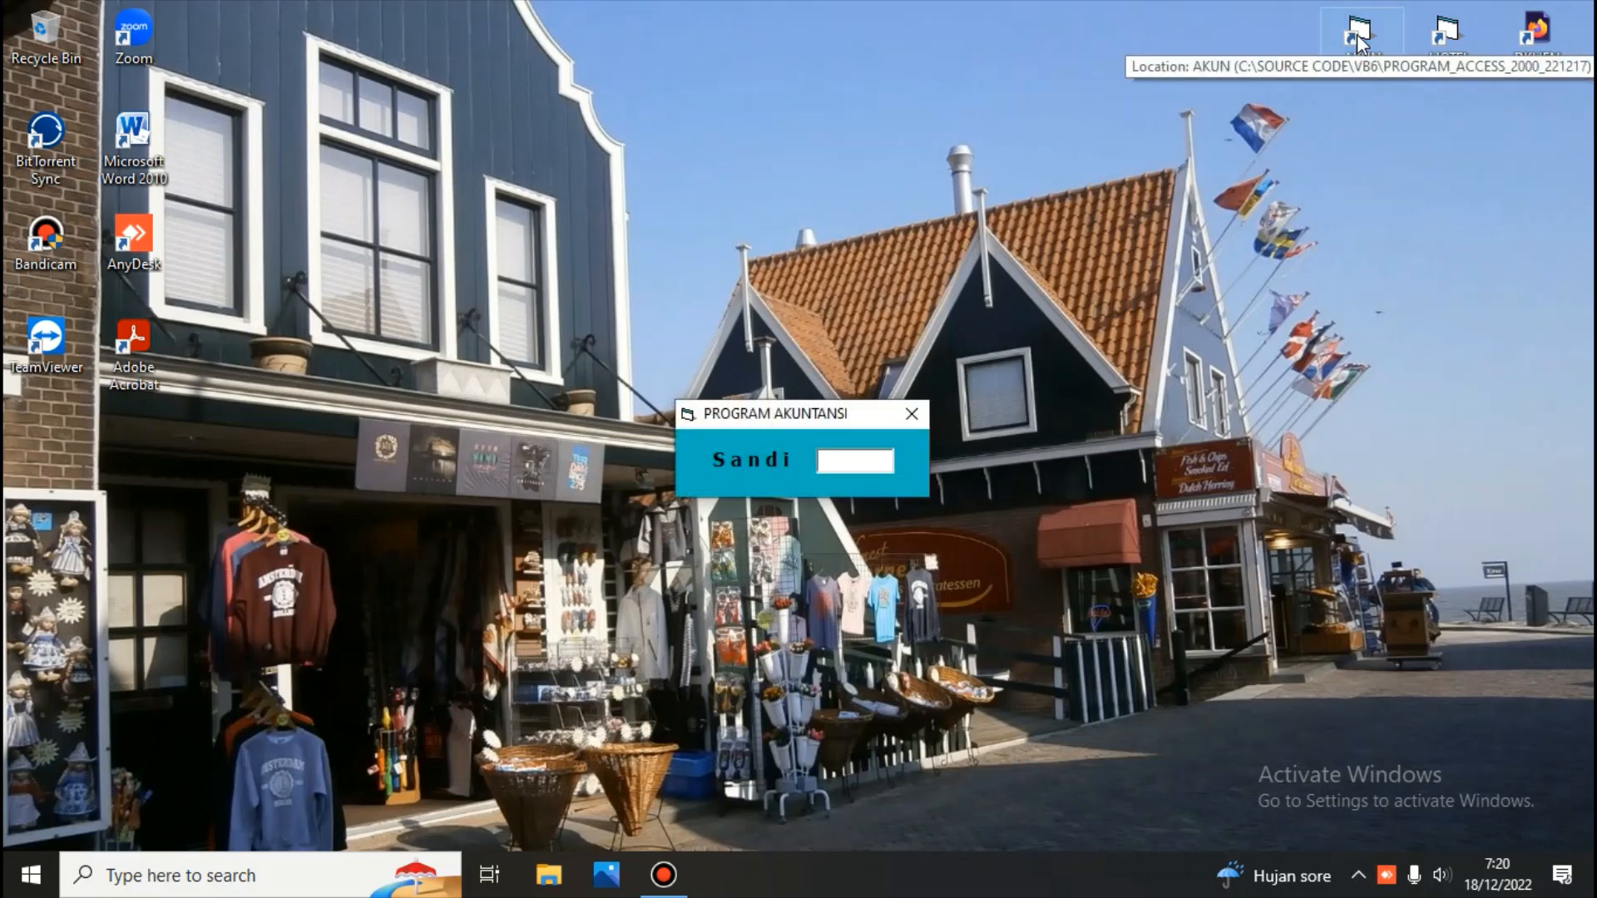
Log into the accounting program and open the Buku Besar module, entering the access password at each prompt
type("****")
key("Return")
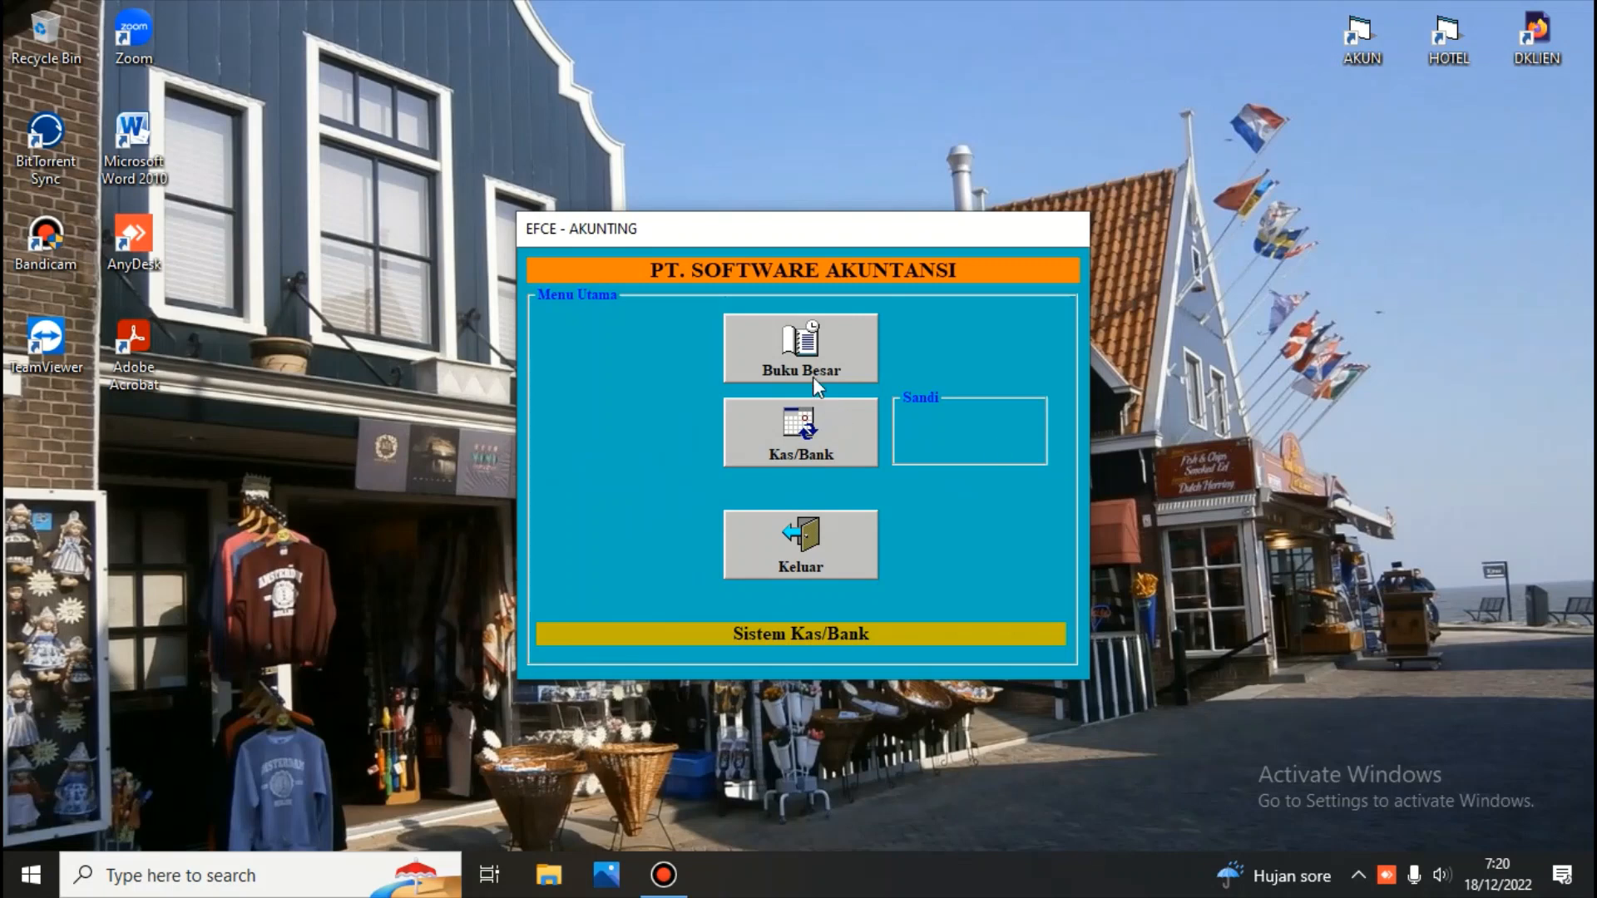
left_click(798, 349)
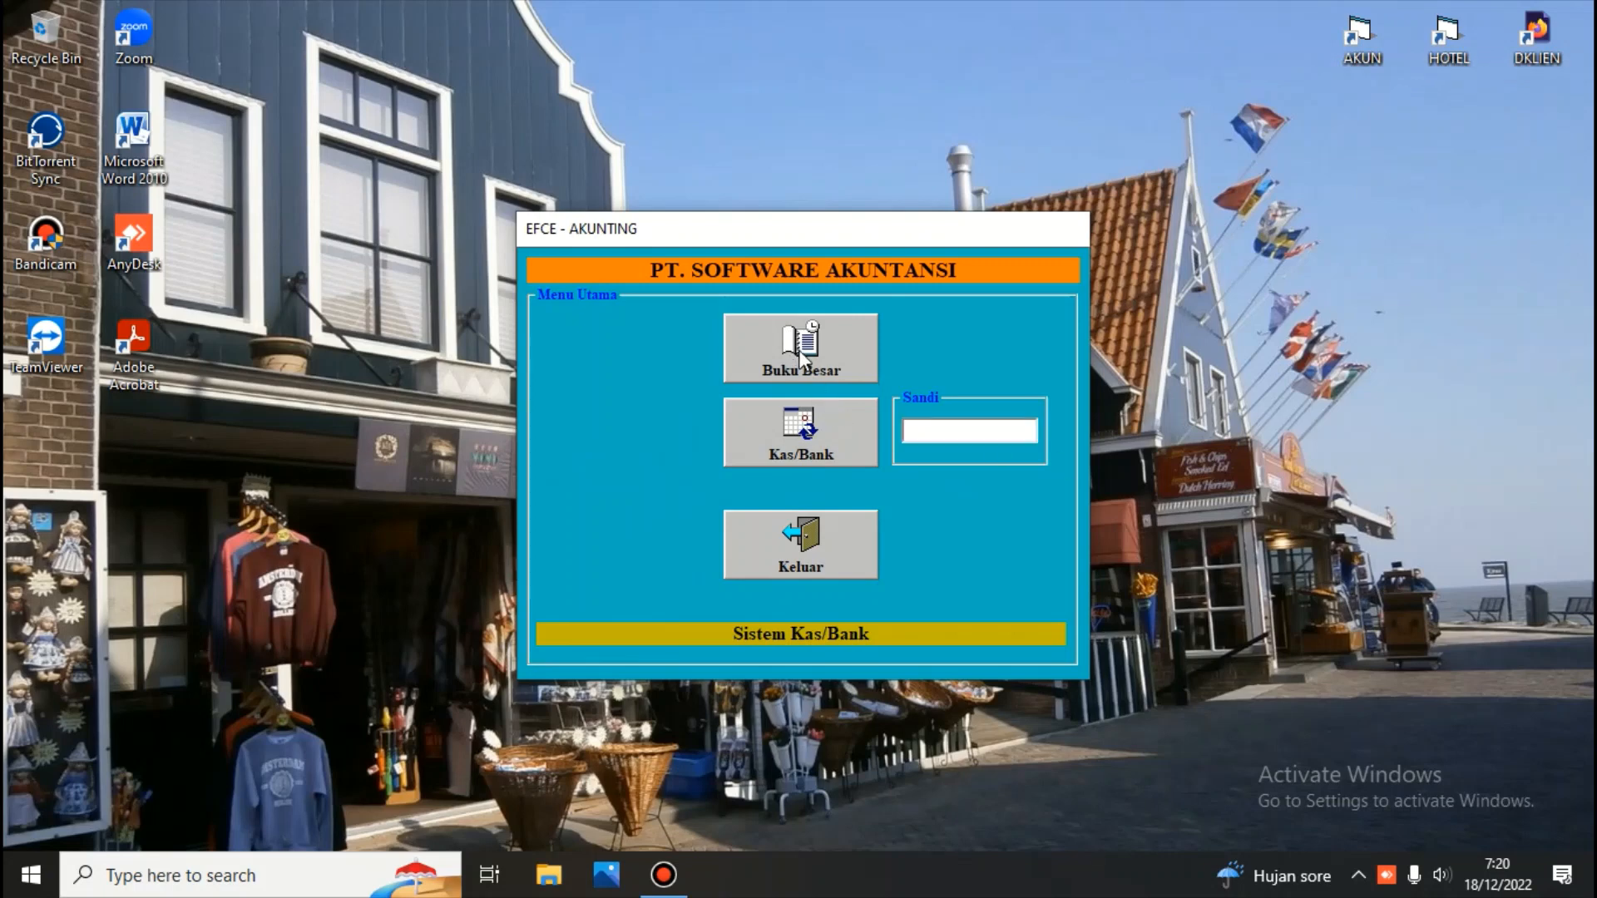
type("***")
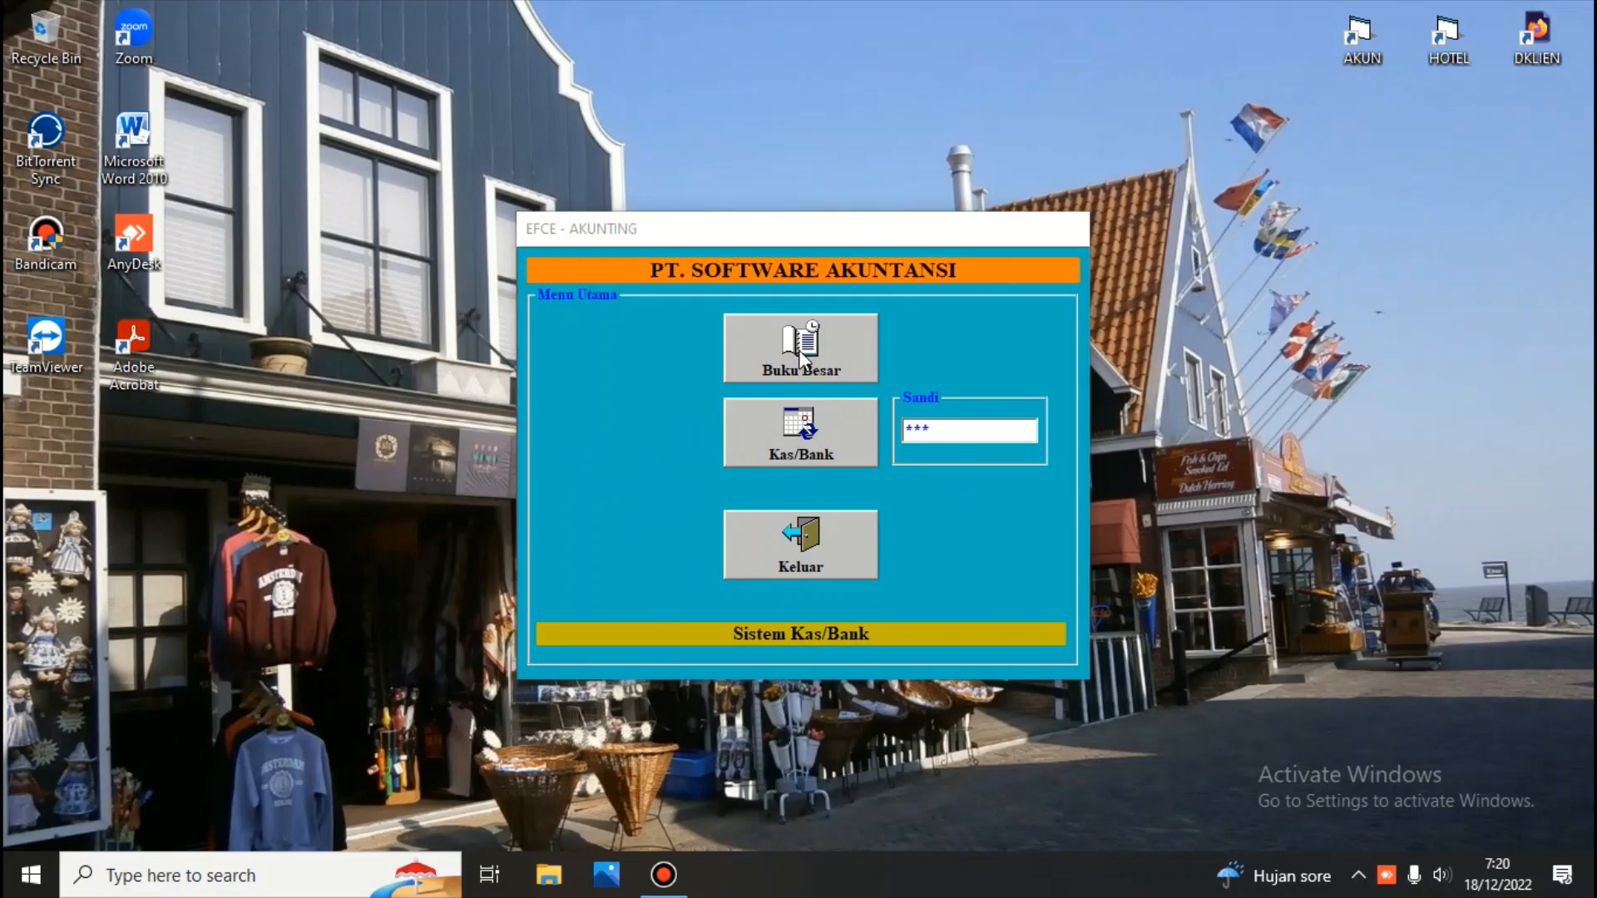
key("Return")
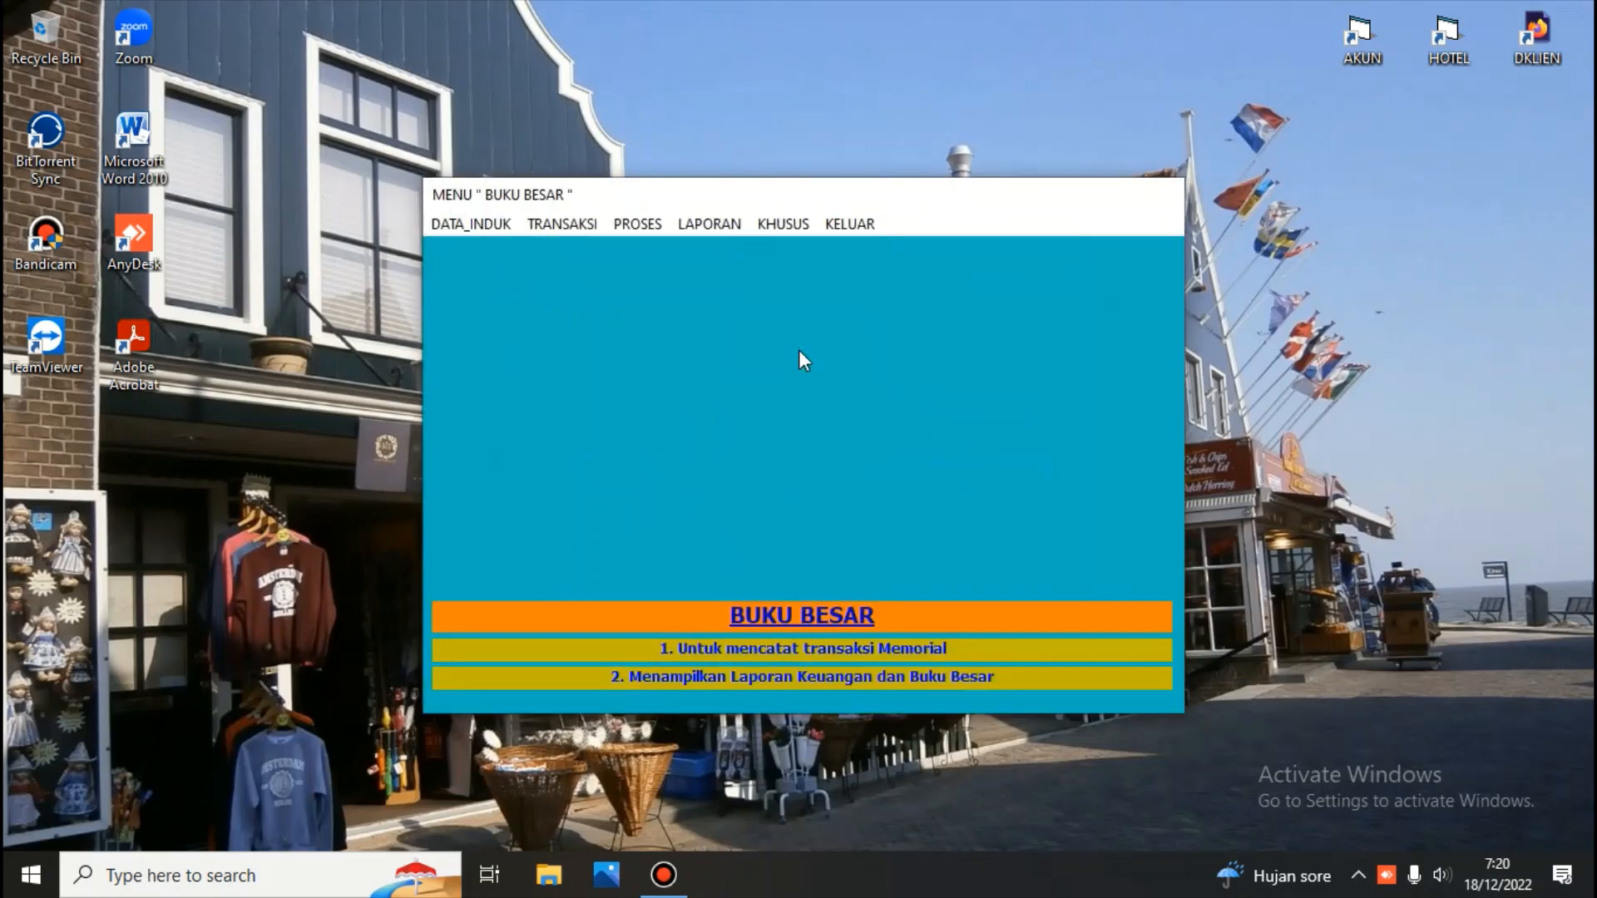
Open the chart of accounts (Bagan Perkiraan) and browse each balance-sheet group from 11 - Aktiva Lancar to 31 - Ekuitas
left_click(469, 221)
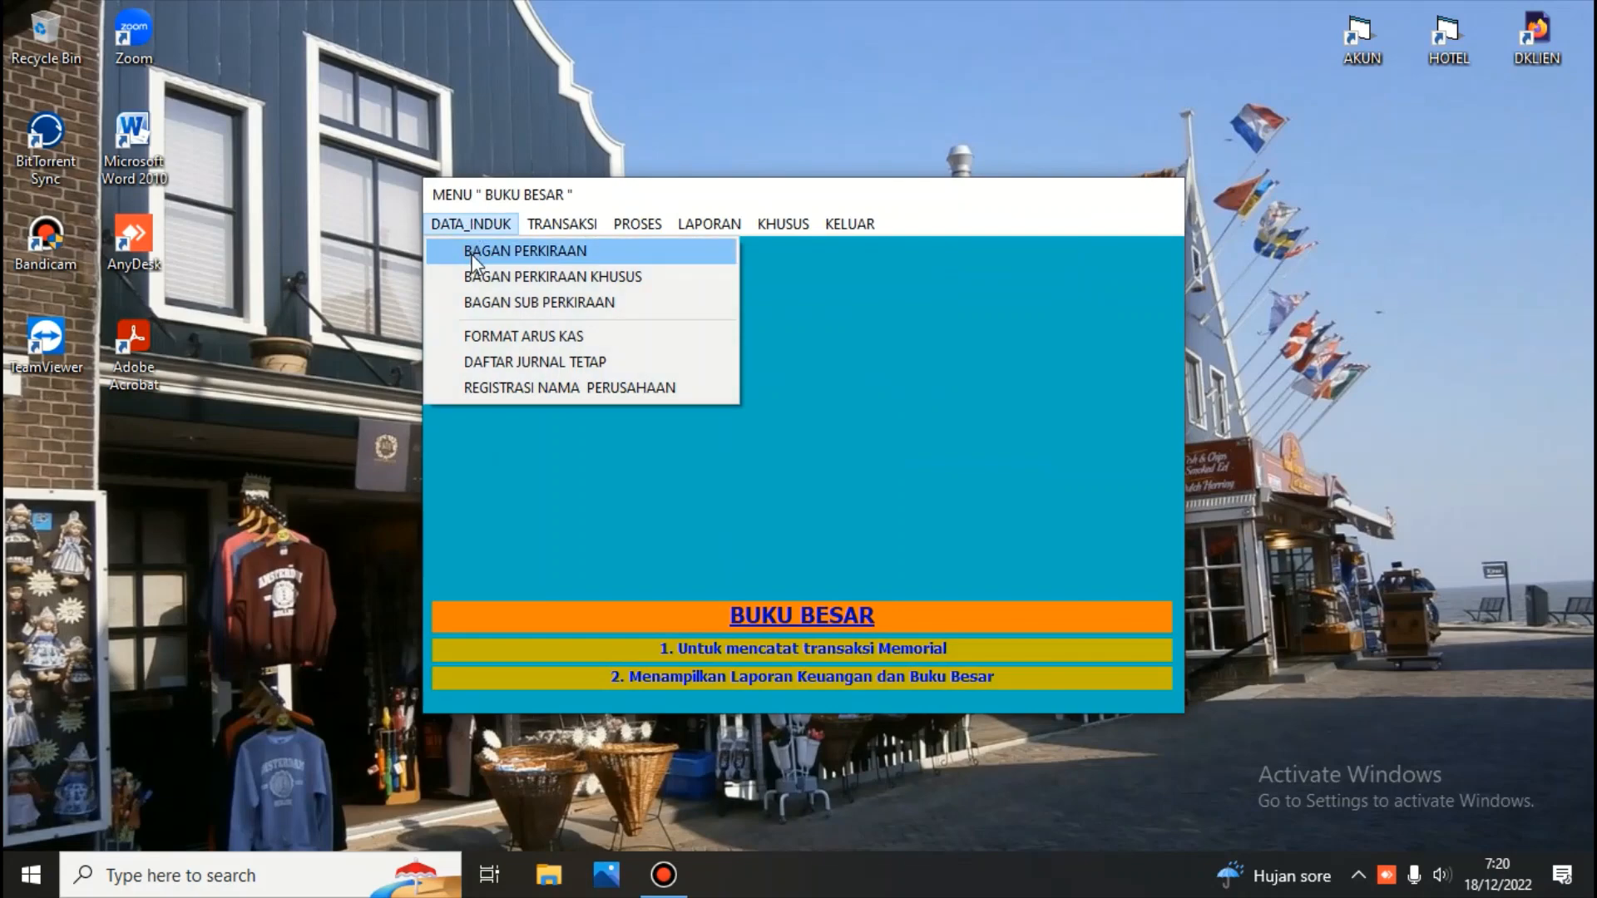
left_click(477, 249)
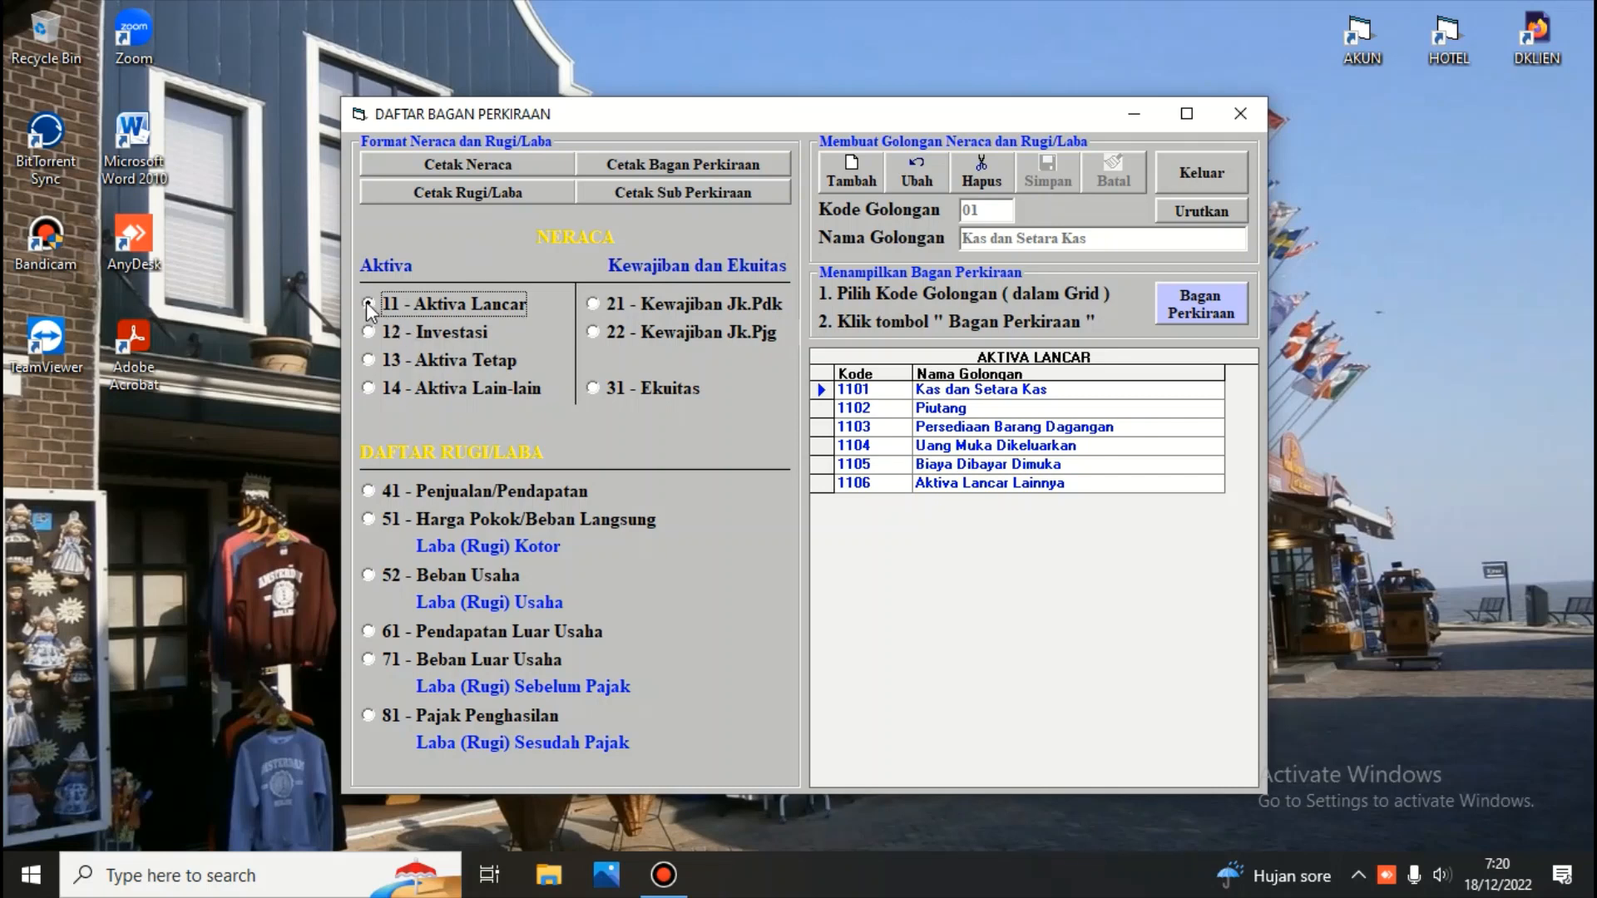
left_click(366, 332)
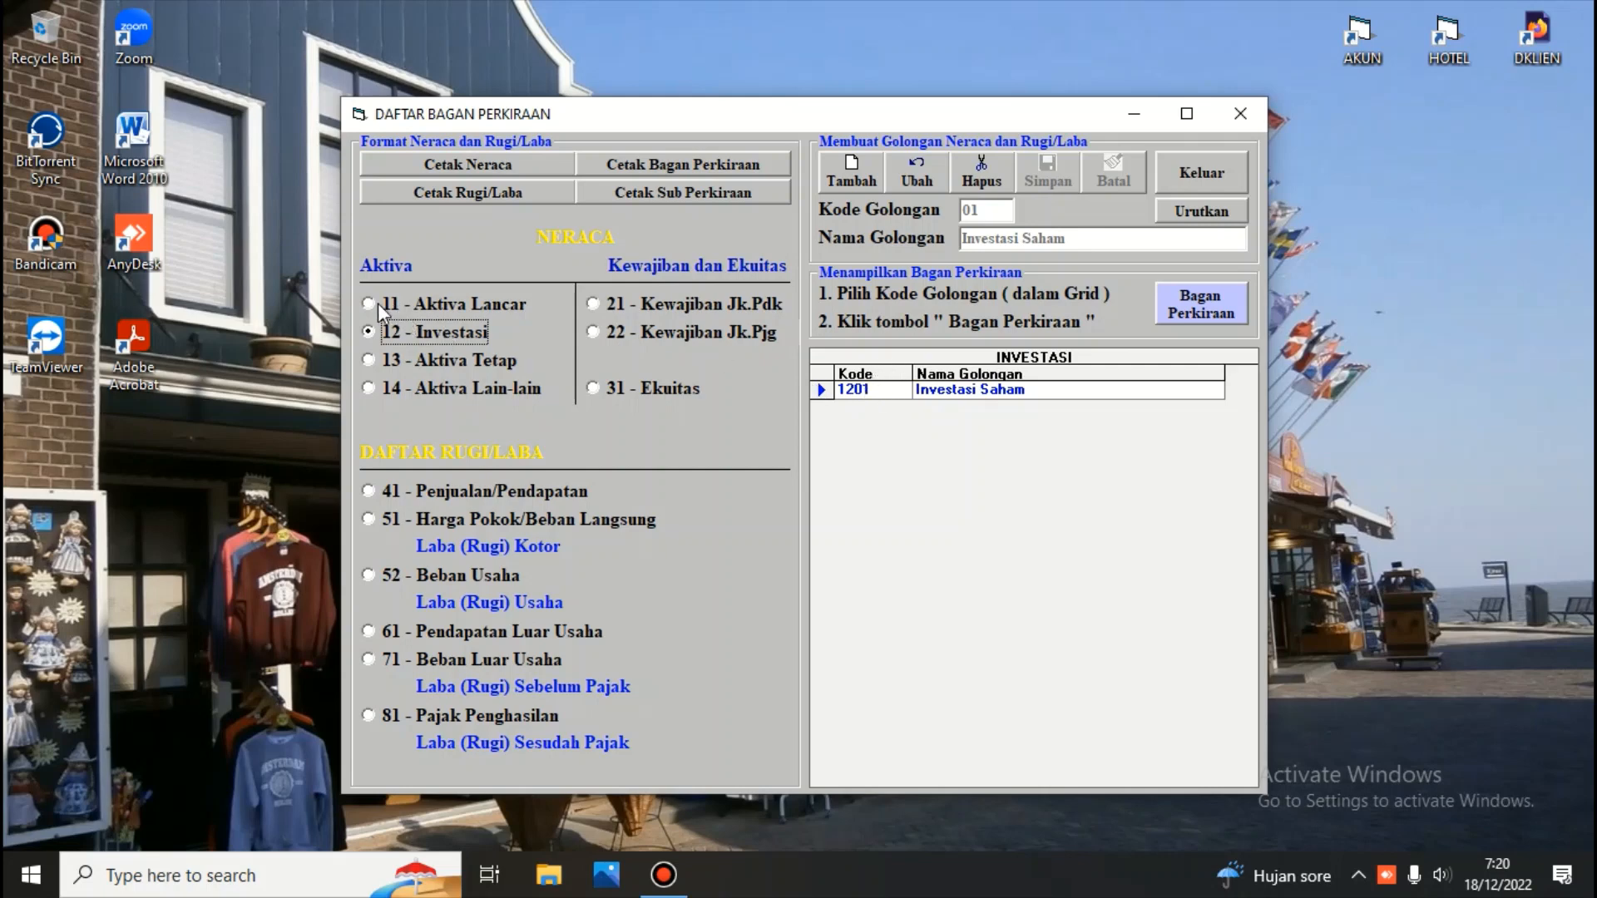
left_click(371, 302)
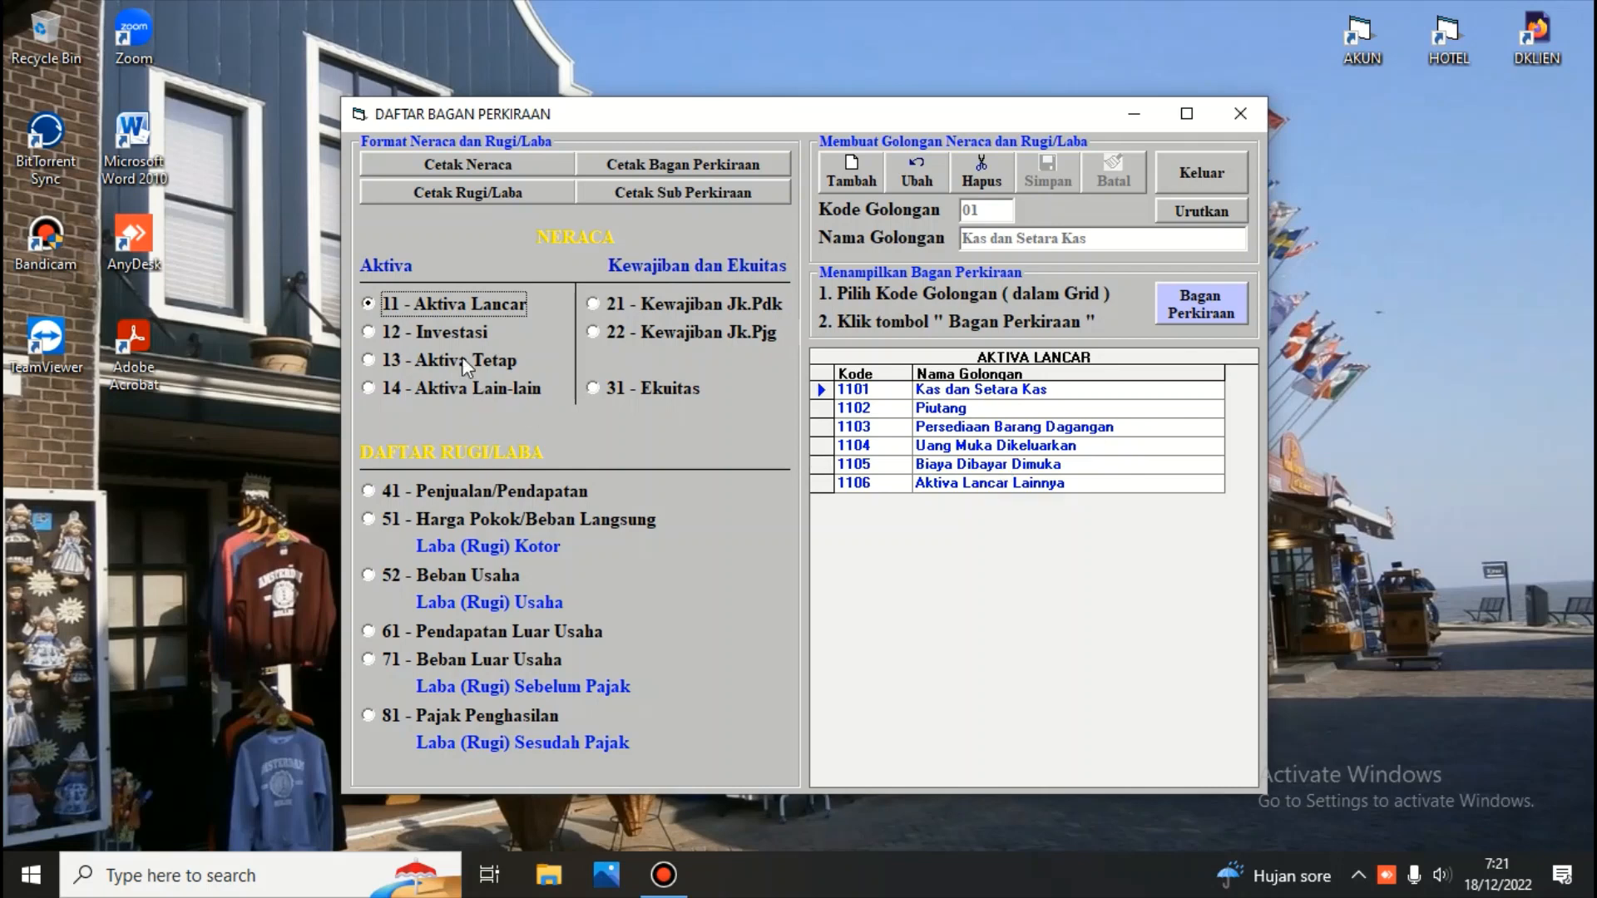
left_click(368, 332)
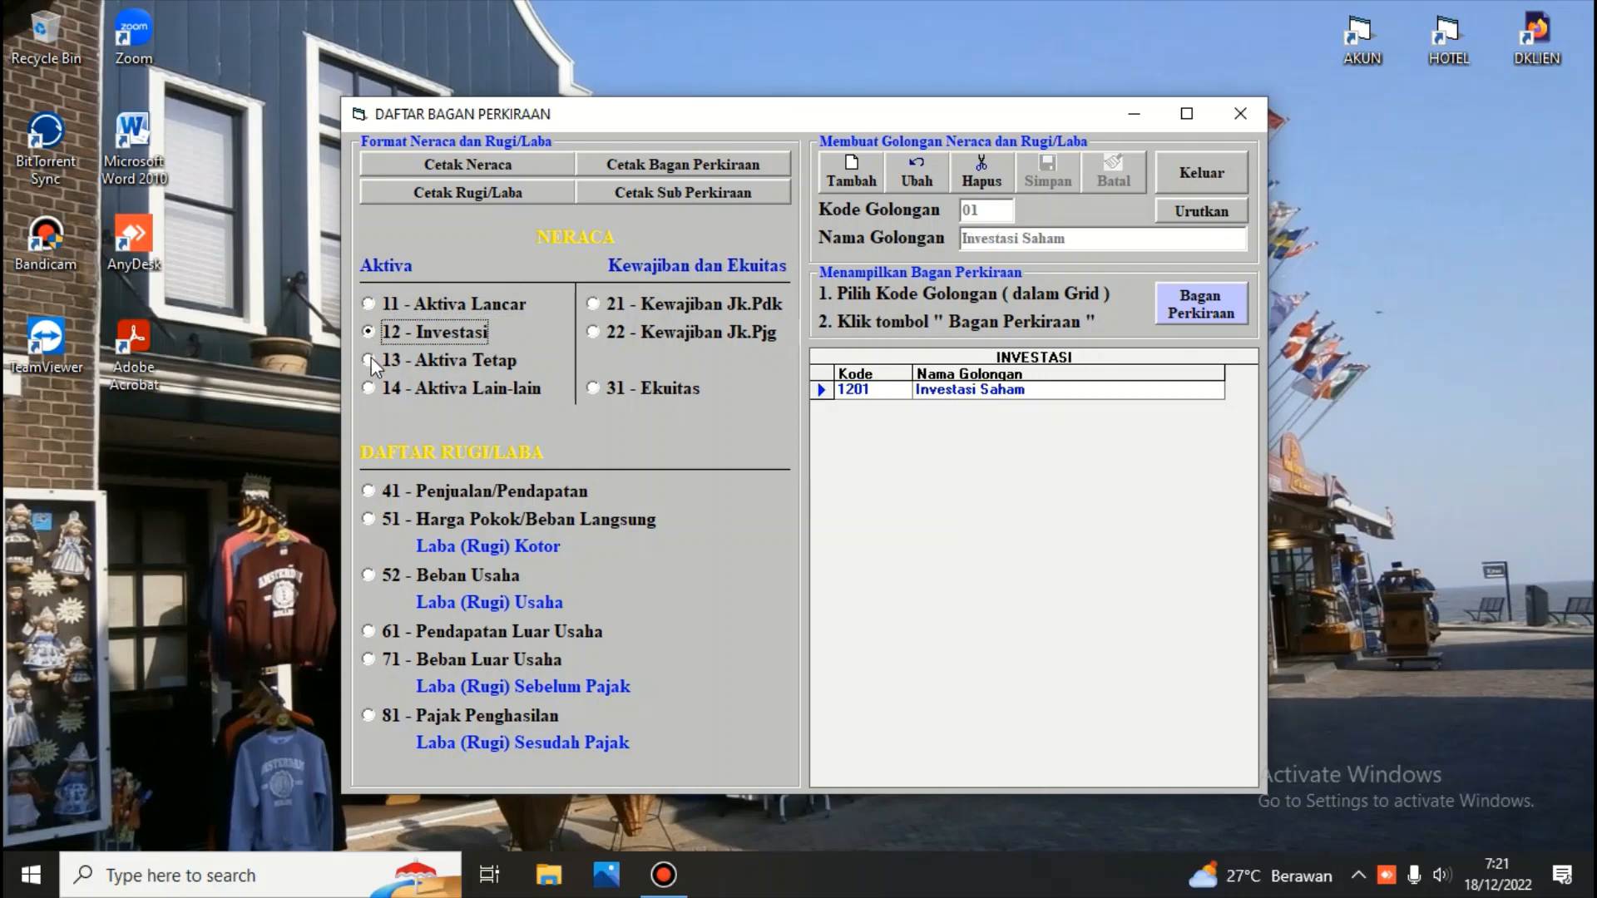
left_click(370, 360)
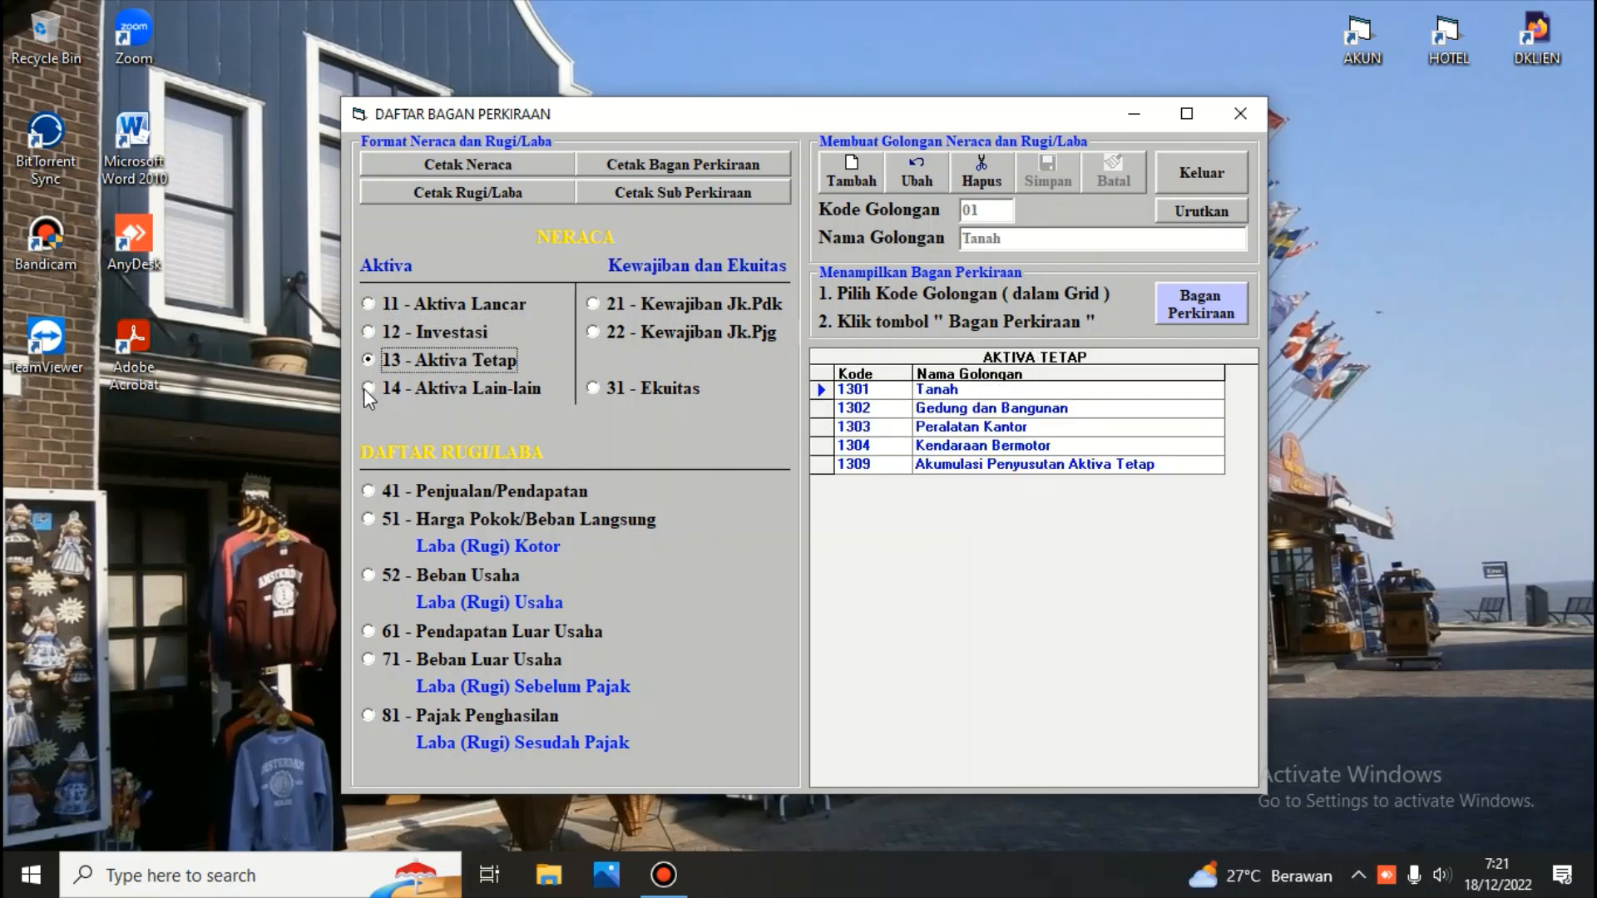
left_click(368, 387)
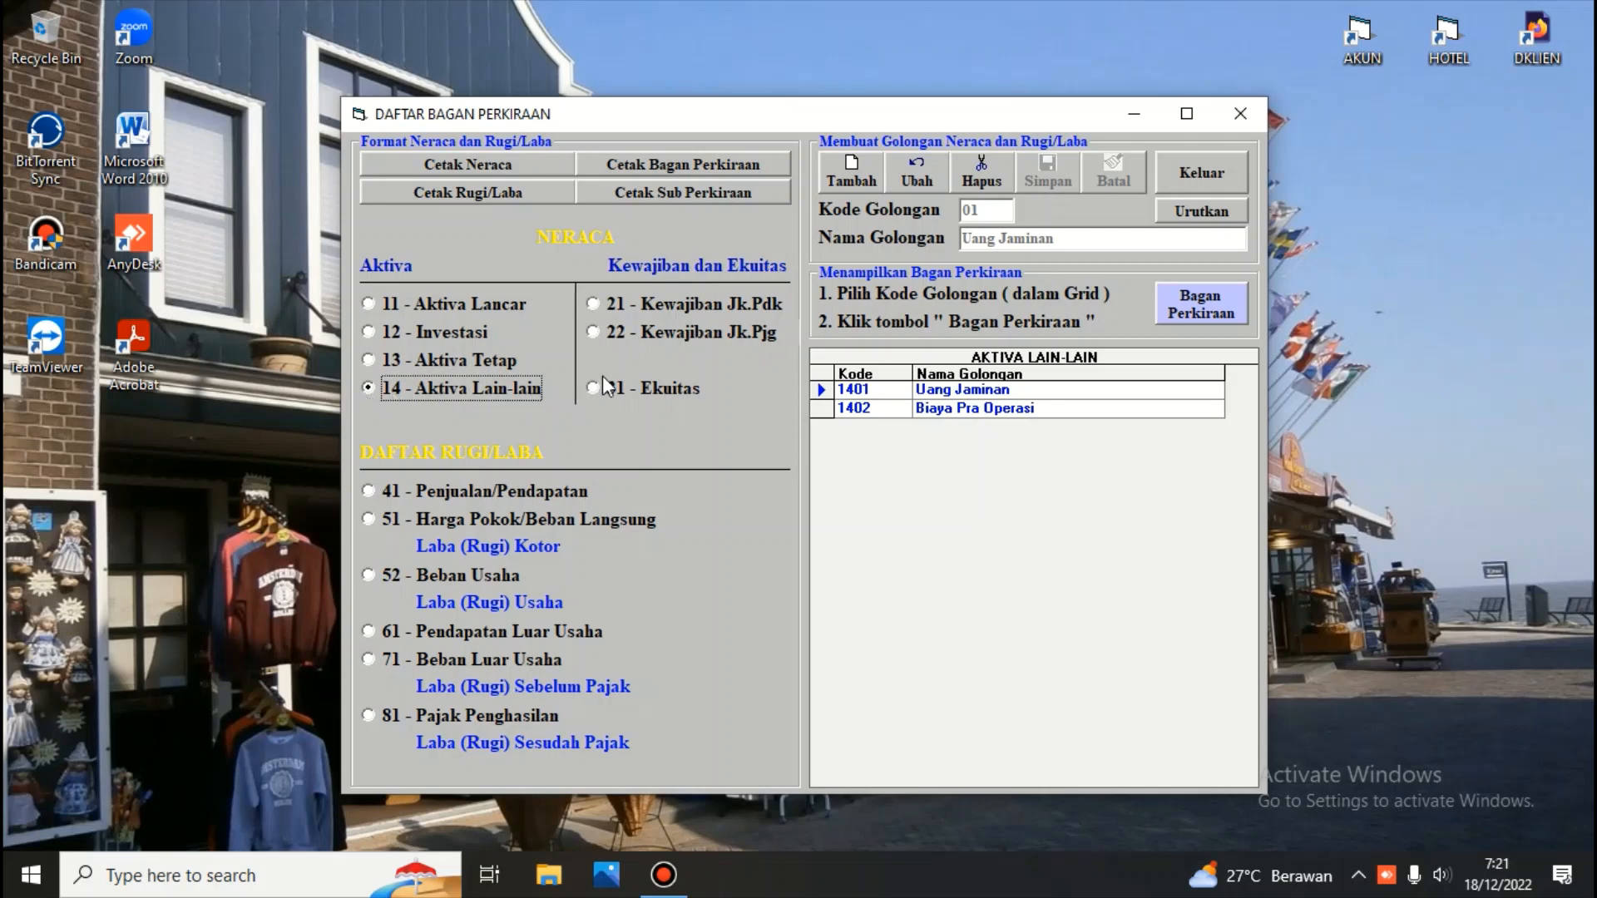
left_click(591, 305)
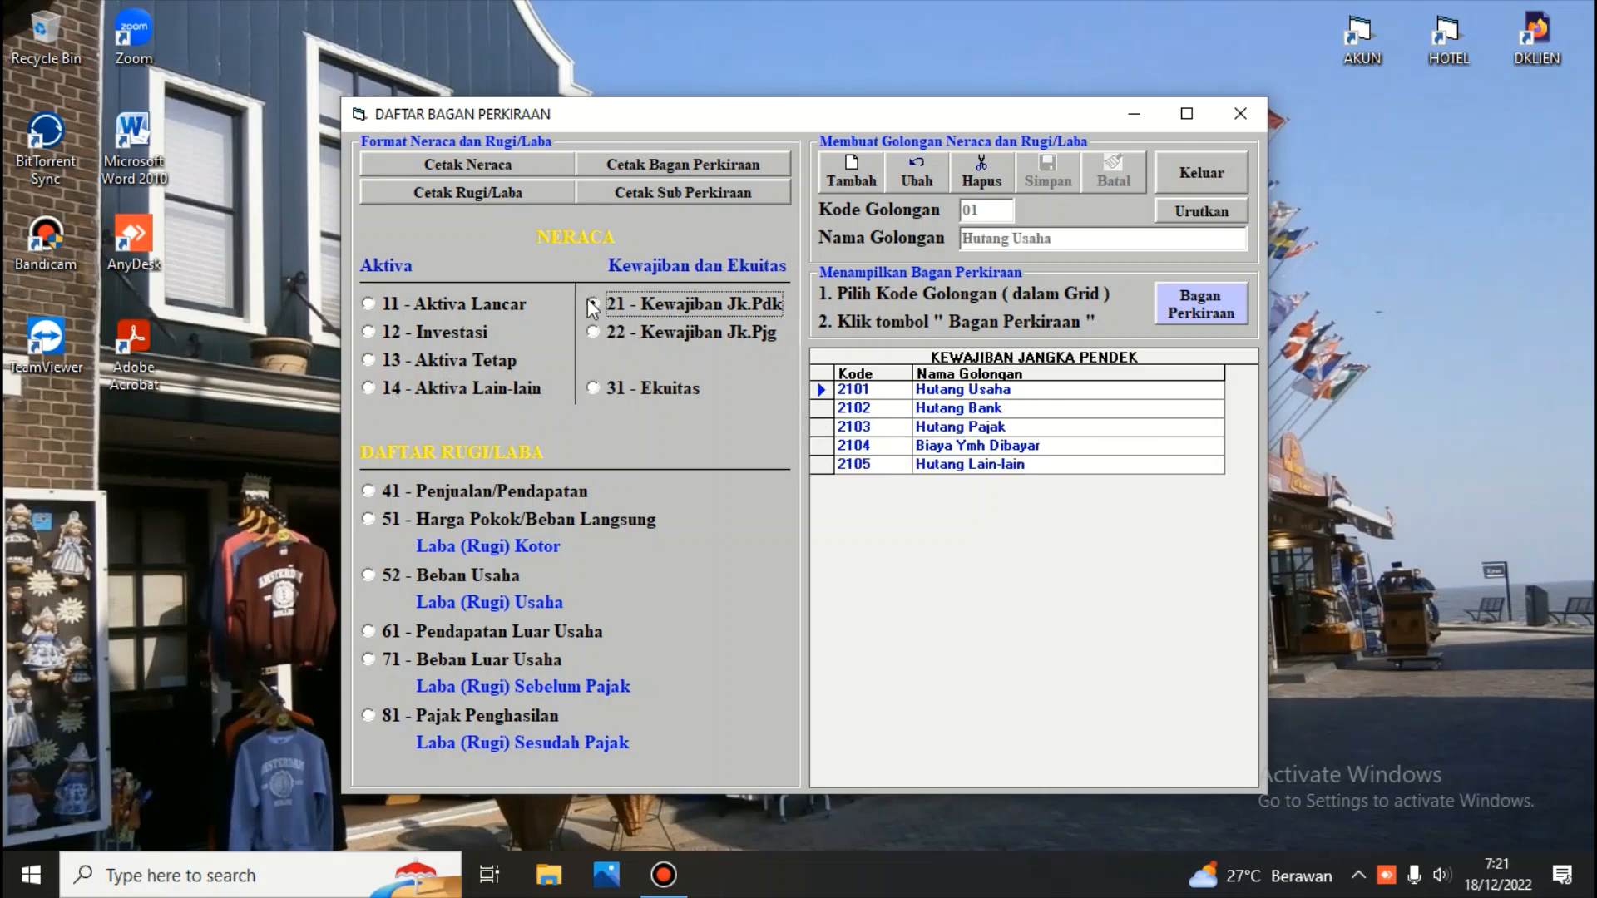
left_click(593, 332)
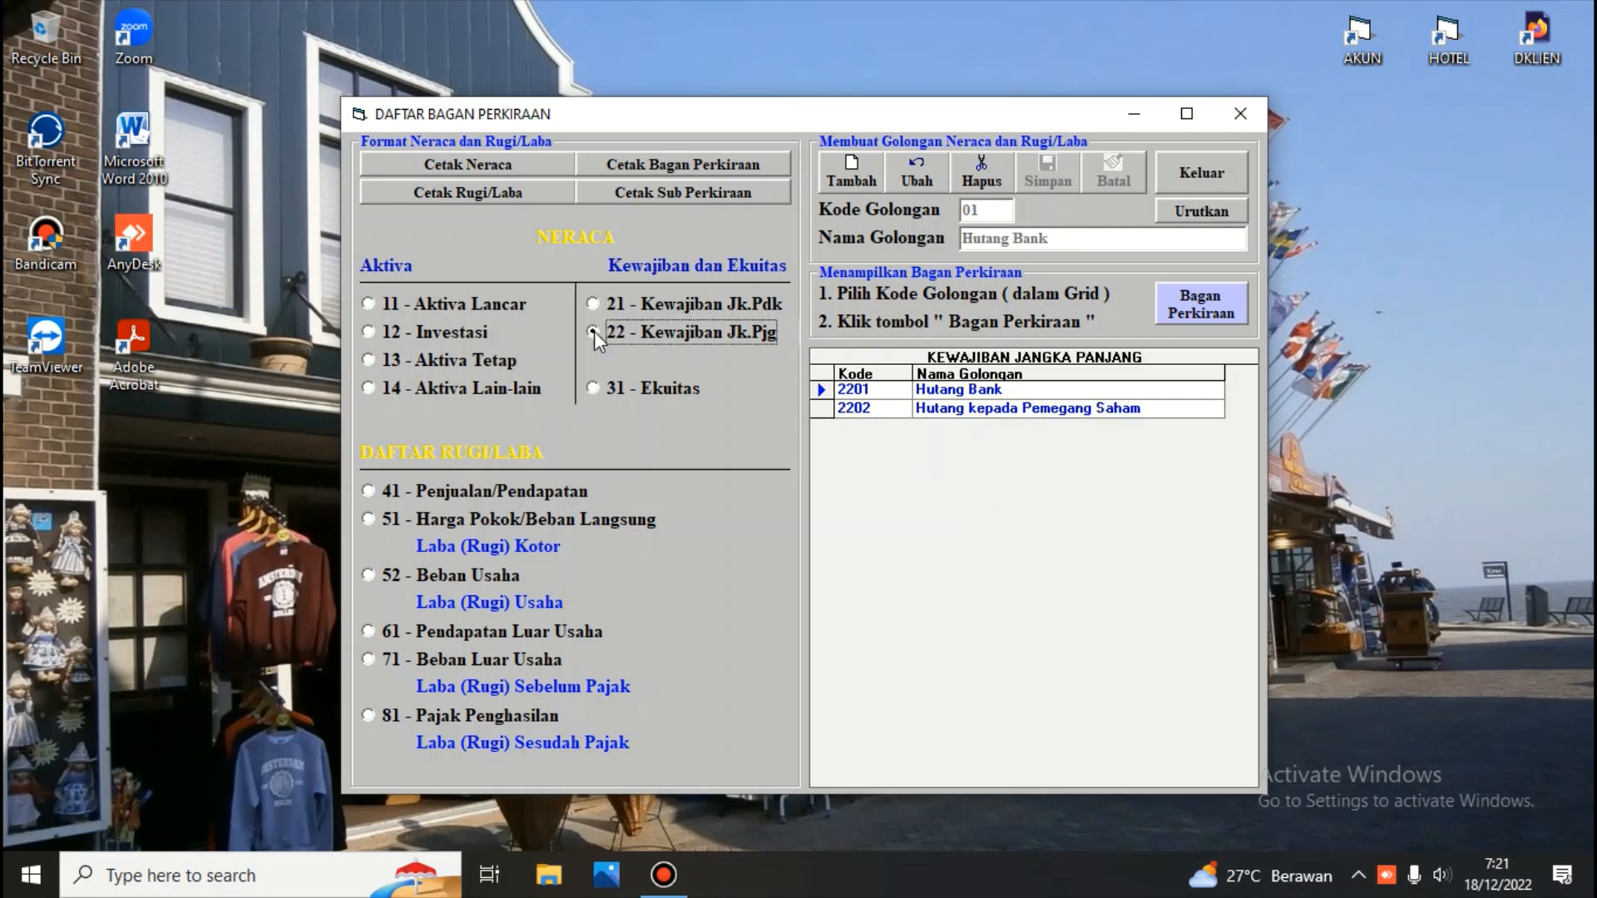
left_click(595, 387)
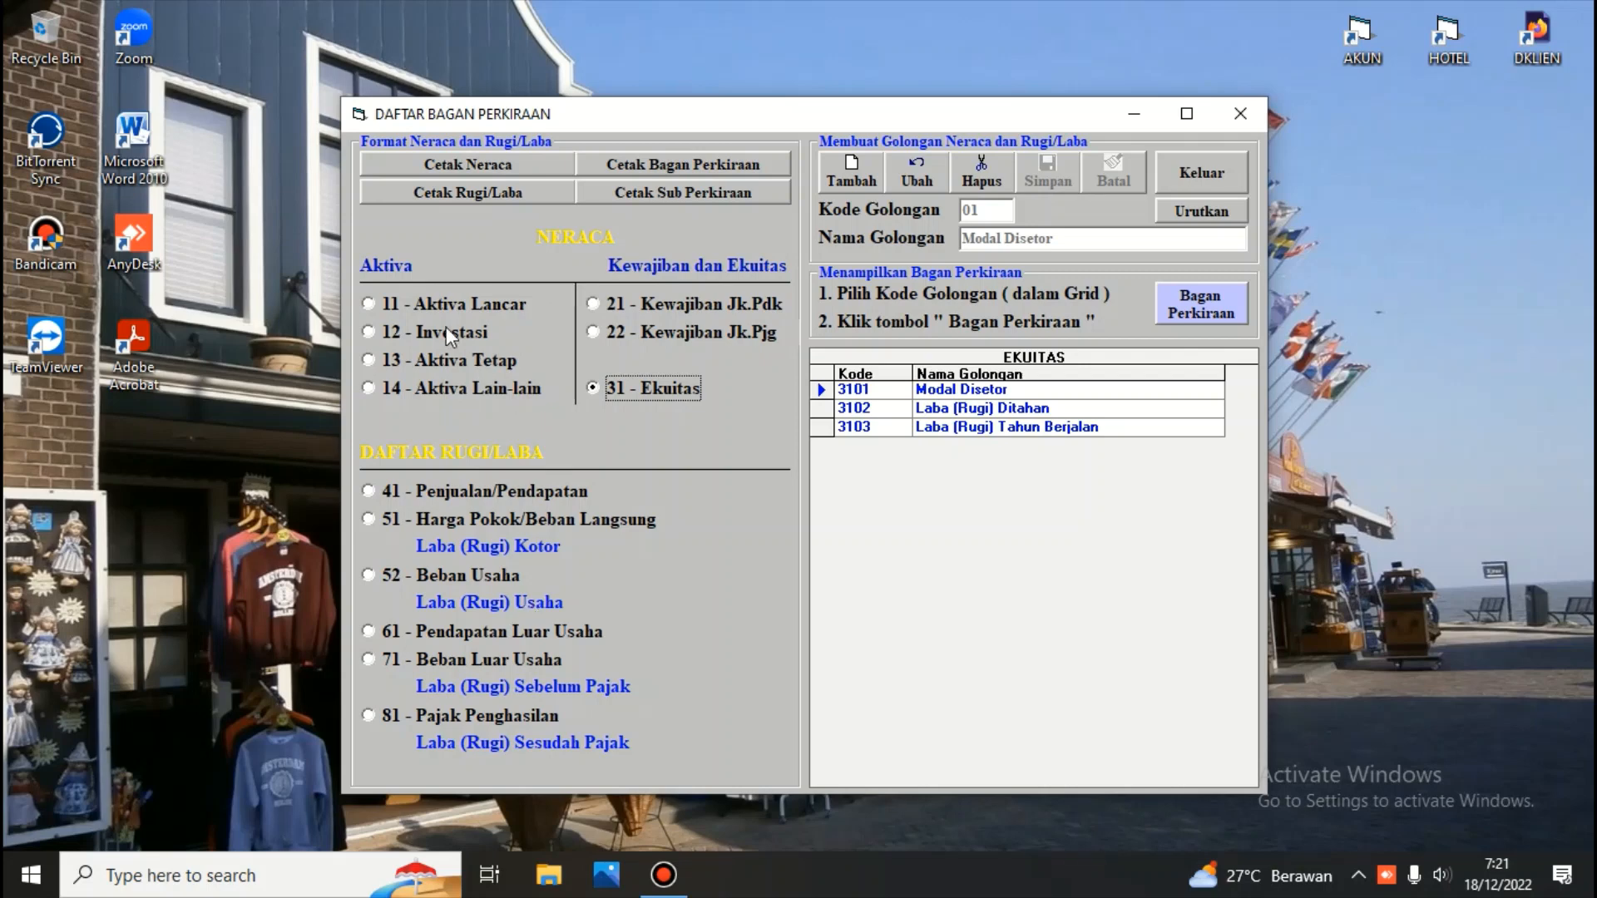
left_click(368, 303)
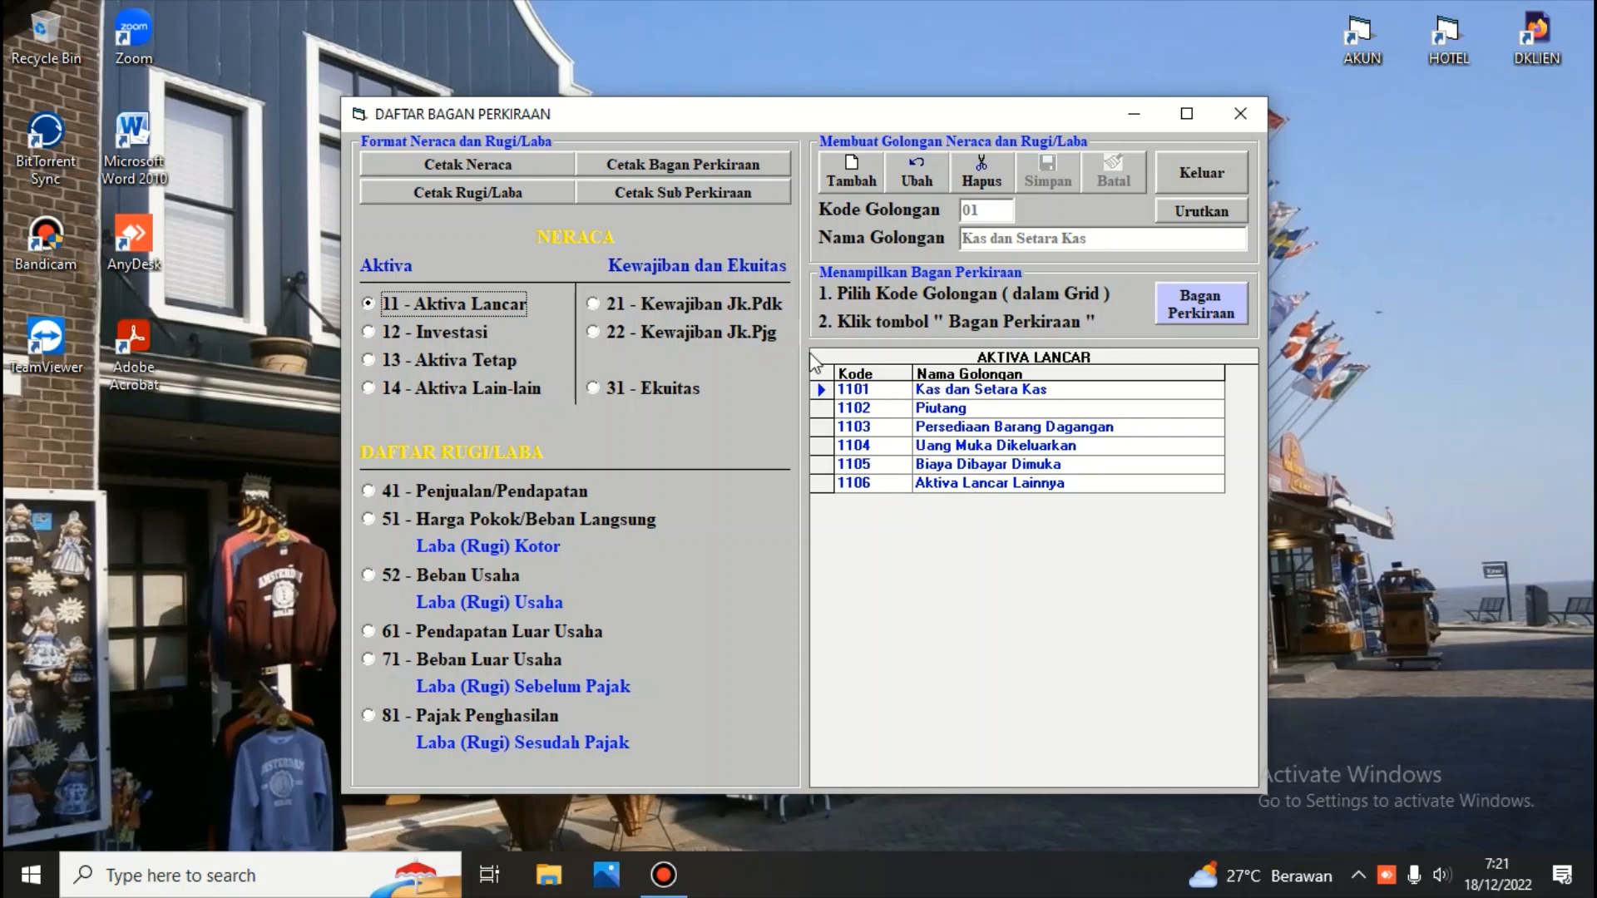
Preview the printed Neraca group list report, read through it, and close the preview
left_click(473, 165)
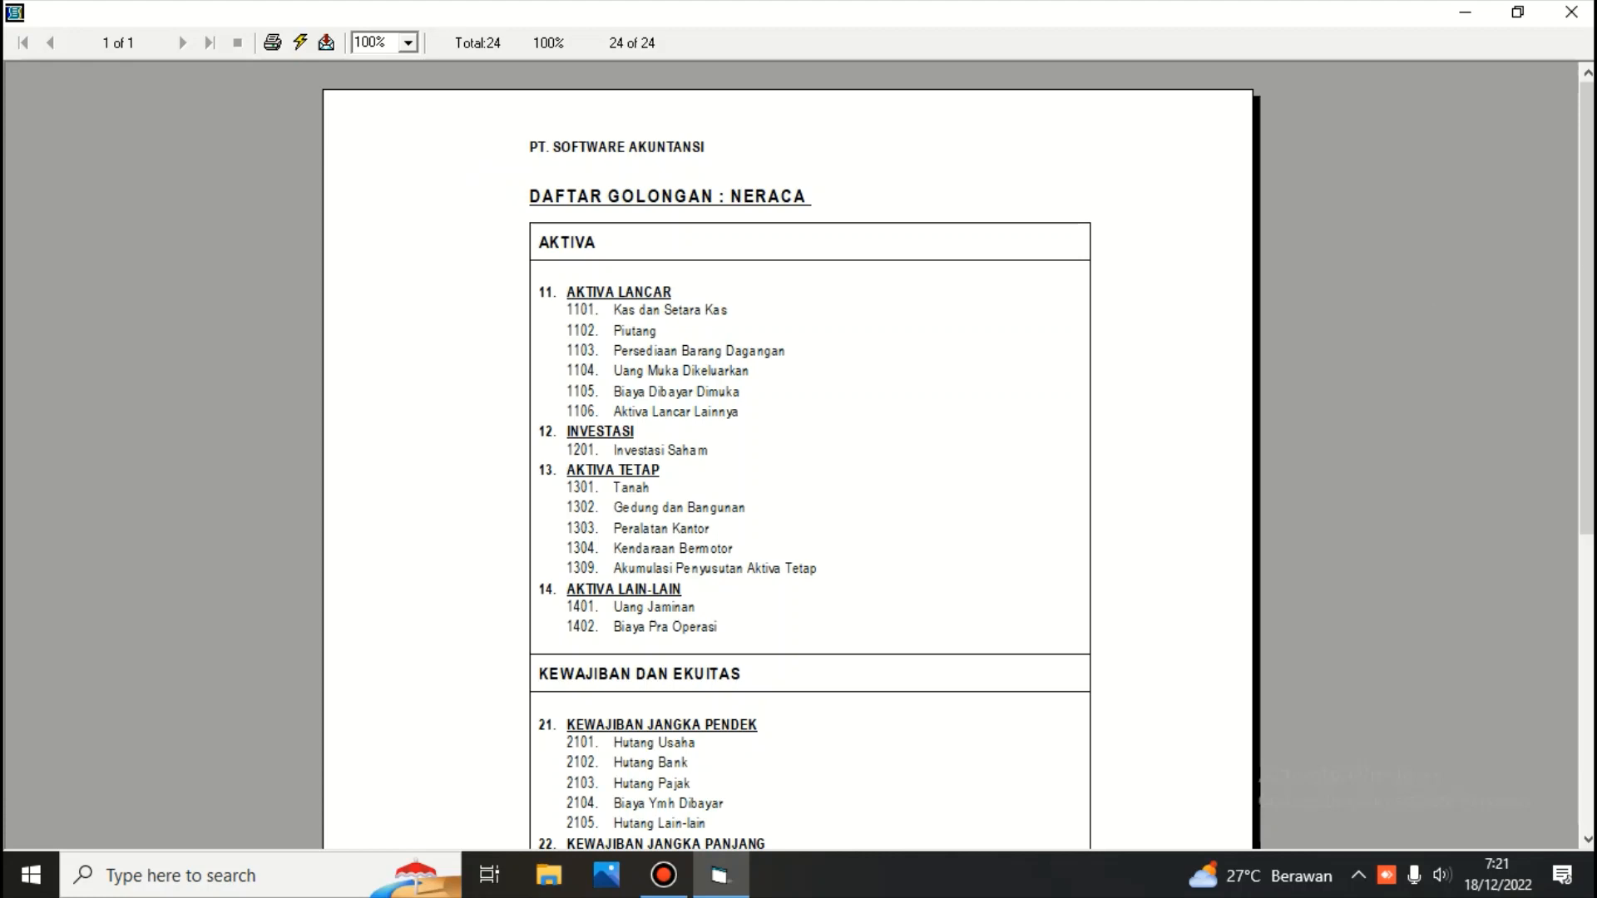
scroll(1589, 320, "down", 1)
scroll(1590, 320, "down", 5)
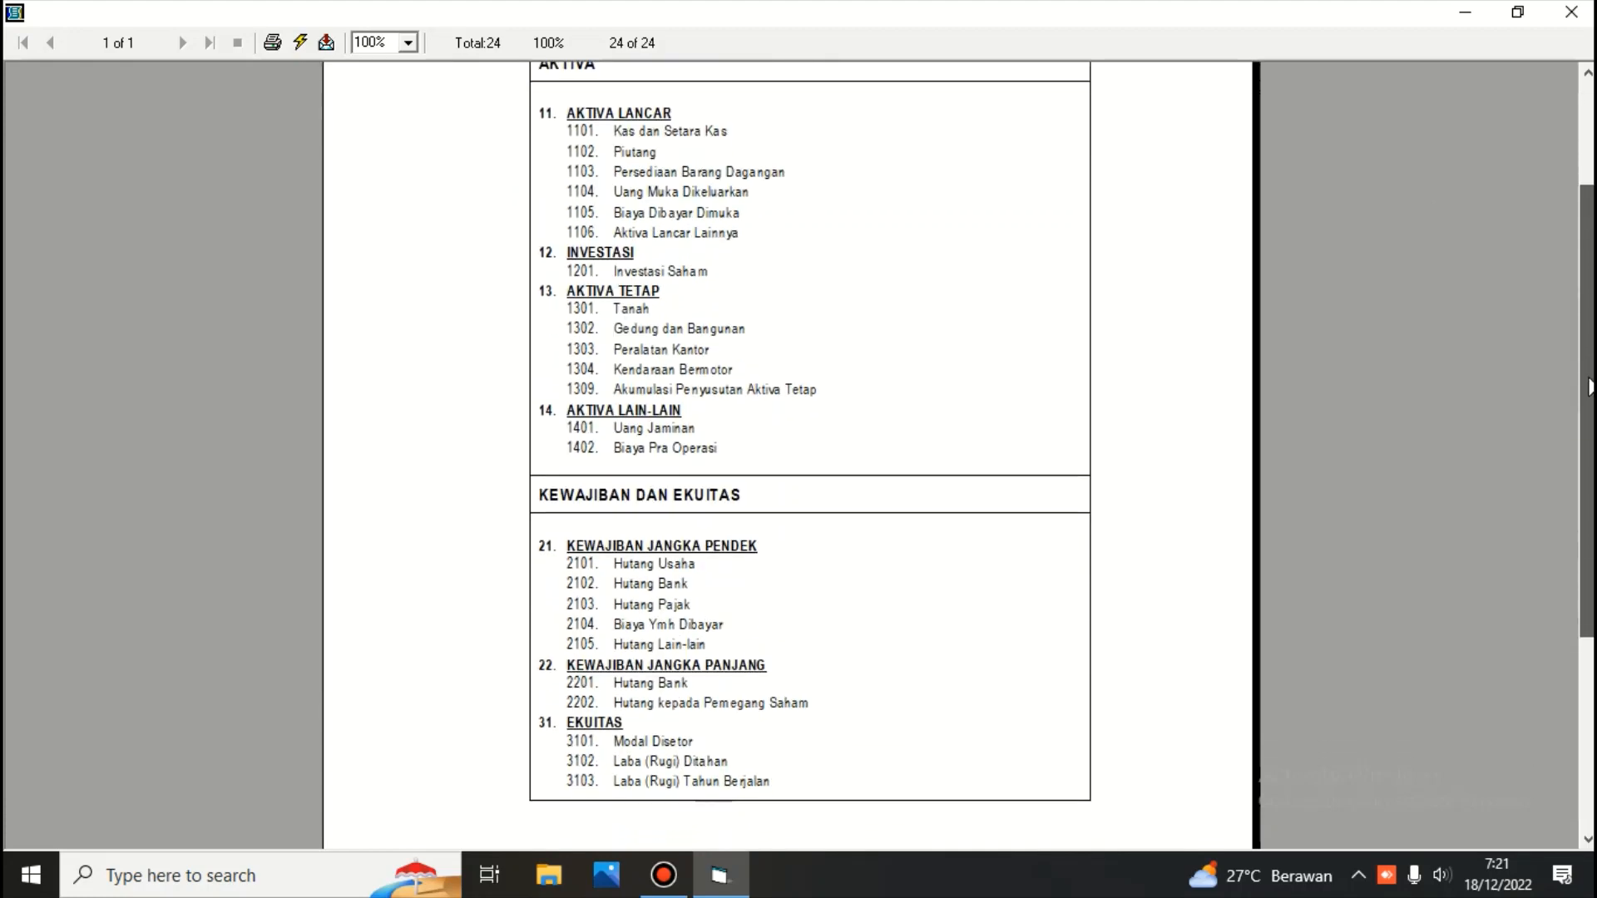
scroll(1589, 388, "up", 5)
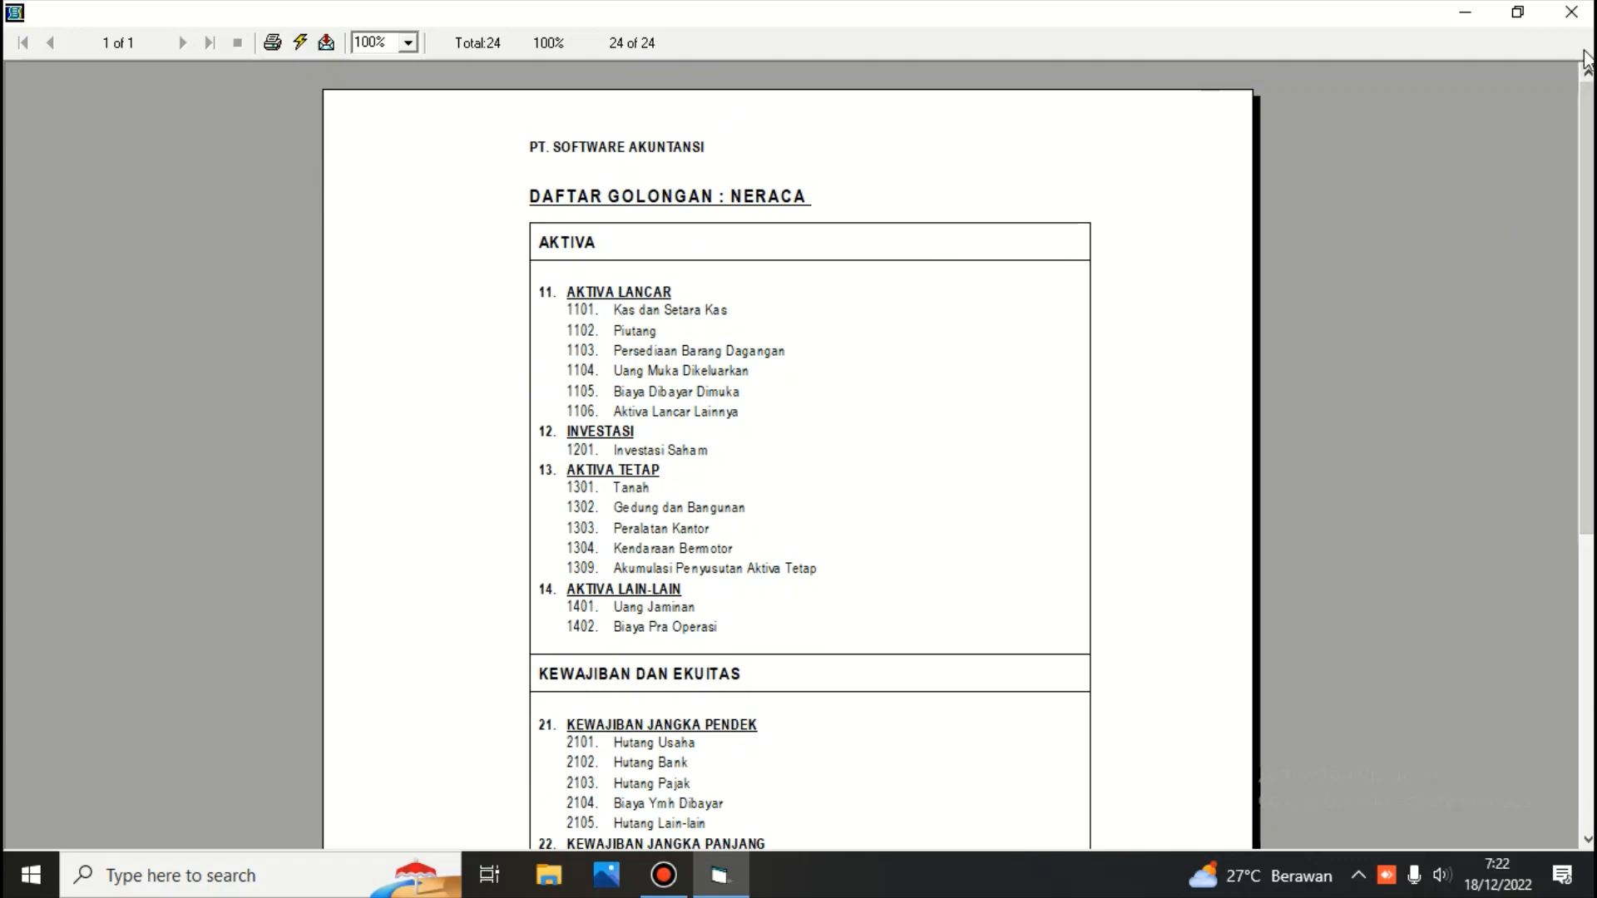
left_click(1571, 12)
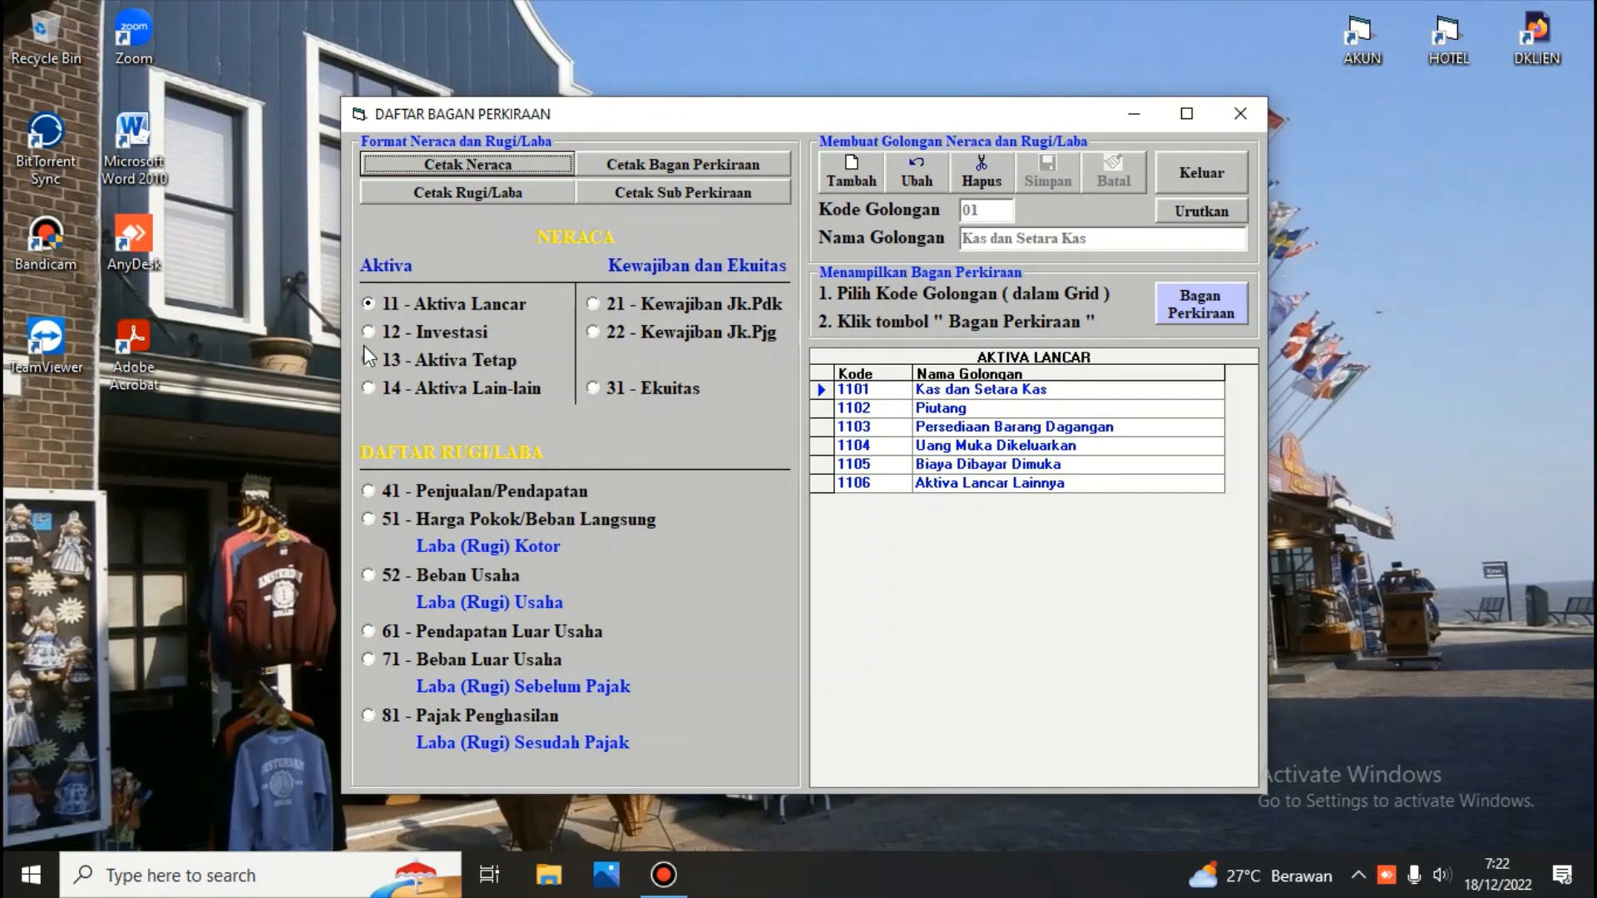
Add account group 02 named Investasi Obligasi under 12 - Investasi and save it
left_click(369, 332)
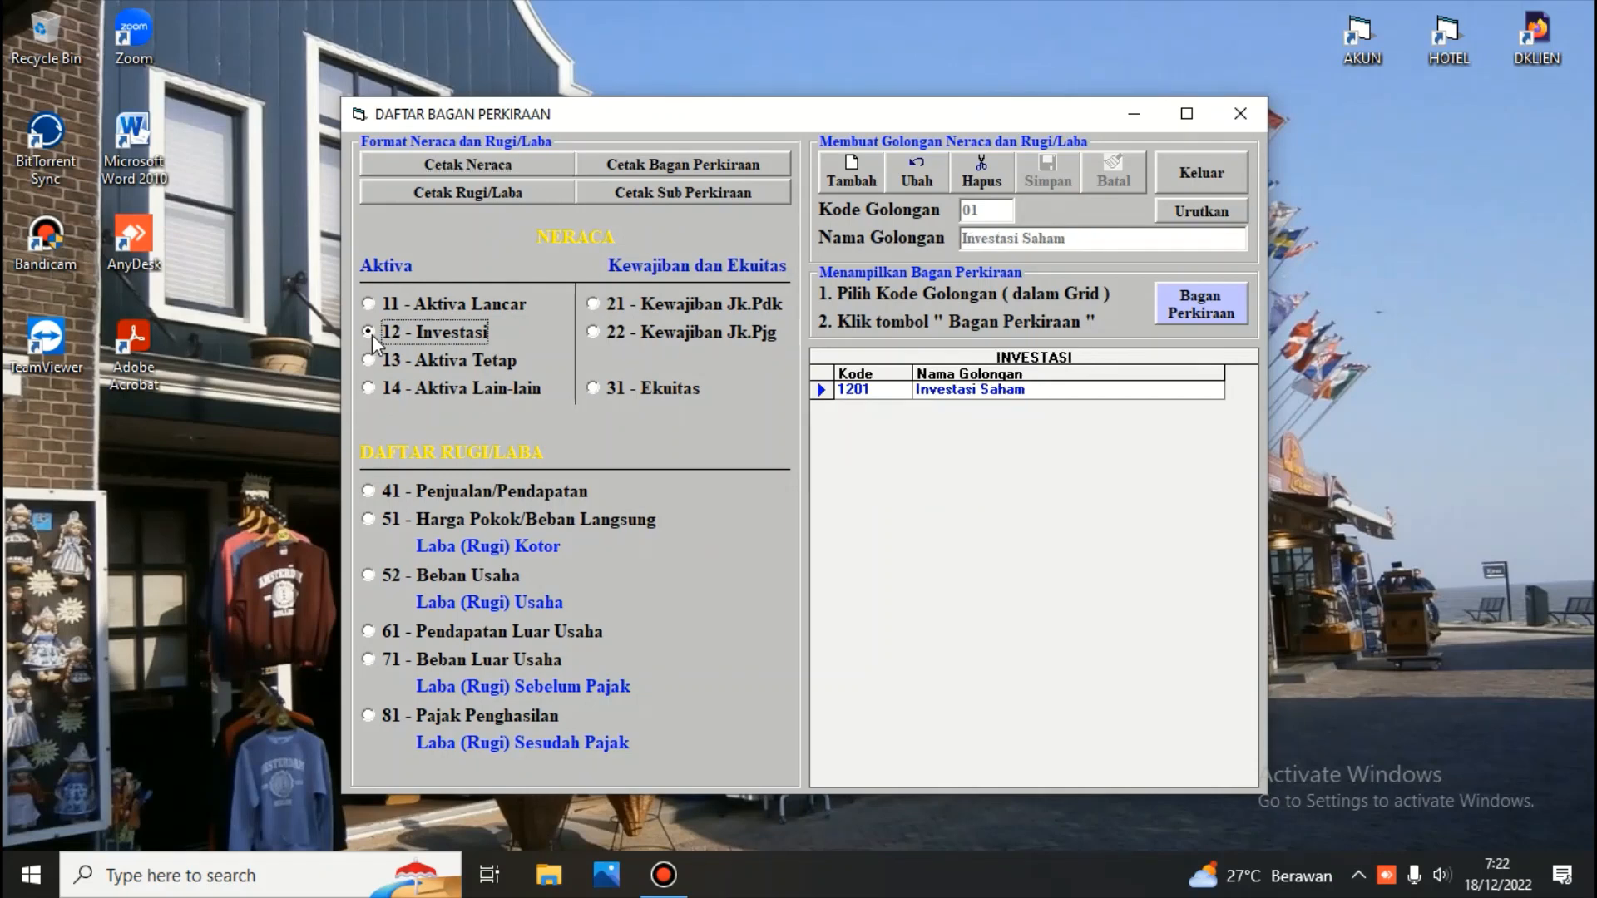
left_click(854, 180)
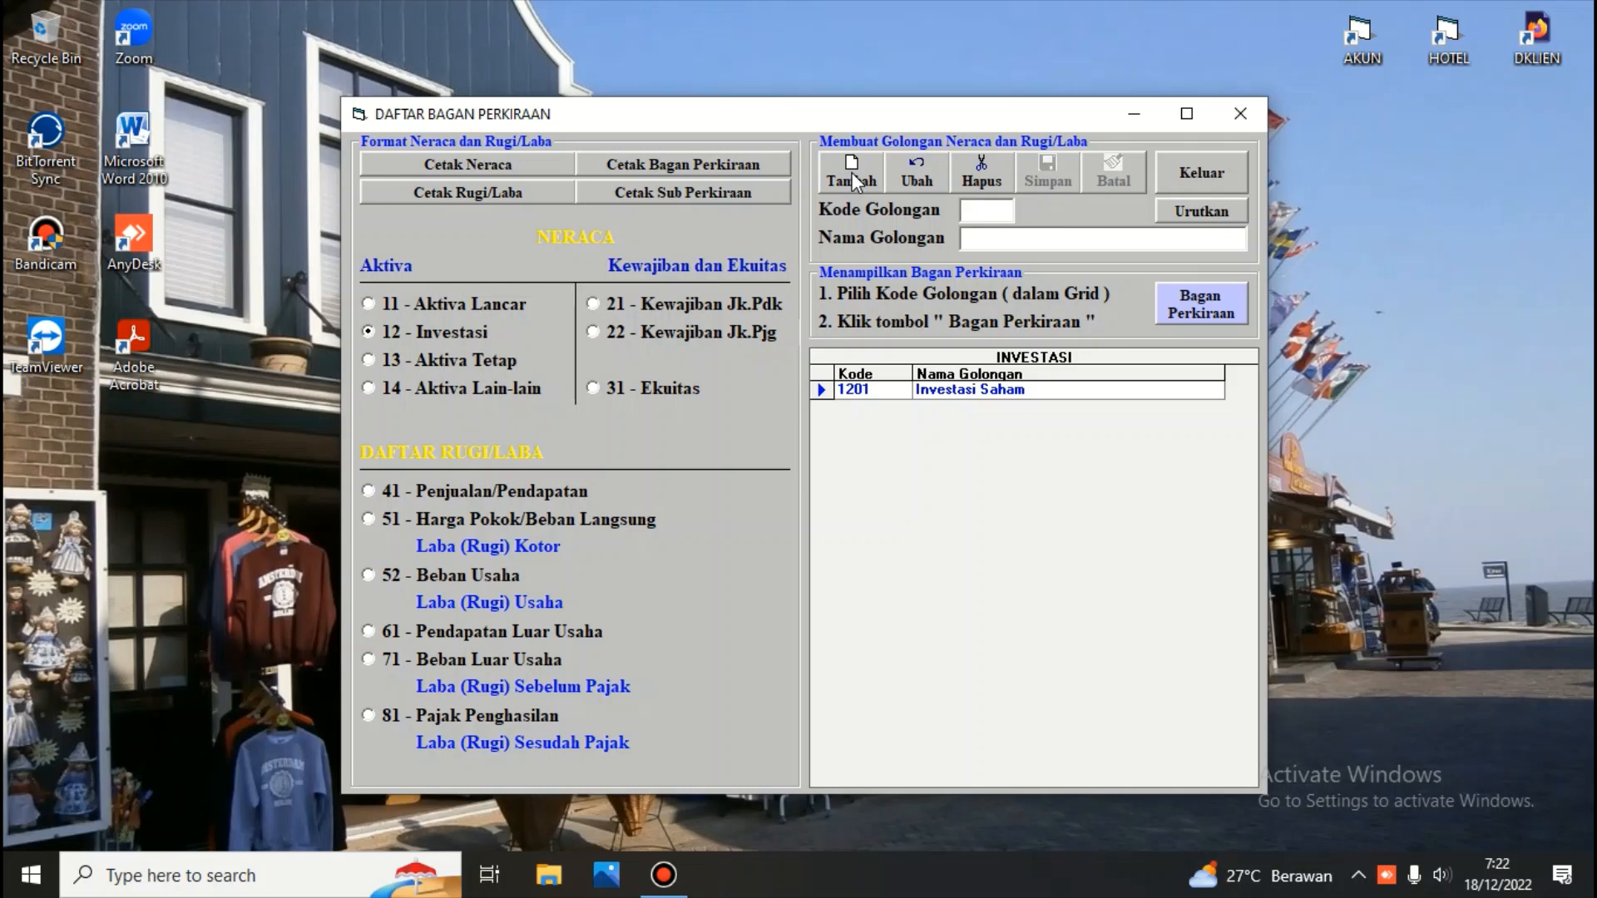
type("02INV")
key("BackSpace")
key("BackSpace")
key("BackSpace")
type("Investasi Obligasi")
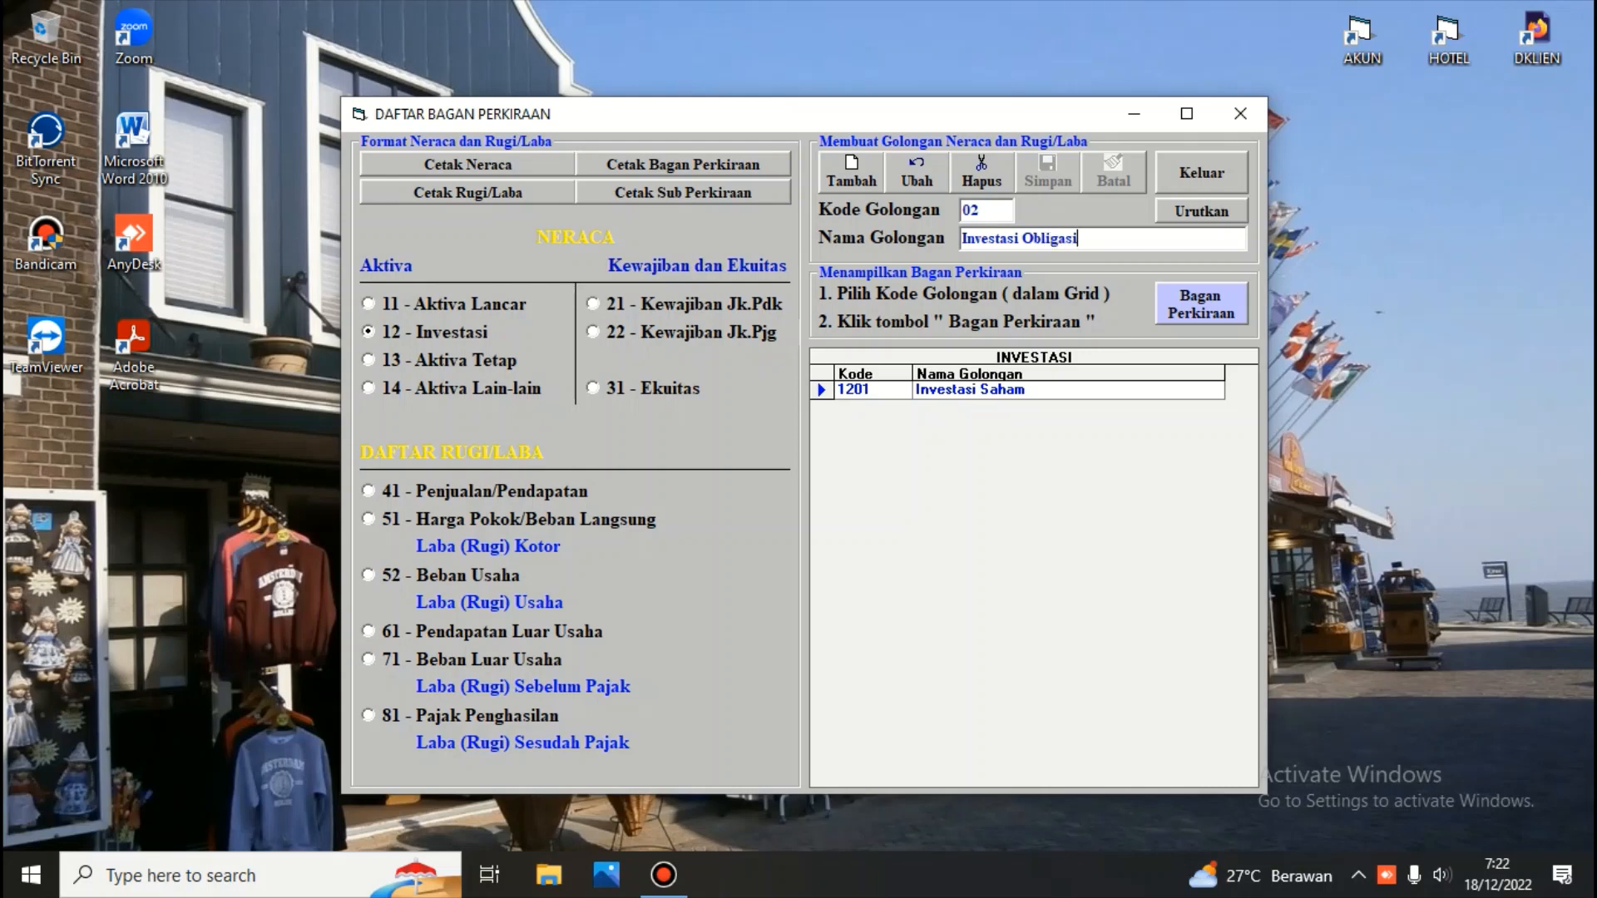
key("Return")
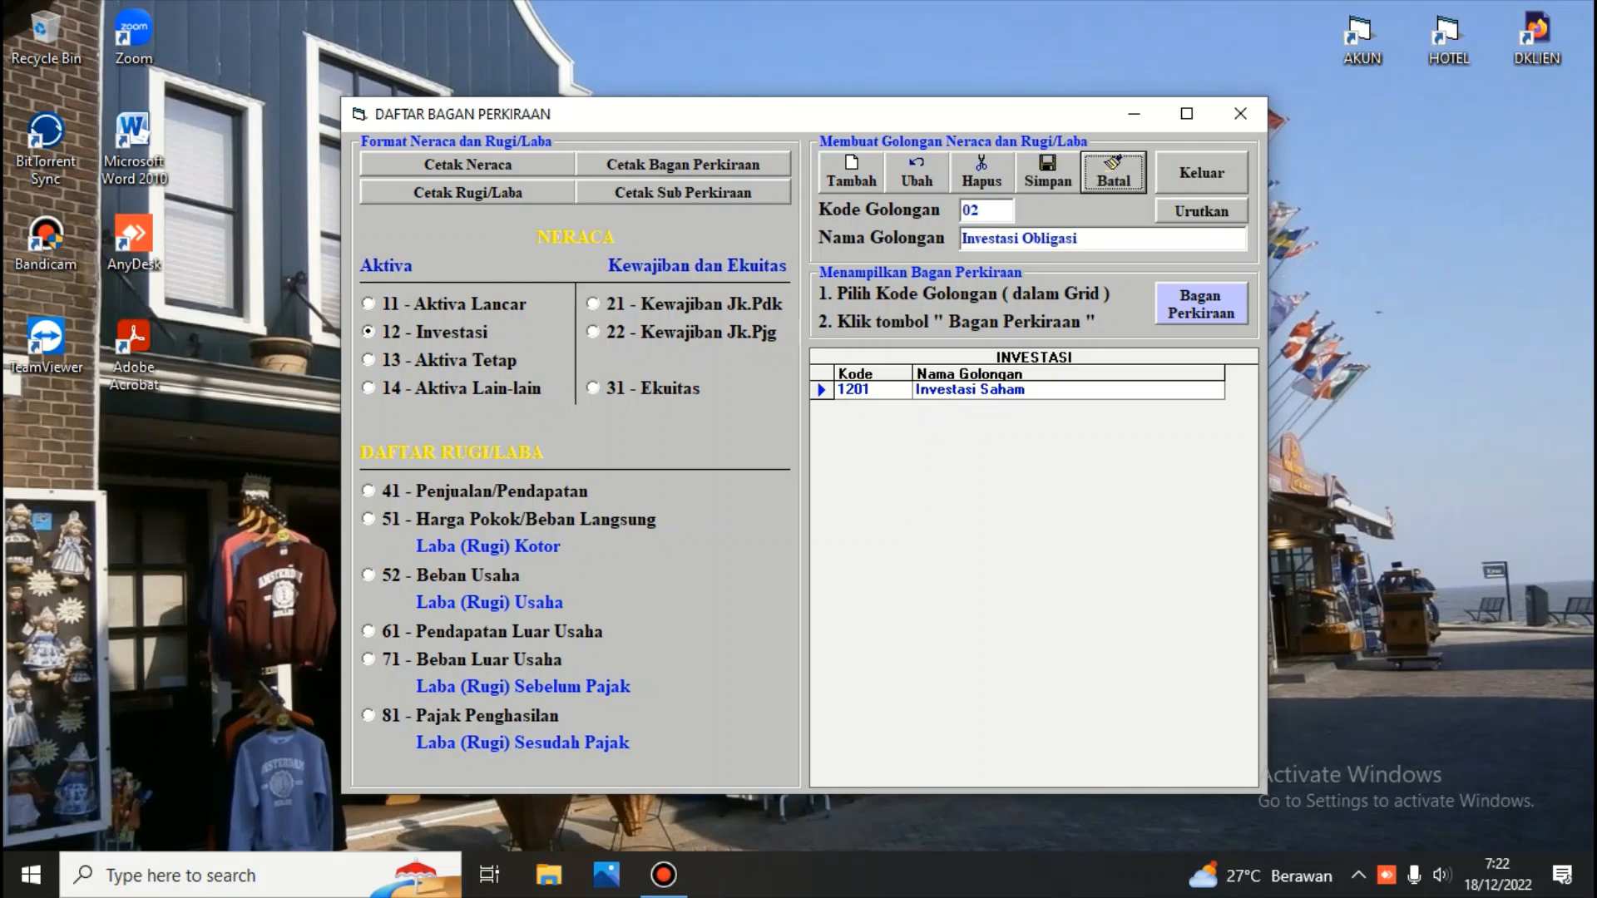
left_click(1046, 171)
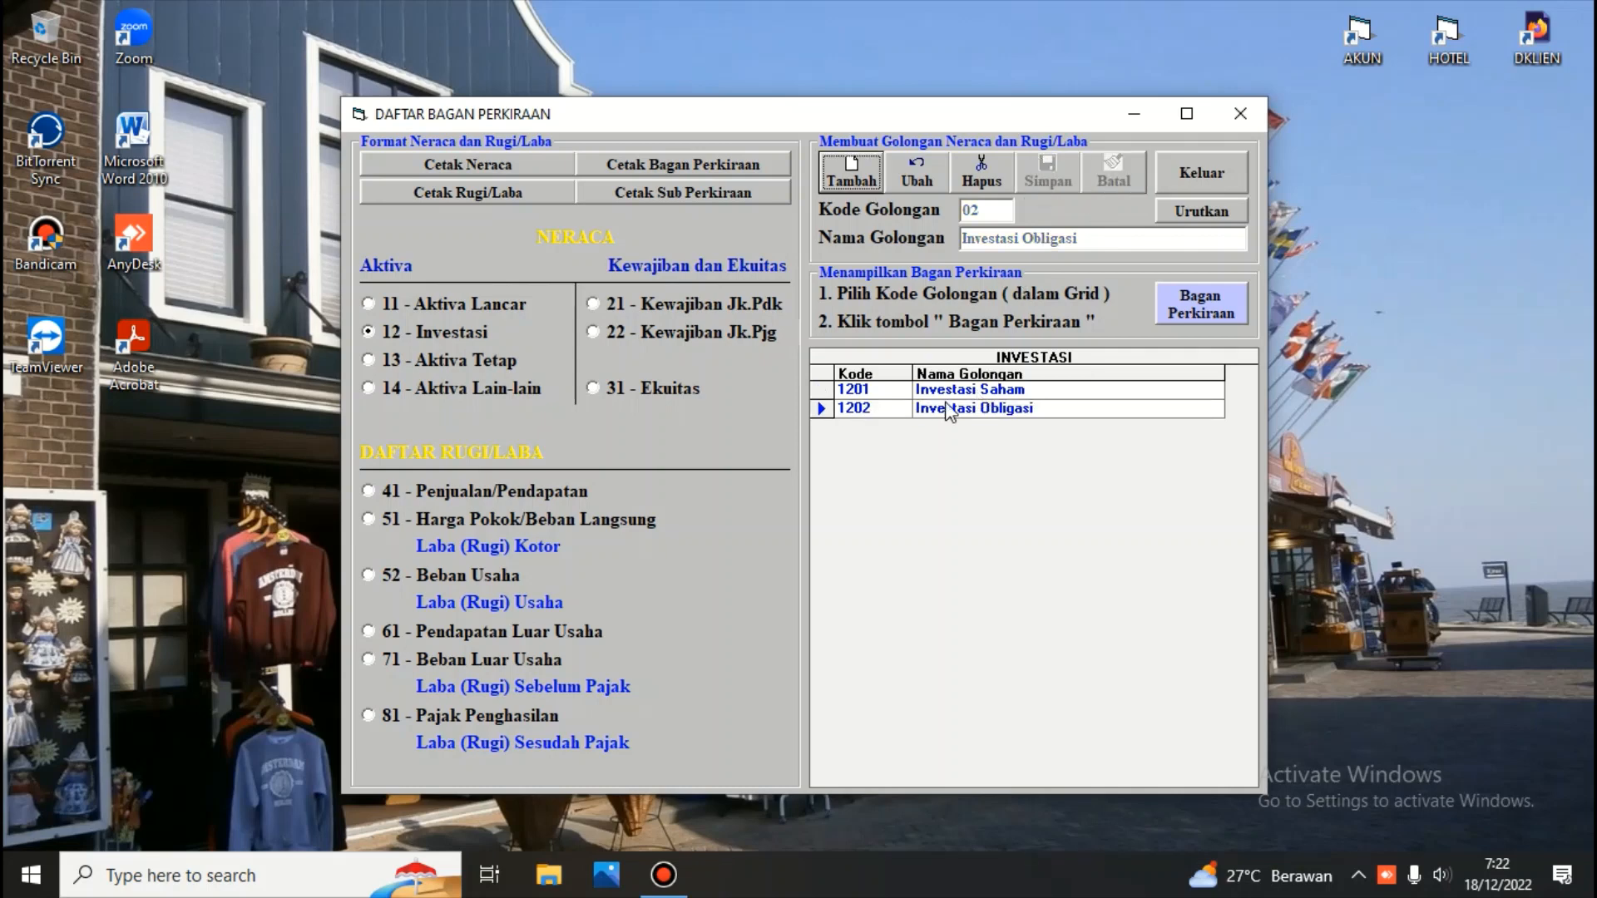
Add account group 03 named InVESTASI Lain lain under 12 - Investasi and save it
left_click(861, 412)
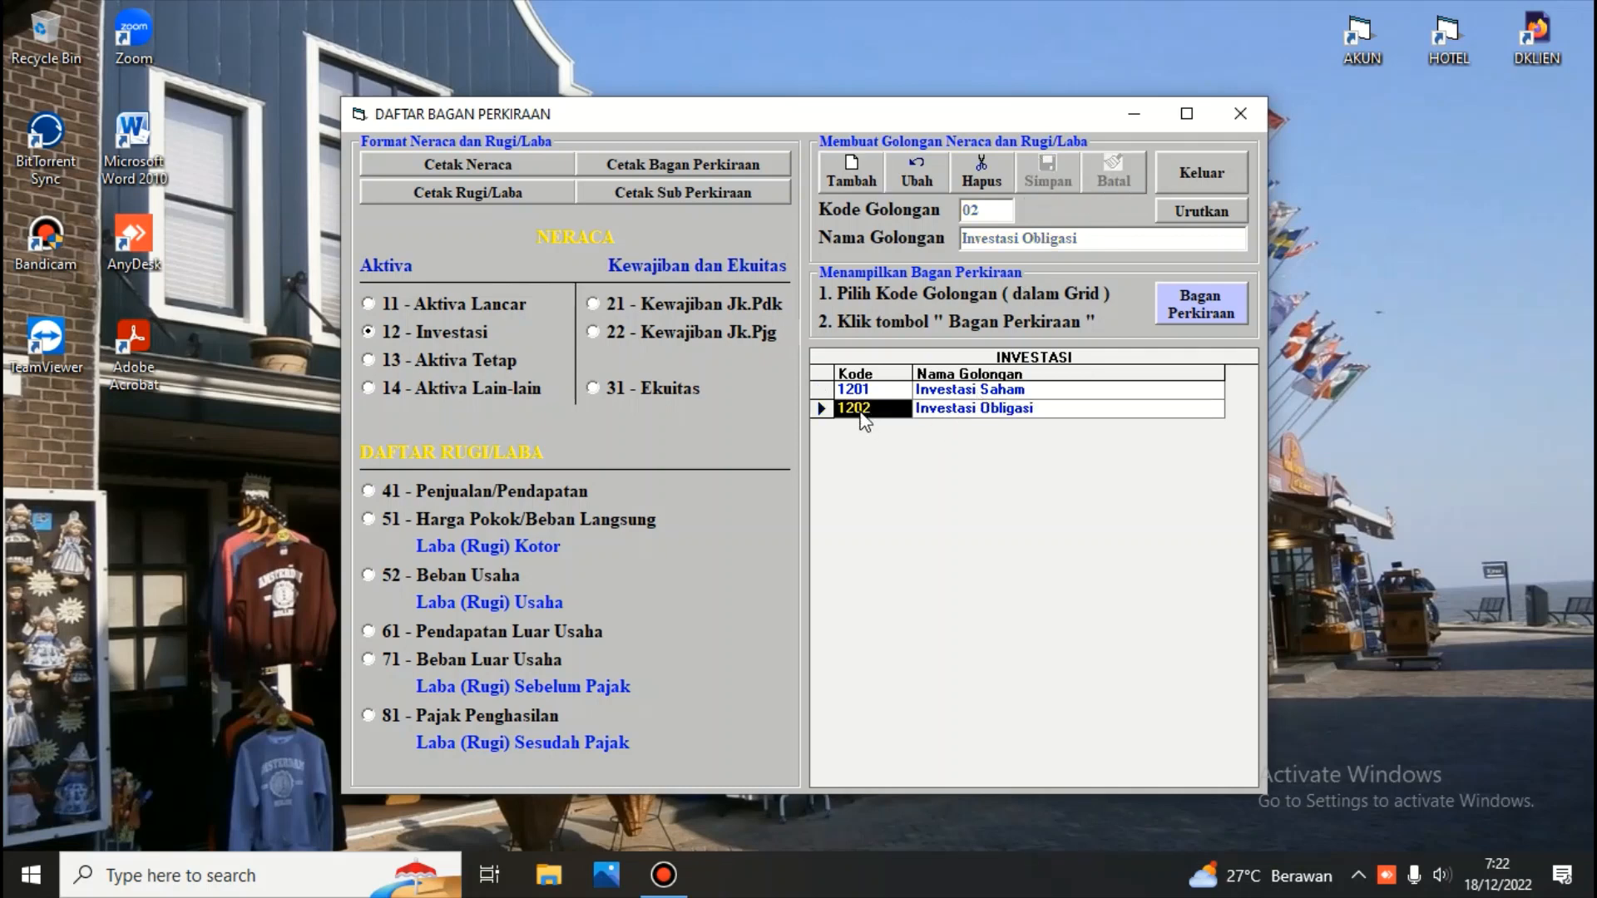
left_click(855, 163)
type("03")
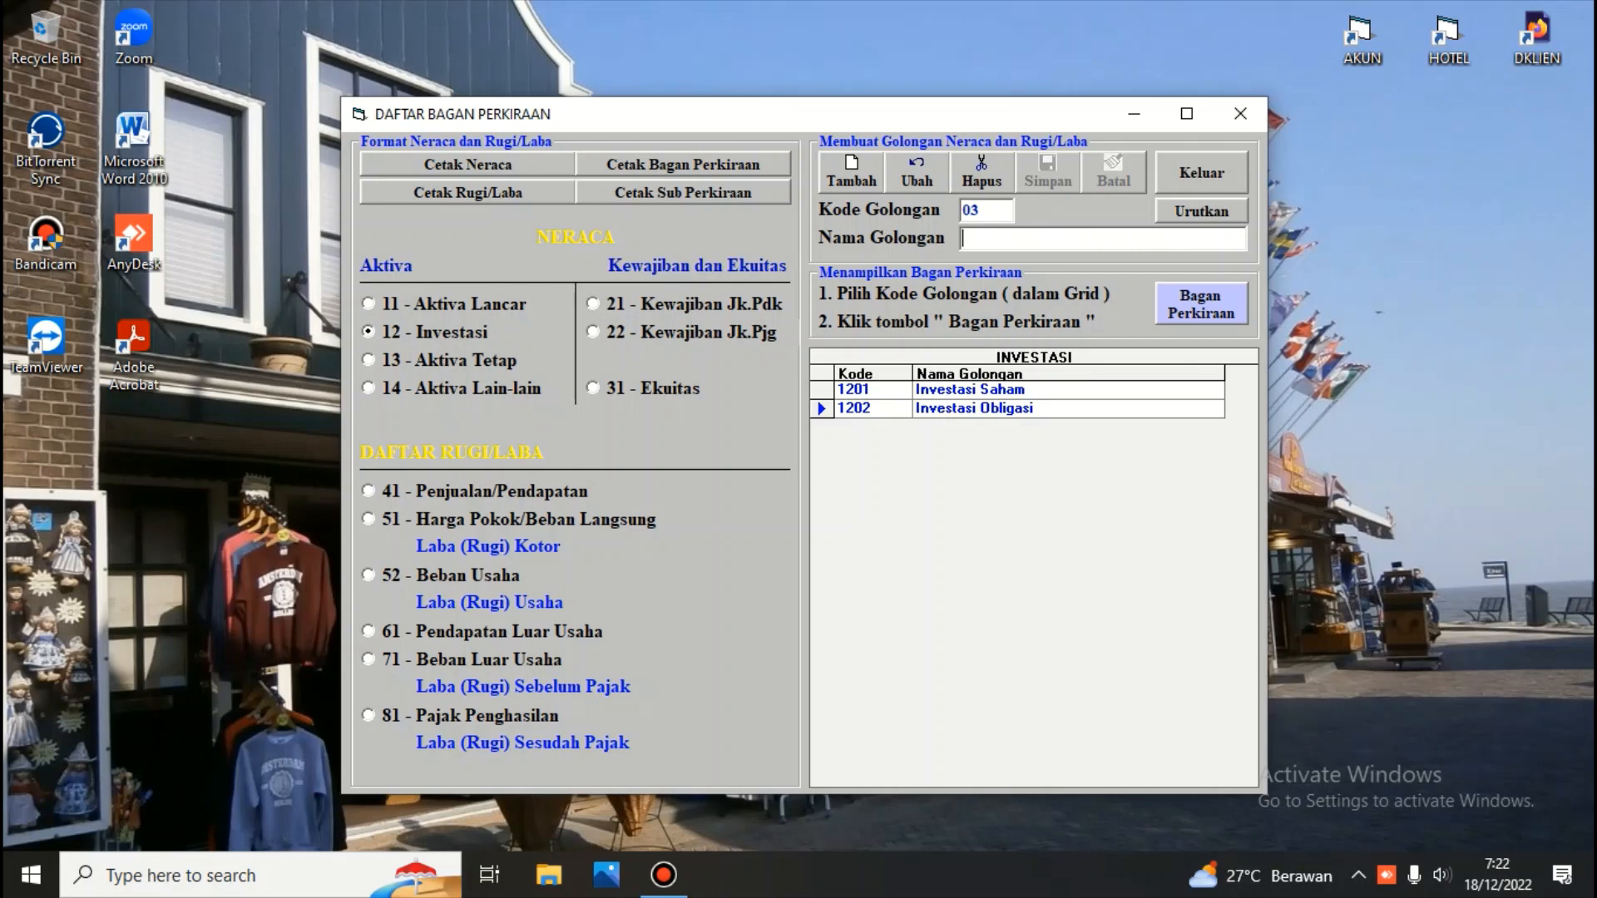
type("InVESTASI Lain lai")
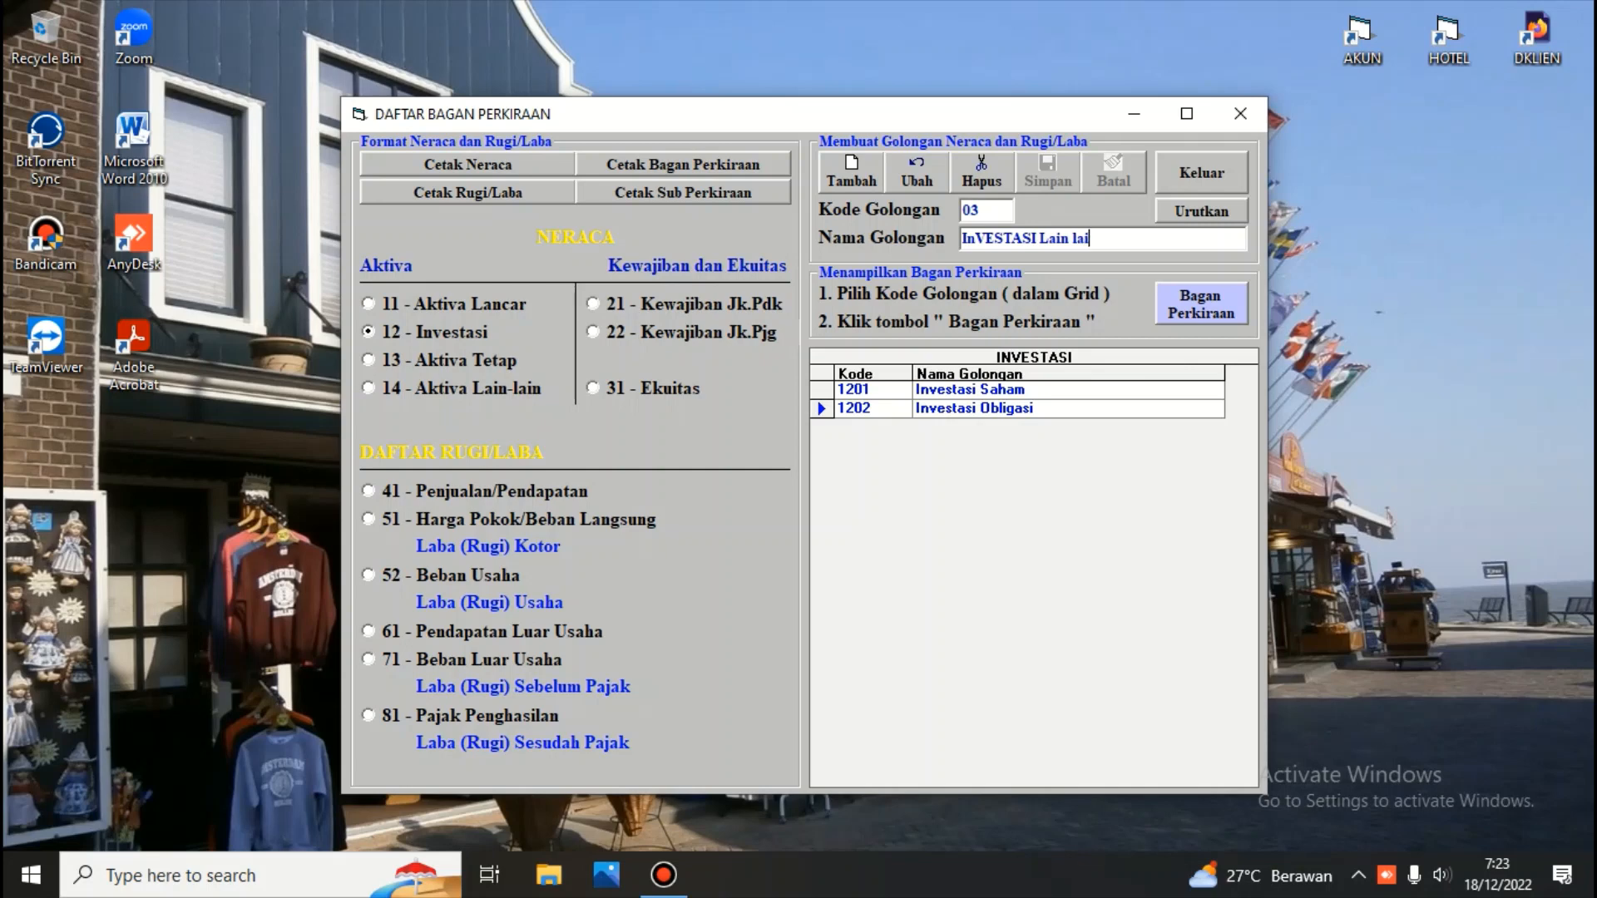
type("n")
key("Return")
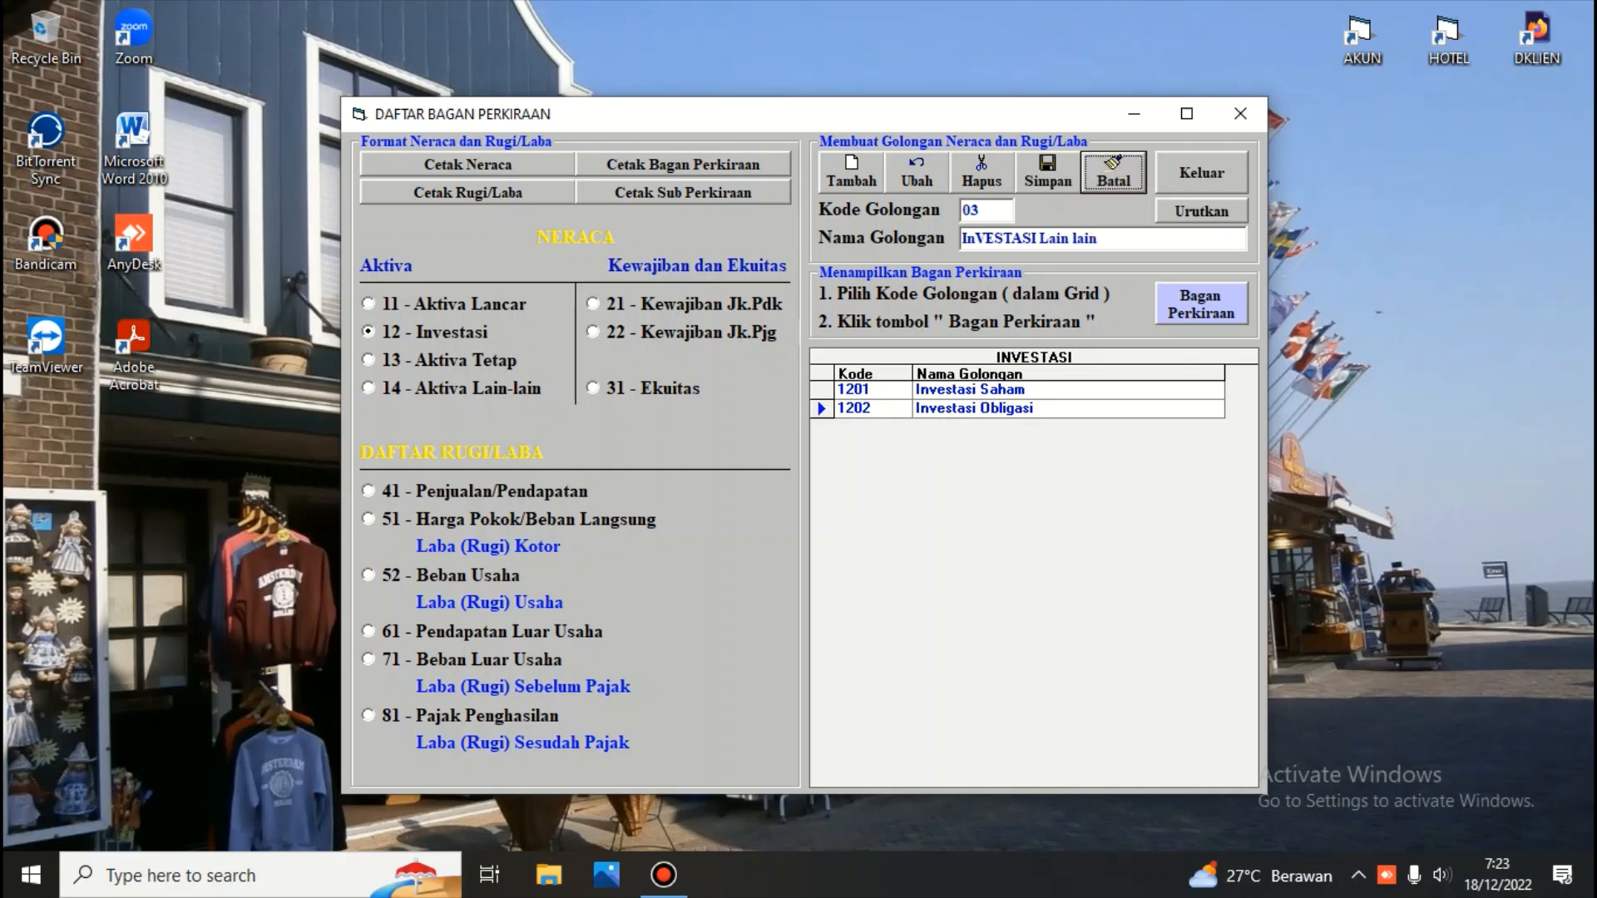
left_click(1045, 168)
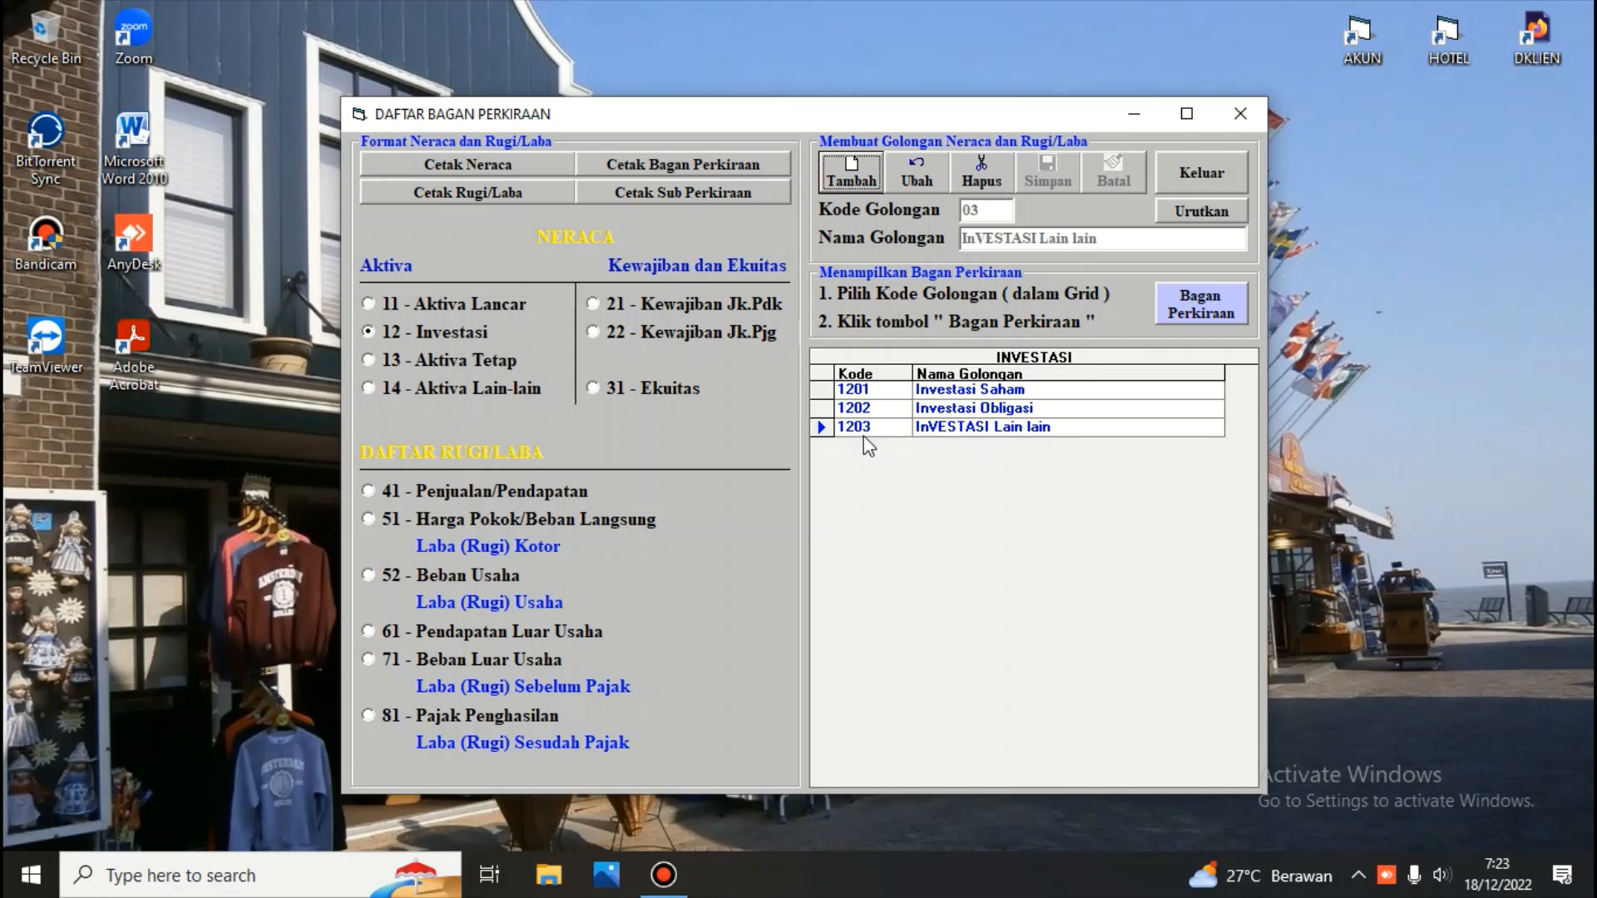
Edit group 1203, renaming it to Investasi Lain lain, and save the change
left_click(823, 426)
left_click(823, 426)
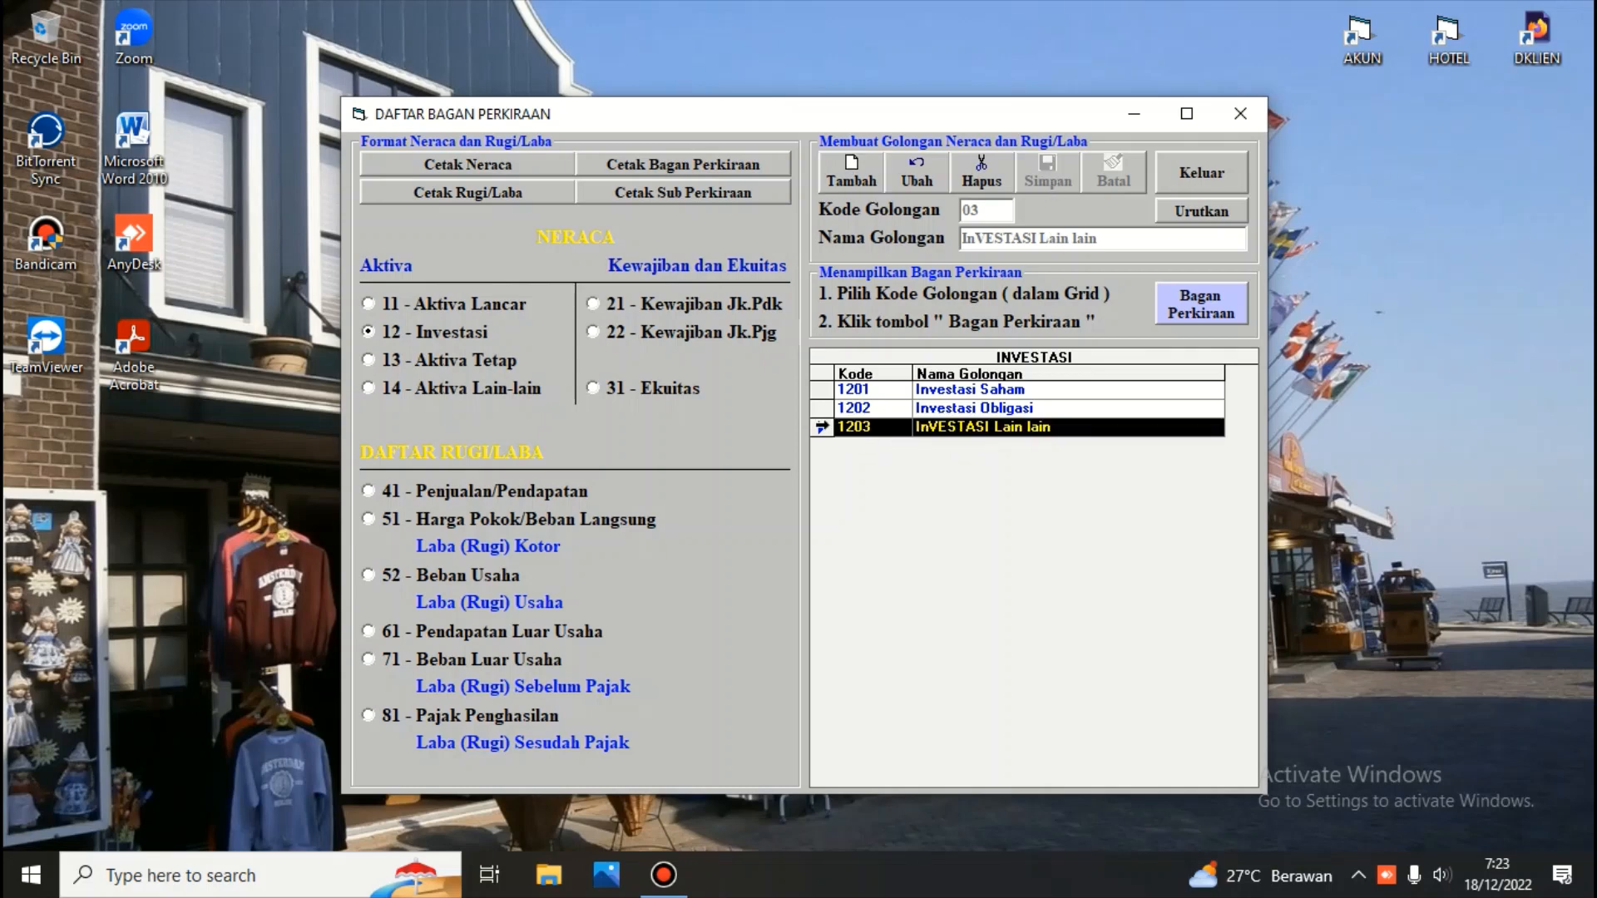
left_click(927, 177)
key("Return")
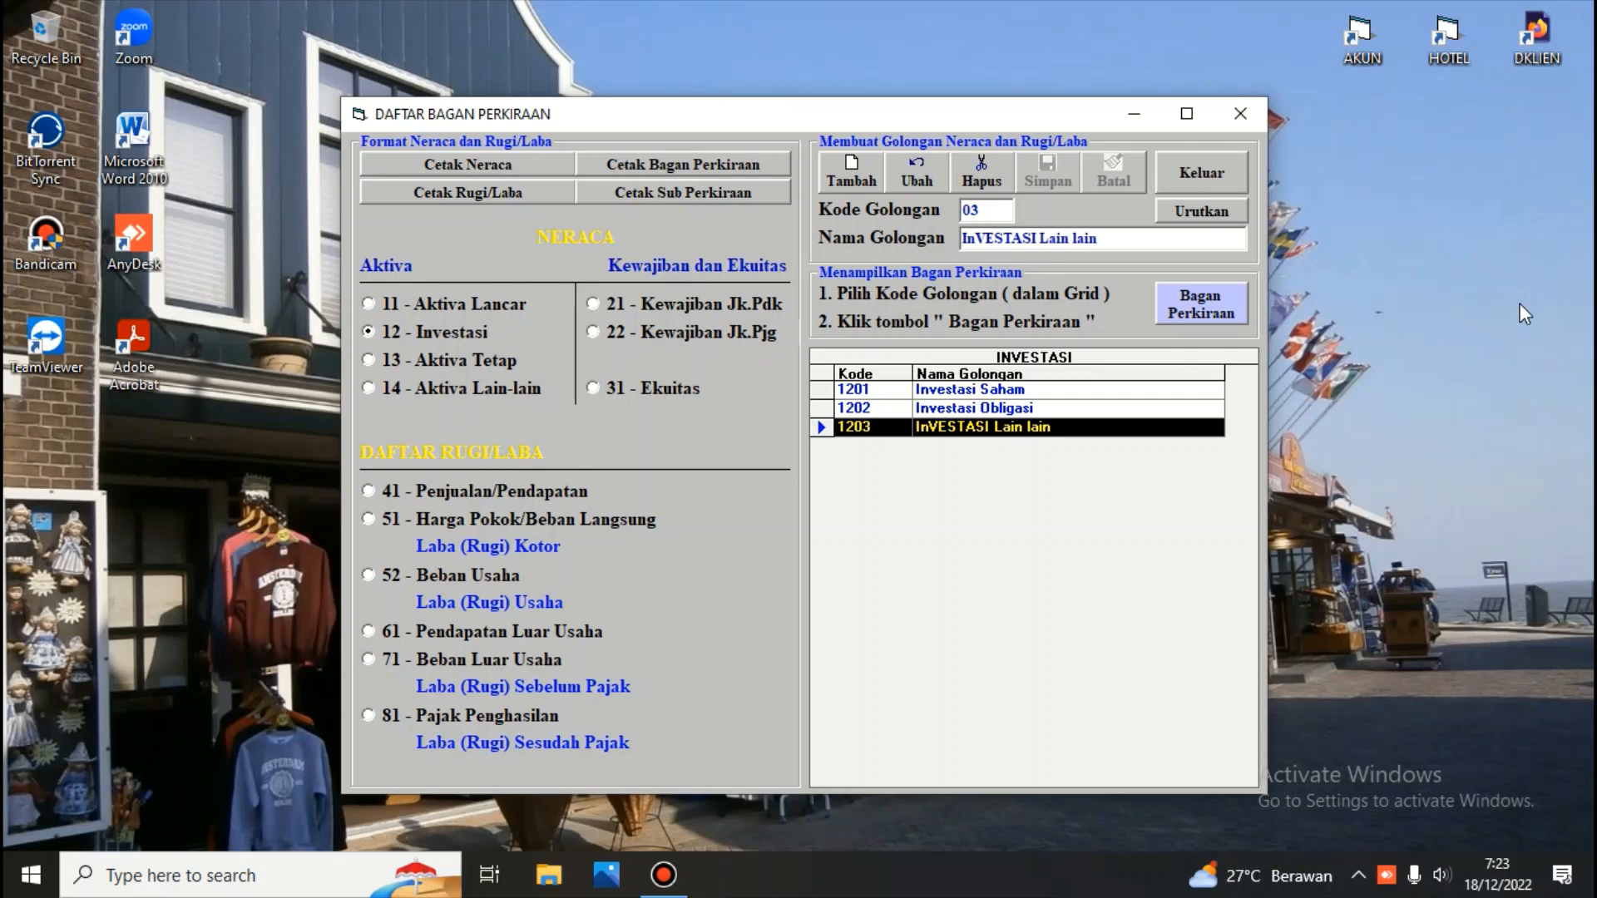
key("Right")
key("Right")
key("Right")
key("BackSpace")
key("Delete")
key("Delete")
key("Delete")
key("Delete")
key("Delete")
key("Delete")
type("vesa")
type("t")
key("BackSpace")
key("BackSpace")
key("BackSpace")
key("BackSpace")
type("estasi")
key("Tab")
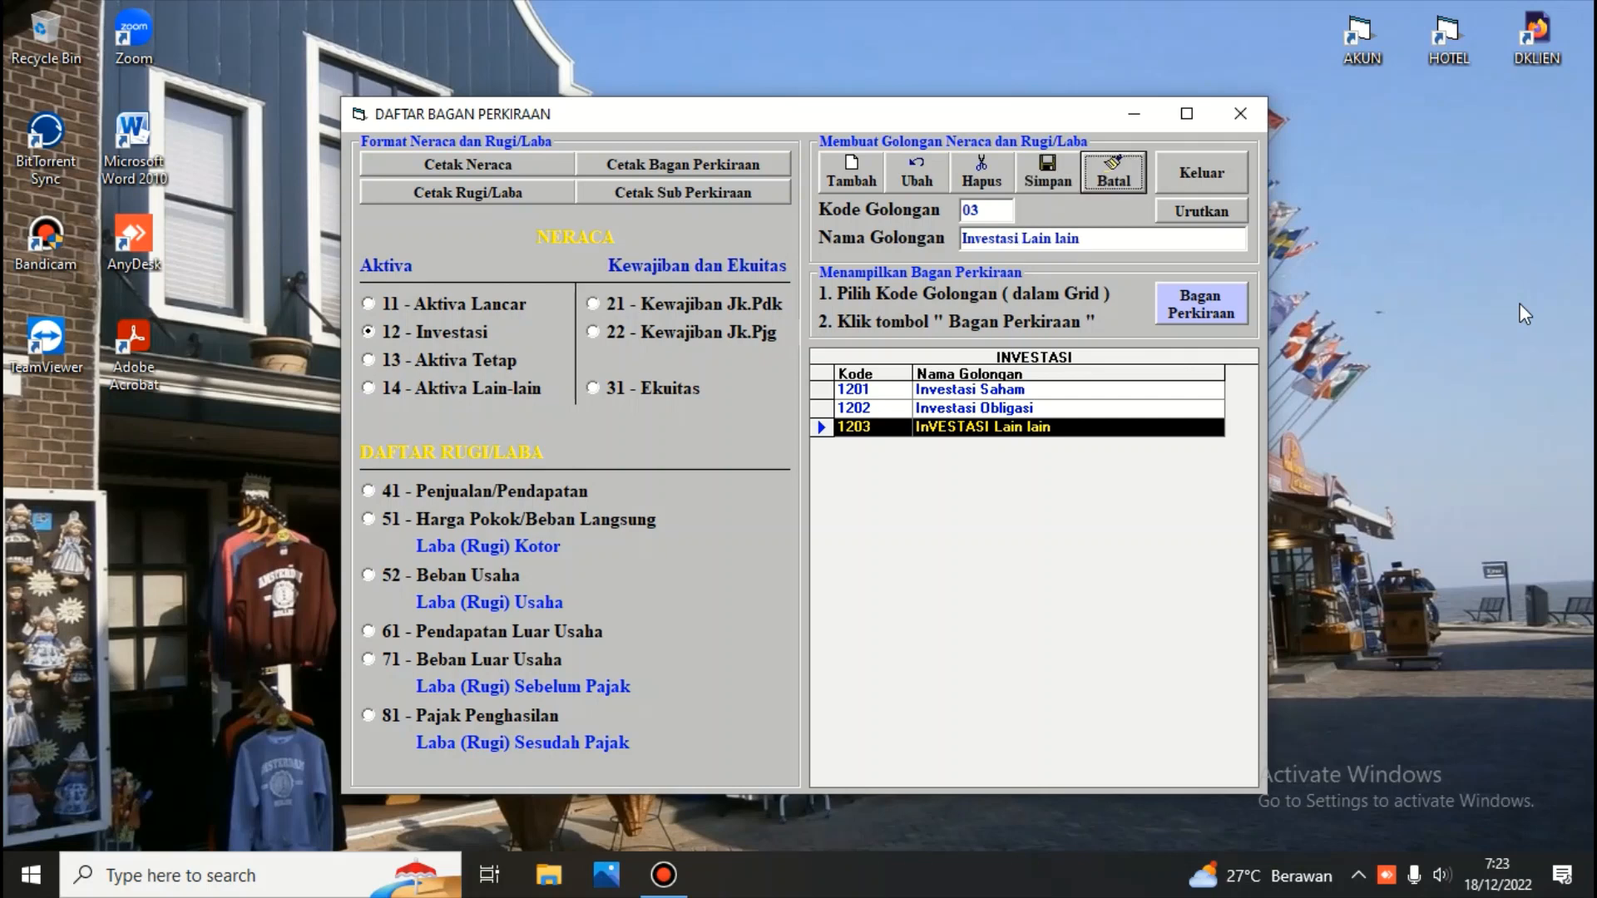
left_click(1030, 163)
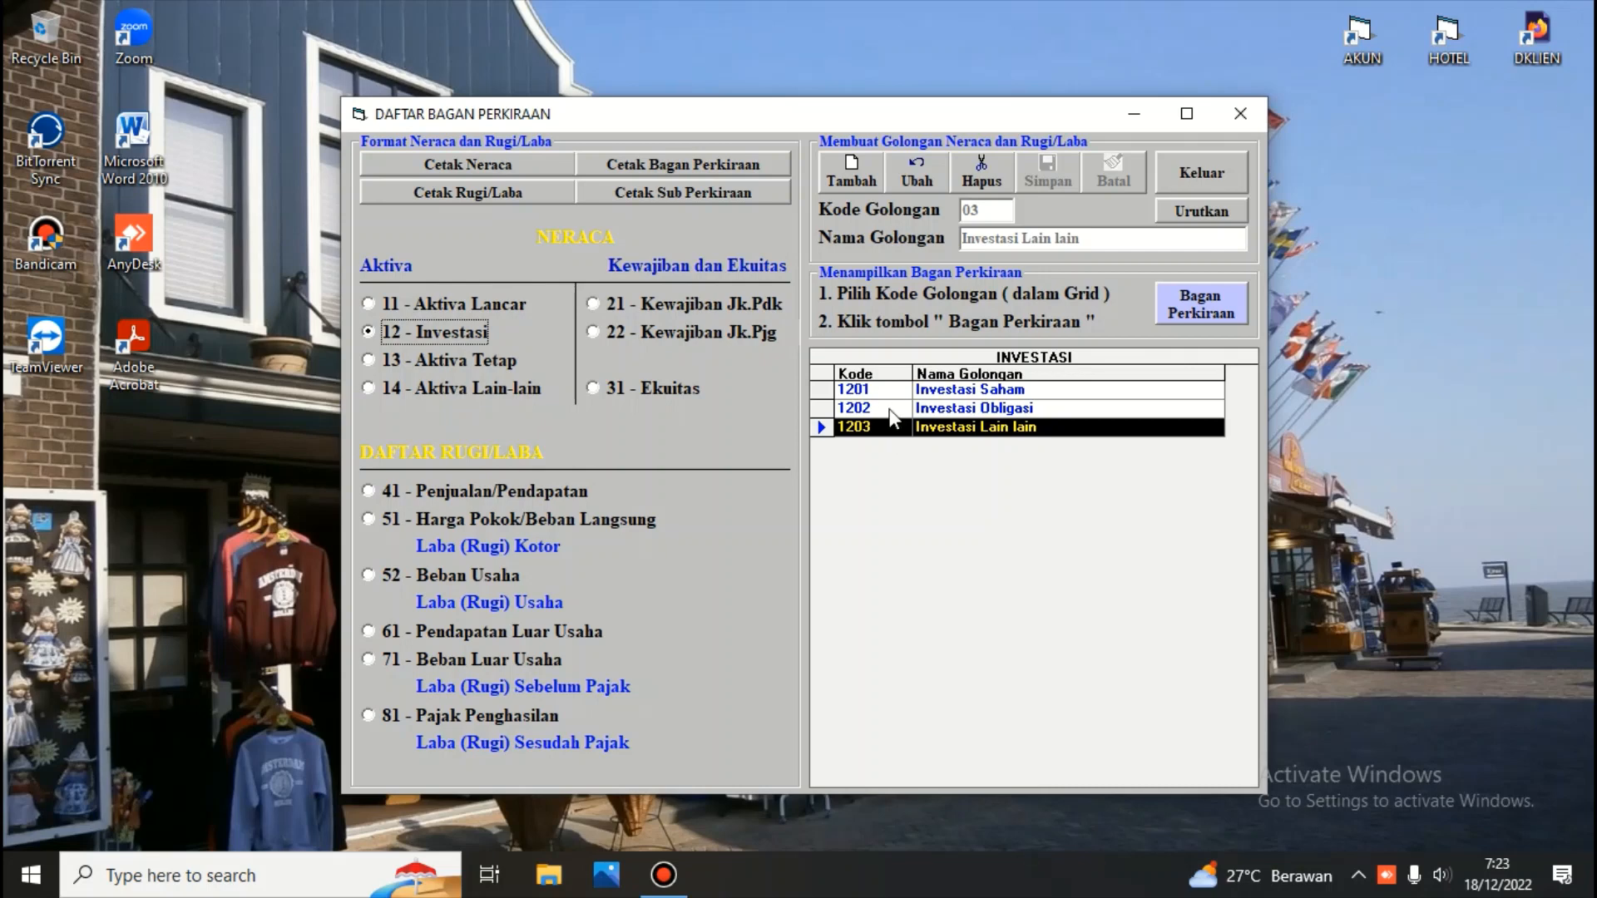
Delete account group 1203 Investasi Lain lain, confirming the deletion
left_click(823, 427)
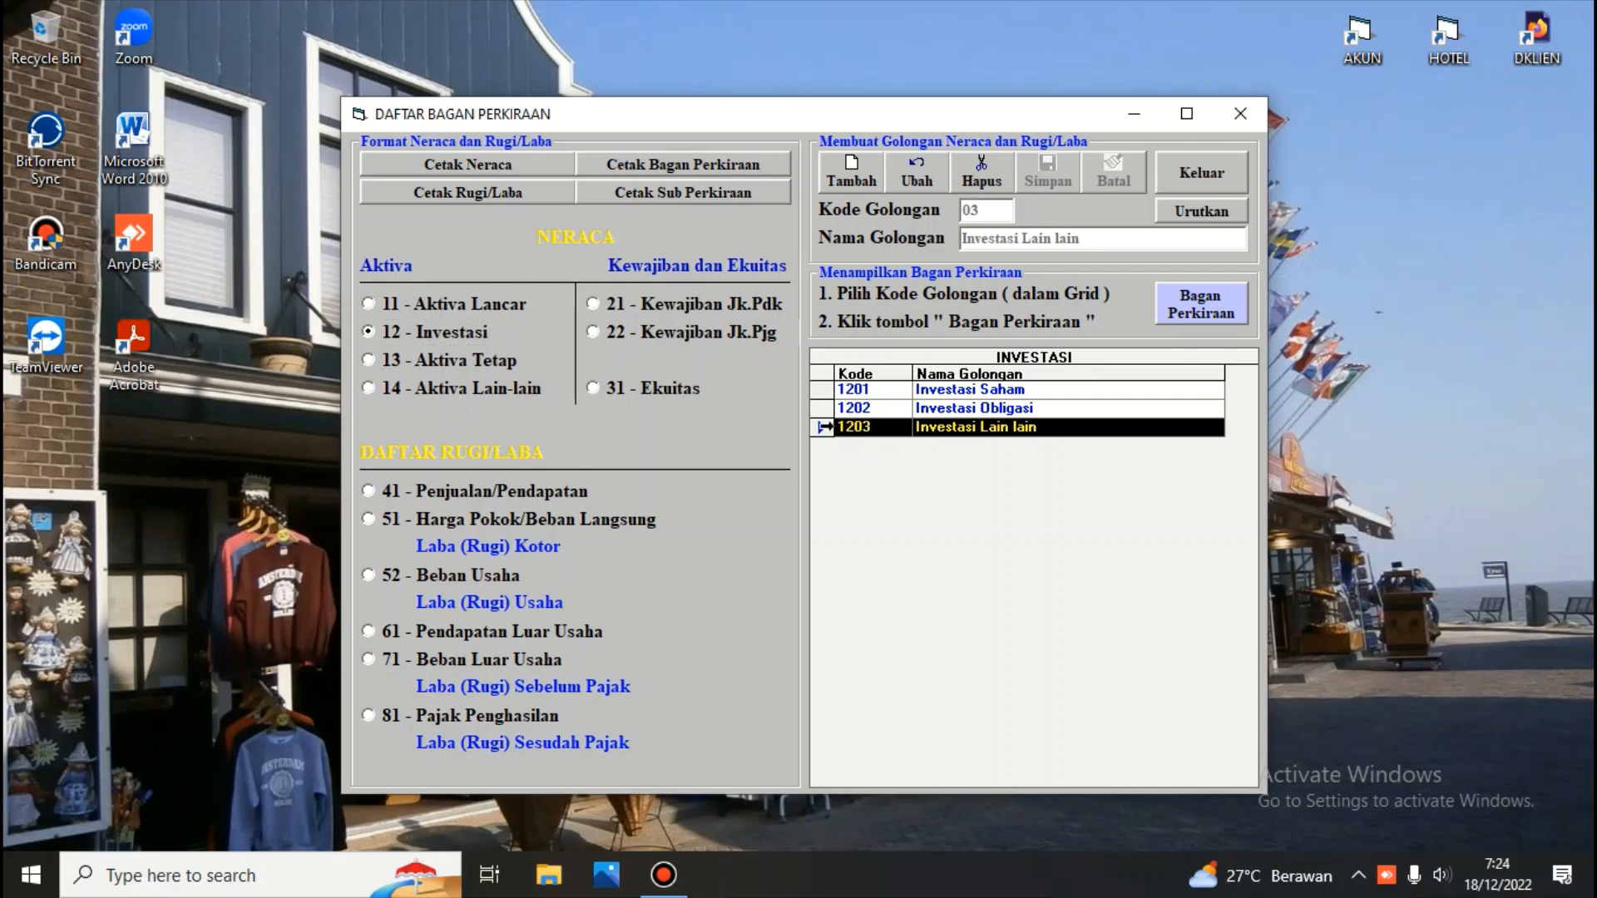
left_click(988, 165)
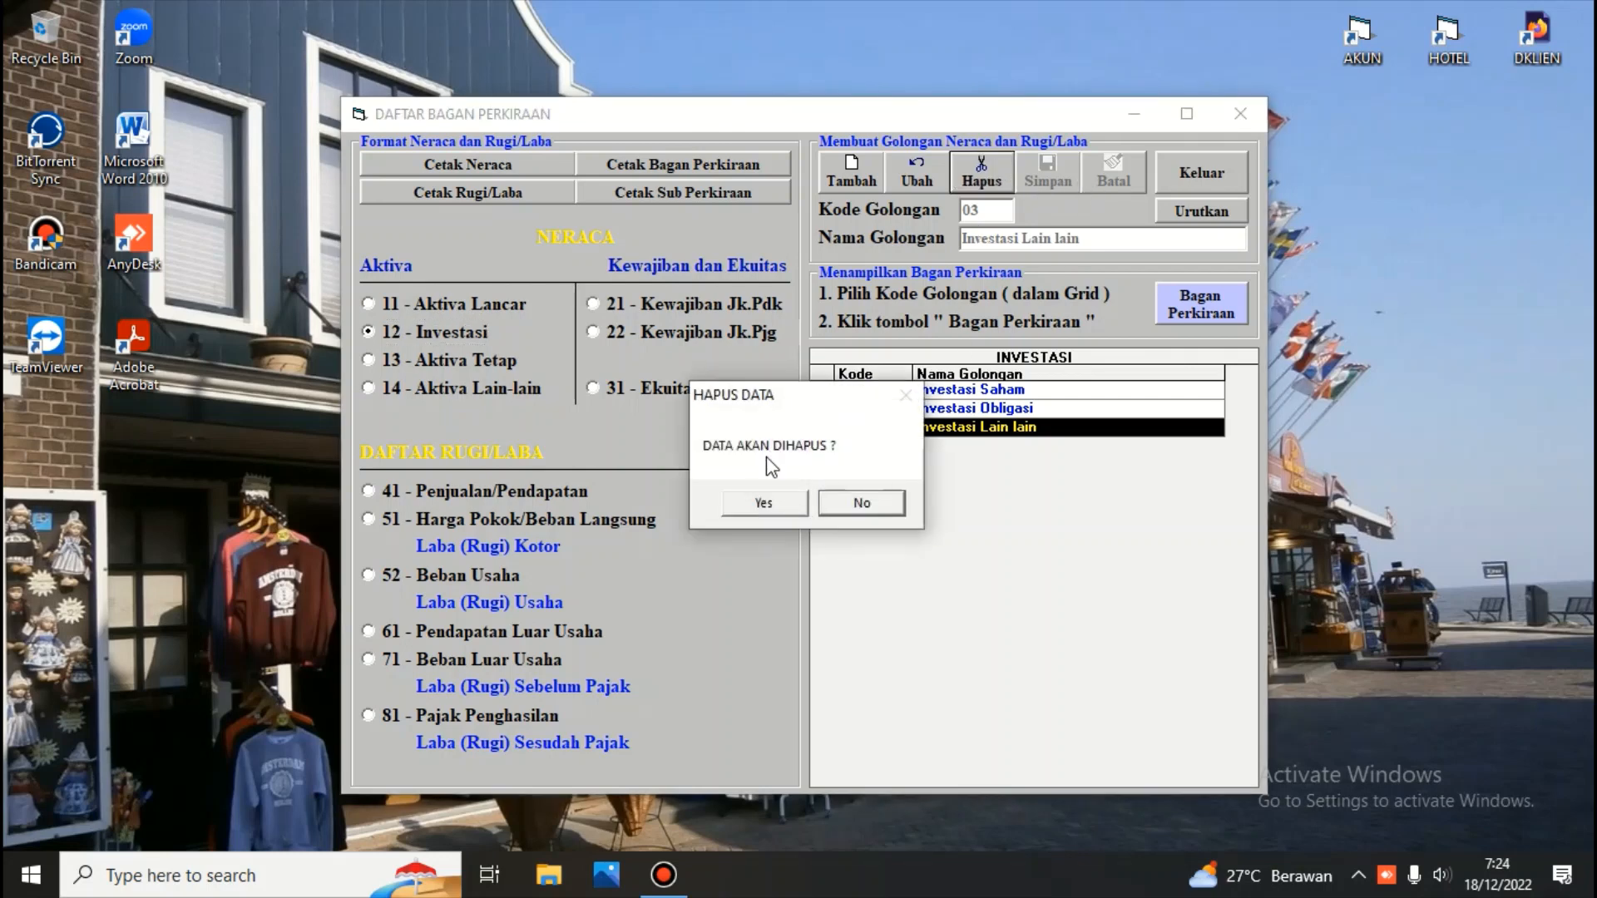
left_click(766, 499)
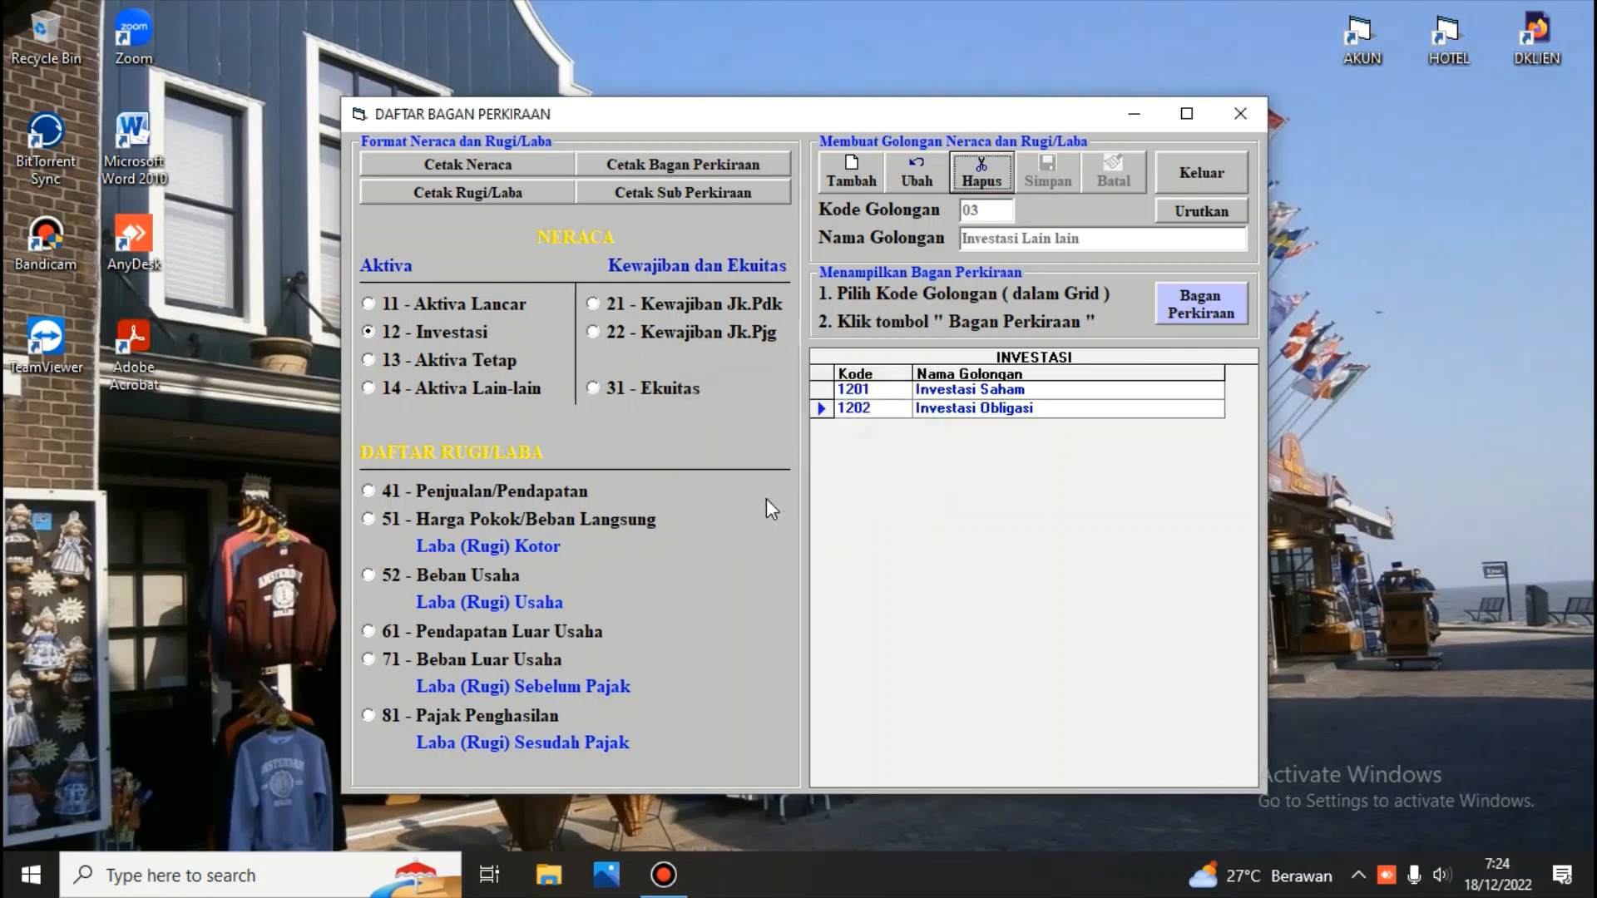
Delete account group 1202 Investasi Obligasi, confirming the deletion
left_click(822, 407)
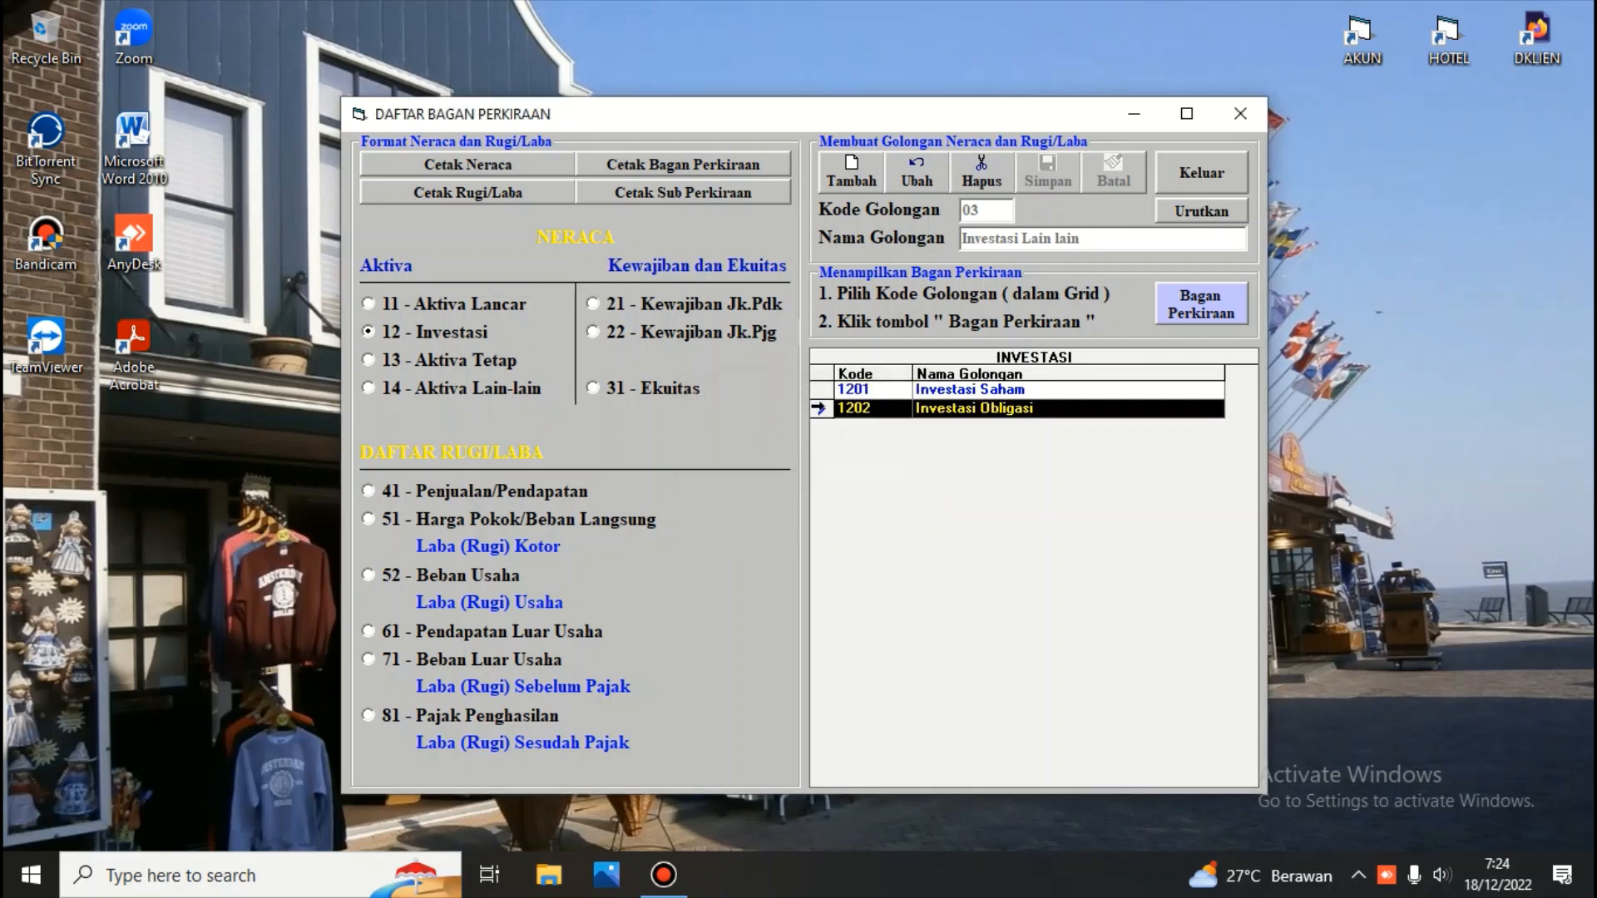
left_click(988, 176)
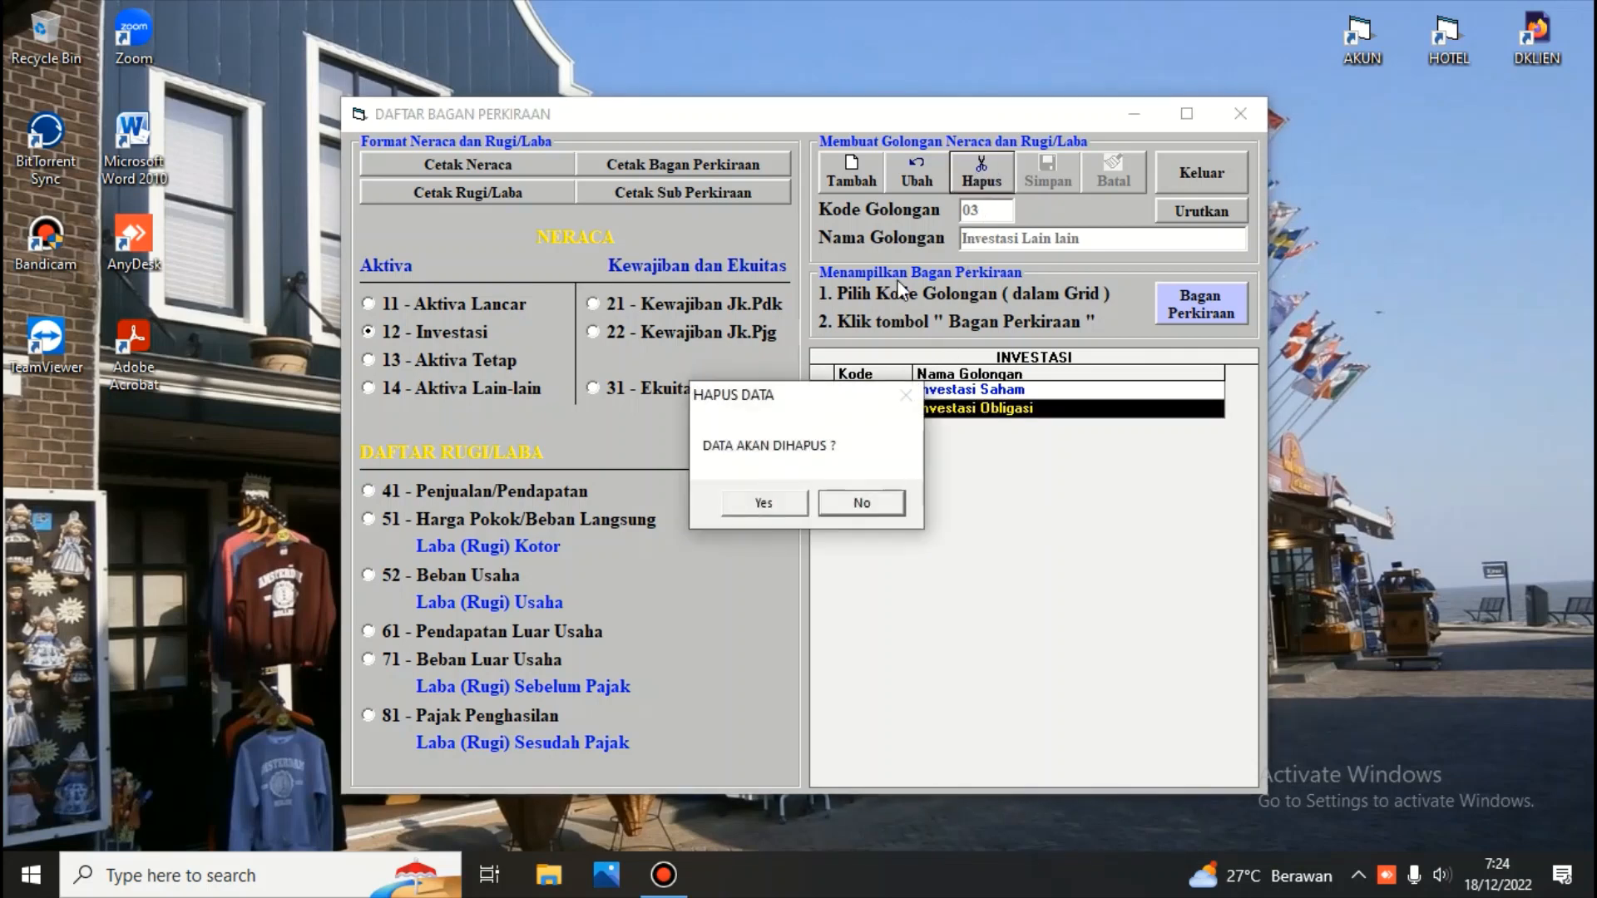
left_click(766, 502)
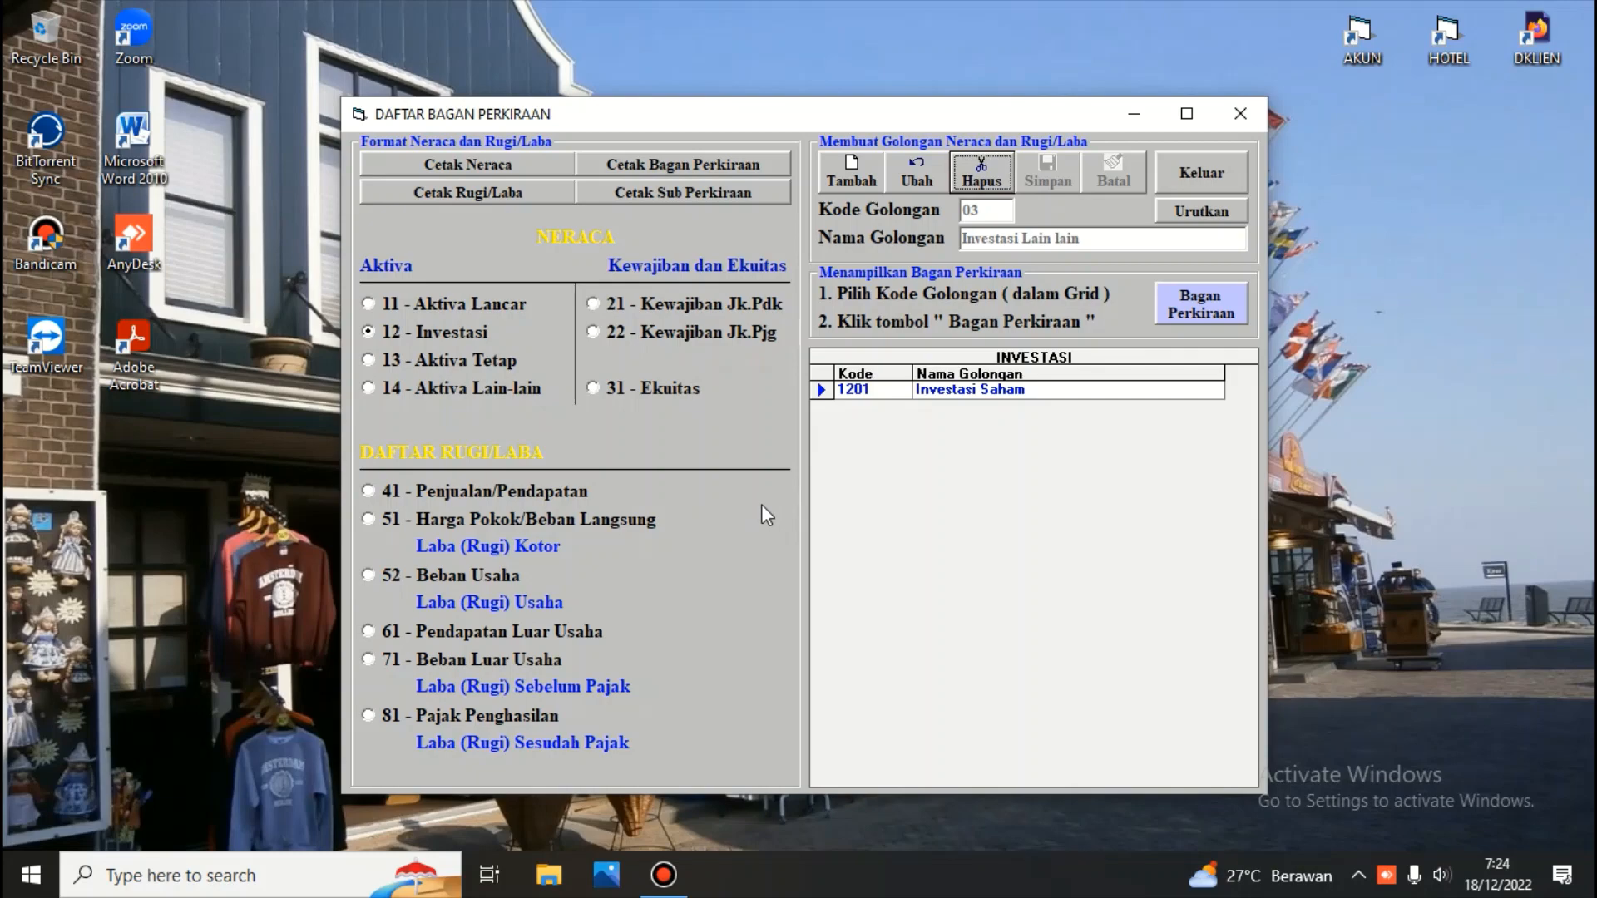
Open the accounts of group 1201 Investasi Saham and add account 03 named Saham PT. Garuda, saving it
left_click(883, 391)
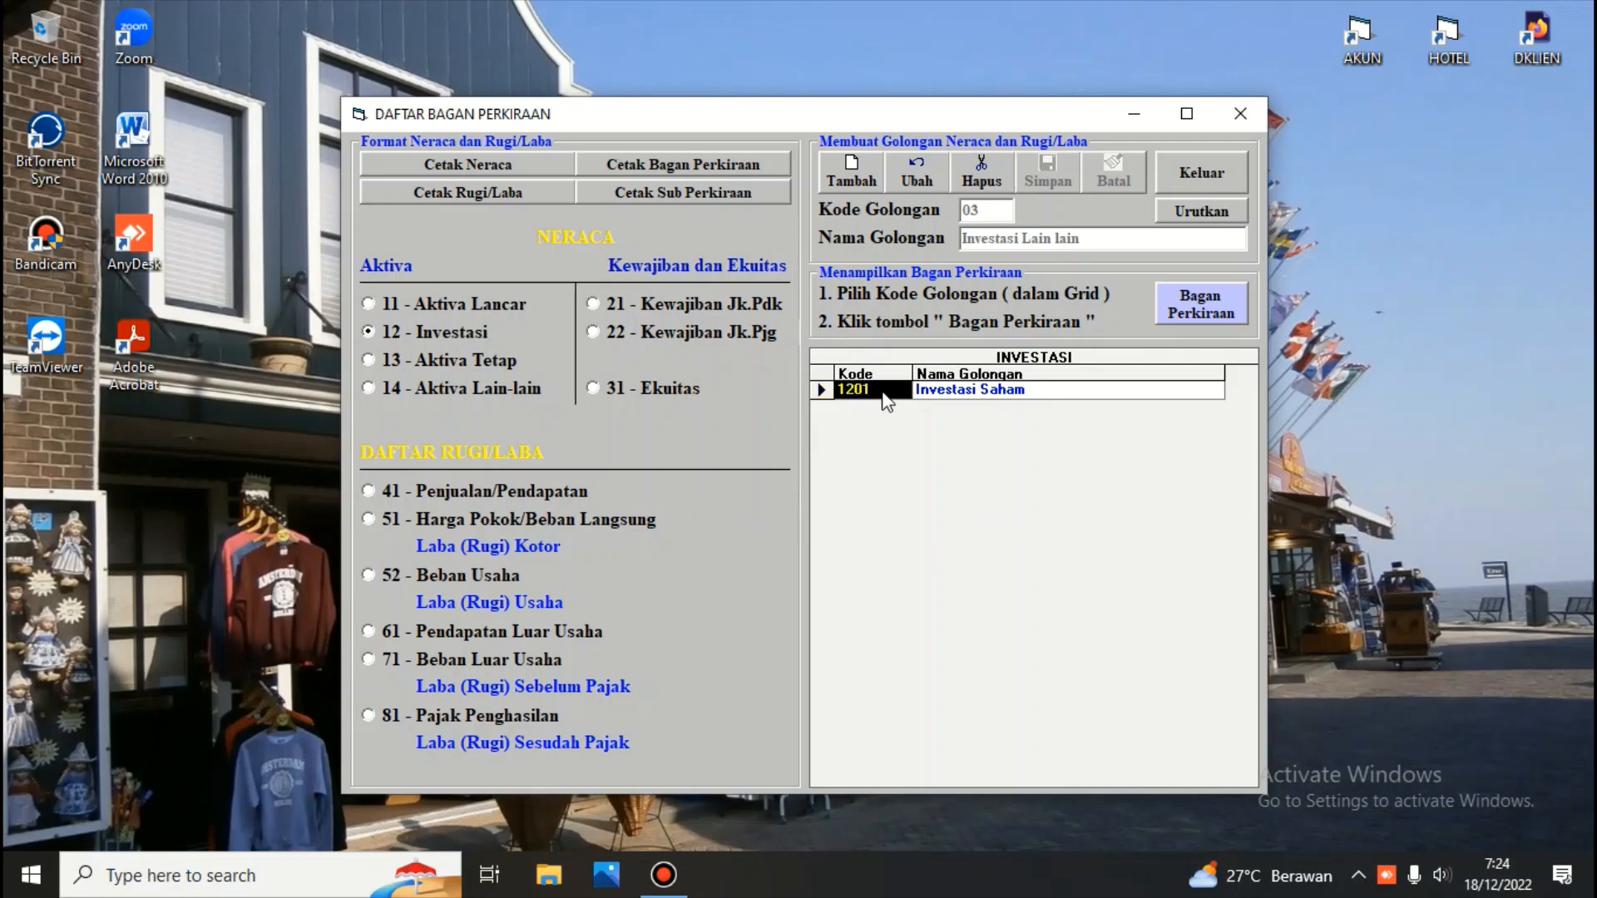
left_click(1213, 303)
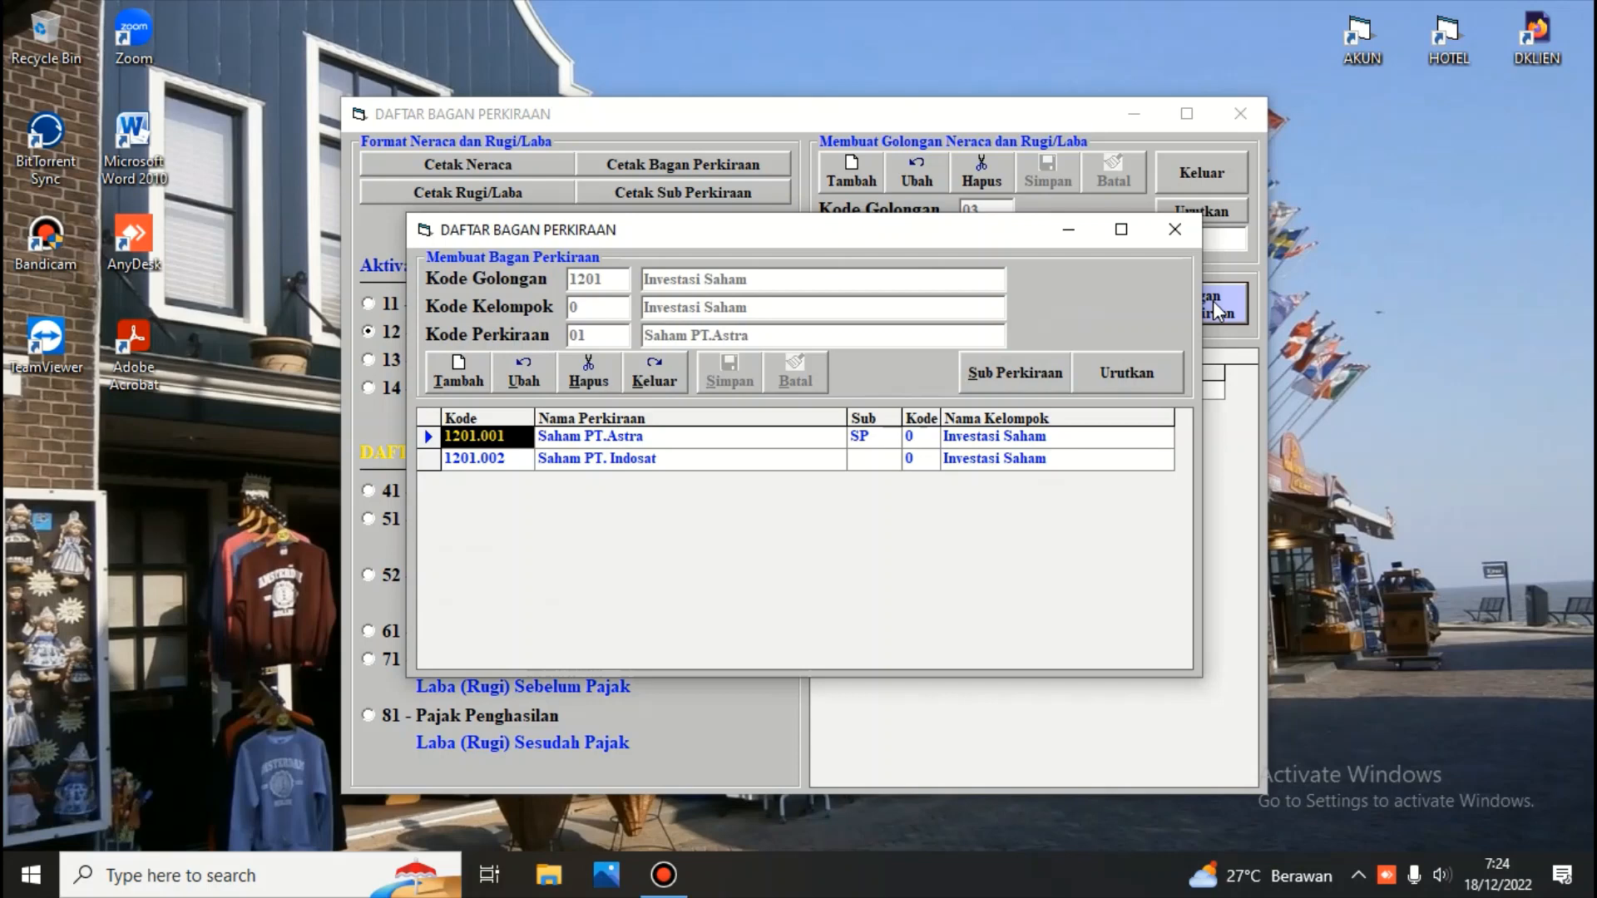
left_click(482, 457)
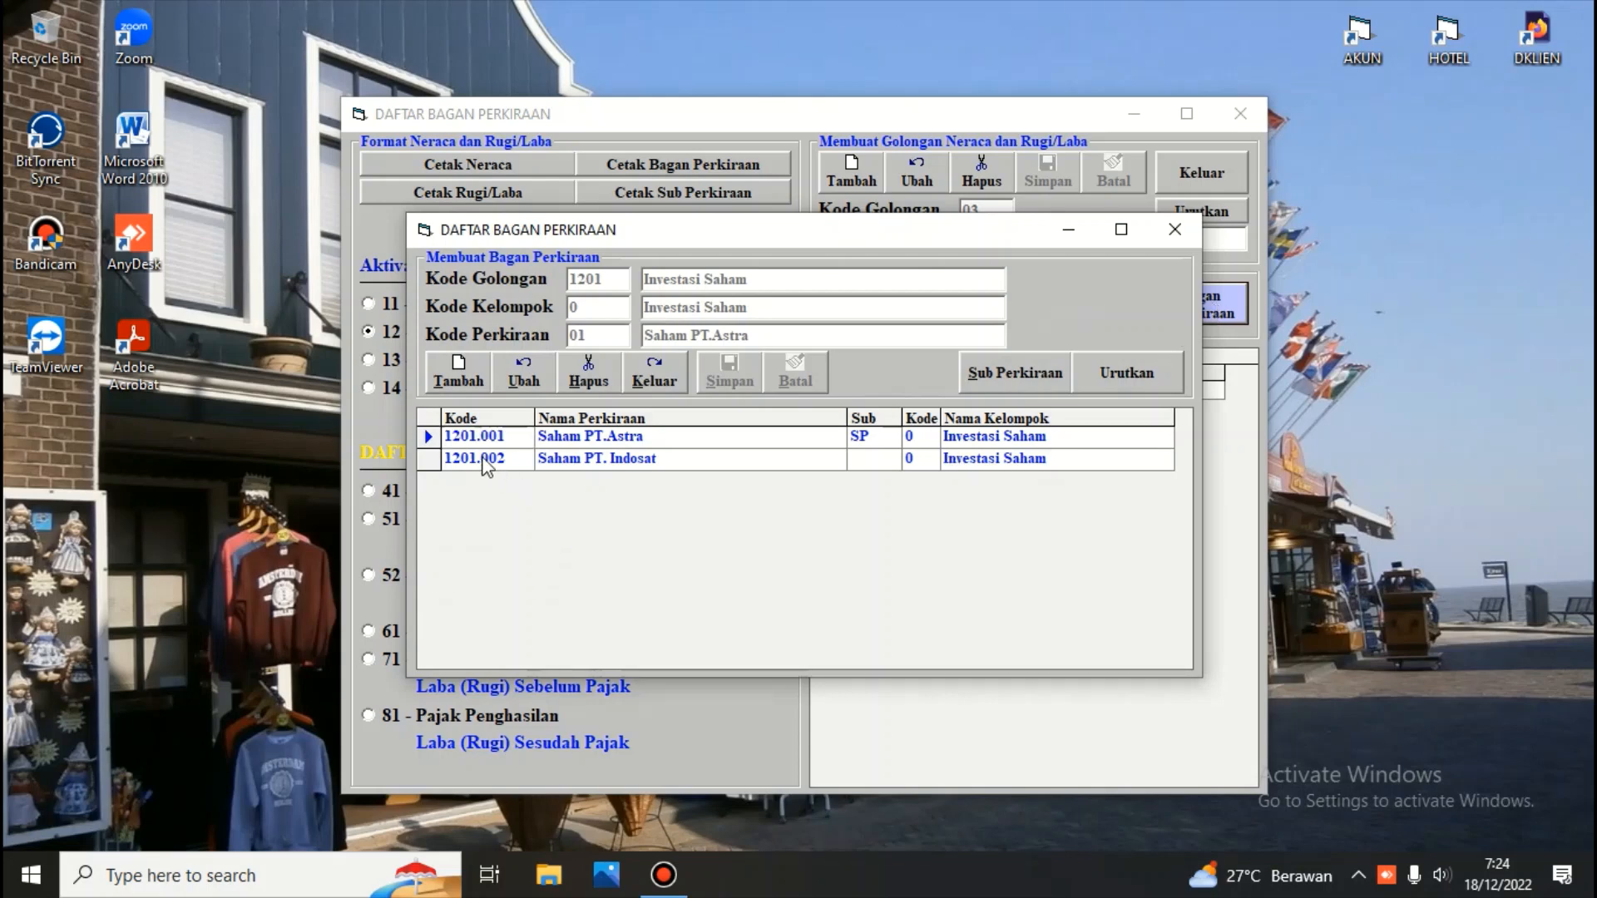
left_click(454, 376)
key("Return")
key("BackSpace")
type("3")
key("Return")
key("Right")
key("Right")
key("Right")
key("Right")
key("Right")
key("Right")
key("Right")
key("Right")
key("Right")
key("Right")
key("Right")
key("Right")
key("Right")
key("Right")
key("Right")
key("Right")
key("Right")
key("BackSpace")
key("BackSpace")
key("BackSpace")
key("BackSpace")
key("BackSpace")
key("BackSpace")
key("BackSpace")
type("Garuda")
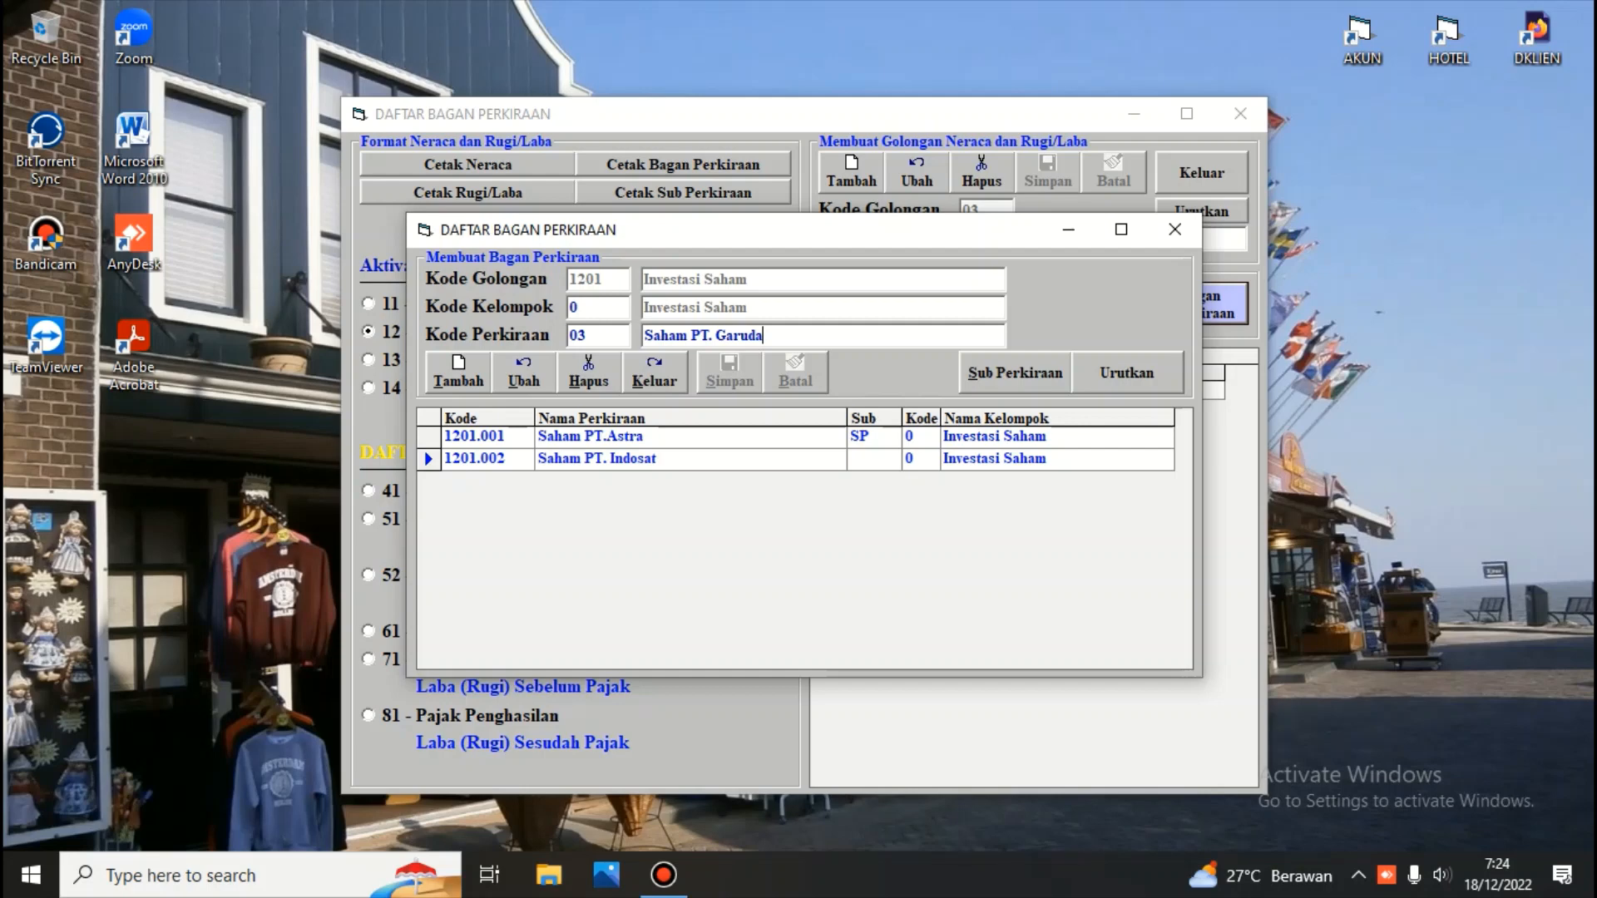
key("Return")
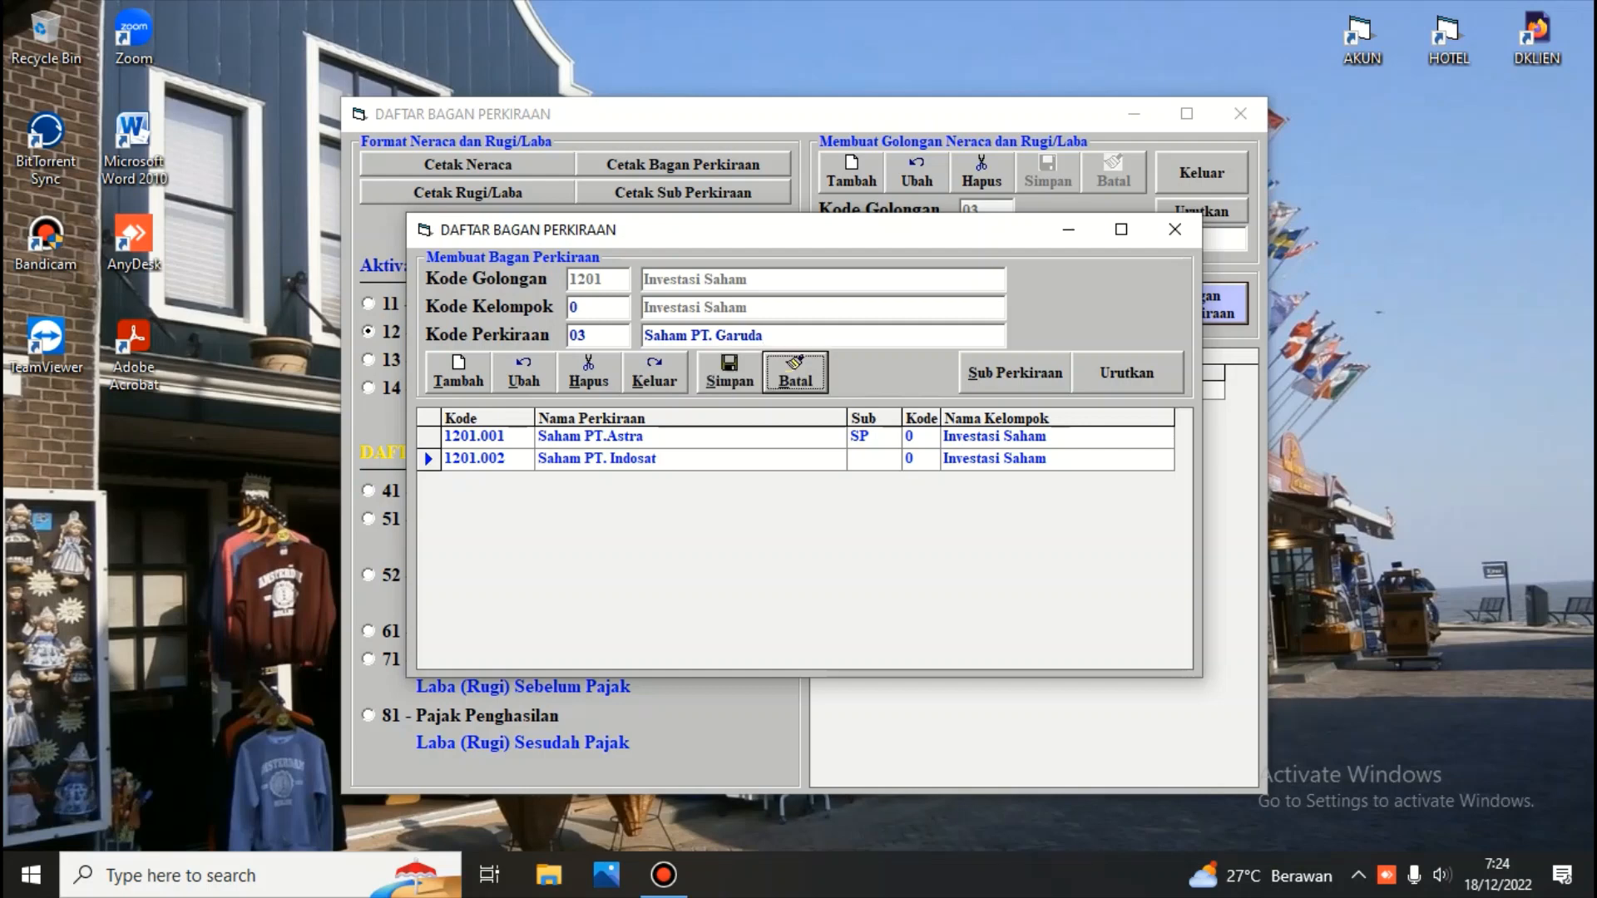
left_click(732, 376)
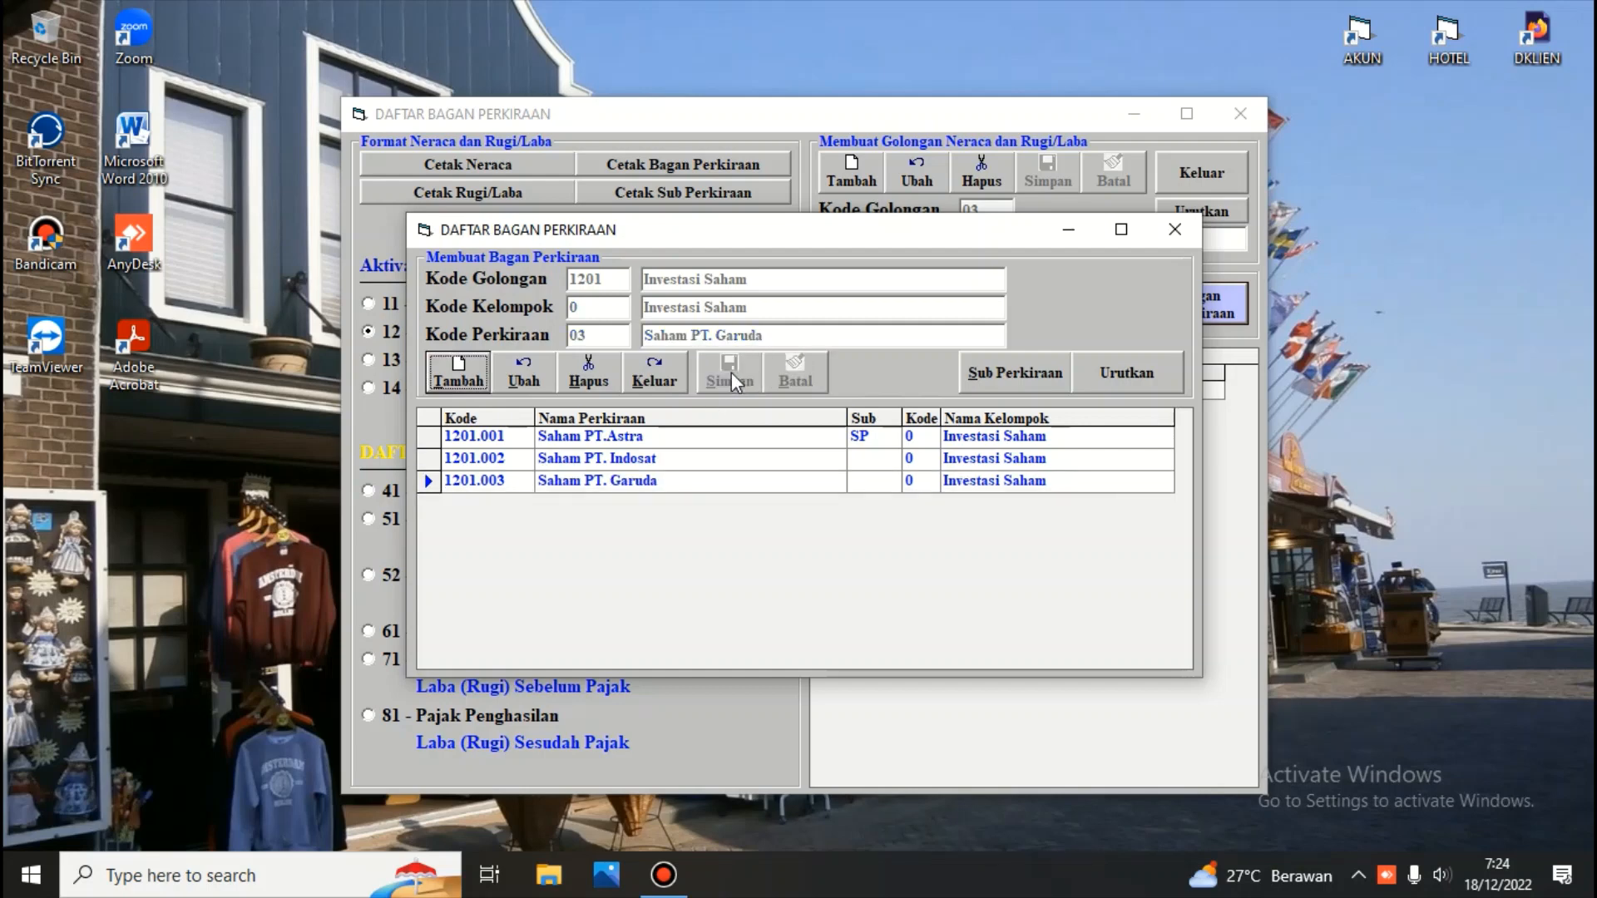
Add account 04 named Saham PT. Mrdeka under group 1201 and save it
left_click(452, 382)
key("Return")
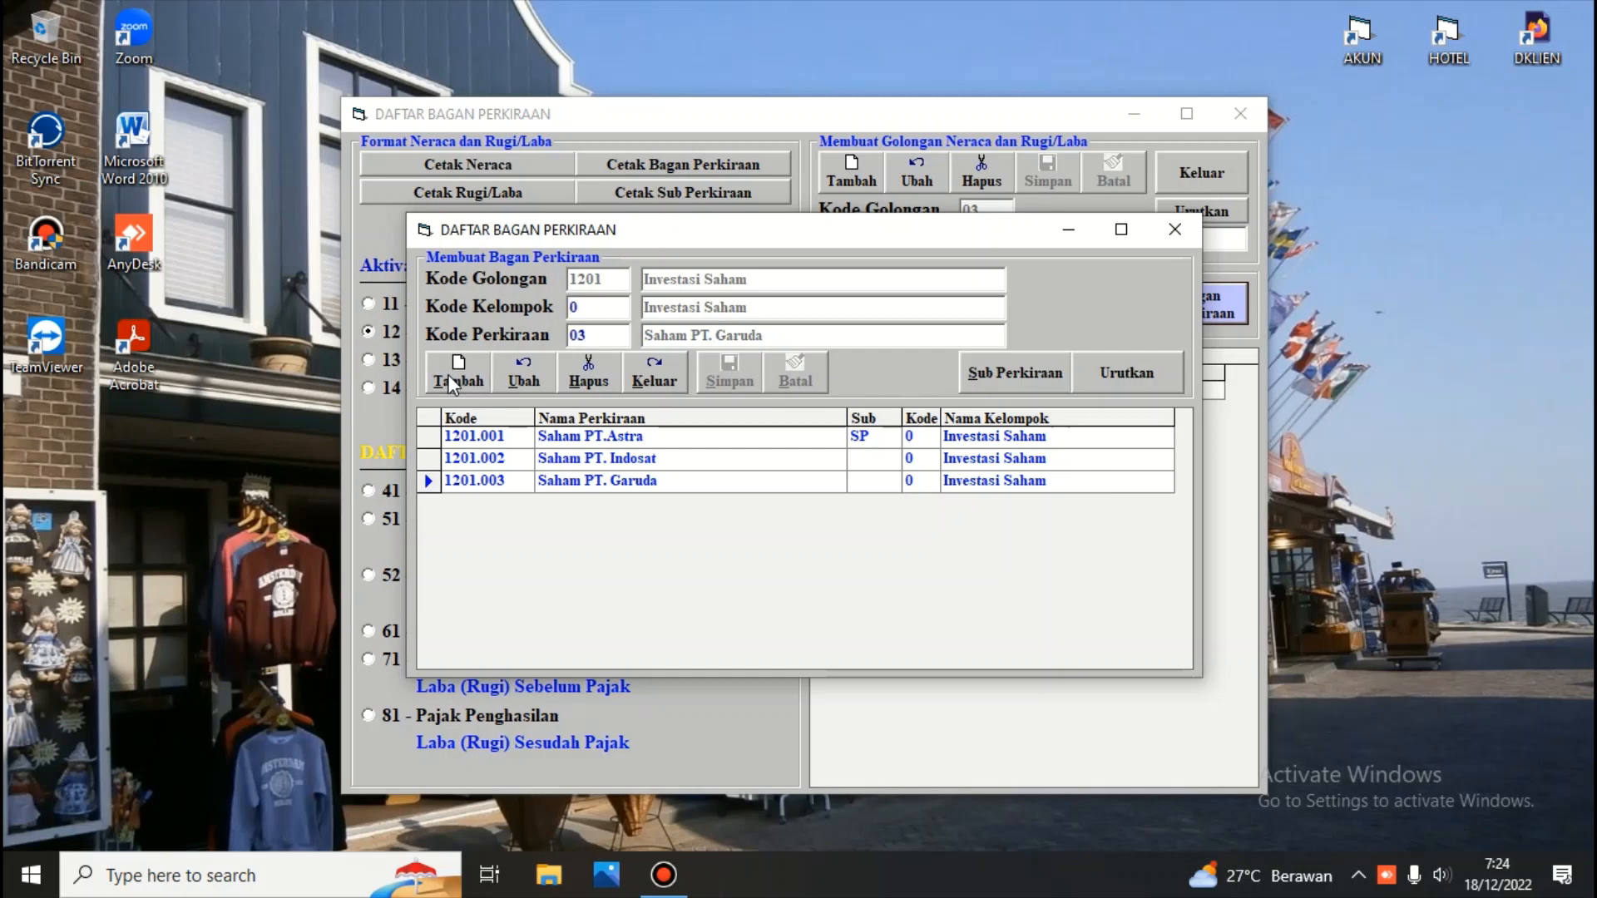
key("BackSpace")
type("4")
key("Return")
key("BackSpace")
key("BackSpace")
key("BackSpace")
key("BackSpace")
key("BackSpace")
key("BackSpace")
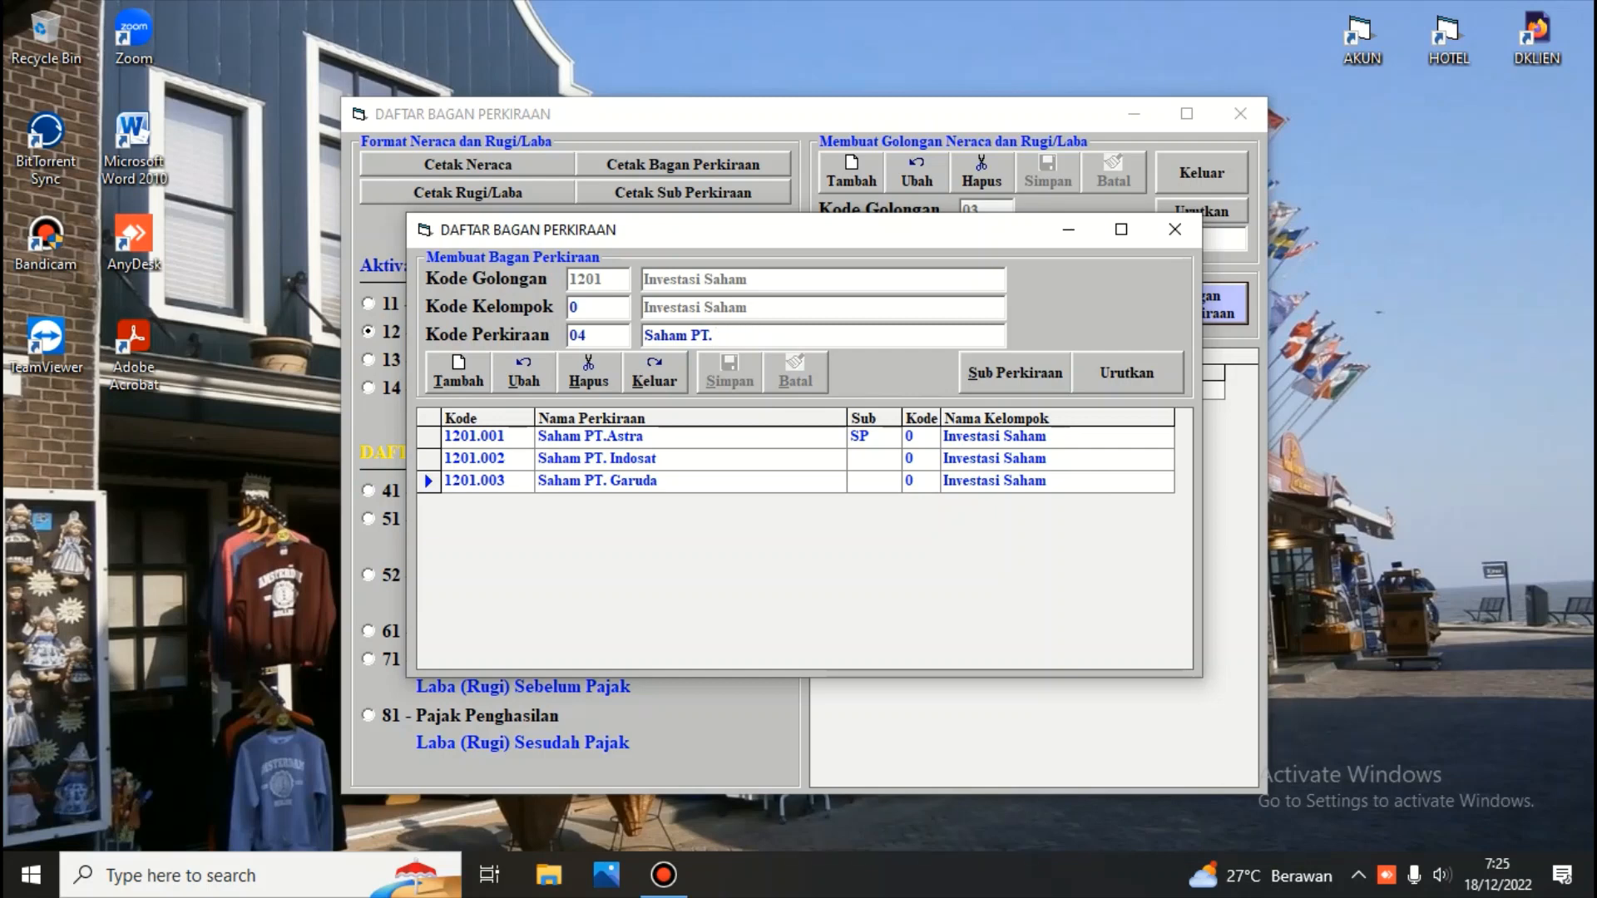
type("Mrdeka")
key("Return")
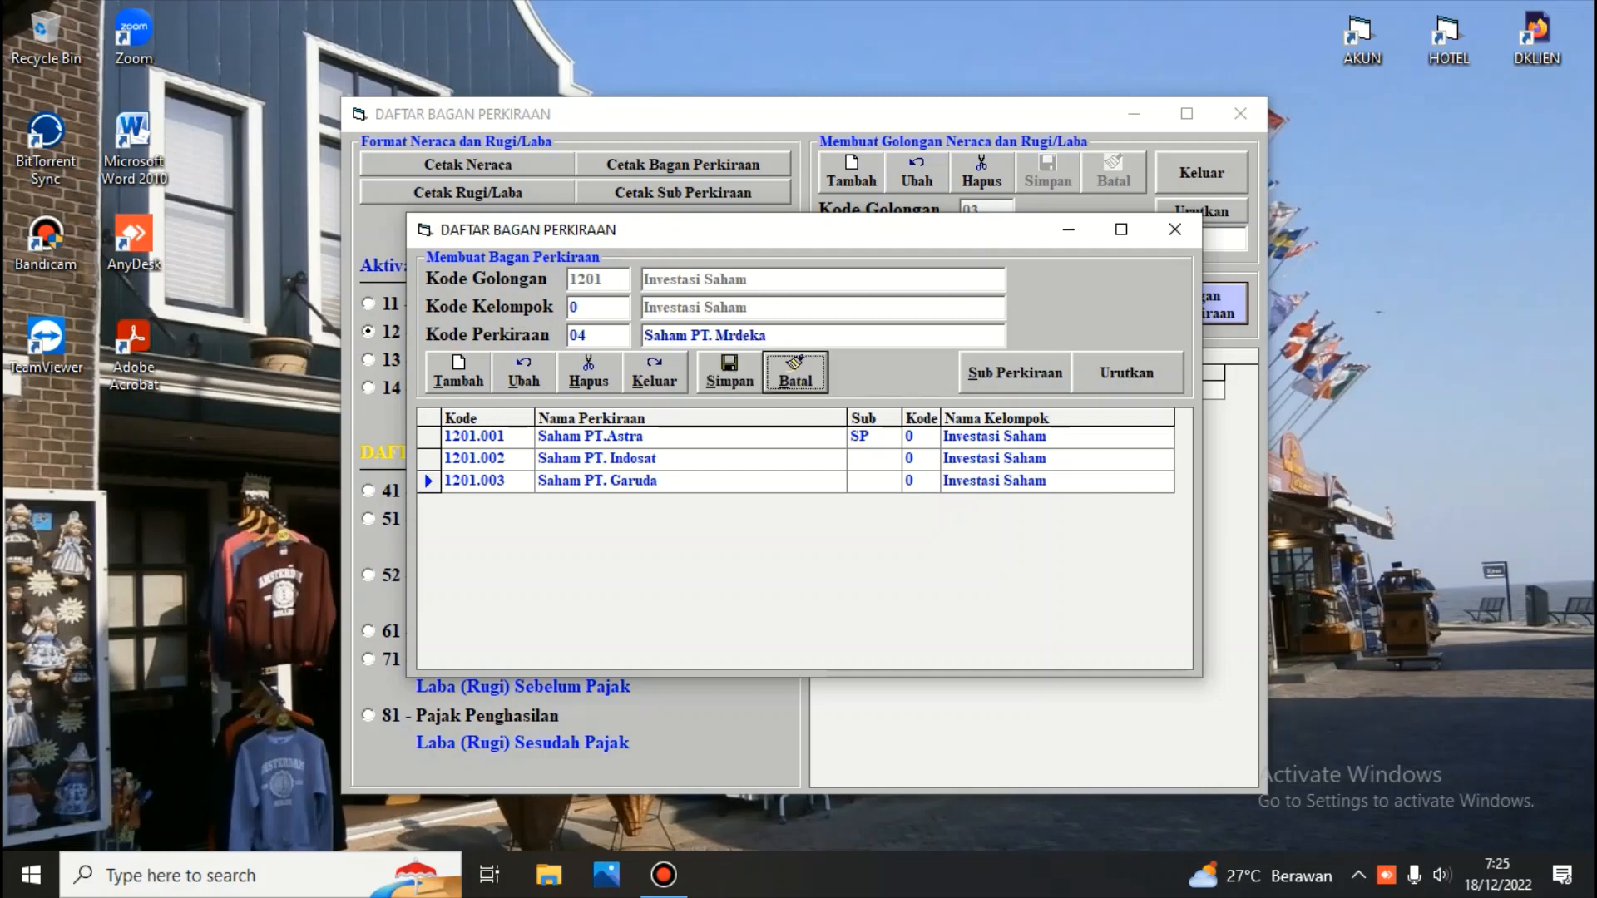
left_click(745, 380)
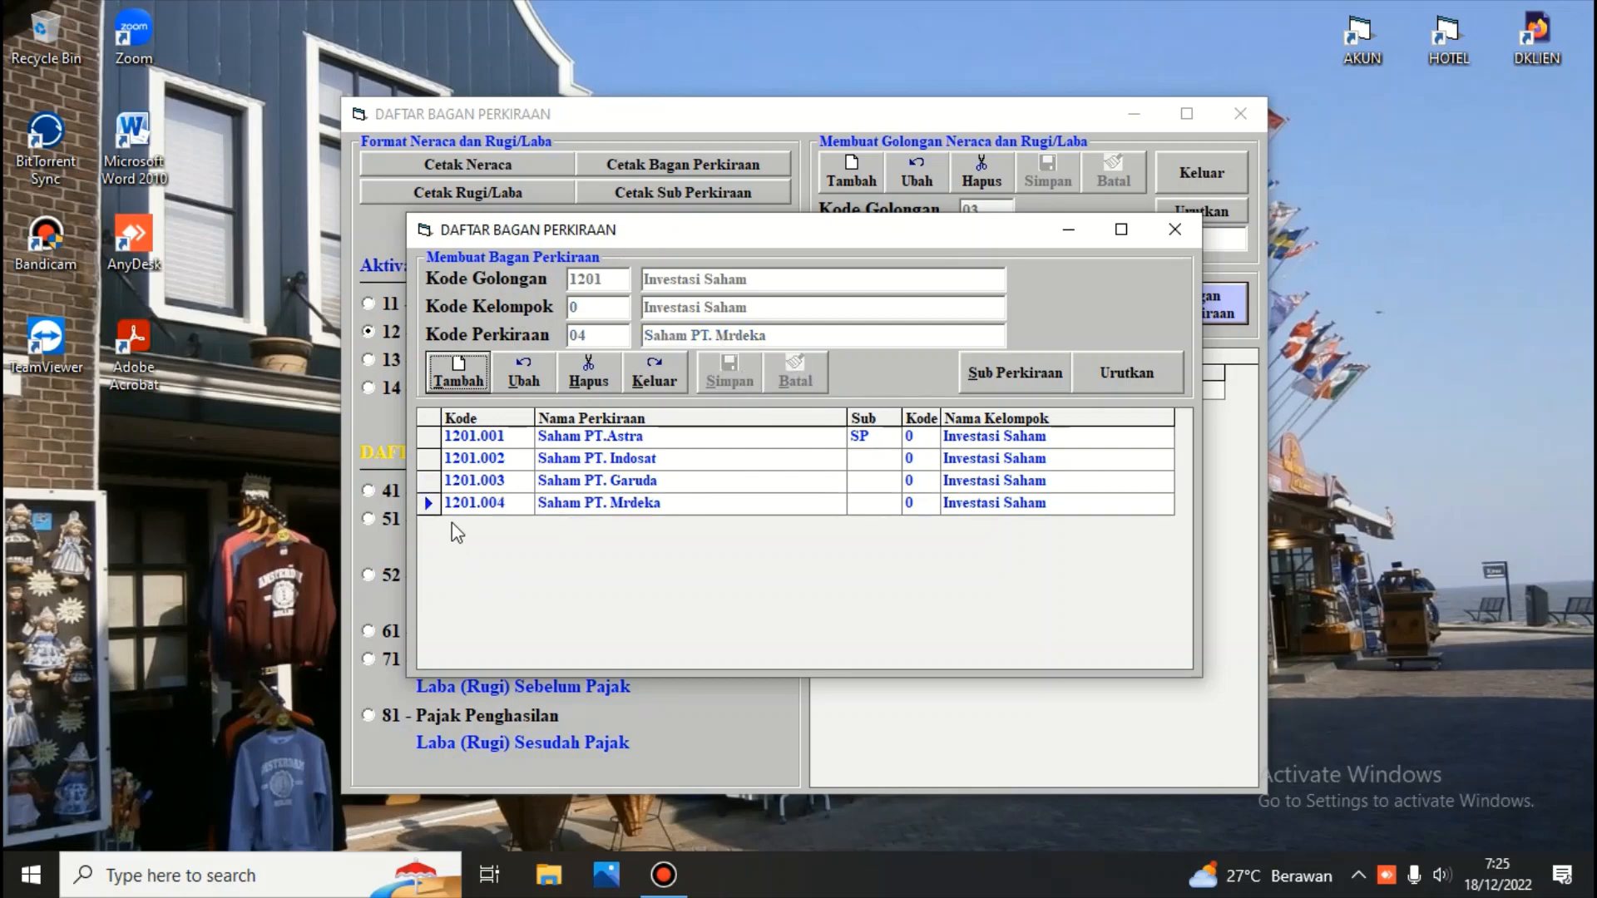
Edit account 1201.004, correcting its name to Saham PT. Merdeka, and save the change
left_click(464, 504)
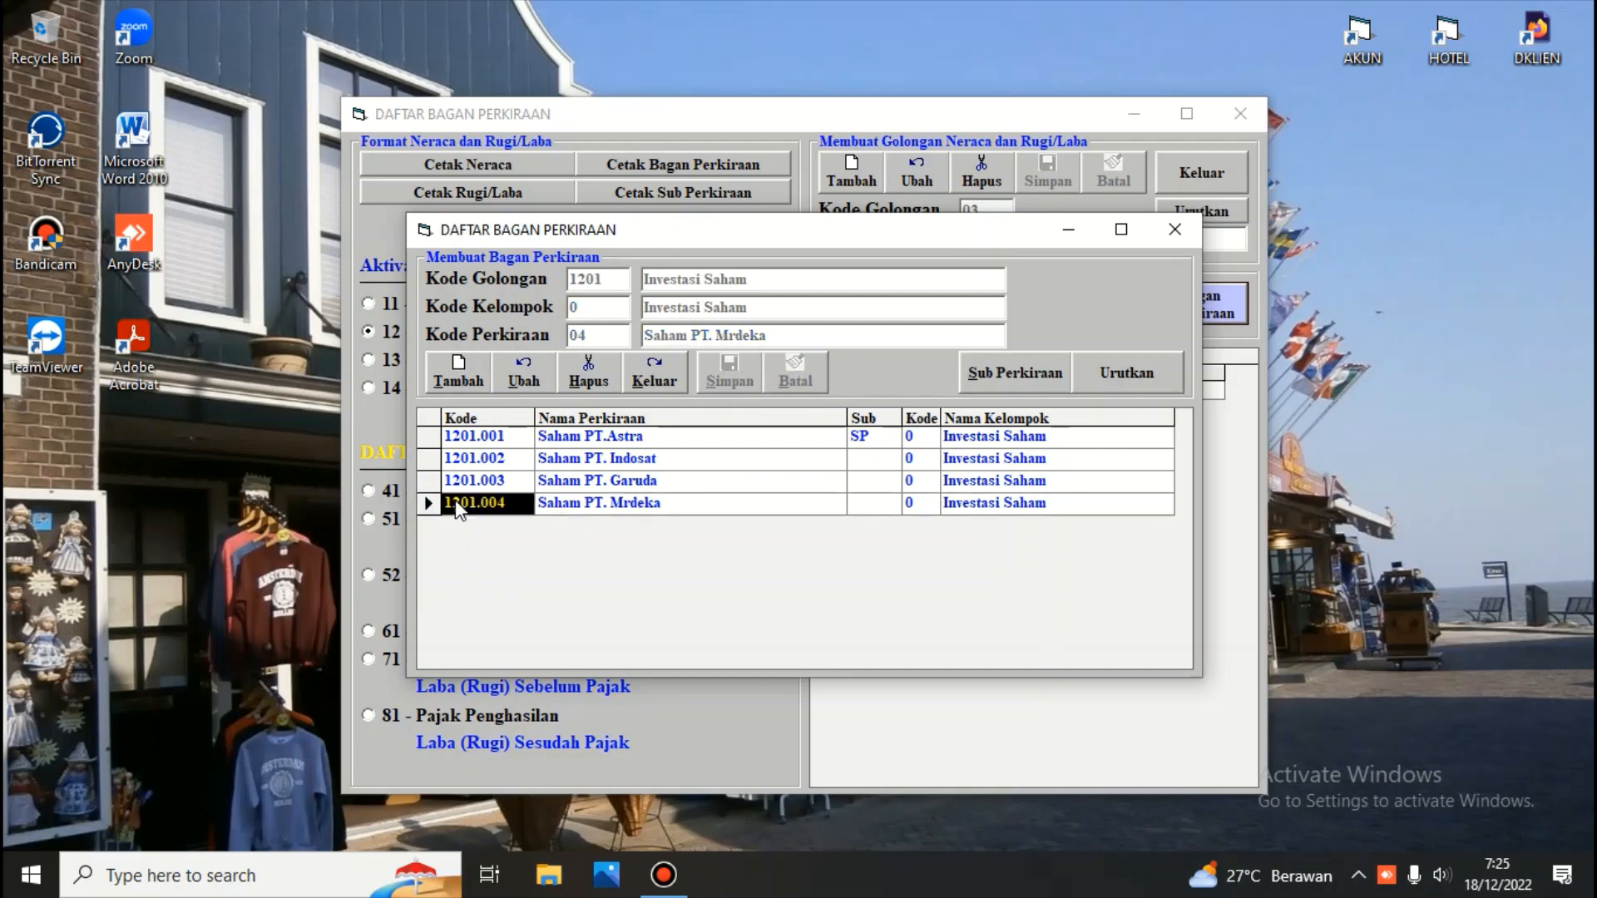
left_click(528, 375)
key("Return")
key("Return")
key("Right")
key("Right")
key("Right")
key("Right")
key("Right")
key("Right")
key("Right")
key("Right")
key("Right")
key("Right")
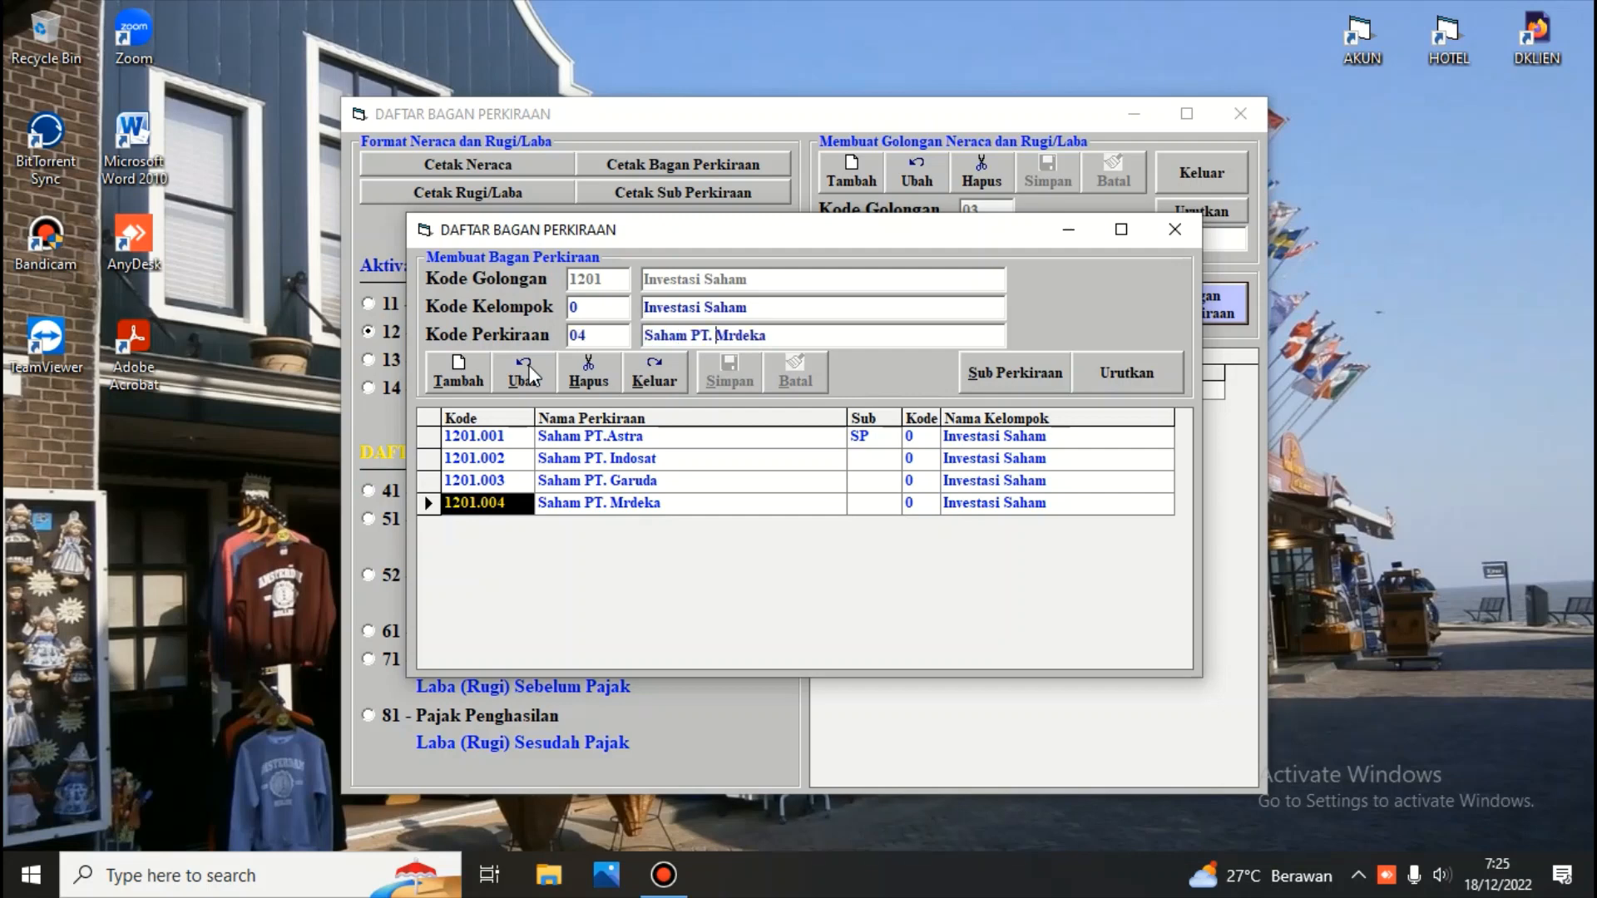
key("Right")
key("Right")
key("Left")
type("e")
key("Return")
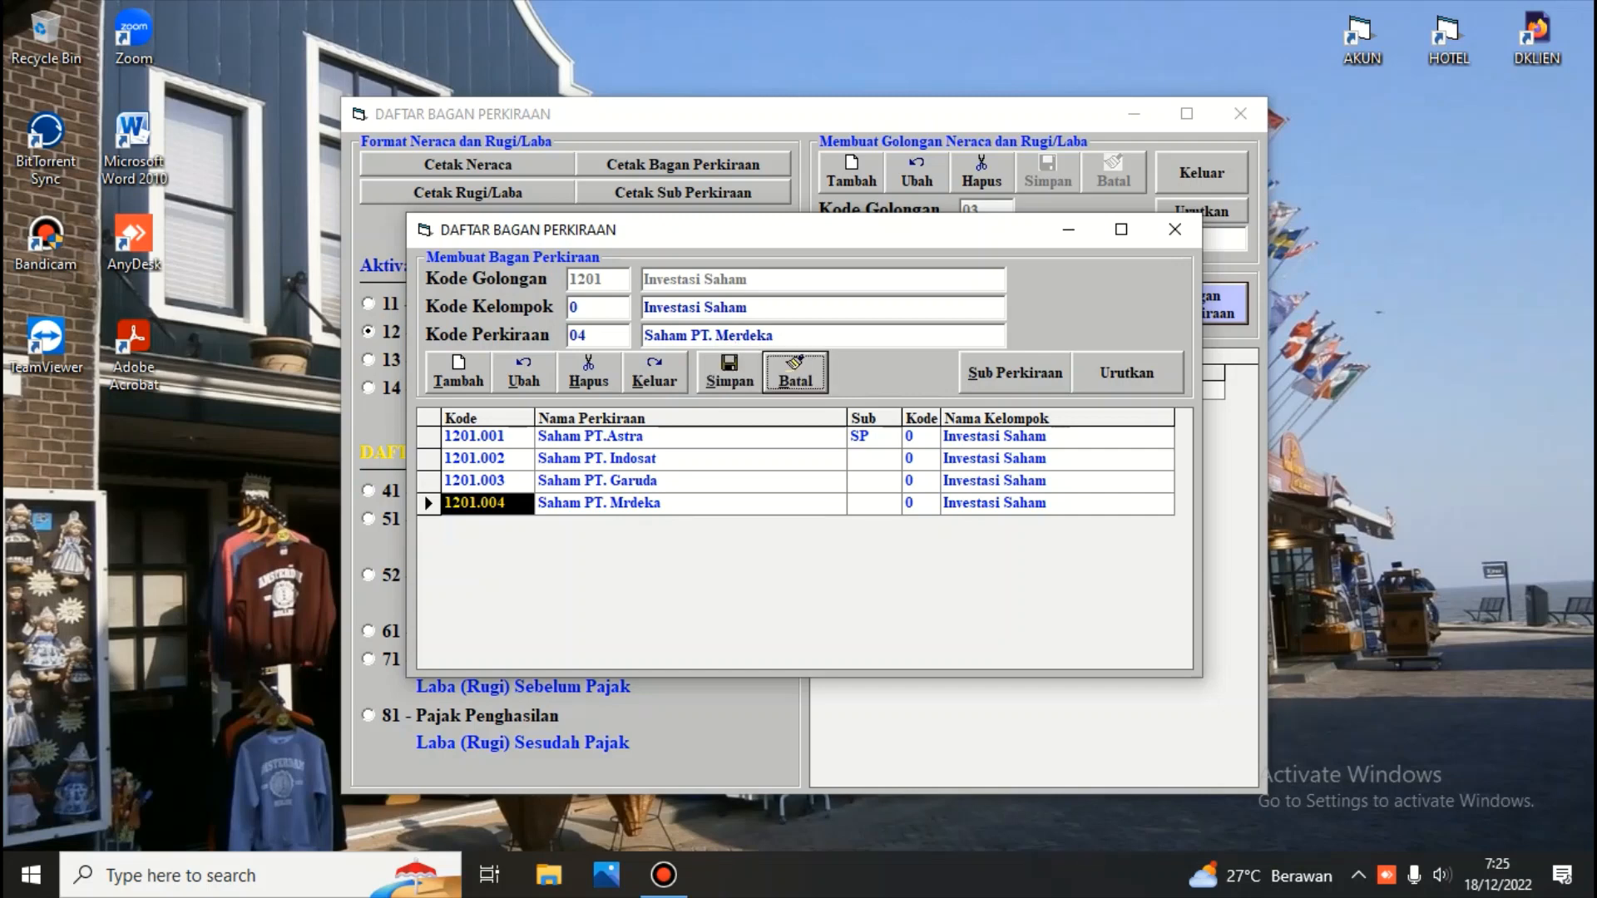
left_click(736, 371)
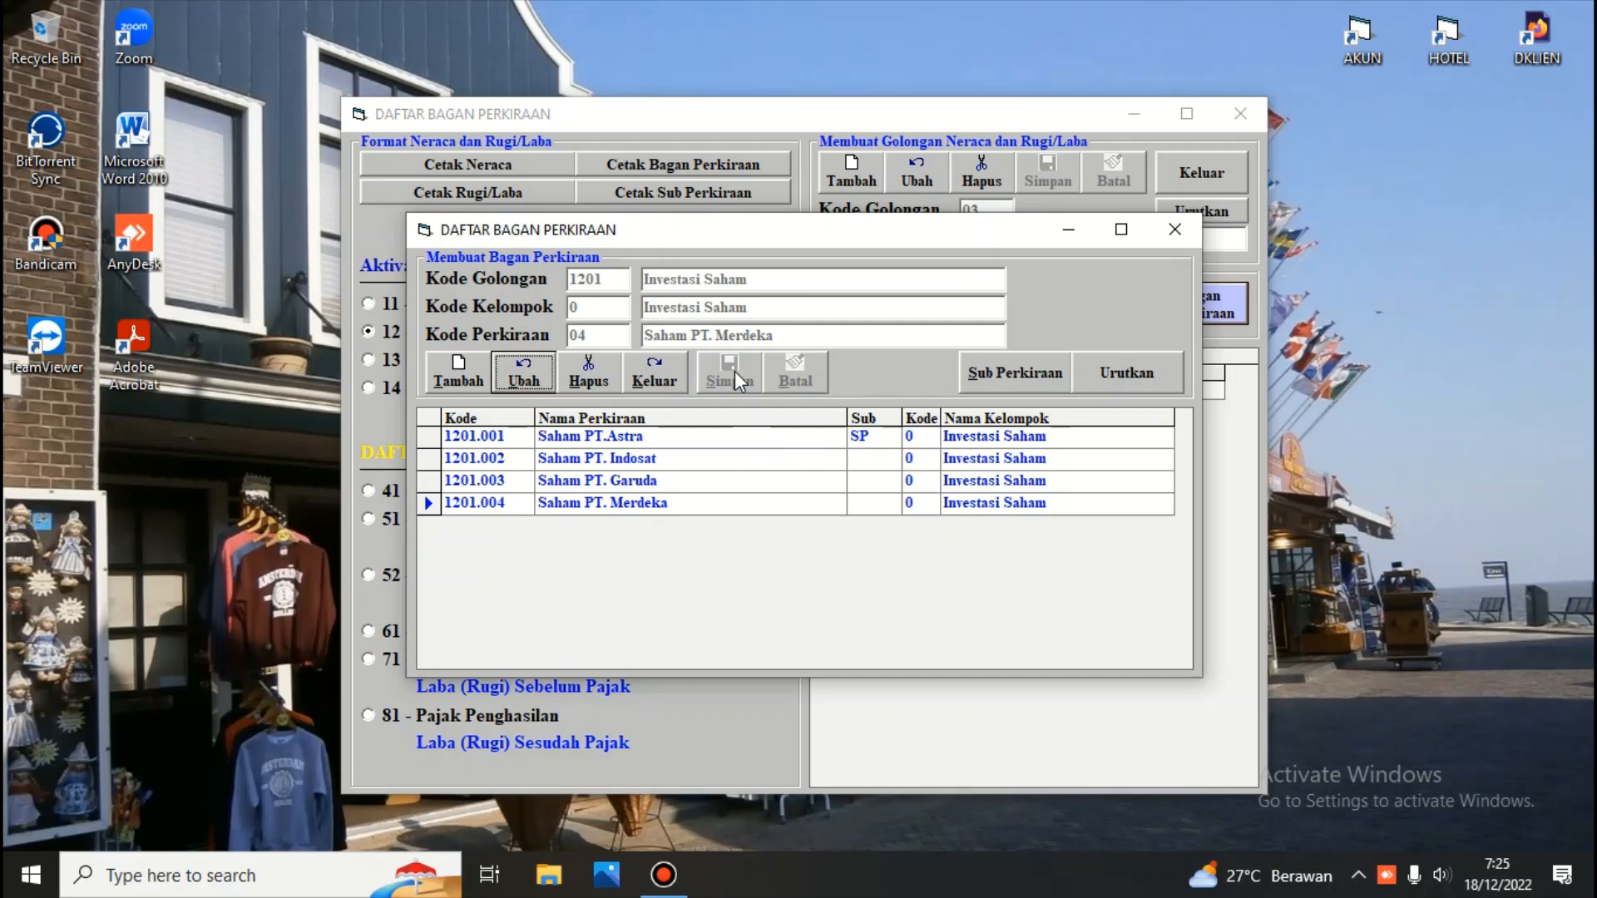
Delete account 1201.004 Saham PT. Merdeka, confirming the deletion
left_click(429, 503)
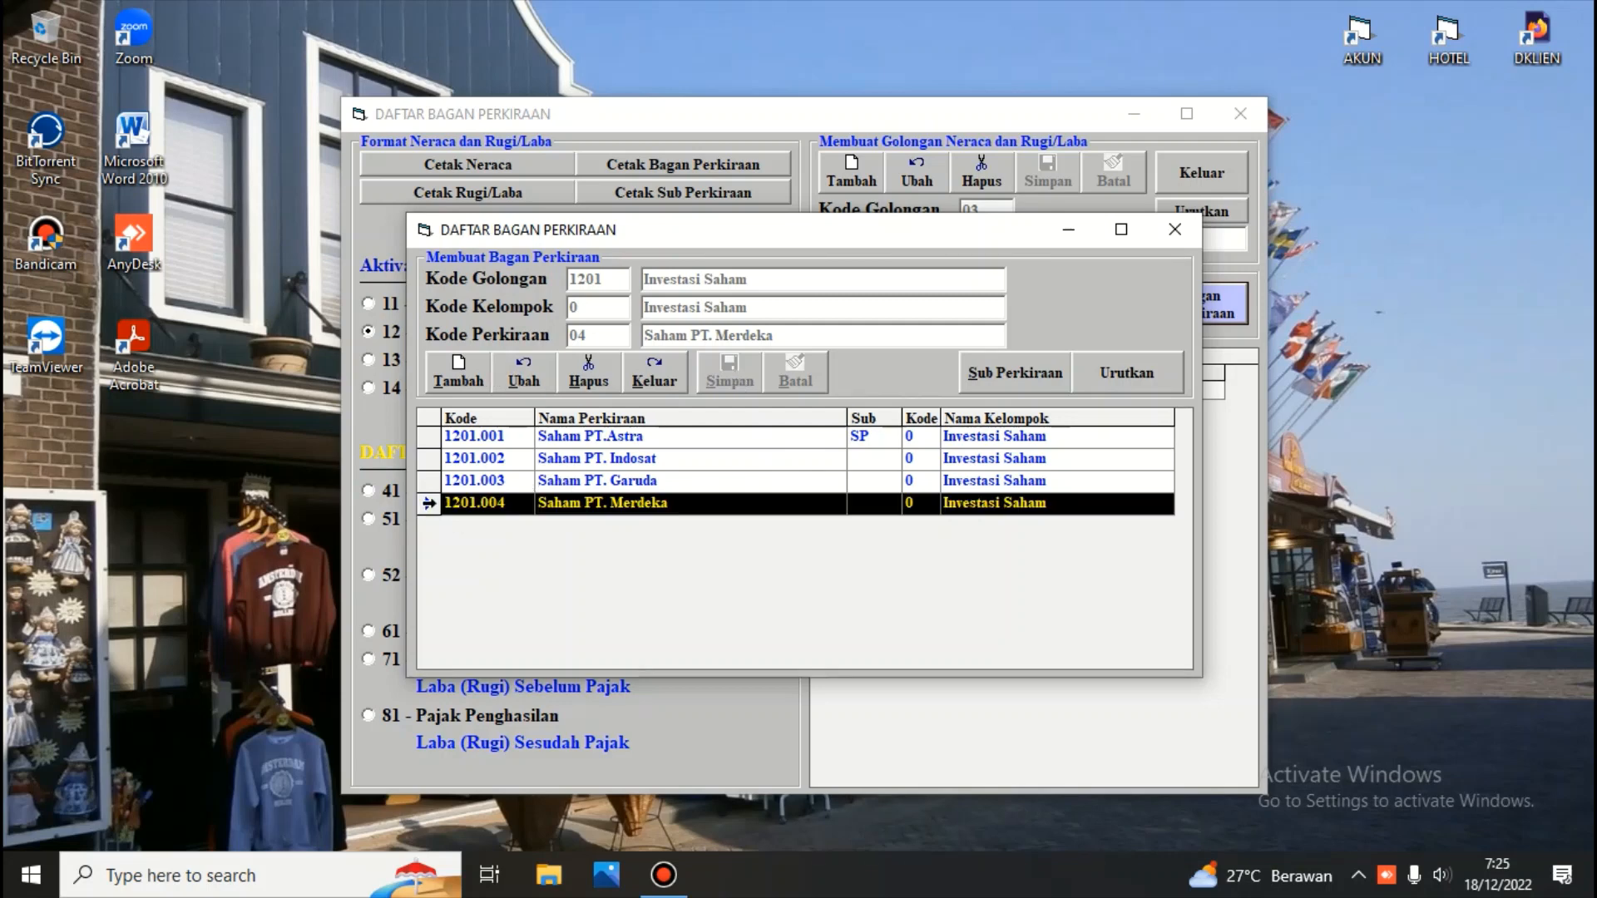
left_click(596, 373)
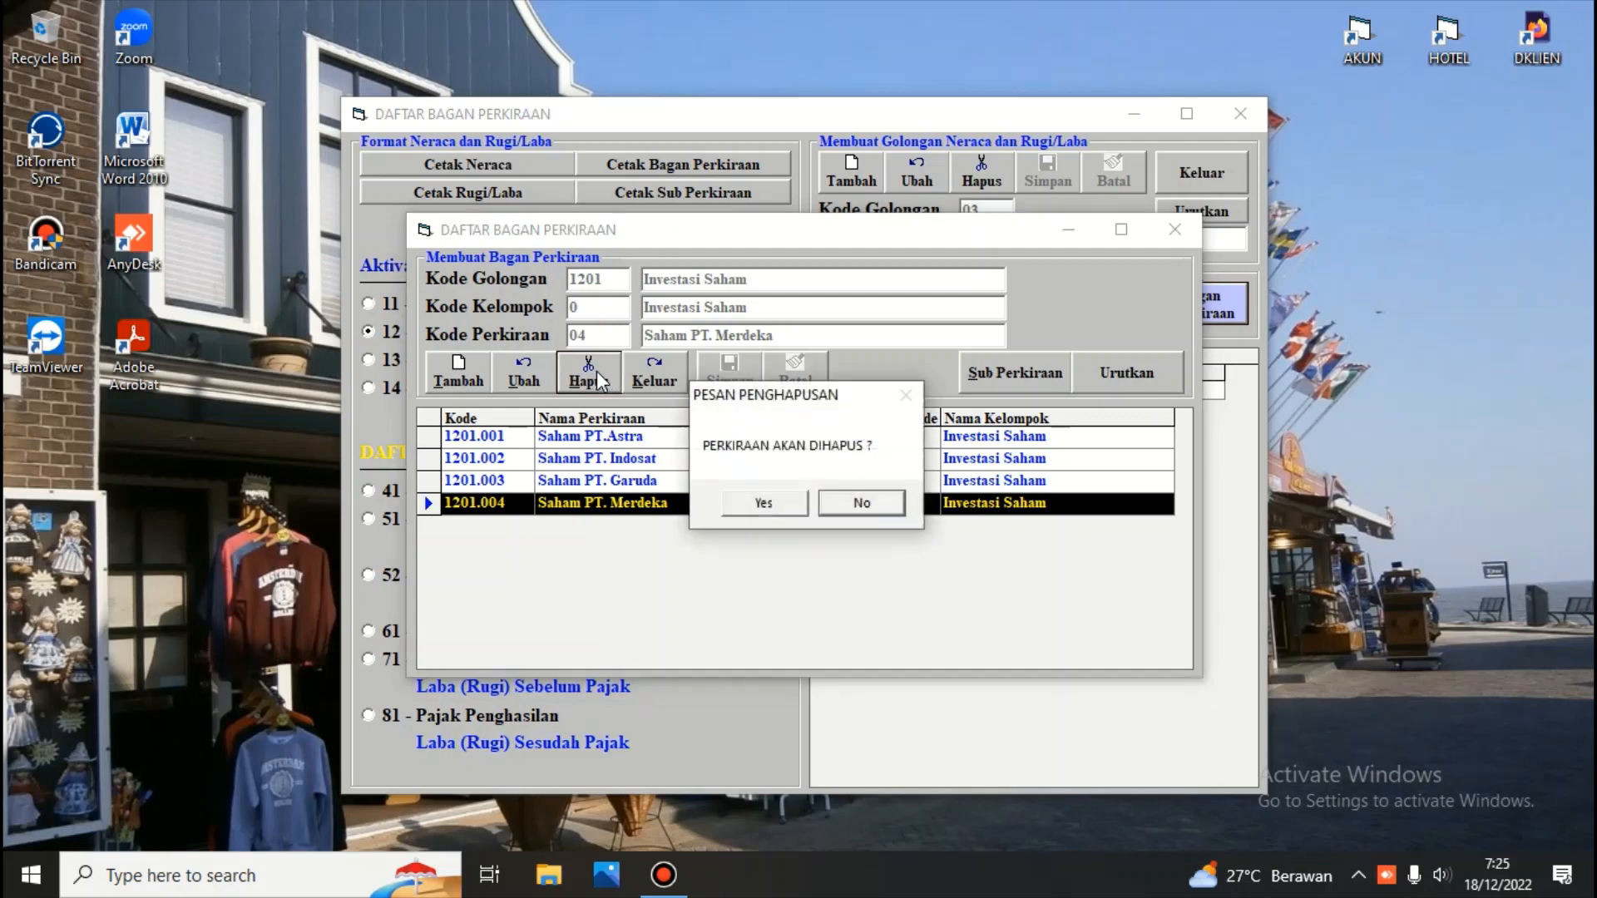
left_click(782, 511)
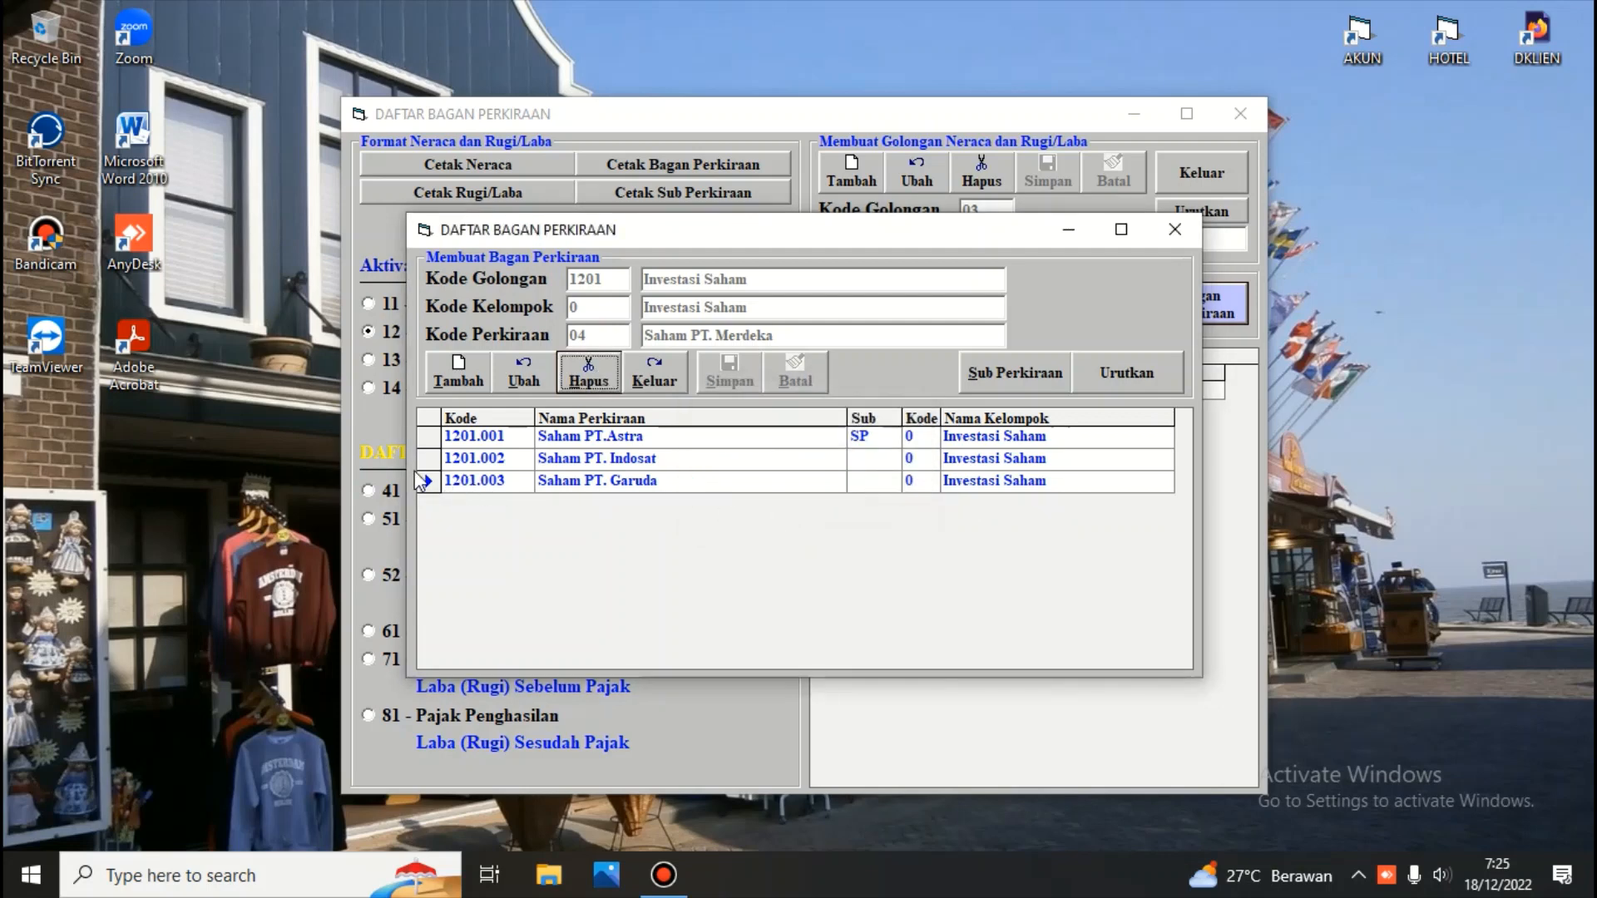
Delete account 1201.003 Saham PT. Garuda, confirming it, and close the accounts window
left_click(426, 480)
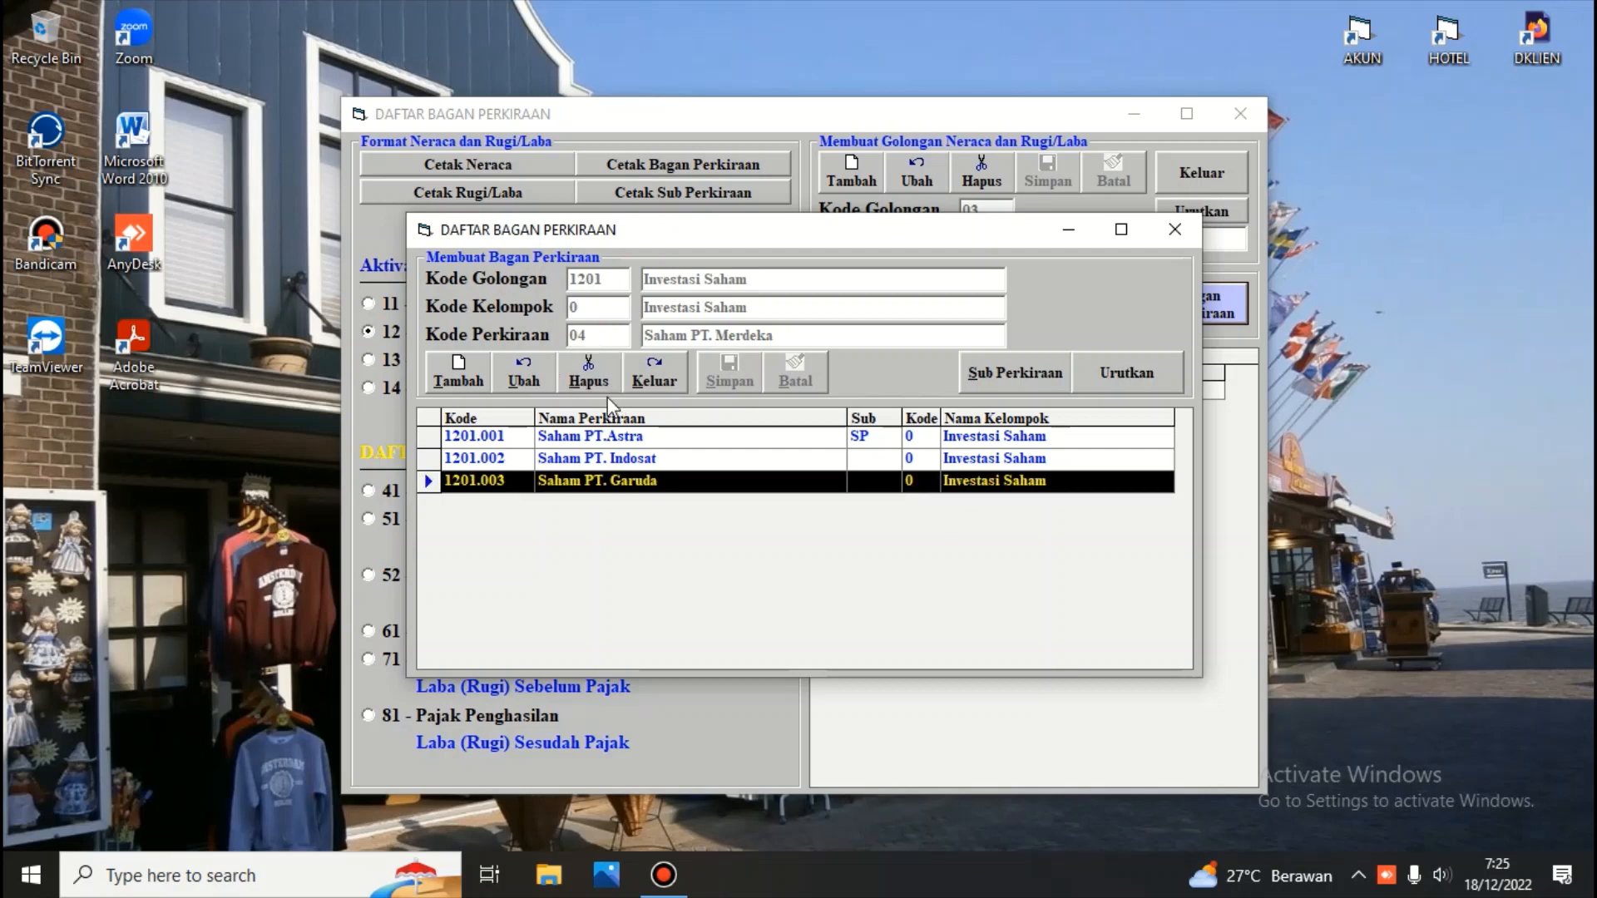
left_click(591, 379)
left_click(765, 502)
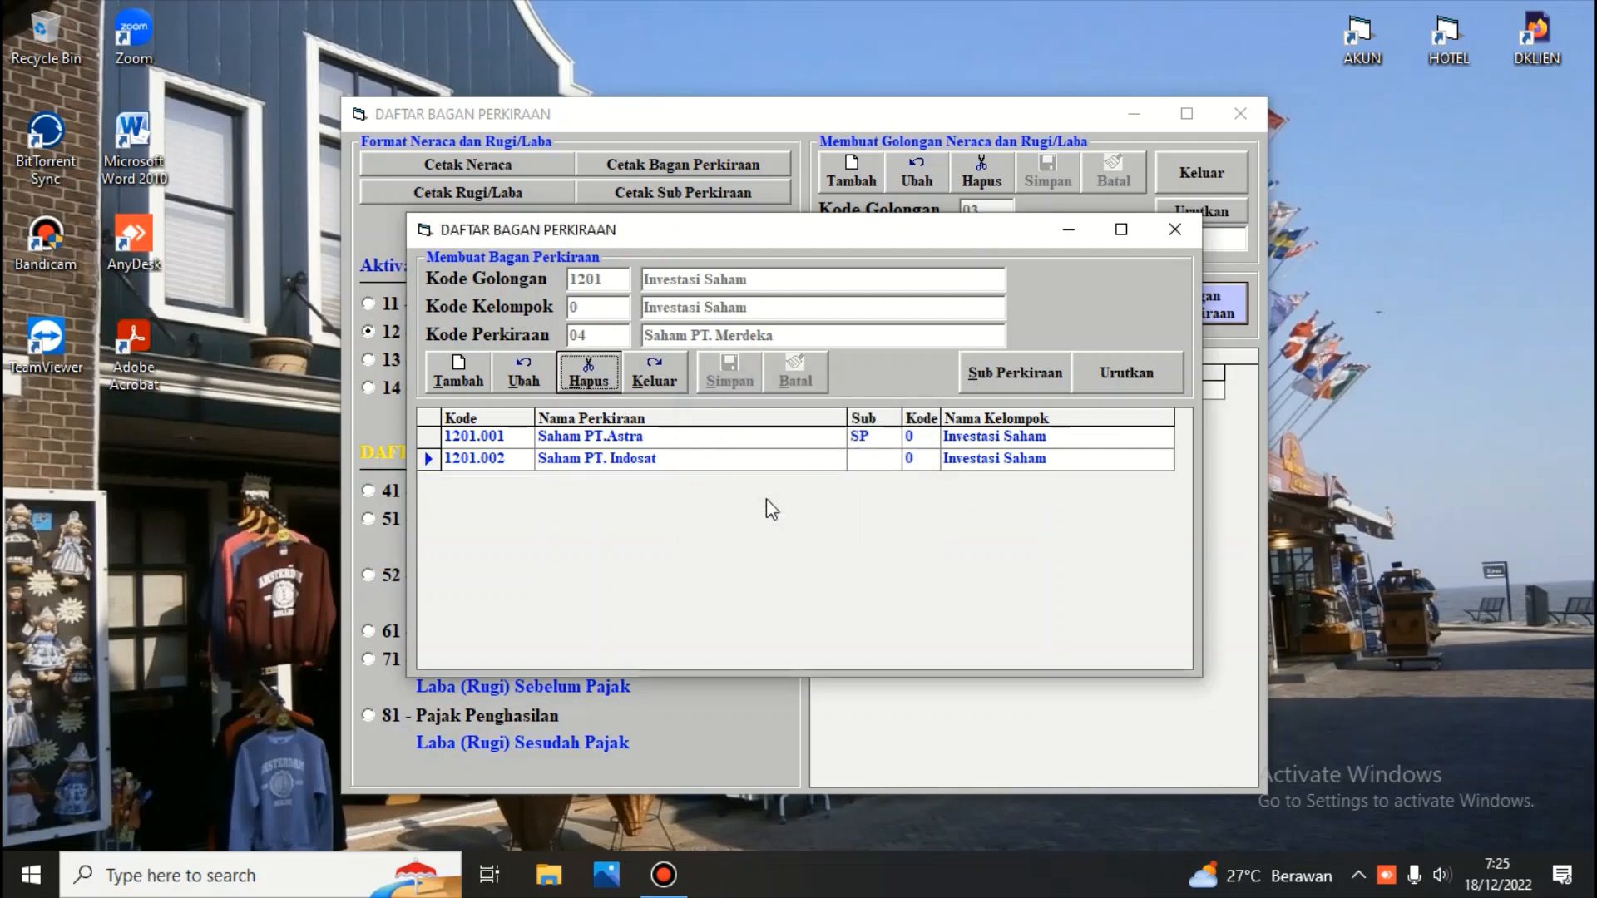
left_click(671, 371)
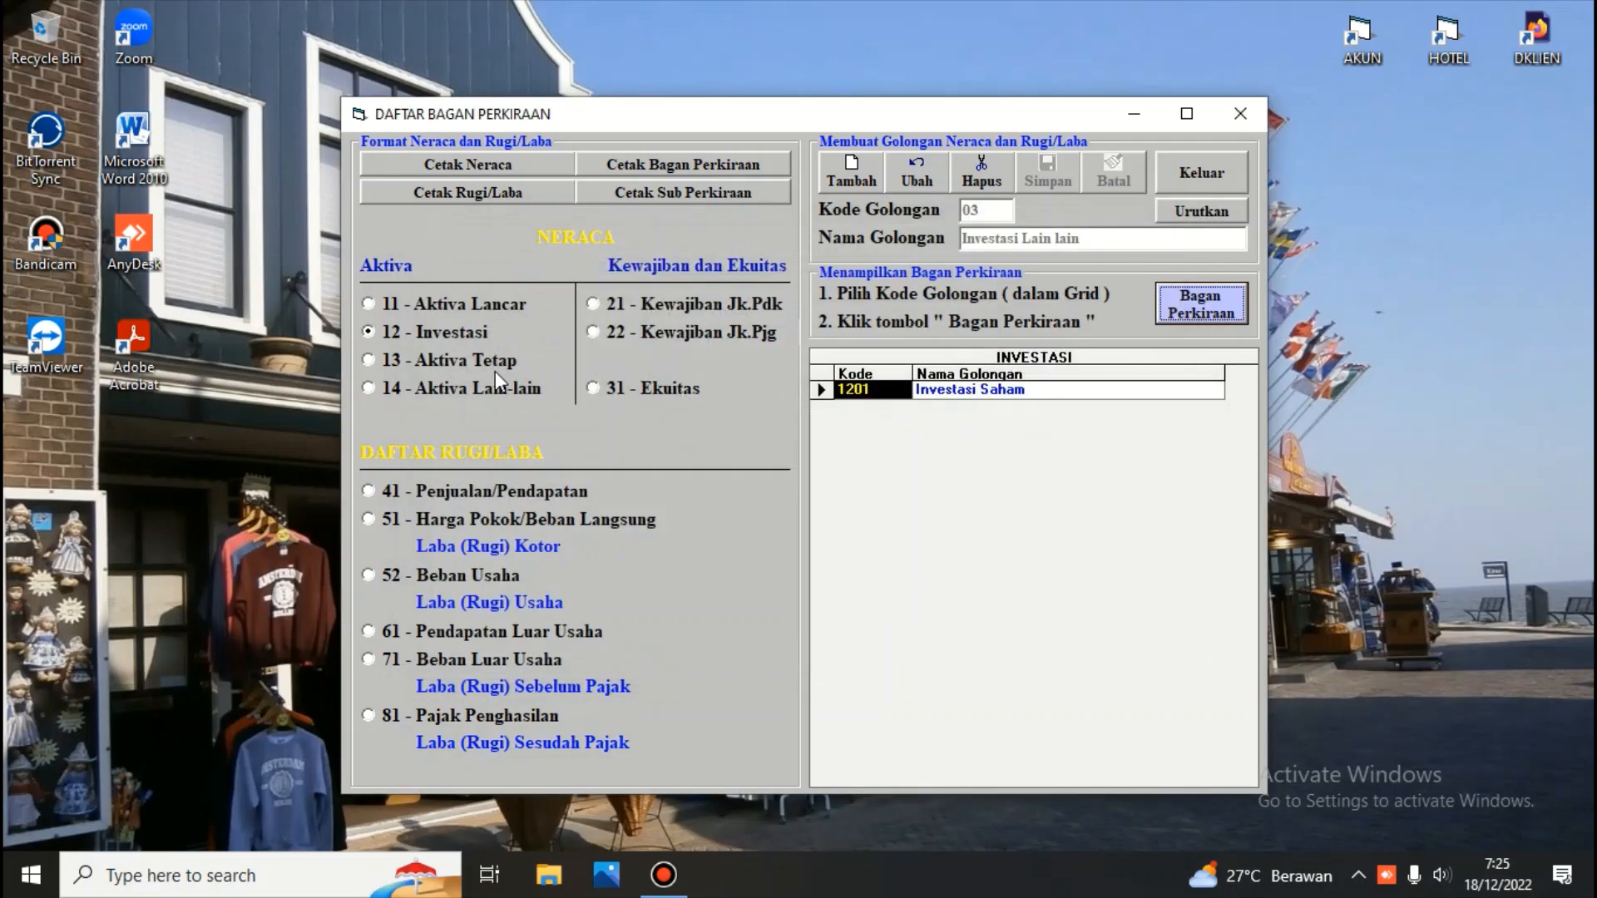
Open the accounts of group 1101 Kas dan Setara Kas and start a new account with group code 1 and account code 03
left_click(367, 304)
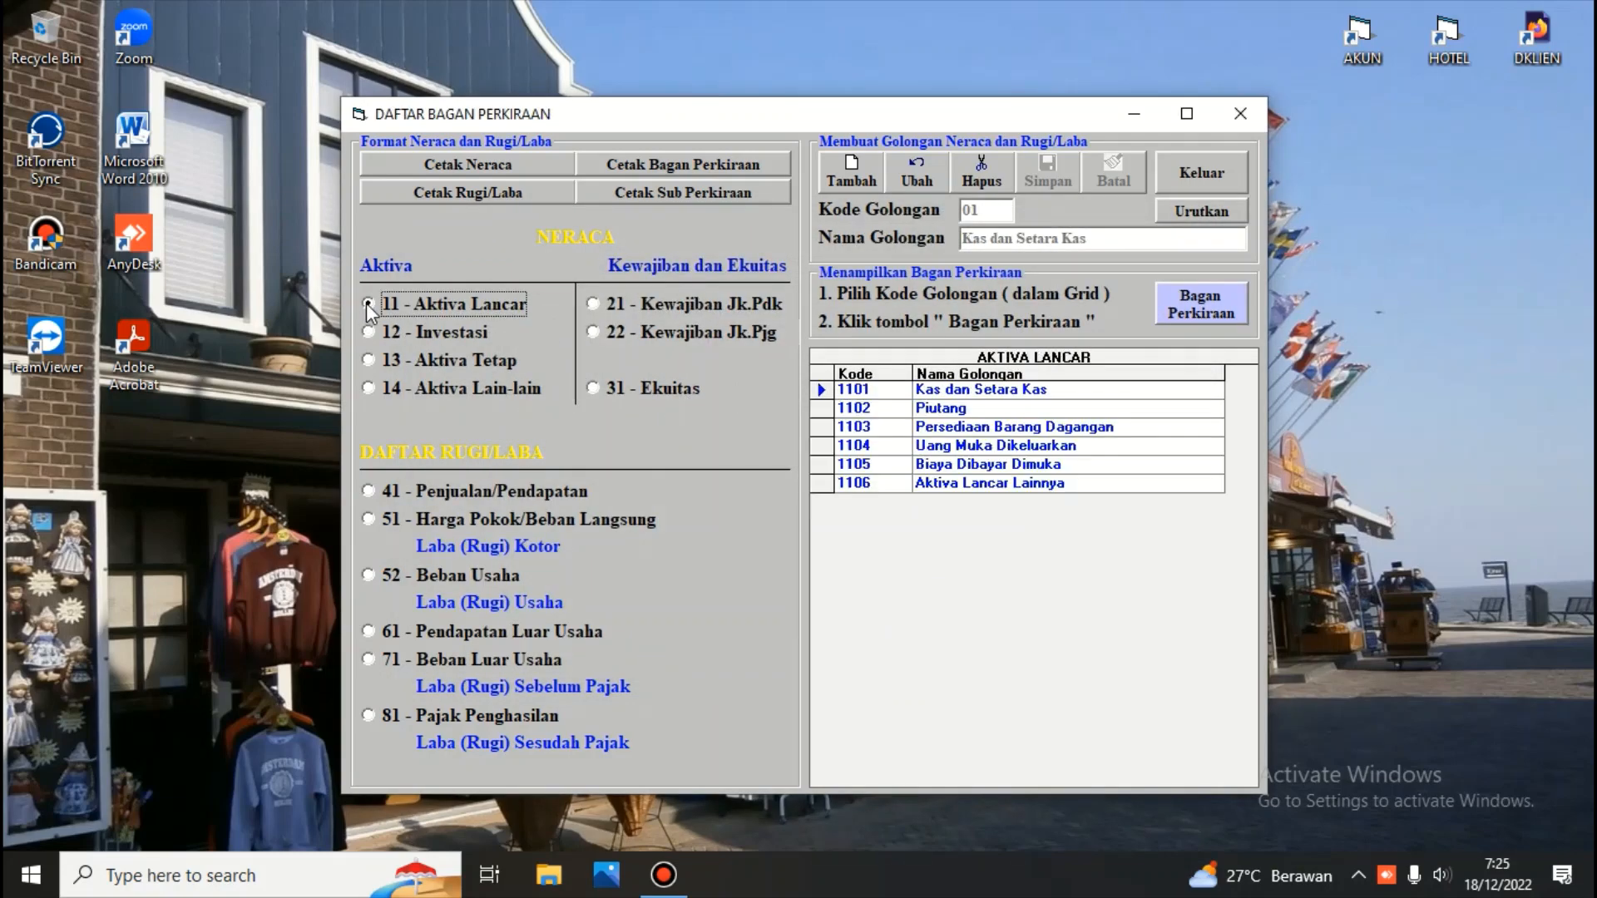
left_click(998, 390)
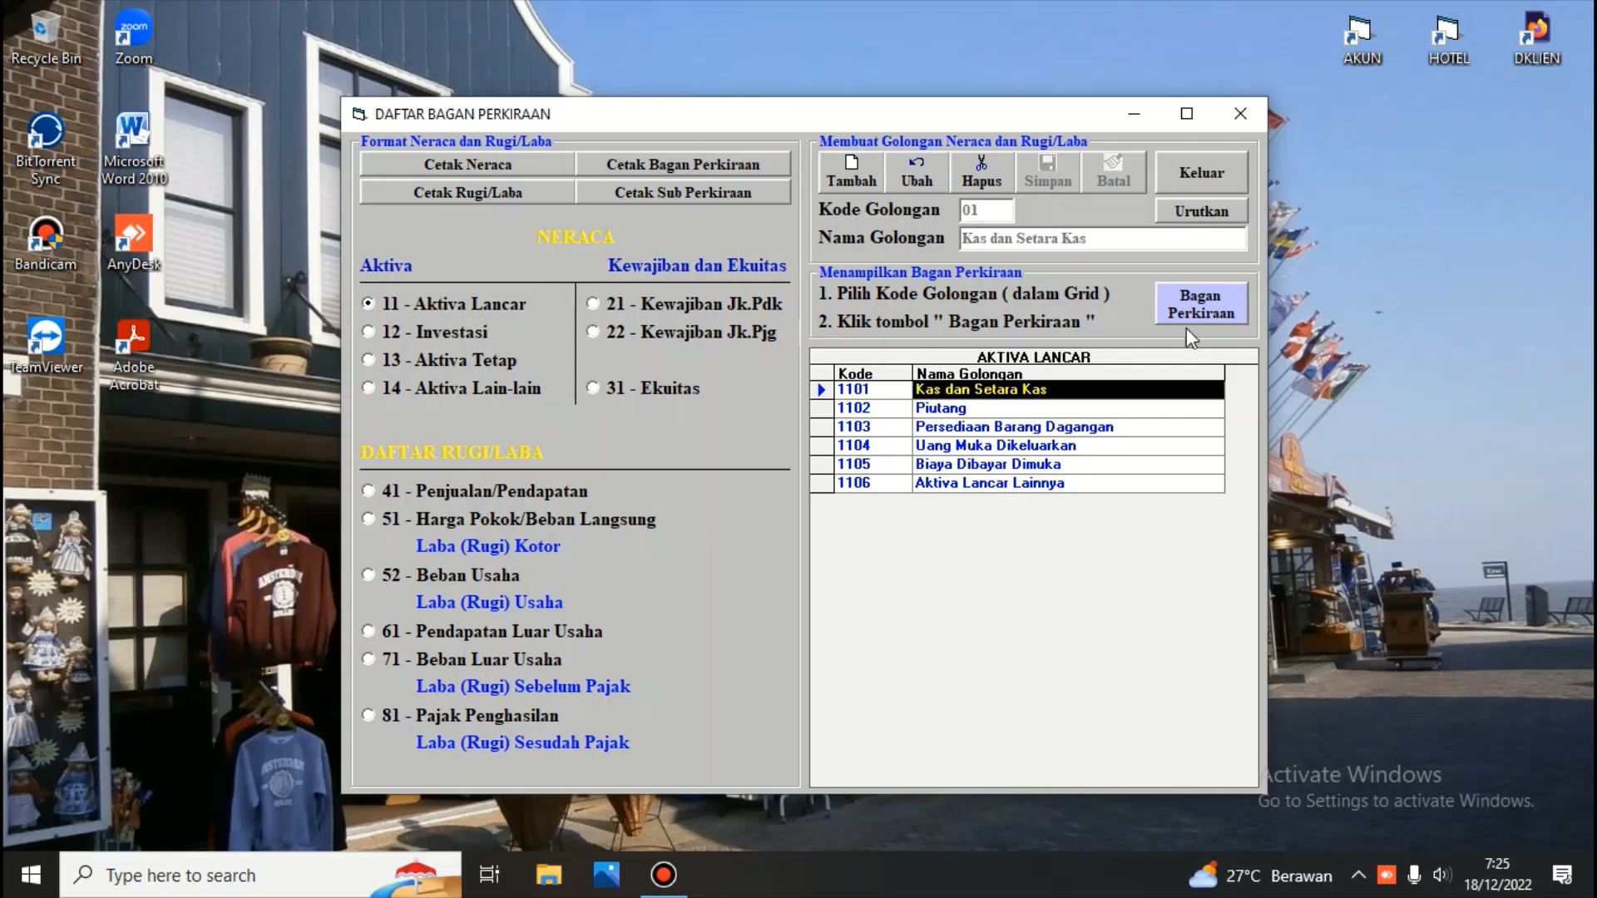
left_click(1197, 304)
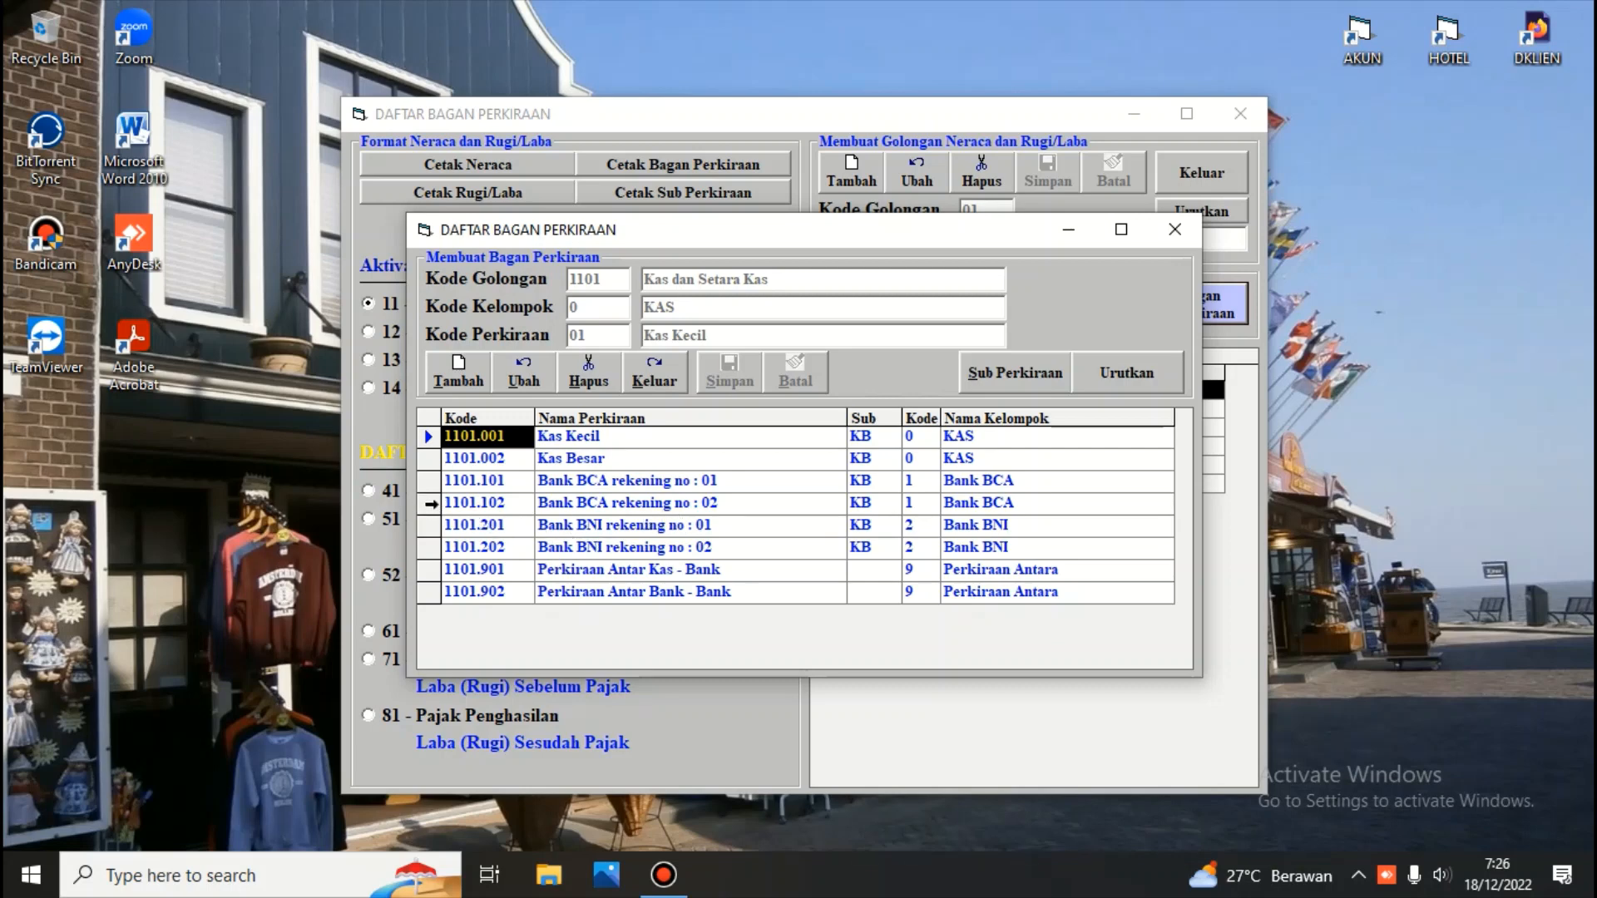
left_click(430, 504)
left_click(457, 375)
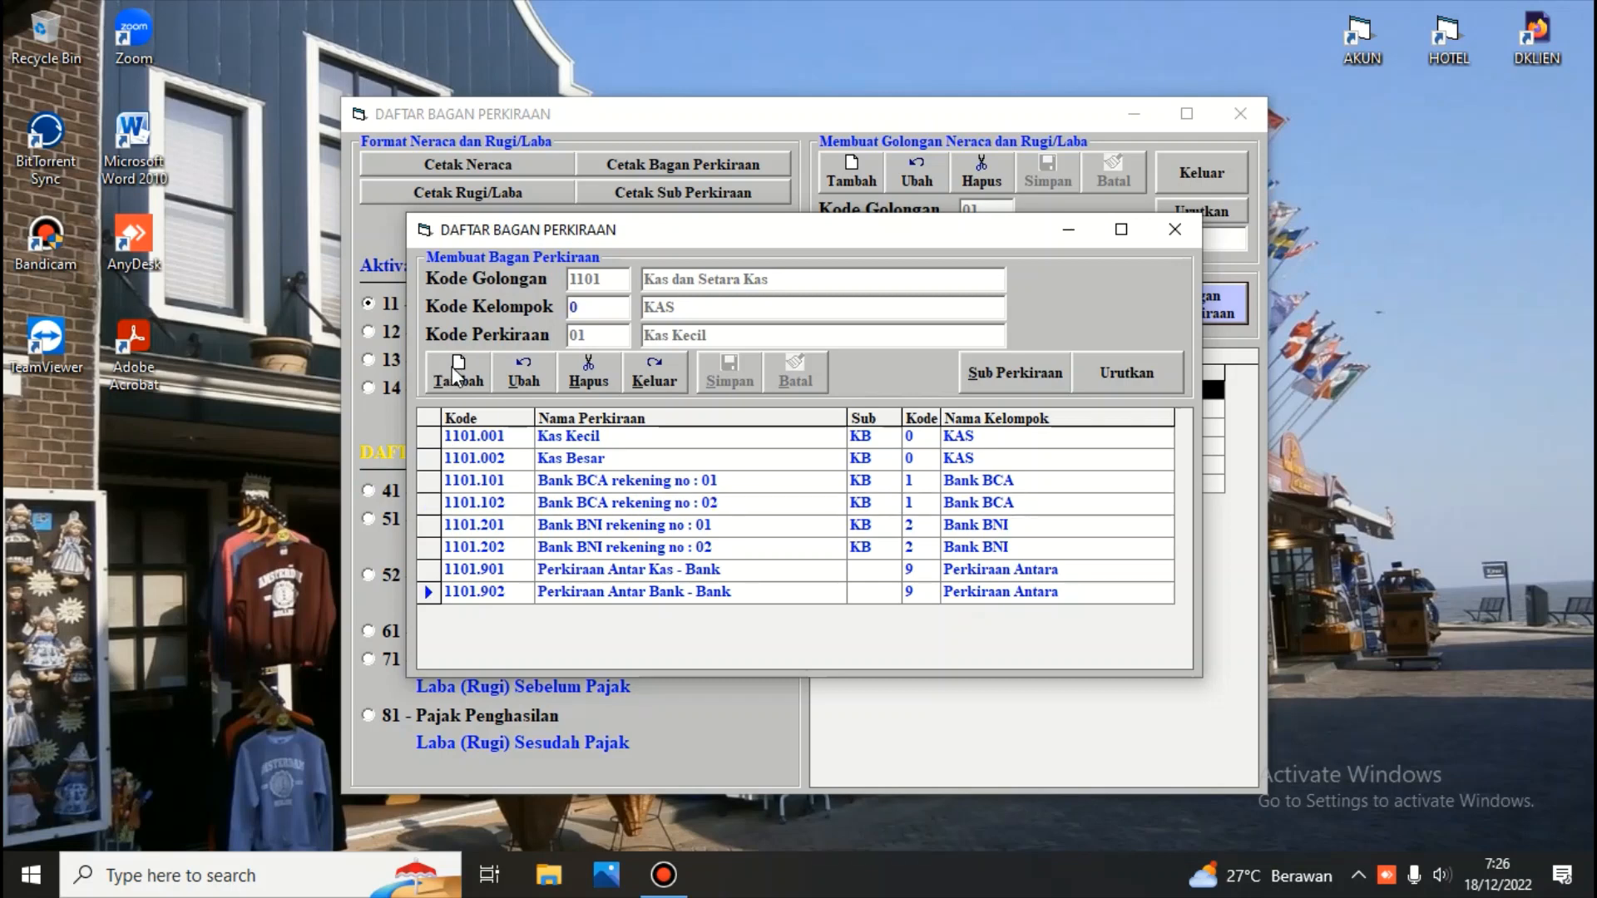
key("Return")
left_click(429, 502)
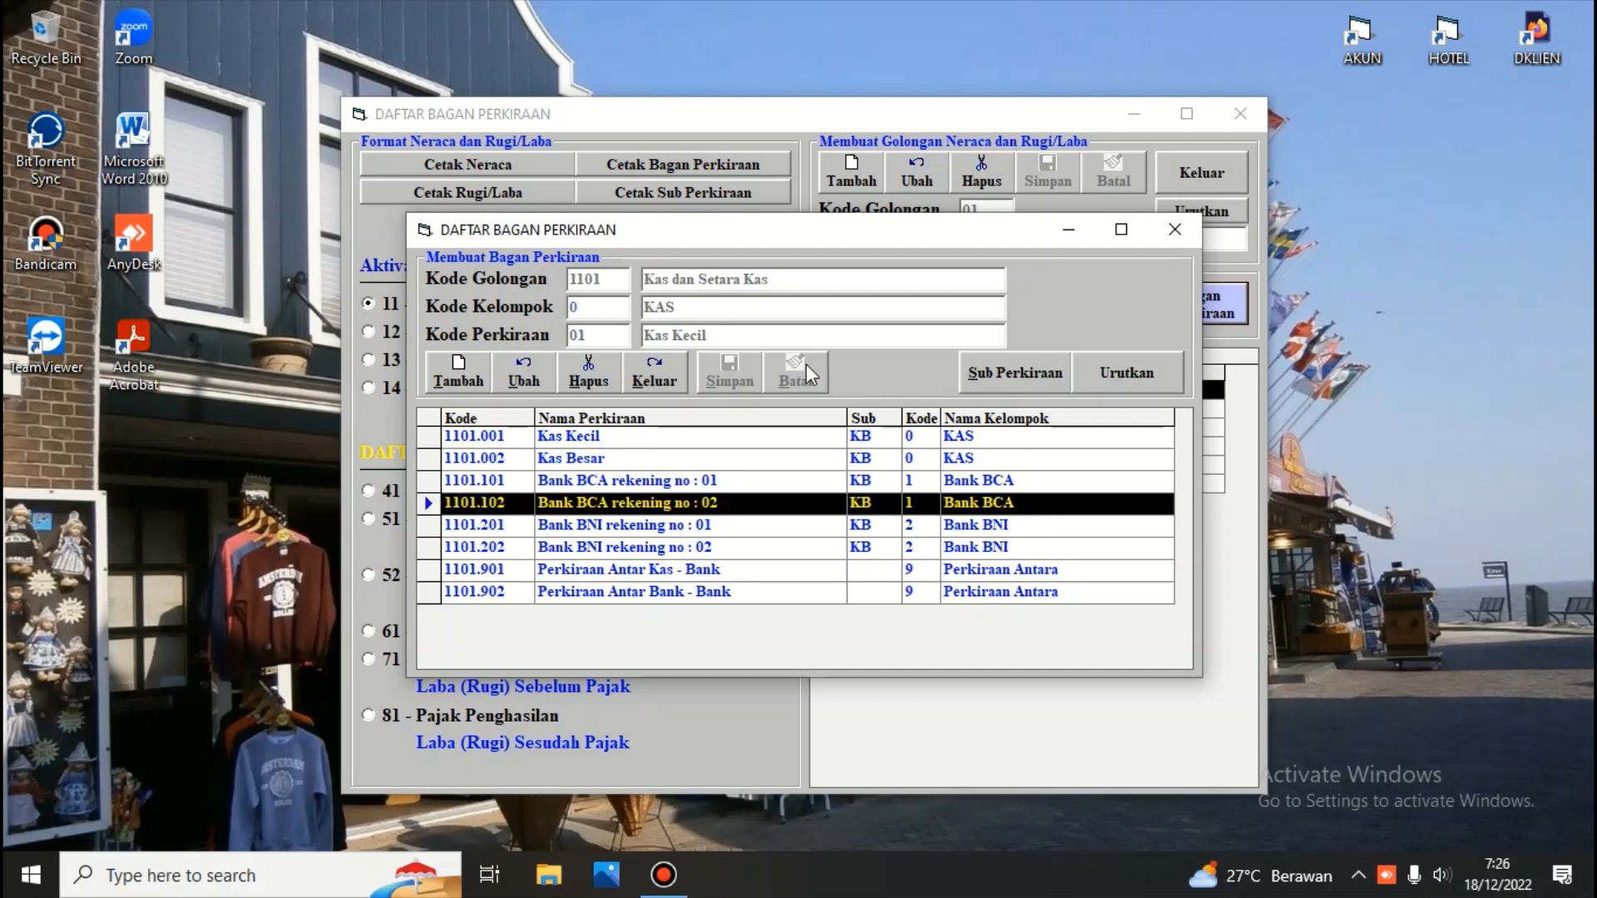
left_click(457, 378)
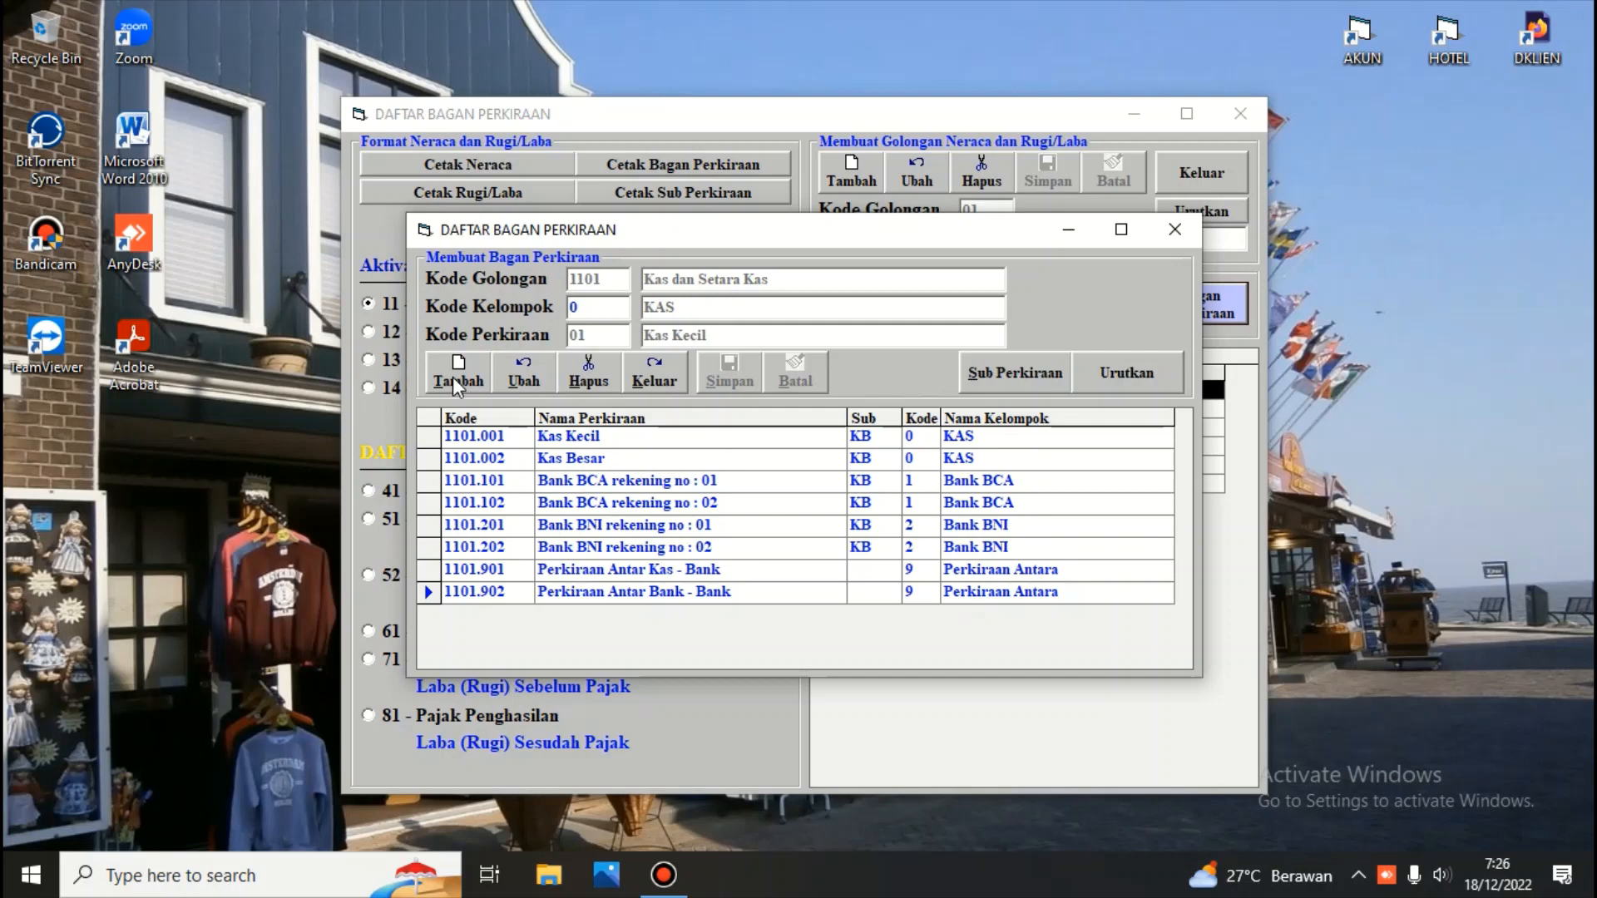
key("Delete")
type("1")
key("Return")
type("3")
key("Return")
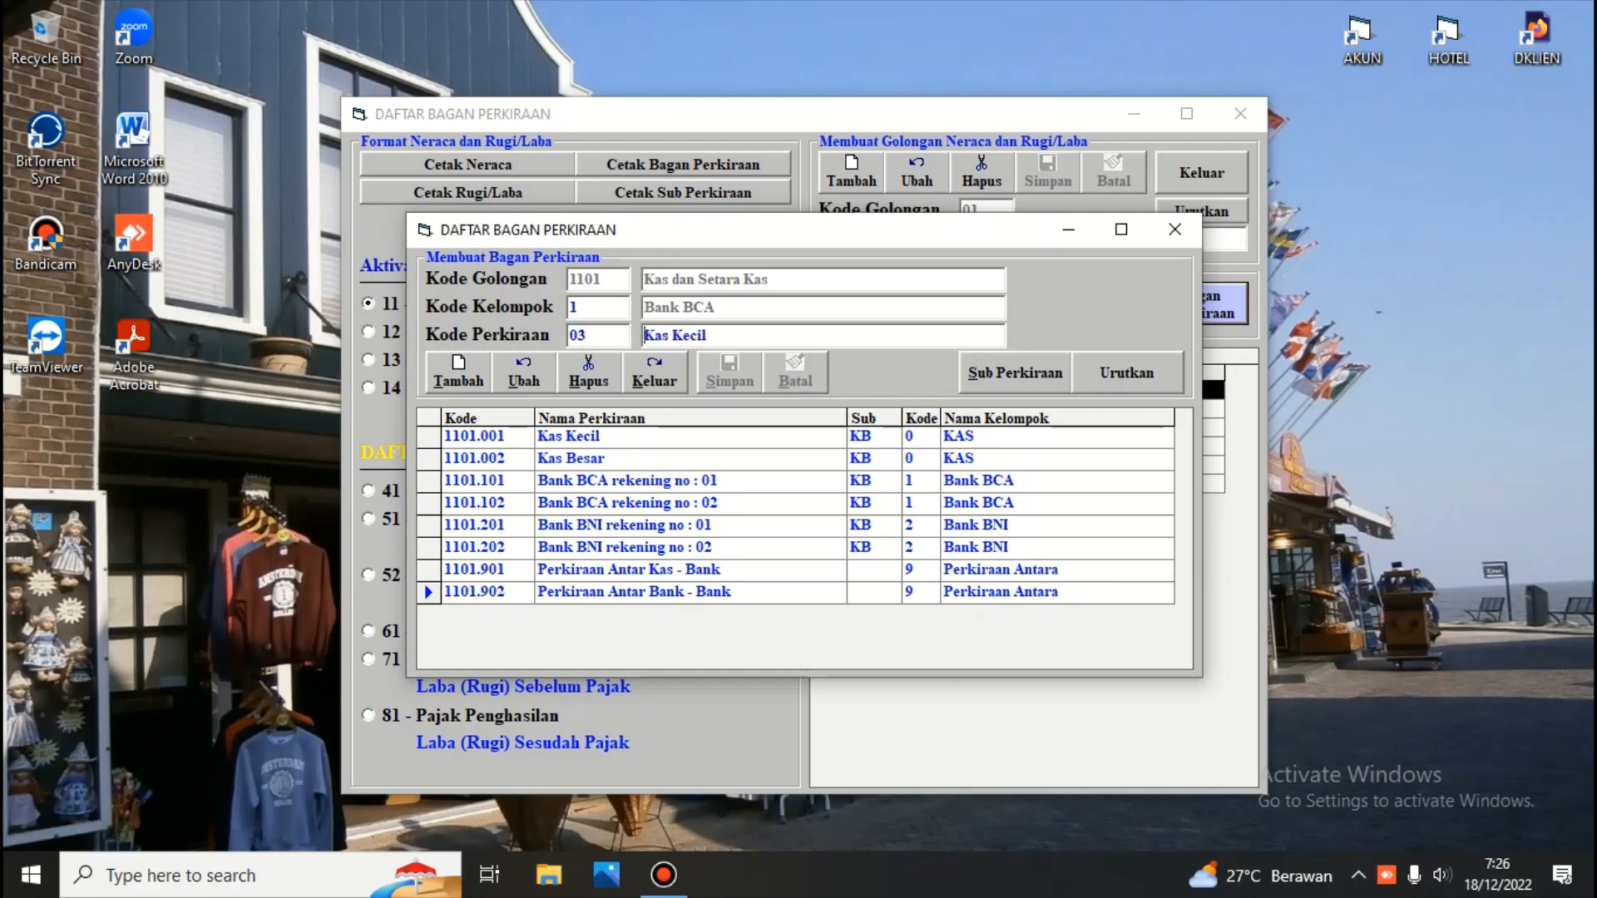
key("Delete")
key("Delete")
key("Delete")
key("Delete")
key("Delete")
key("Delete")
key("Delete")
key("Delete")
Select account 1101.102 and copy its name Bank BCA rekening no : 02
left_click(656, 509)
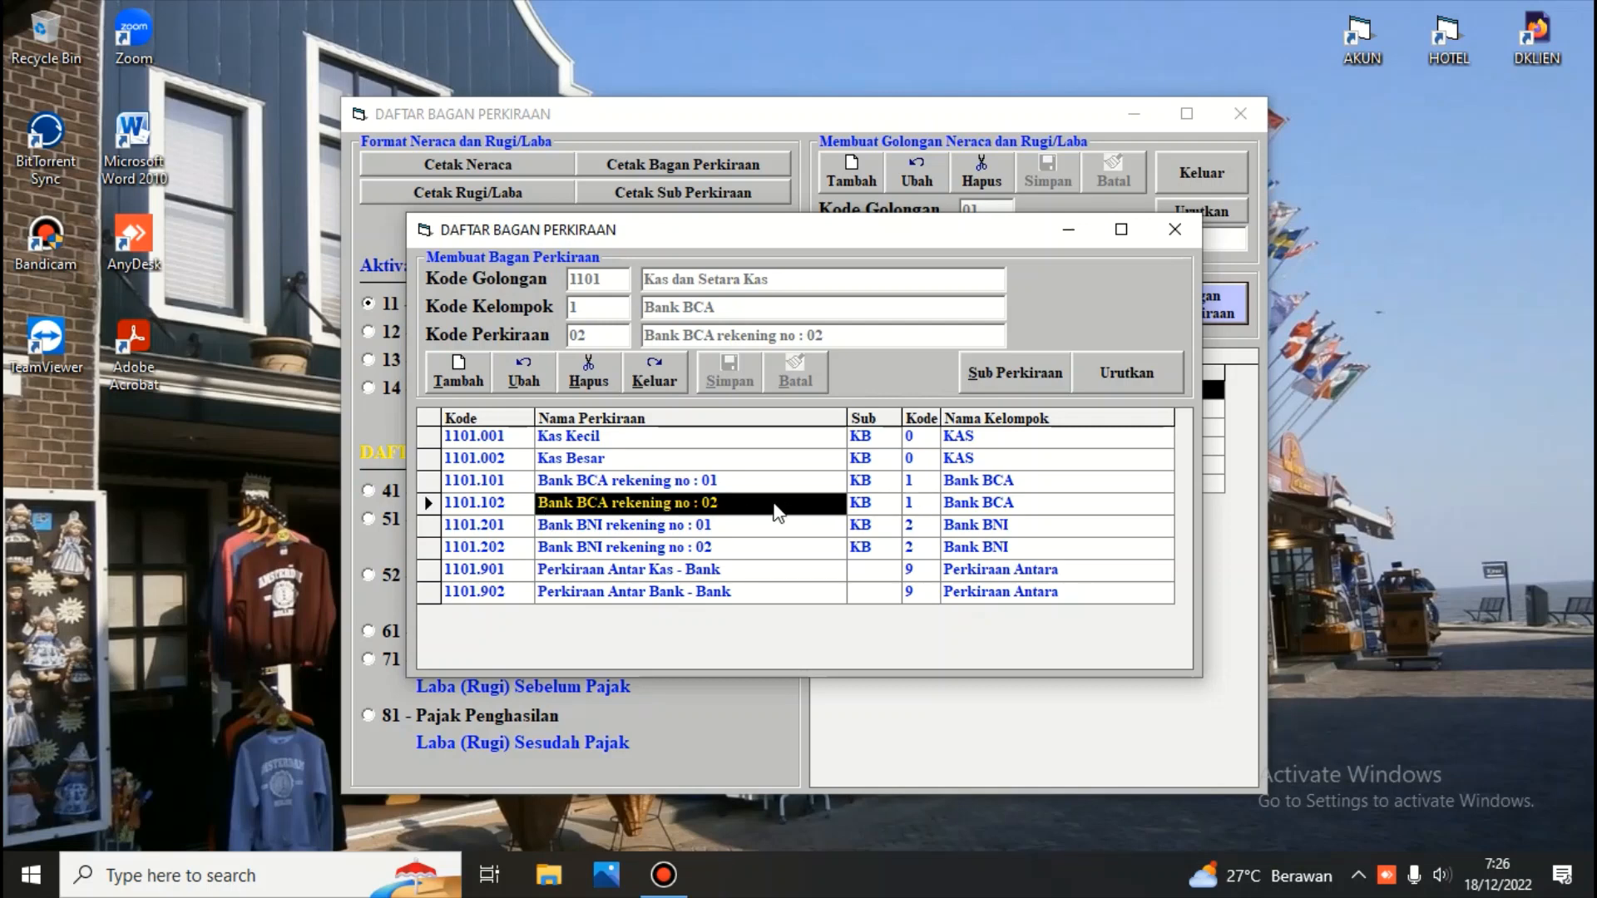
left_click(752, 504)
left_click_drag(699, 502, 532, 503)
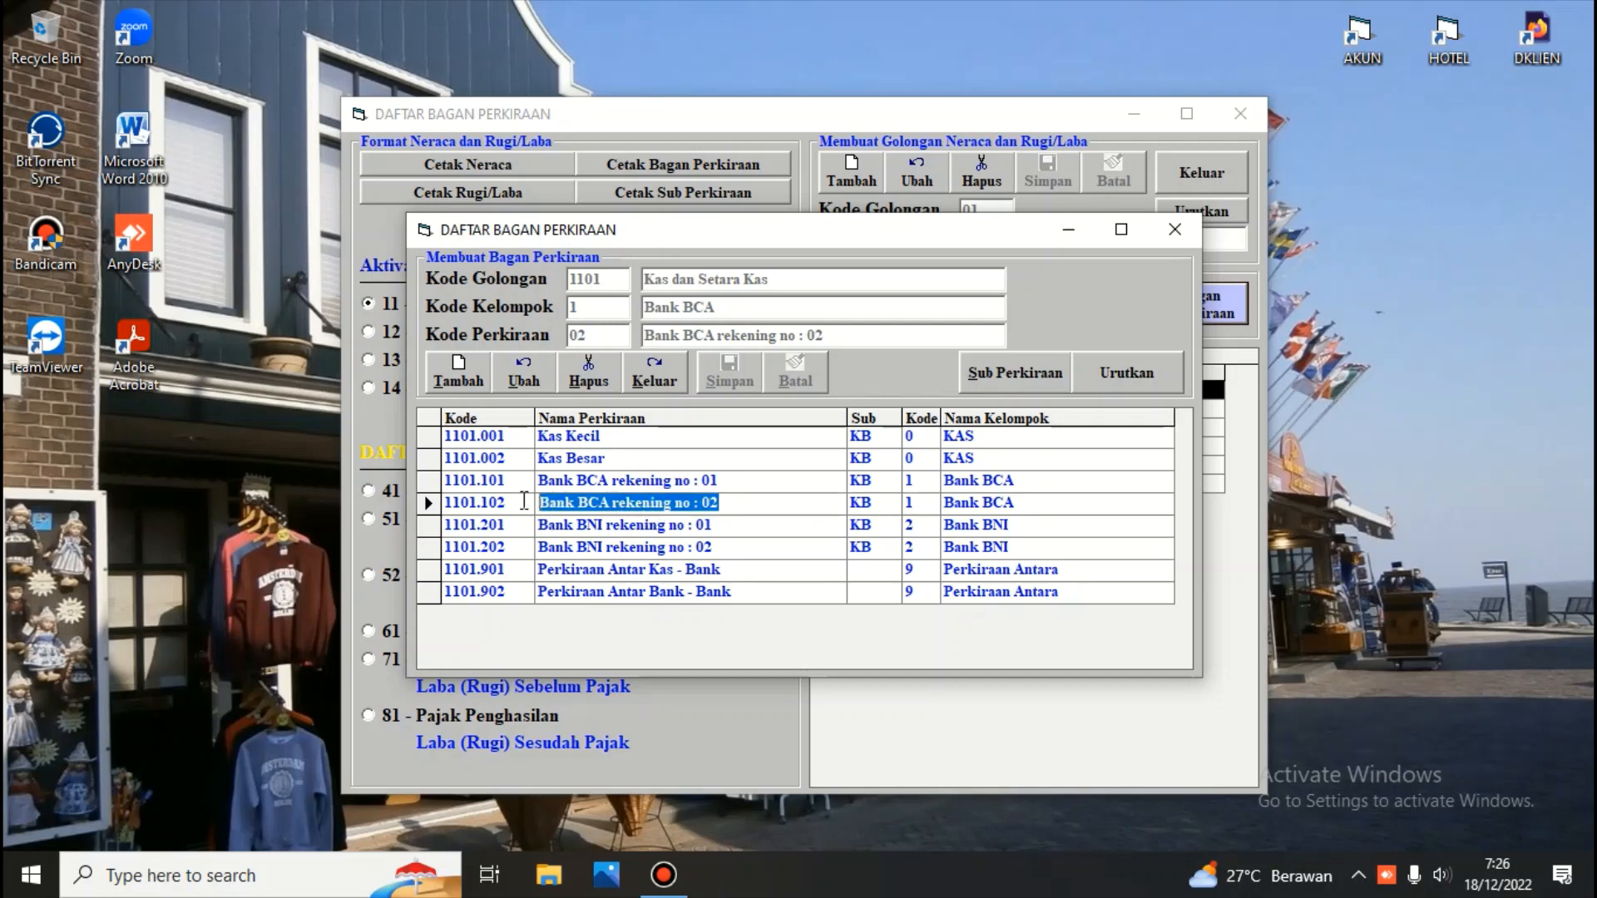
right_click(618, 501)
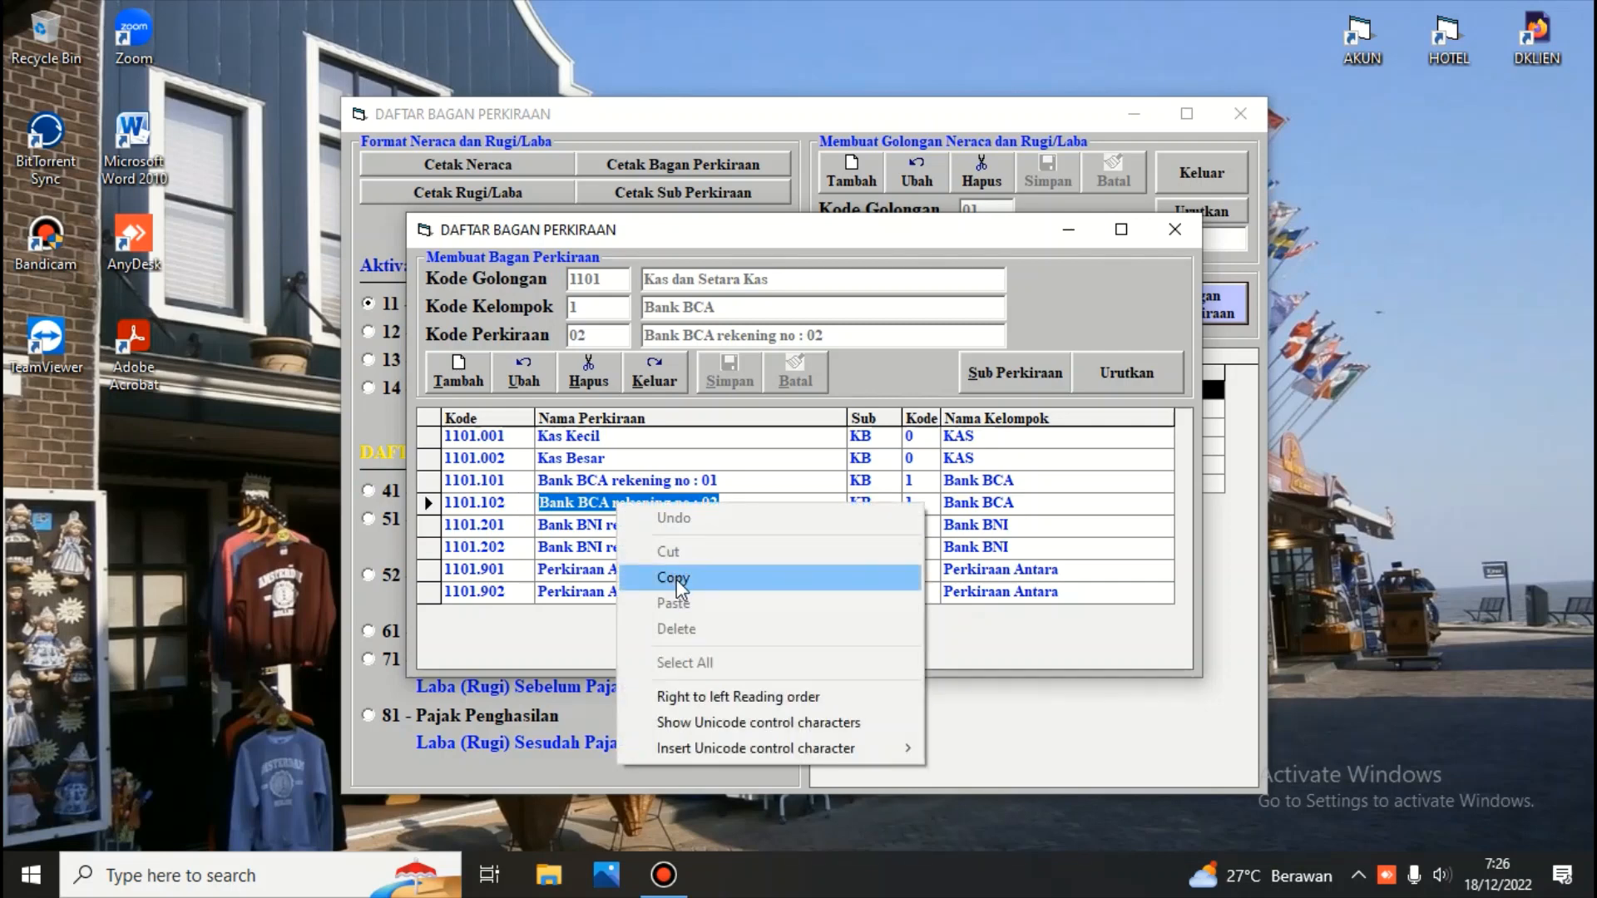
left_click(665, 574)
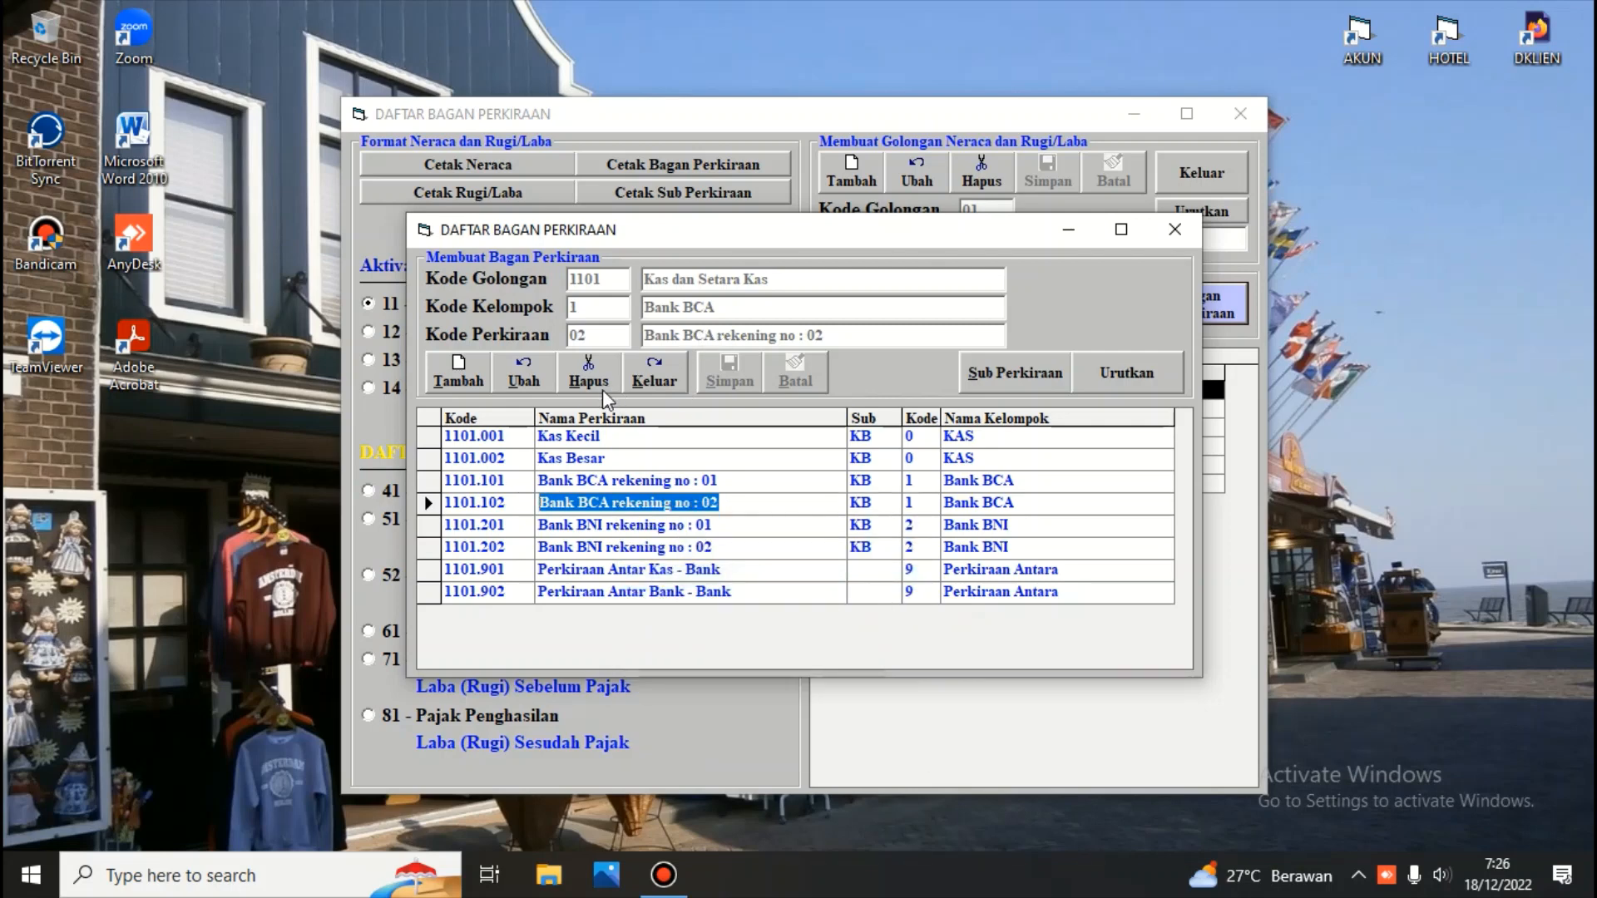
Add a new account in group 1101 with group code 1 and account code 03
left_click(464, 376)
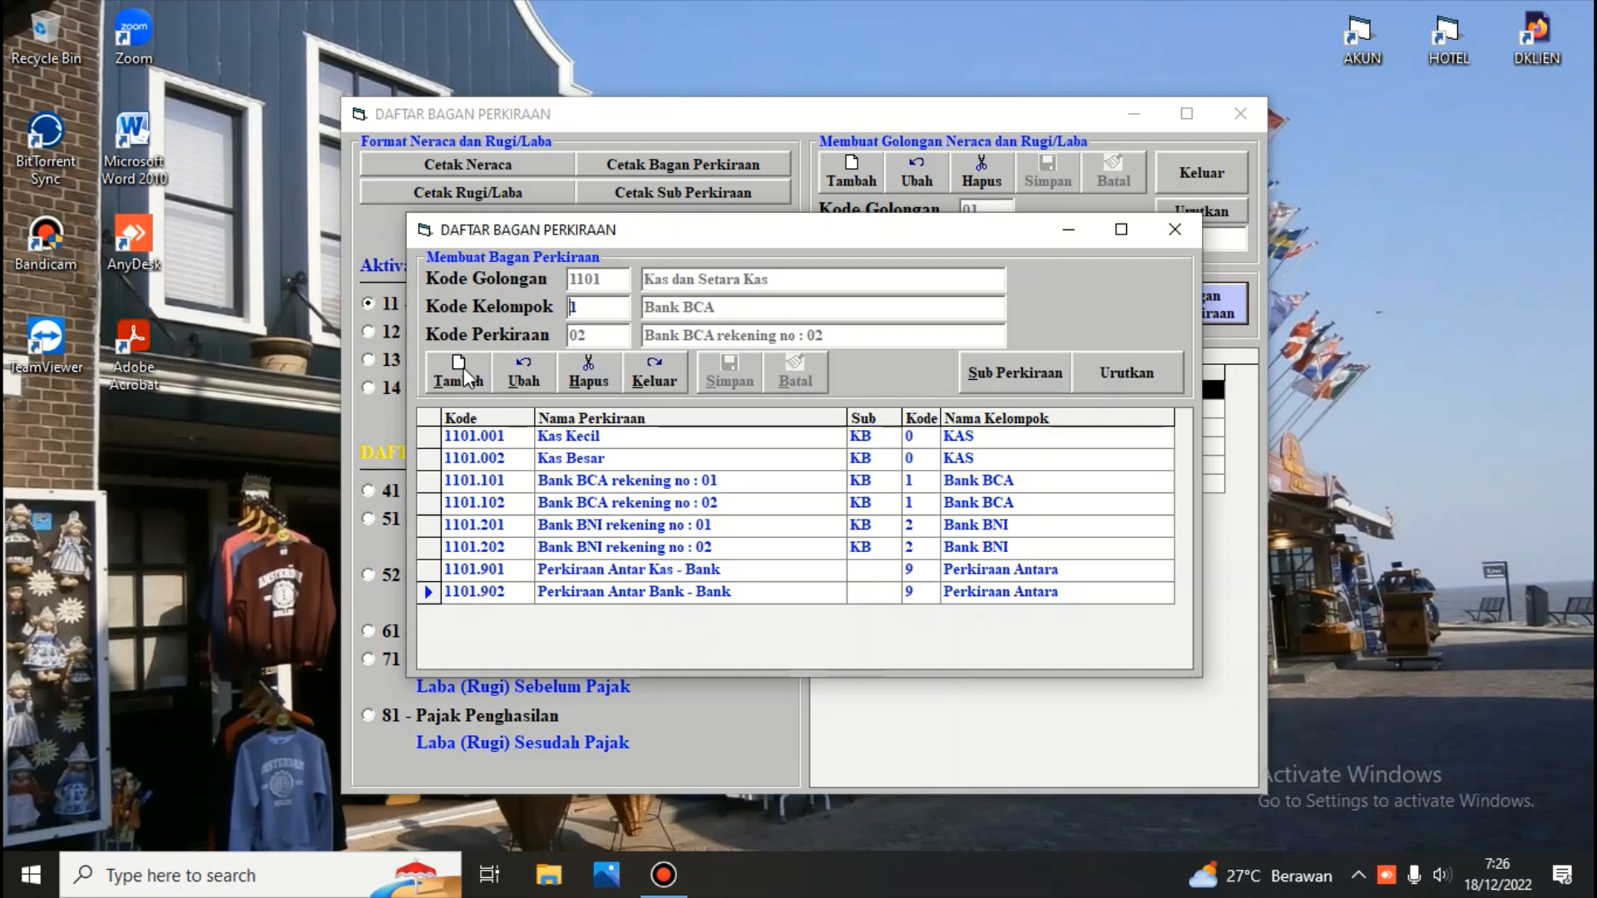
key("Return")
key("Delete")
type("3")
key("Return")
Name the new account Bank BCA rekening no : 03, save it and sort the account list
key("Right")
key("Right")
key("Right")
key("Right")
key("Right")
key("Right")
key("Right")
key("Right")
key("Right")
key("Right")
key("Right")
key("Right")
key("Right")
key("Right")
key("Right")
key("Right")
key("Right")
key("Right")
key("Right")
key("Right")
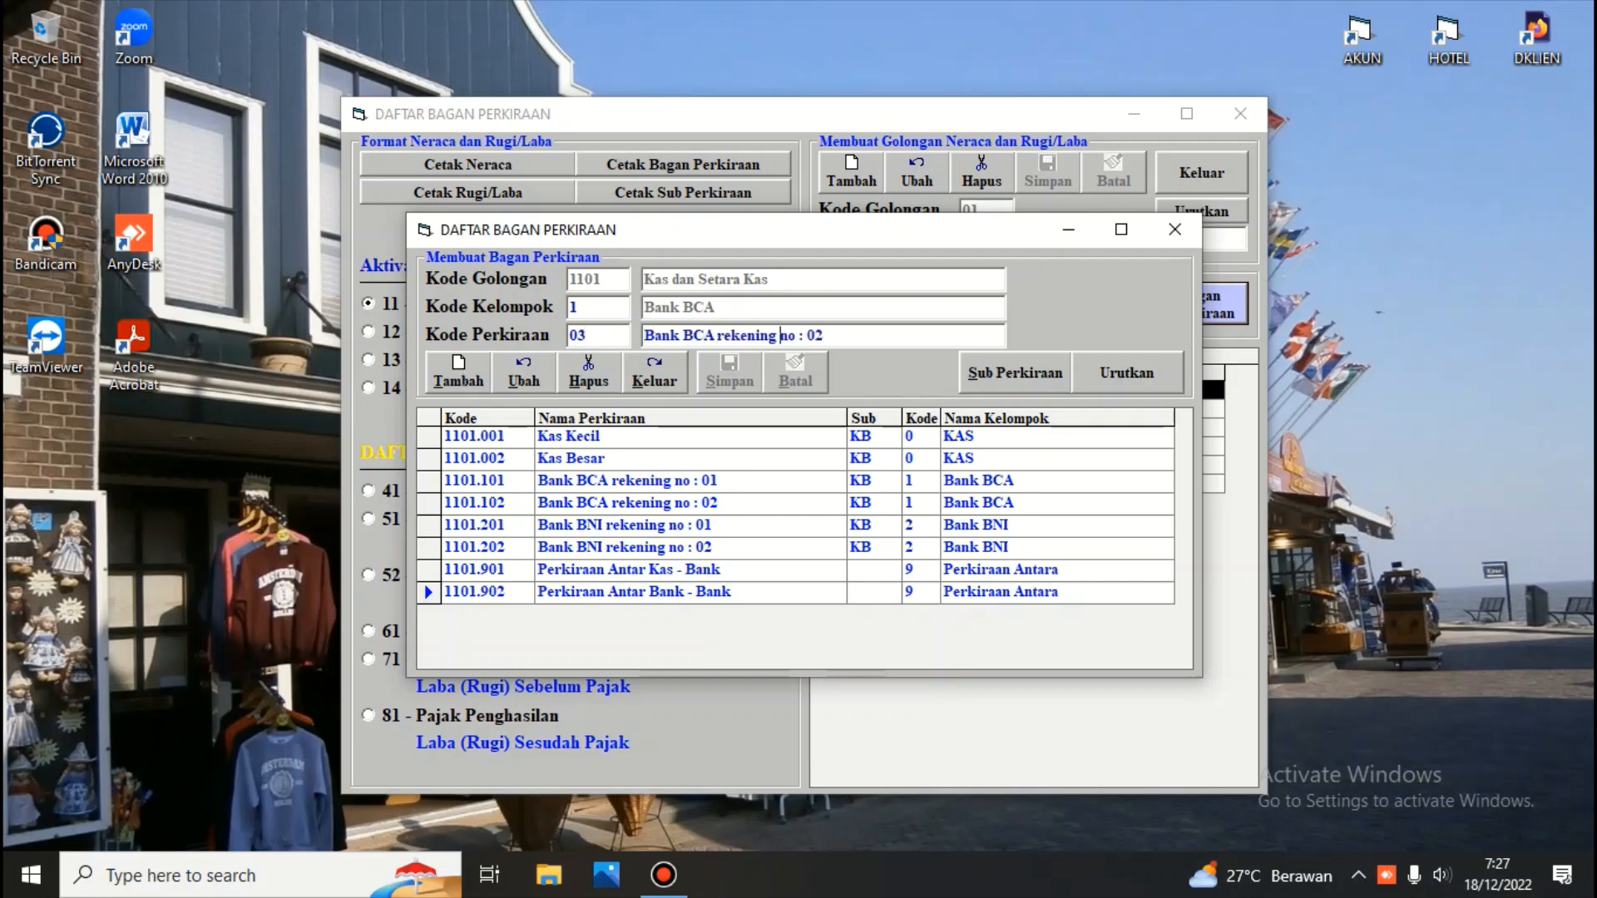
key("BackSpace")
key("Return")
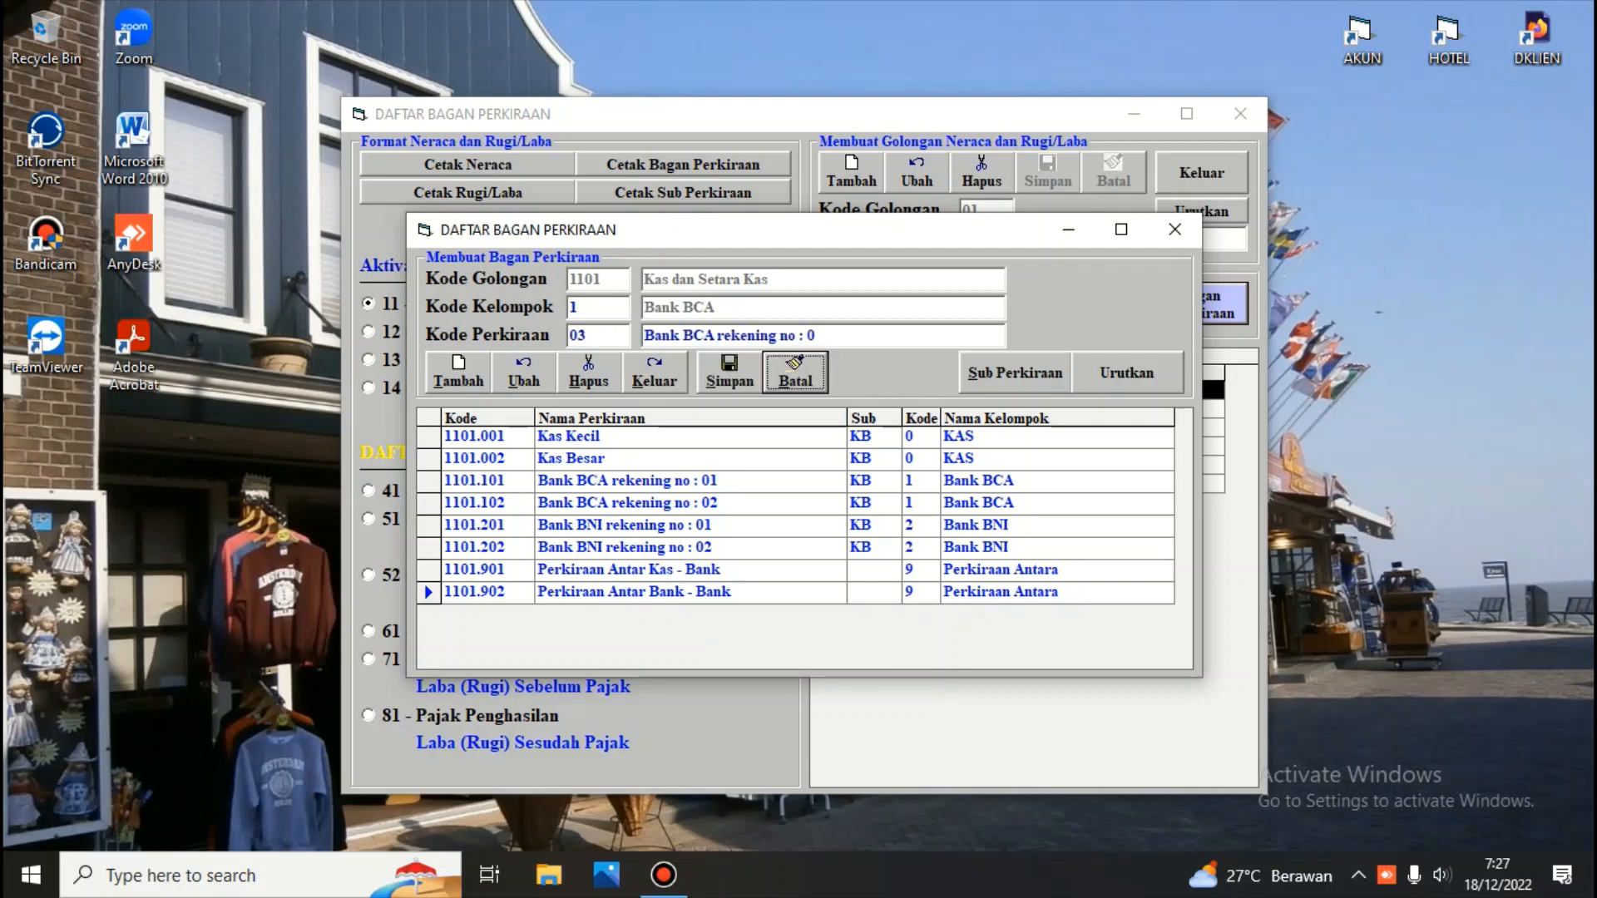
left_click(849, 339)
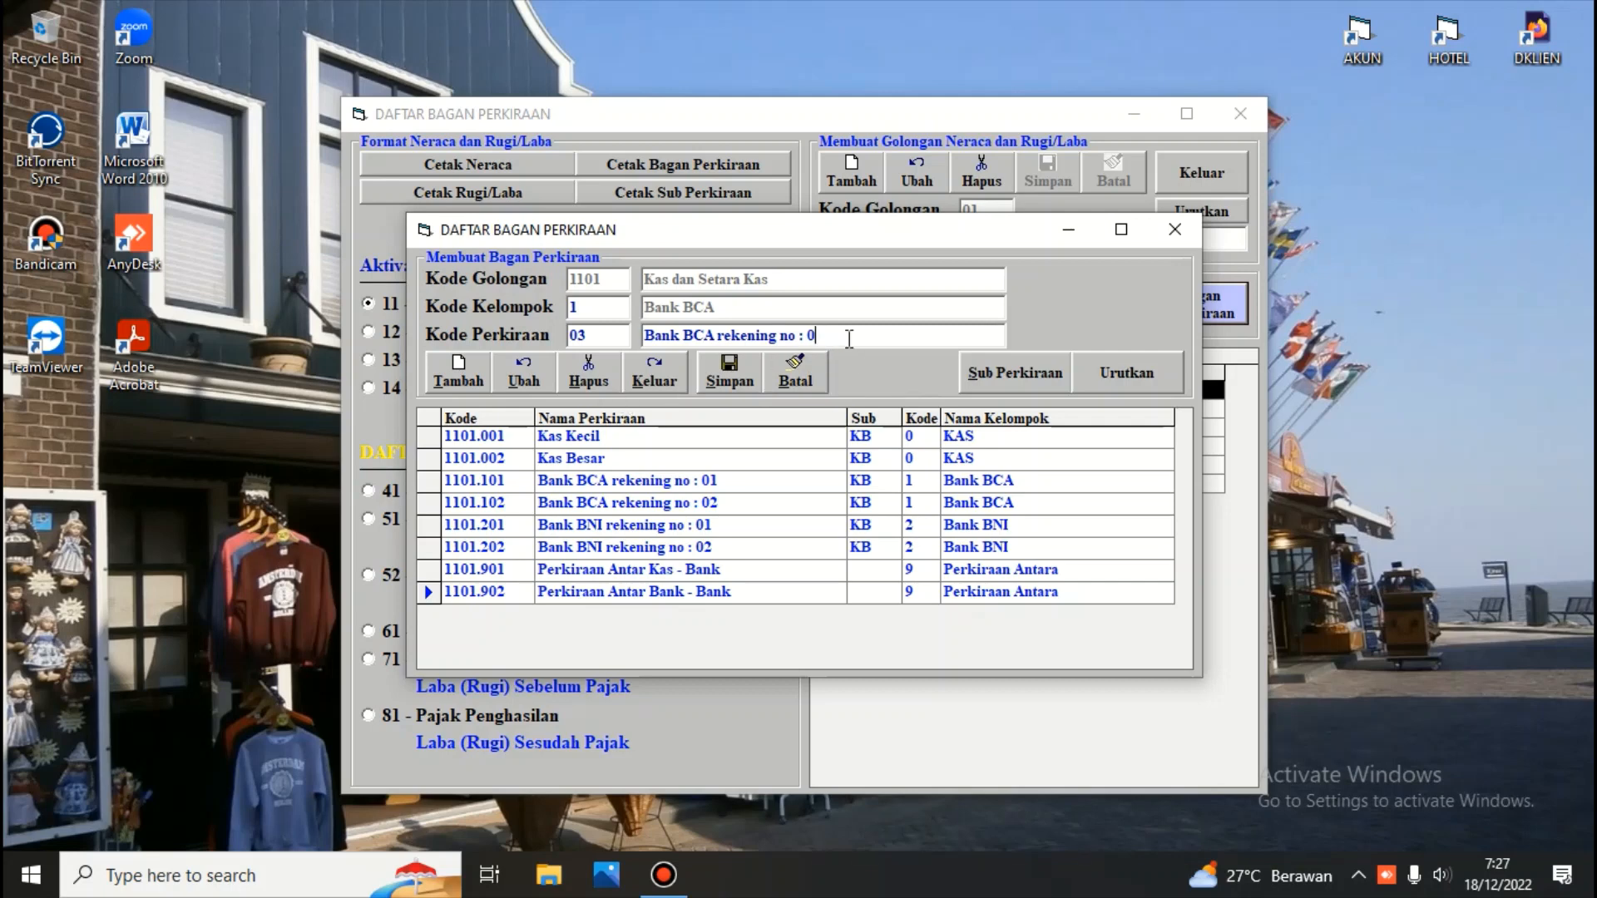
type("3")
key("Return")
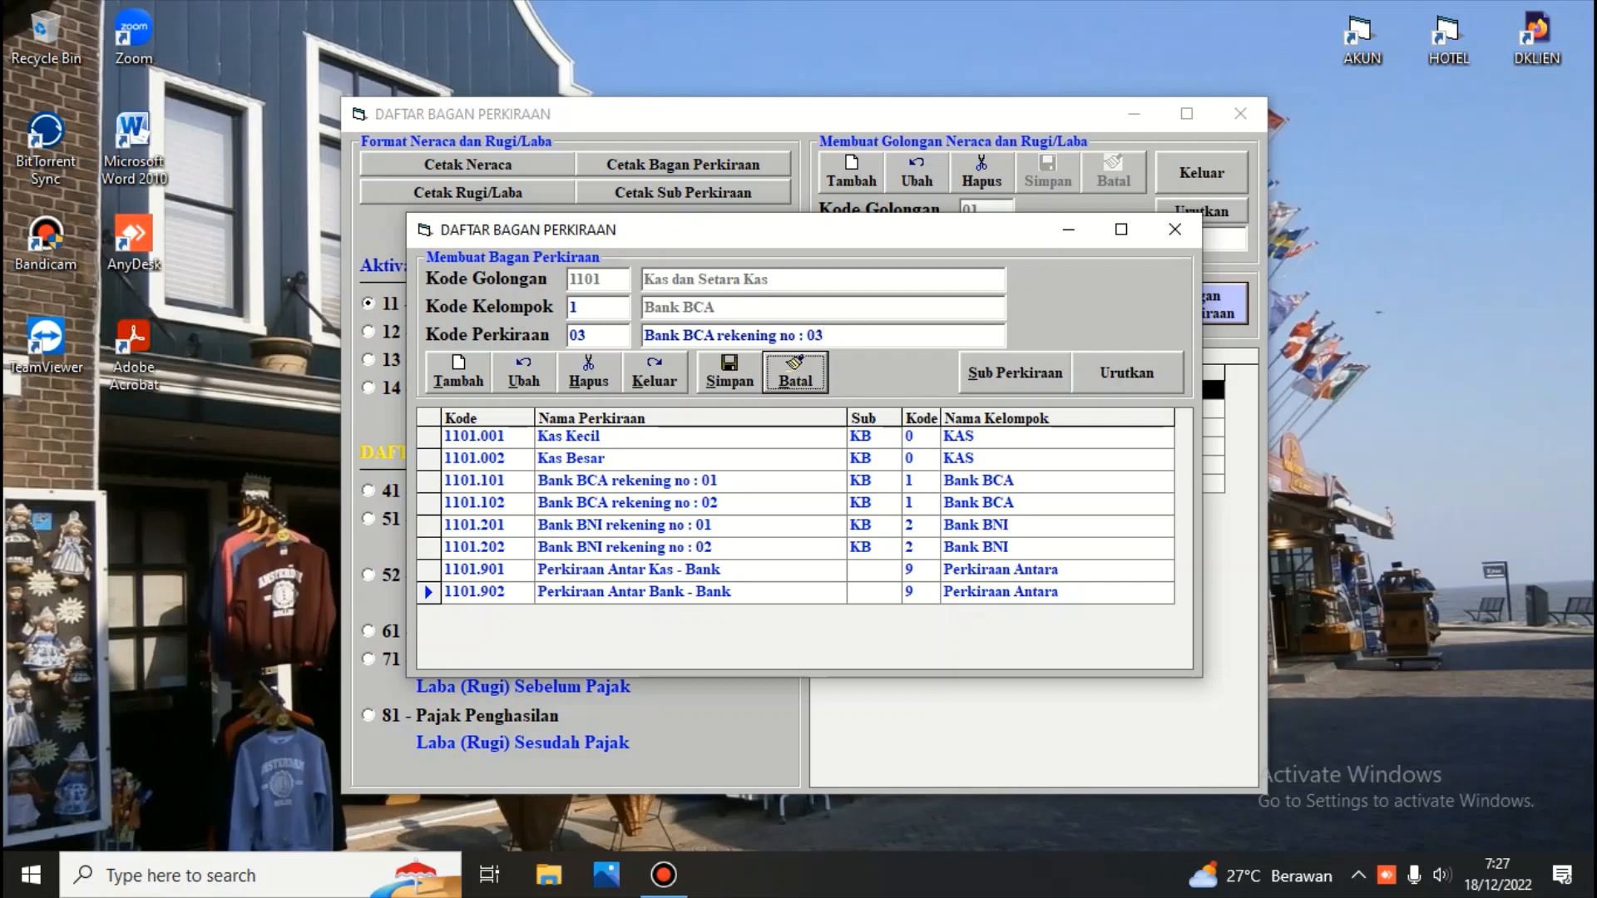
left_click(736, 373)
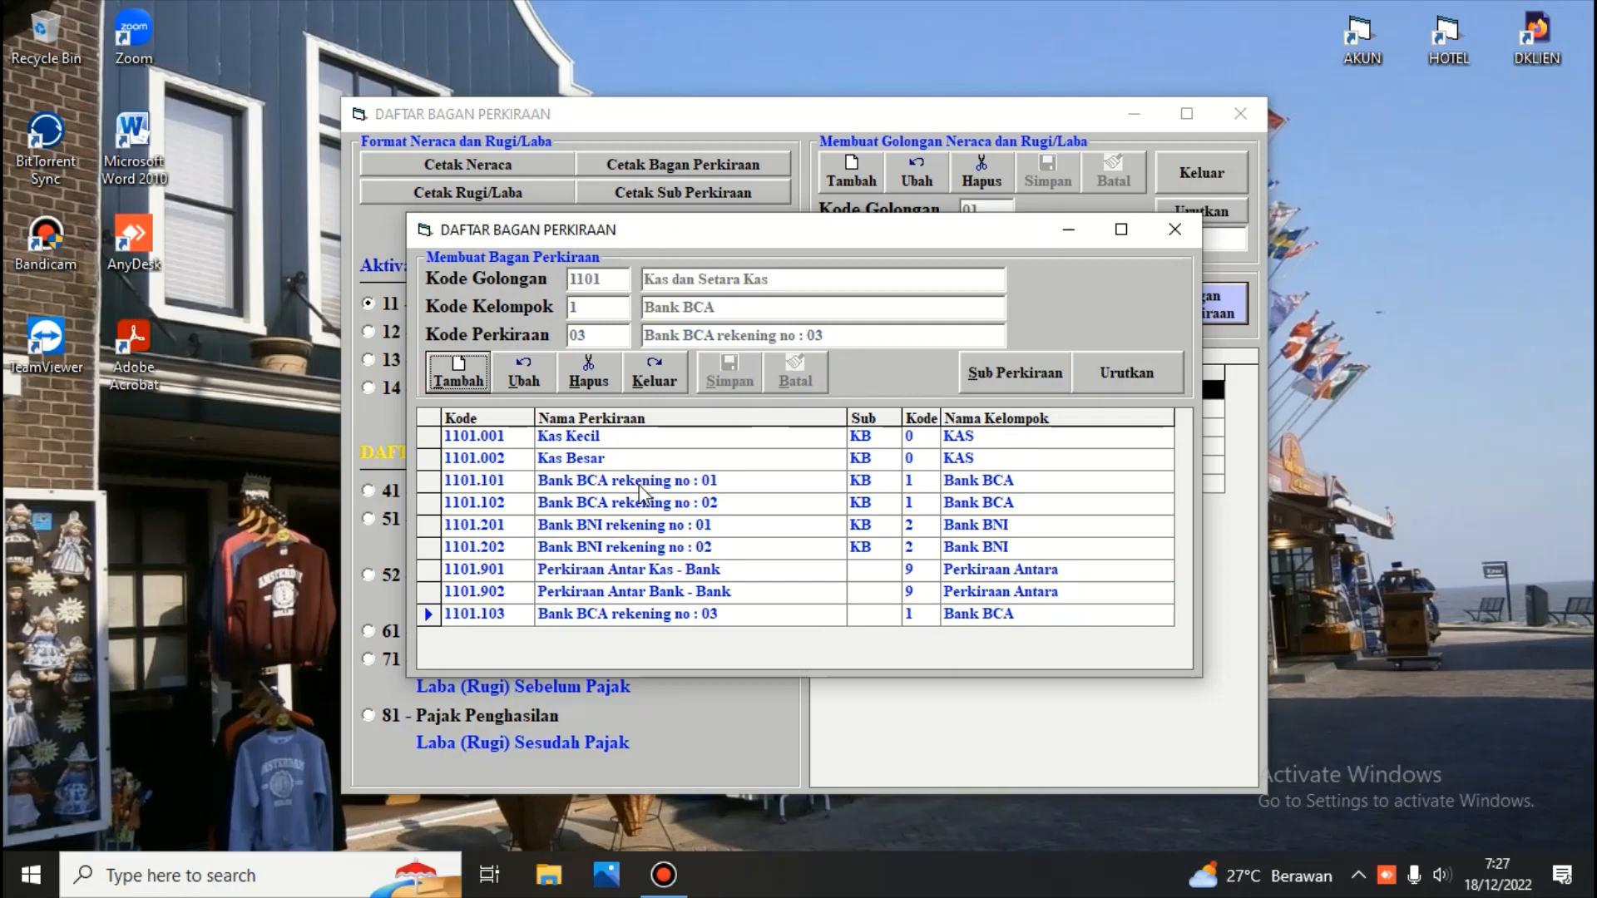
left_click(1111, 376)
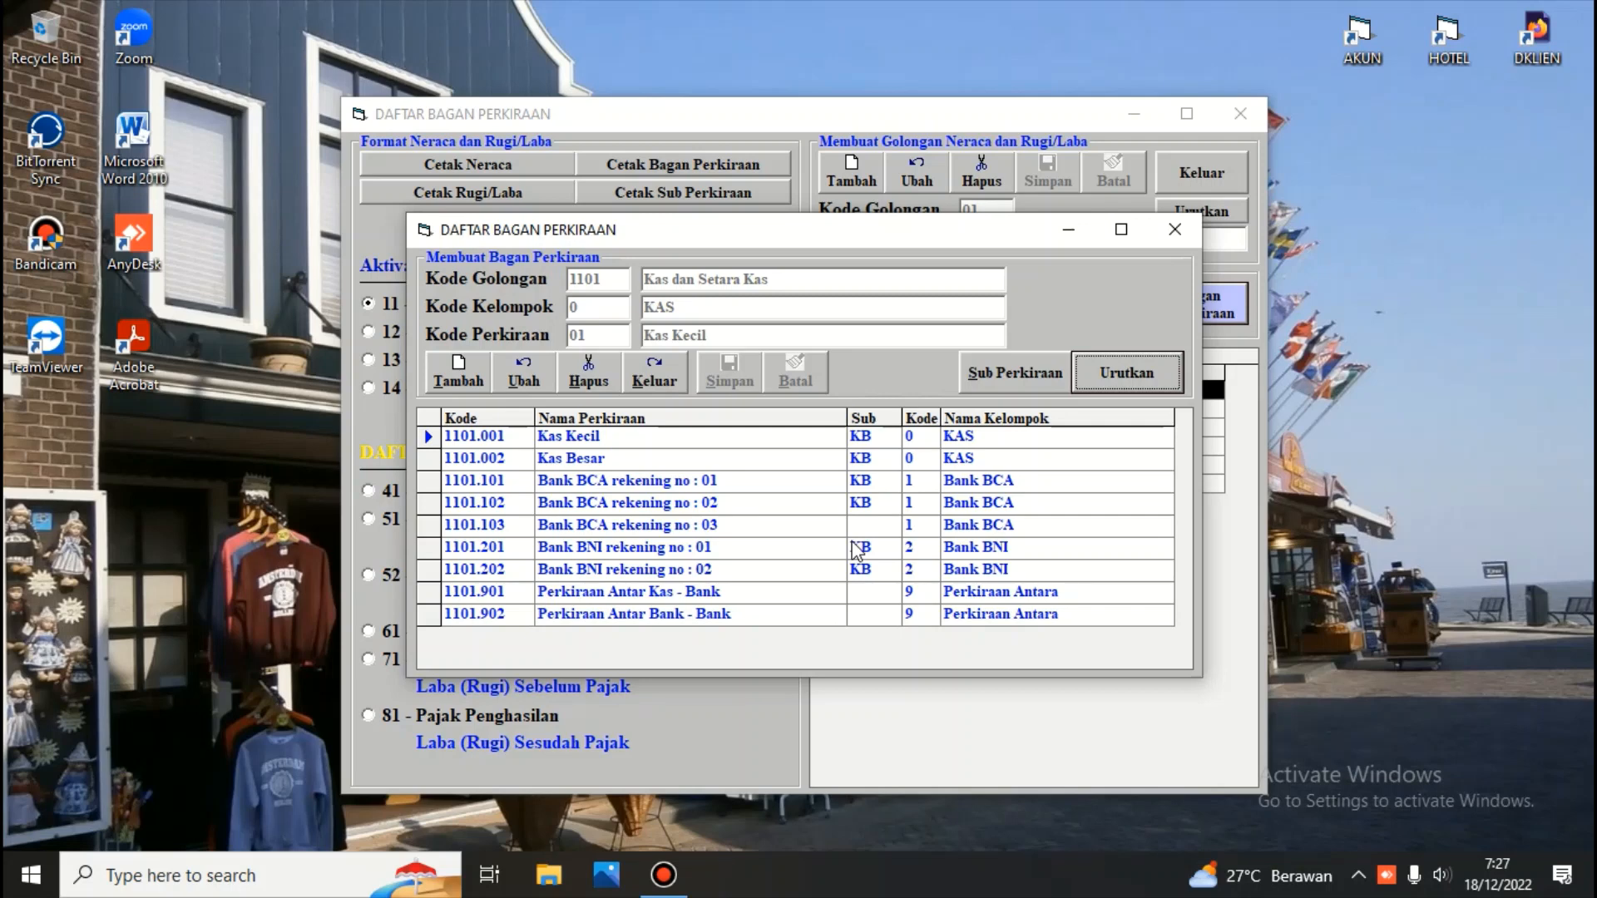
Edit account 1101.103, renaming it Bank BCA rekening no : 03a, save, and close the accounts window
left_click(486, 526)
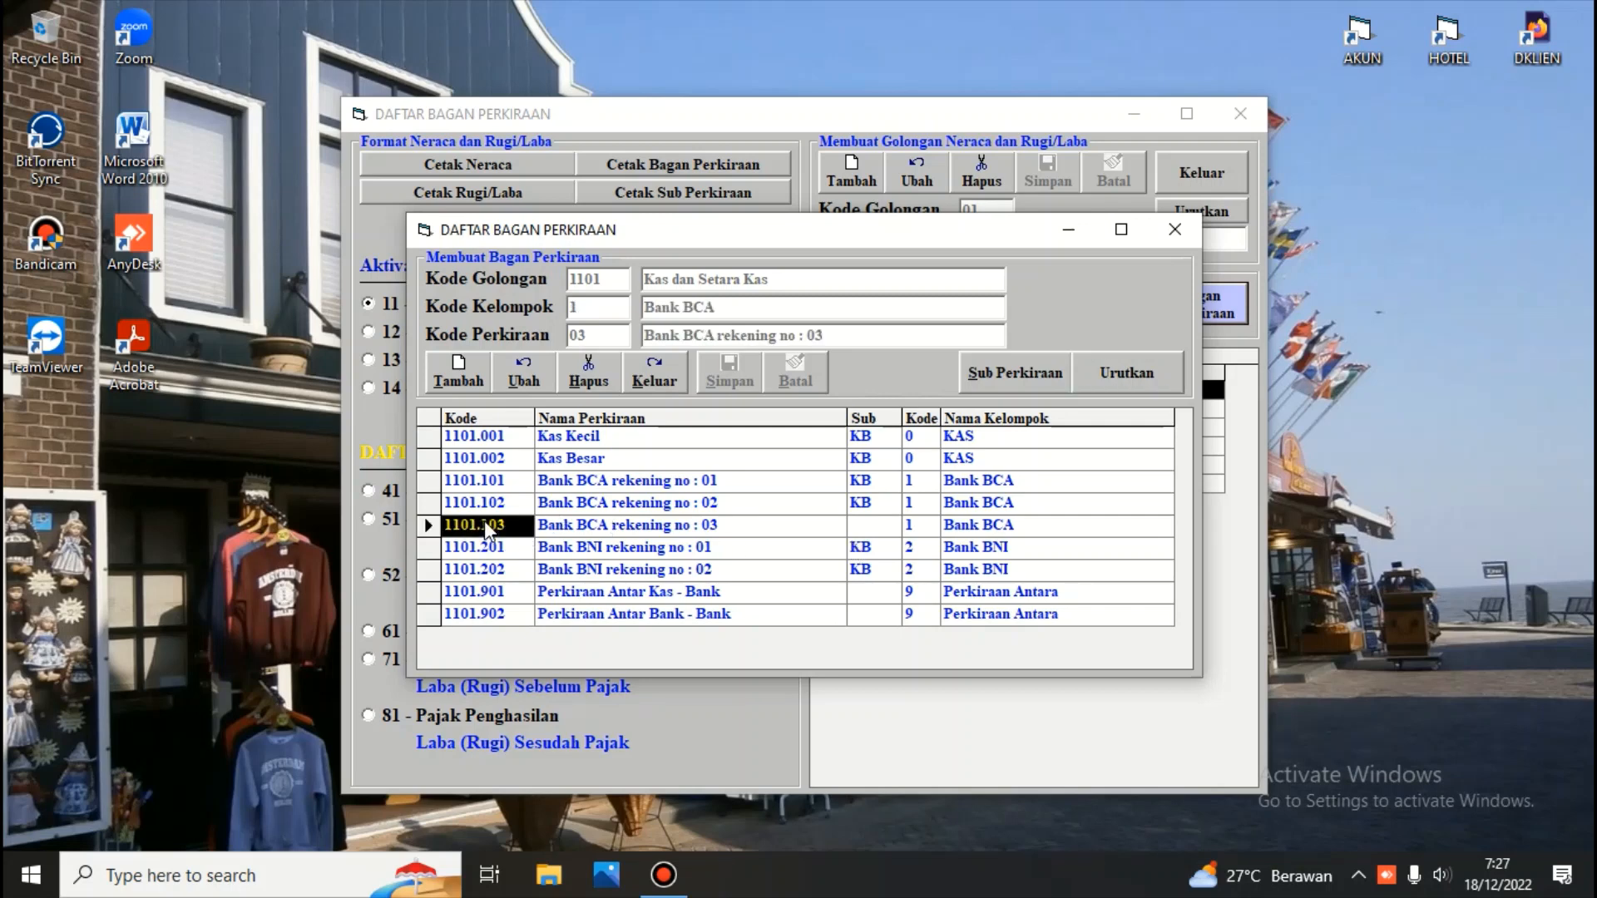
left_click(515, 379)
key("Return")
key("Return")
key("Return")
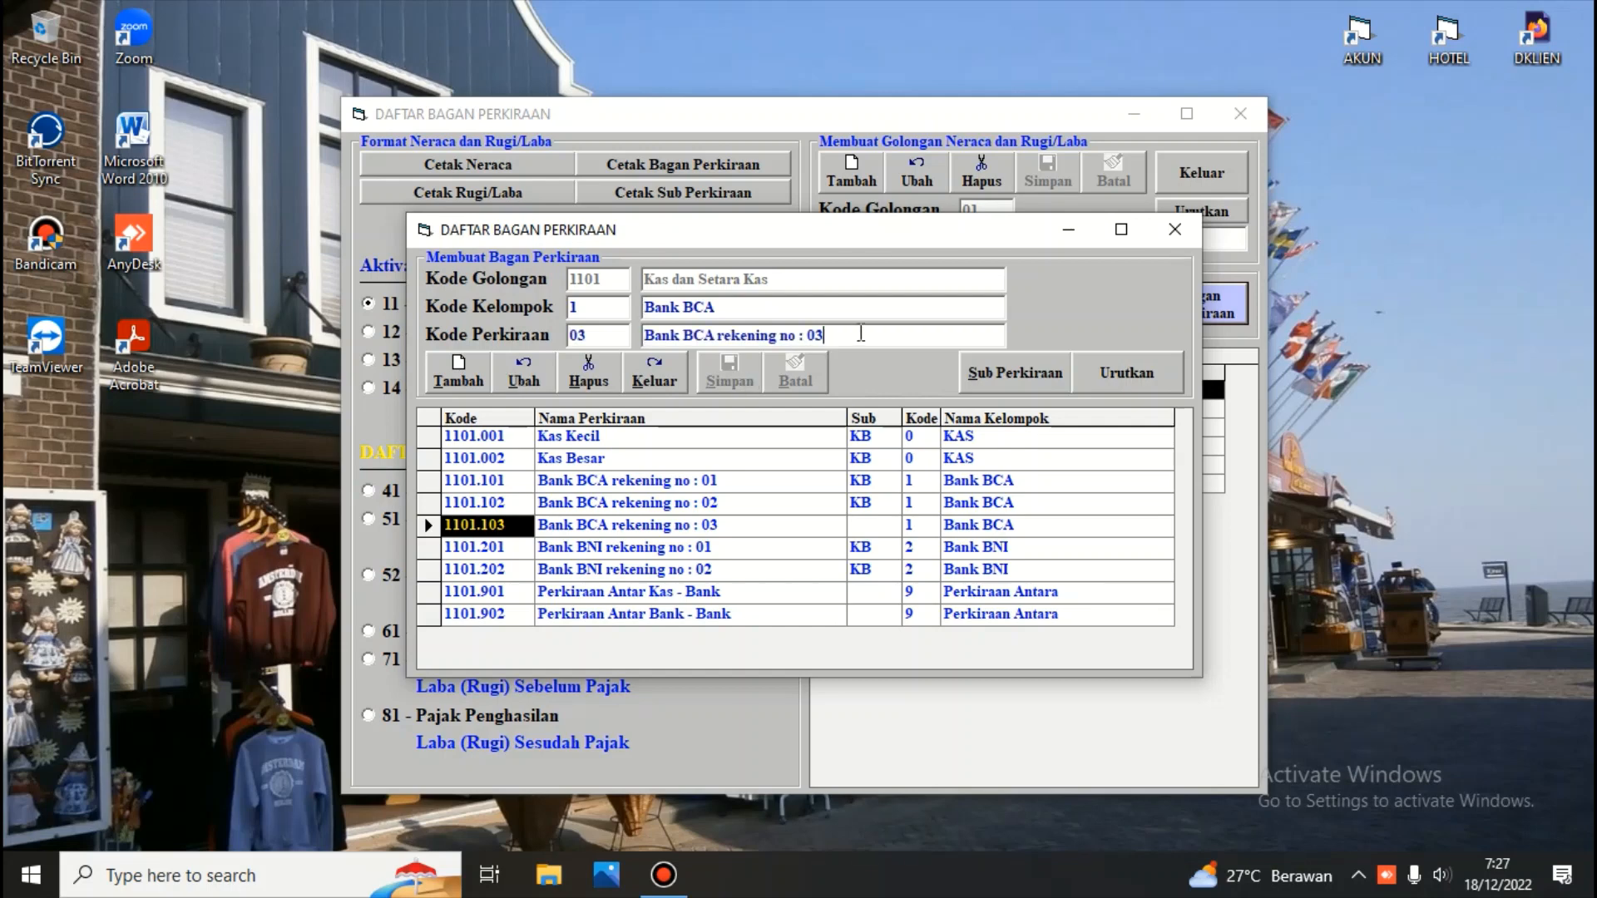
type("a")
key("Return")
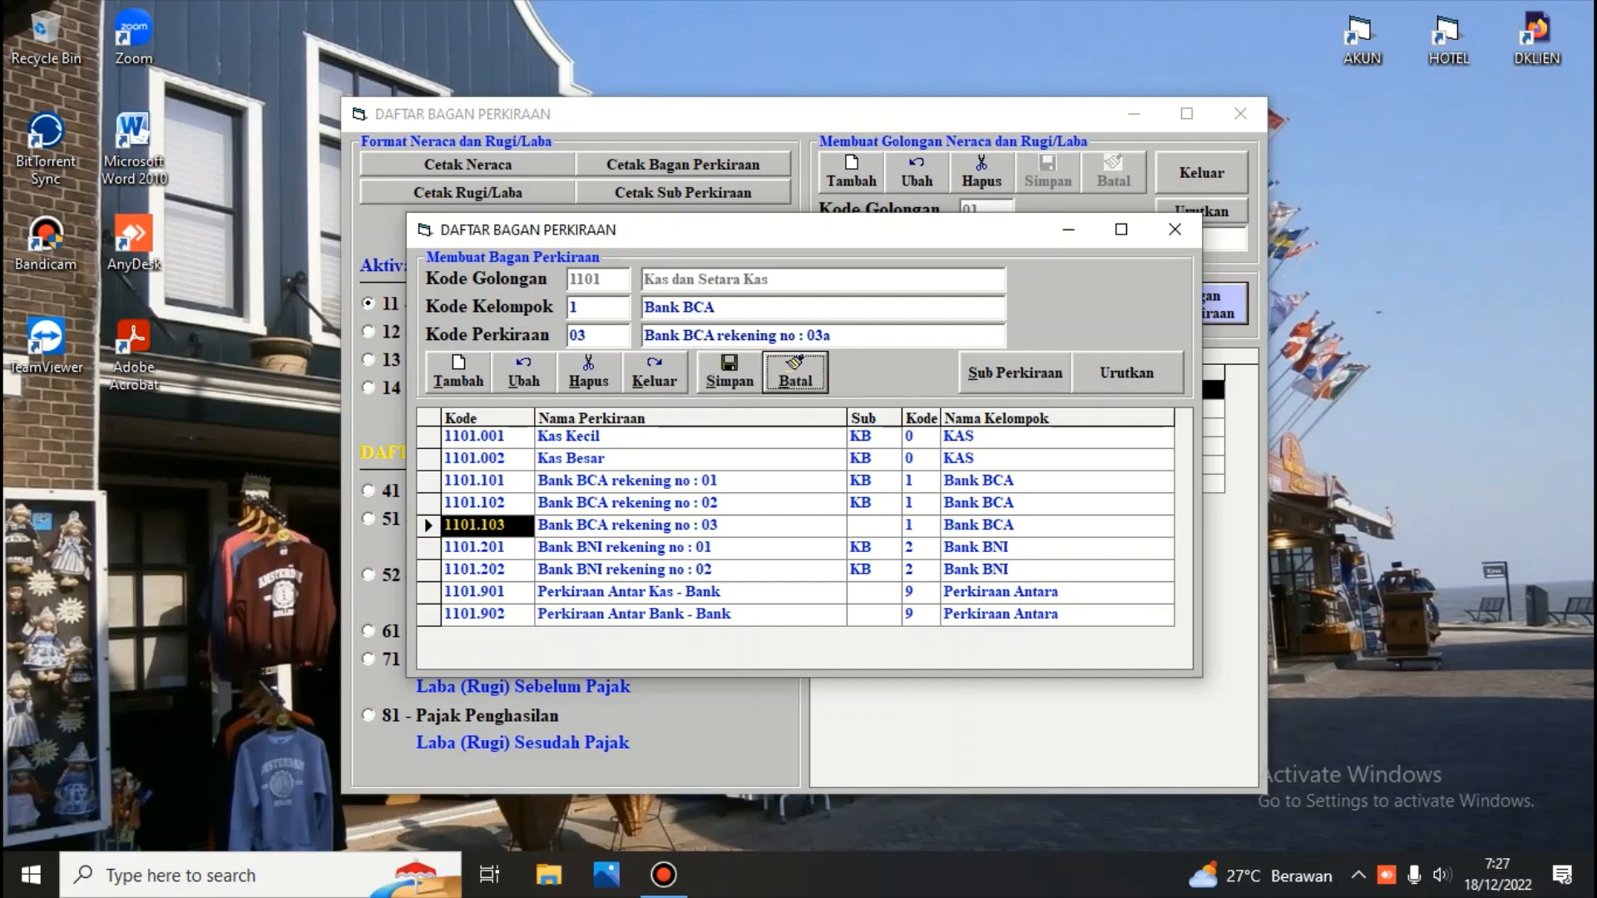
left_click(735, 364)
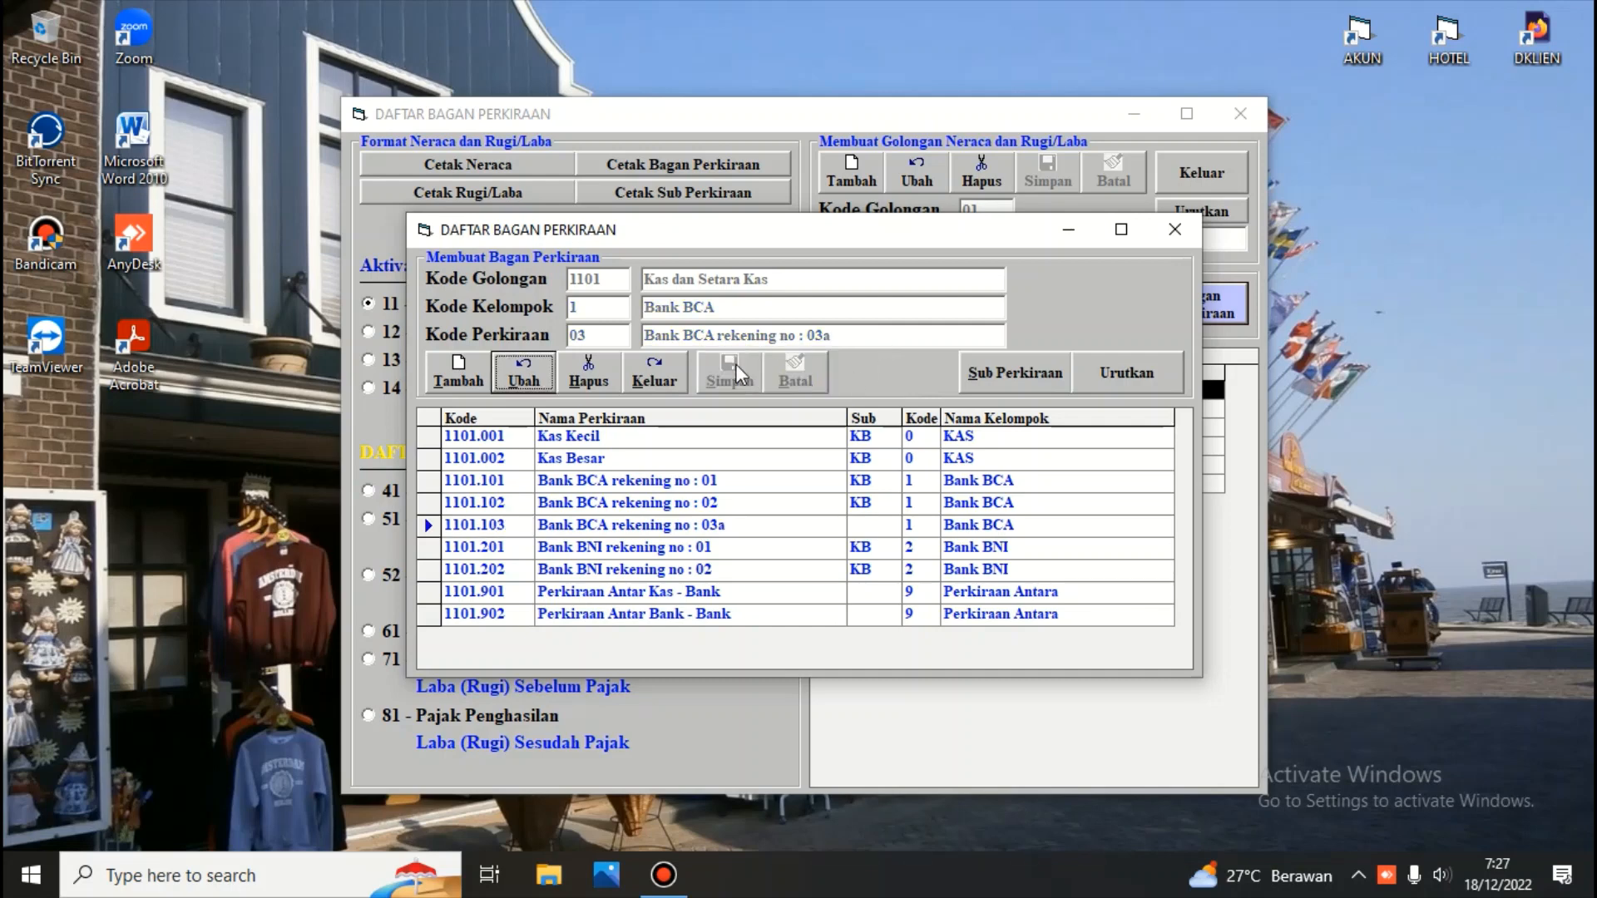
left_click(668, 371)
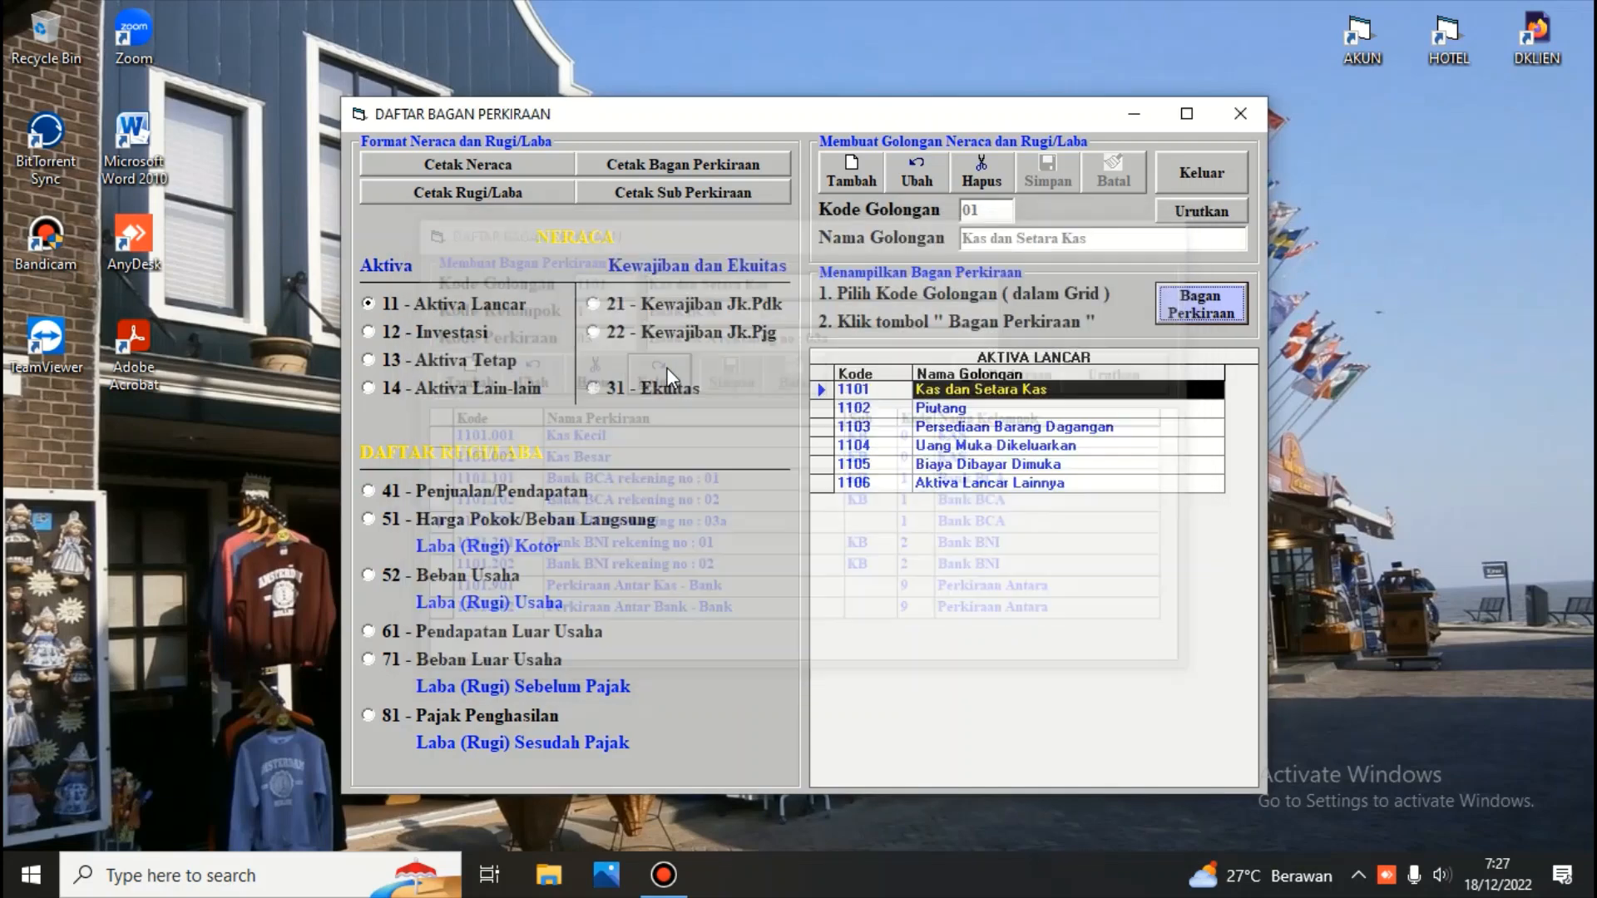
Open the accounts of group 4102 Pendapatan Jasa under Penjualan/Pendapatan and start a new account with code 02
left_click(367, 491)
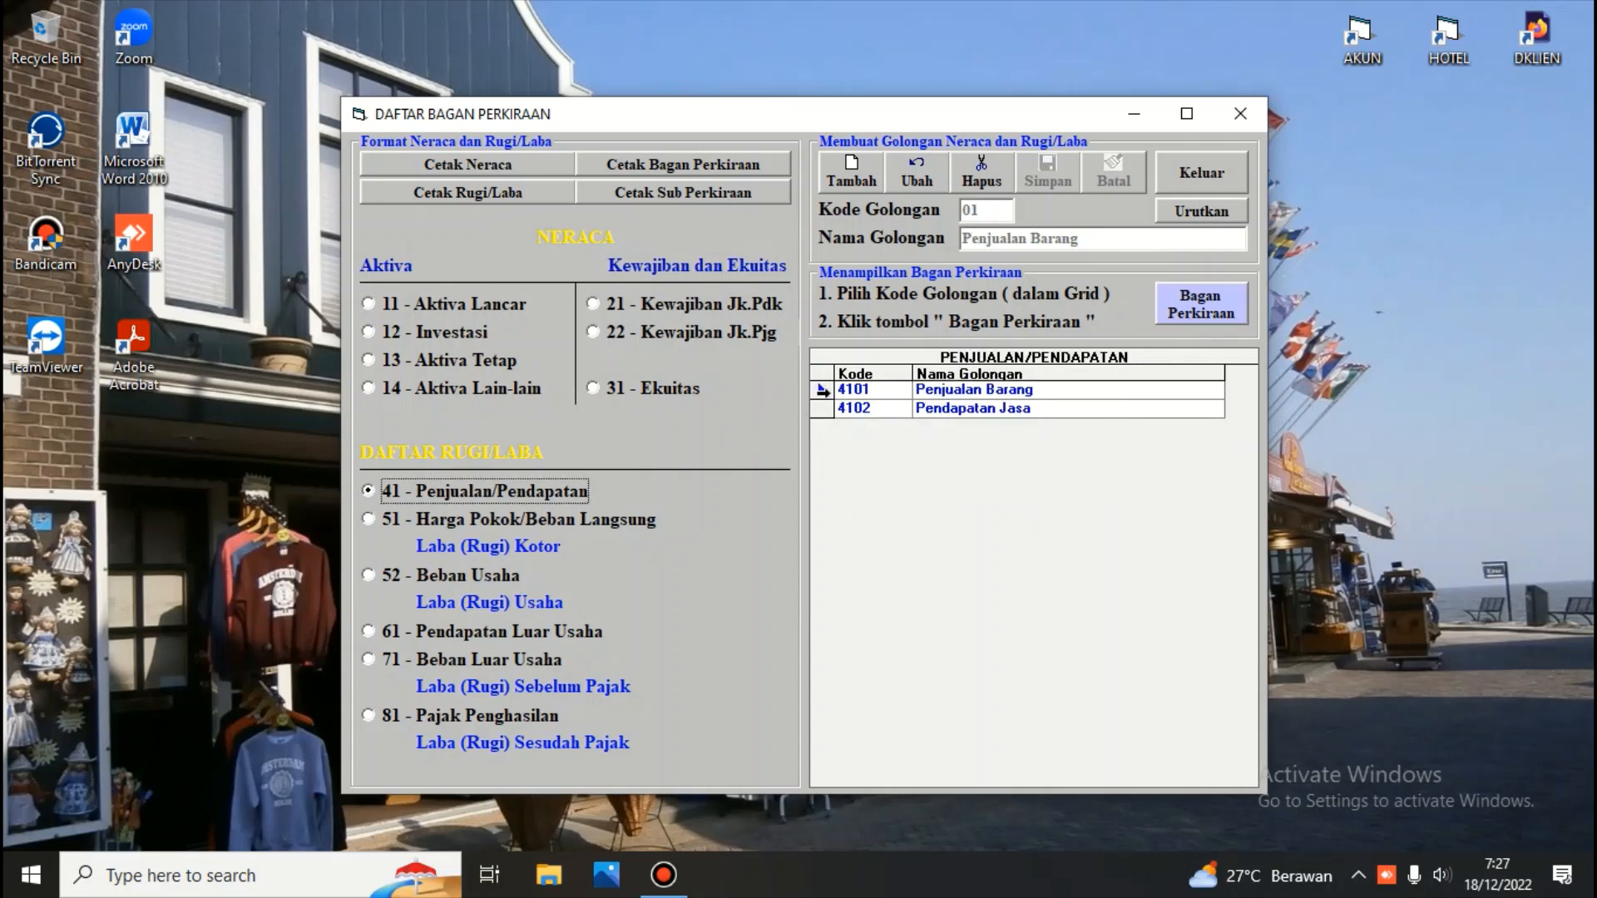
left_click(824, 409)
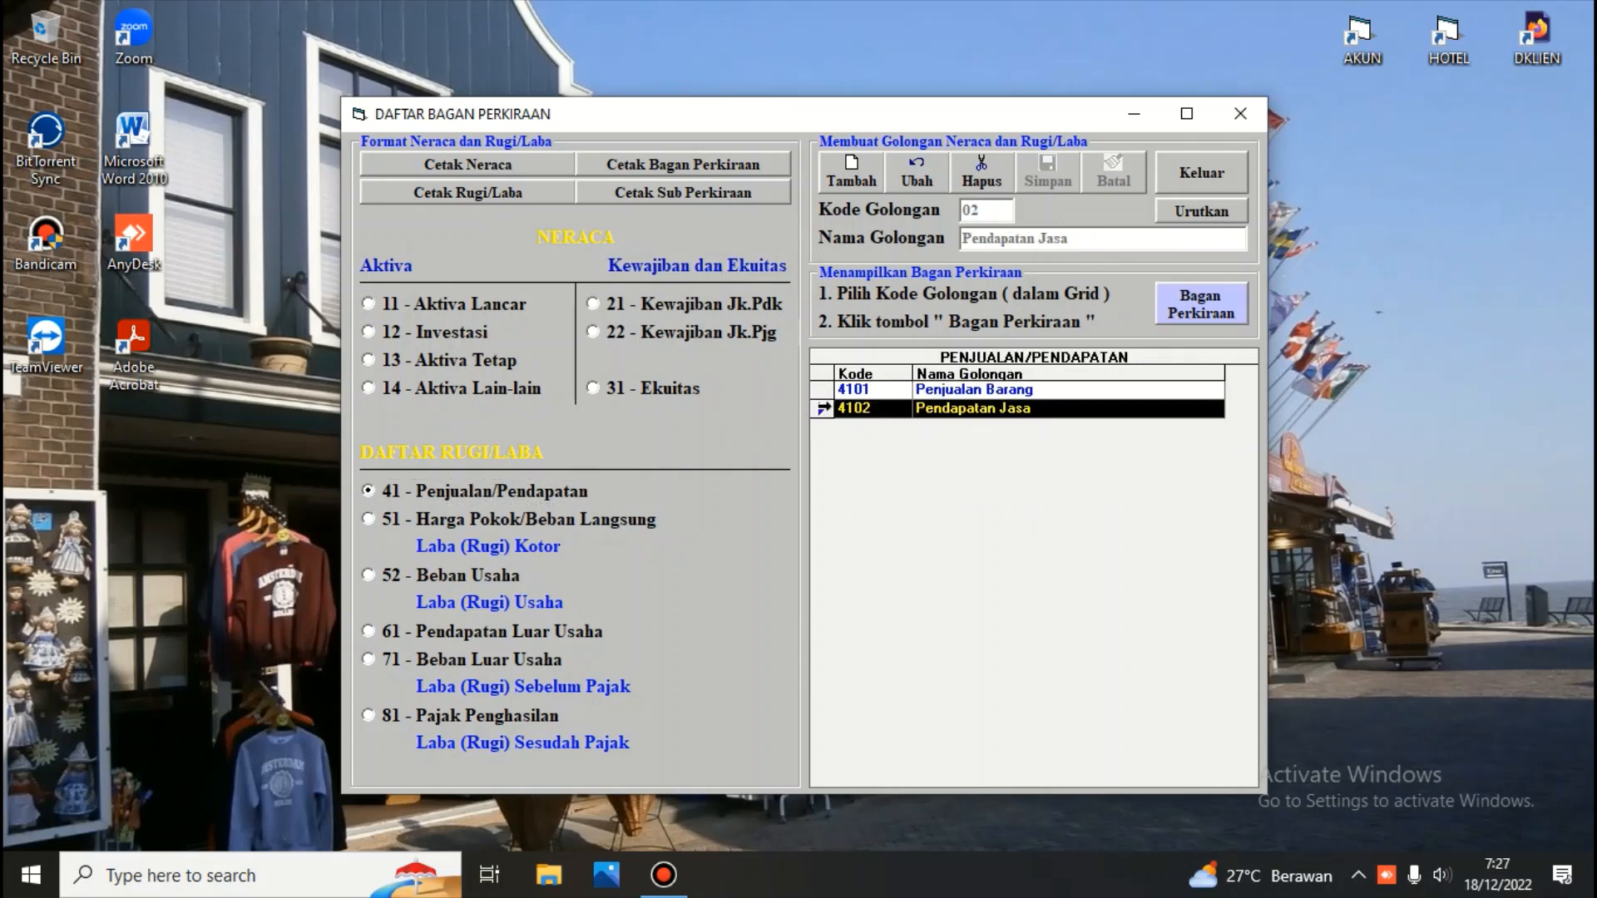
left_click(1216, 300)
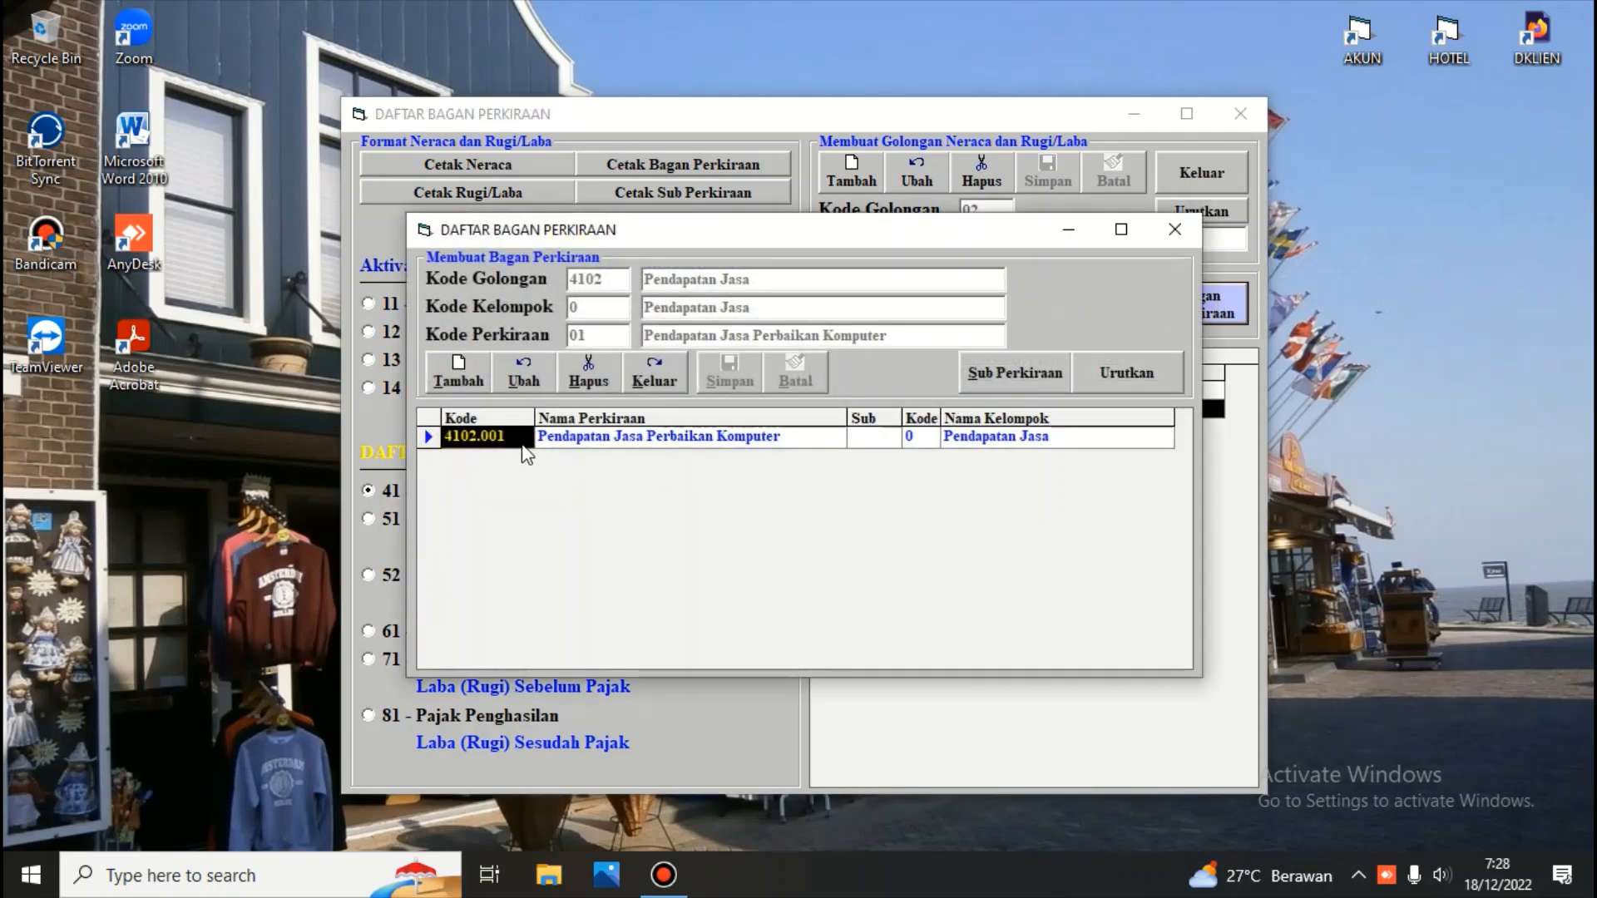
left_click(556, 437)
left_click(457, 382)
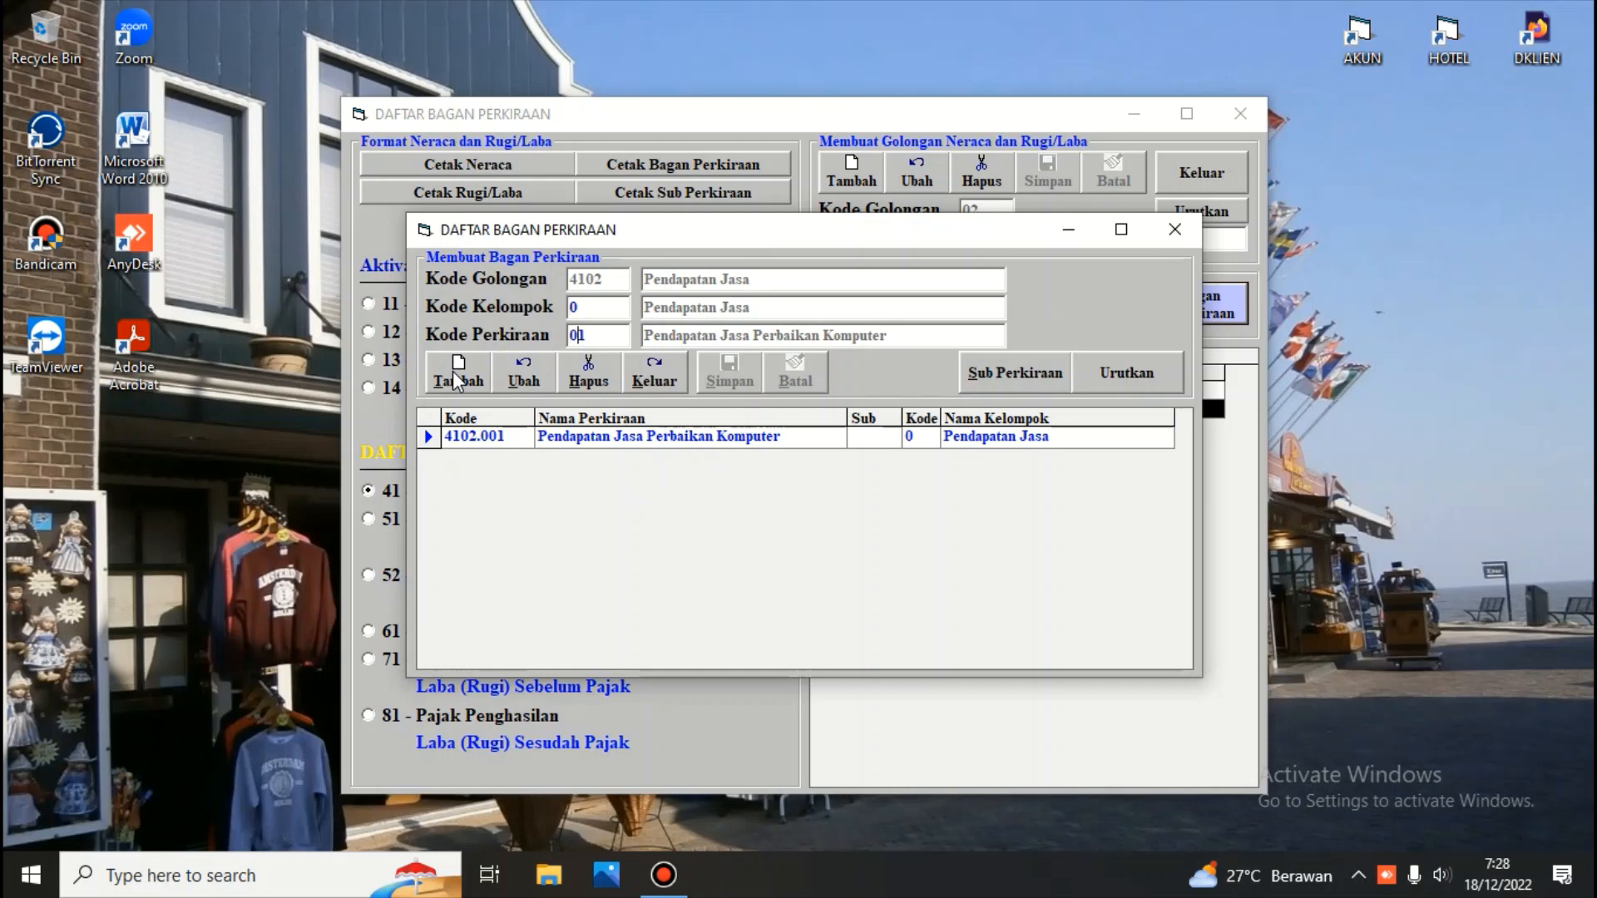
key("BackSpace")
type("2")
key("Return")
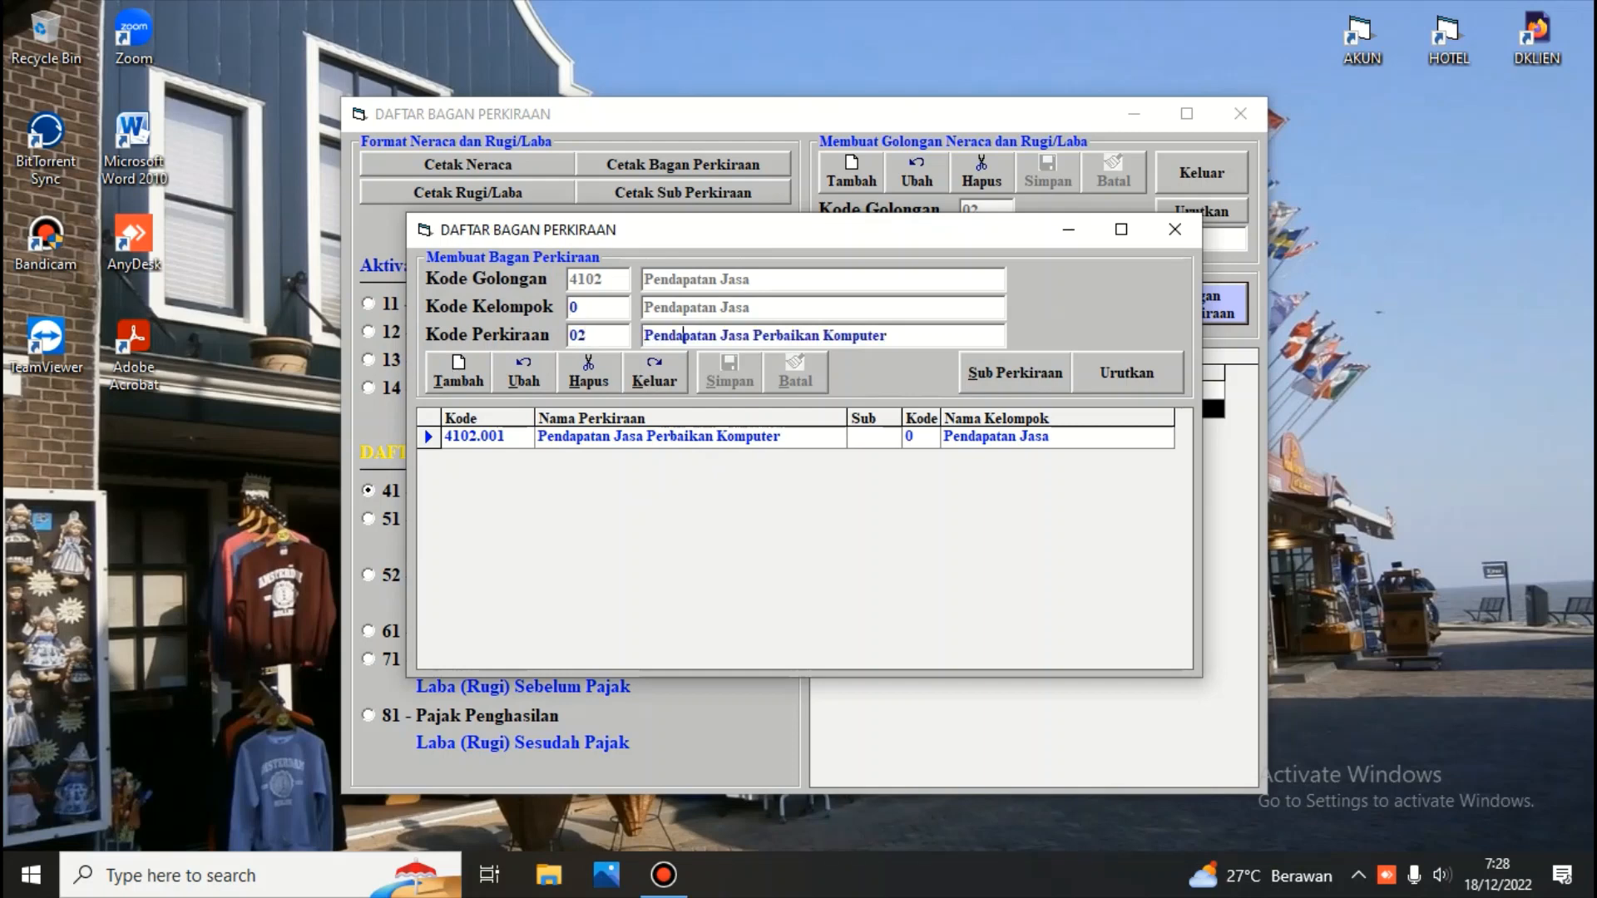
Name the new account Pendapatan Jasa Perbaikan Lain lain and save it
key("BackSpace")
key("BackSpace")
key("BackSpace")
key("BackSpace")
key("BackSpace")
key("BackSpace")
key("BackSpace")
key("BackSpace")
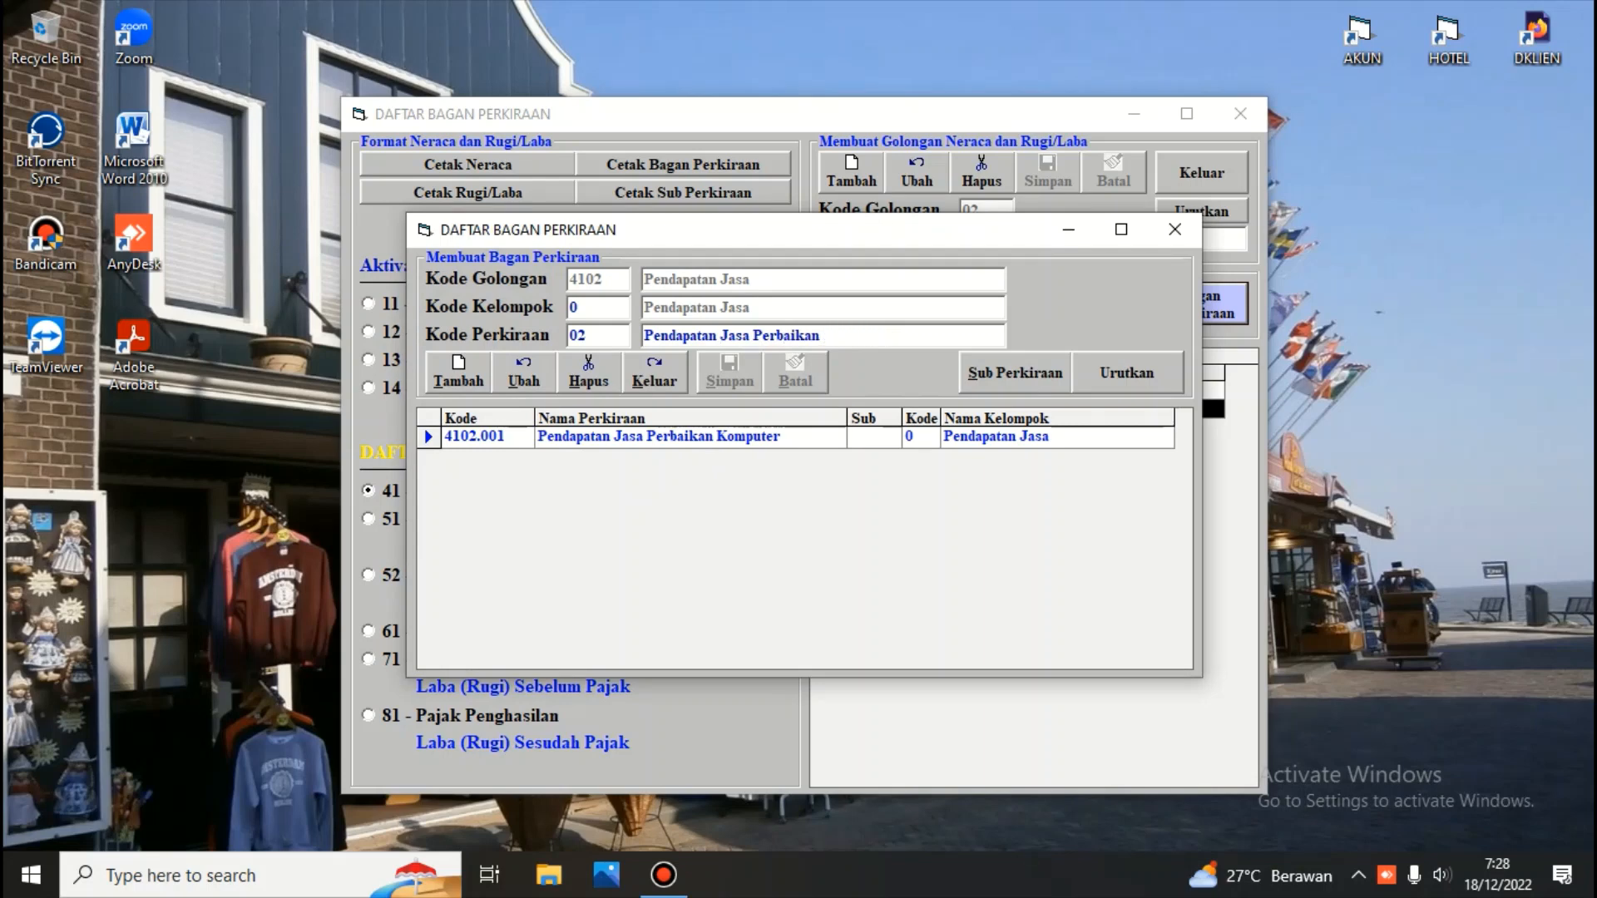
type("Lain lain")
key("Return")
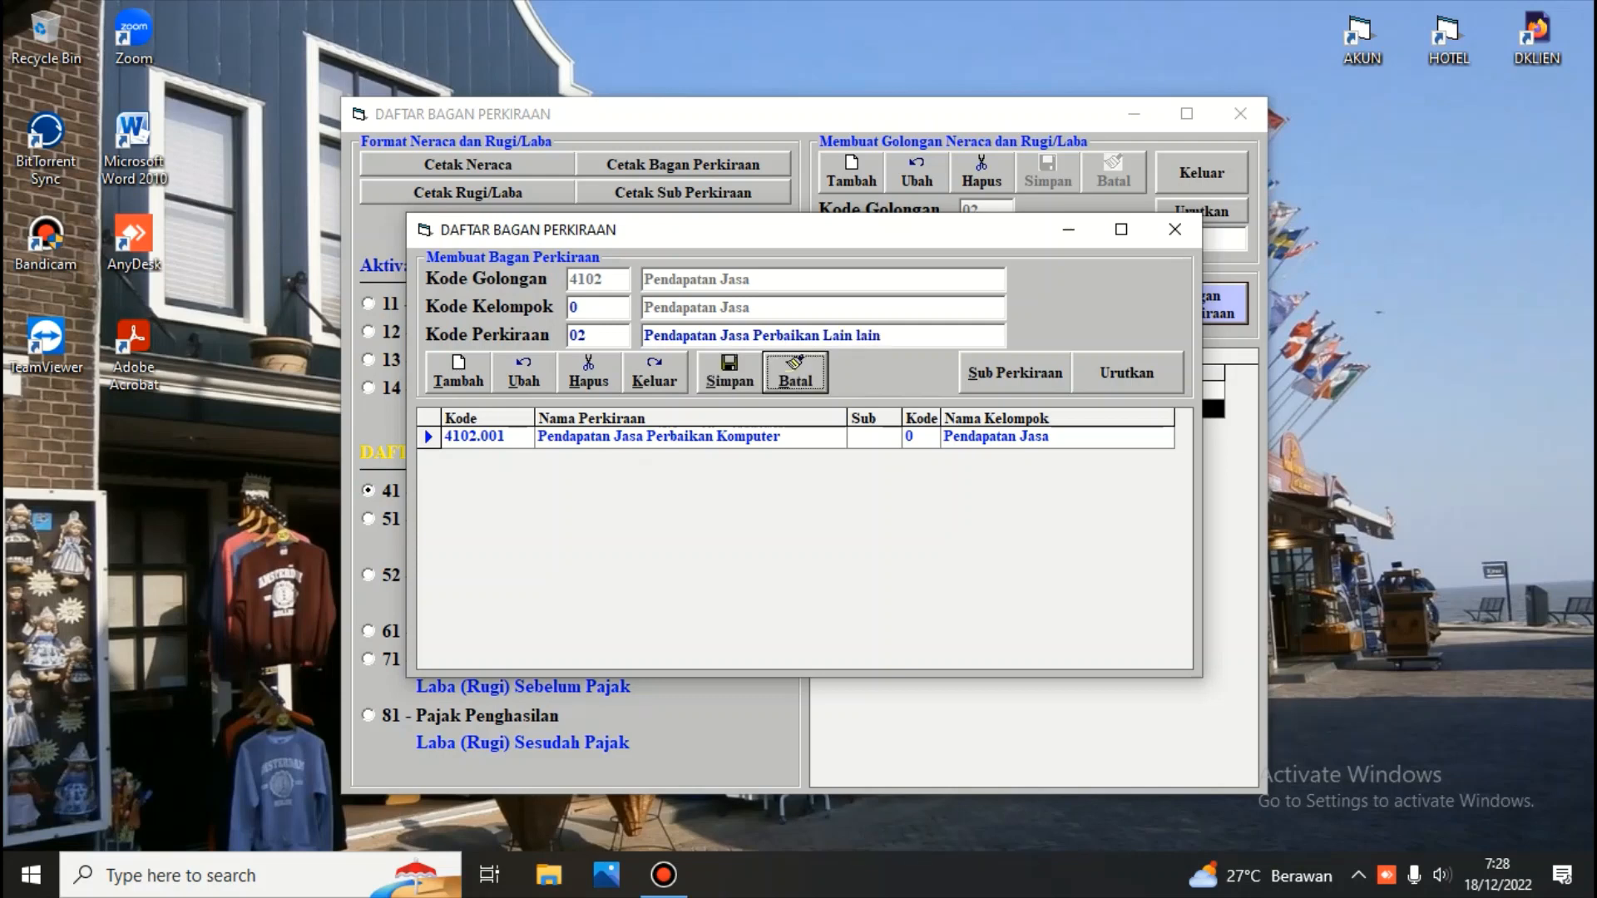
left_click(718, 364)
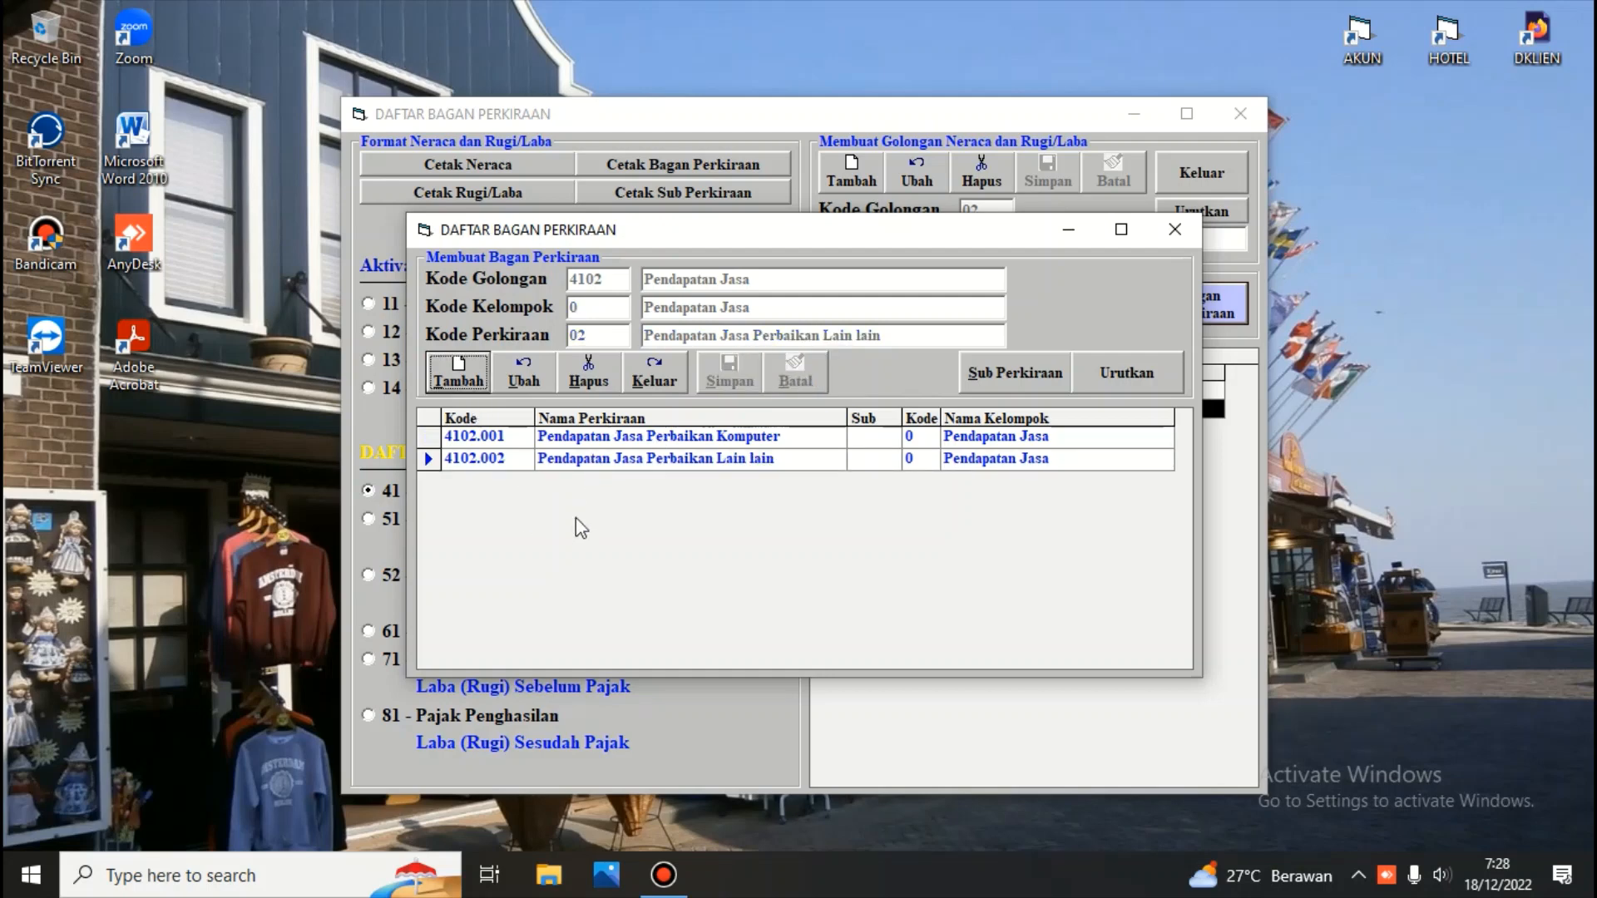
Delete account 4102.002 Pendapatan Jasa Perbaikan Lain lain and close the accounts window
left_click(429, 459)
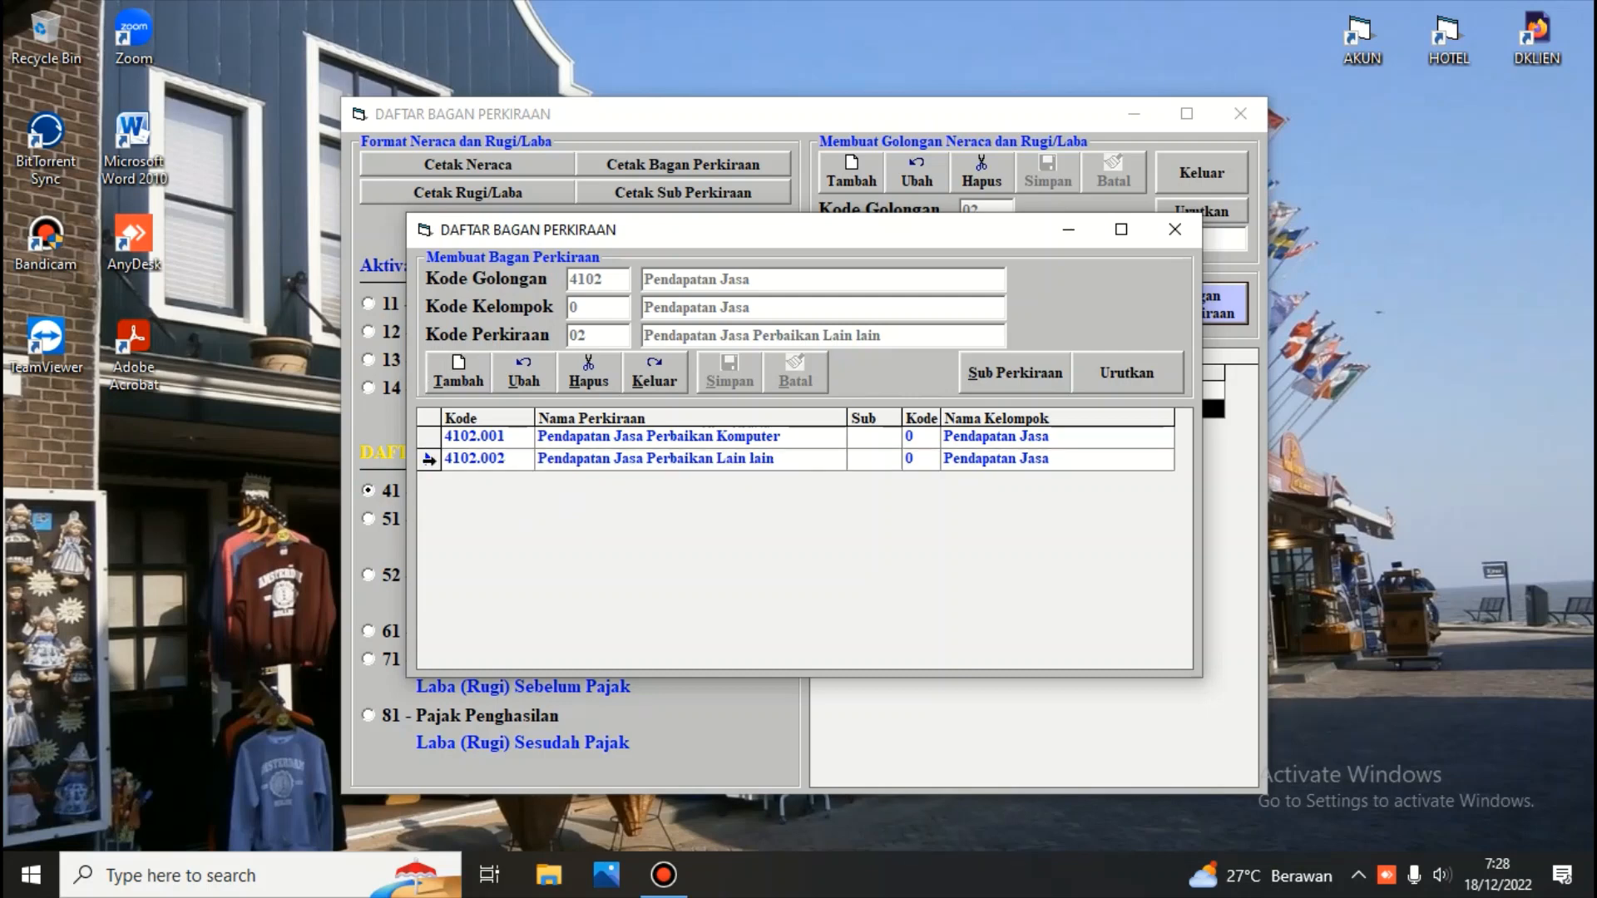
left_click(429, 459)
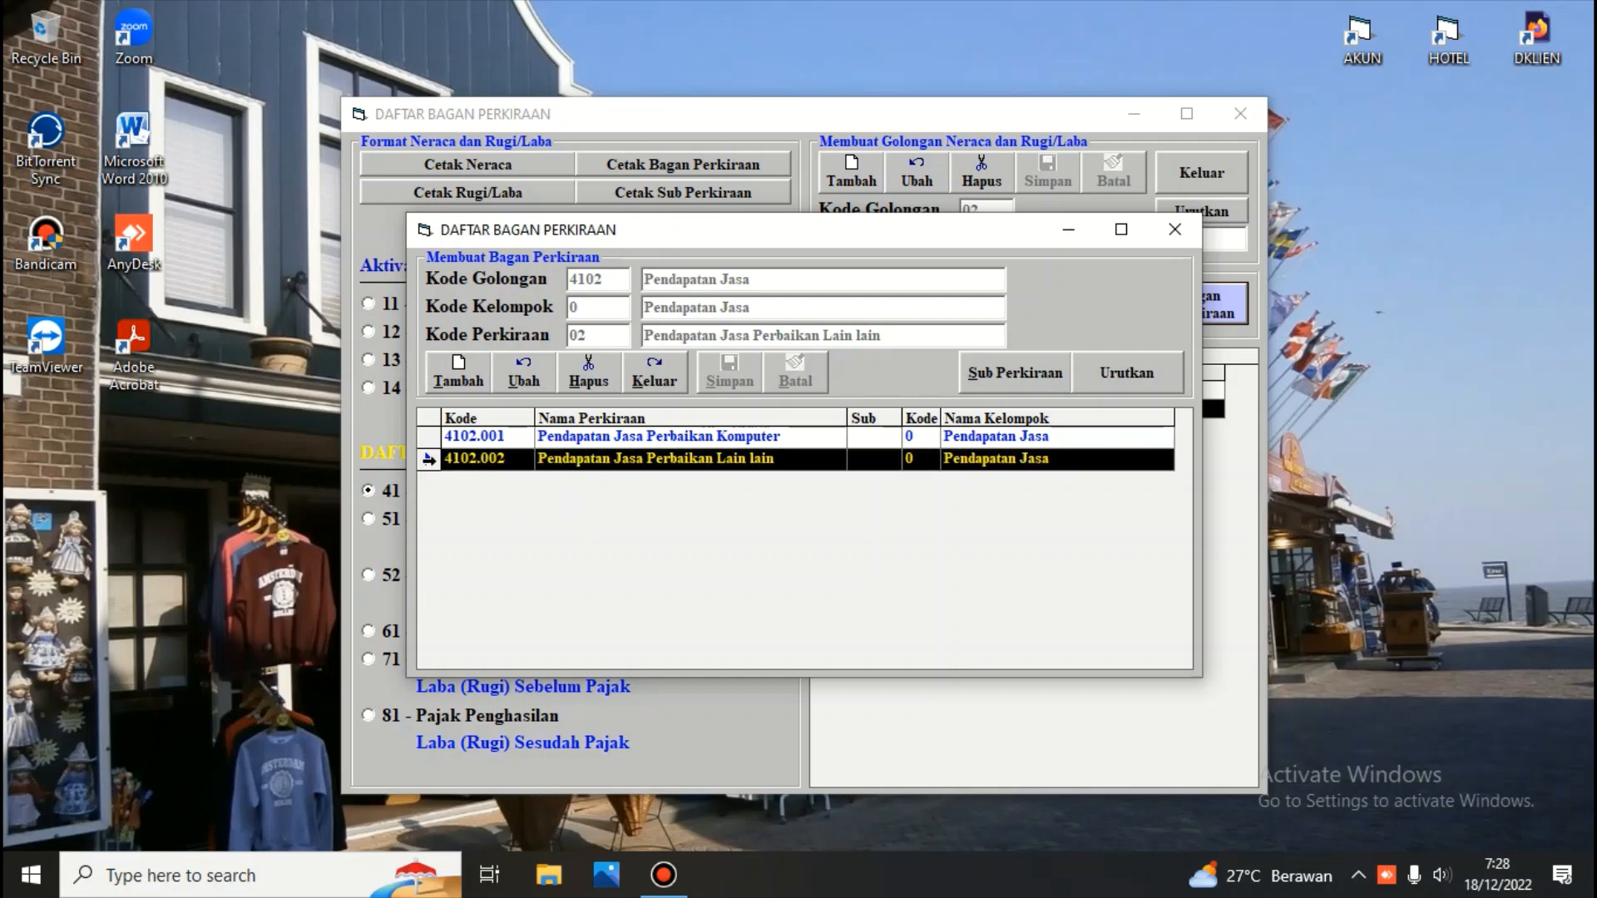
left_click(581, 369)
left_click(780, 503)
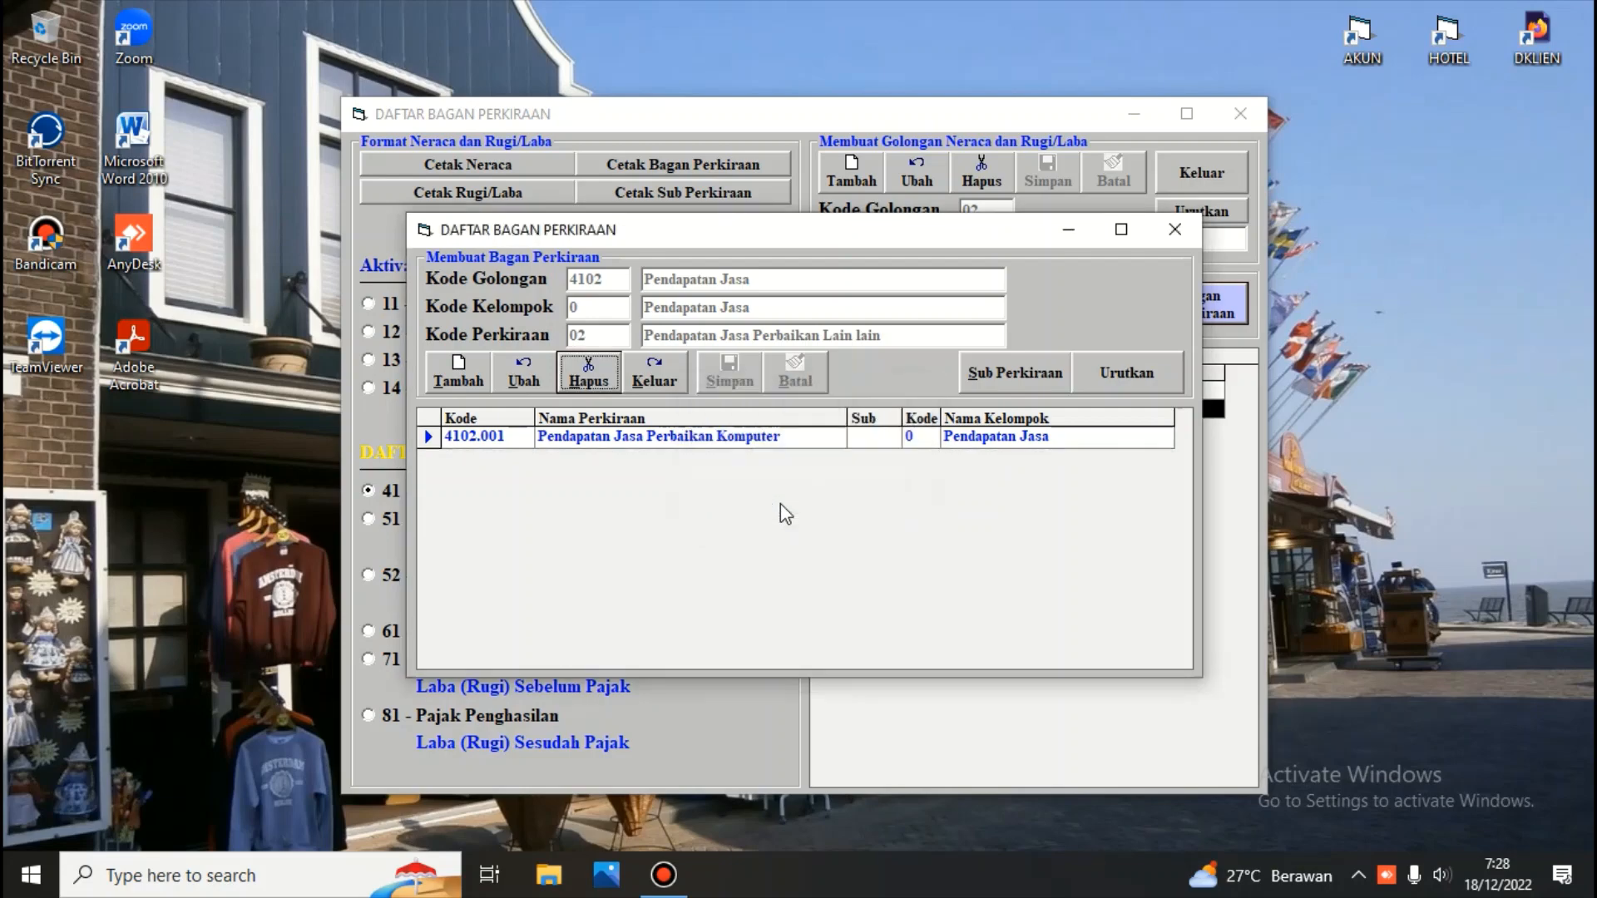
left_click(661, 363)
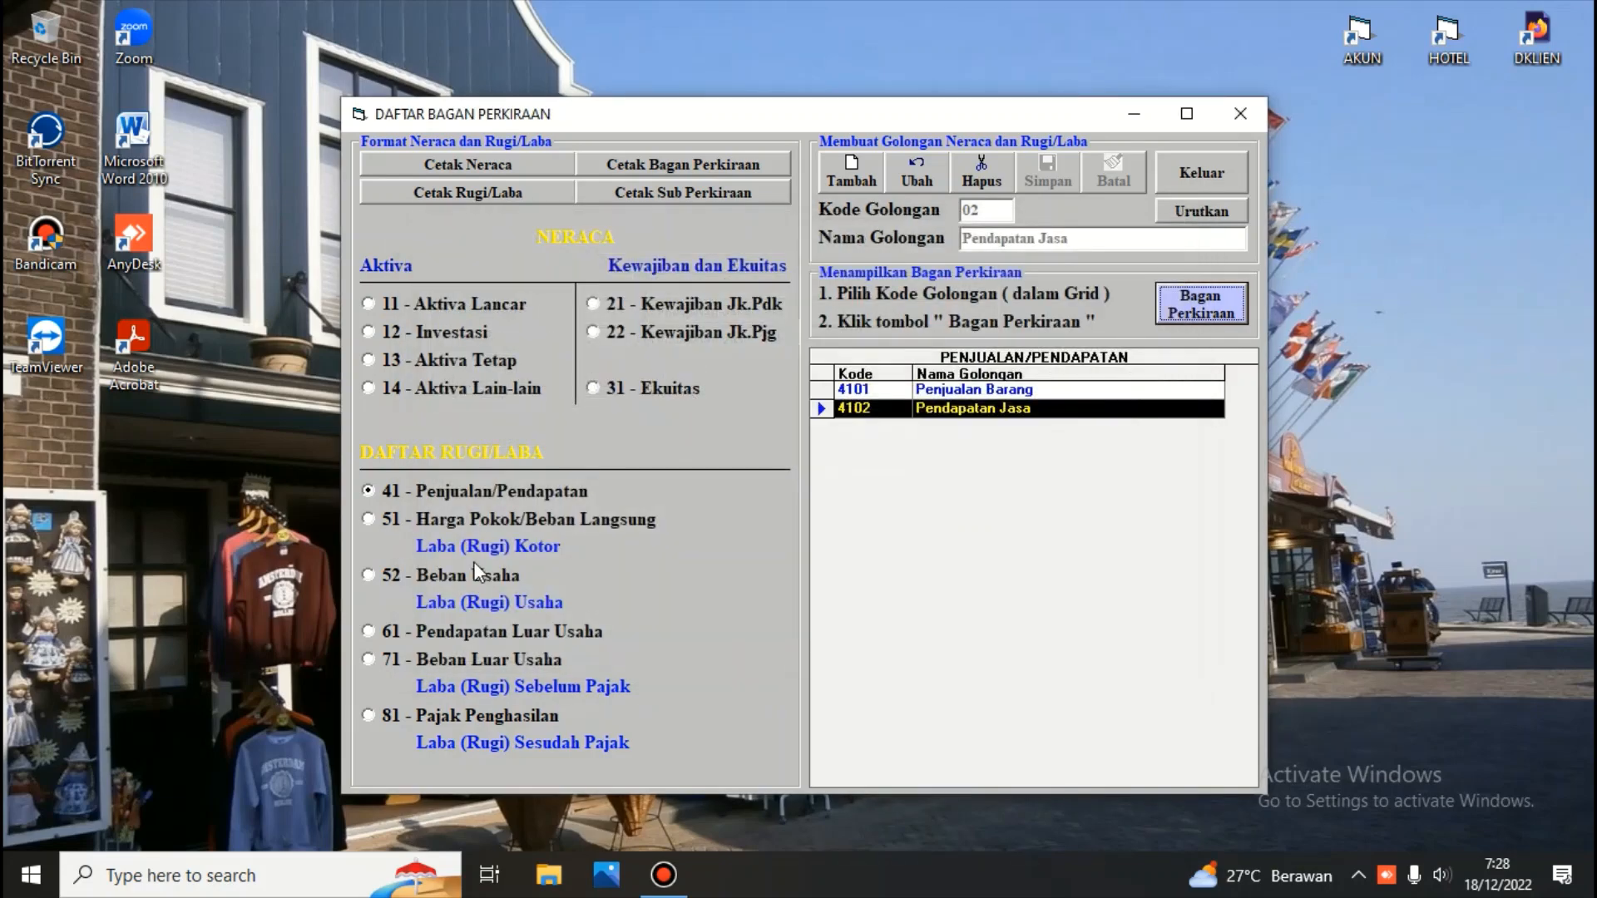
Open and close the account list of group 5202 Beban Administrasi dan Umum under Beban Usaha
left_click(370, 579)
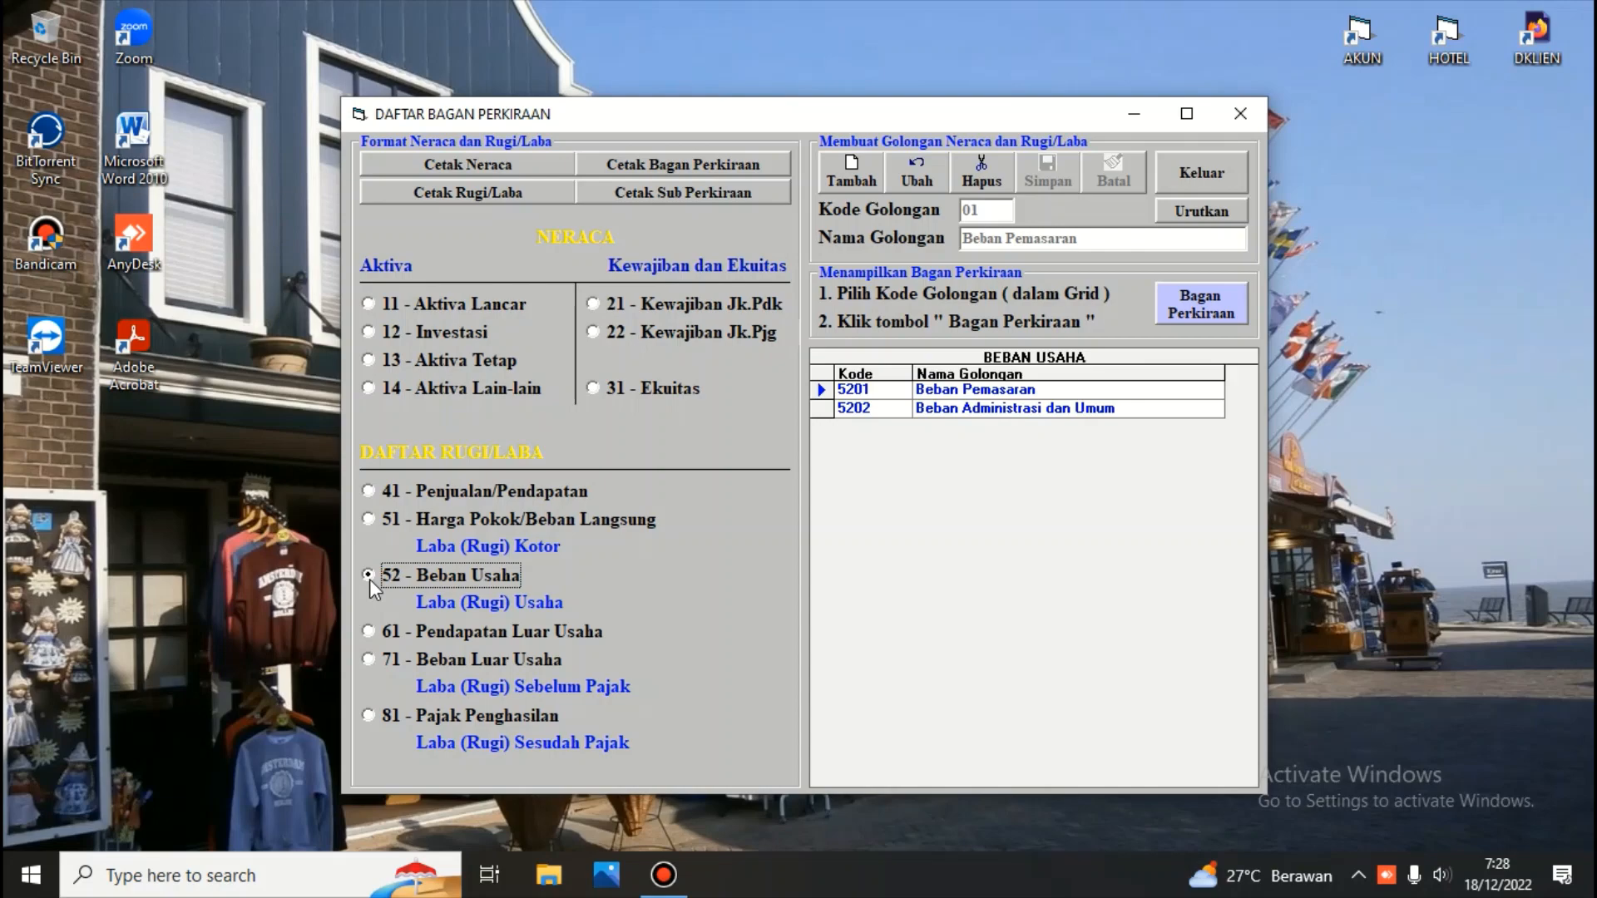
left_click(845, 408)
left_click(1211, 304)
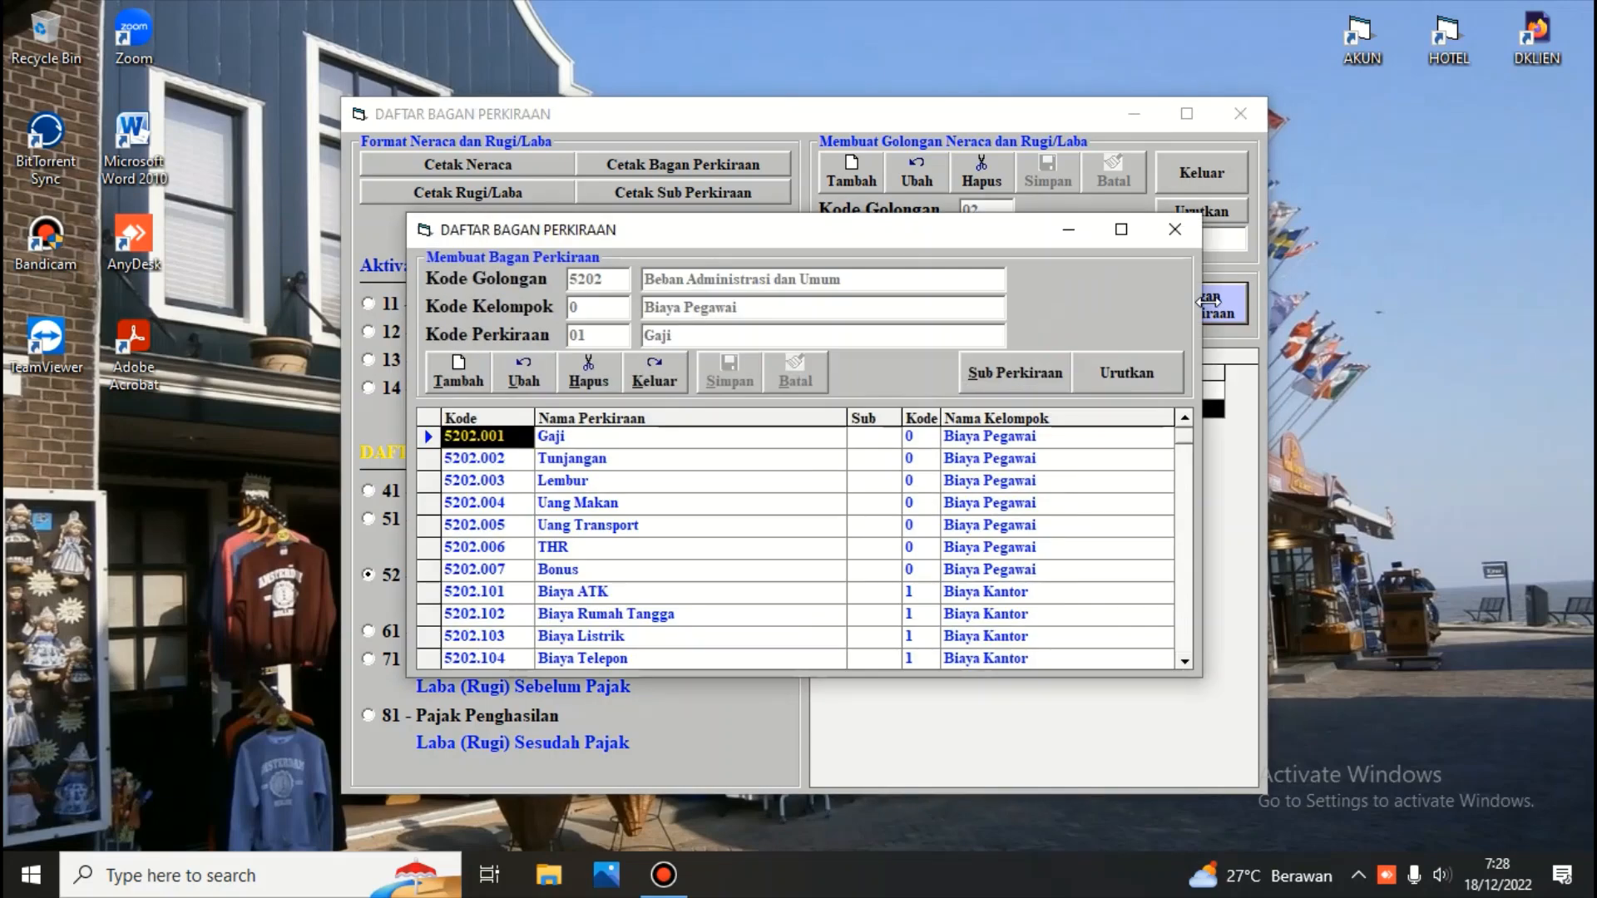
left_click(656, 374)
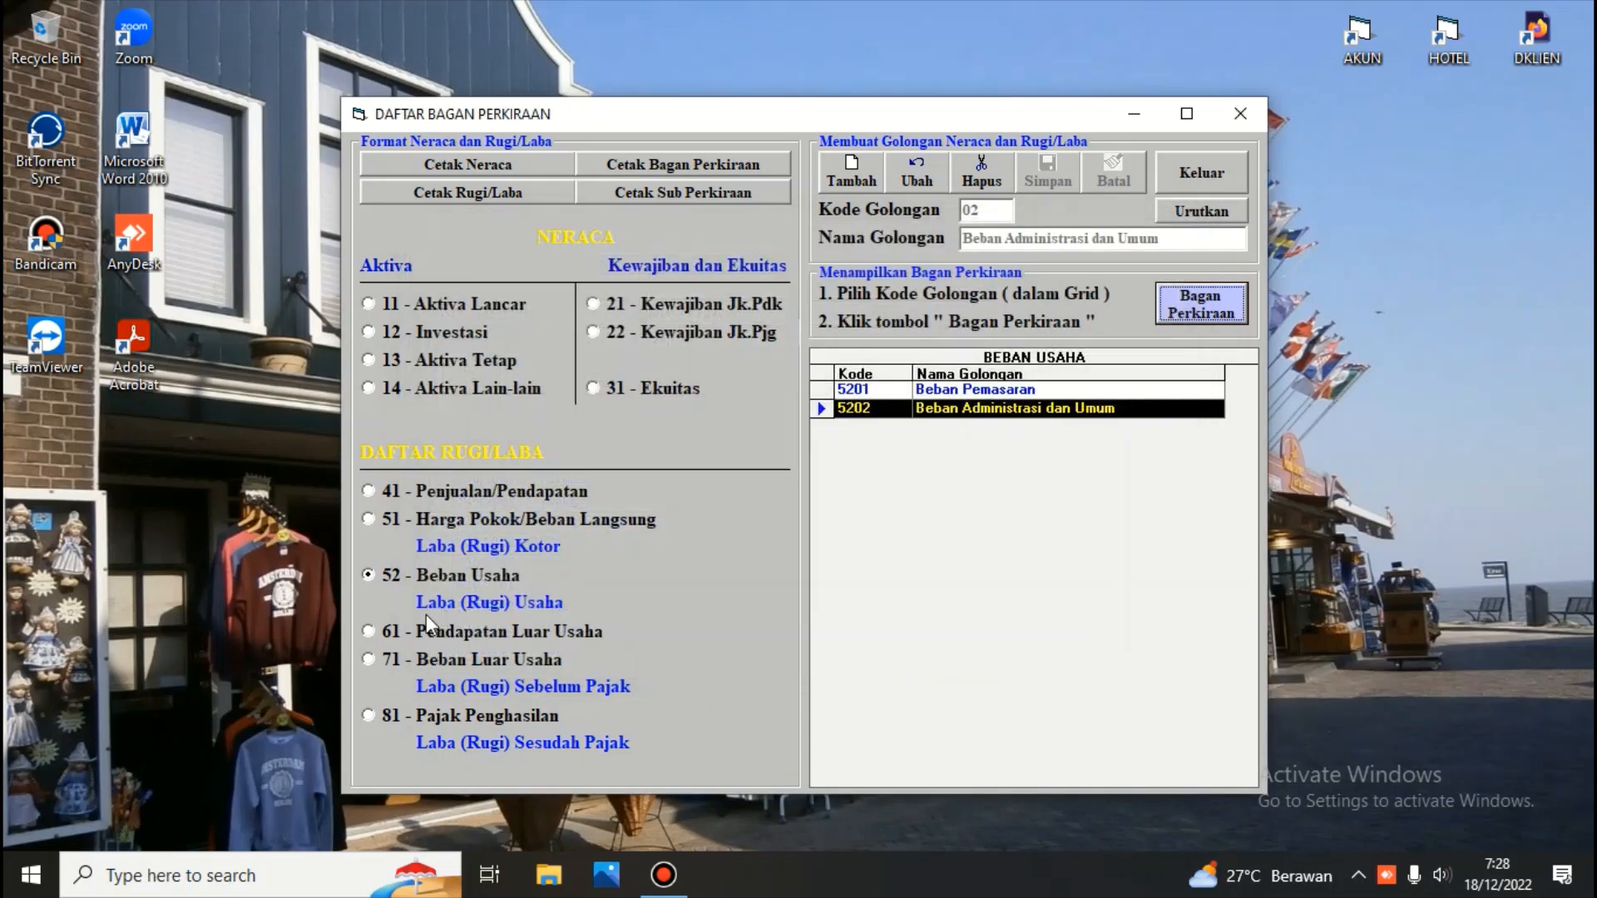
Open and close the account list of group 7101 Biaya Bunga Pinjaman under Beban Luar Usaha
left_click(367, 660)
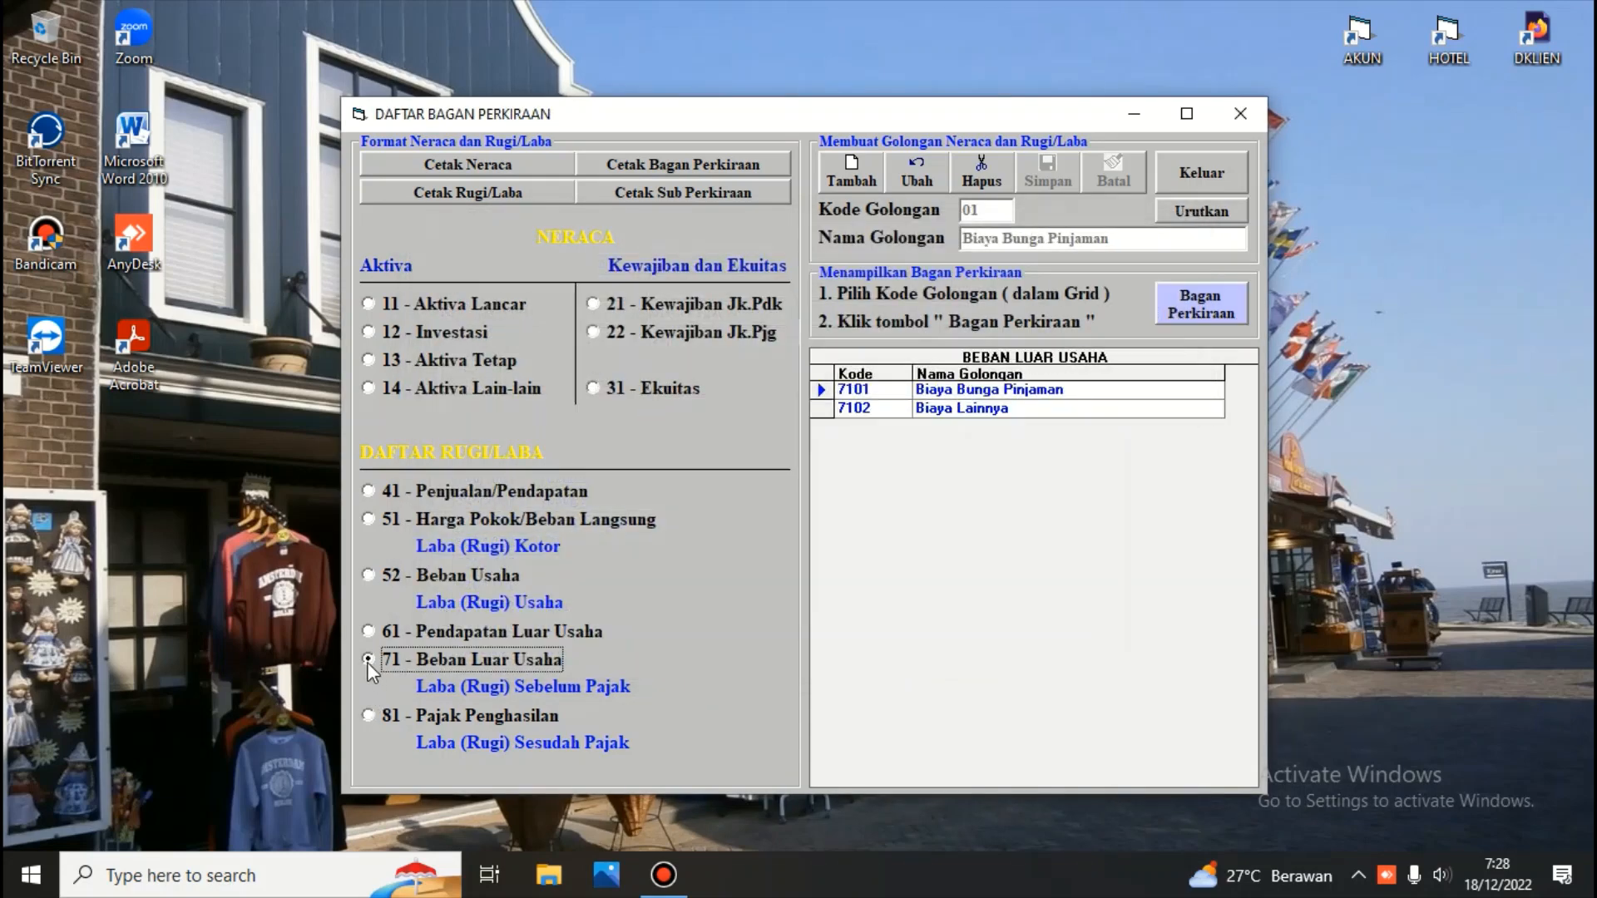
left_click(824, 390)
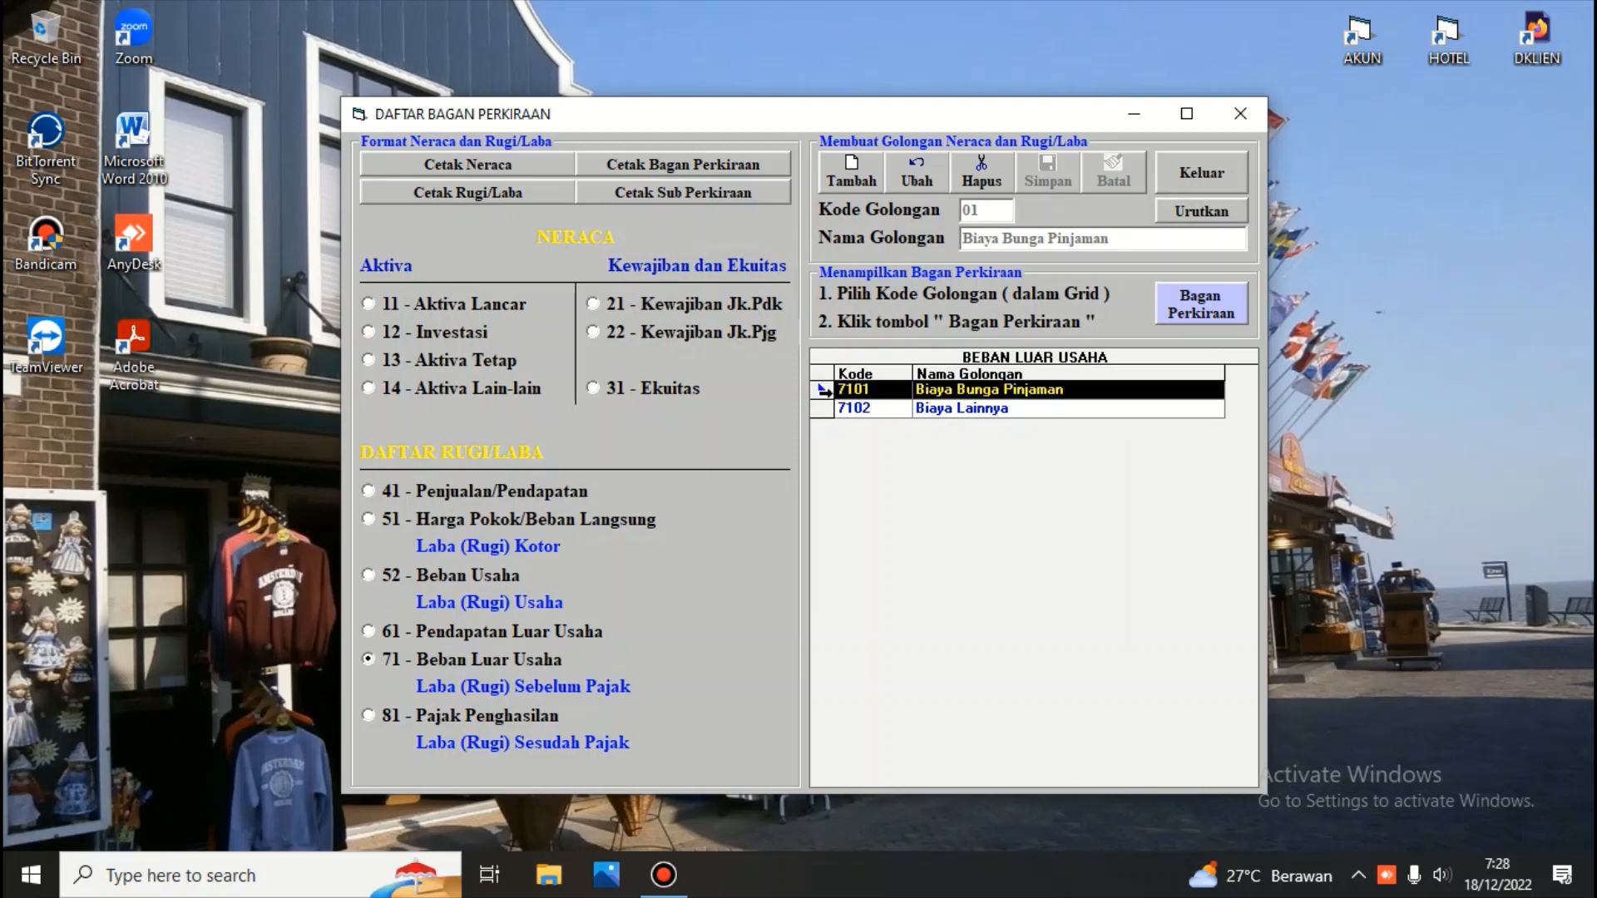
left_click(1192, 306)
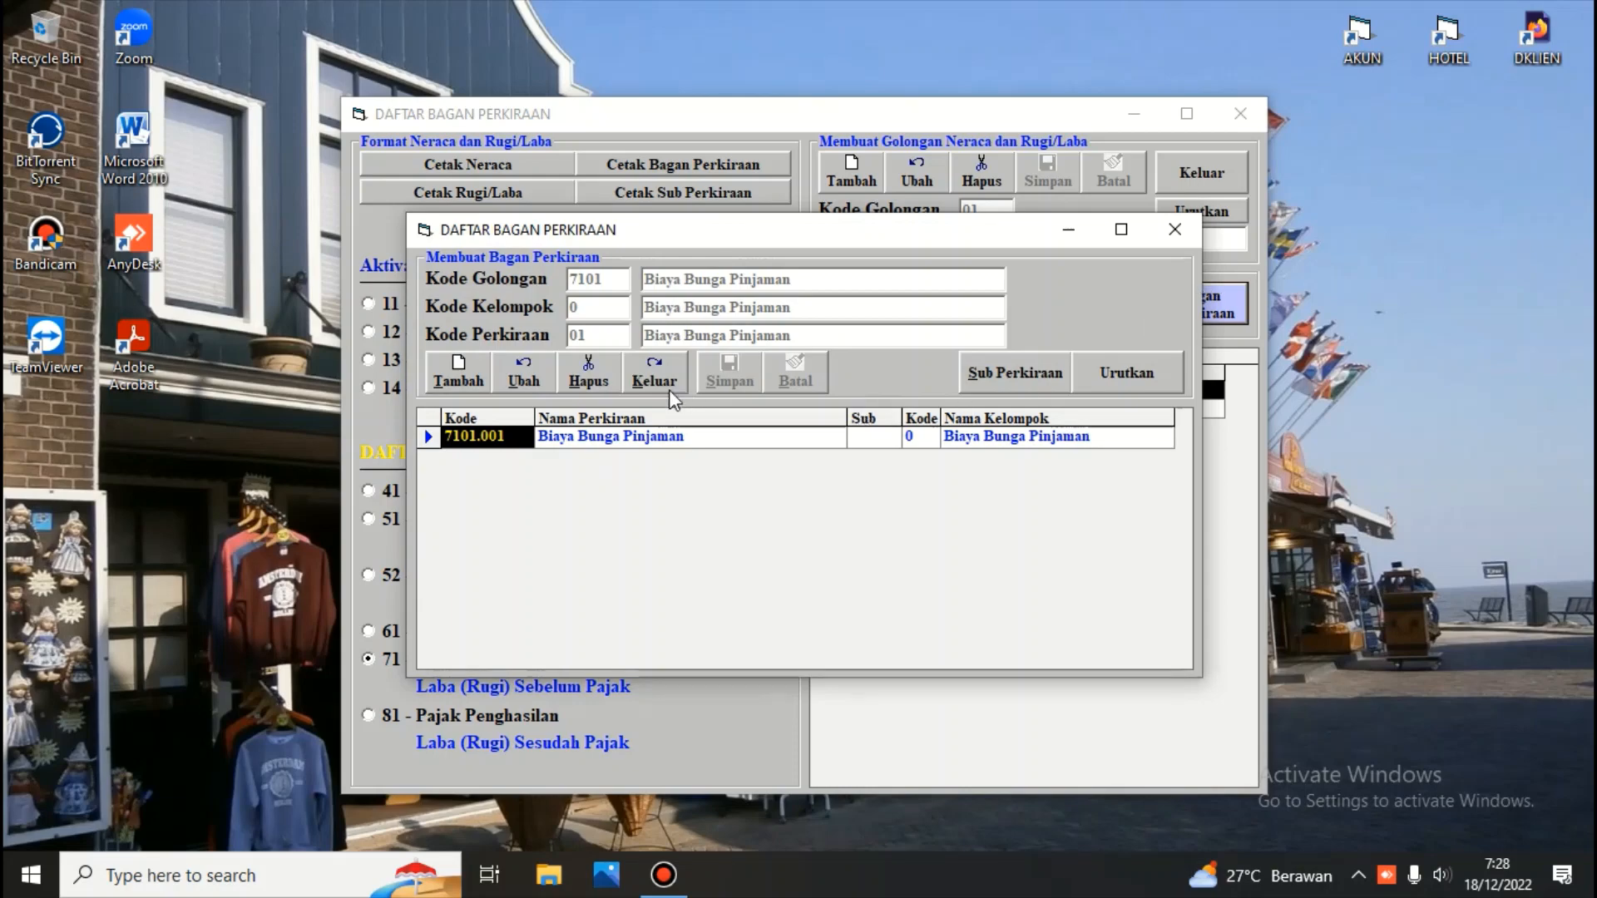
left_click(657, 372)
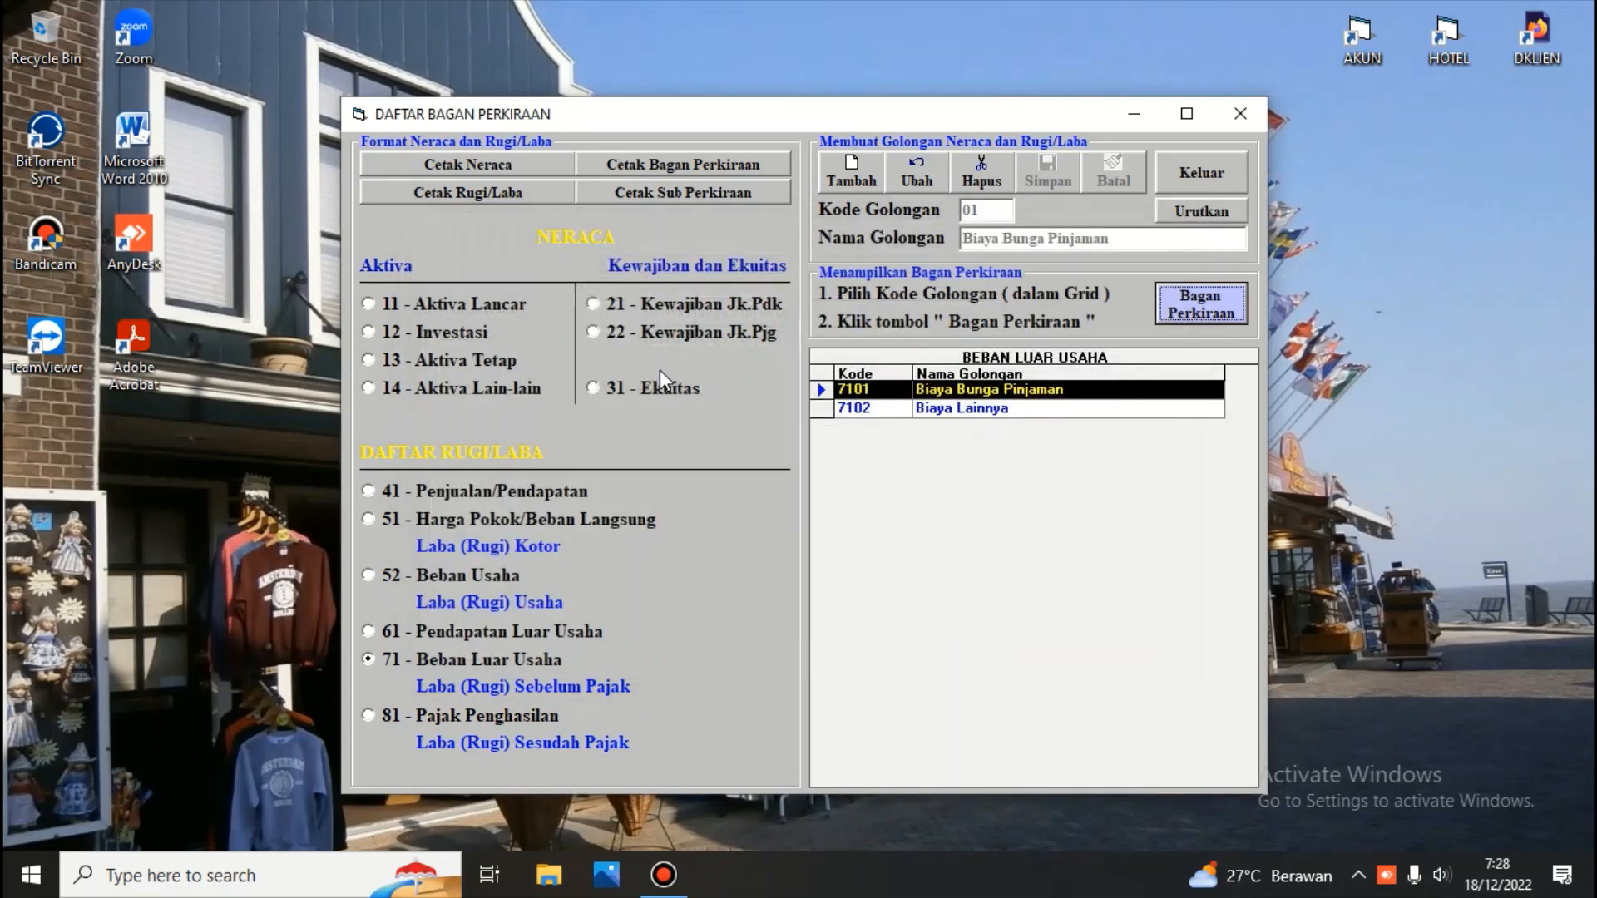
Open the special accounts window from the general ledger and select account 1101.103 Bank BCA rekening no : 03a, then close it
left_click(1213, 158)
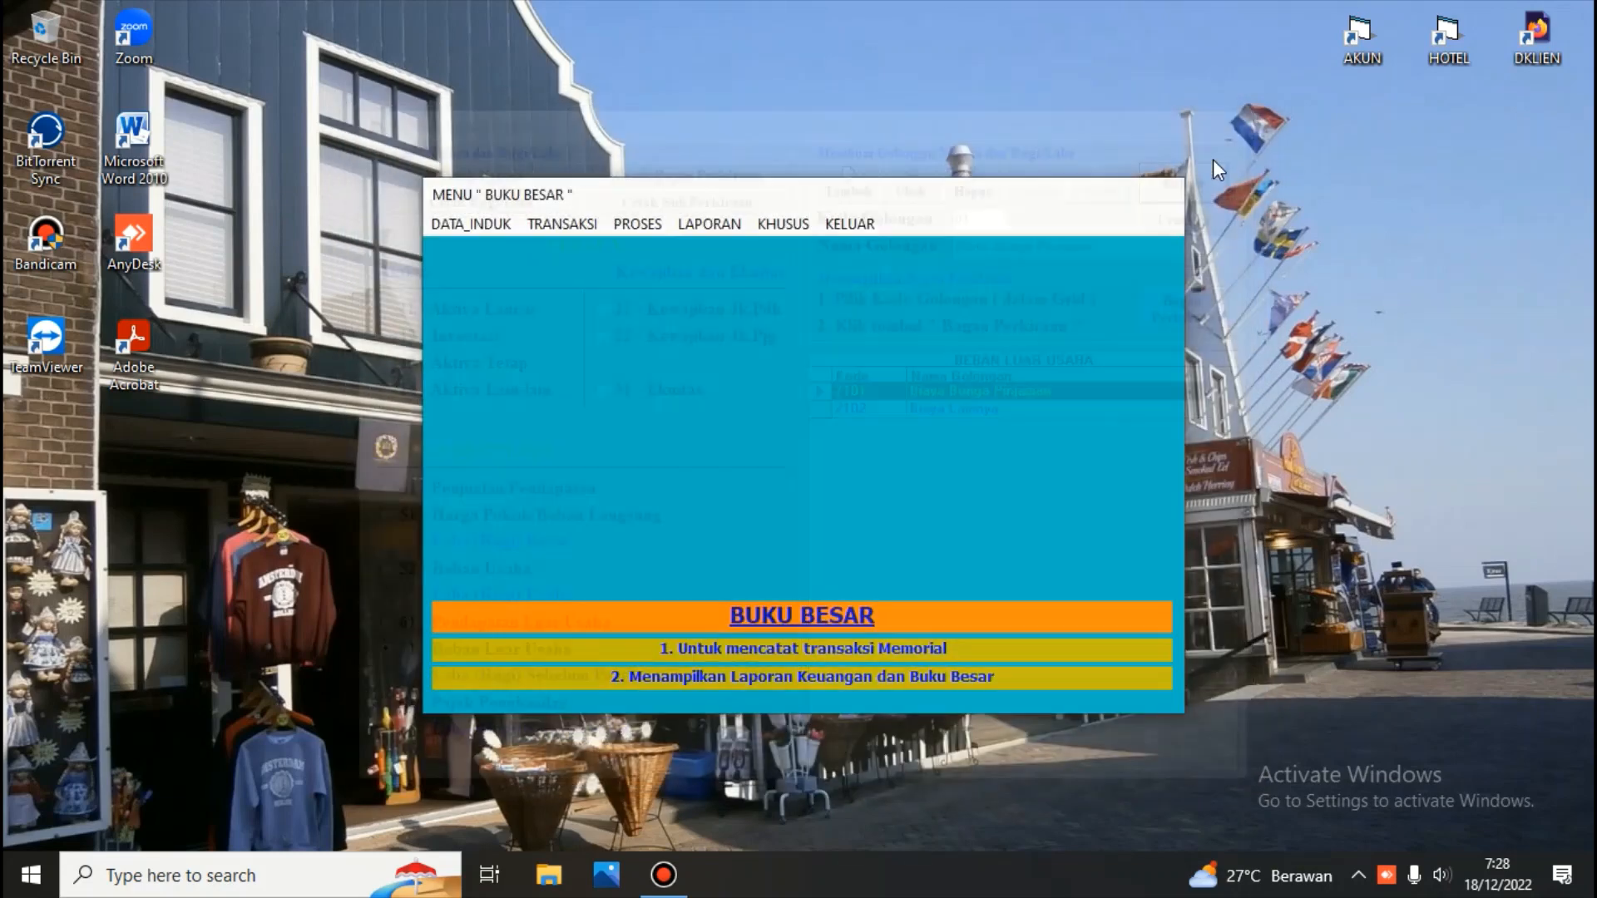
left_click(491, 225)
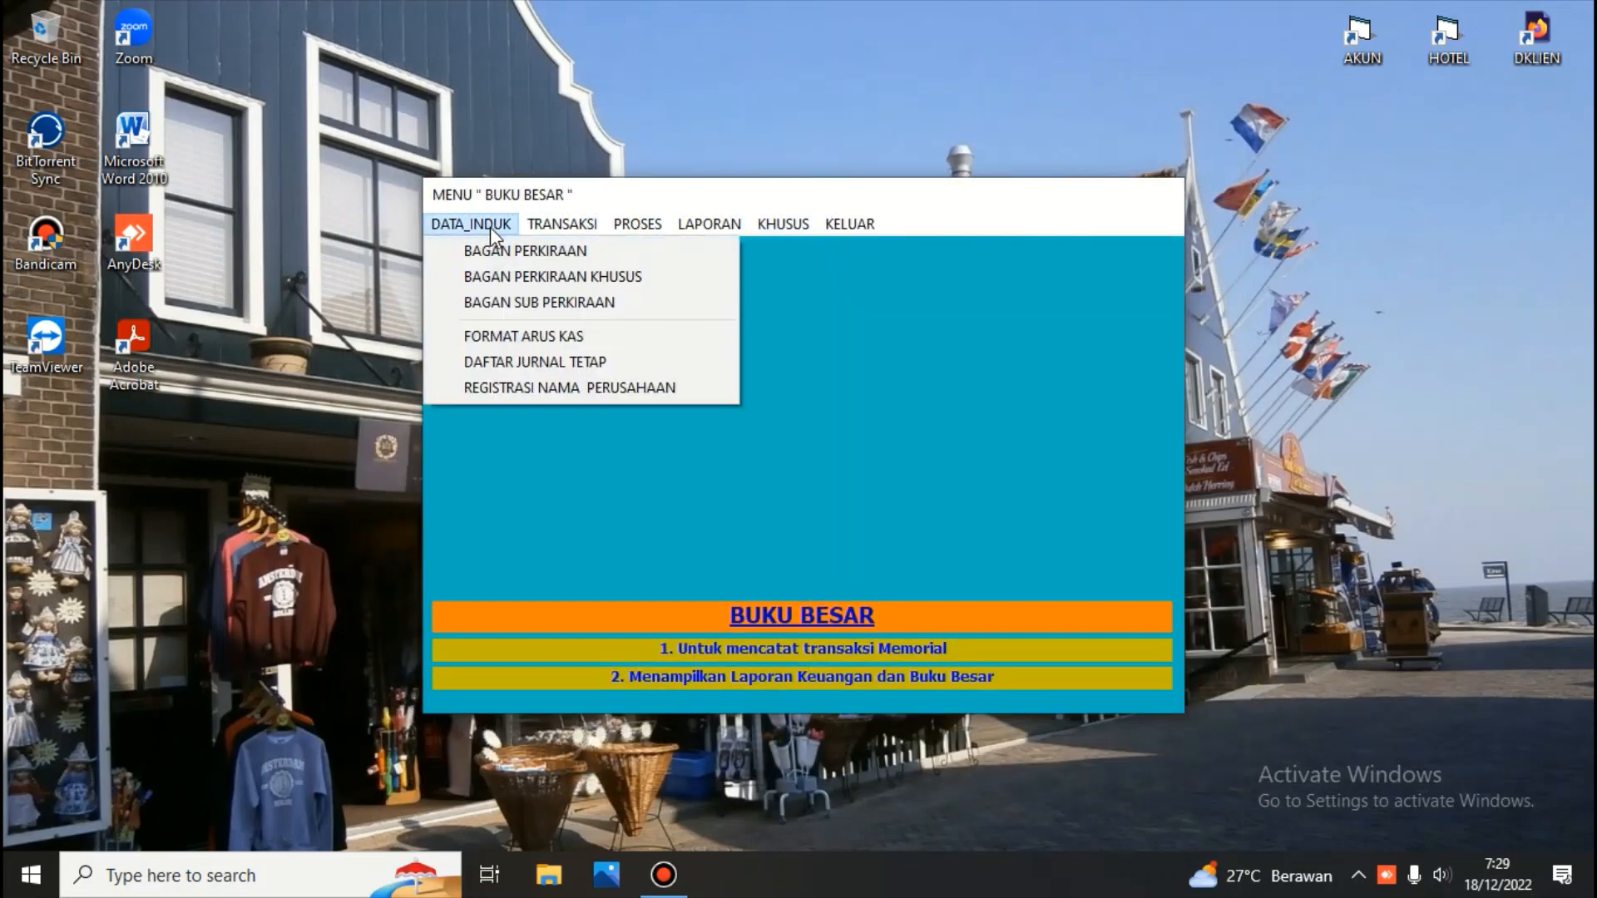
left_click(509, 277)
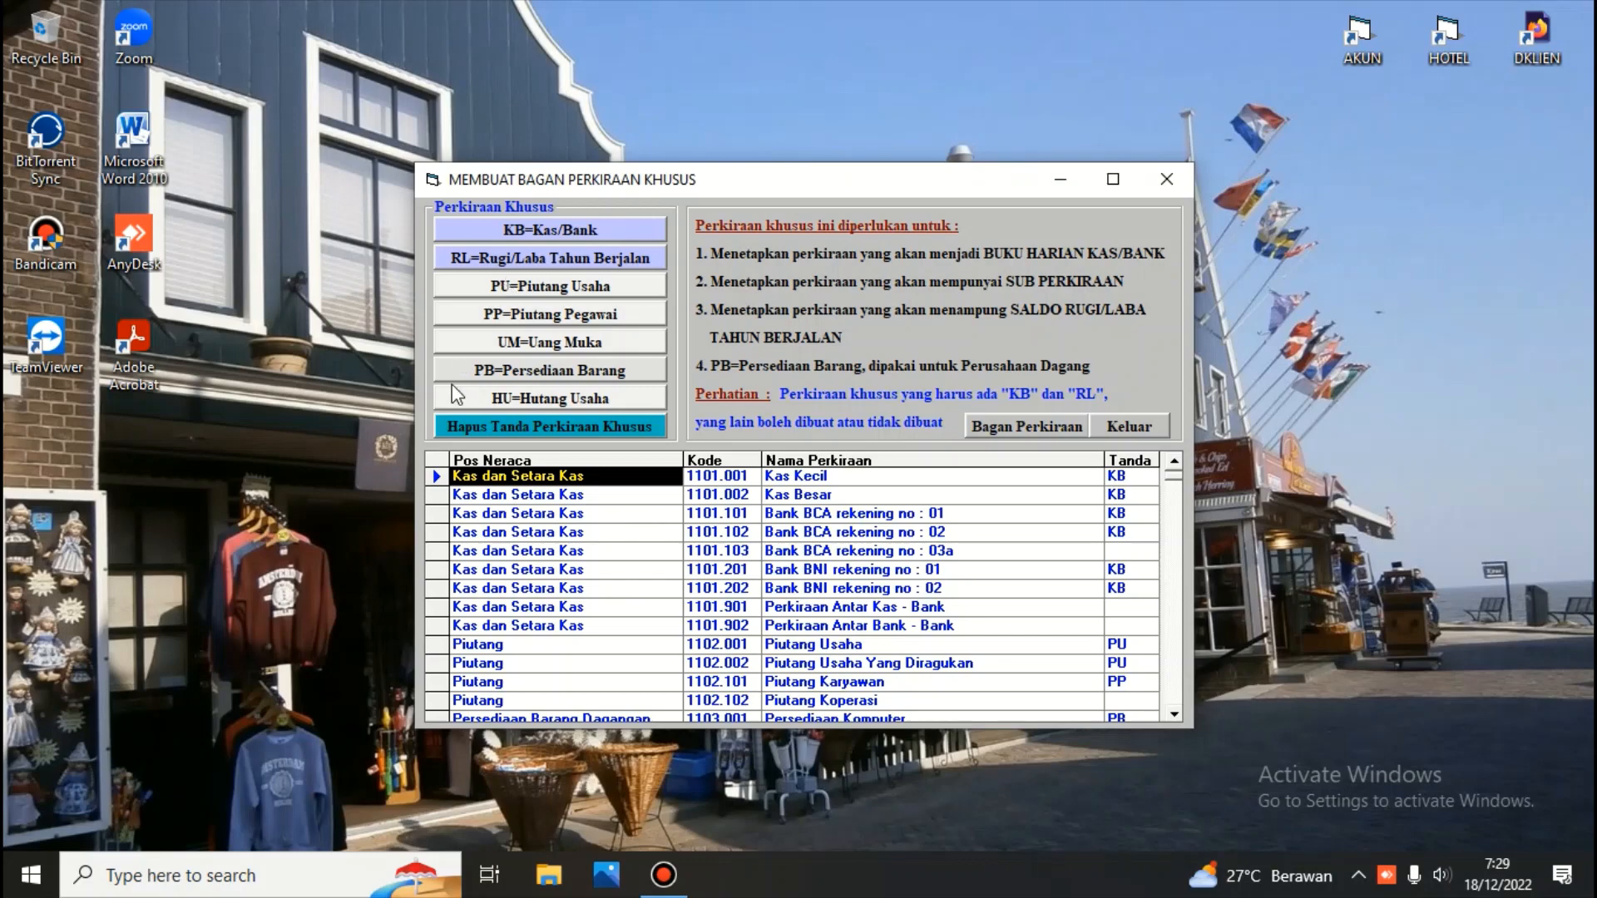
left_click(457, 551)
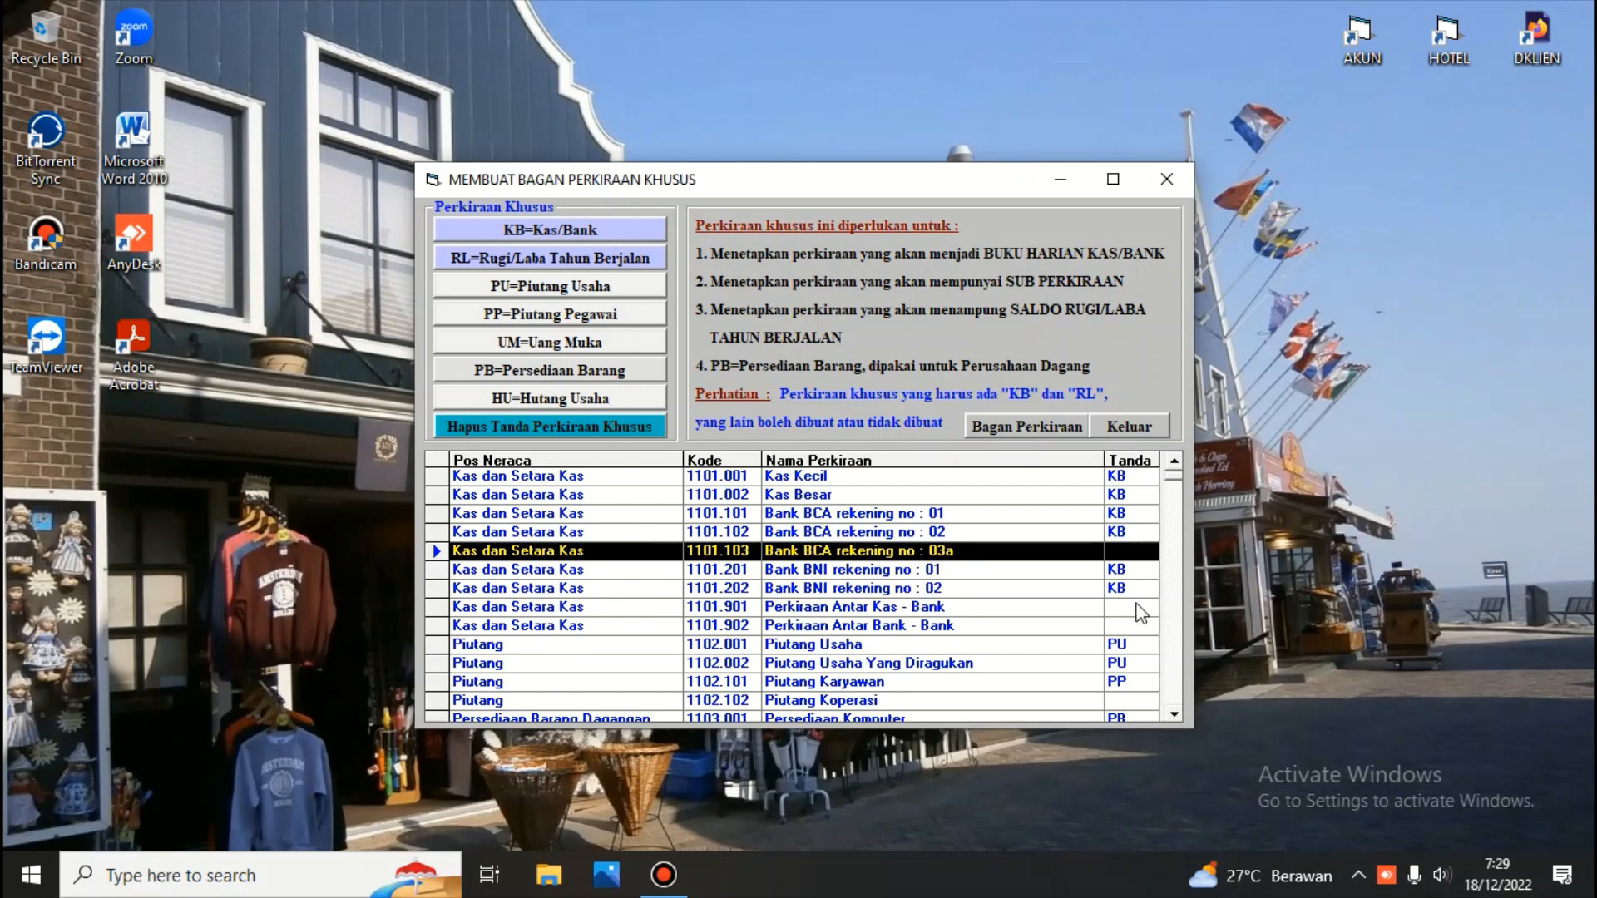
left_click(1128, 429)
Exit to the main menu and enter the Kas/Bank module with its password
left_click(832, 223)
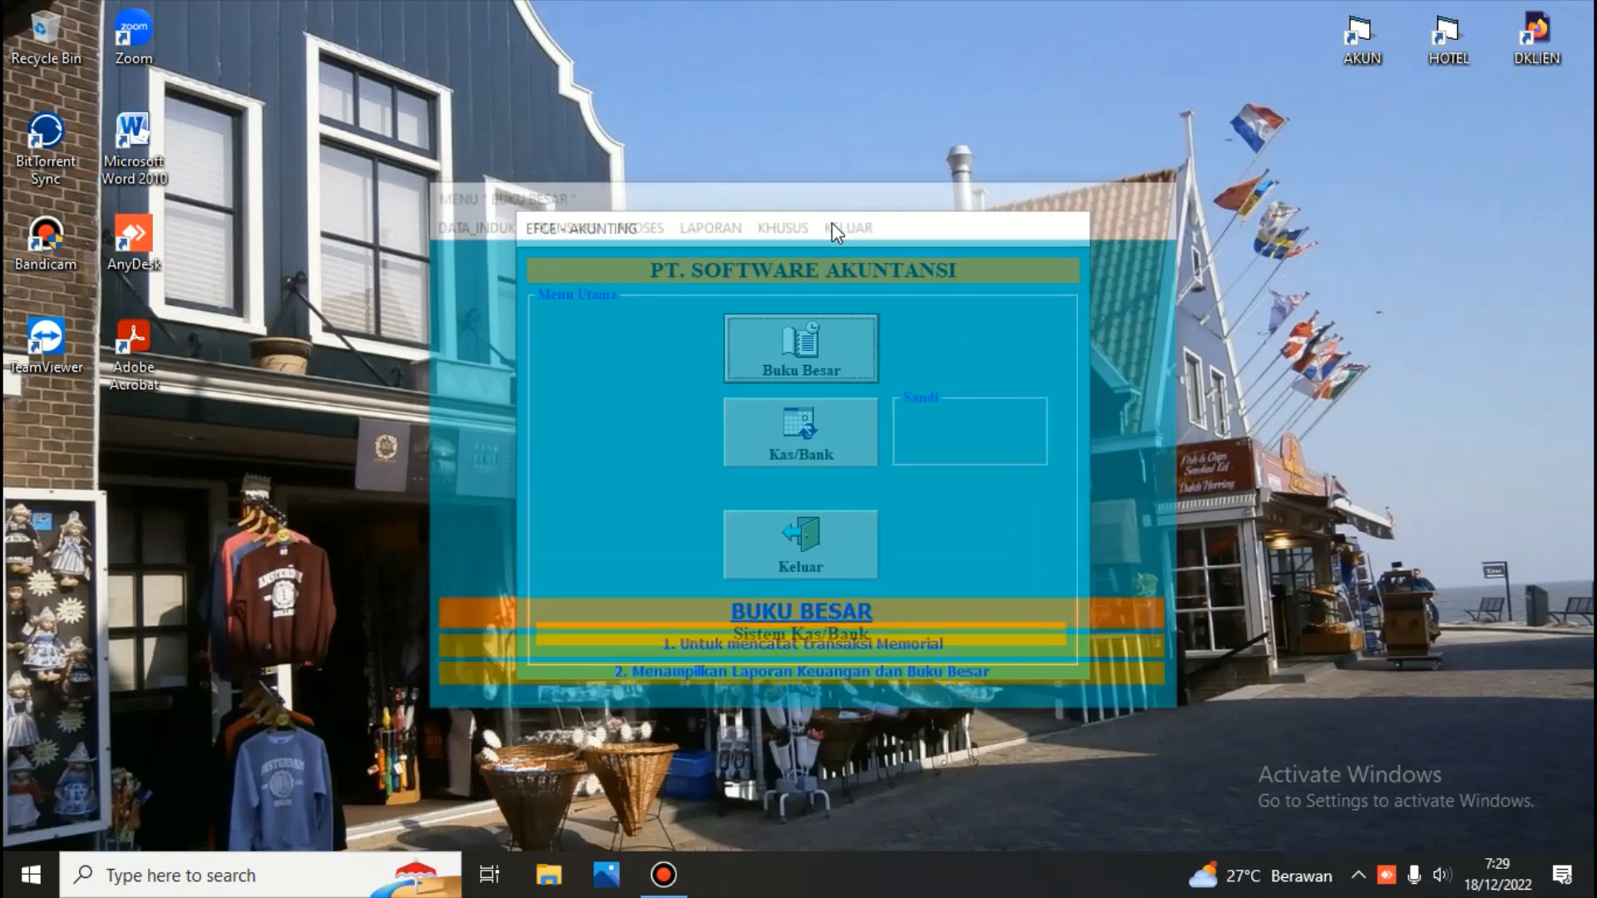
left_click(799, 426)
type("***")
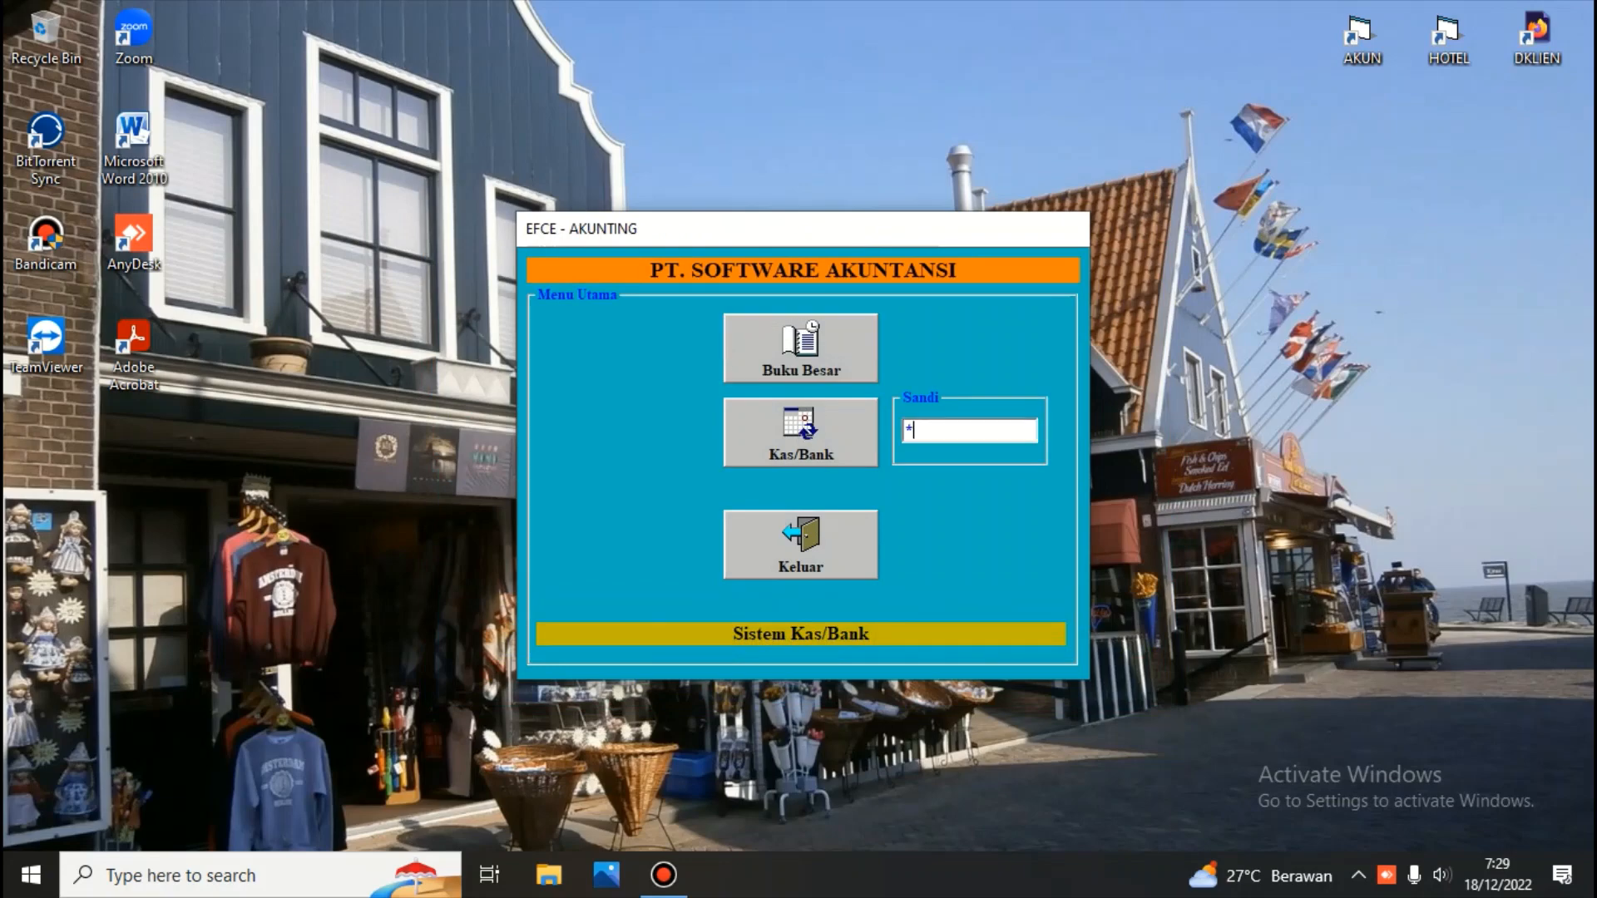
key("Return")
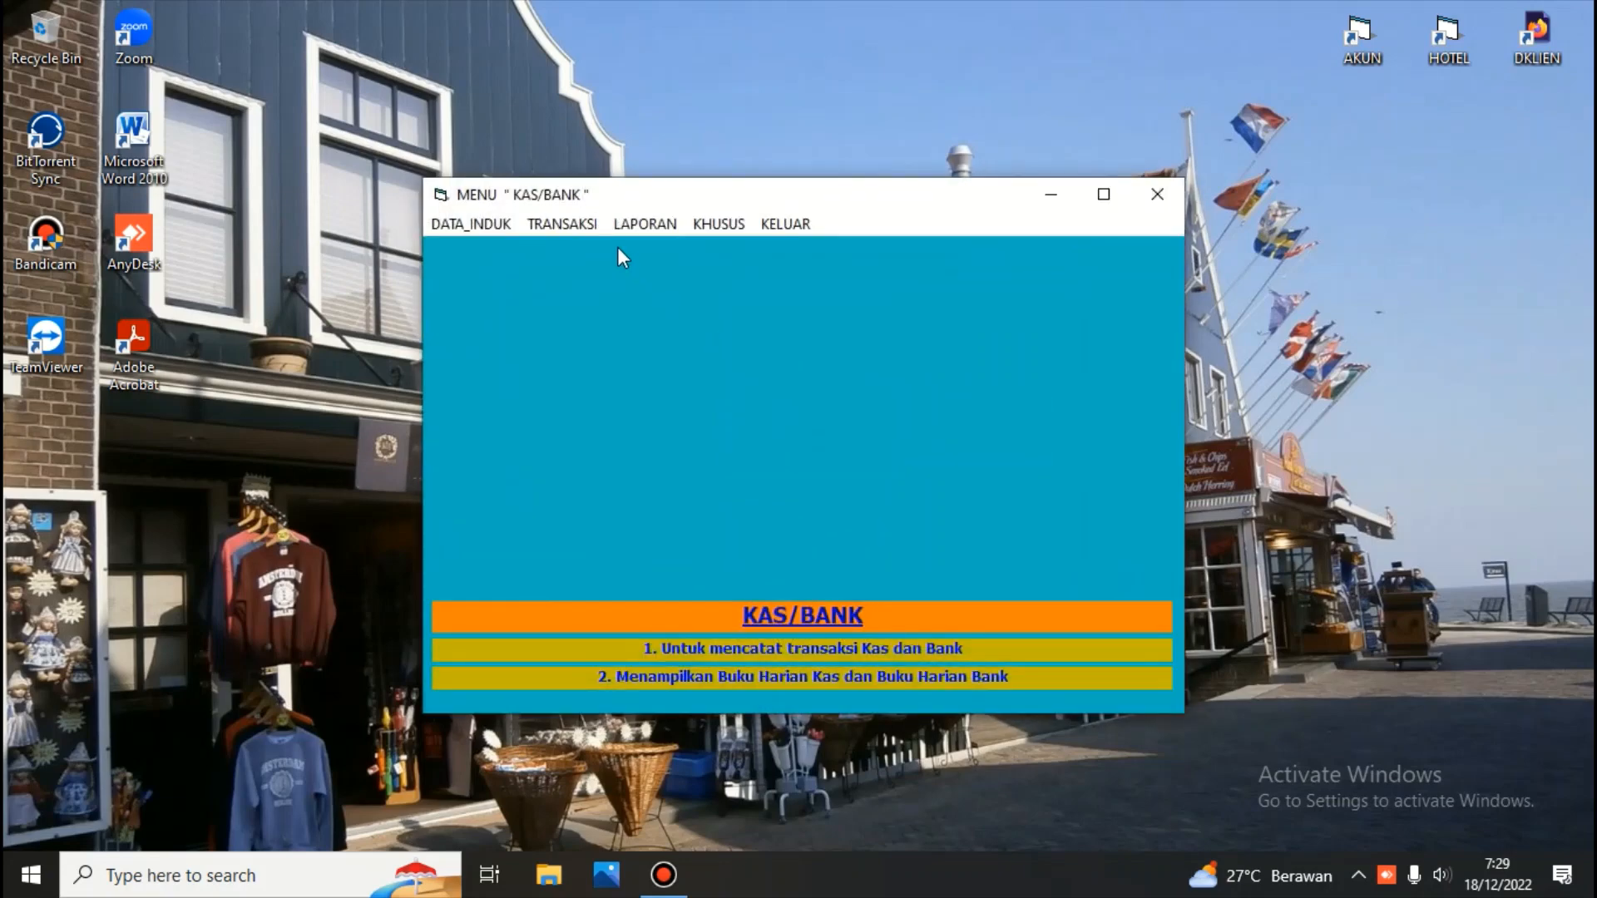
Open the cash and bank transaction recording window and close it again
left_click(574, 223)
left_click(585, 248)
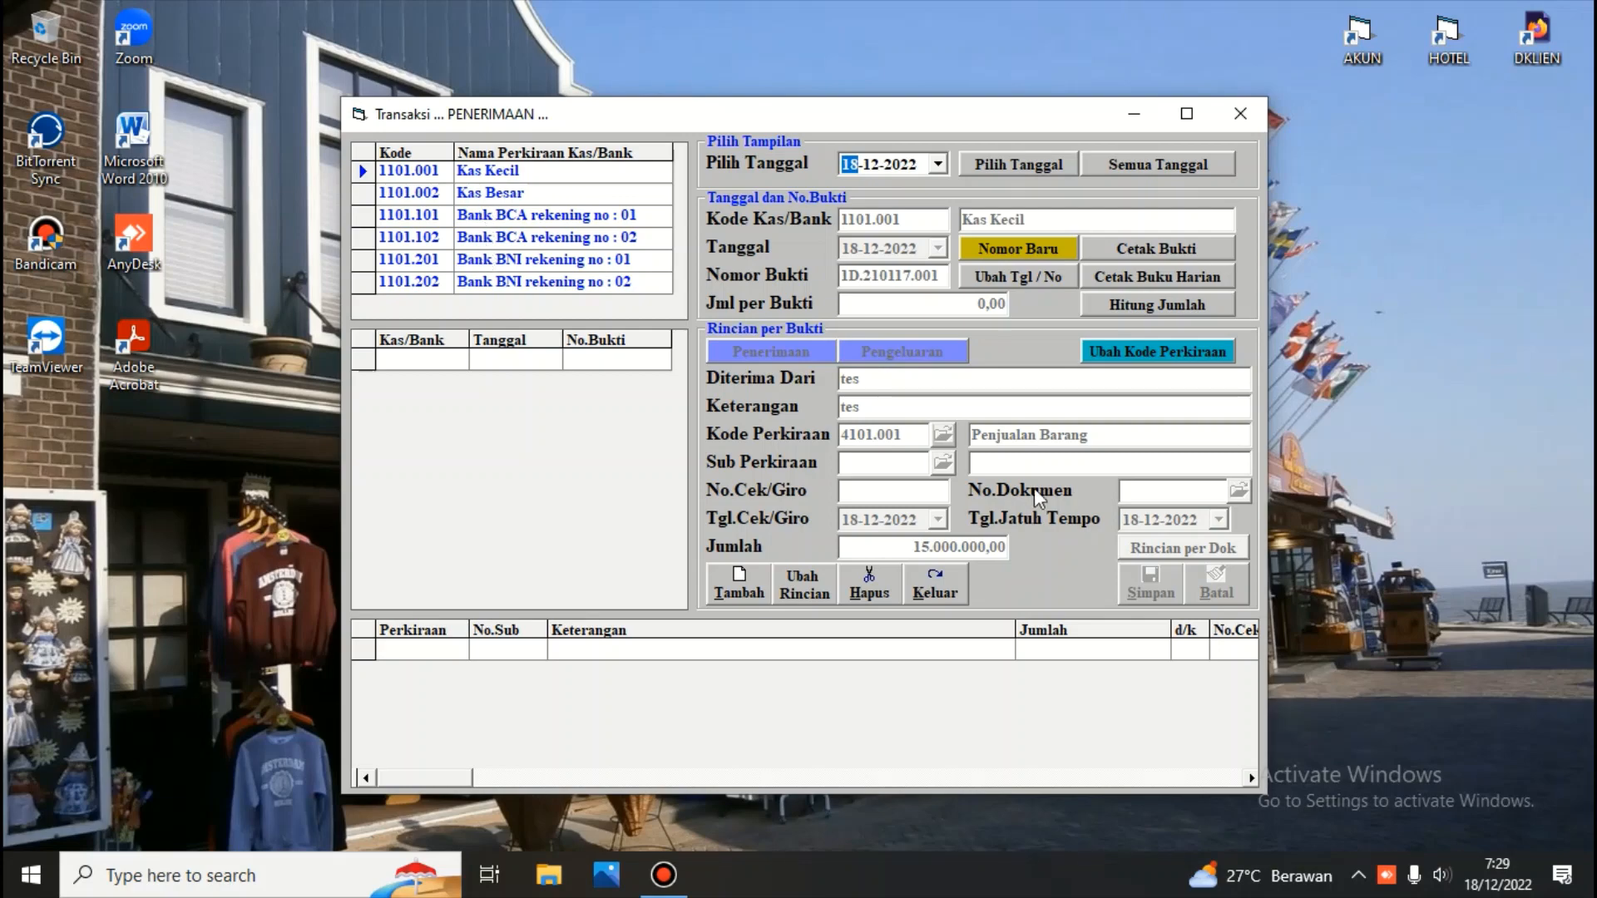
left_click(949, 587)
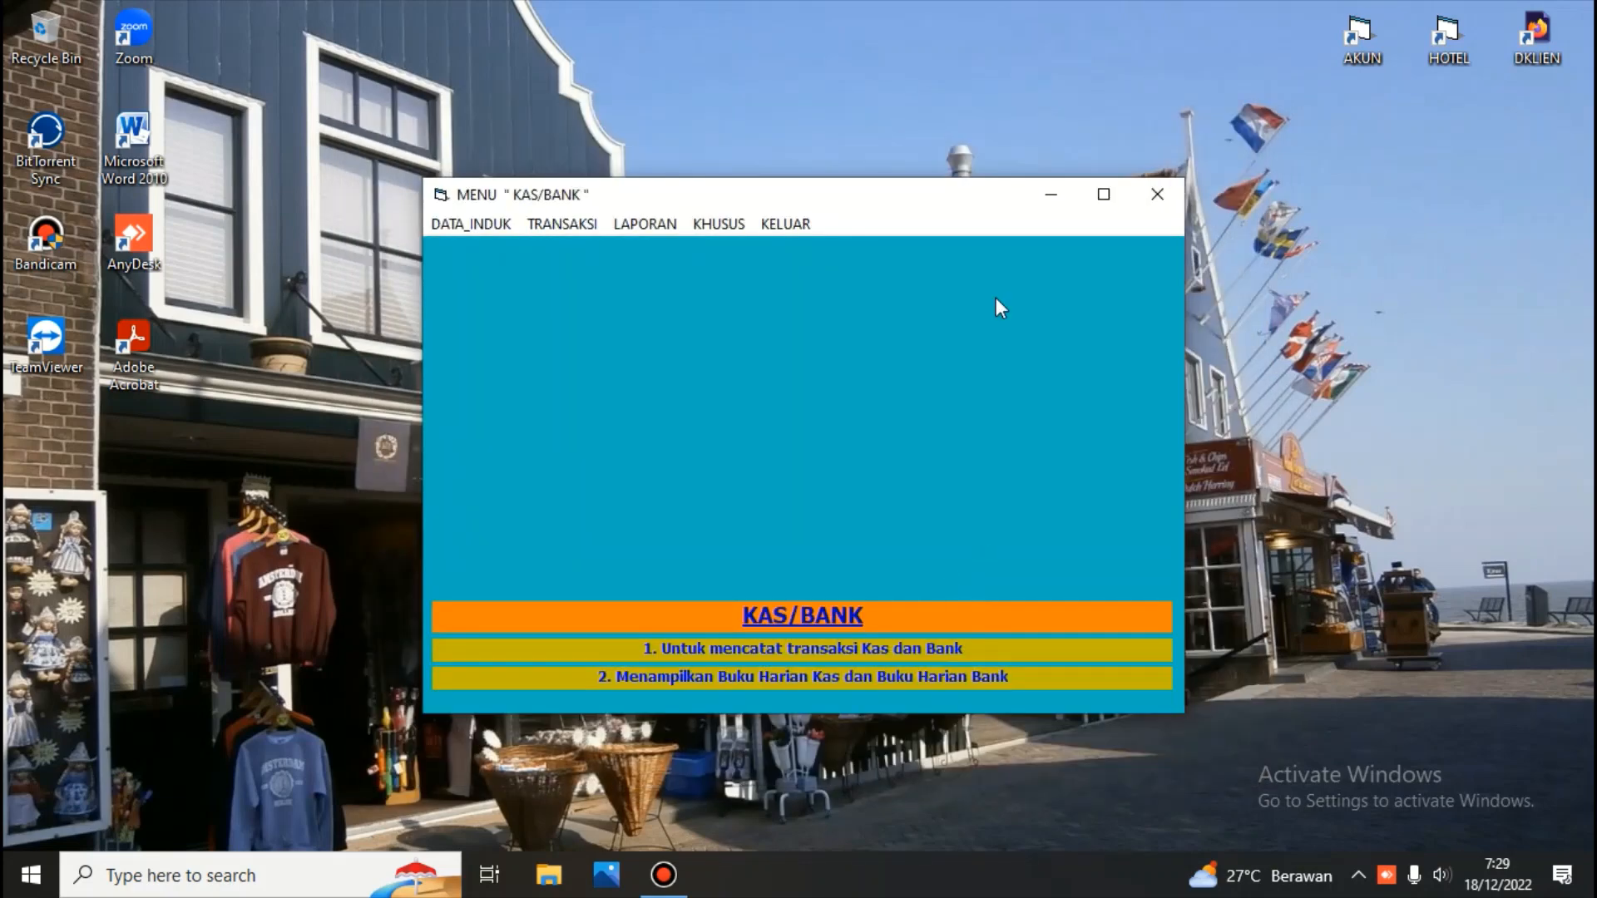
Exit to the main menu and enter the Buku Besar module with its password
left_click(785, 224)
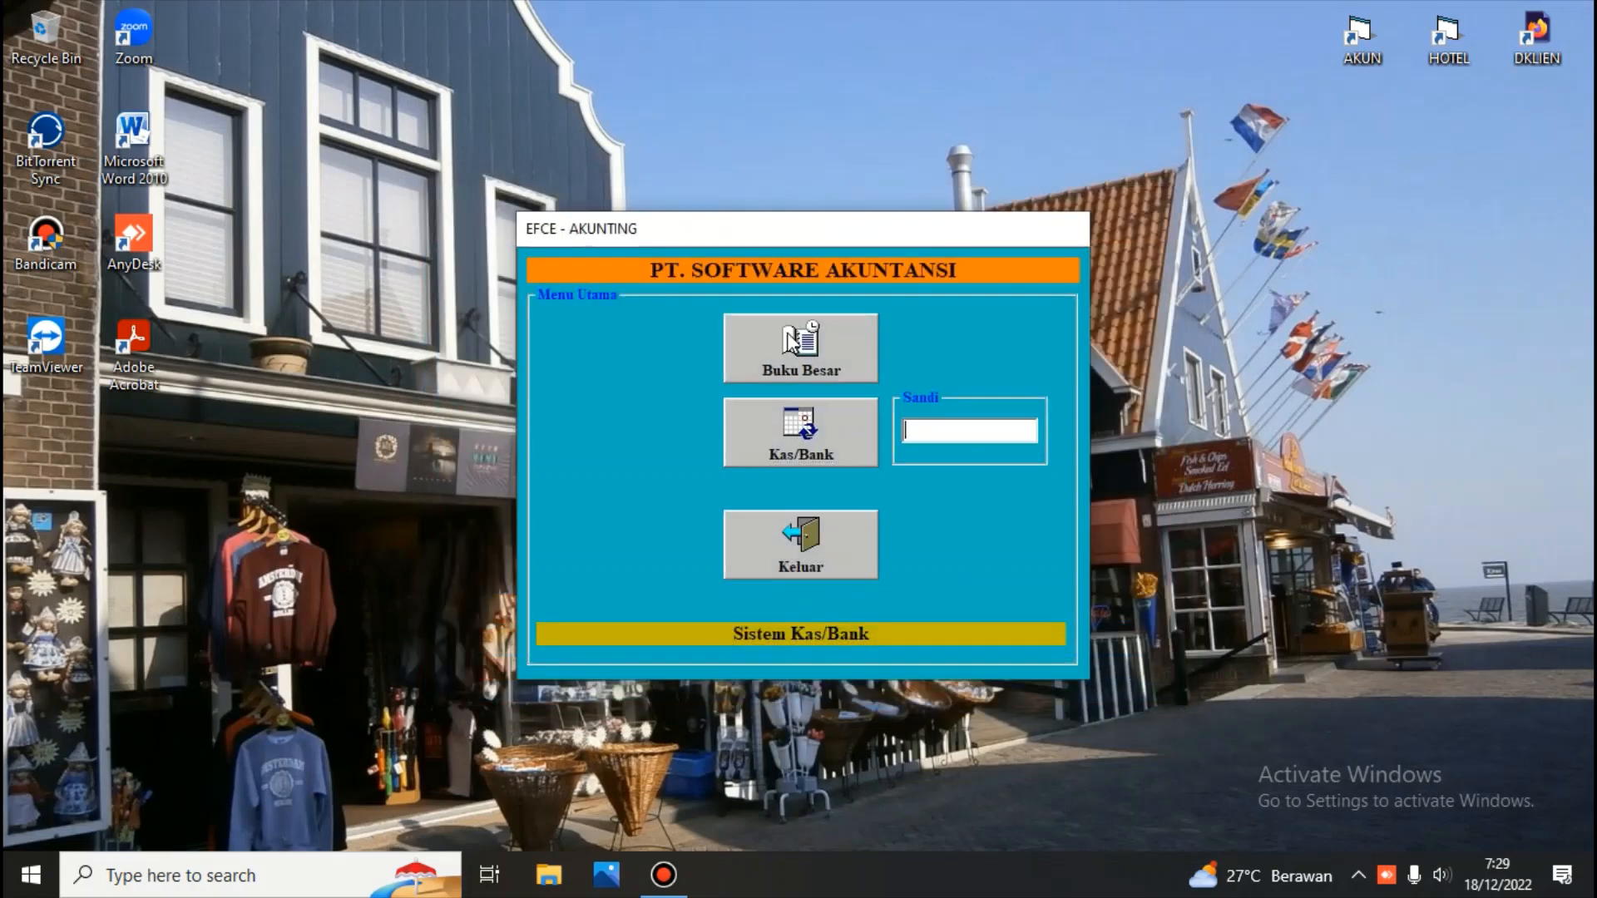
type("***")
key("Return")
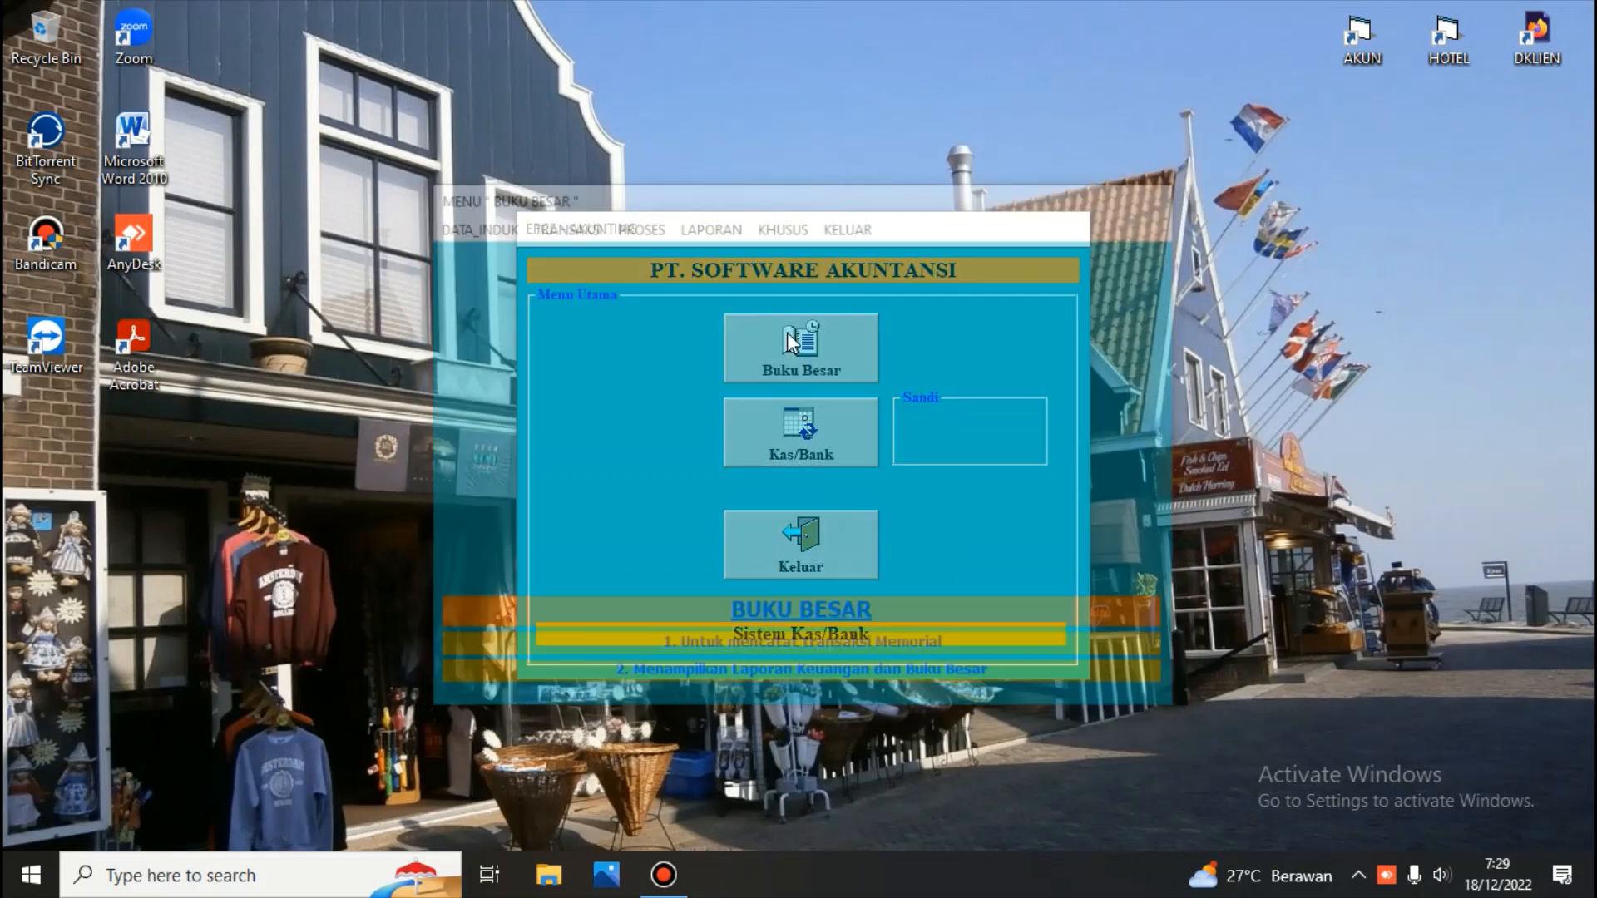
Mark account 1101.103 Bank BCA rekening no : 03a as KB=Kas/Bank in the special accounts and close the window
left_click(483, 227)
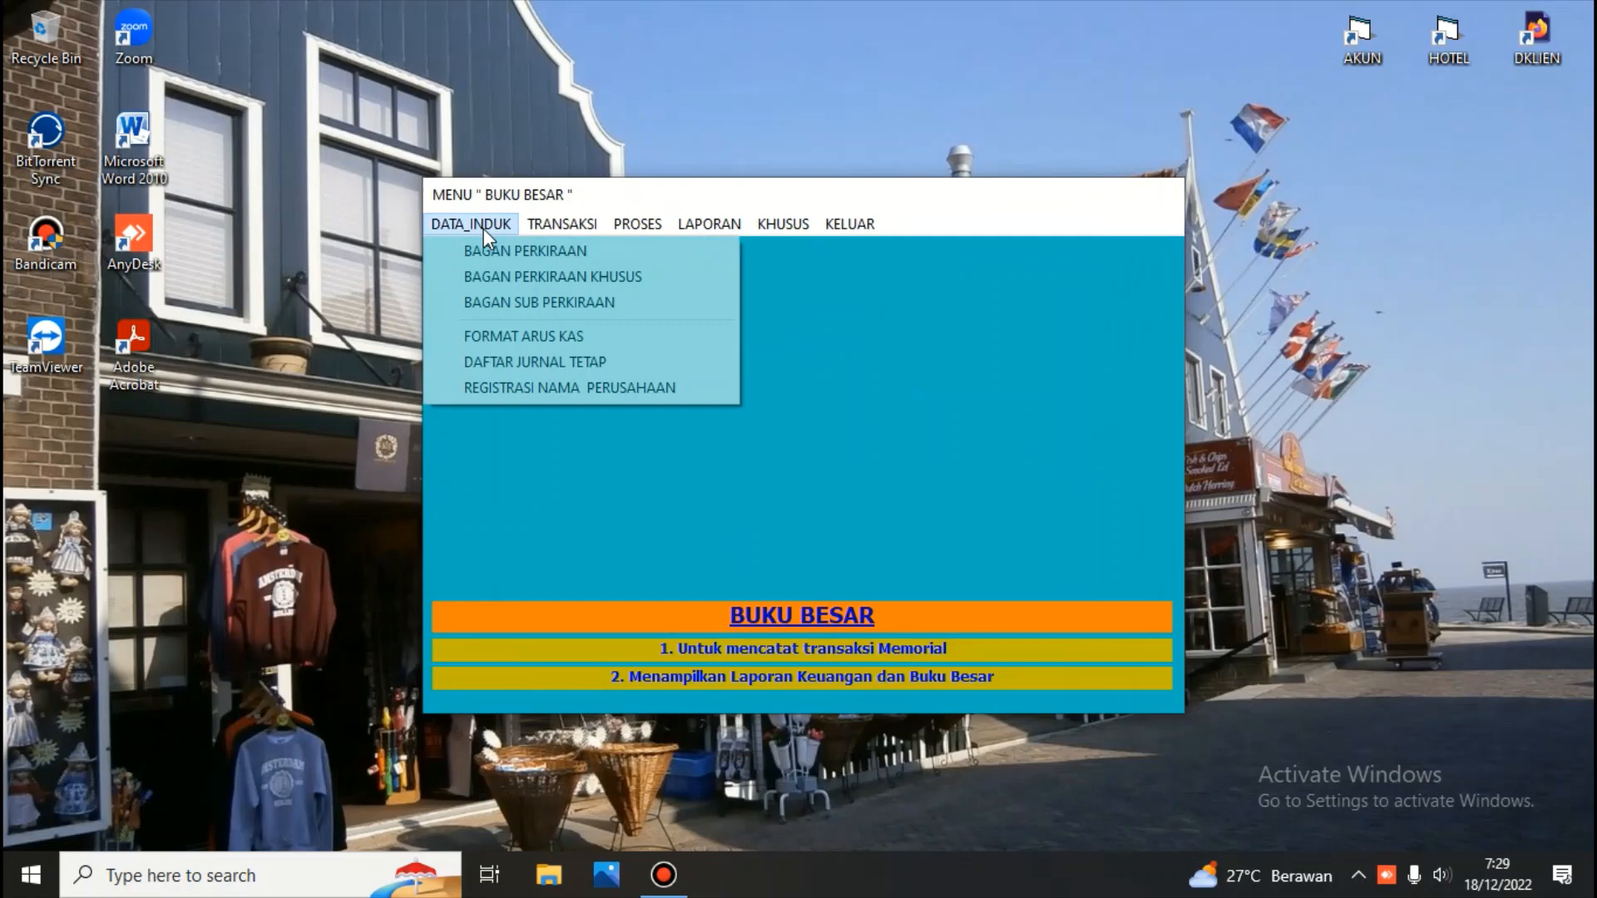
left_click(499, 271)
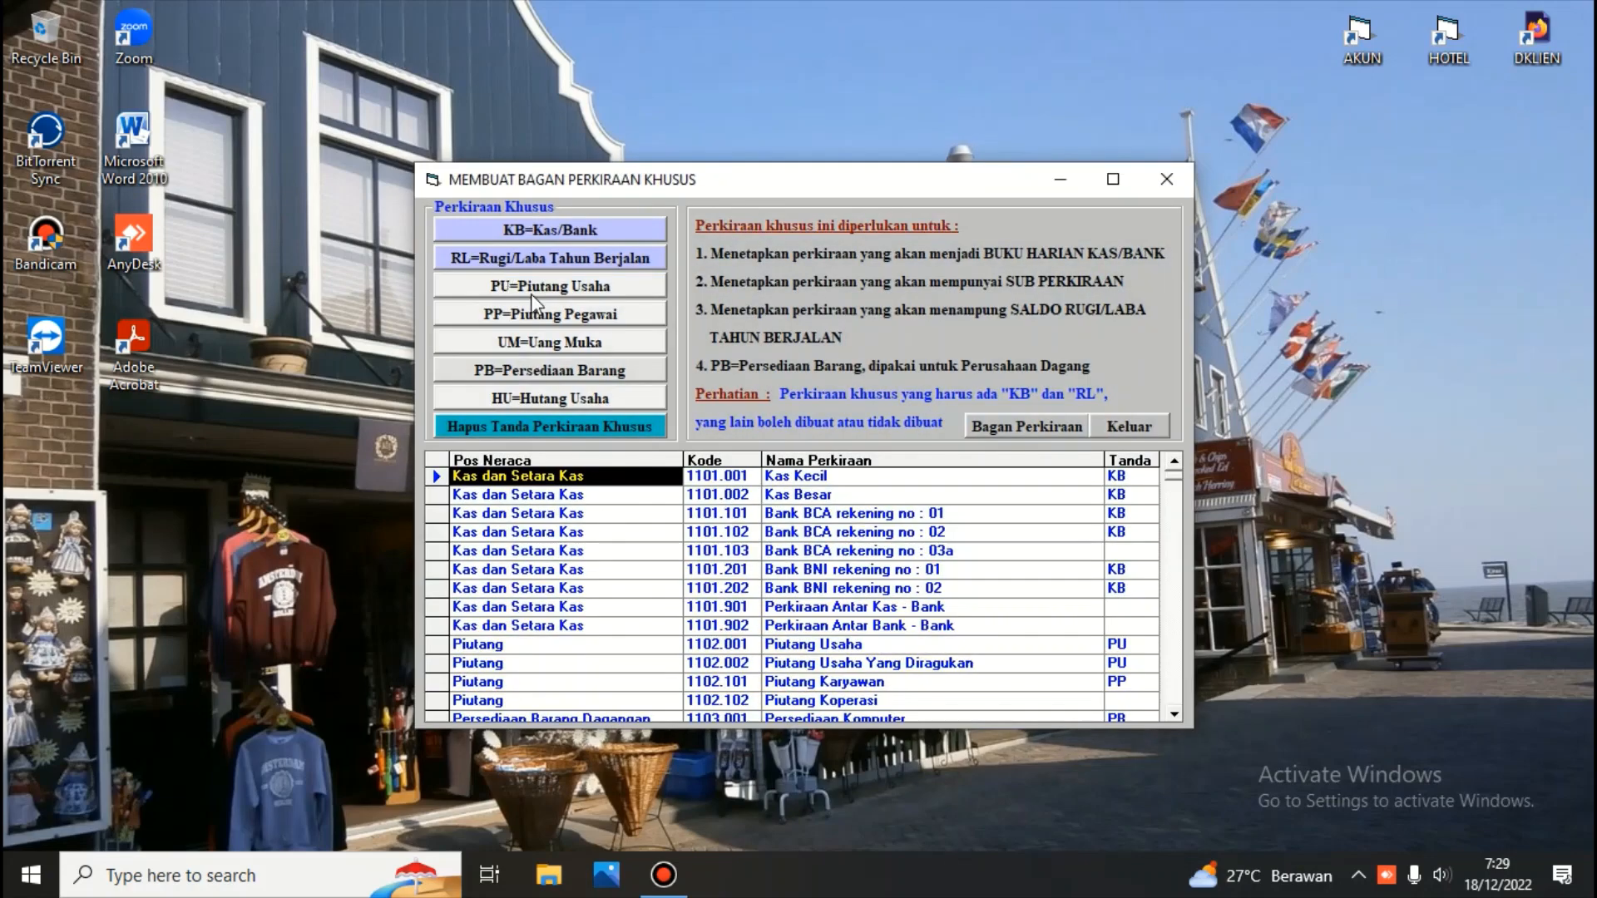
left_click(491, 552)
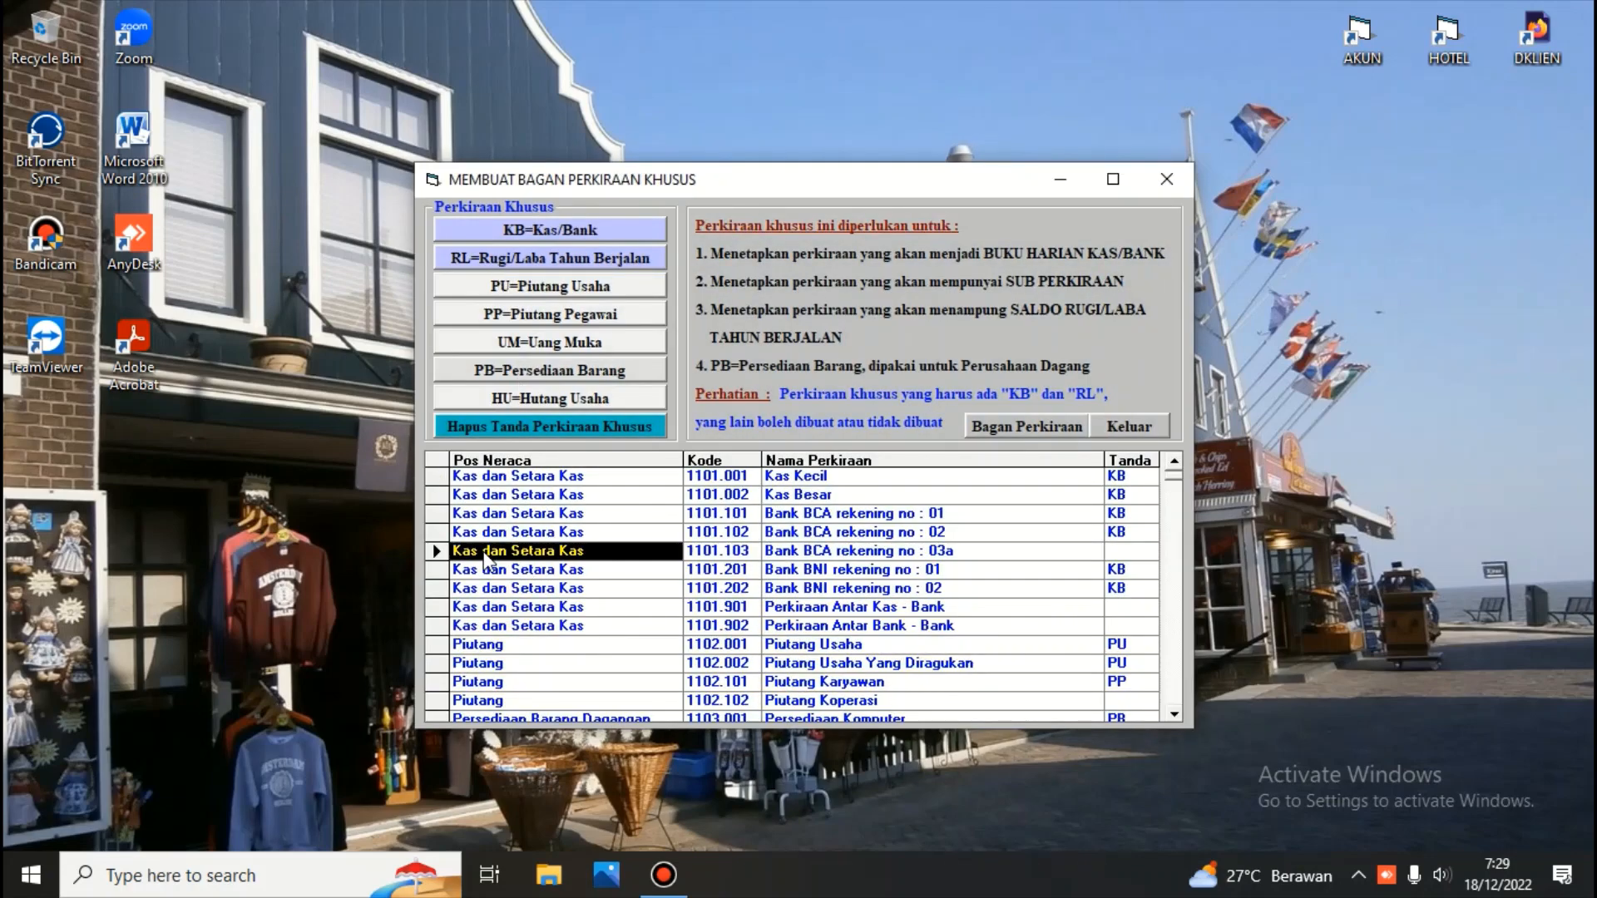
left_click(487, 228)
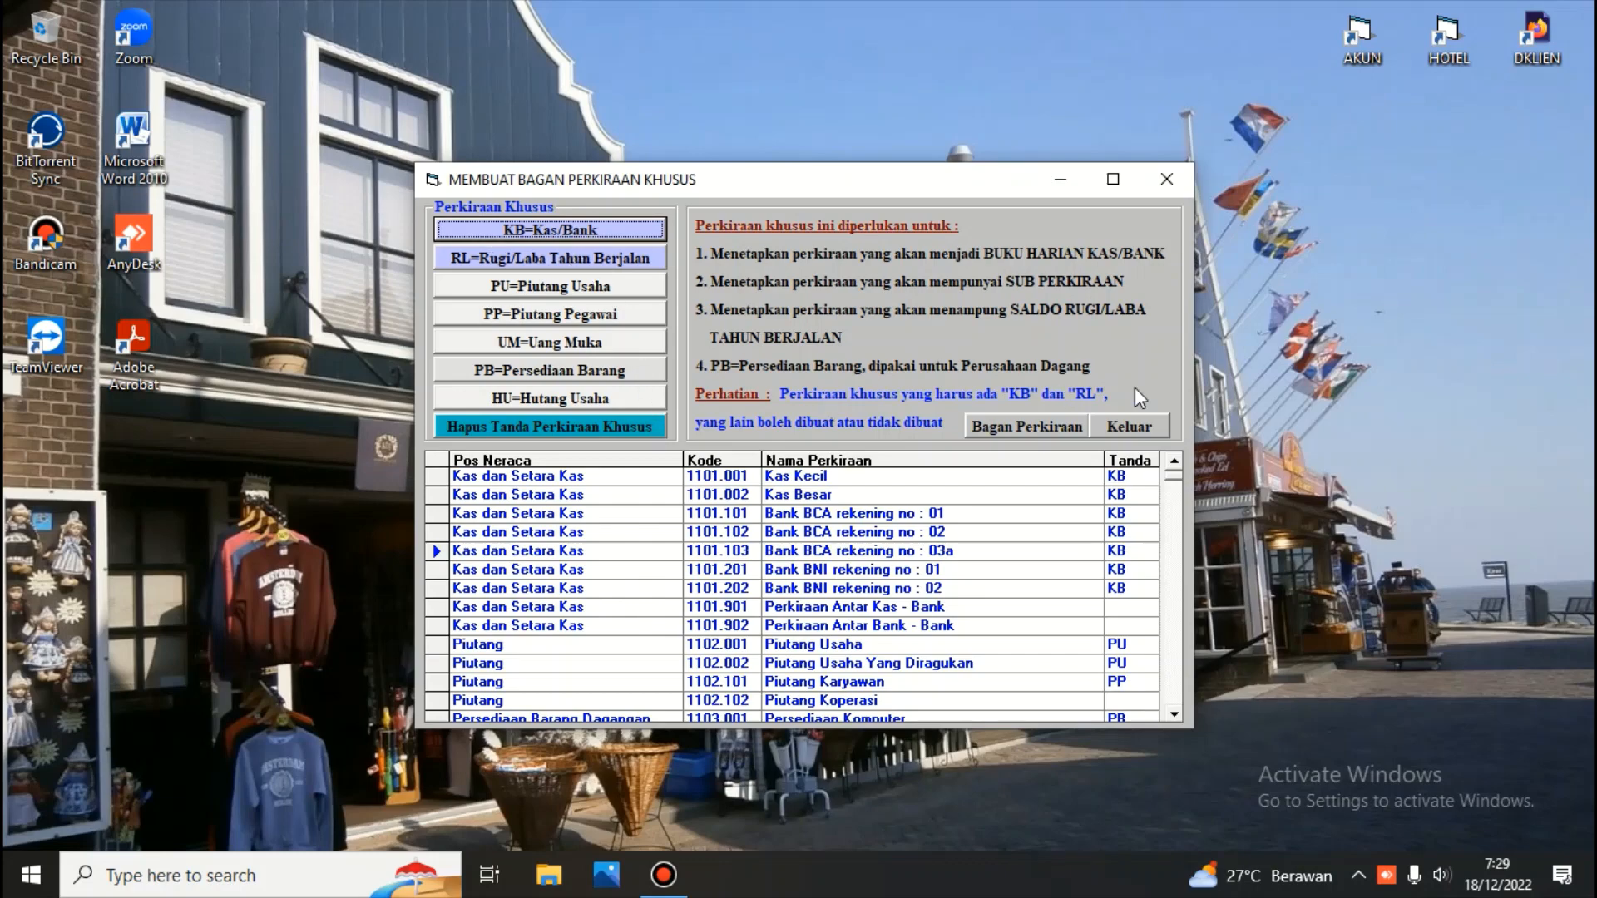
left_click(1130, 429)
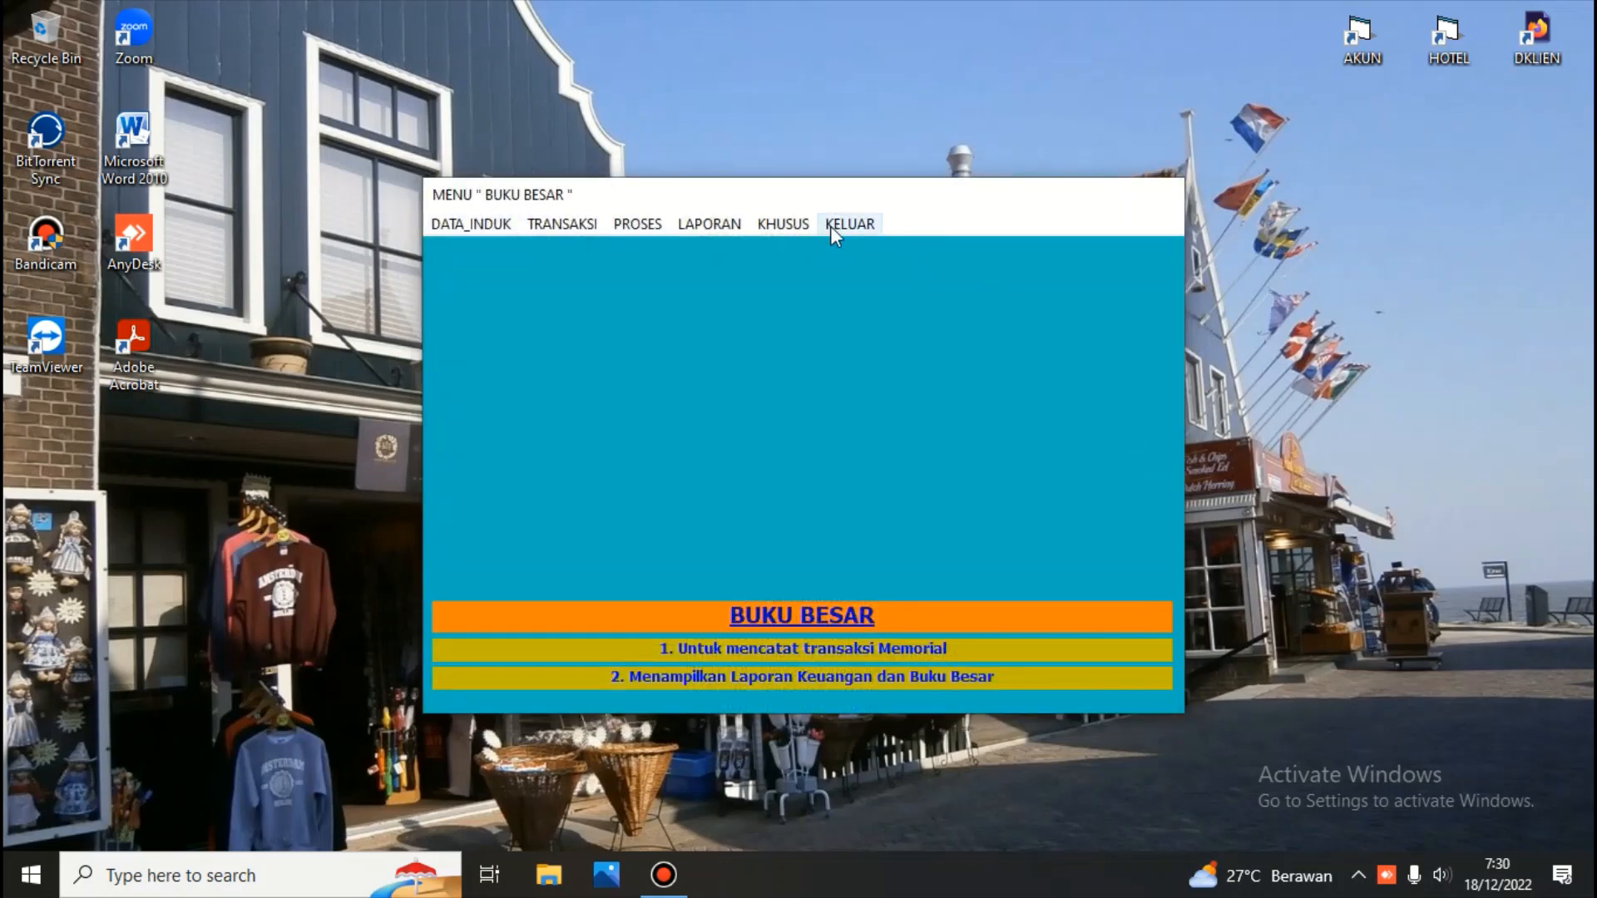
Exit to the main menu and enter the Kas/Bank module with its password
left_click(835, 222)
left_click(803, 452)
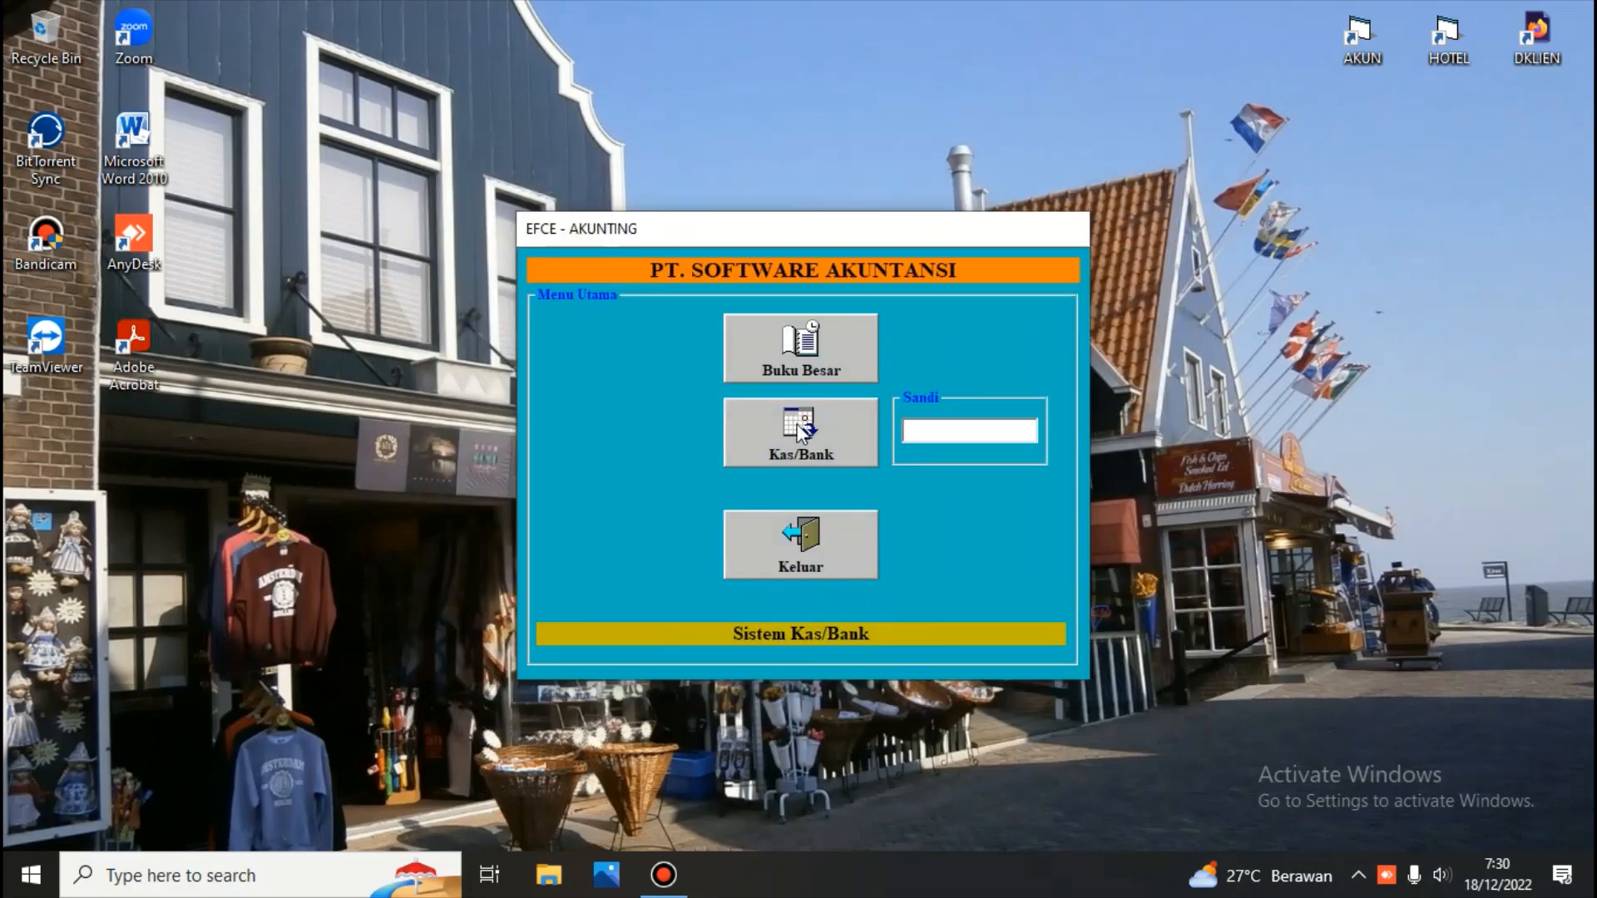
type("***")
key("Return")
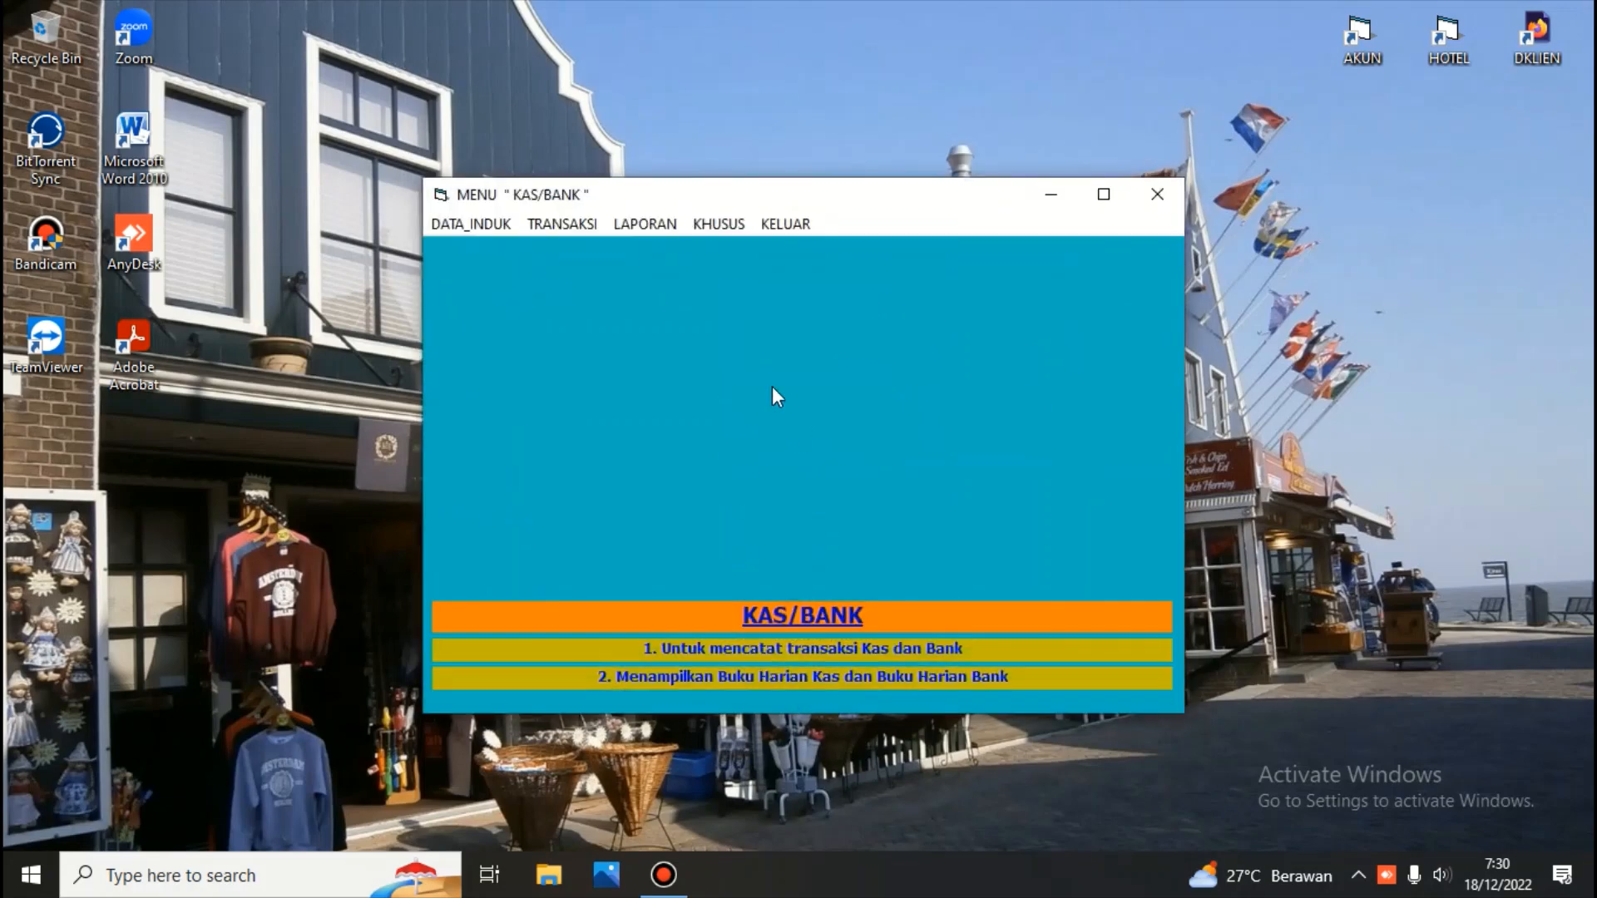
Open the cash and bank transaction window to check its account list, then close it
left_click(584, 232)
left_click(576, 242)
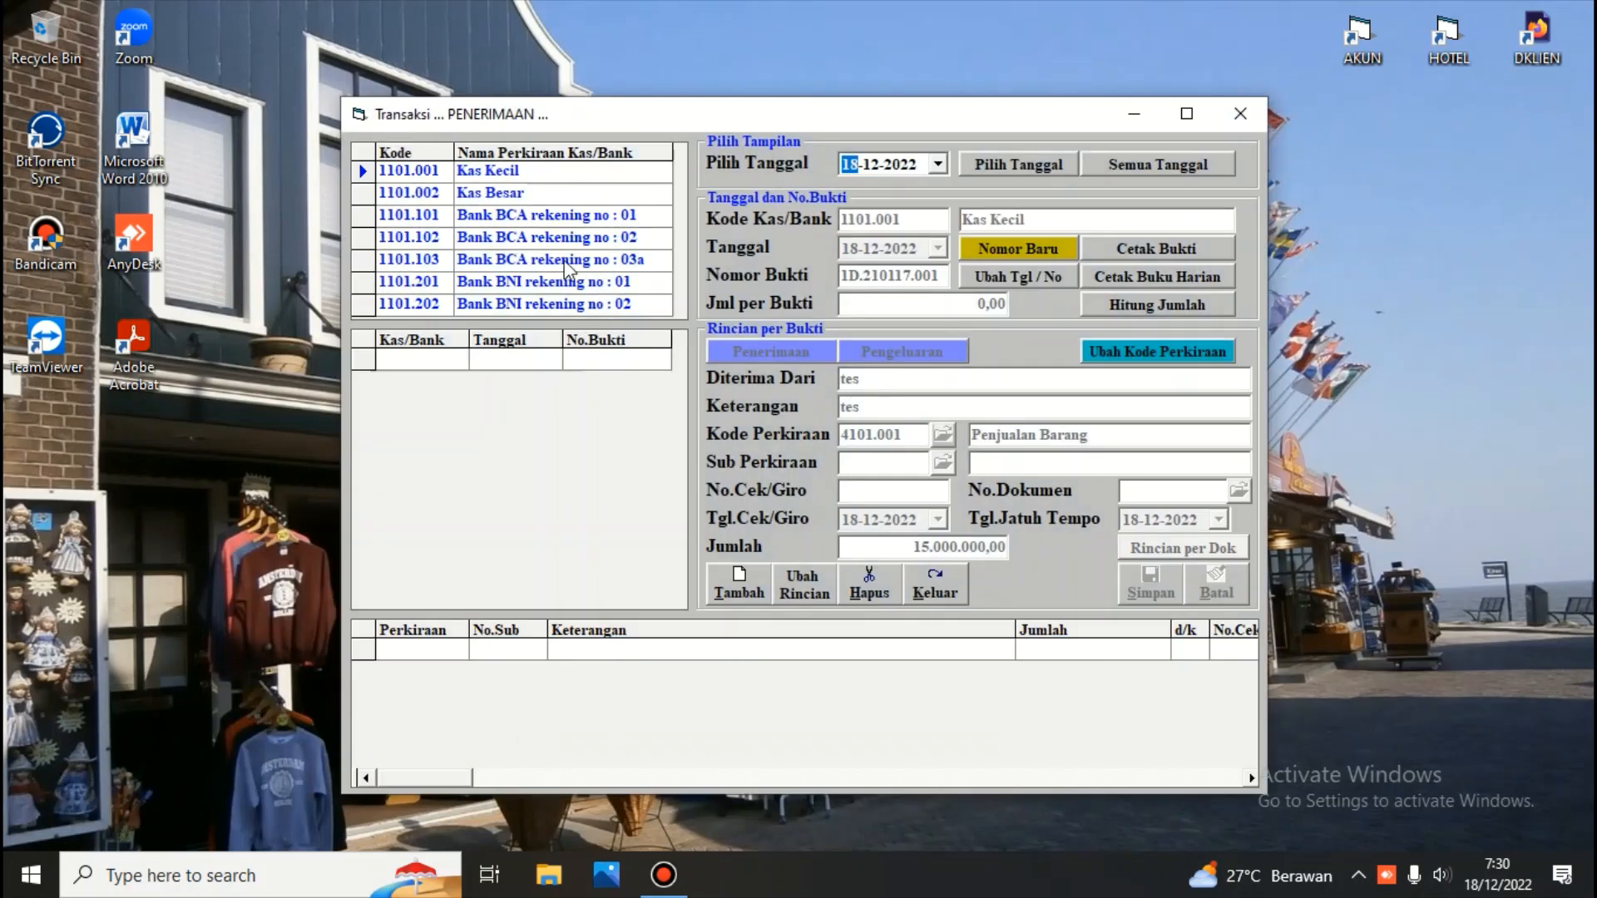
left_click(550, 260)
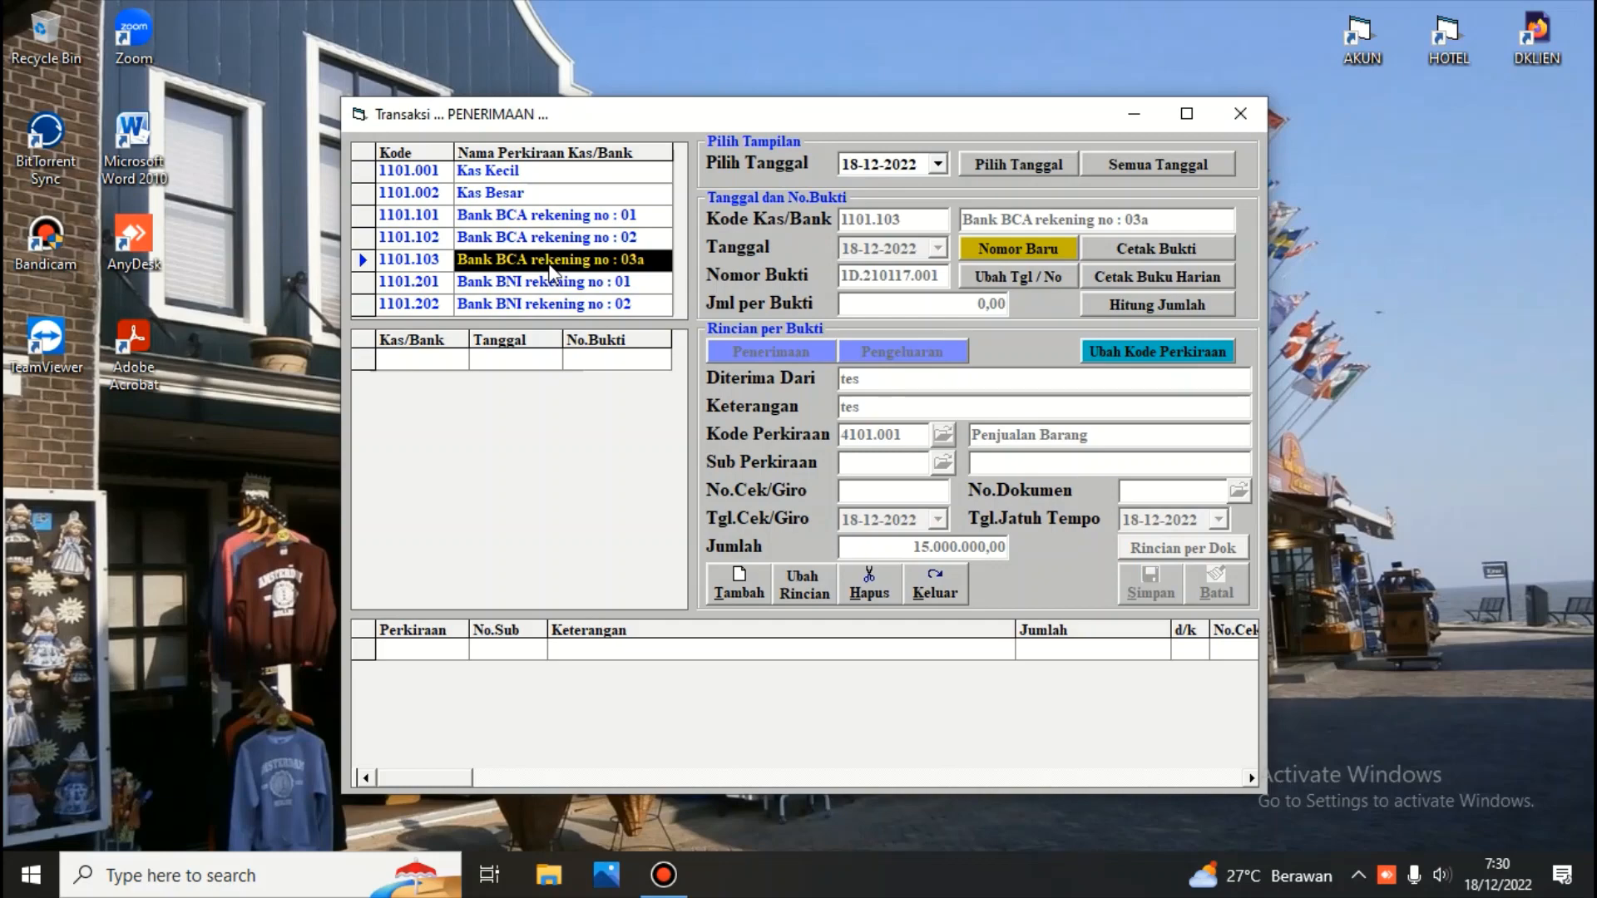
left_click(956, 576)
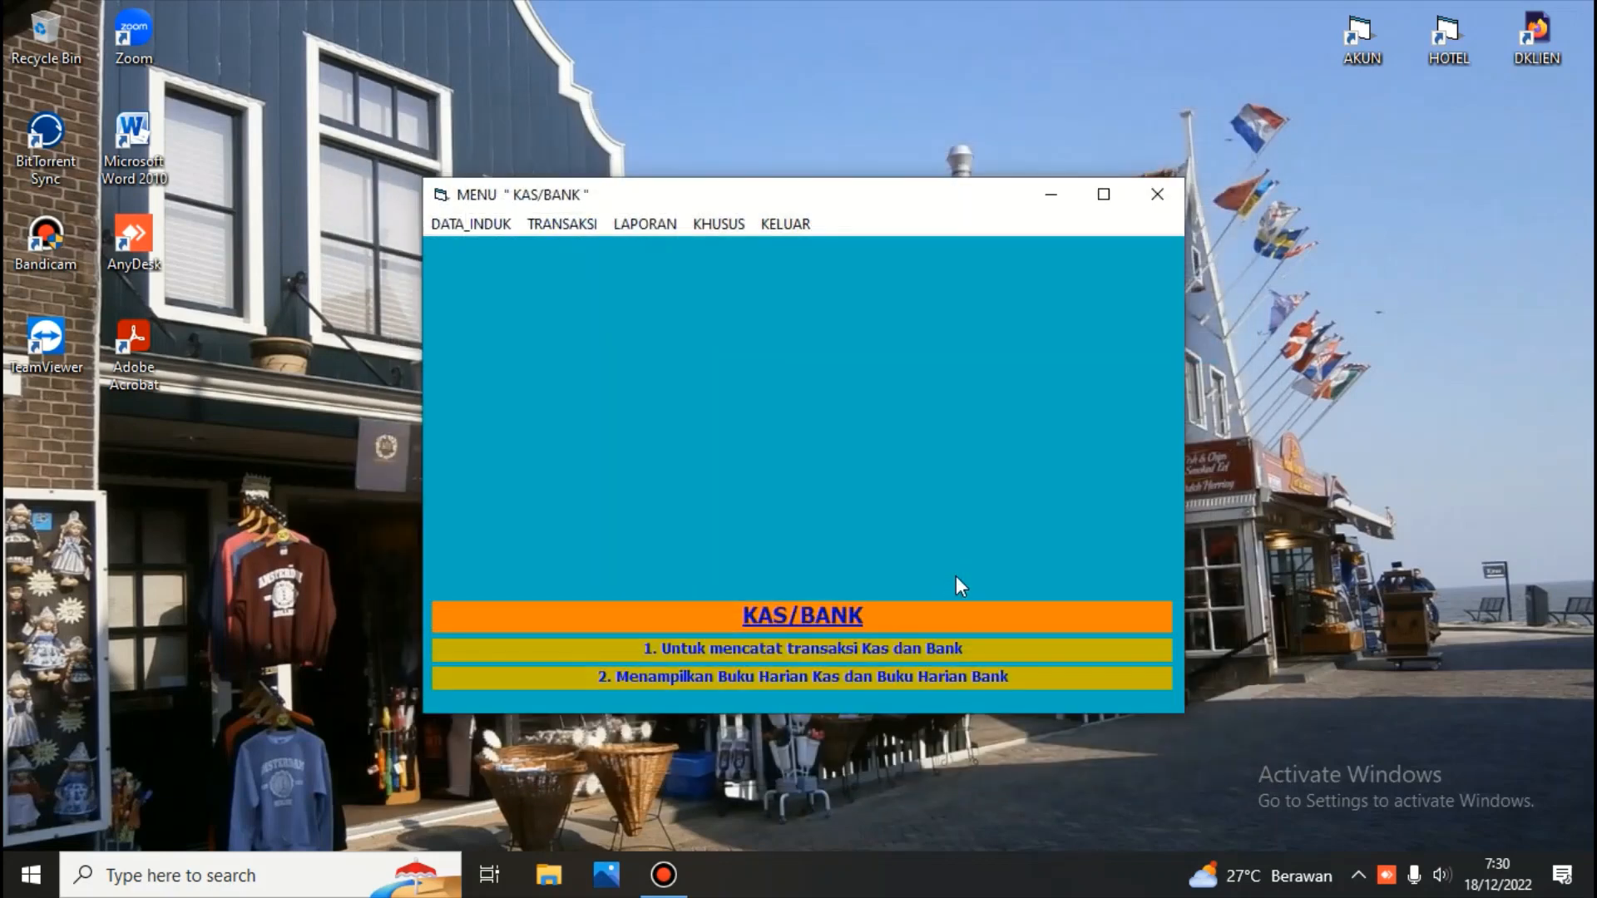
Exit to the main menu and enter the Buku Besar module with its password
left_click(795, 226)
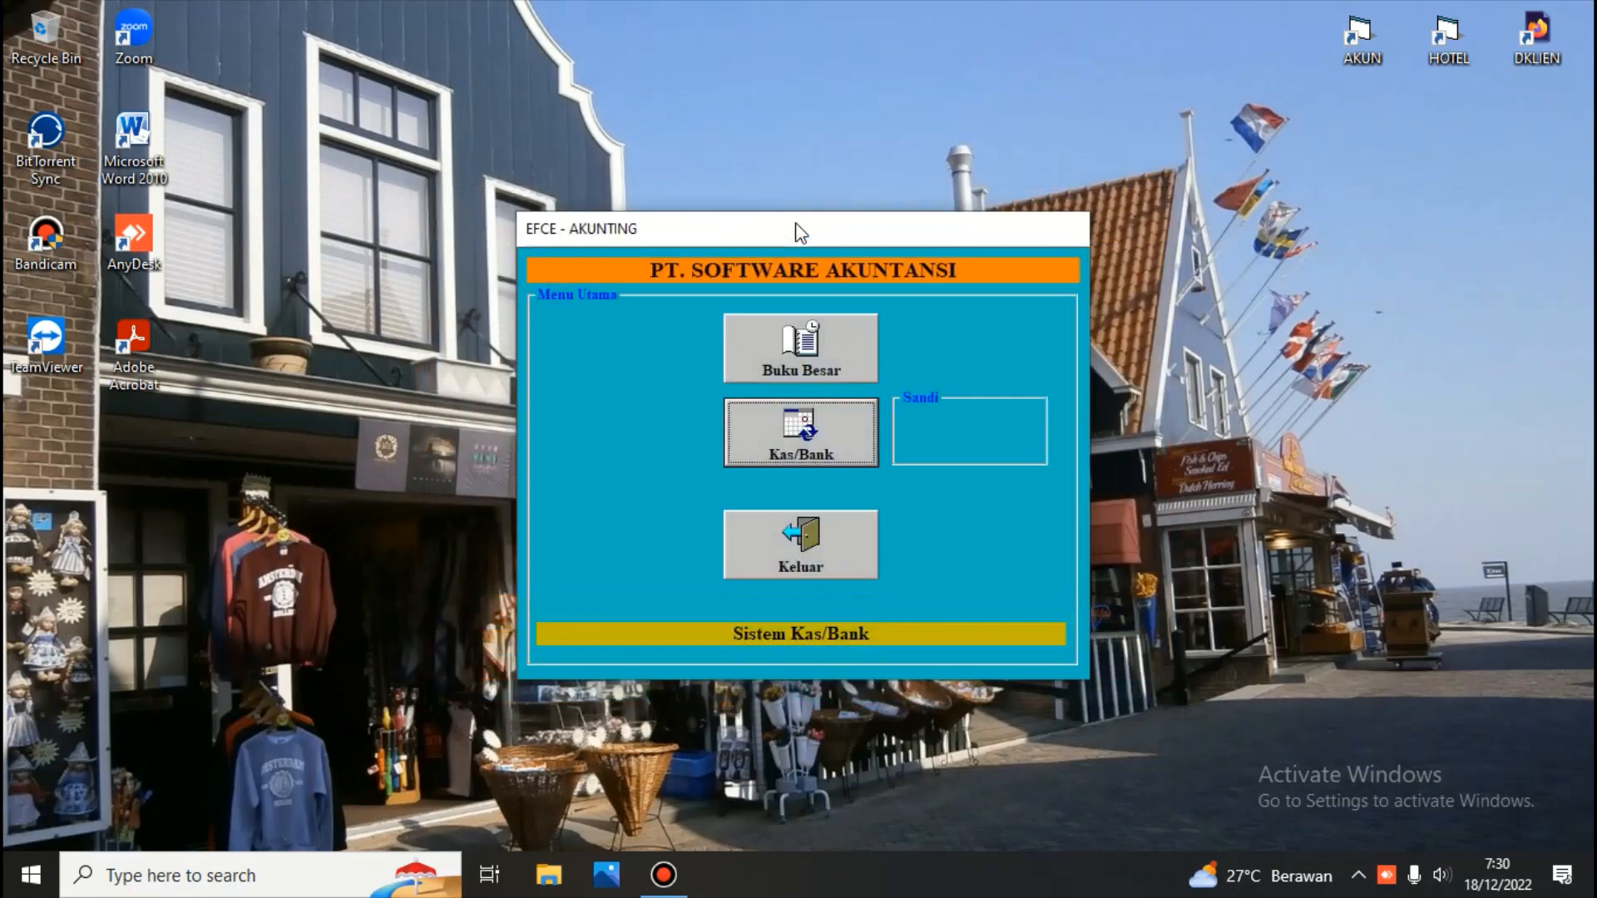
left_click(817, 332)
type("***")
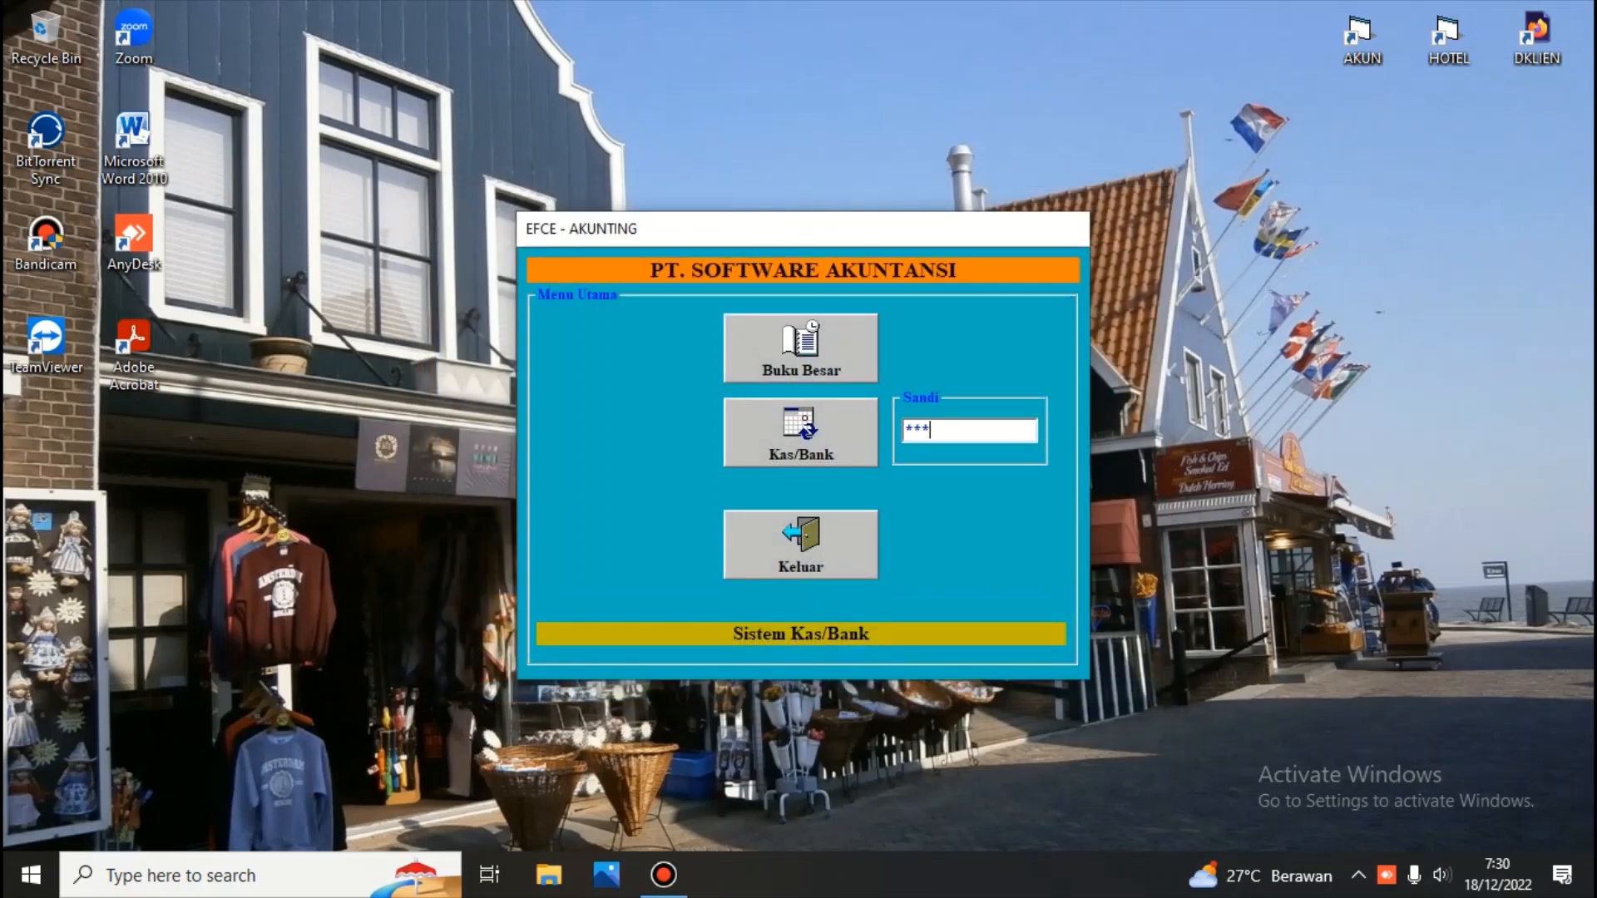
key("Return")
Open the special accounts window and review the marks on the receivable accounts
left_click(471, 224)
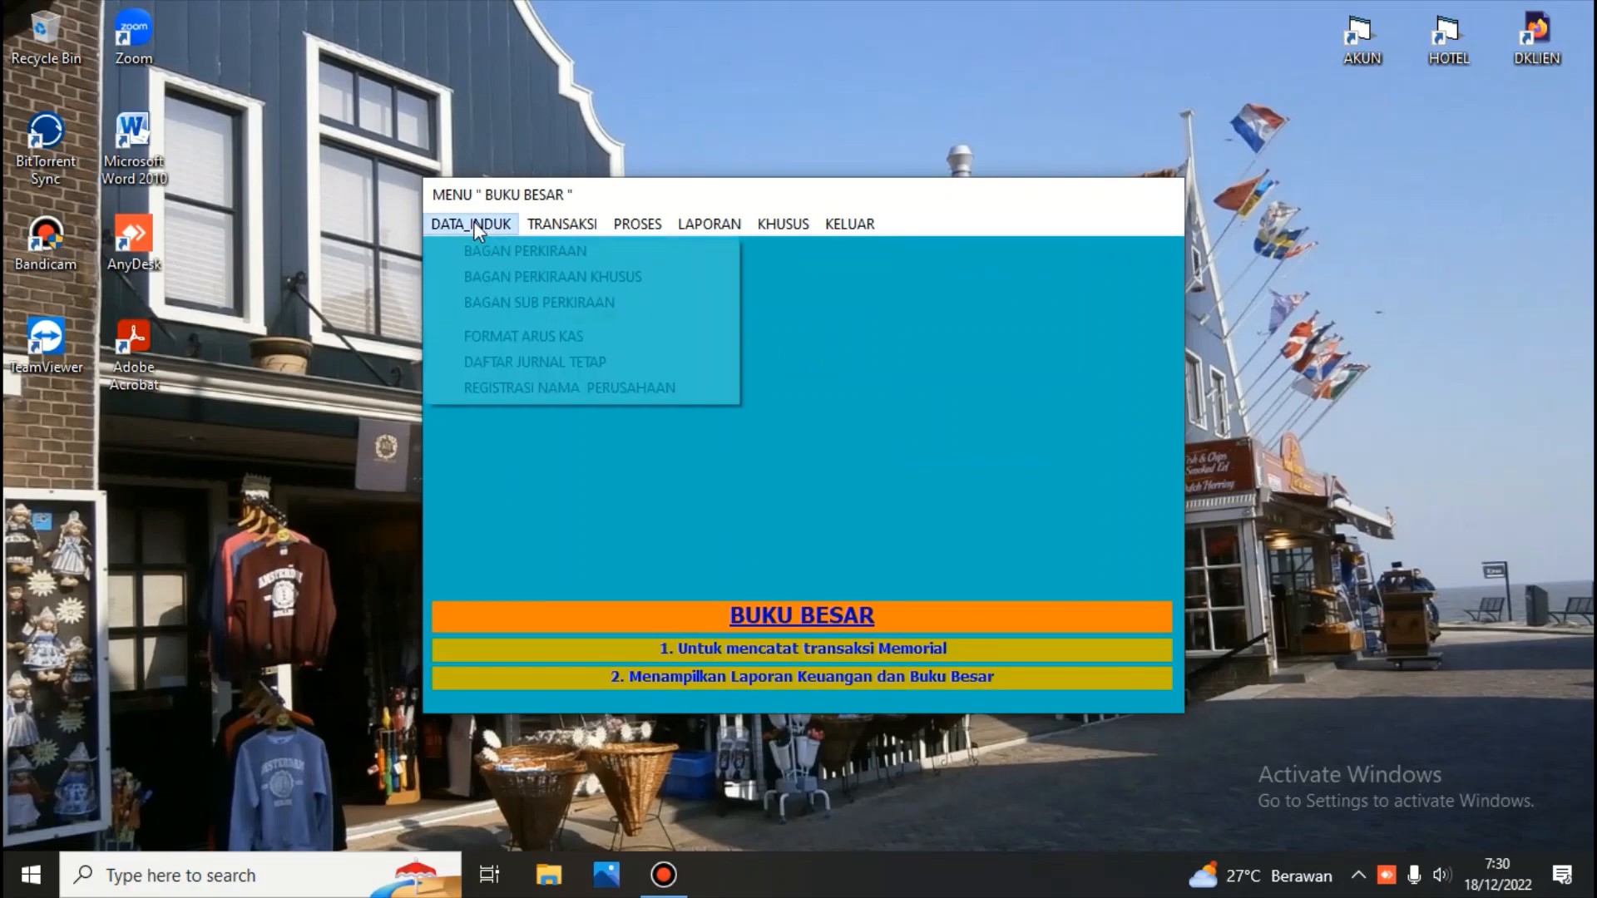
left_click(501, 274)
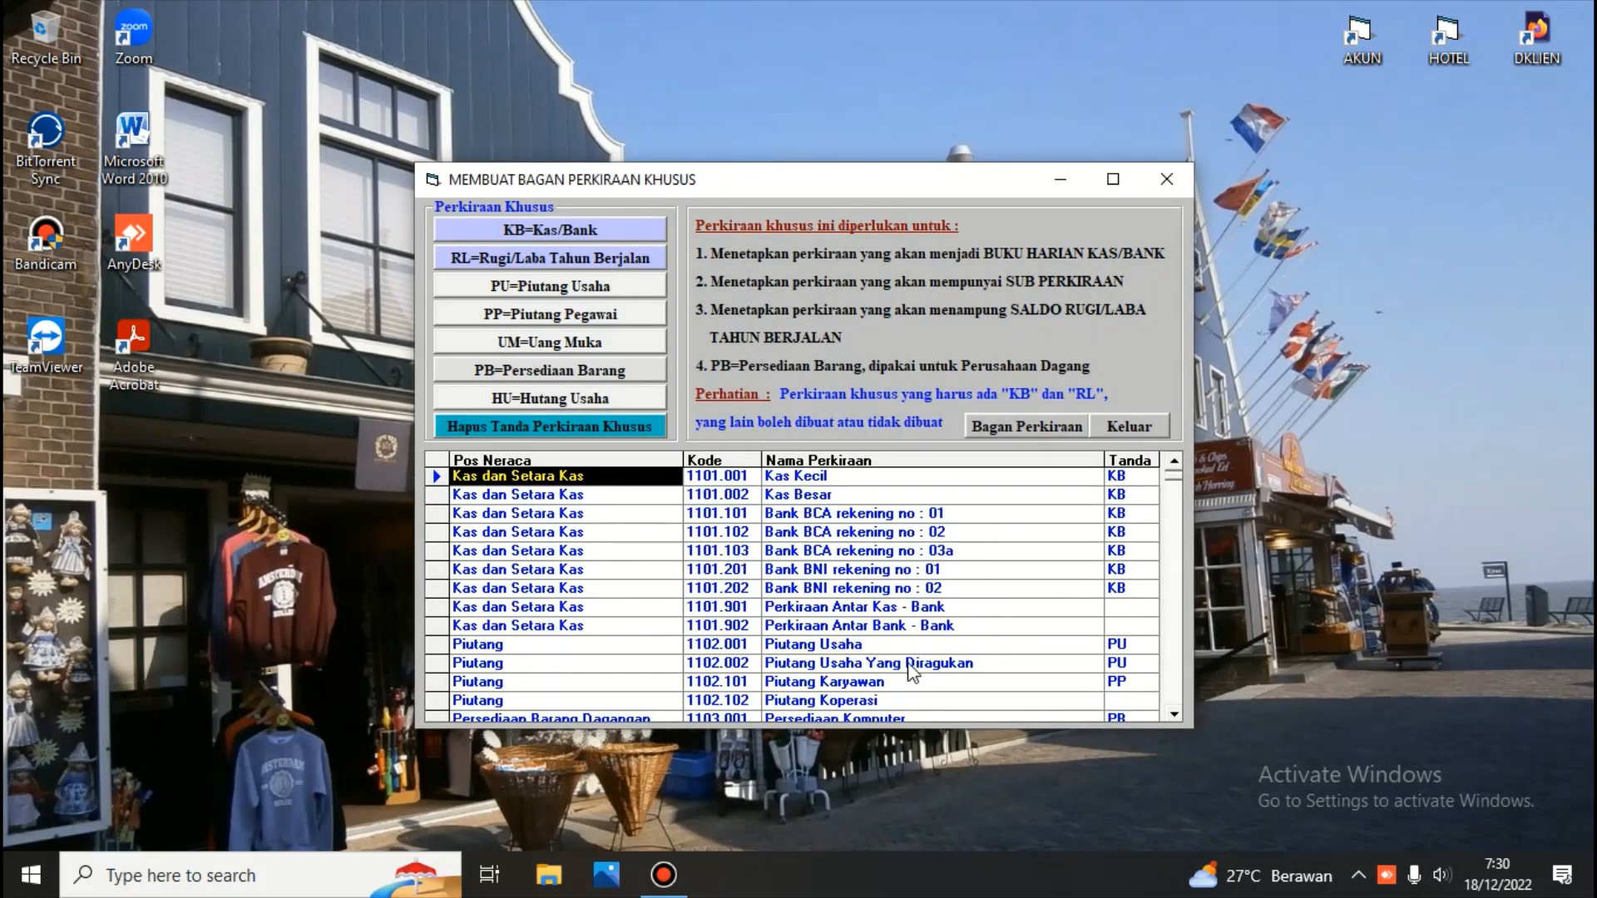
left_click(1131, 646)
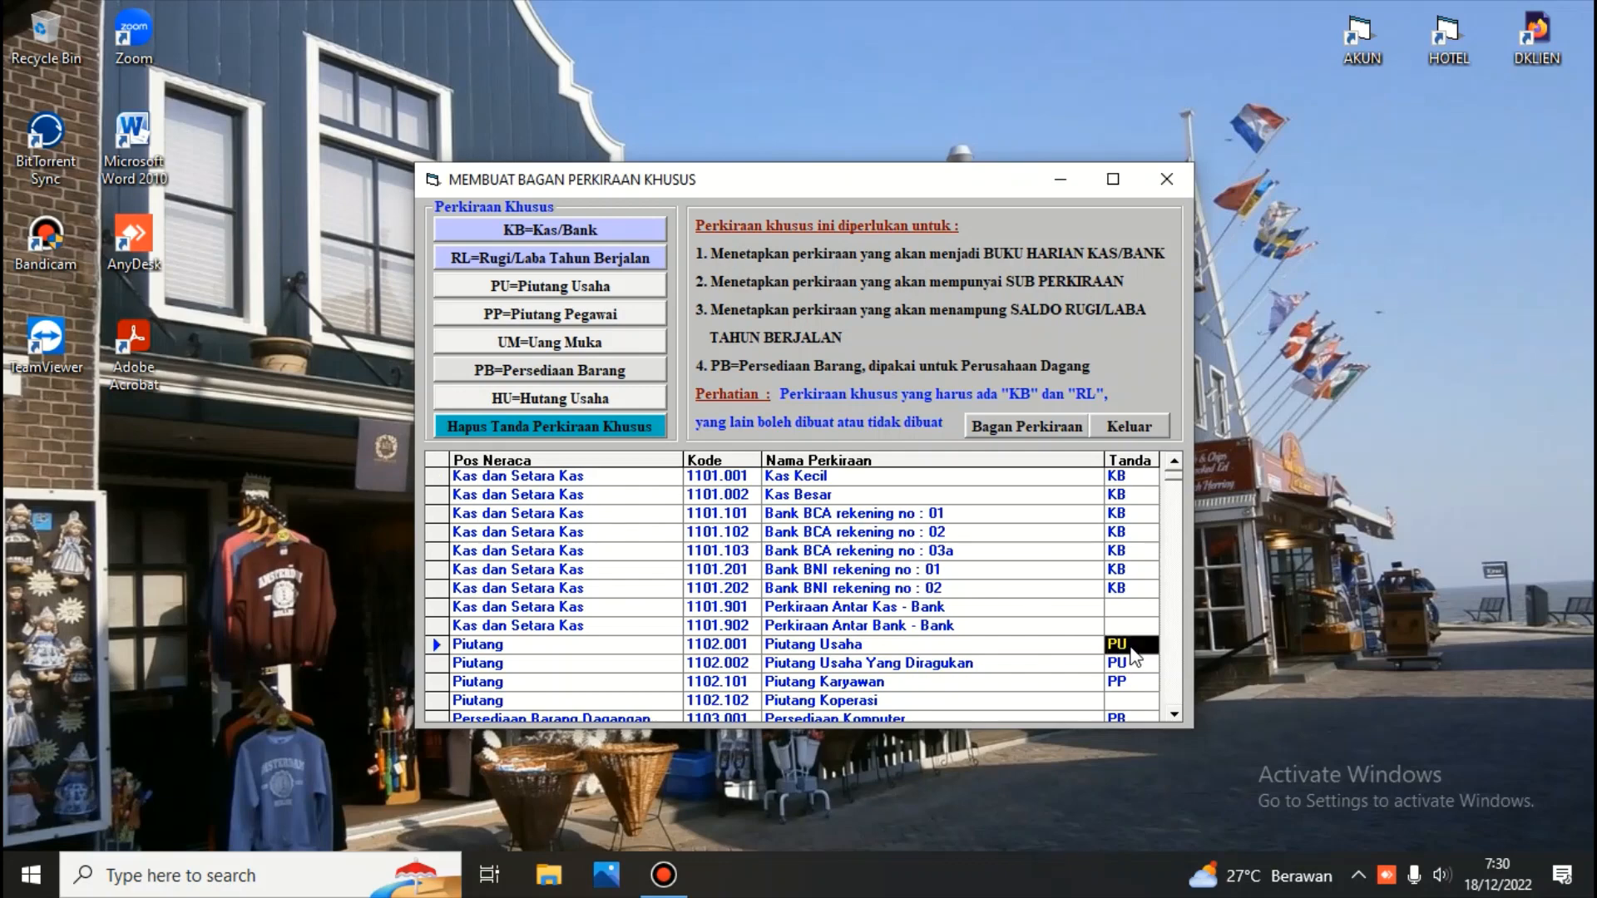
left_click(1116, 668)
left_click(1124, 683)
scroll(1178, 714, "down", 2)
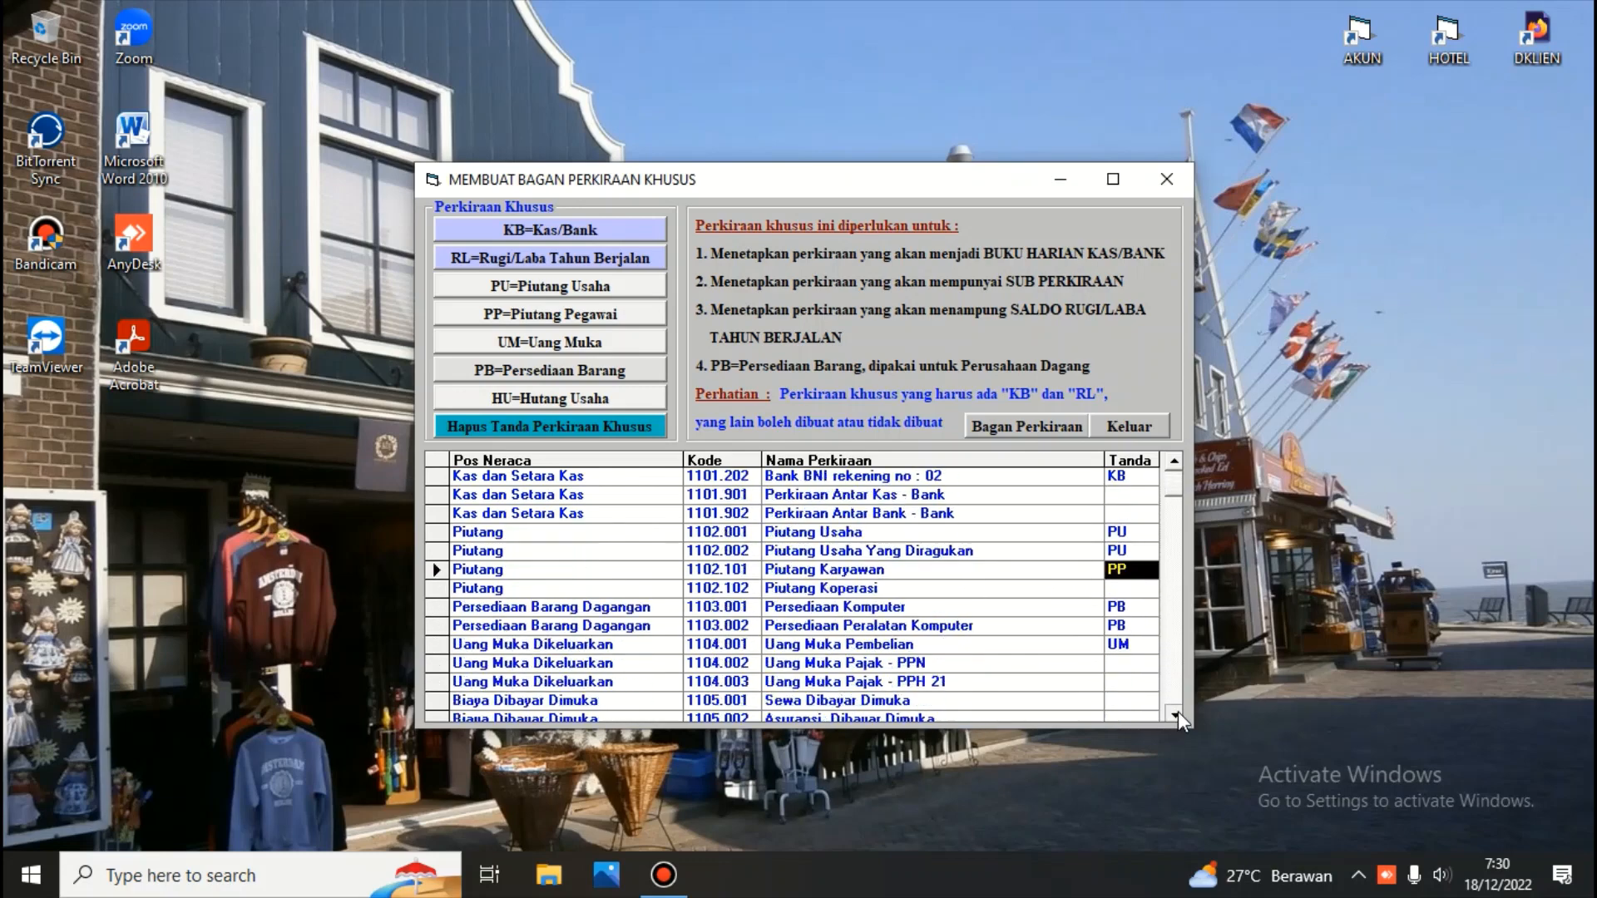
Try to remove the special-account mark from account 1103.001 Persediaan Komputer and dismiss the notice
left_click(1131, 610)
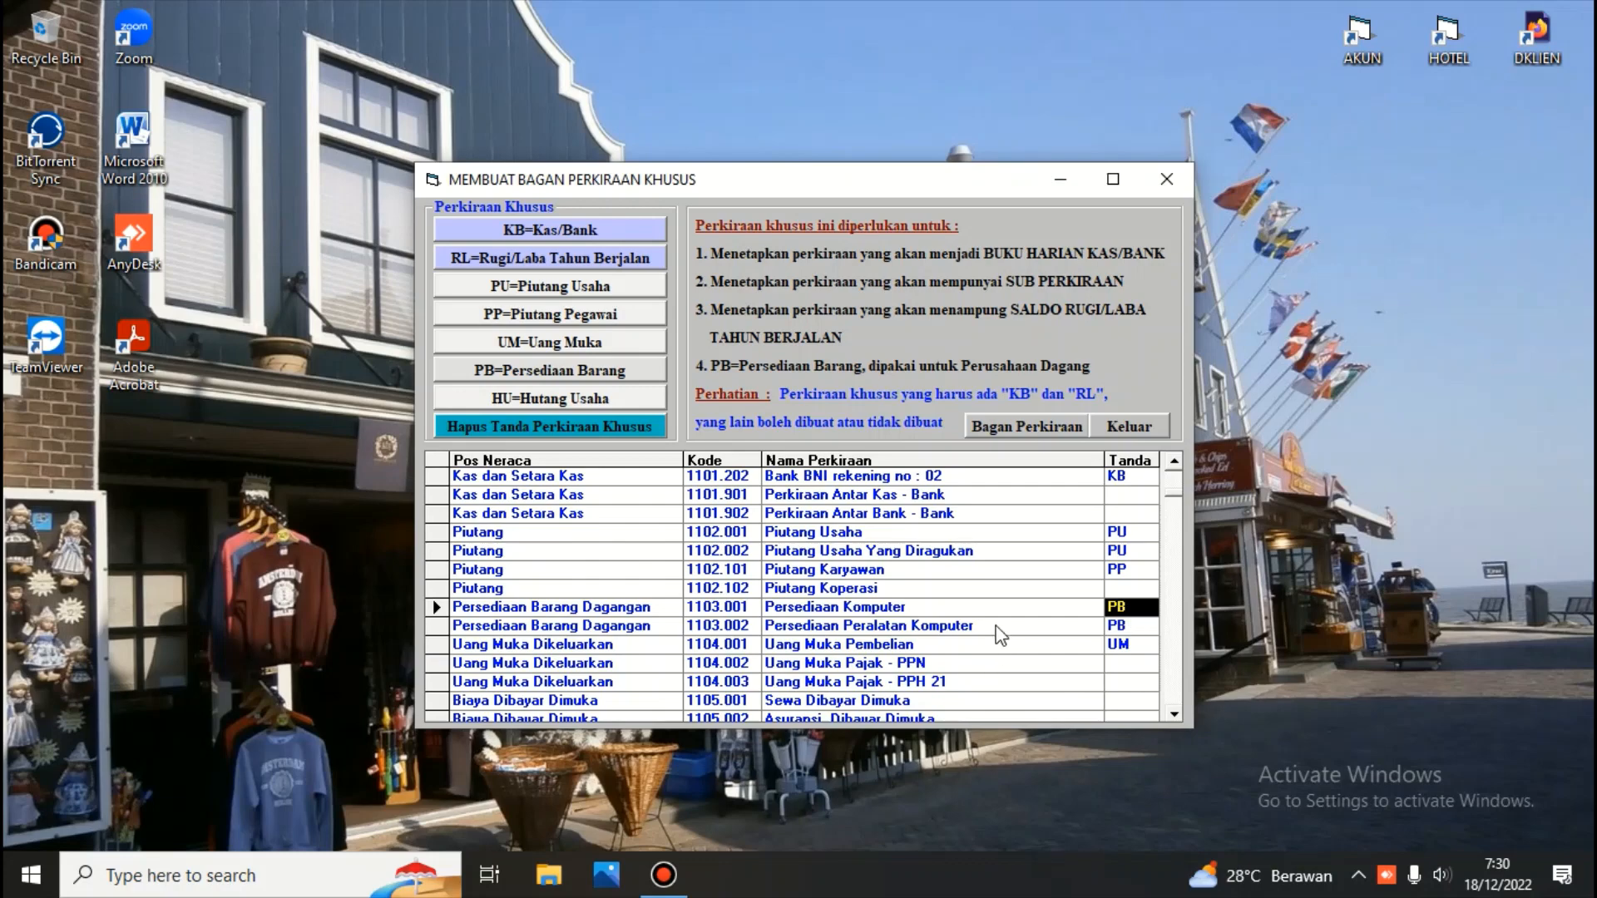
left_click(970, 609)
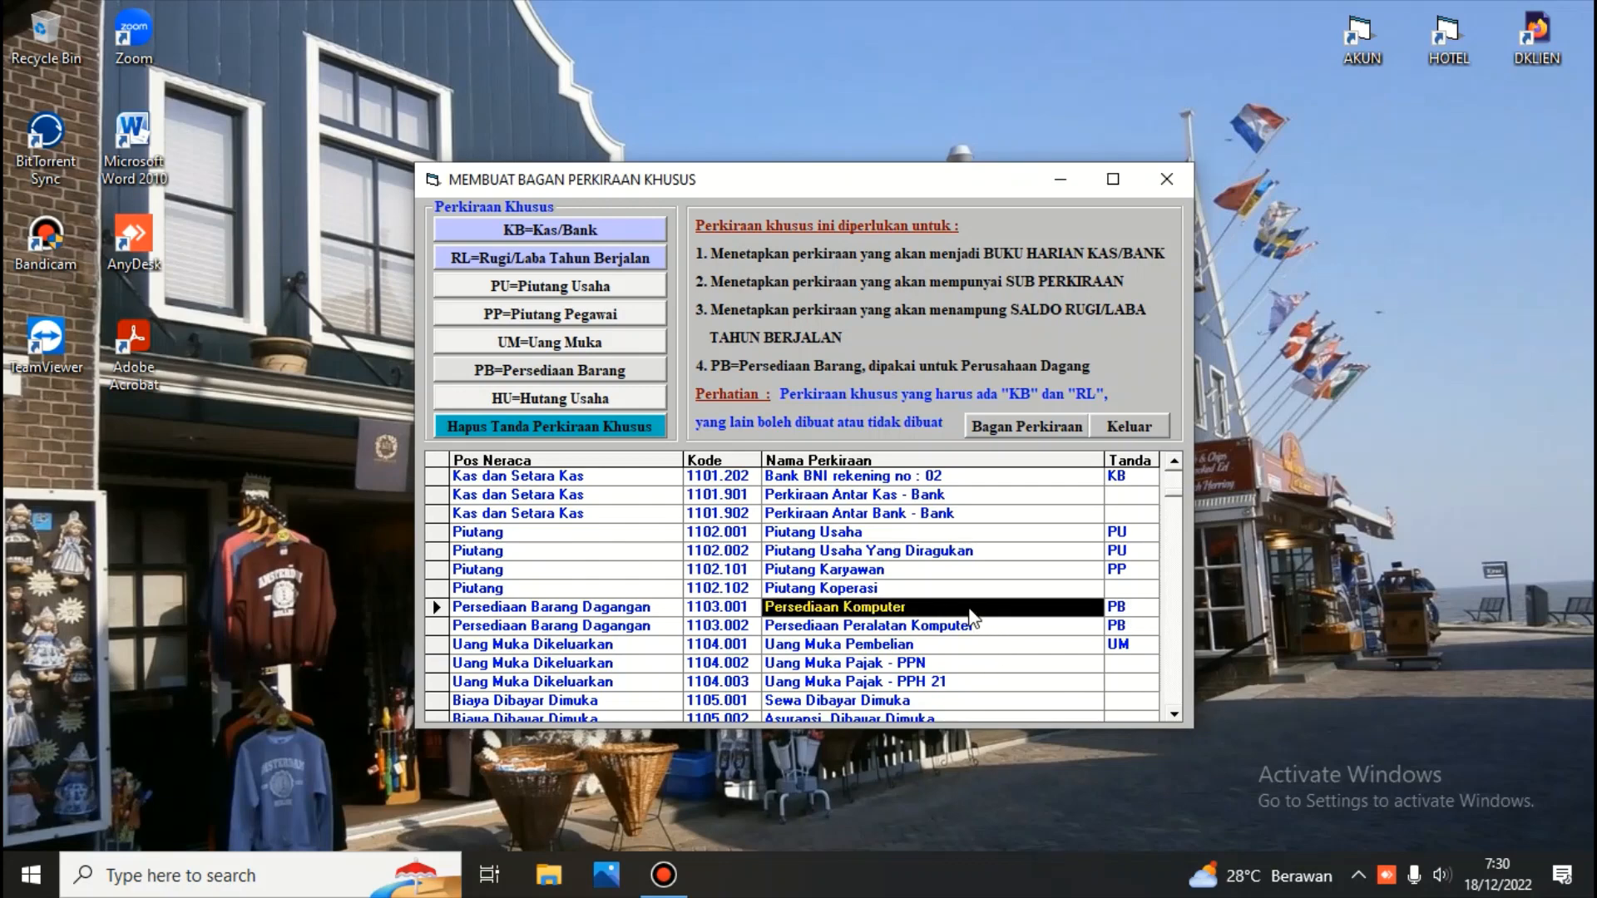
left_click(572, 423)
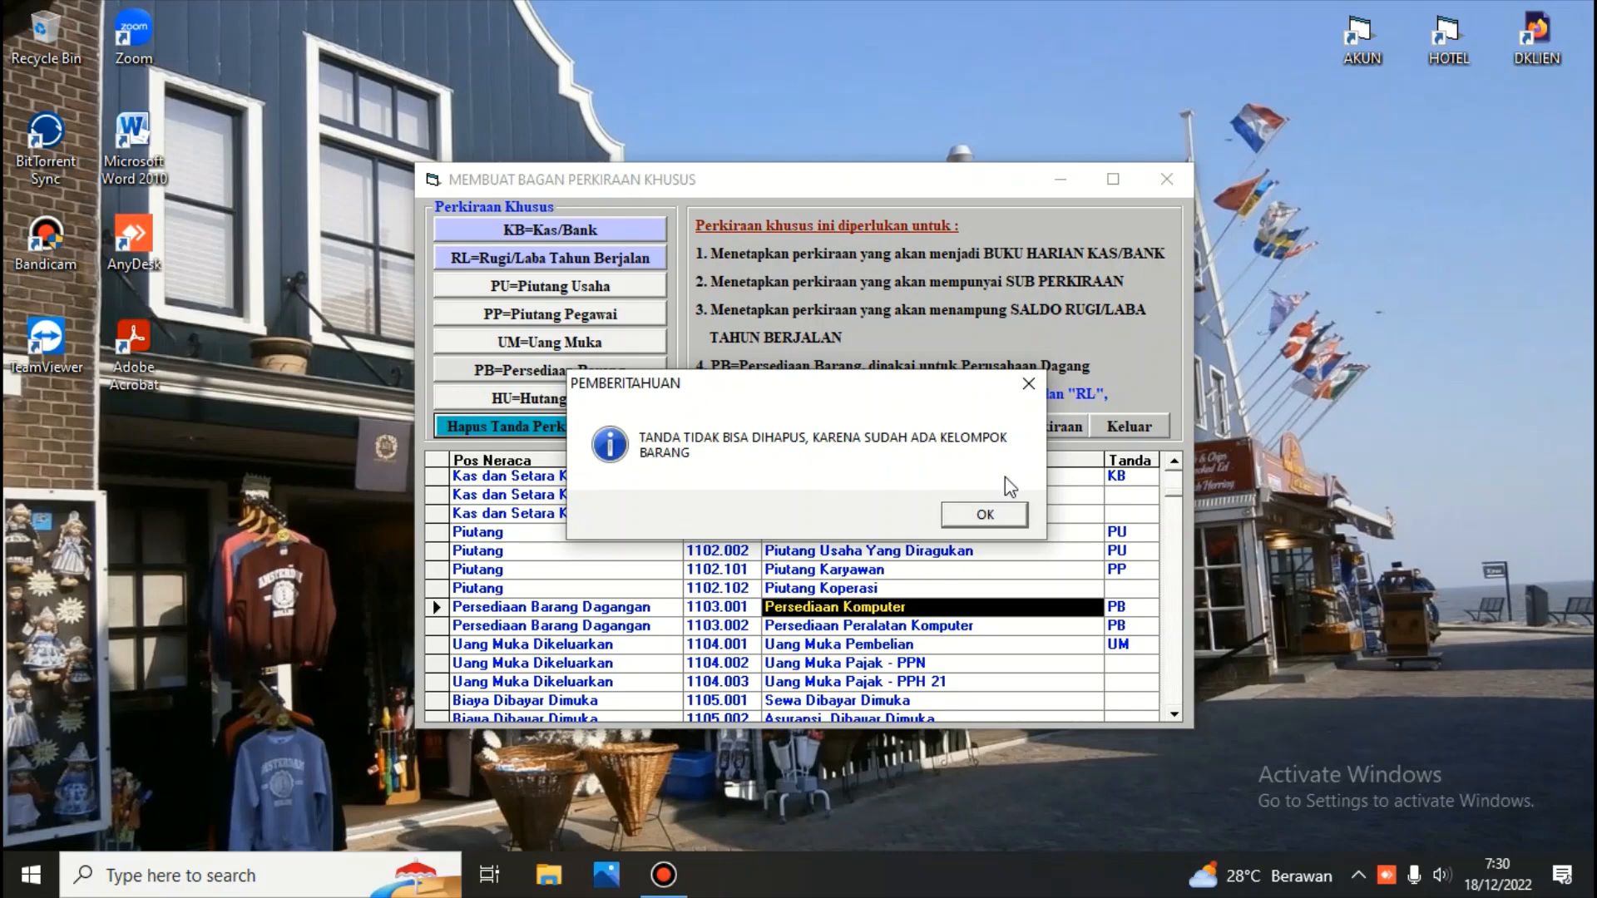
left_click(990, 515)
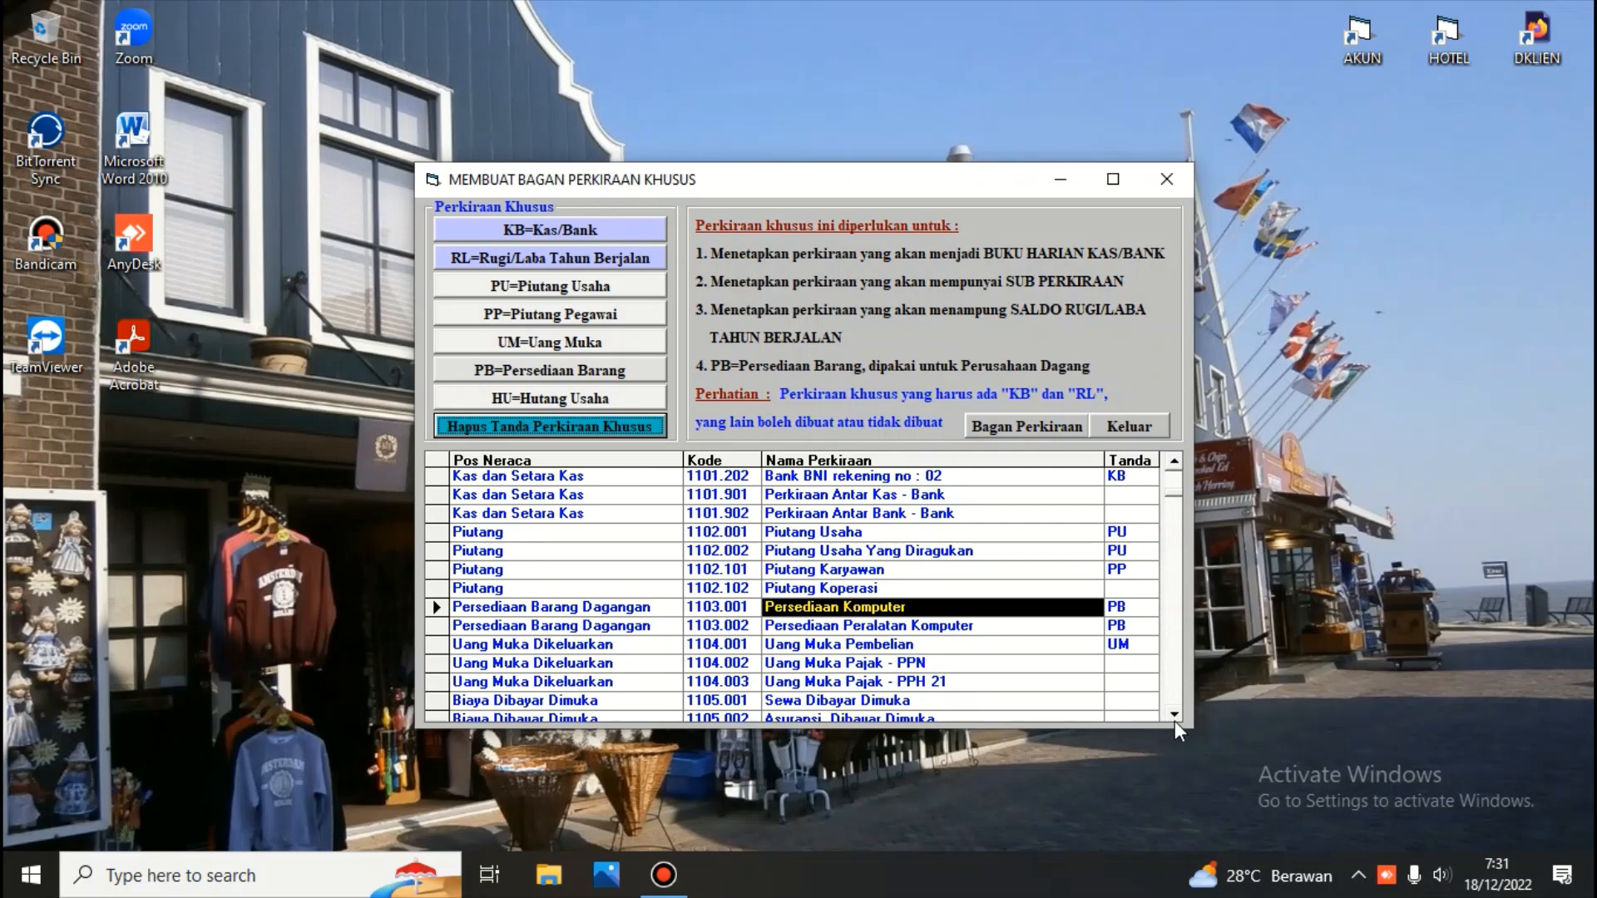
Scroll through the remaining special accounts list and close the window
scroll(1174, 713, "down", 3)
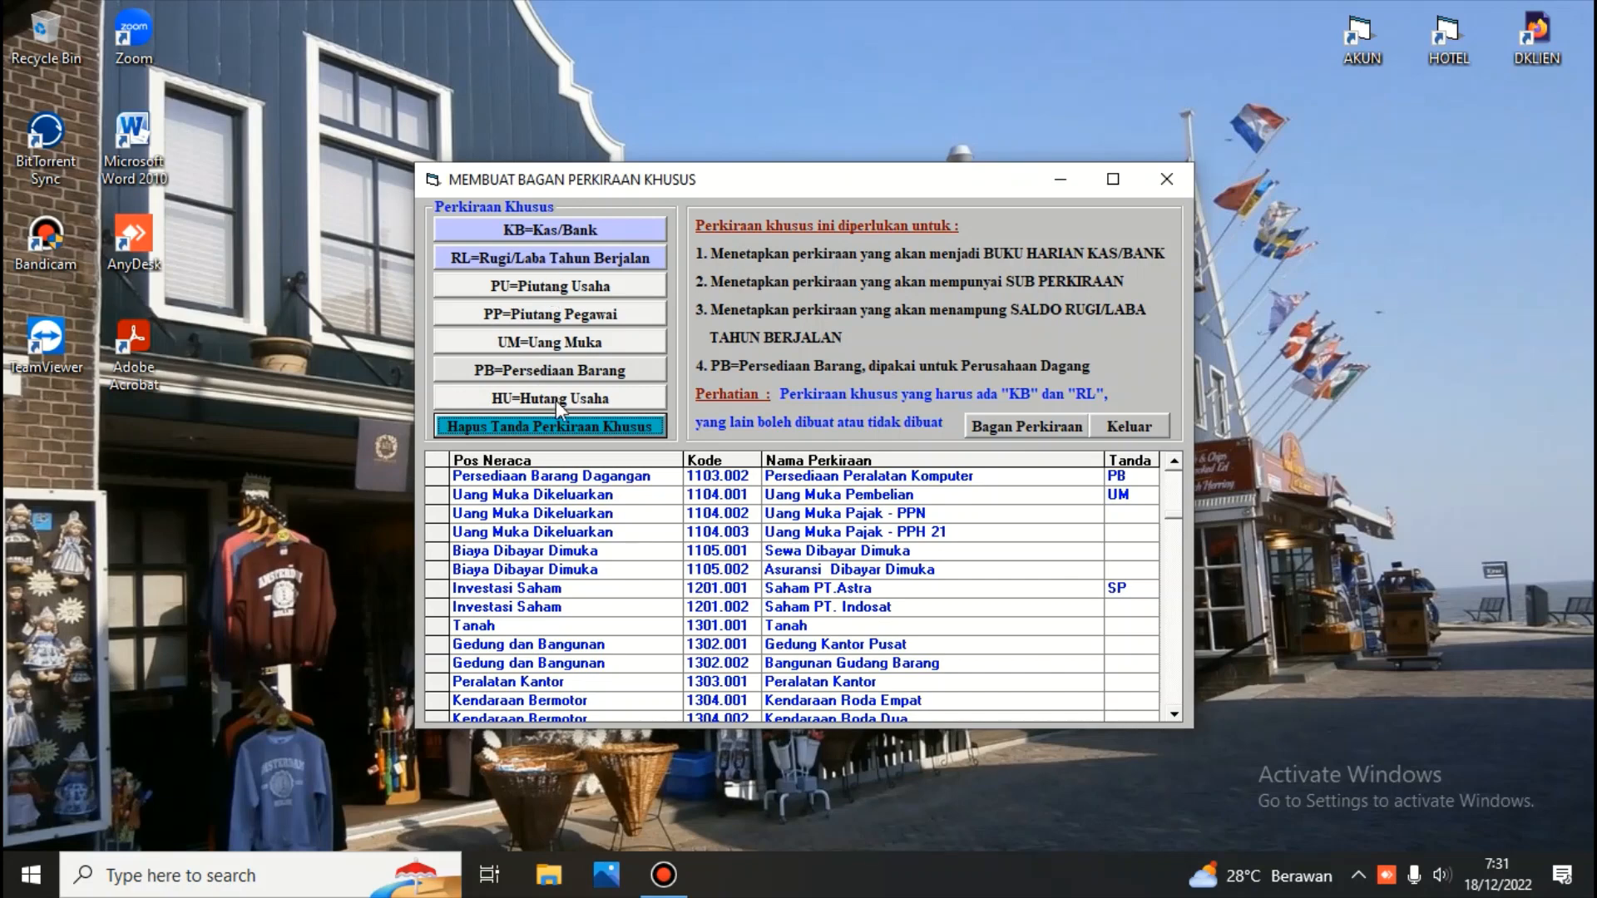
left_click(1173, 714)
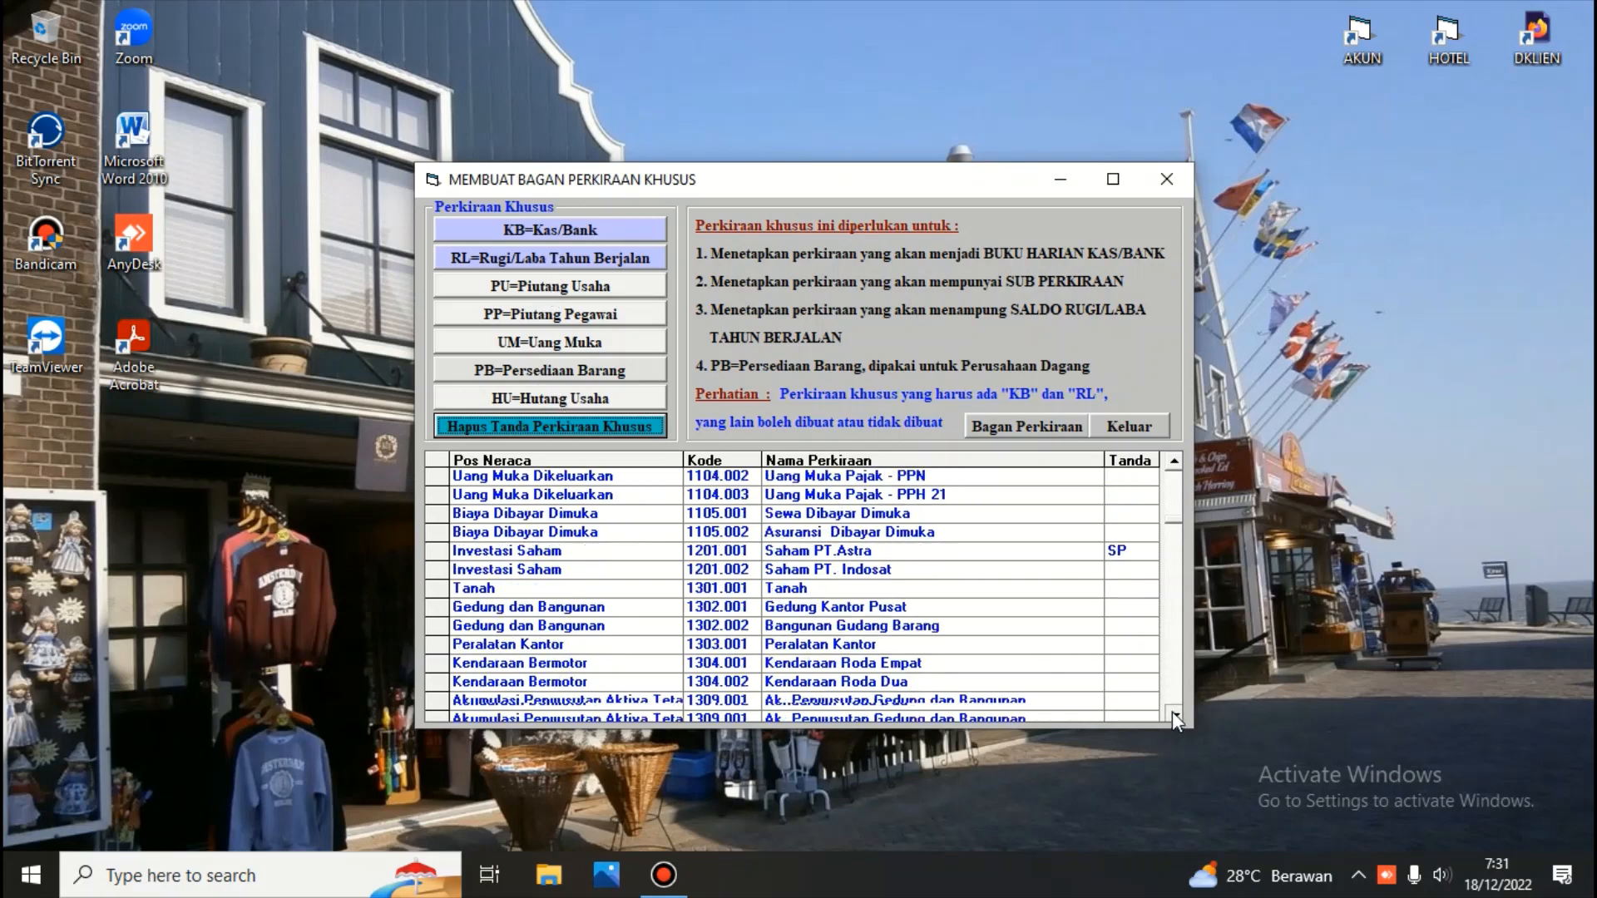
scroll(1173, 711, "down", 6)
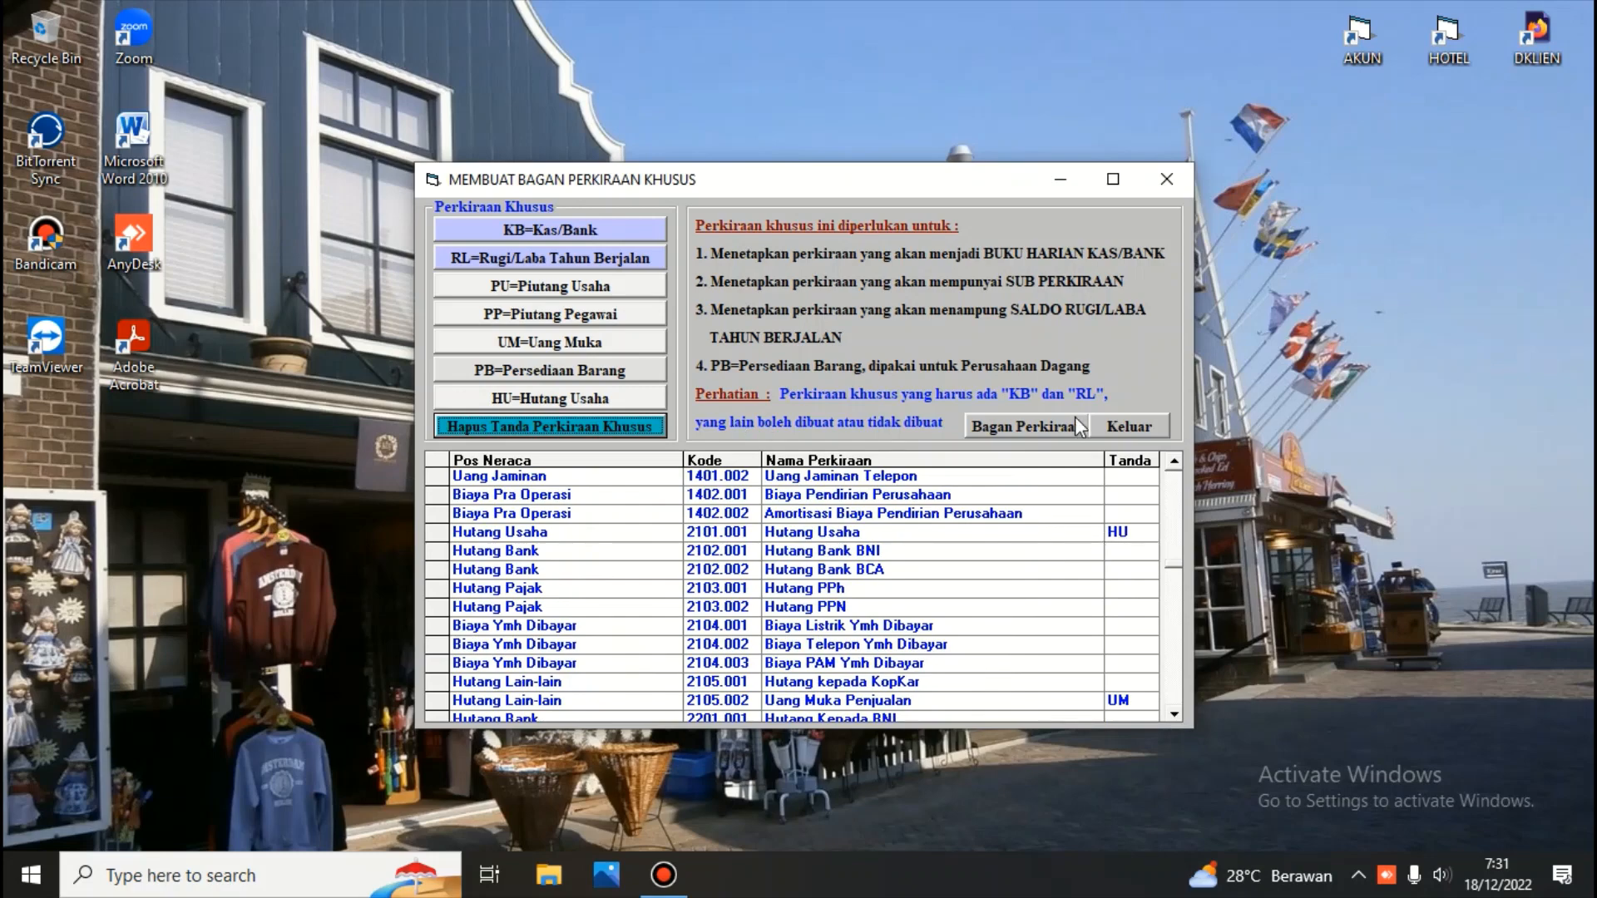
left_click(1138, 429)
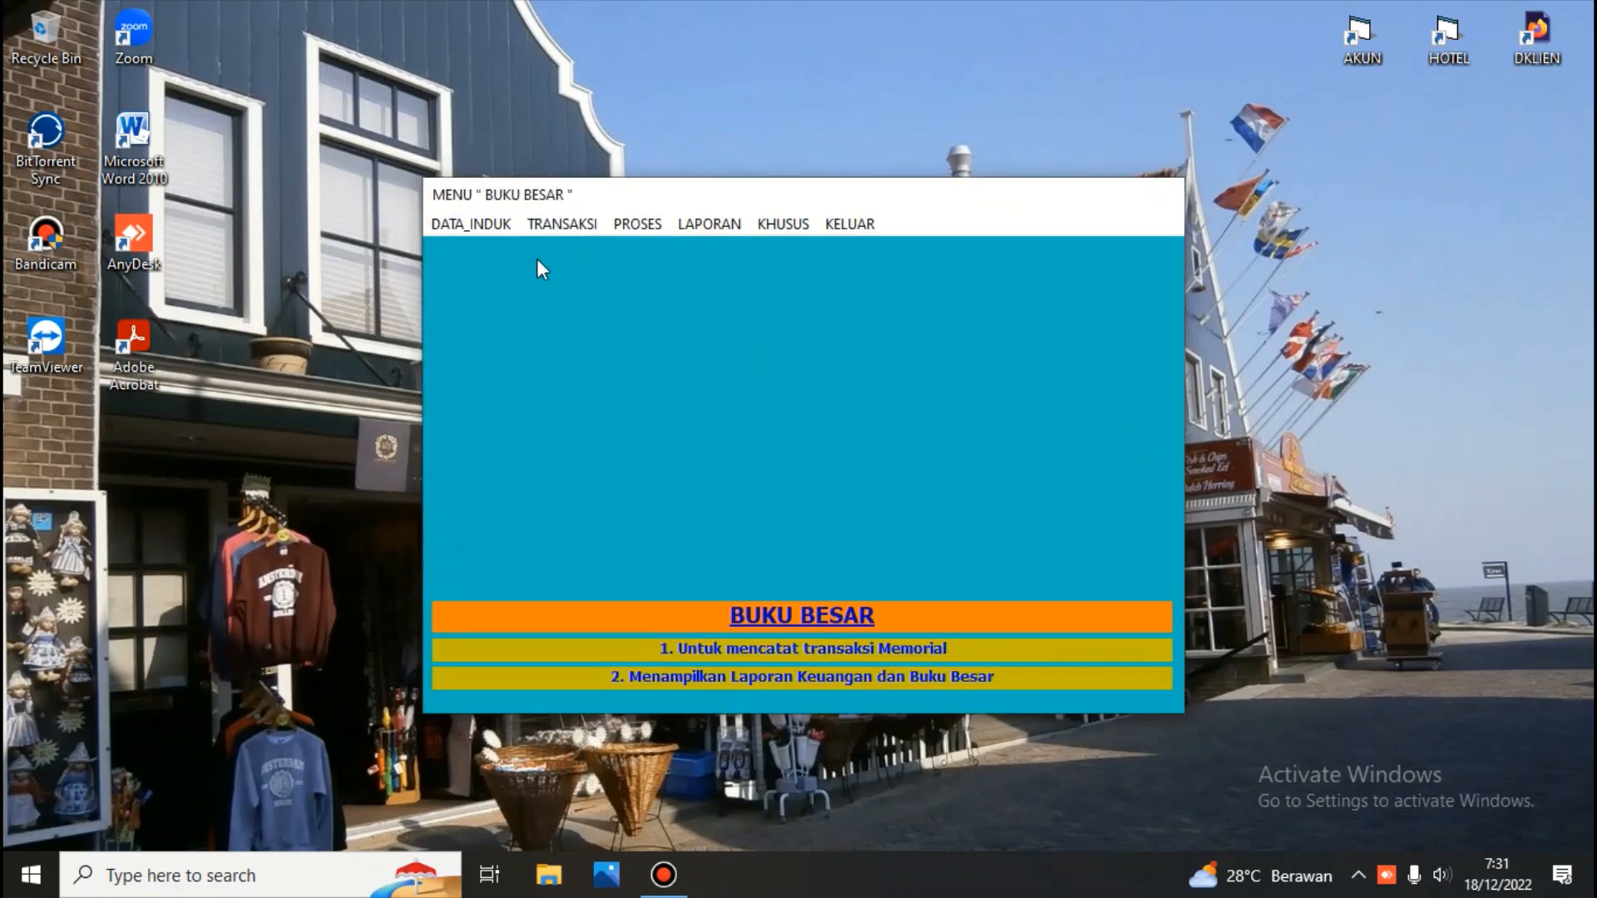
Open the sub-account chart and browse the sub-accounts of each account in the list
left_click(489, 225)
left_click(501, 304)
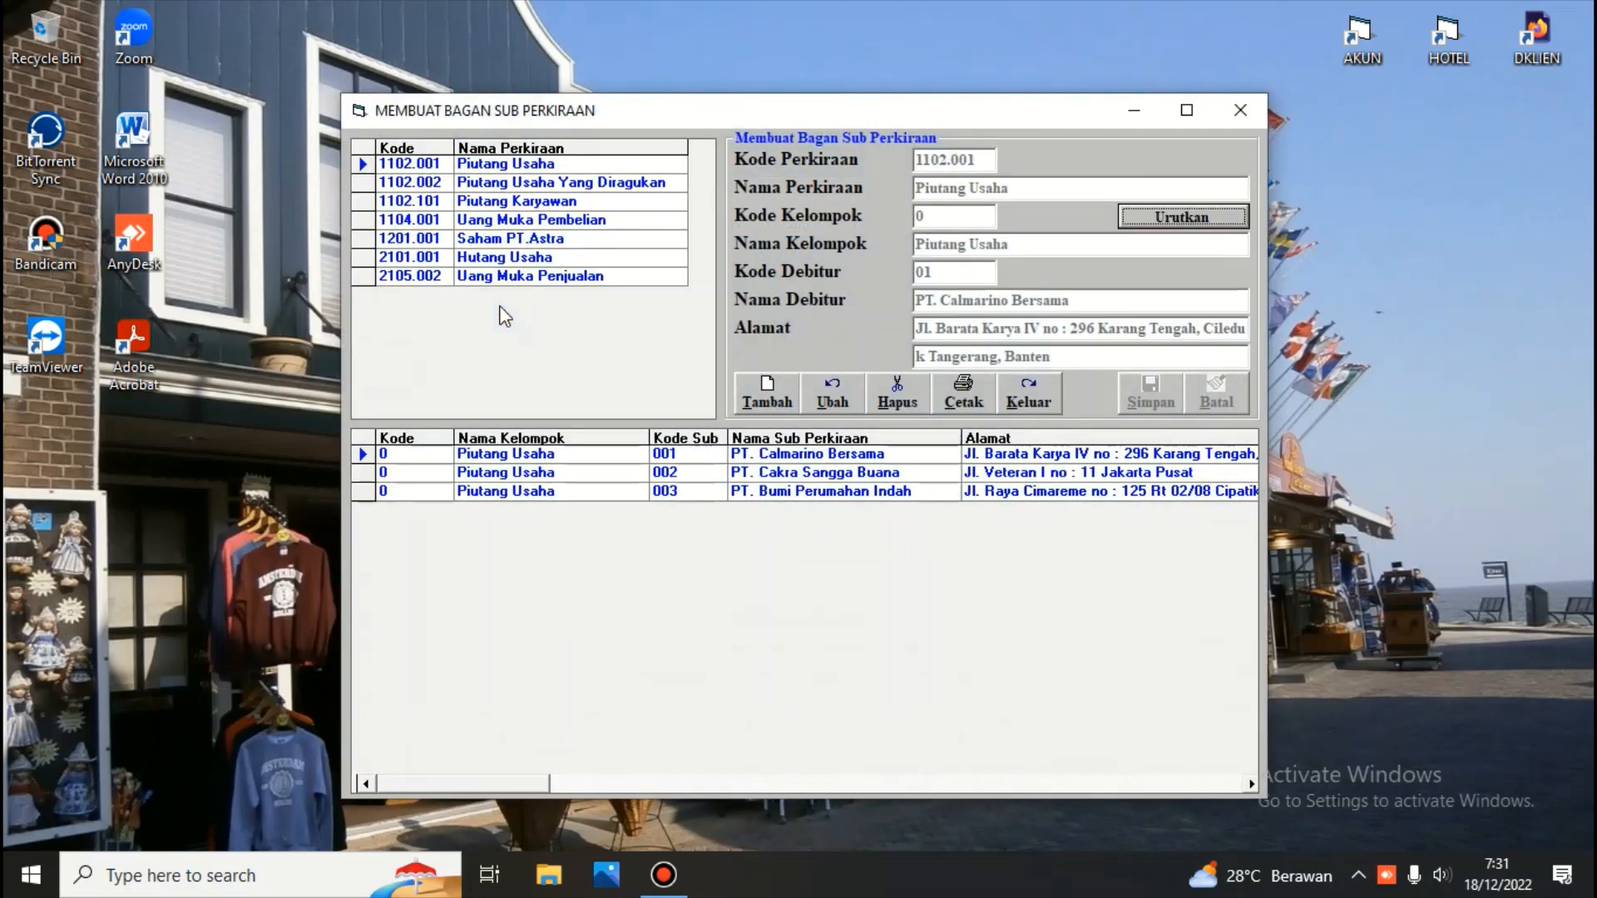
left_click(536, 161)
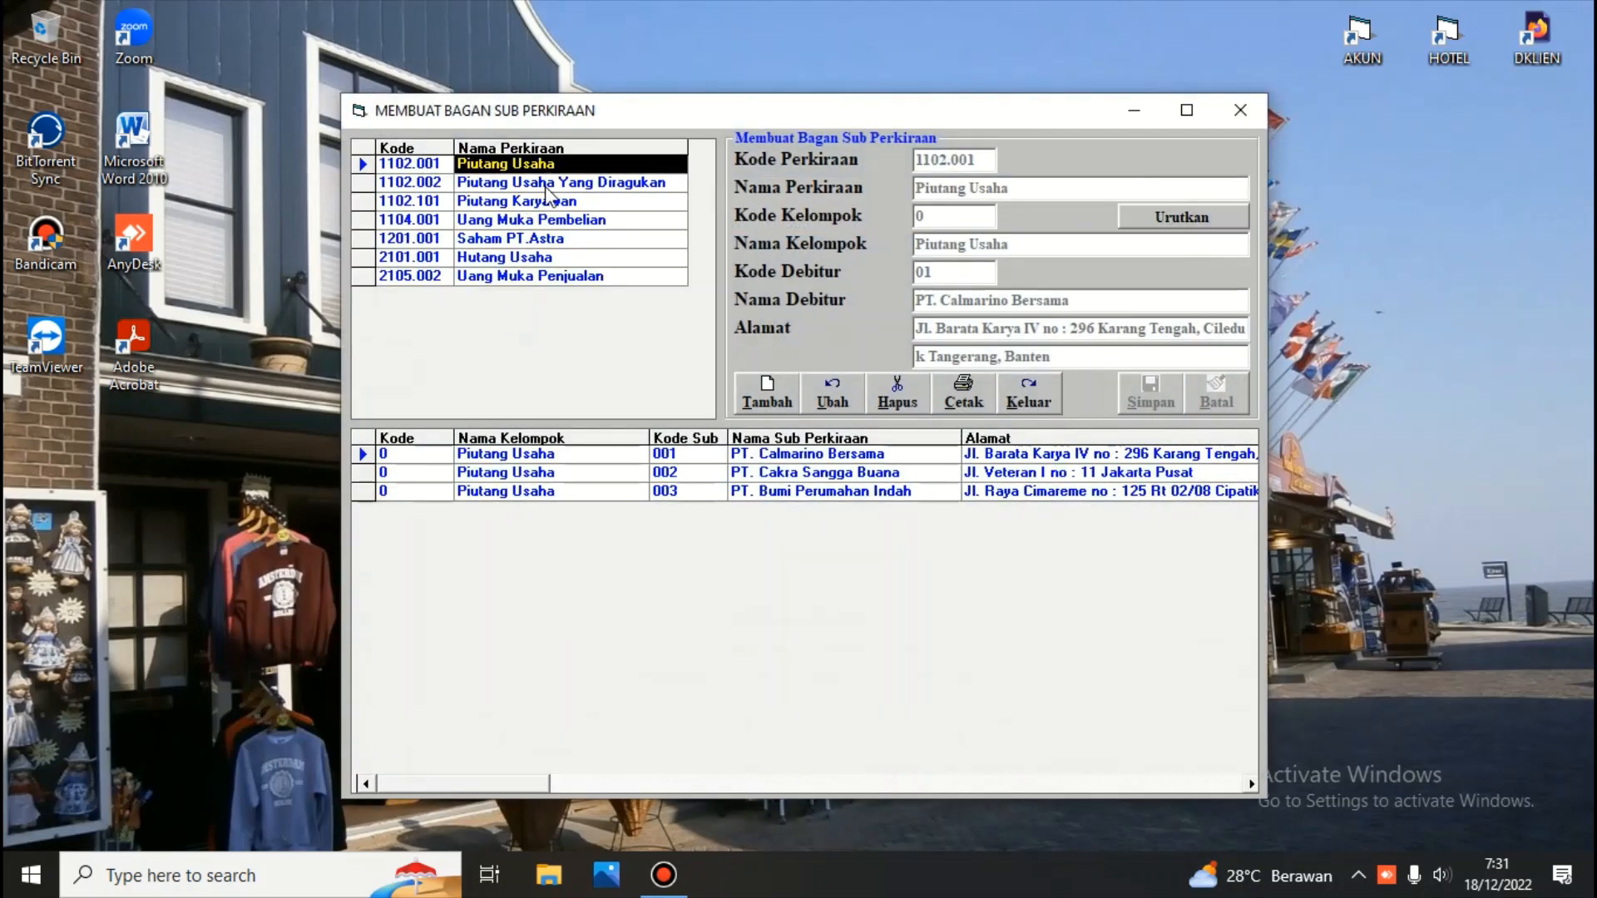
left_click(547, 192)
left_click(542, 167)
left_click(549, 184)
left_click(549, 202)
left_click(553, 220)
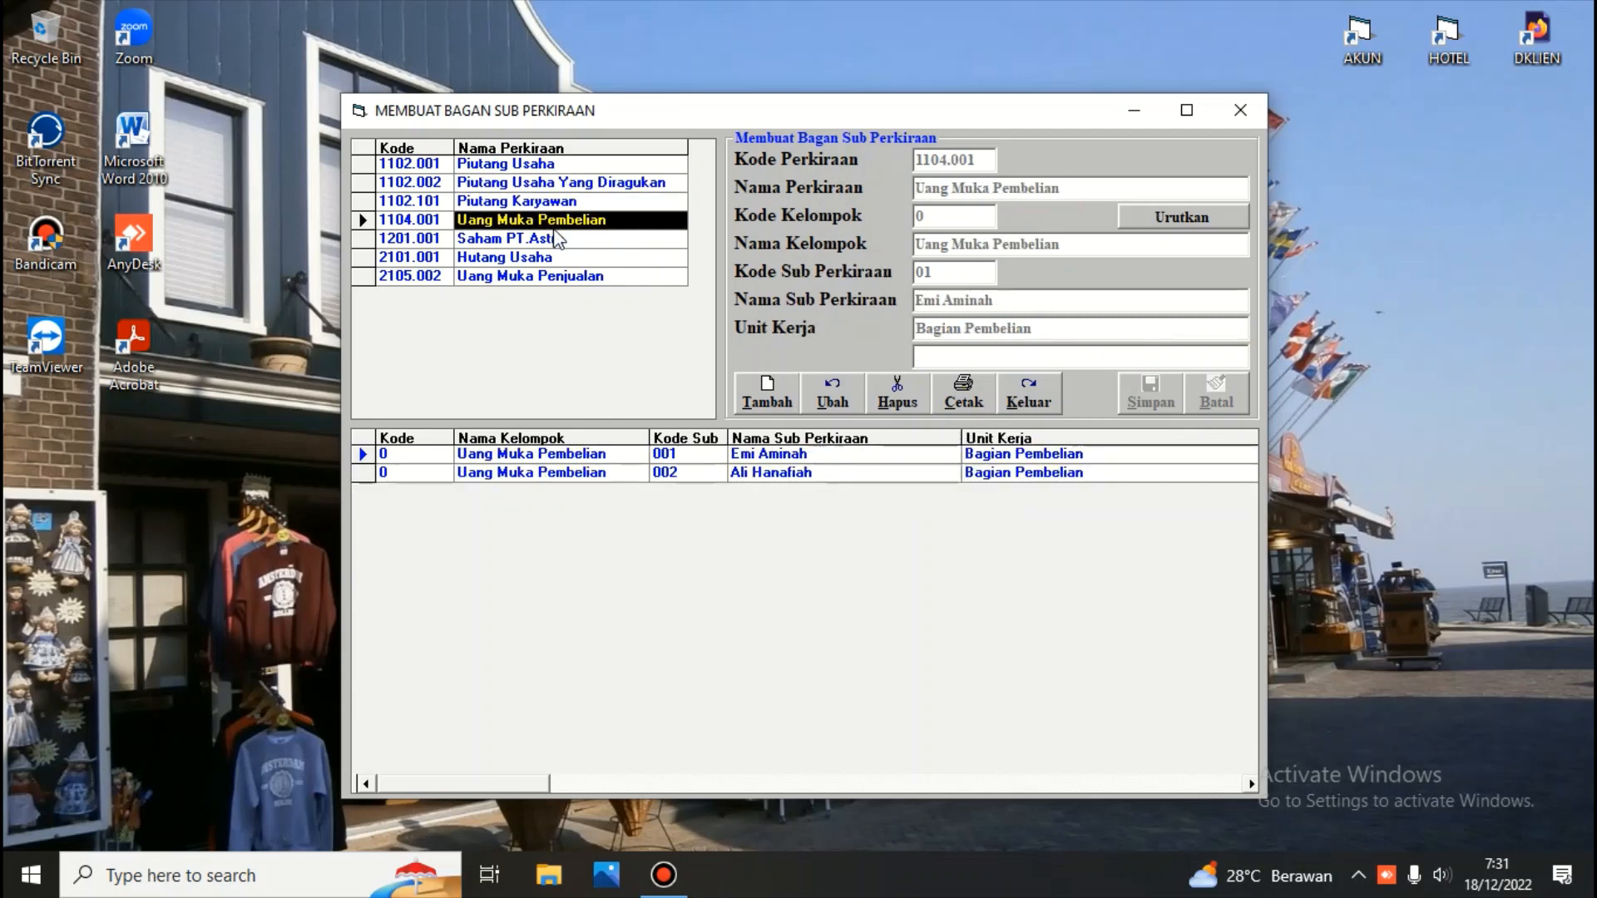
left_click(549, 241)
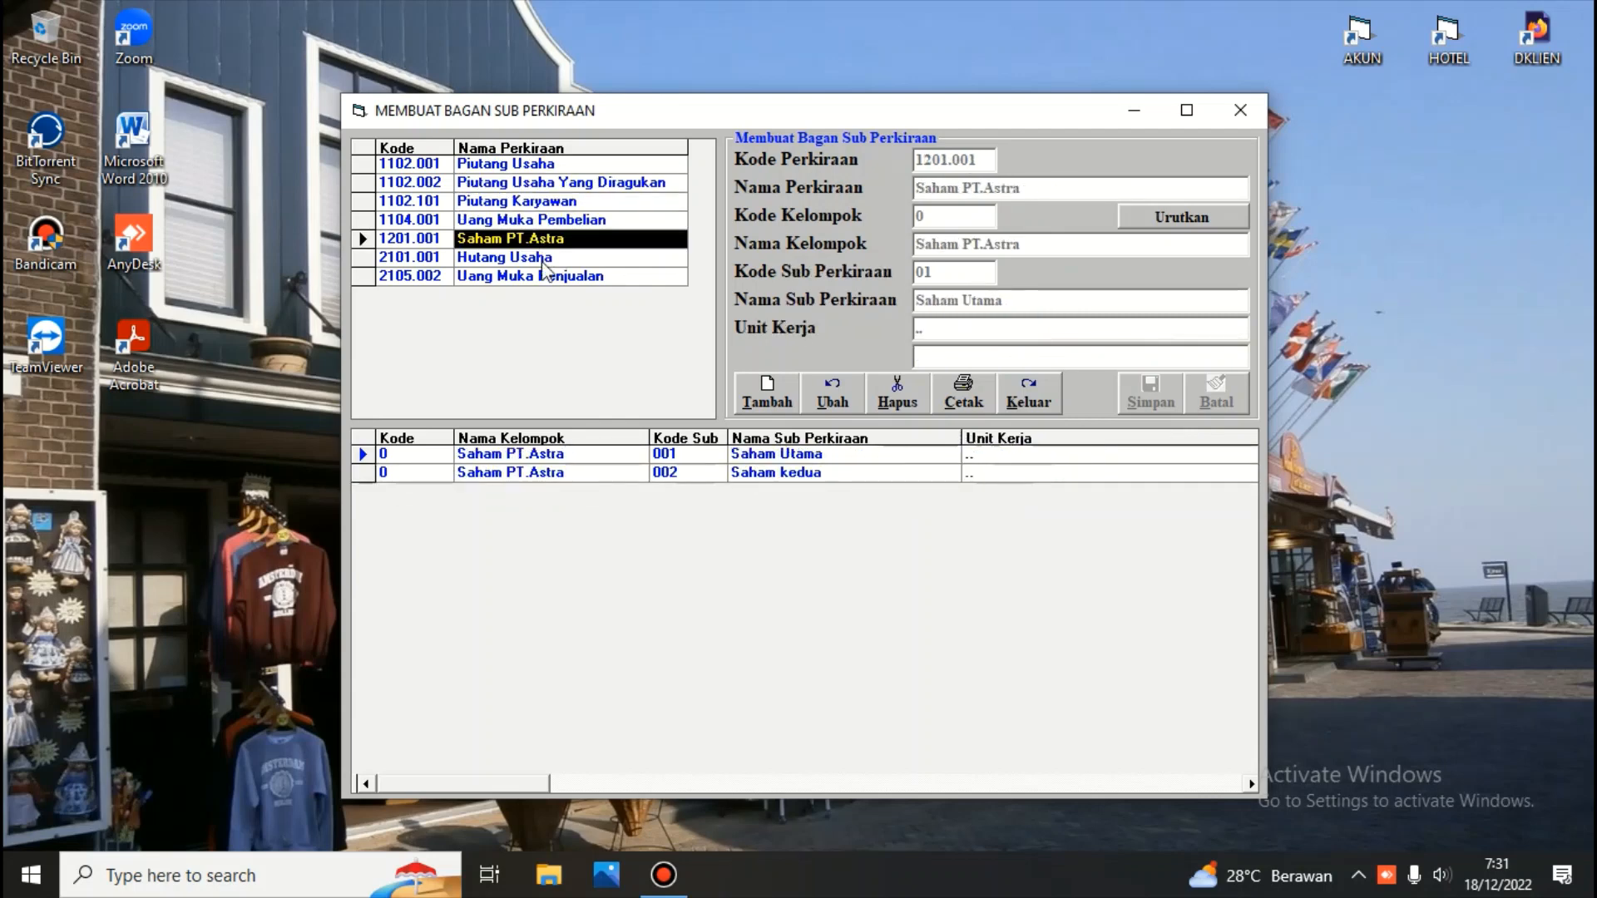
left_click(548, 259)
left_click(546, 278)
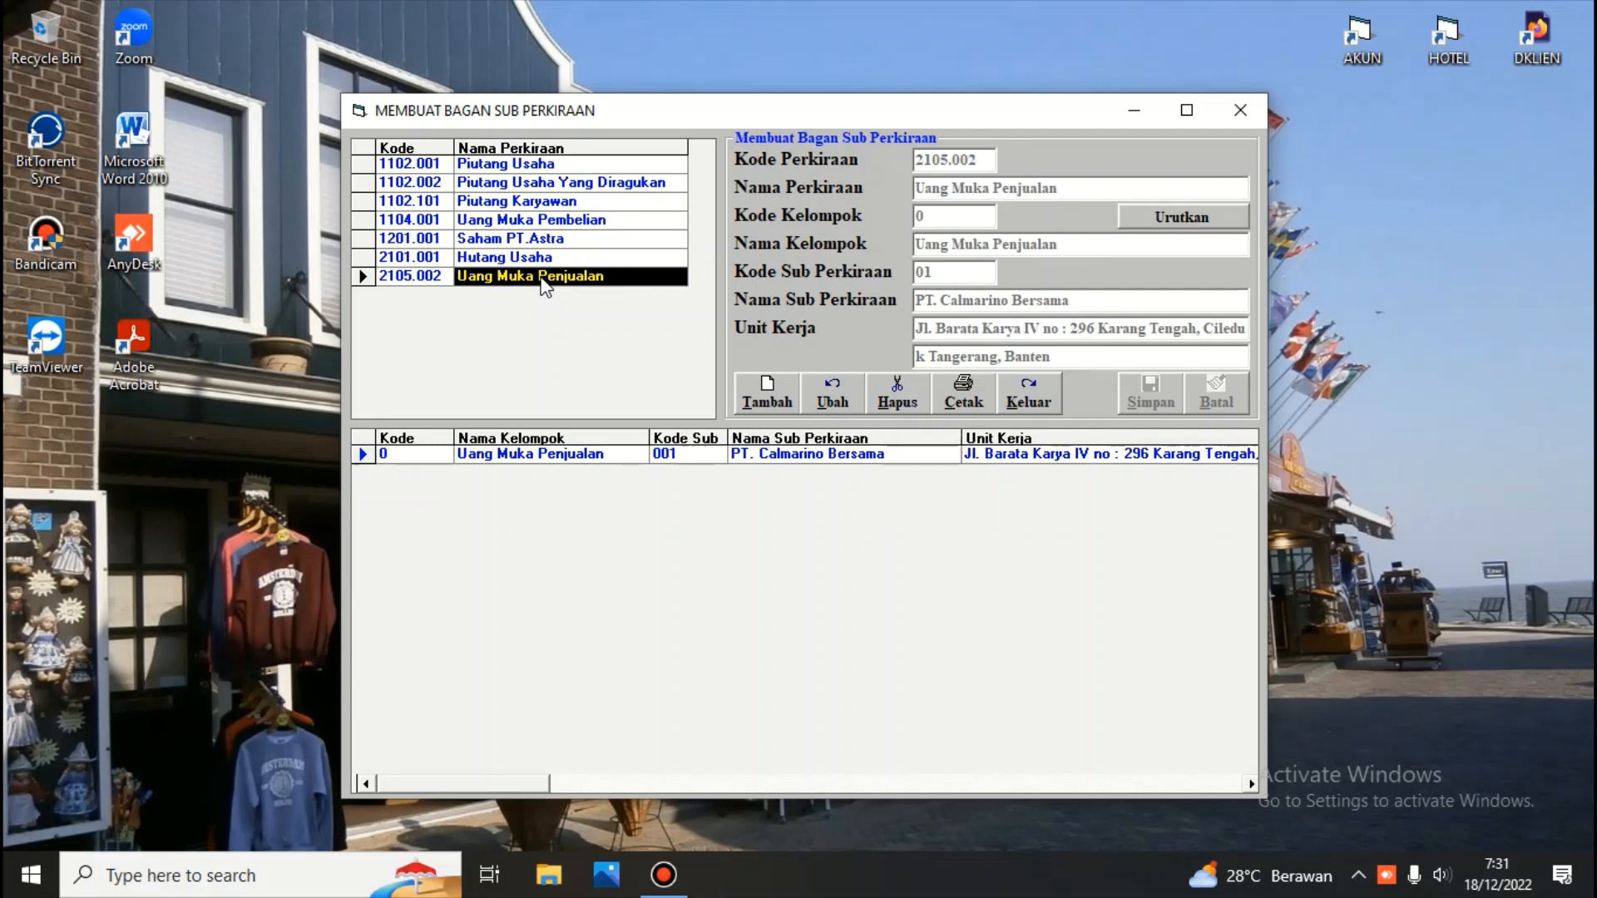
Add a sub-account under Piutang Usaha with debtor code 04, keeping the prefilled debtor name and address, and save it
left_click(507, 166)
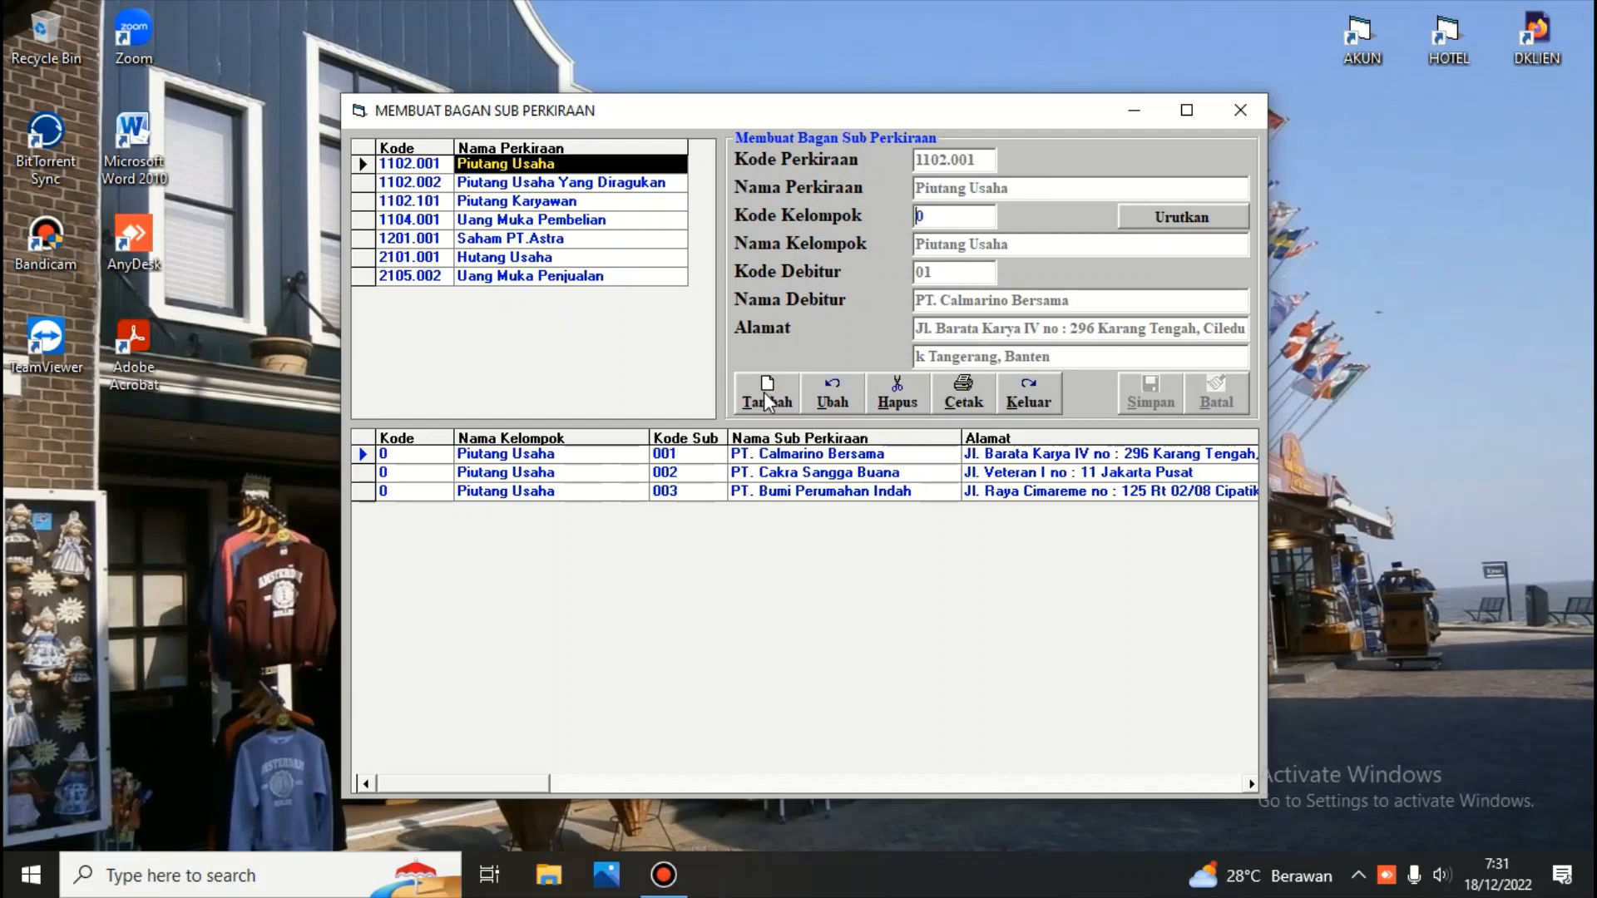
key("Tab")
key("Return")
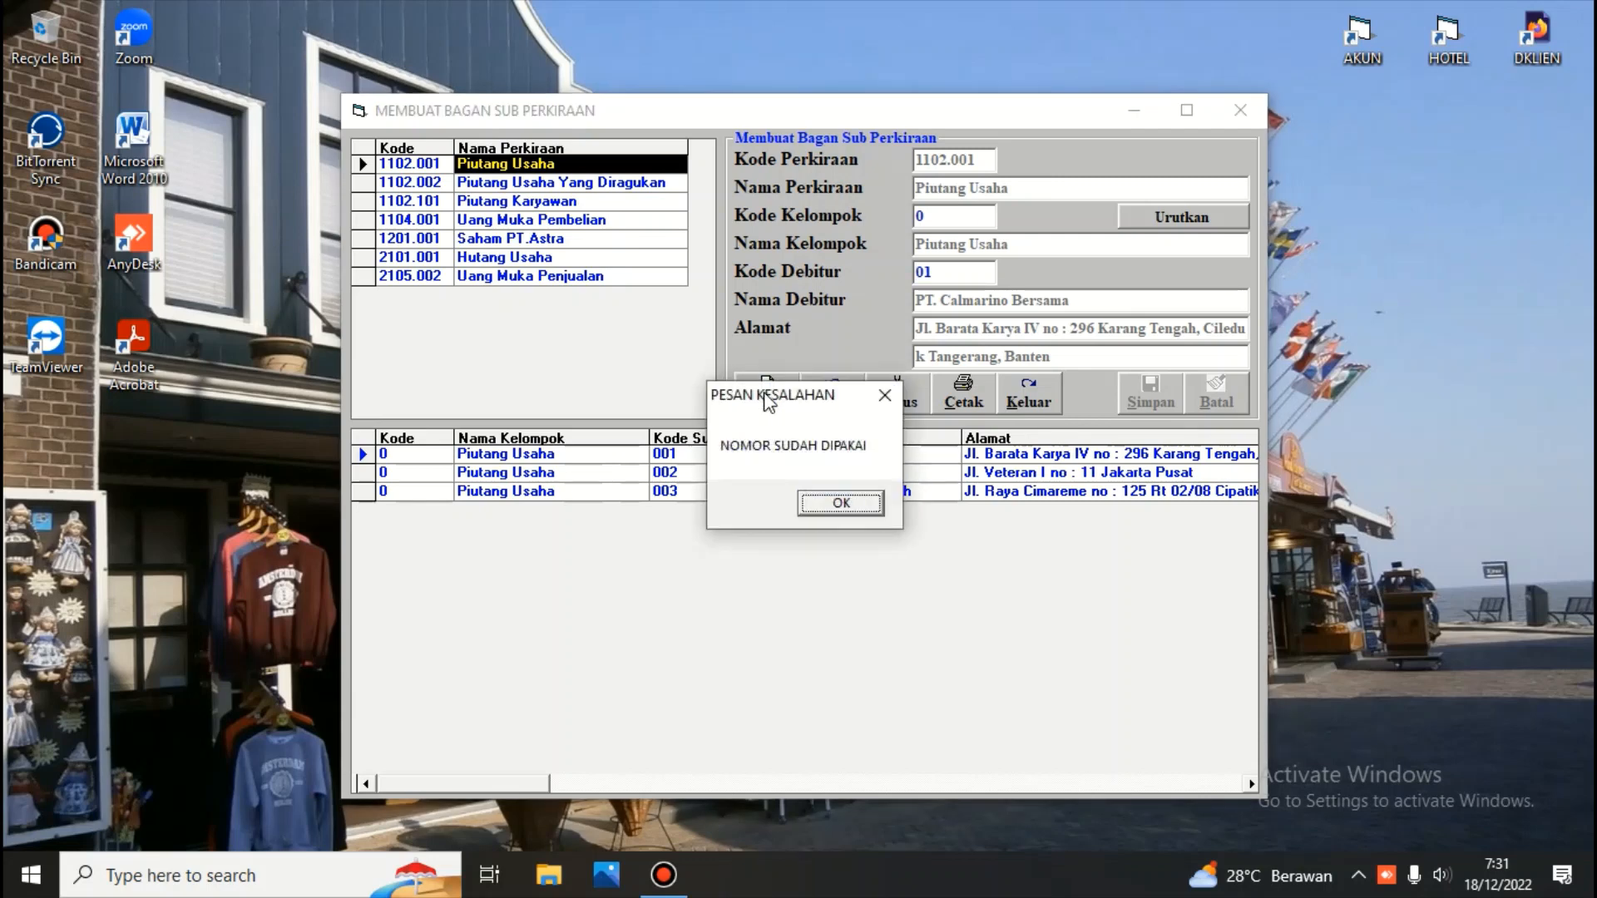
key("Return")
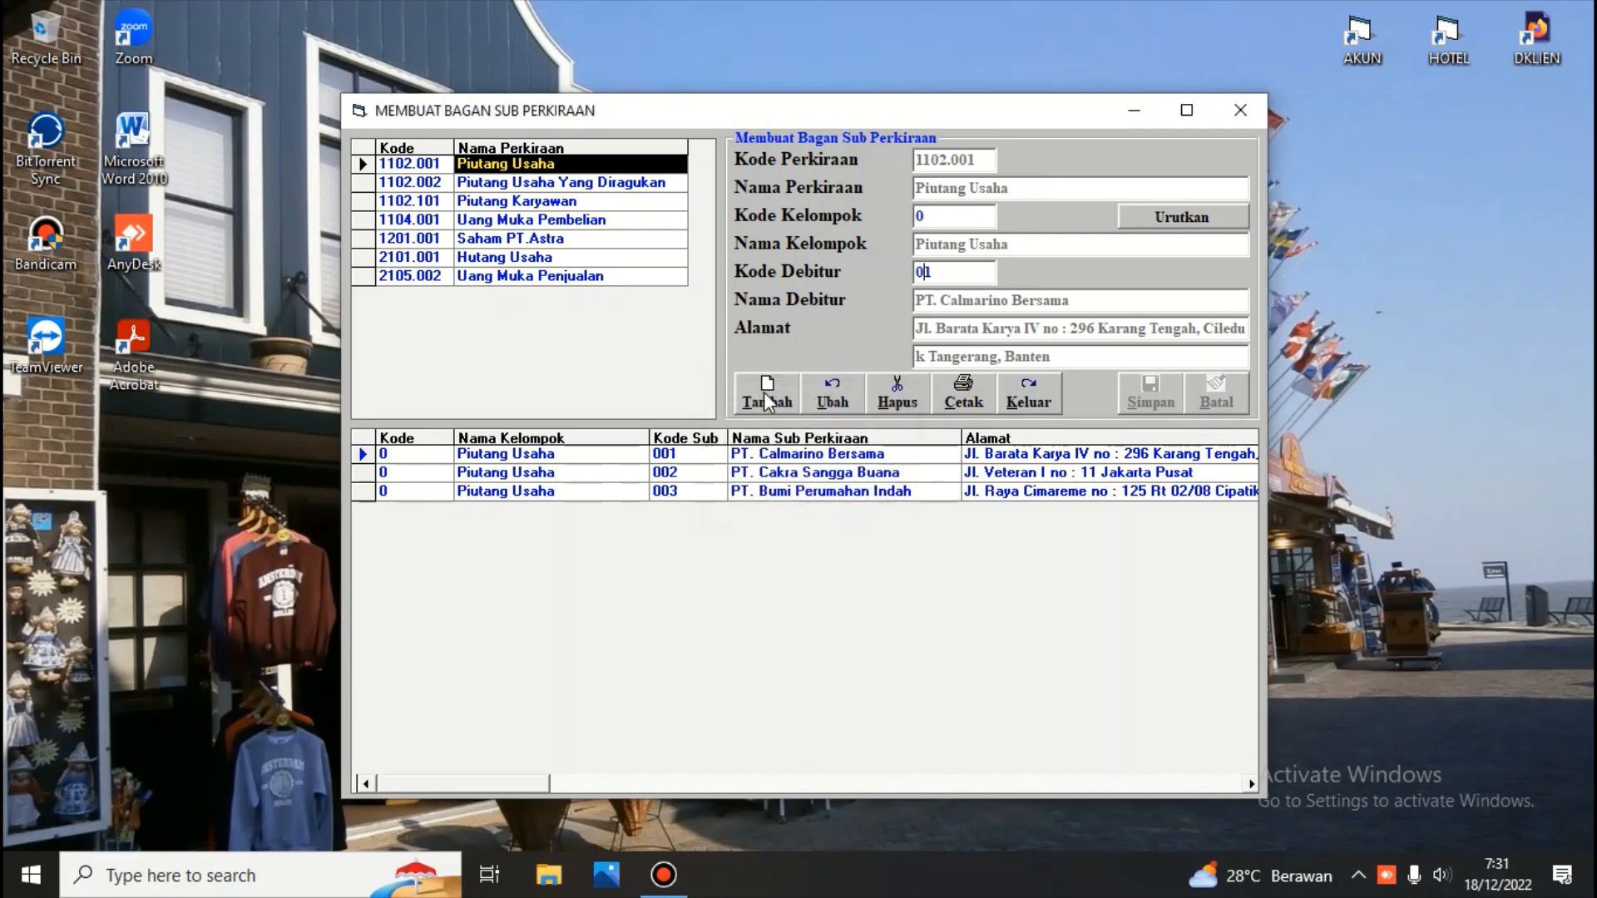
key("BackSpace")
type("4")
key("Return")
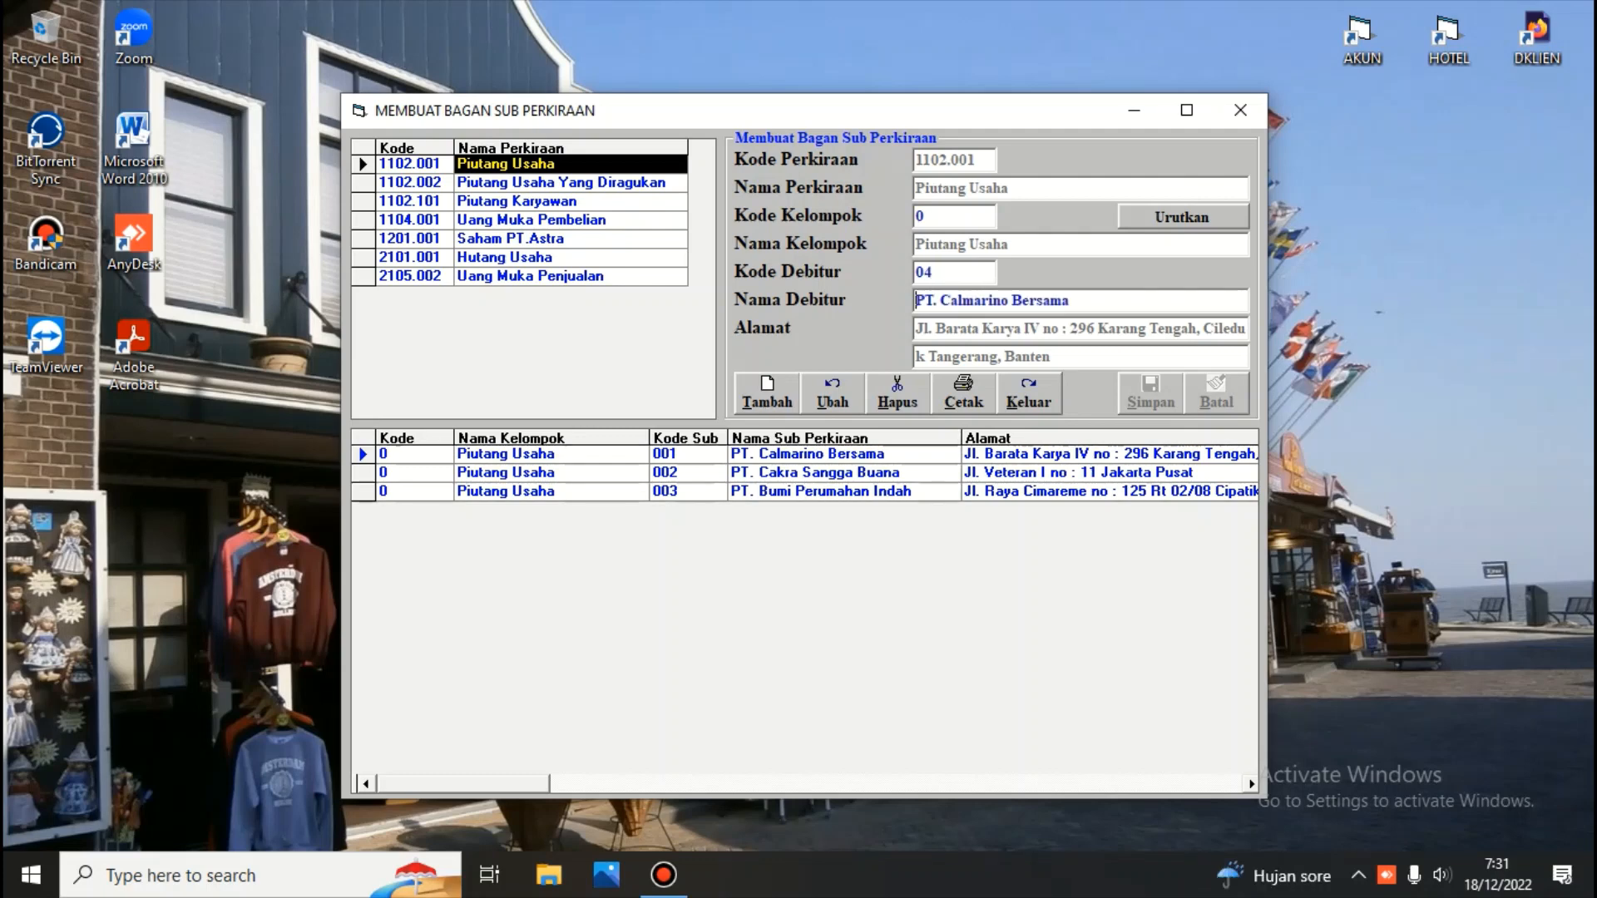
key("Return")
key("Return")
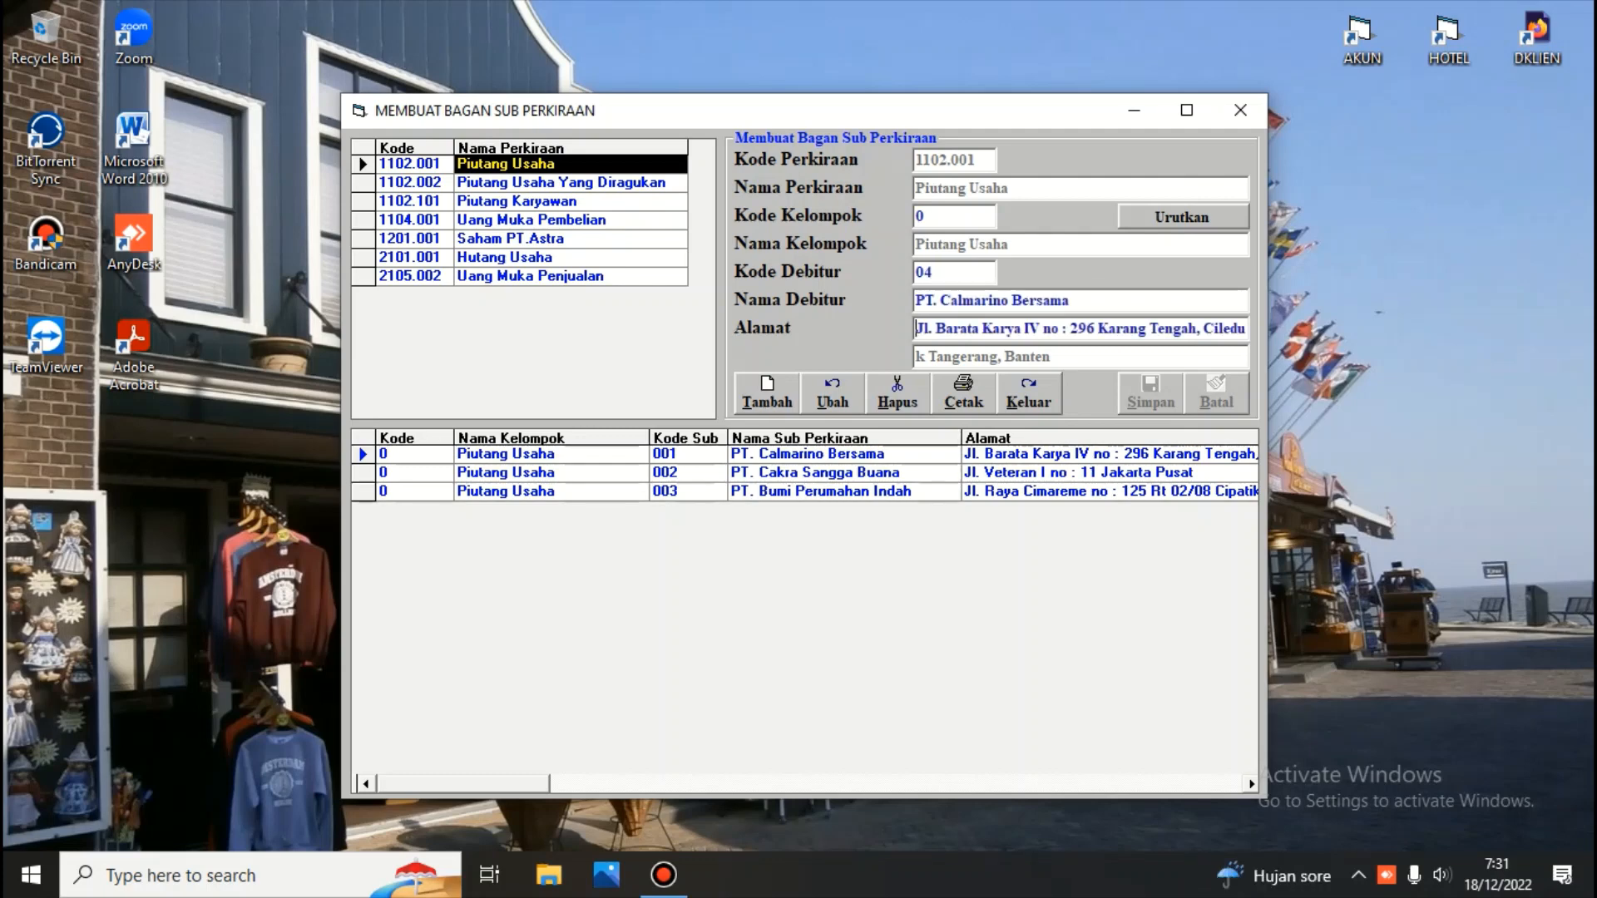
key("Return")
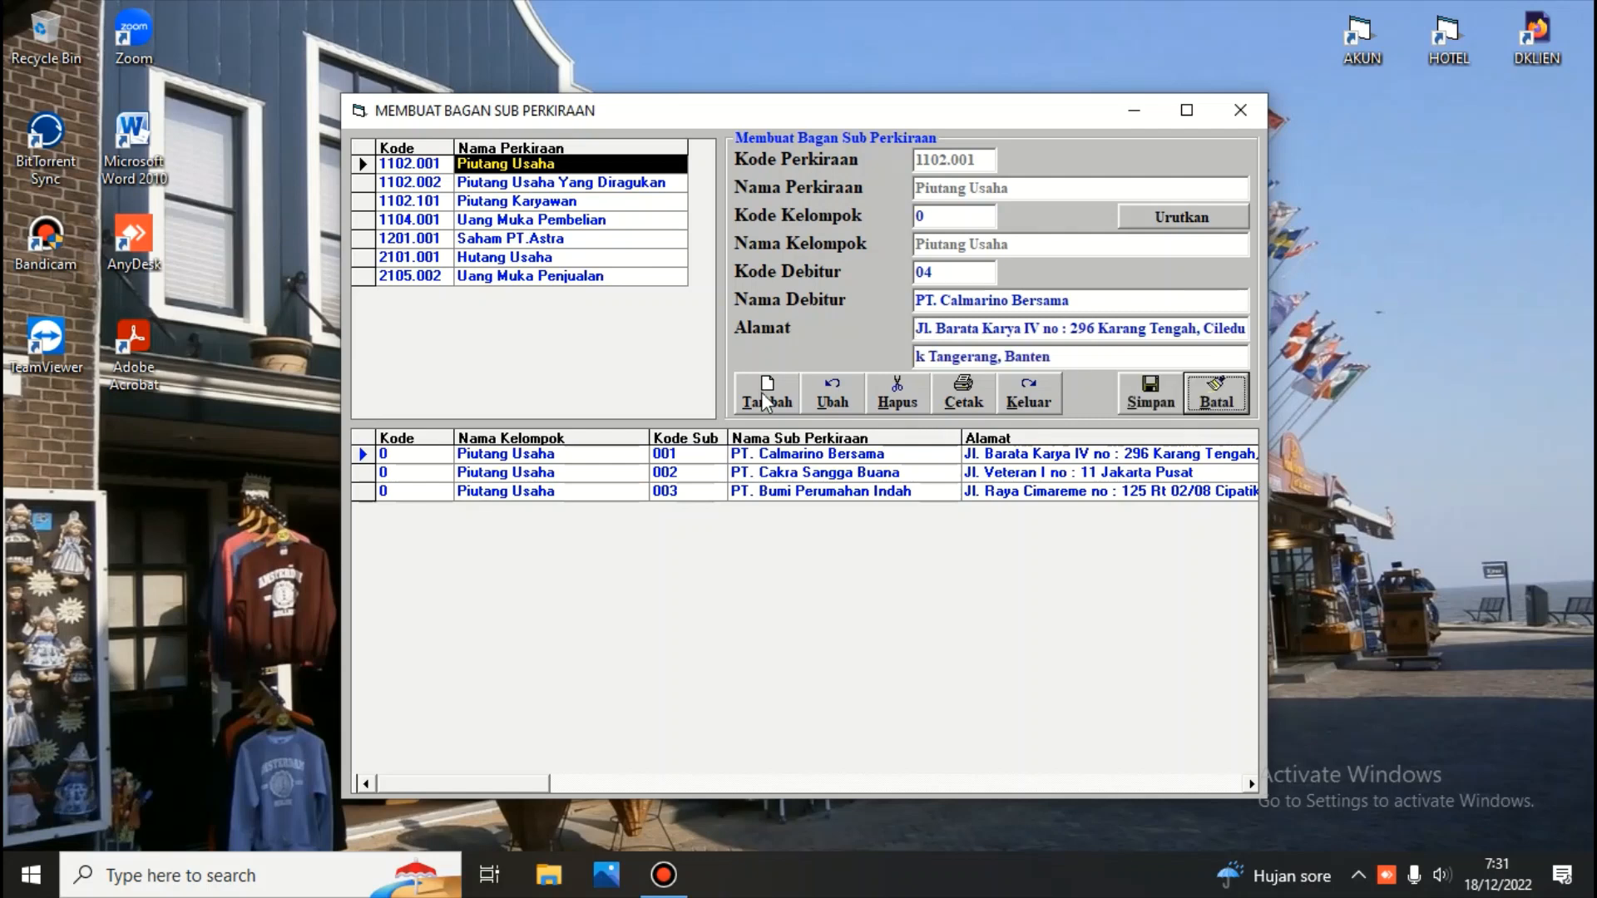
left_click(1141, 397)
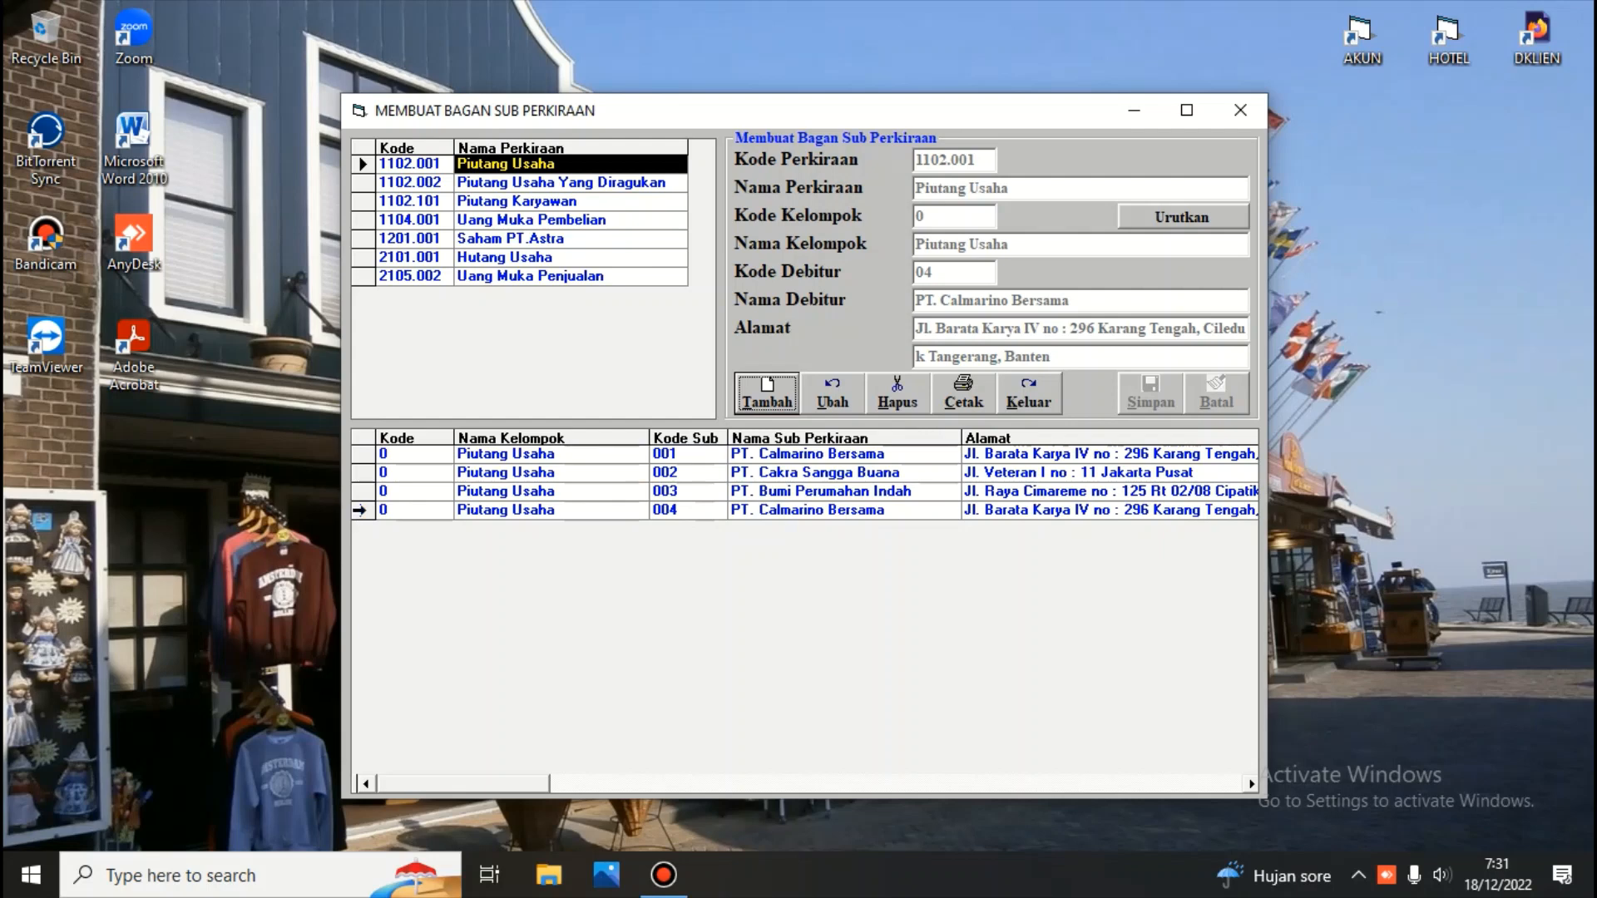
Delete the newly added sub-account 004 under Piutang Usaha
left_click(360, 511)
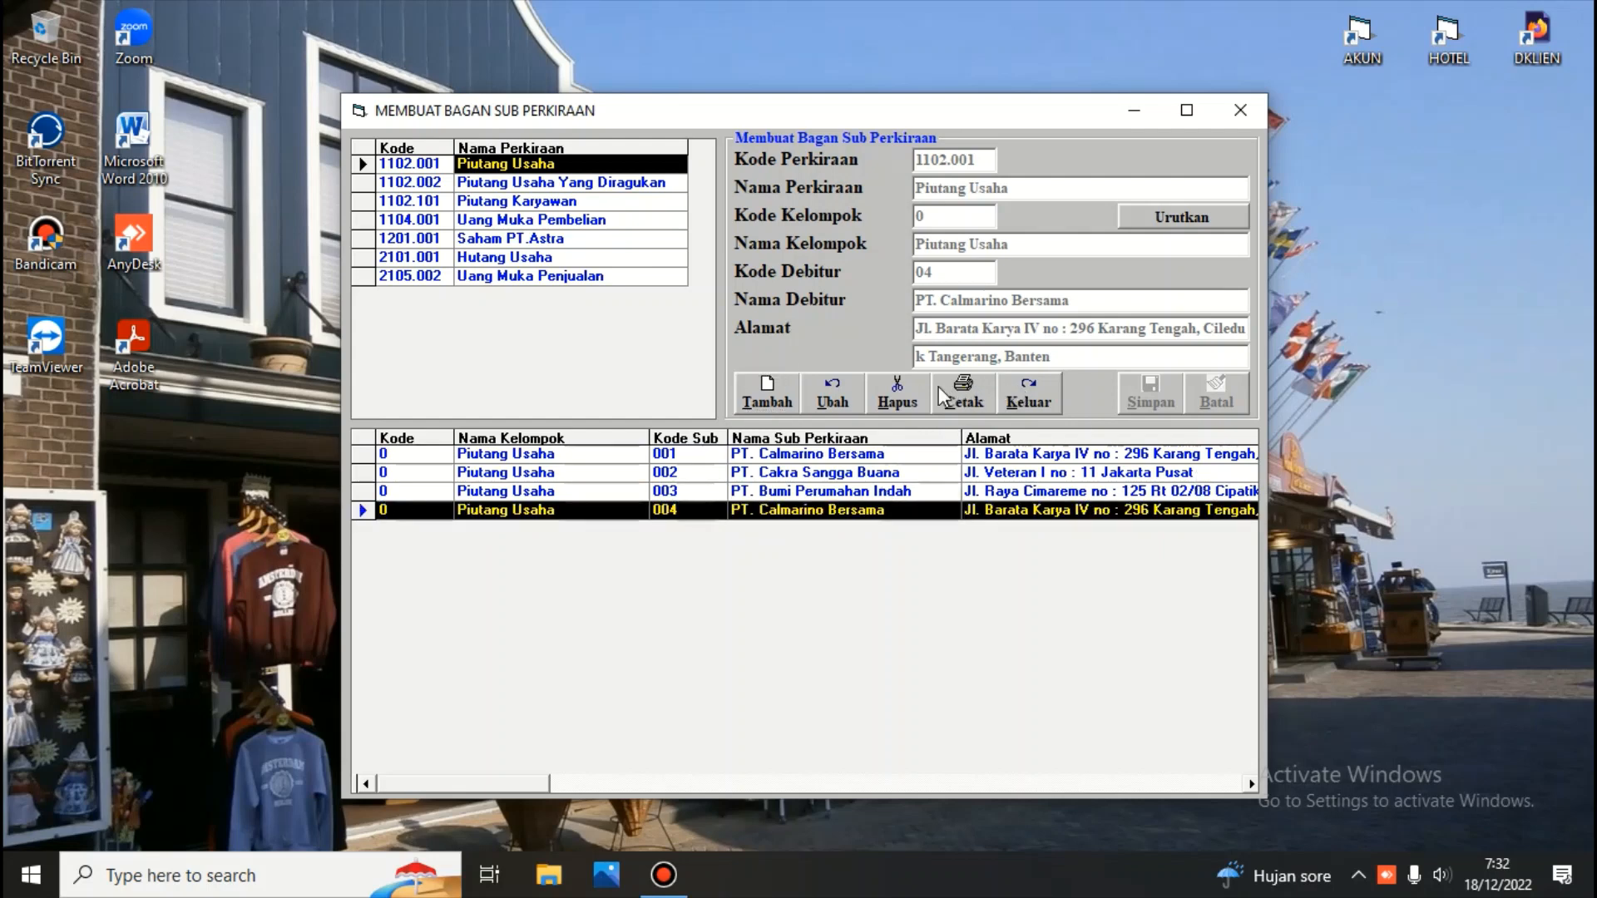
left_click(905, 382)
left_click(781, 504)
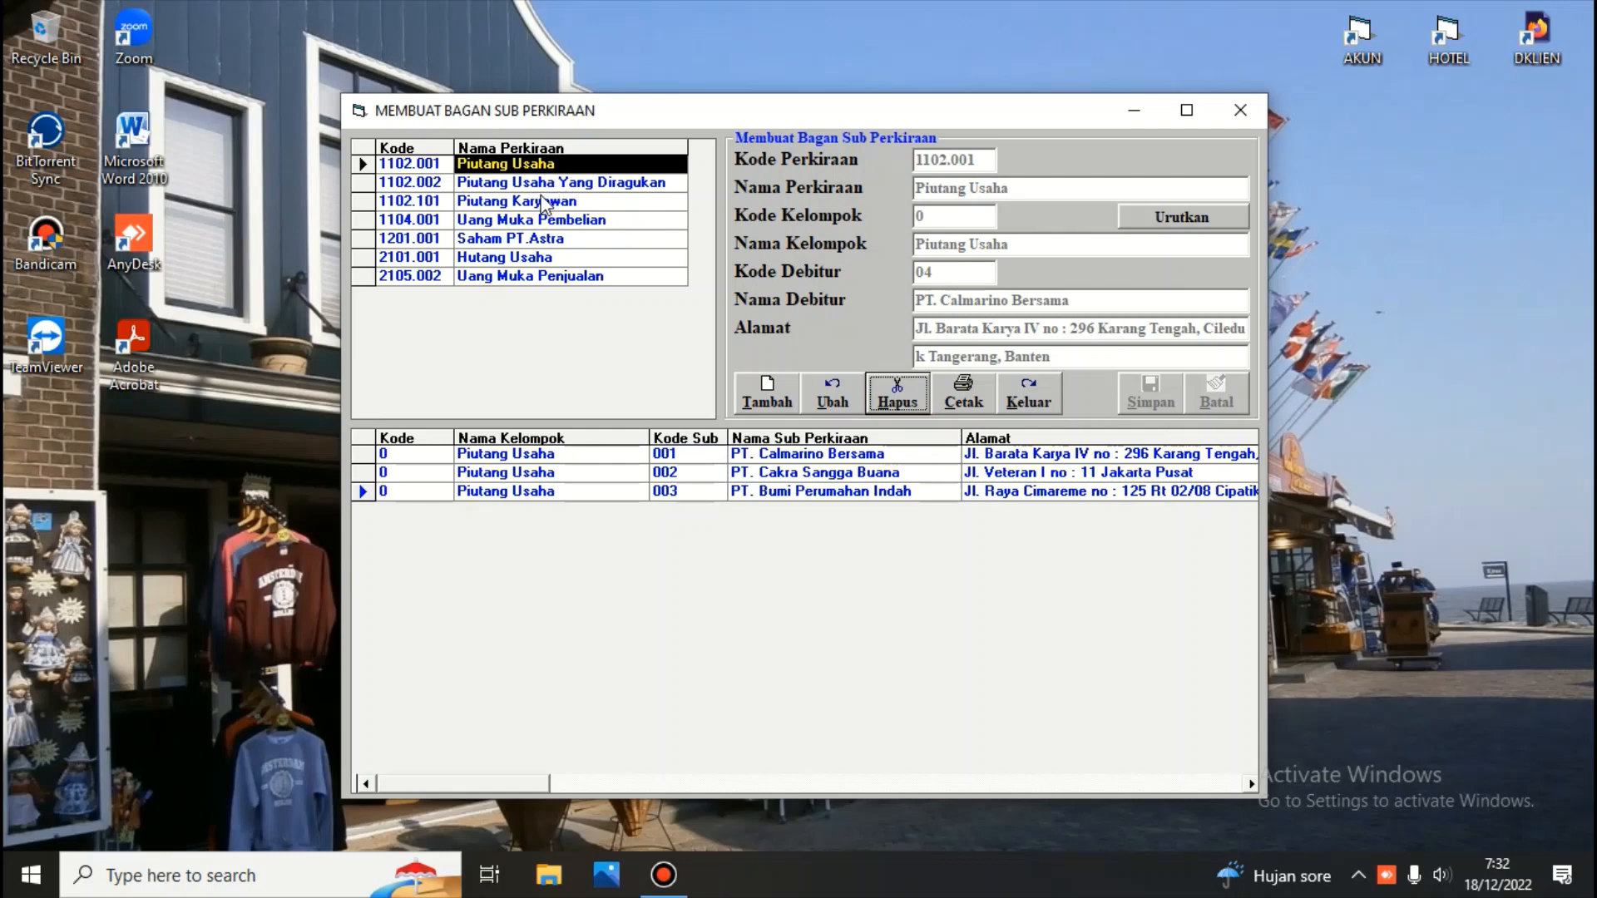
View the Hutang Usaha sub-accounts and close the sub-account window
left_click(539, 258)
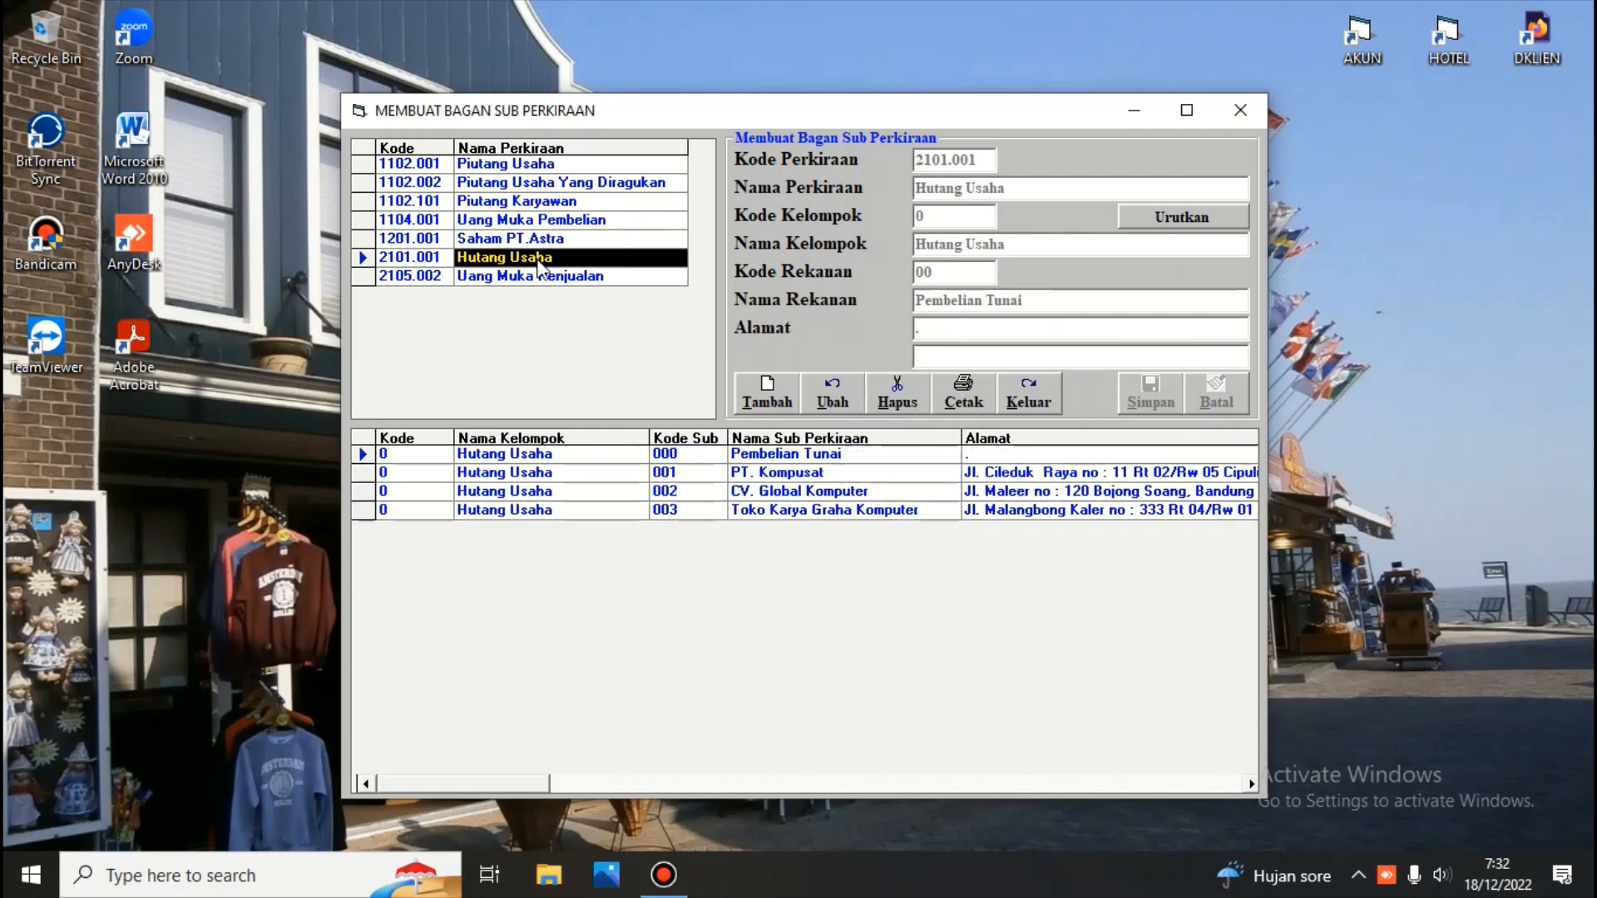
left_click(1031, 407)
Open the special accounts window and close it again
left_click(461, 227)
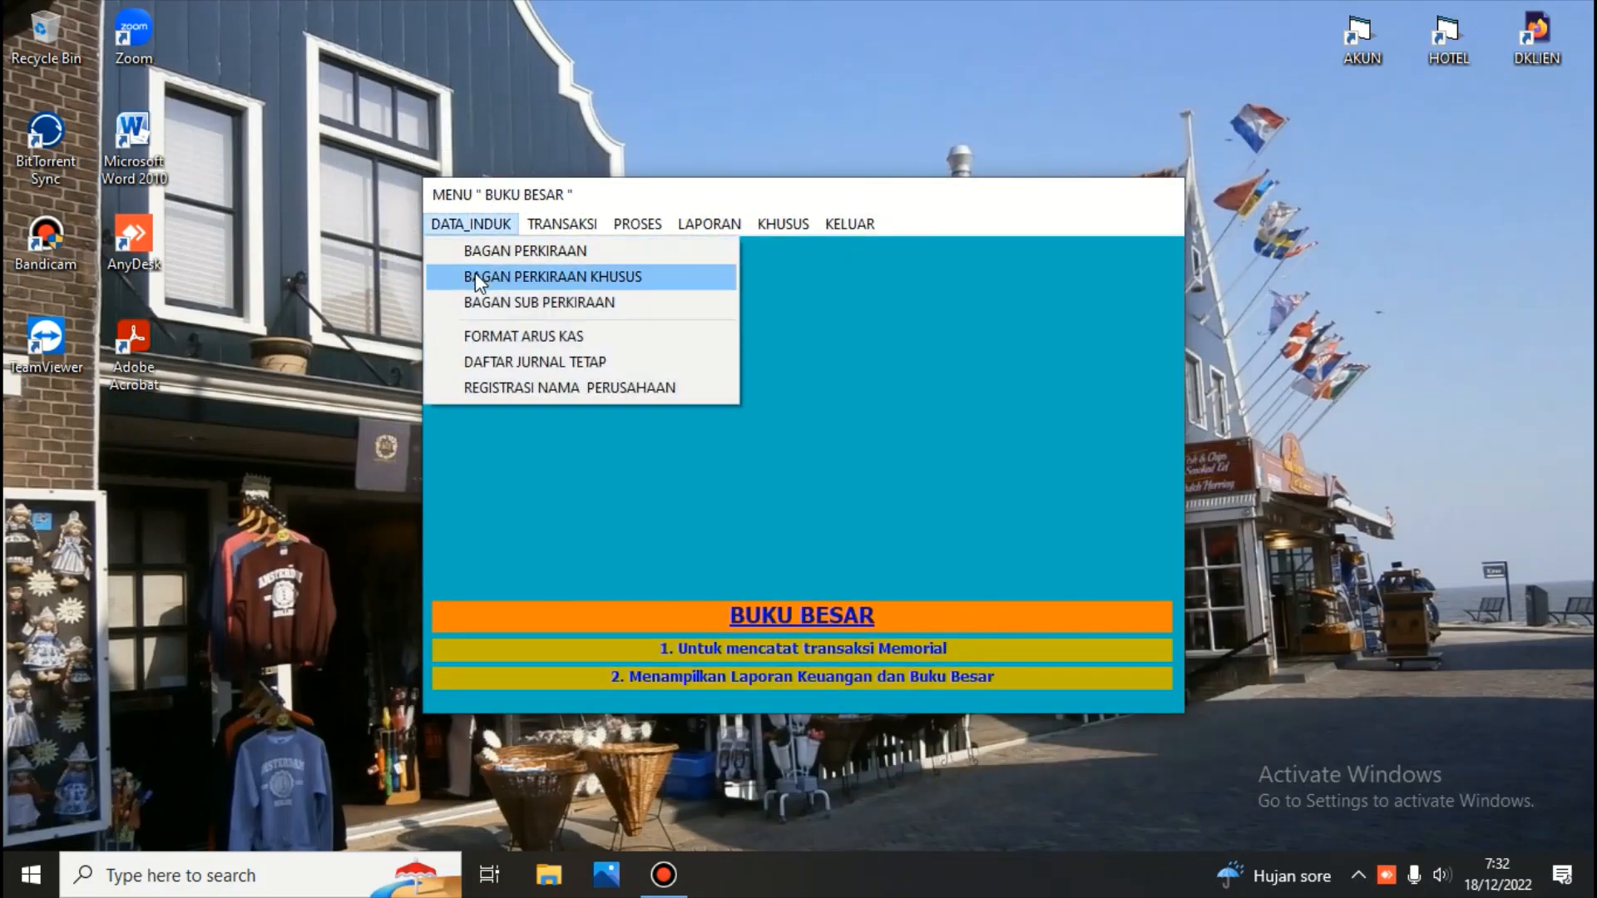
left_click(475, 278)
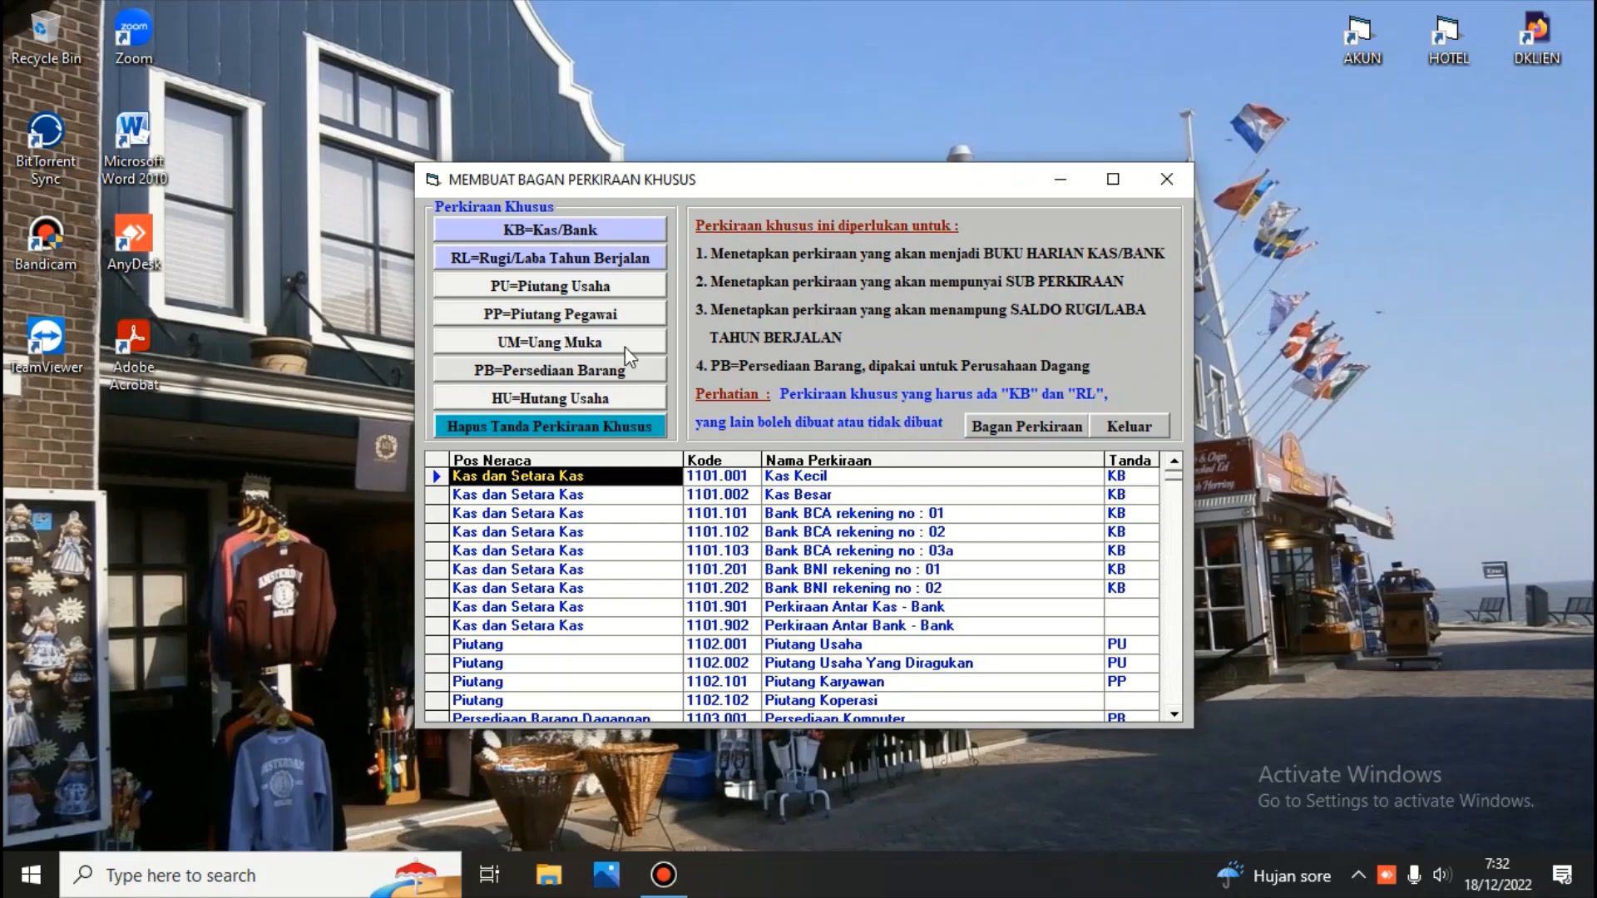
left_click(1135, 426)
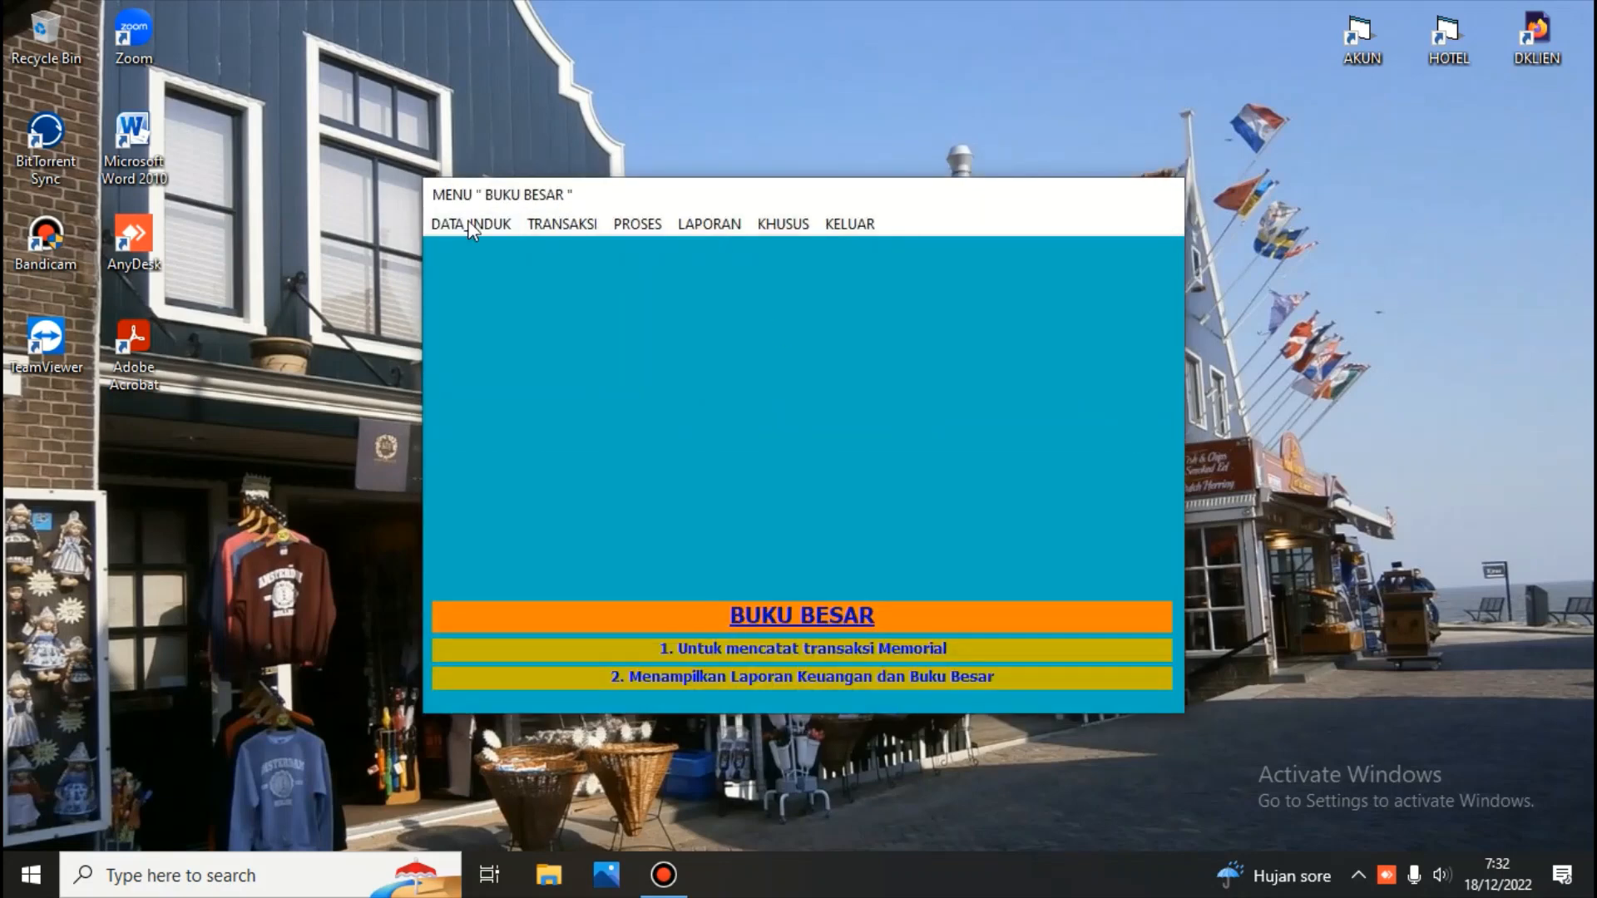
Open the cash flow format and set account 1201.001 Saham PT.Astra to Transaksi Lain-lain
left_click(455, 224)
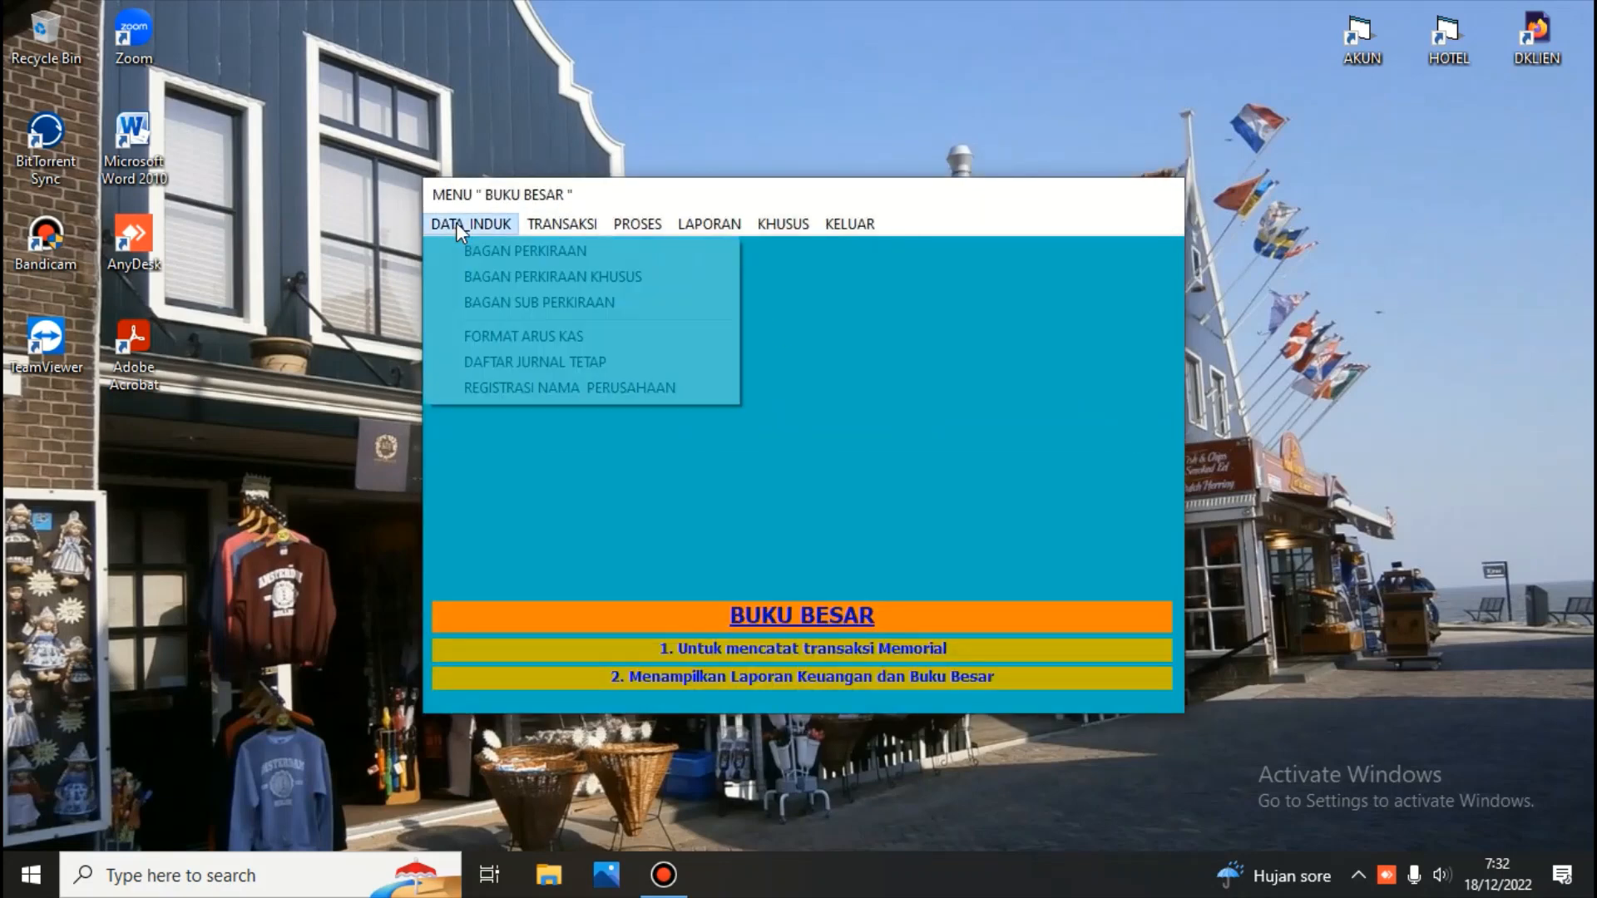
left_click(526, 343)
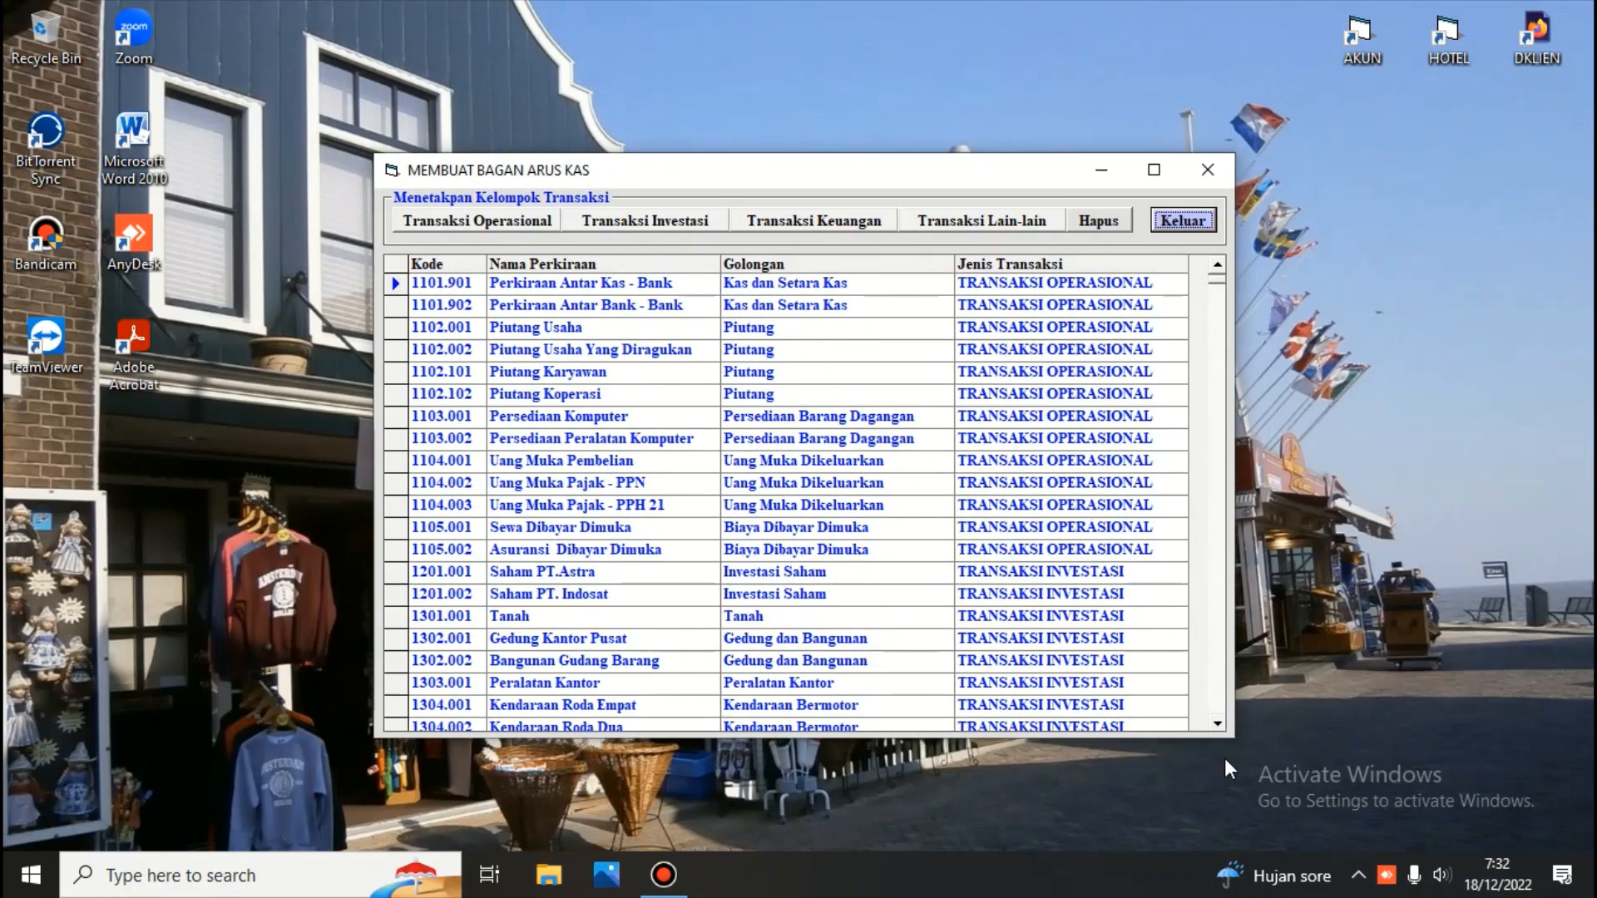
scroll(1218, 727, "down", 12)
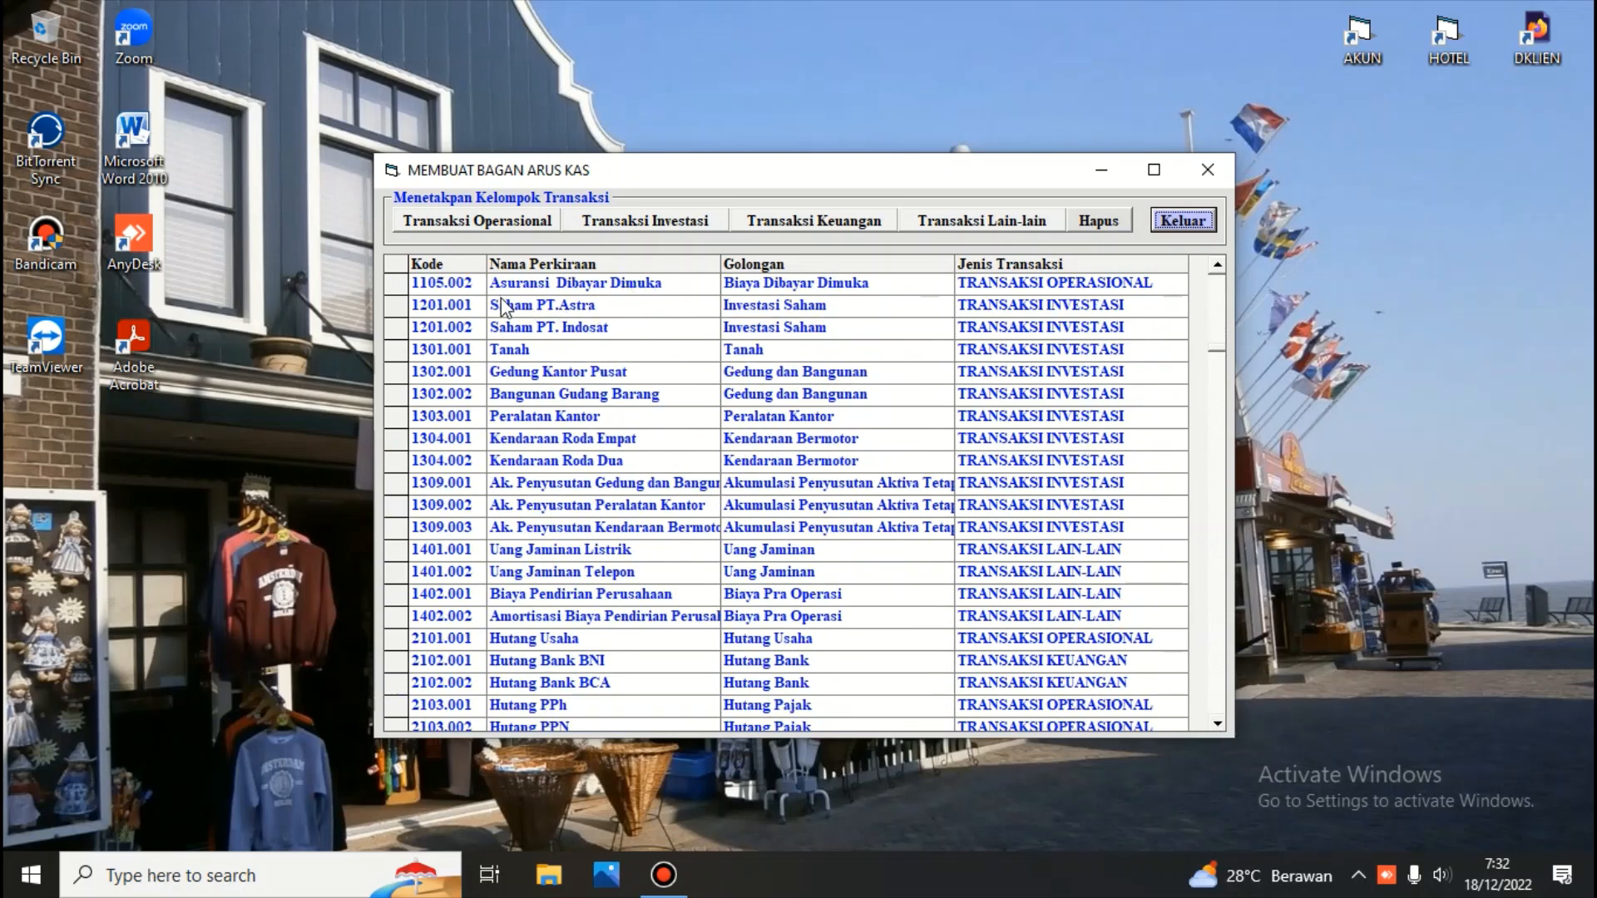
left_click(440, 307)
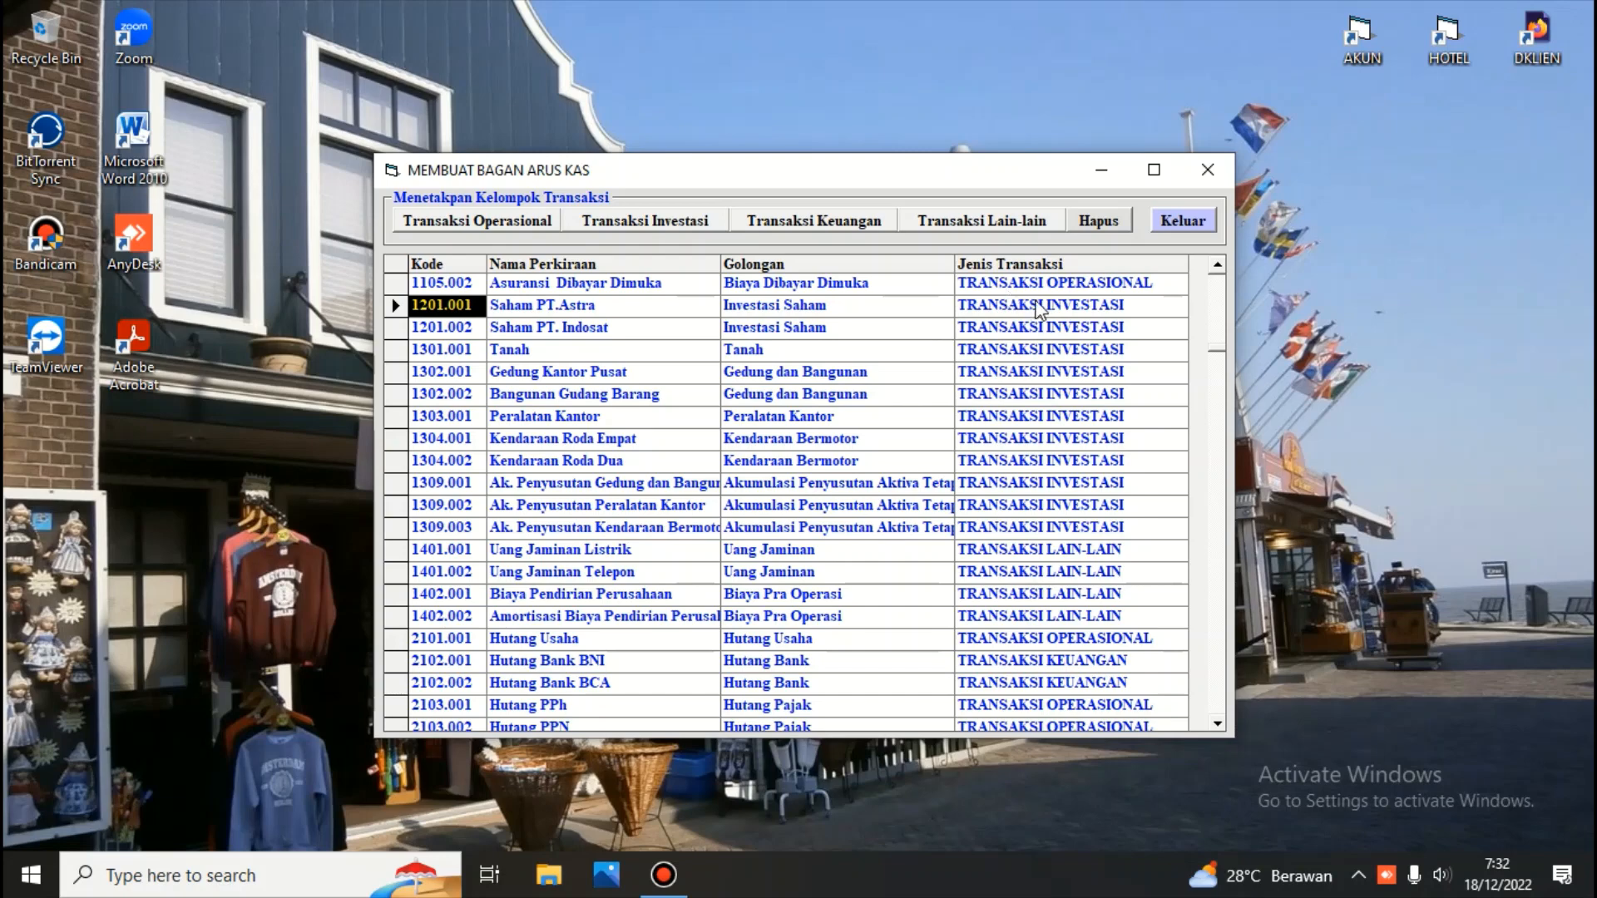
left_click(981, 219)
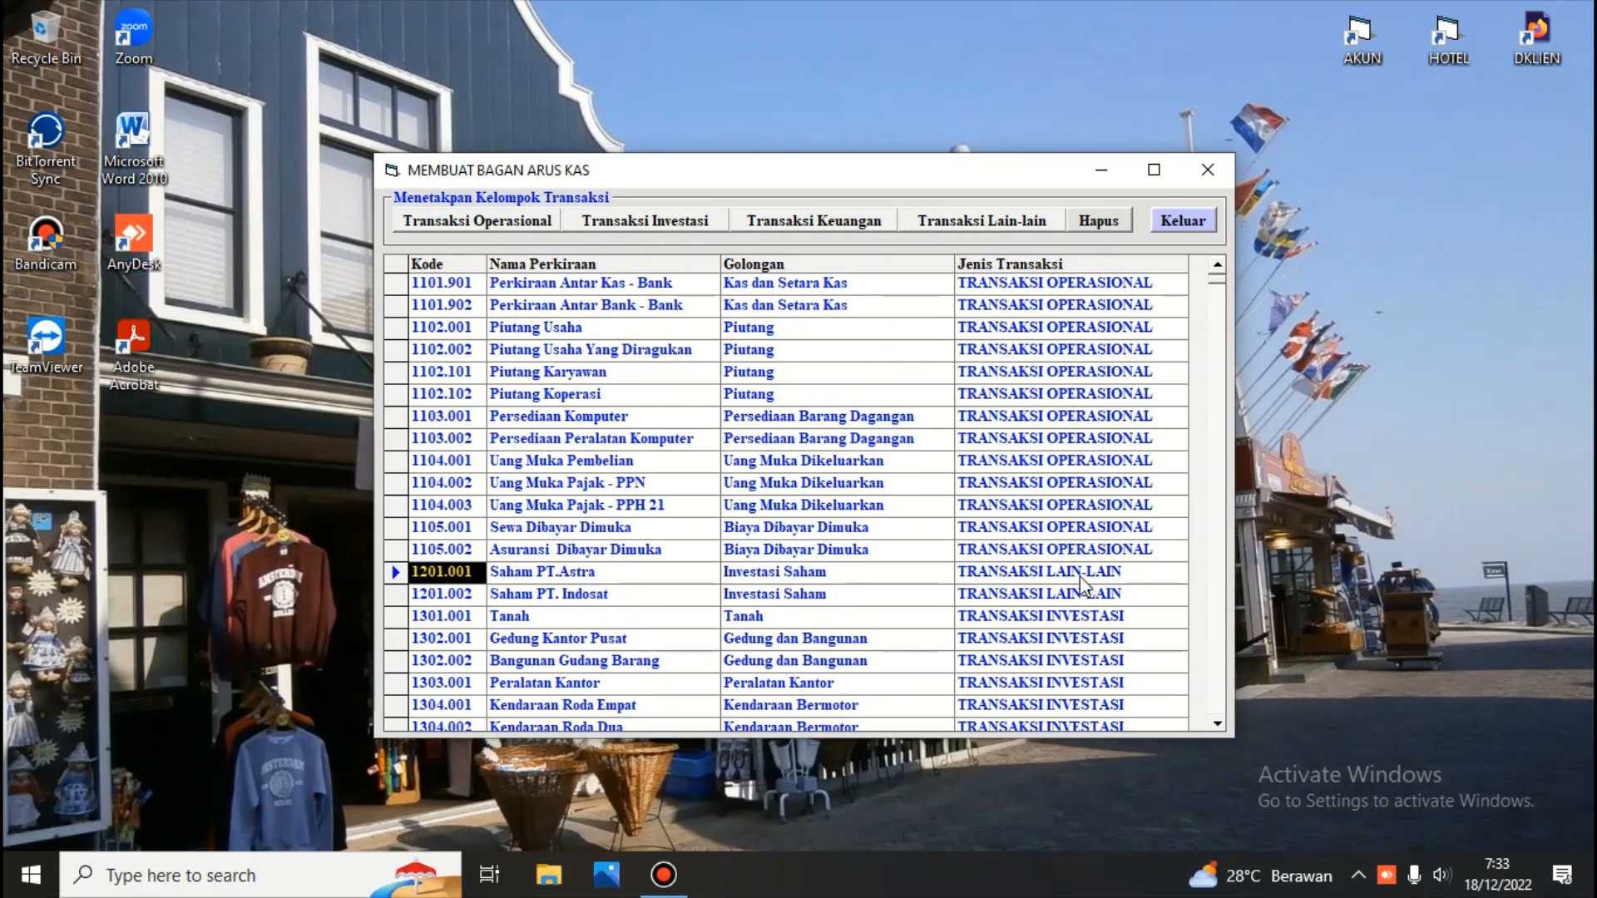
Set account 1201.001 back to Transaksi Investasi and close the cash flow format window
left_click(396, 573)
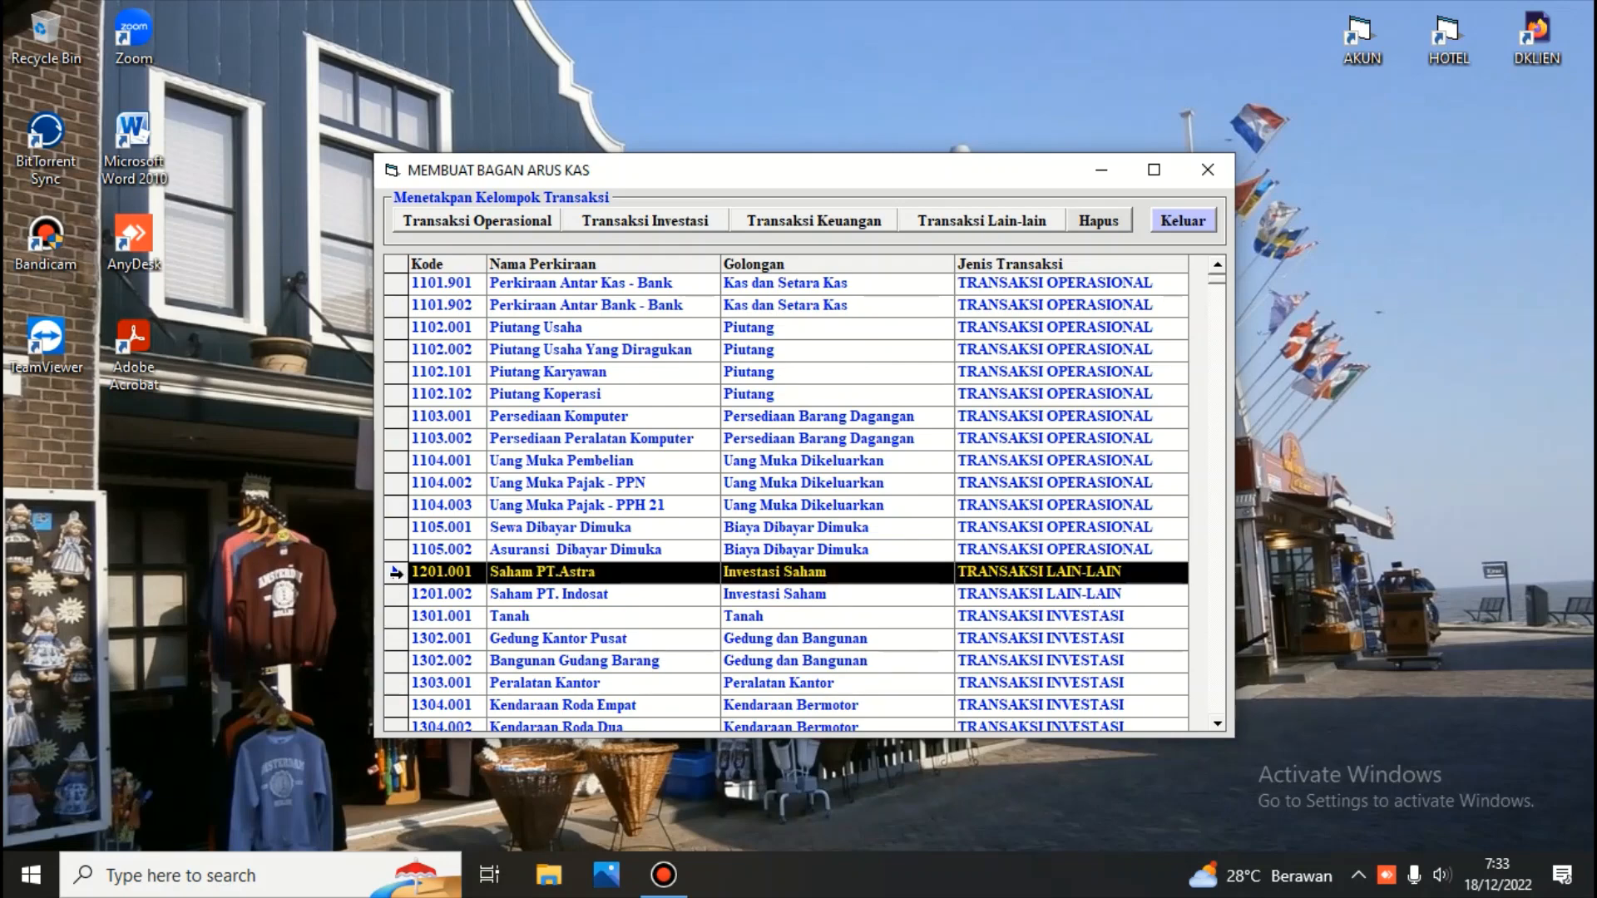
left_click(643, 225)
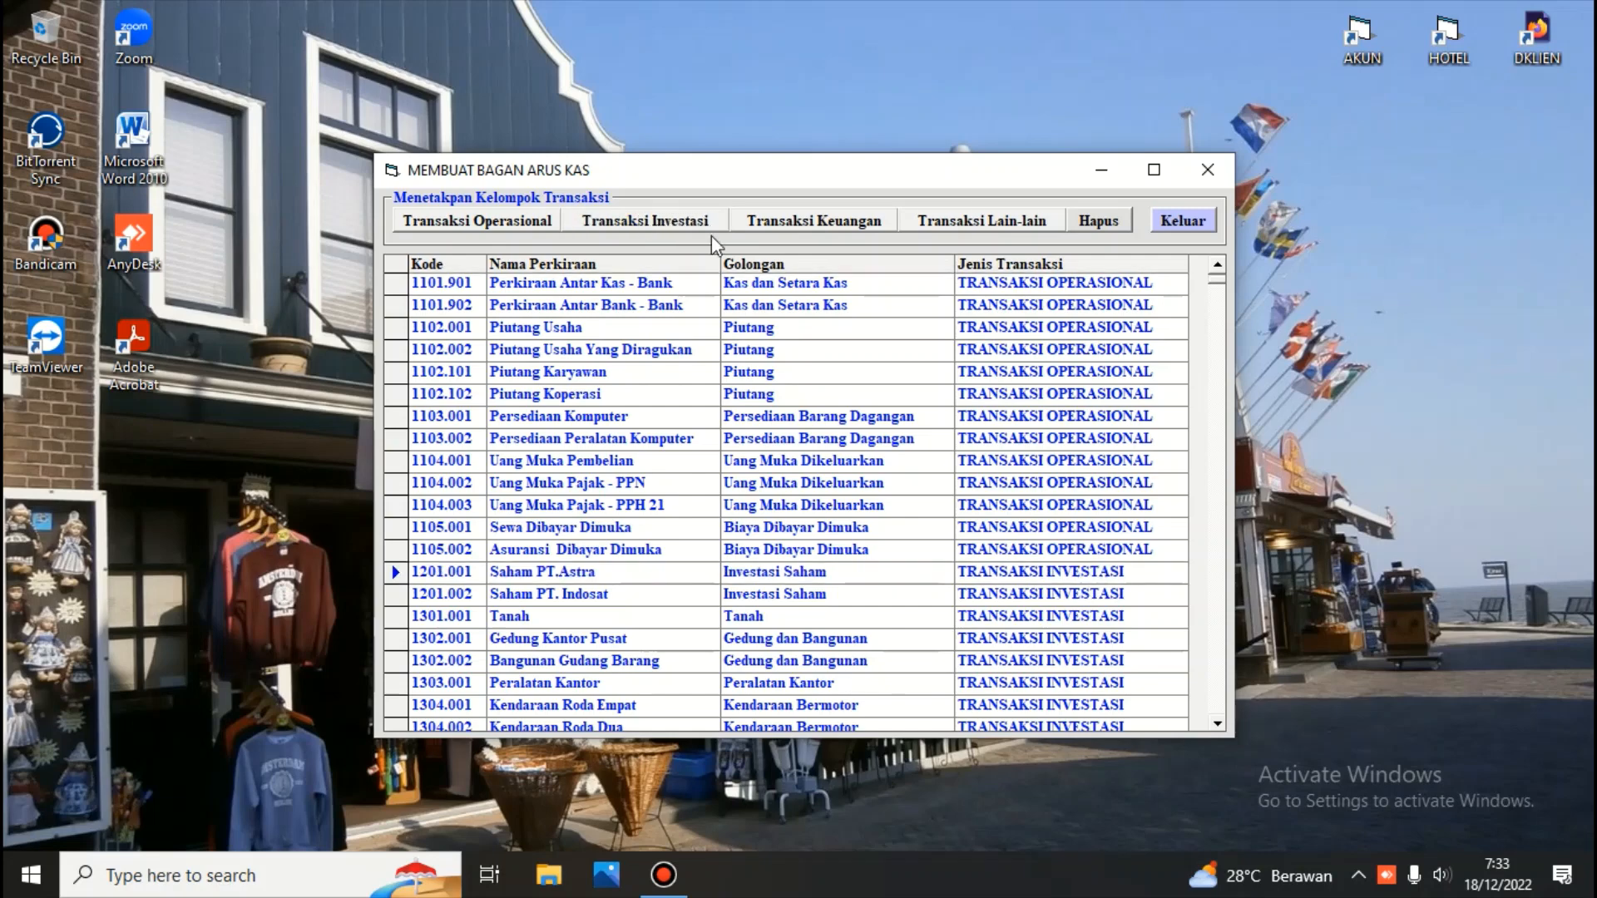
left_click(1192, 223)
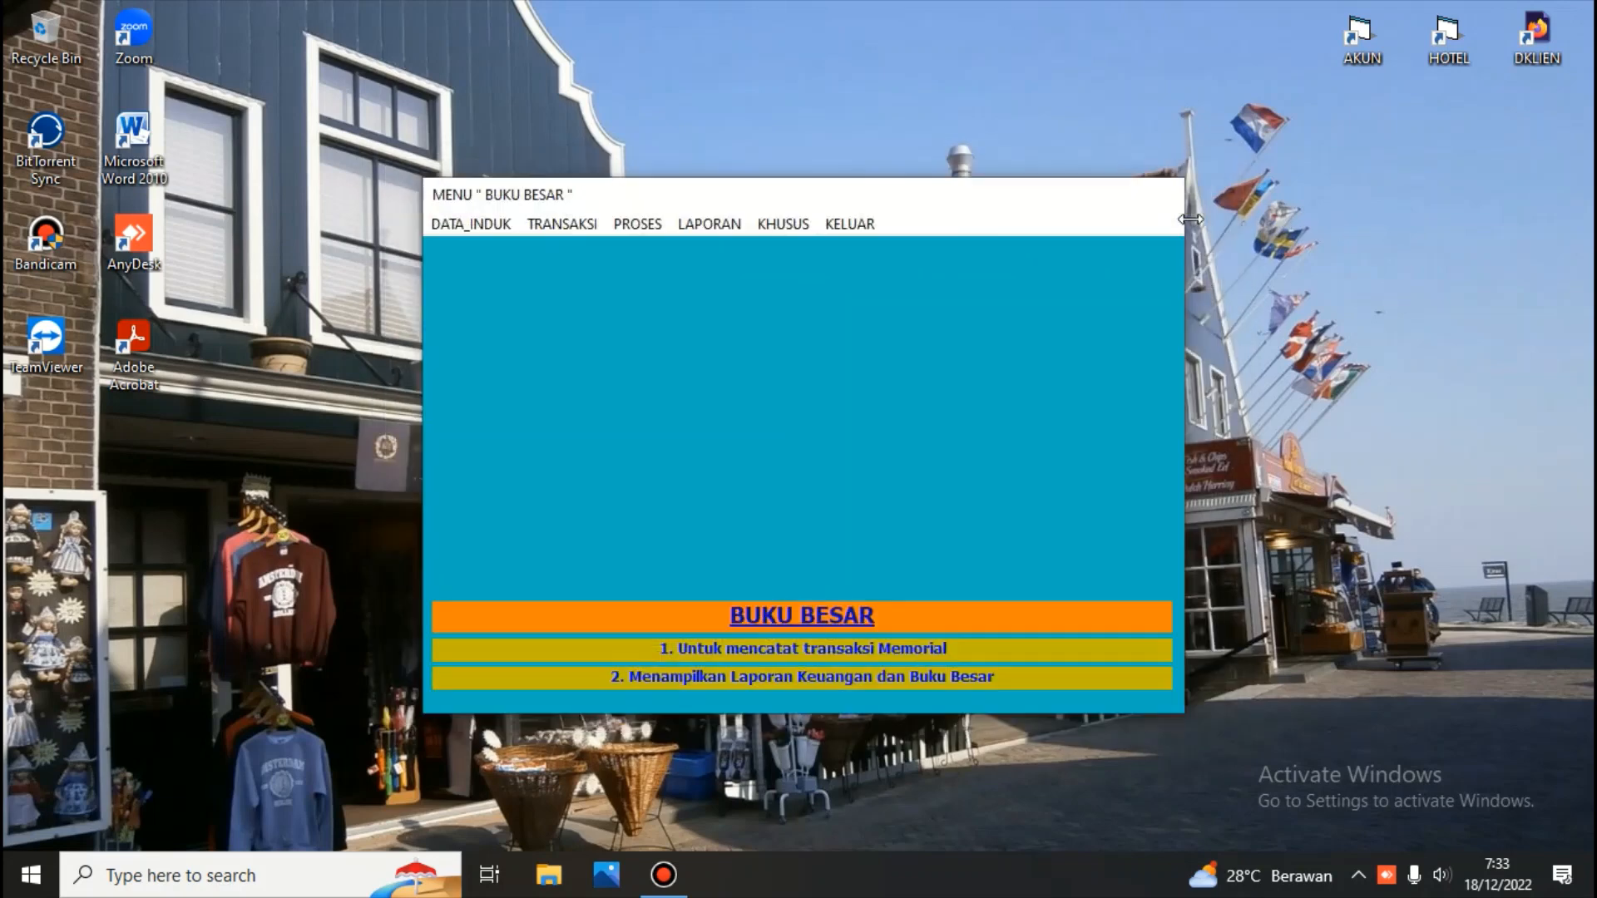
Open the fixed journal list, view the entries of Jurnal Penyusutan Bangunan, and close both windows
left_click(470, 226)
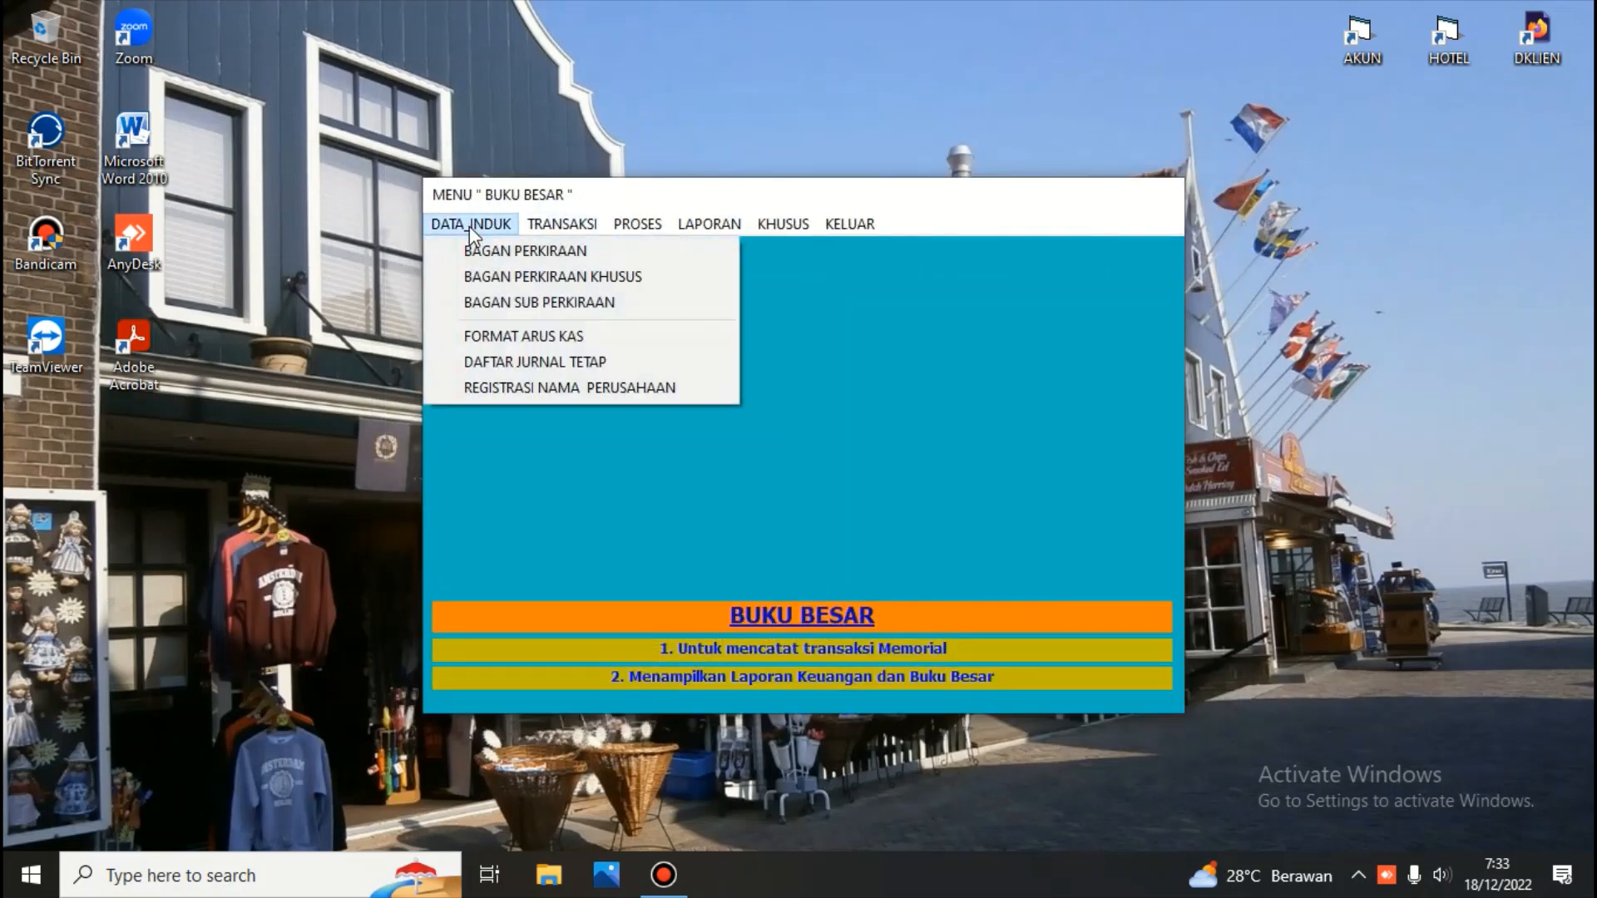
left_click(536, 366)
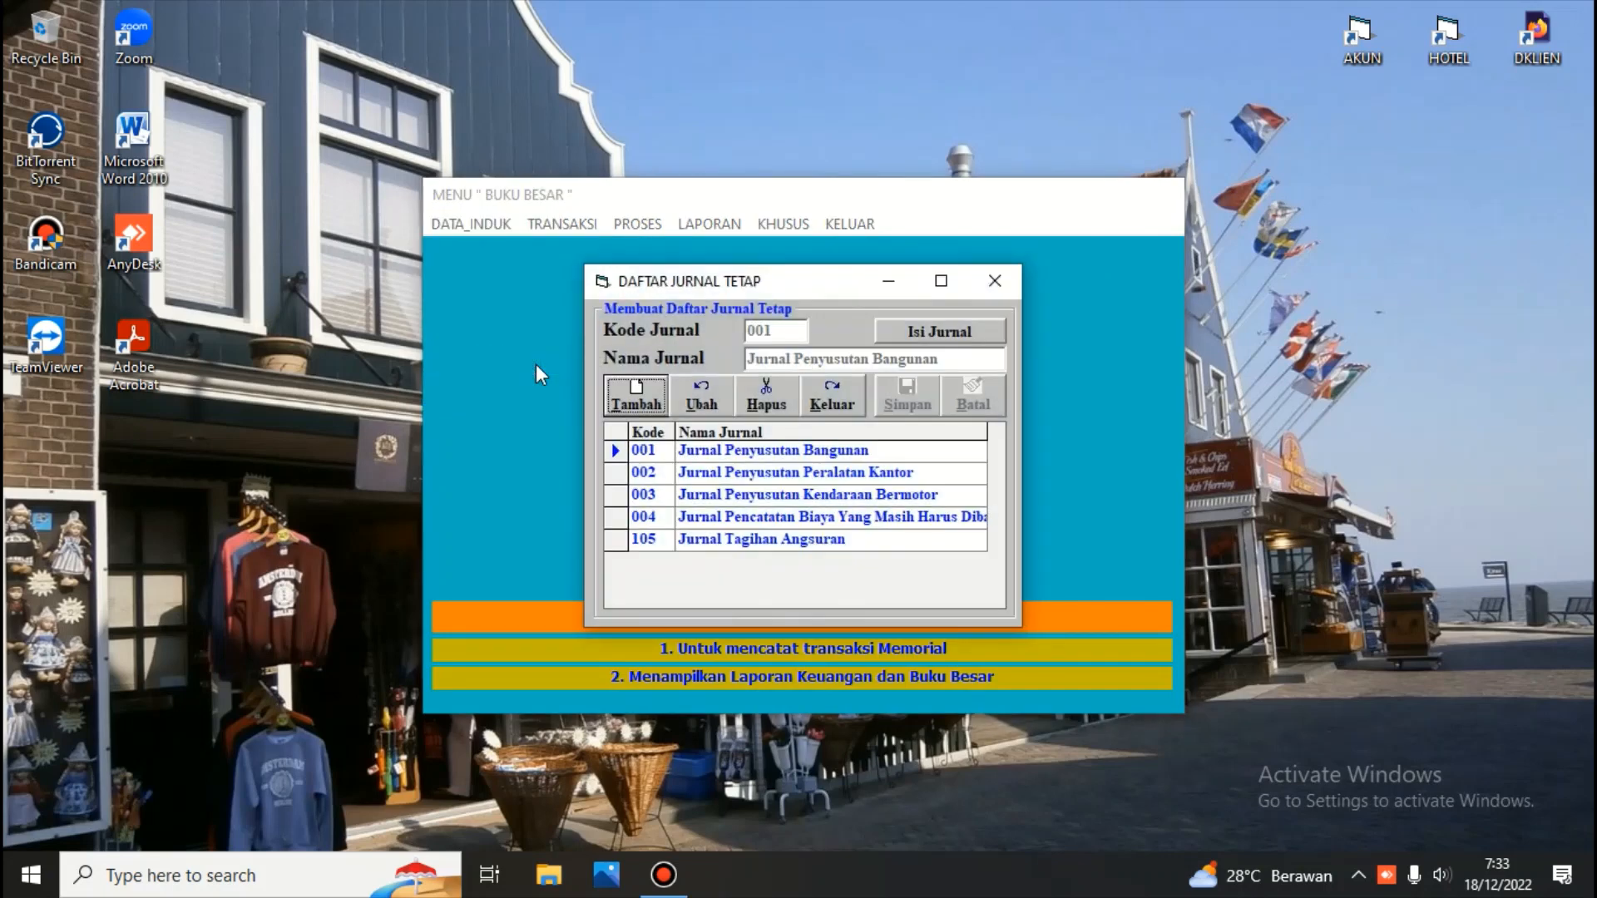
left_click(803, 456)
left_click(905, 337)
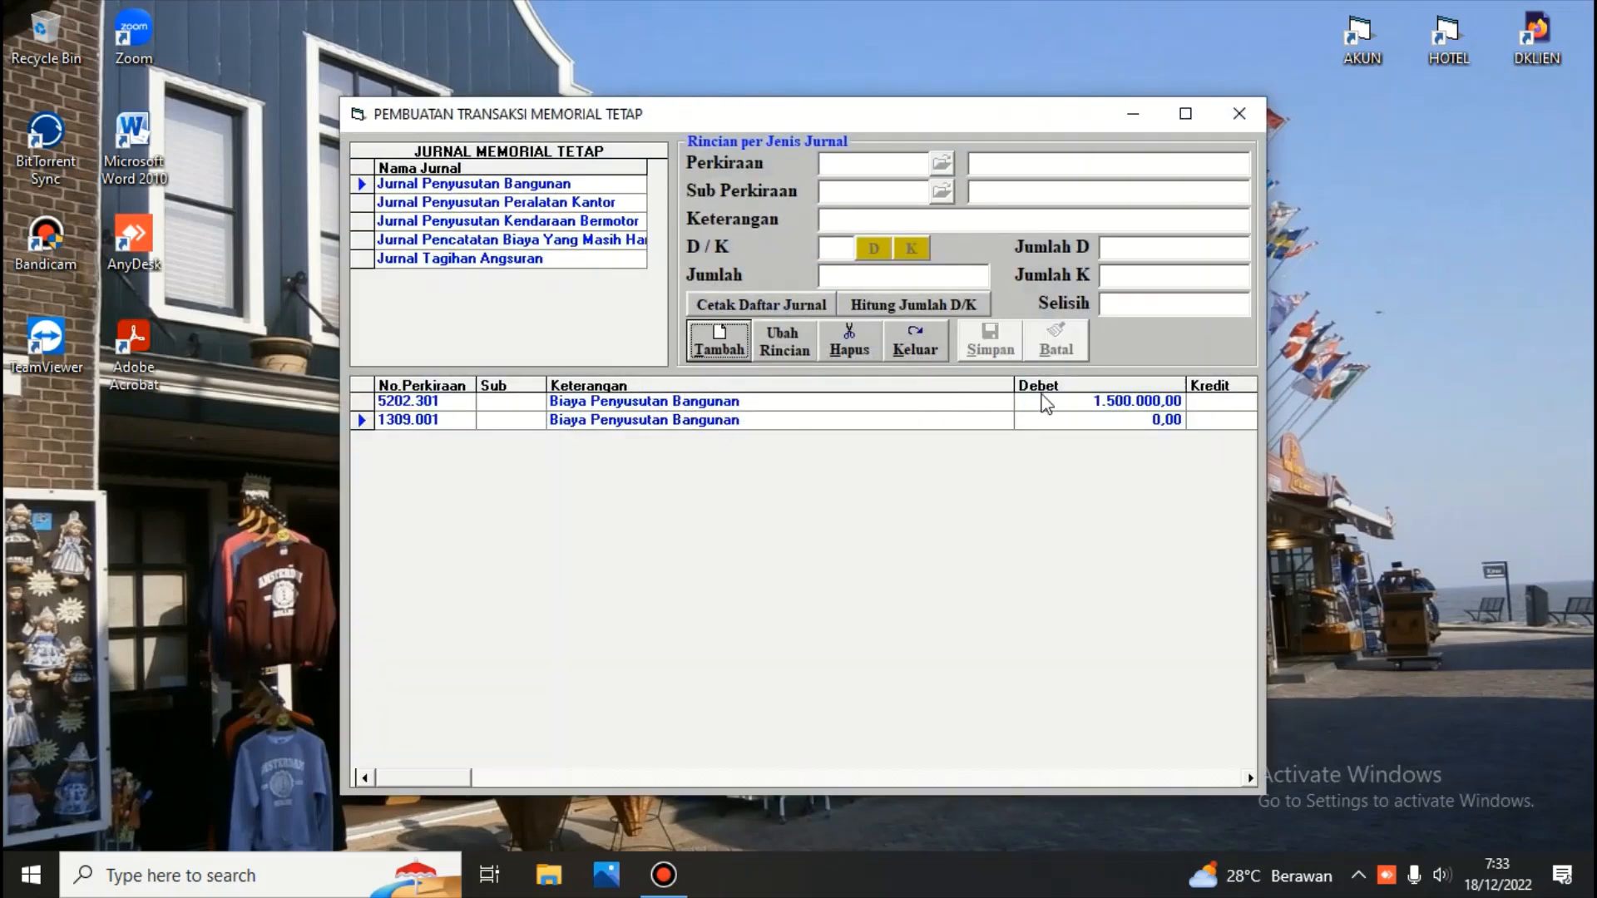
left_click(920, 356)
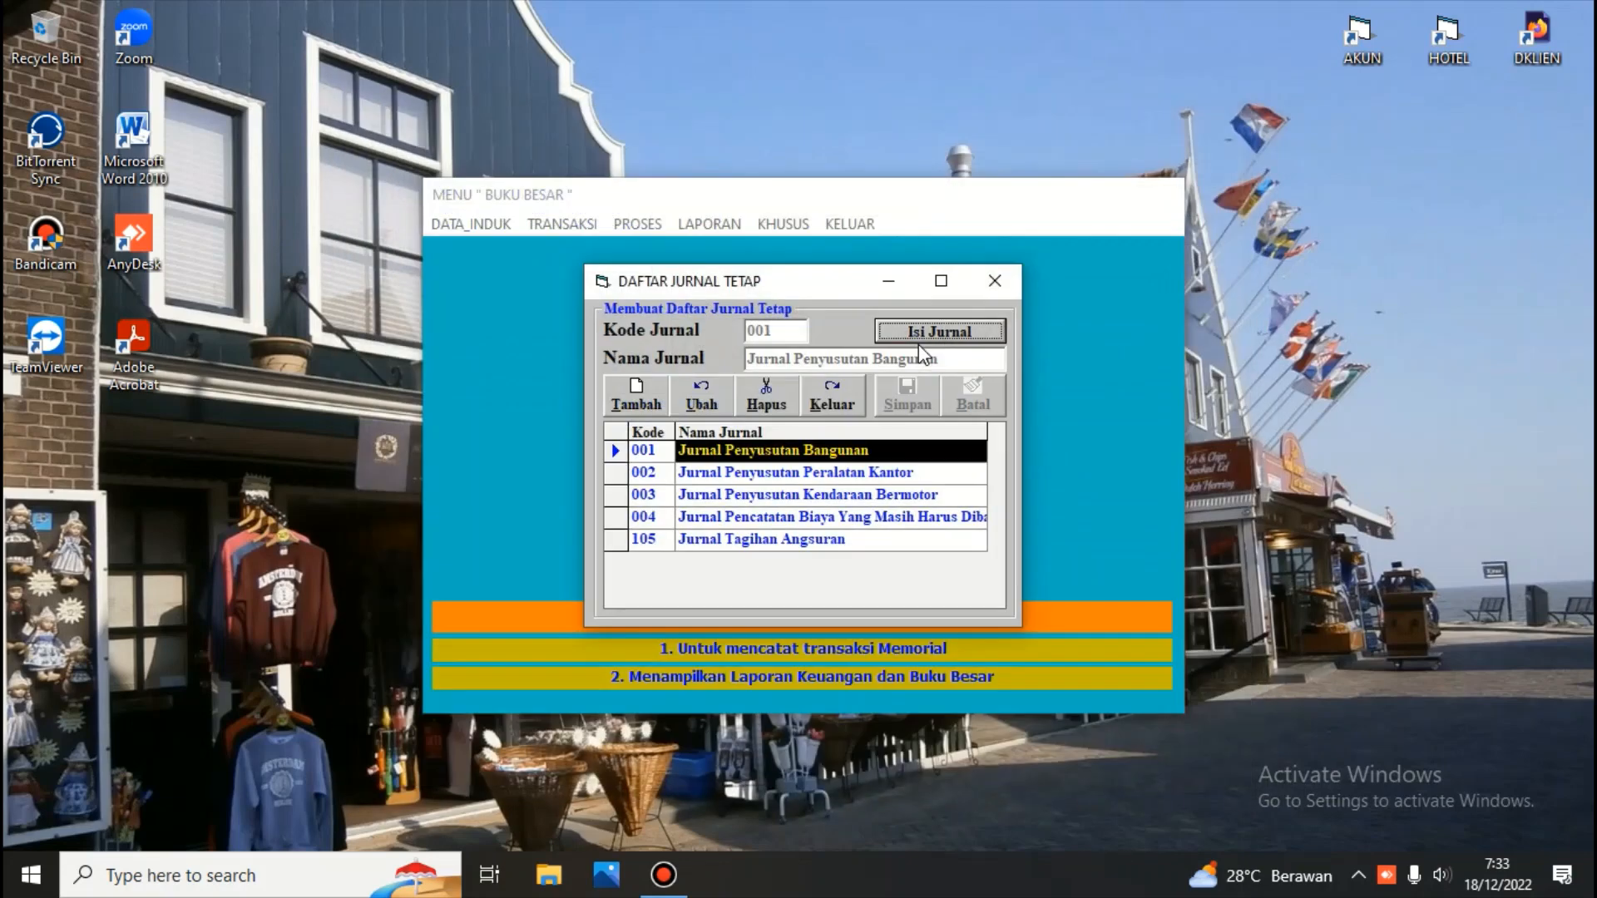
left_click(852, 396)
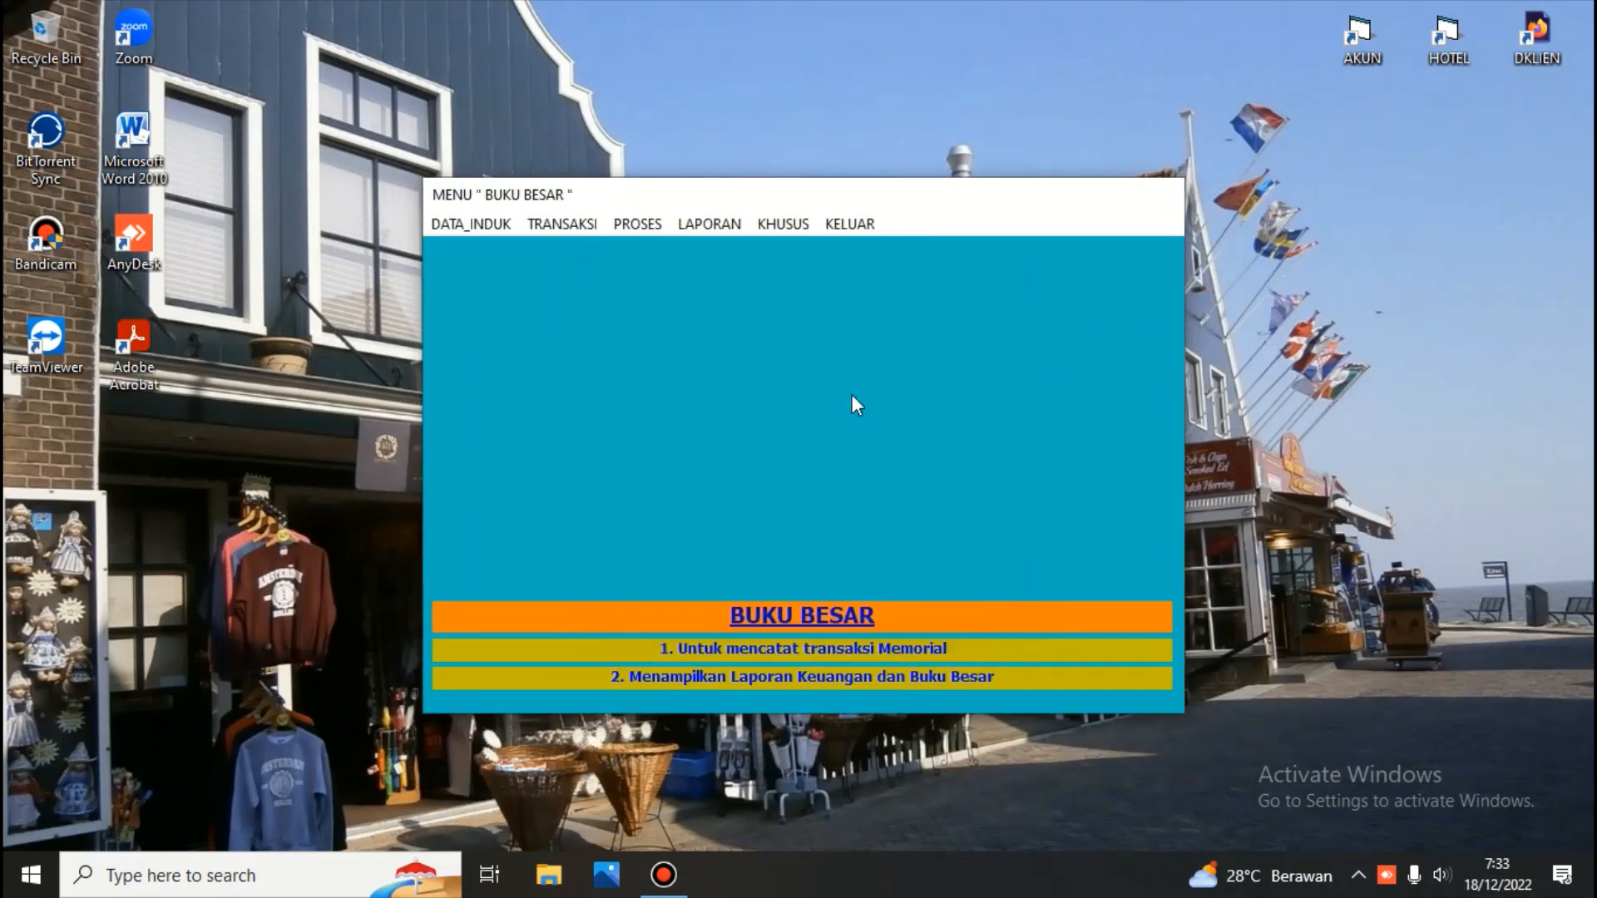
Open company name registration, re-register the name PT. SOFTWARE AKUNTANSI, and close the window
left_click(485, 225)
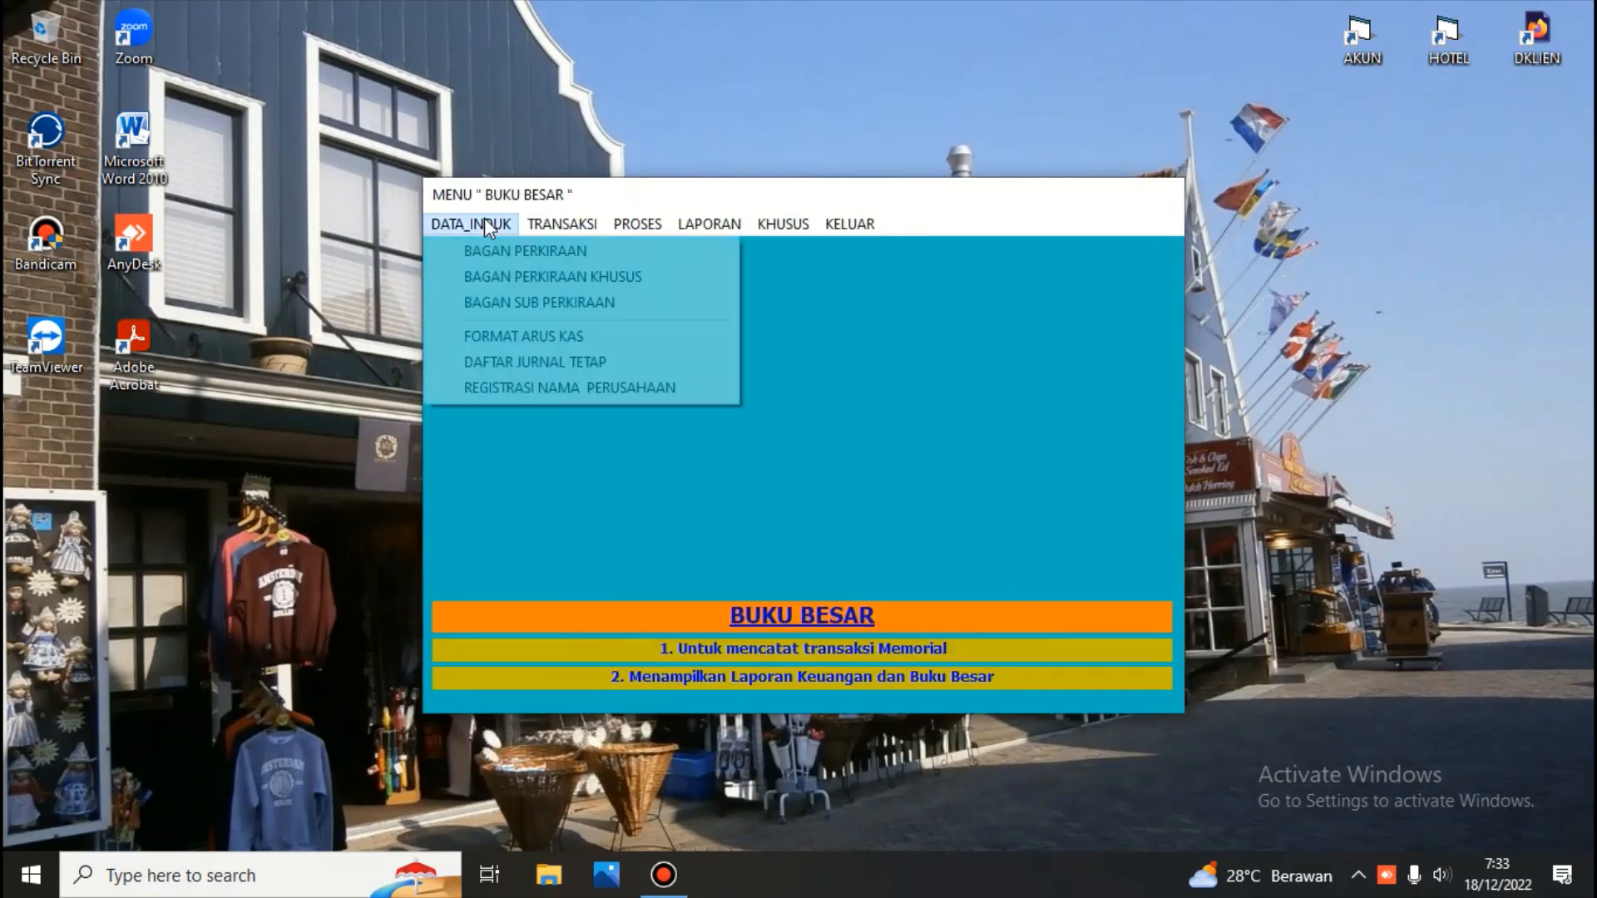
left_click(519, 387)
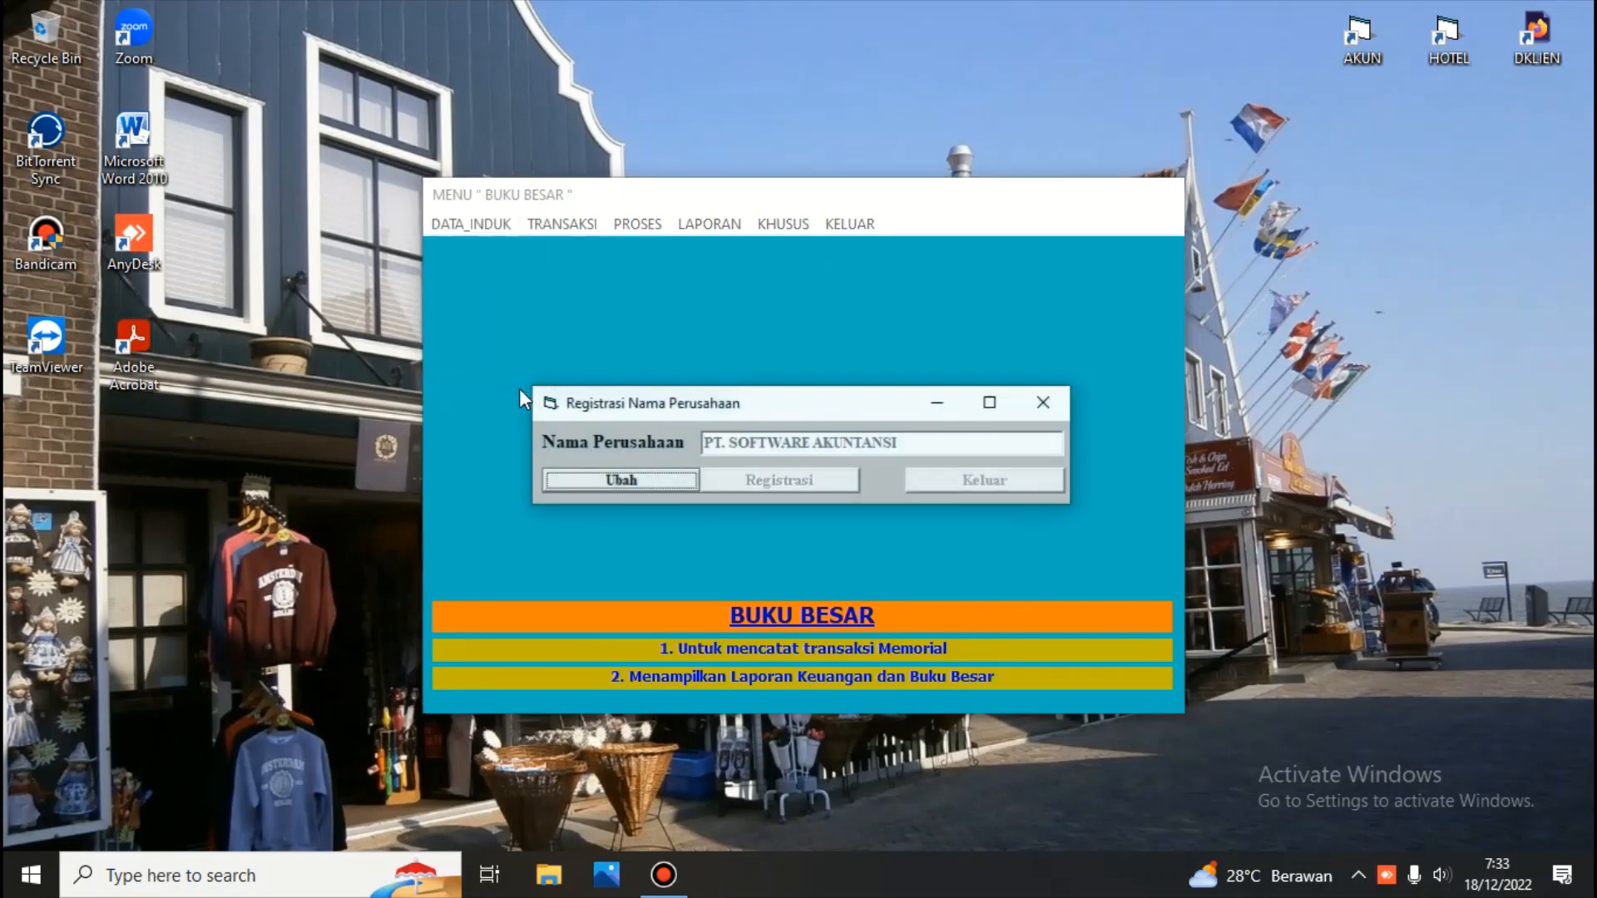
left_click(628, 479)
left_click(798, 482)
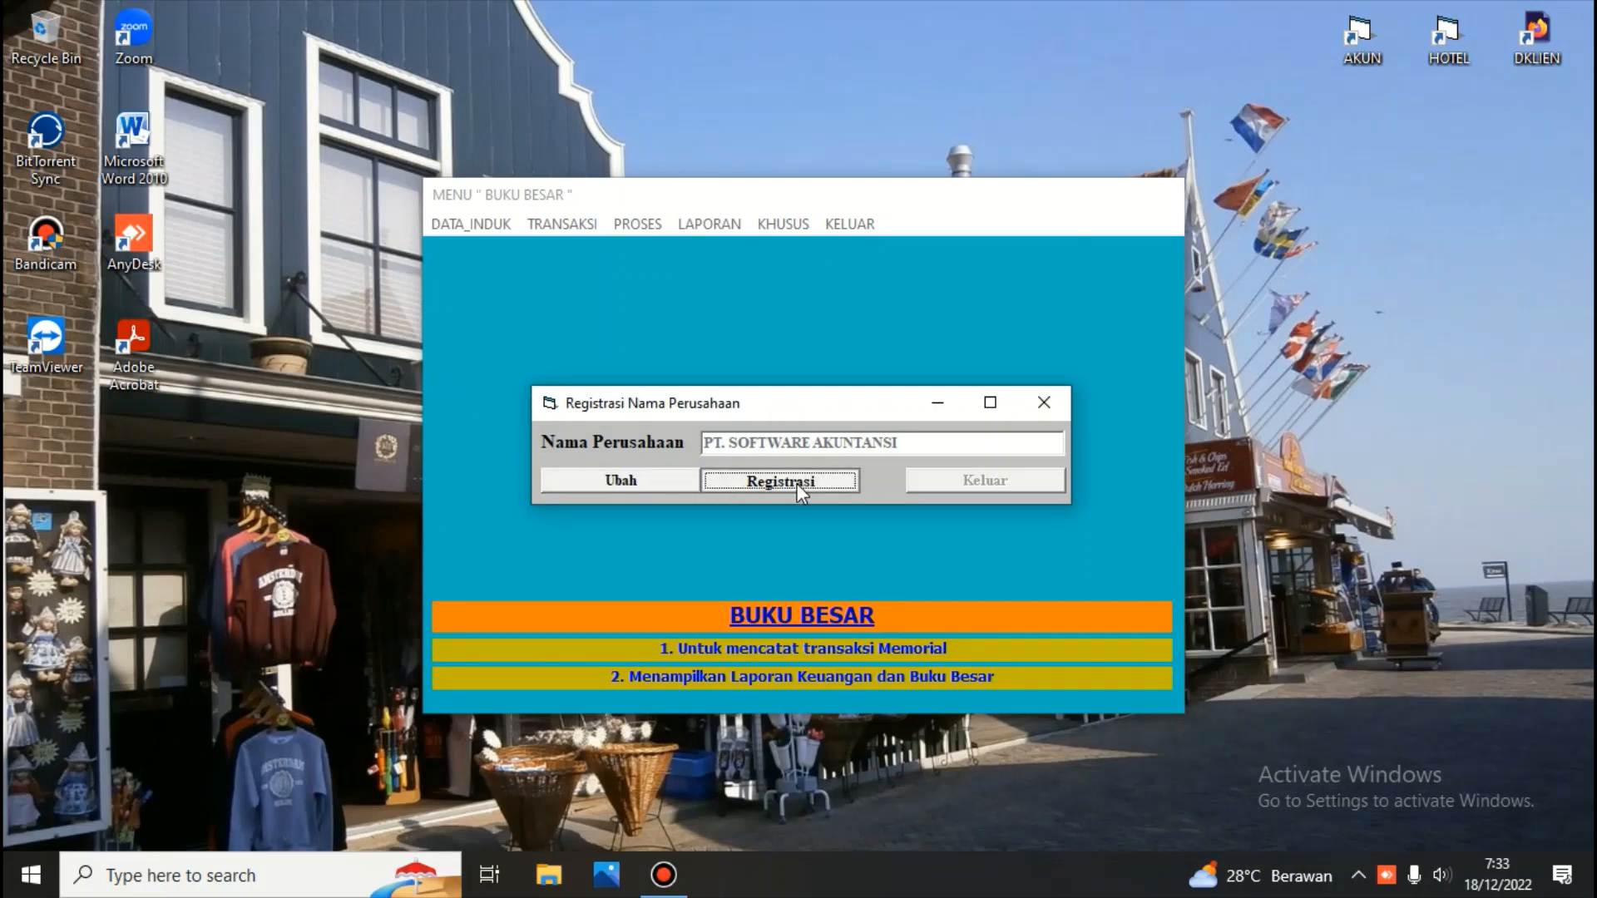
left_click(1010, 481)
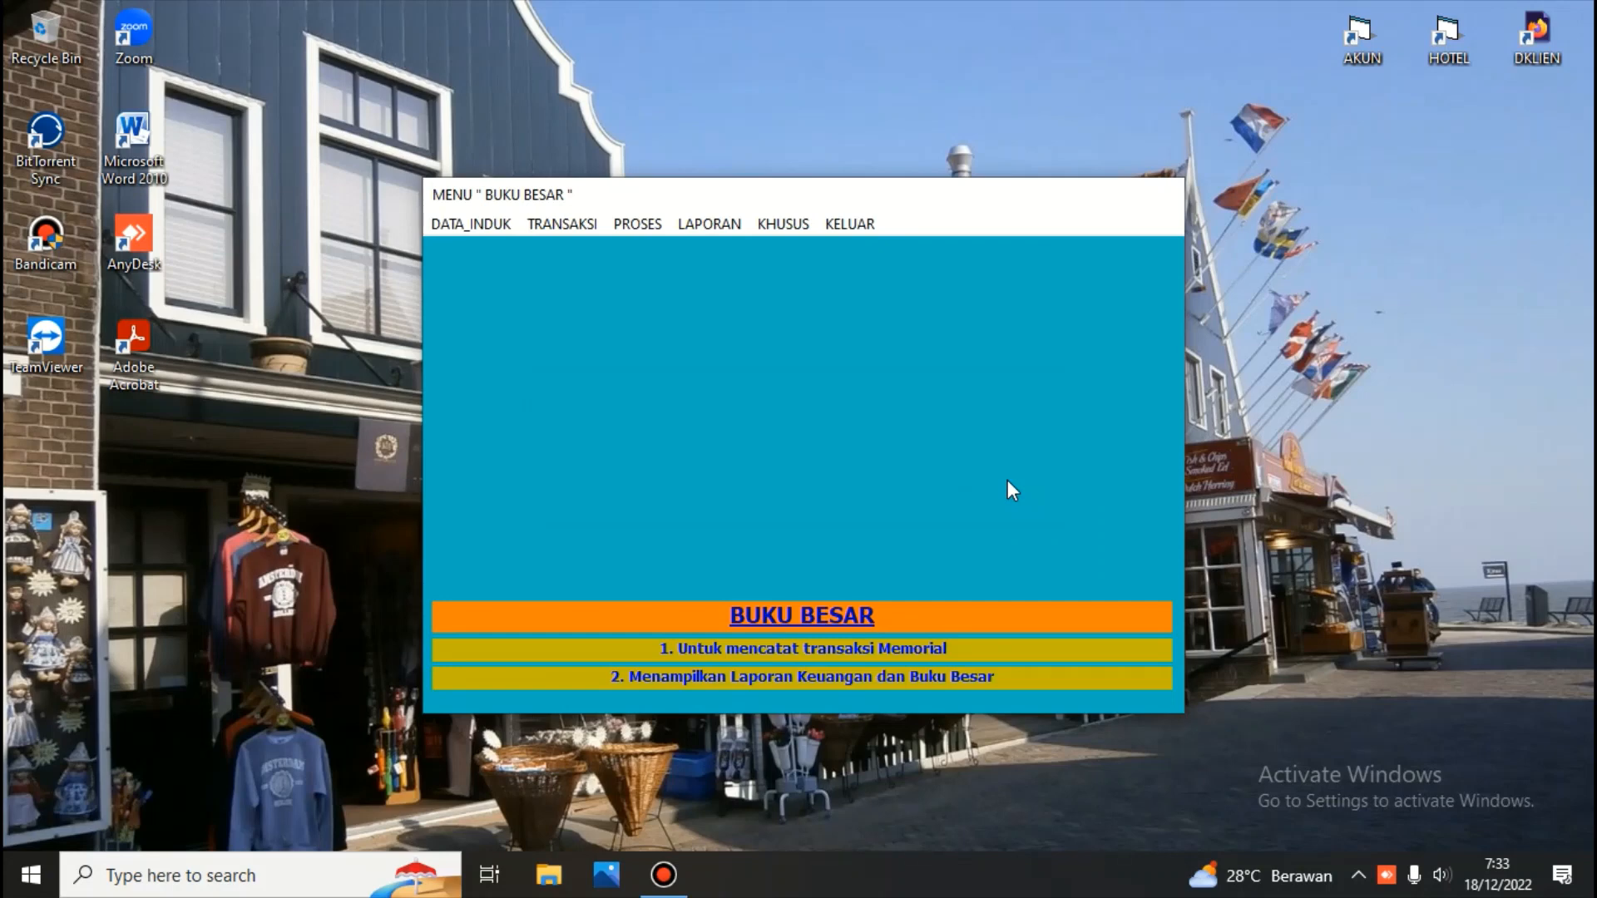
Open the memorial transaction recording window and generate a new voucher number for 18-12-2022
left_click(552, 221)
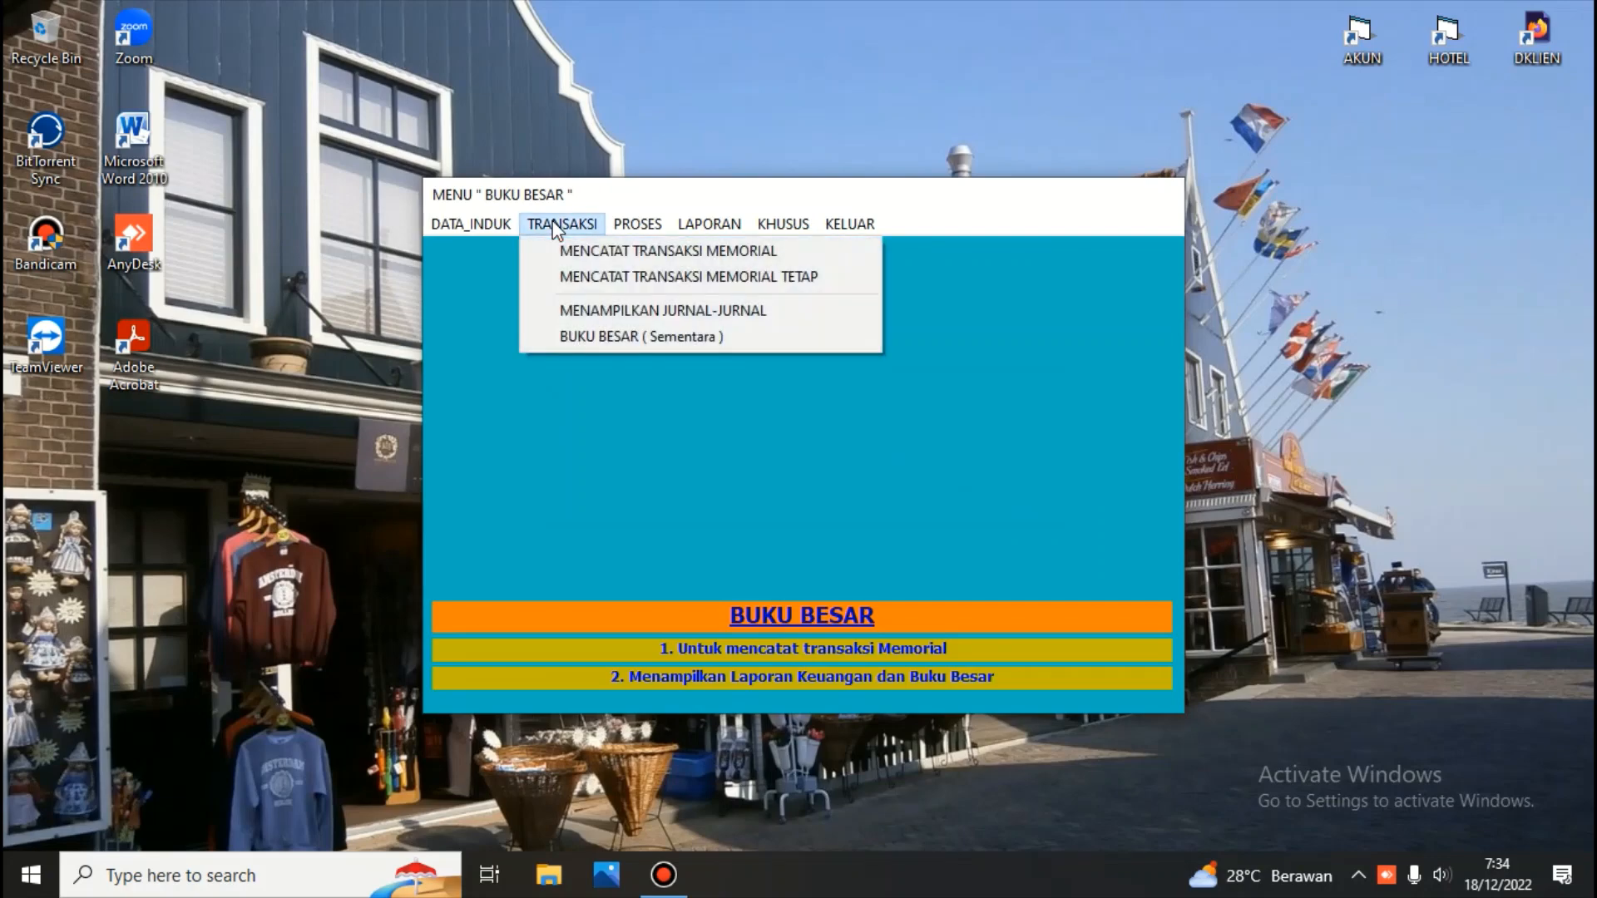
left_click(600, 256)
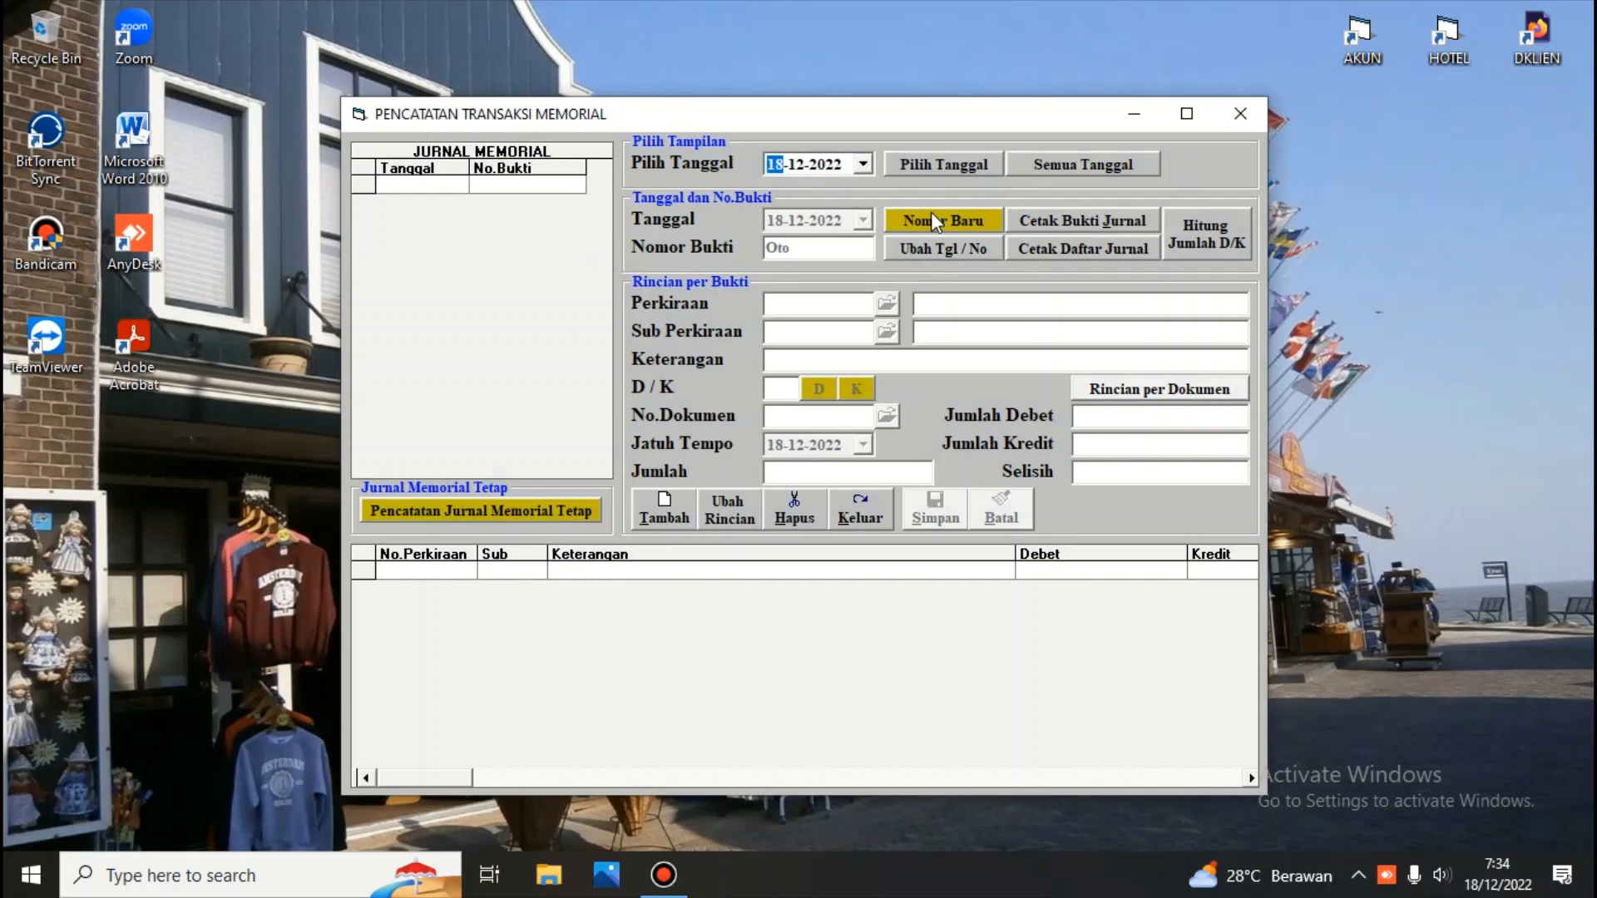
left_click(931, 216)
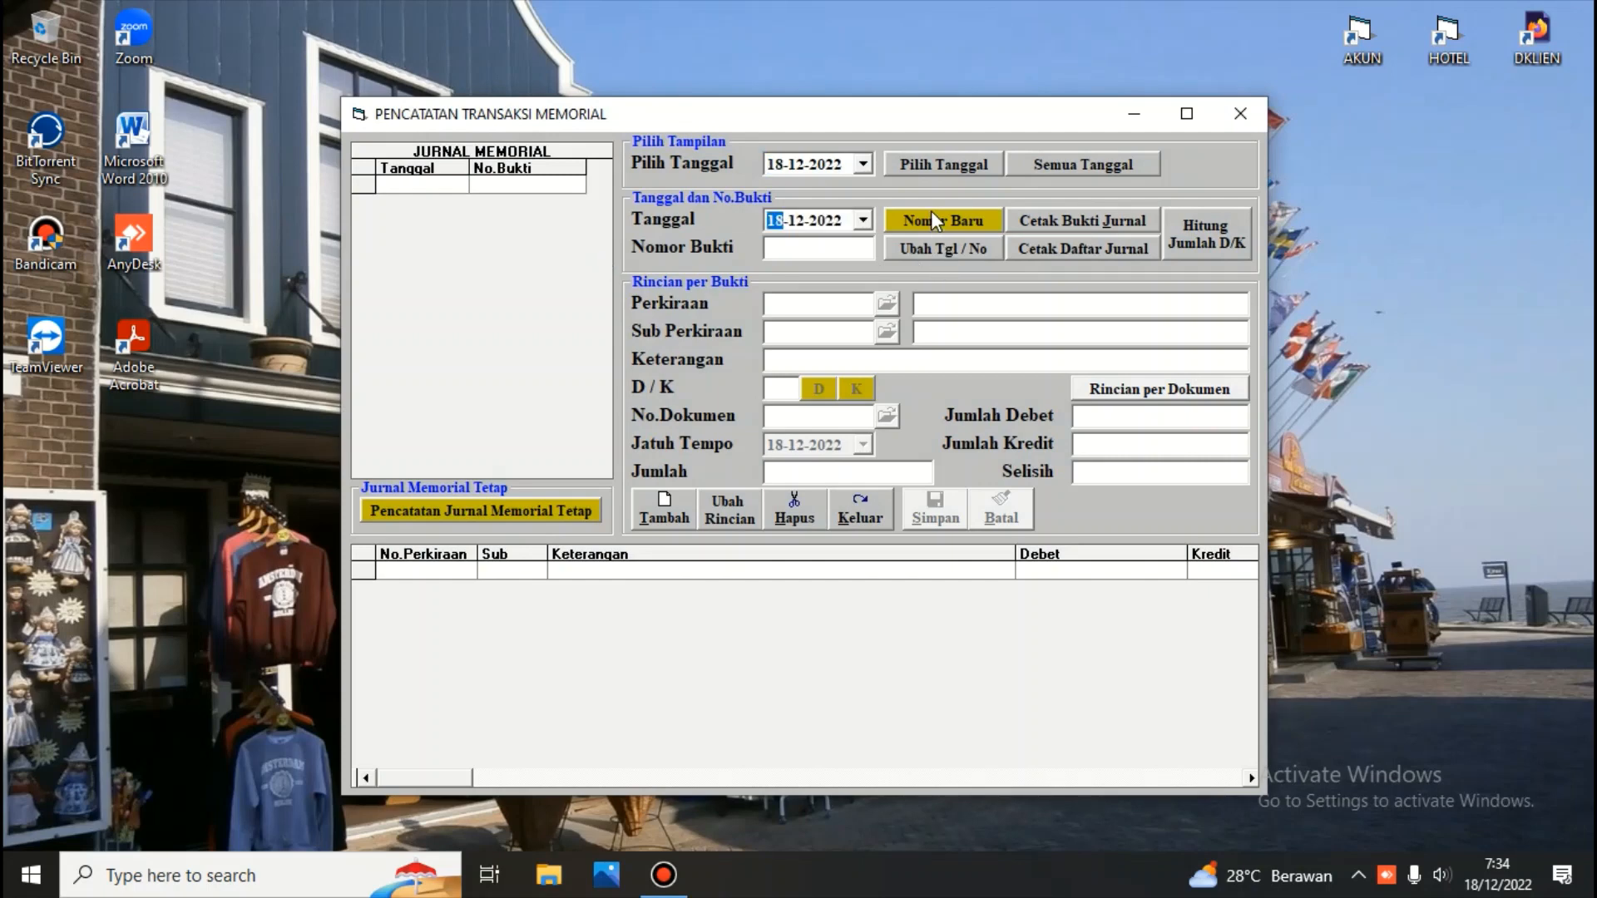
left_click(931, 211)
key("Return")
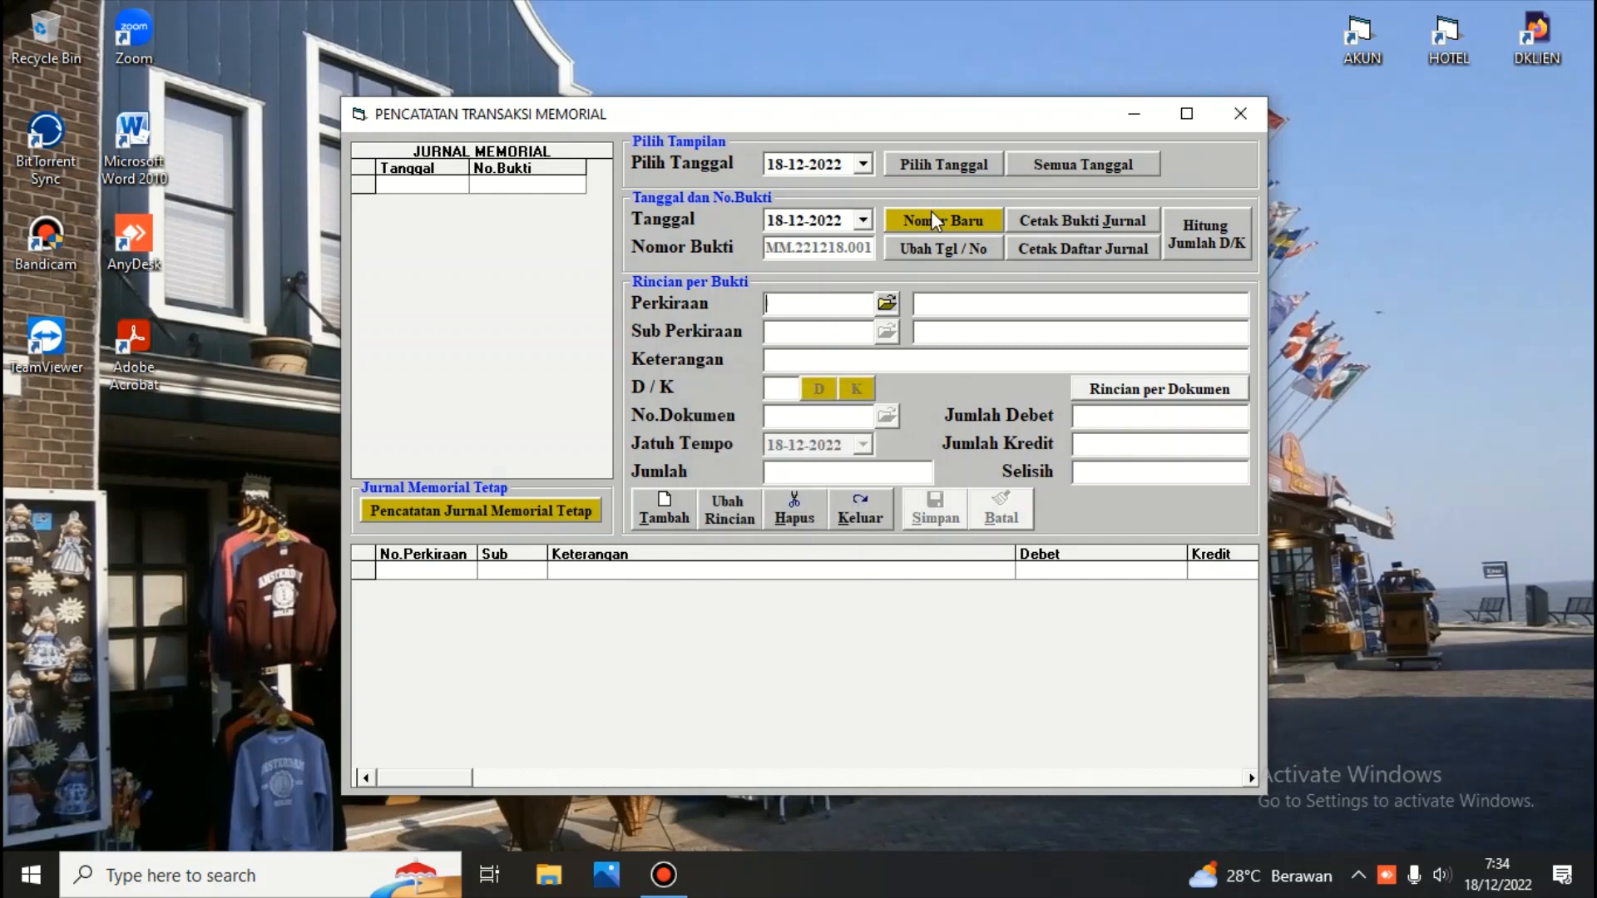
Look up accounts by the name "piutang" and pick 1102.001 Piutang Usaha as the entry's account
left_click(888, 306)
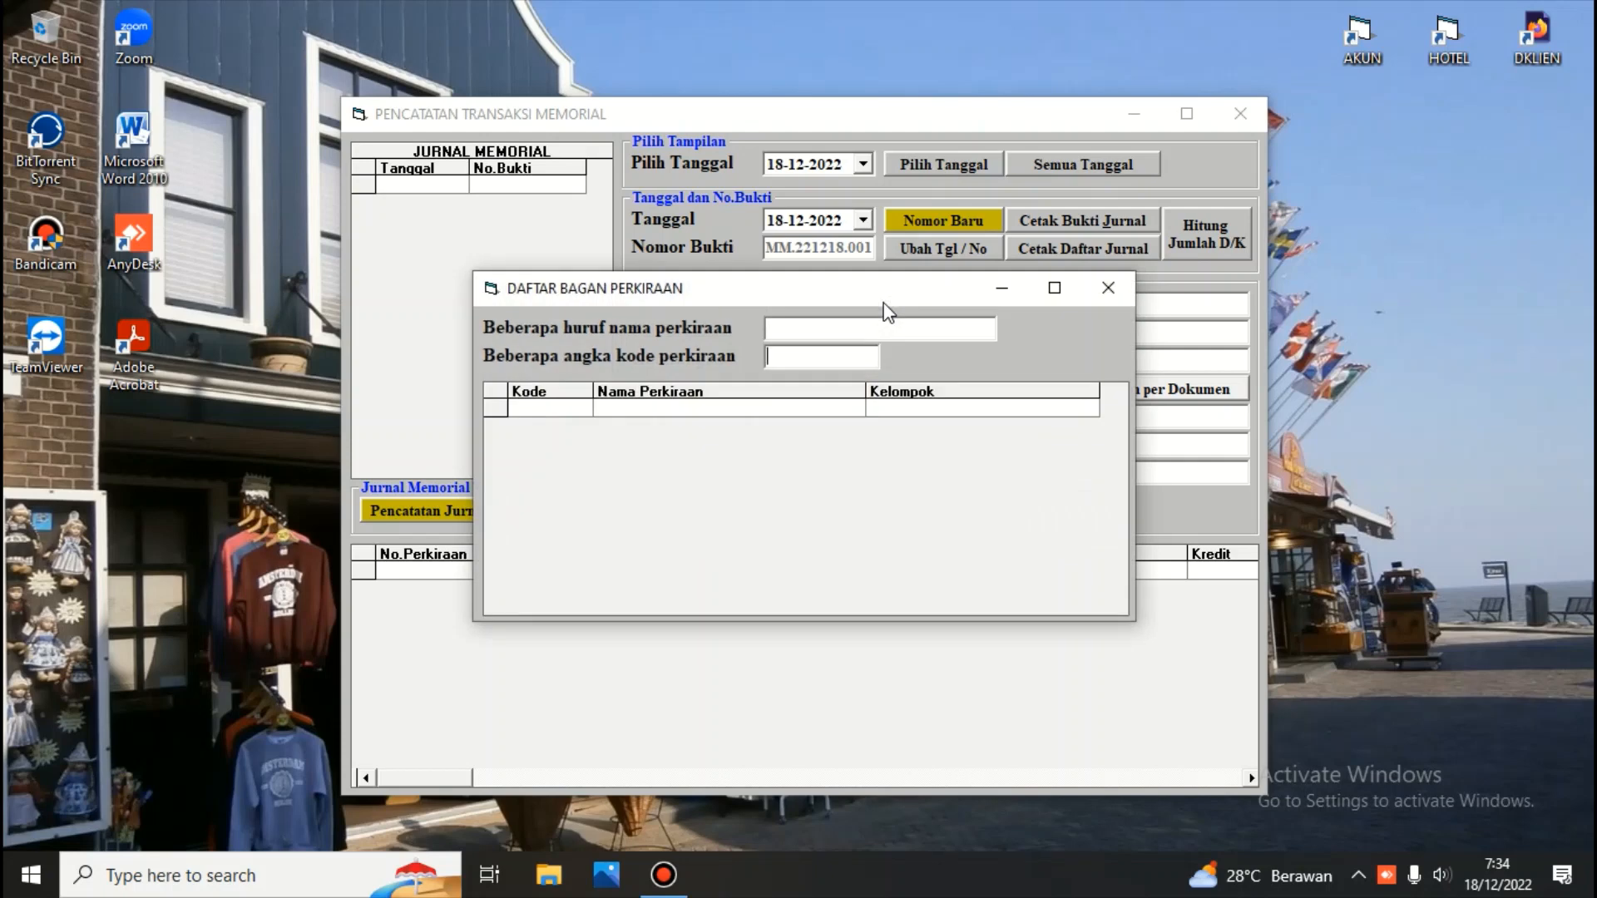
left_click(836, 327)
type("piutang")
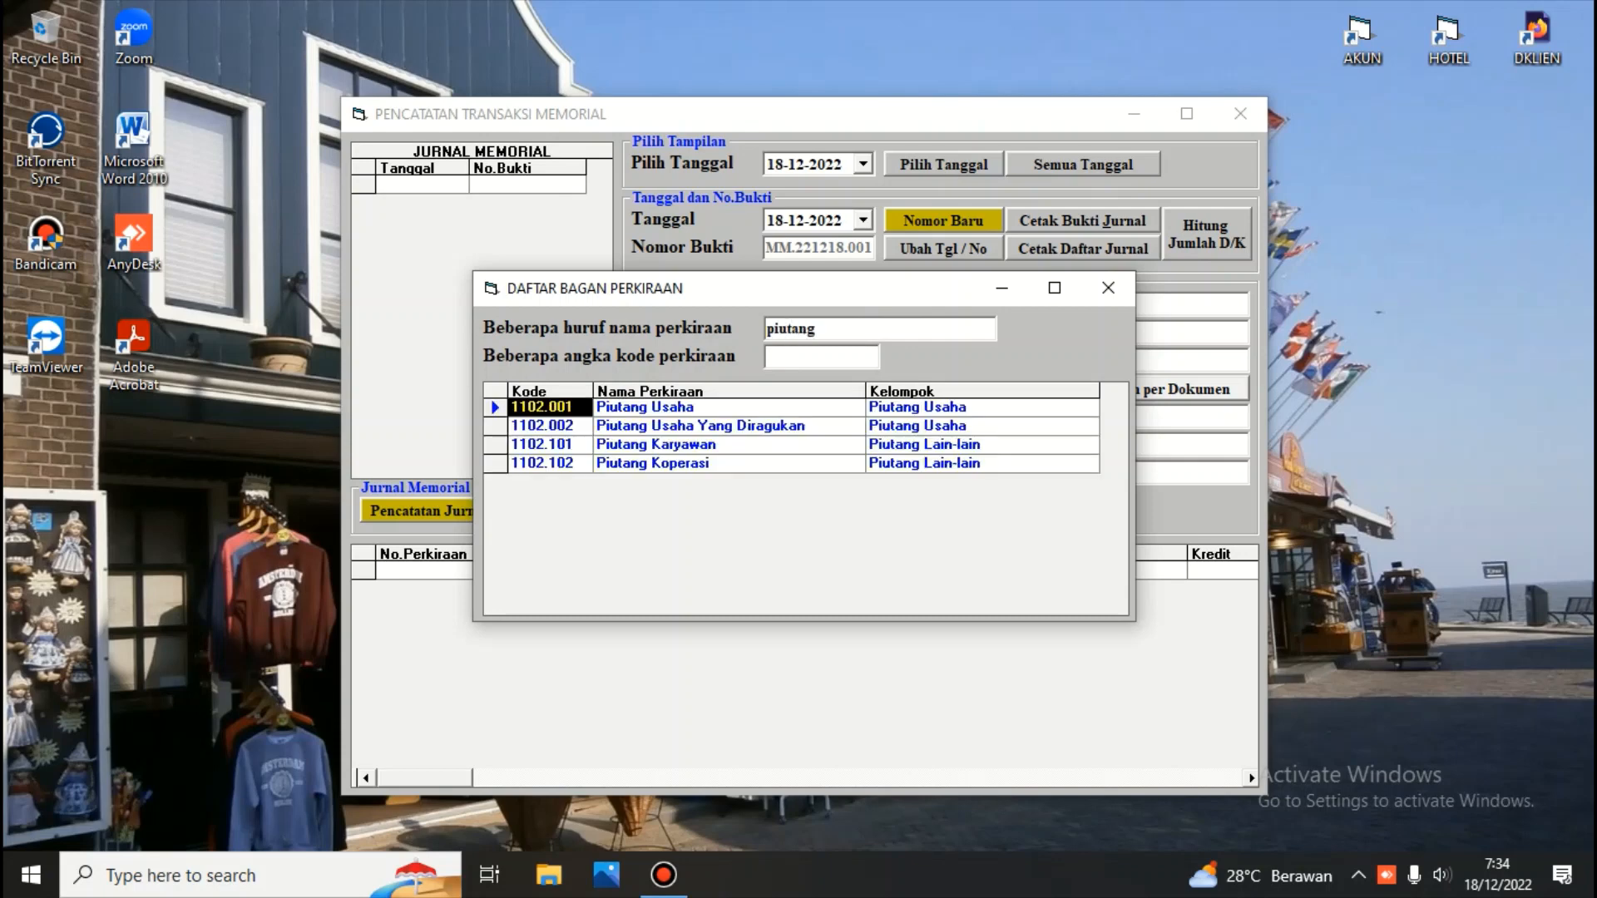
key("Return")
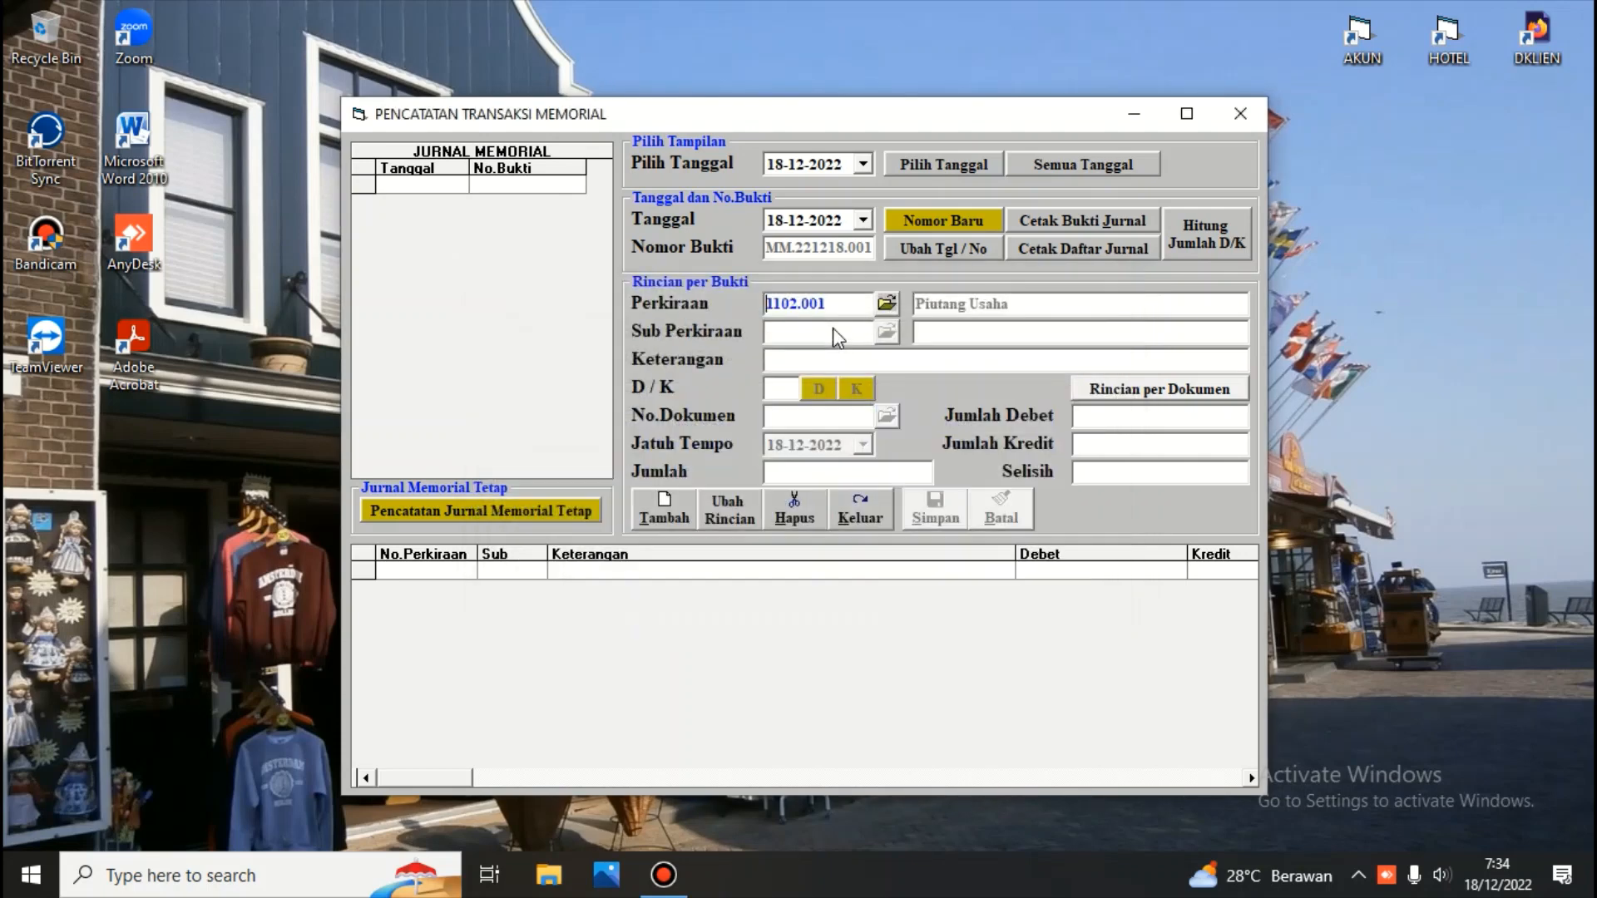
left_click(832, 328)
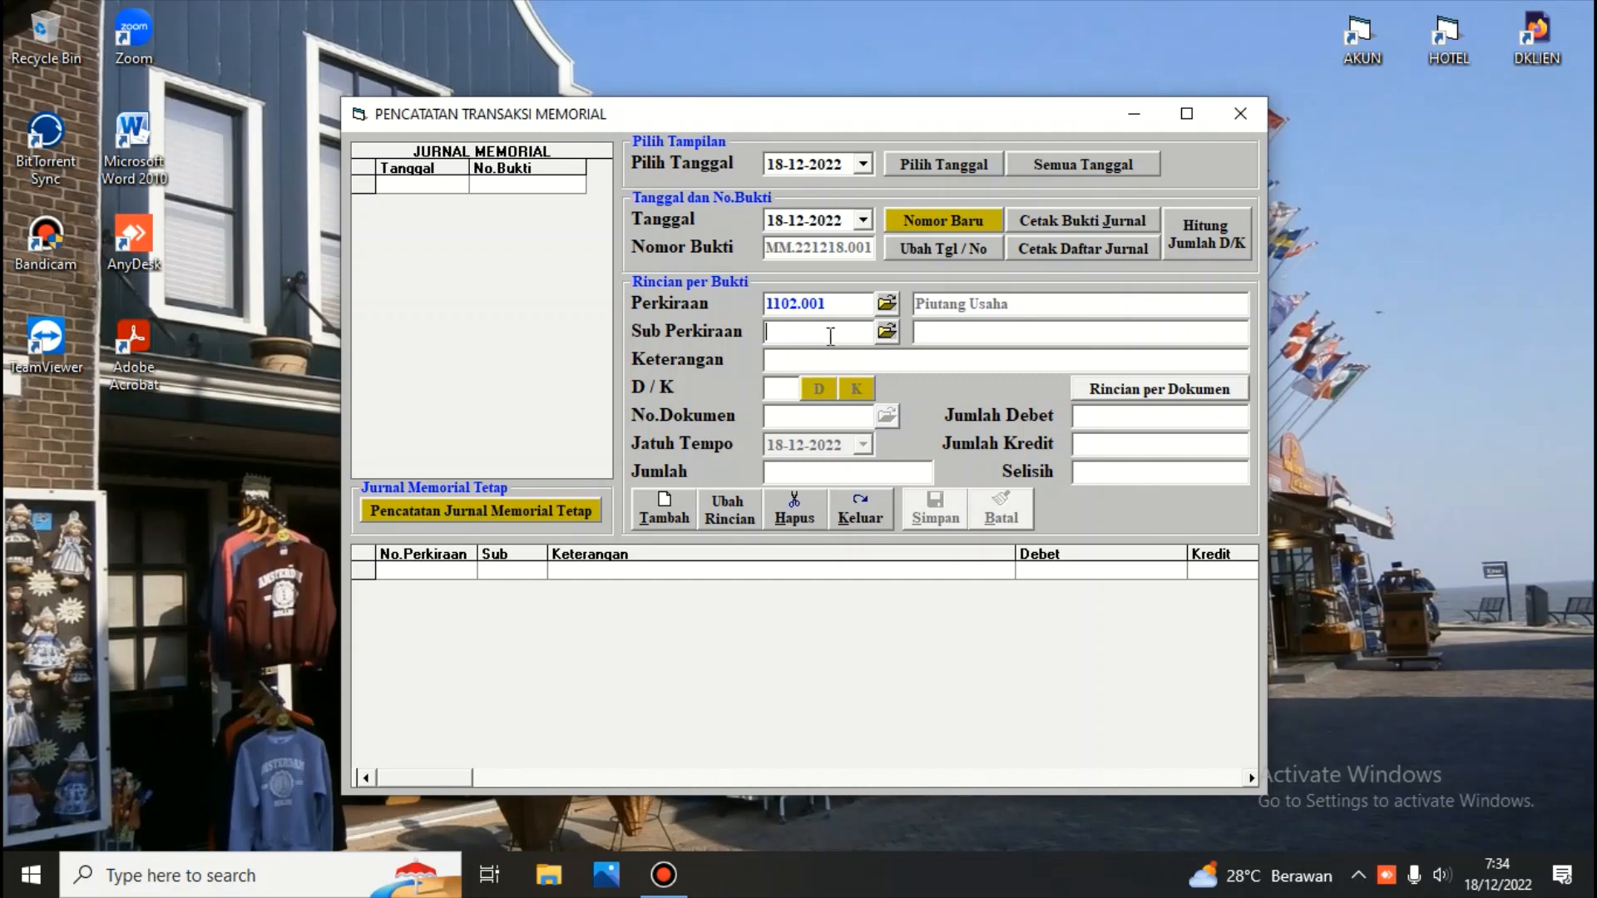
Look up sub-accounts and pick 002 PT. Cakra Sangga Buana for the entry
type("/")
key("Return")
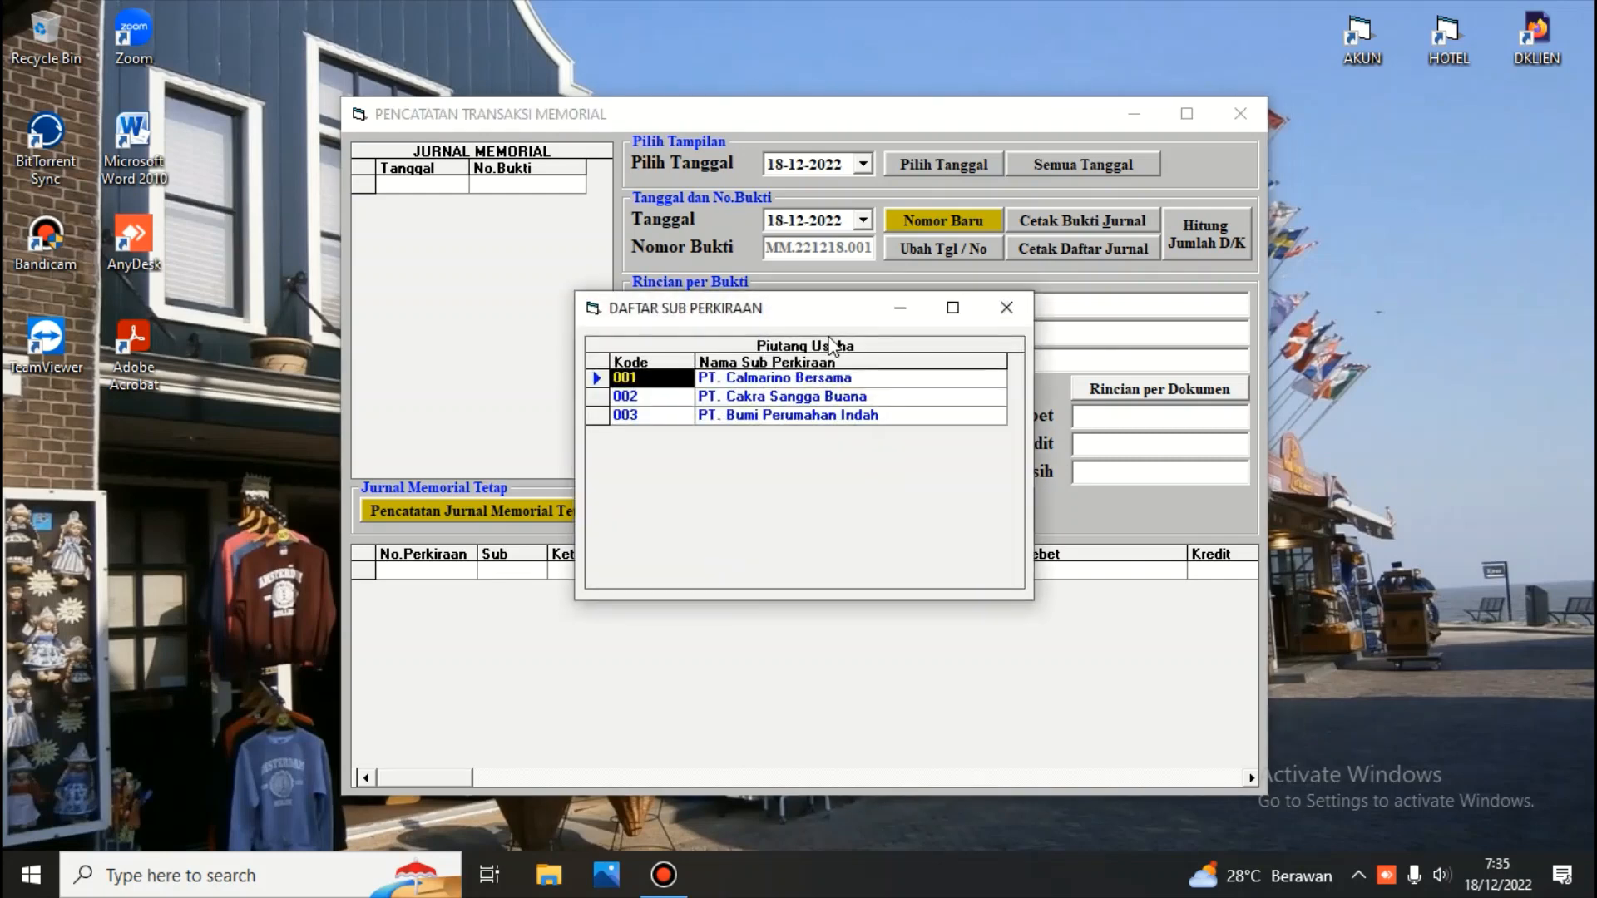
key("Down")
key("Return")
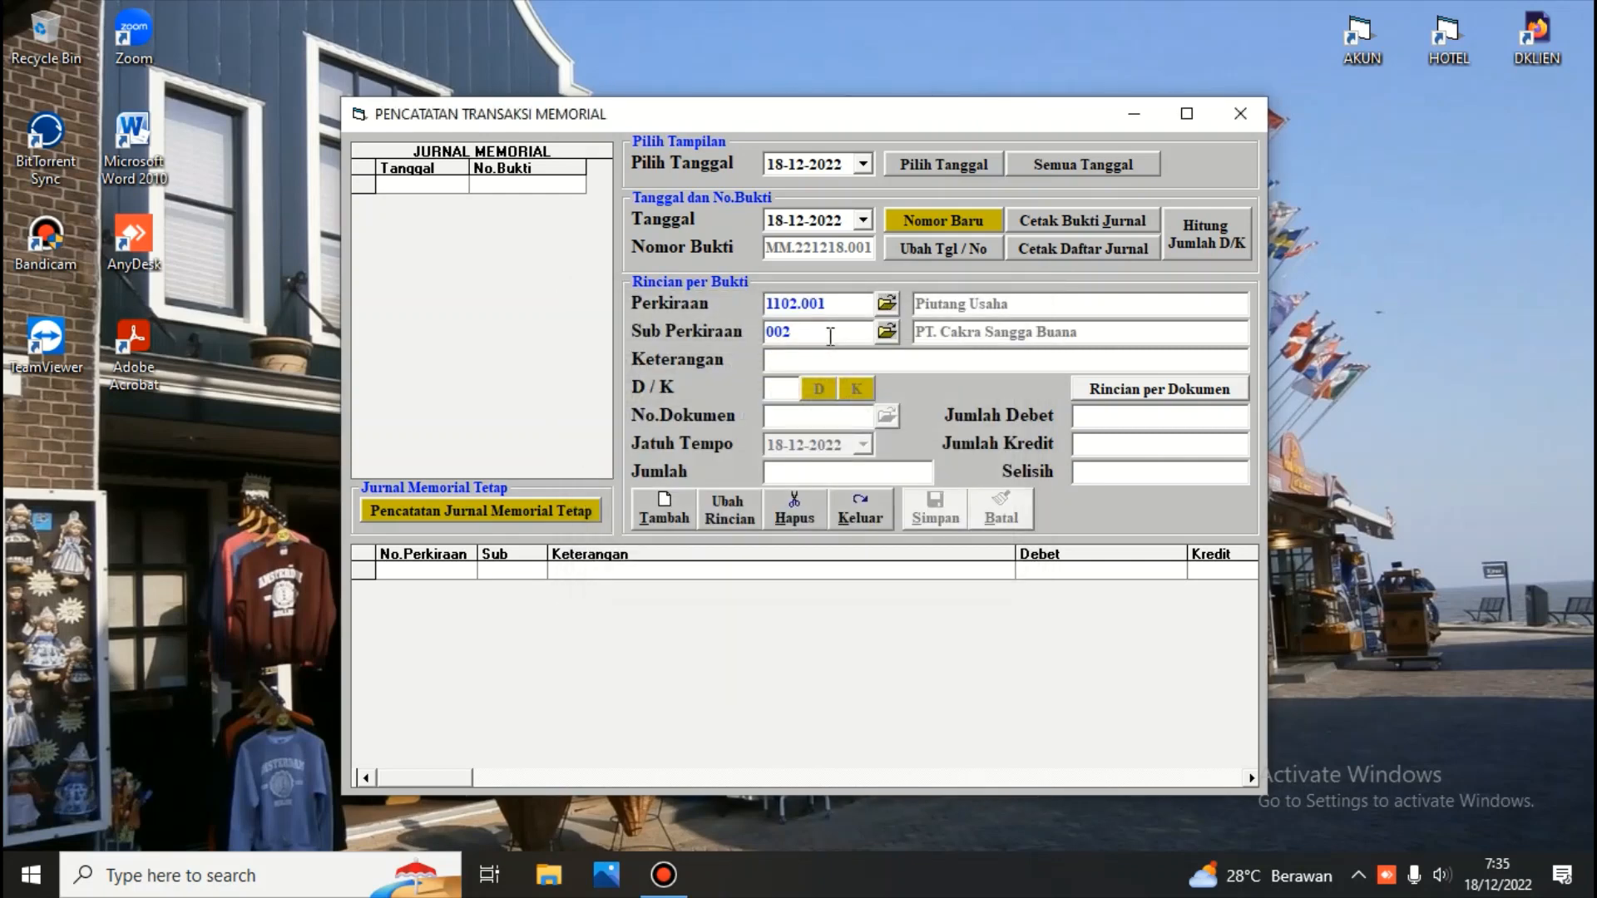
Describe the line as penjualan, set it to debit with amount 10.000.000,00, and save it
type("penjualan")
key("Return")
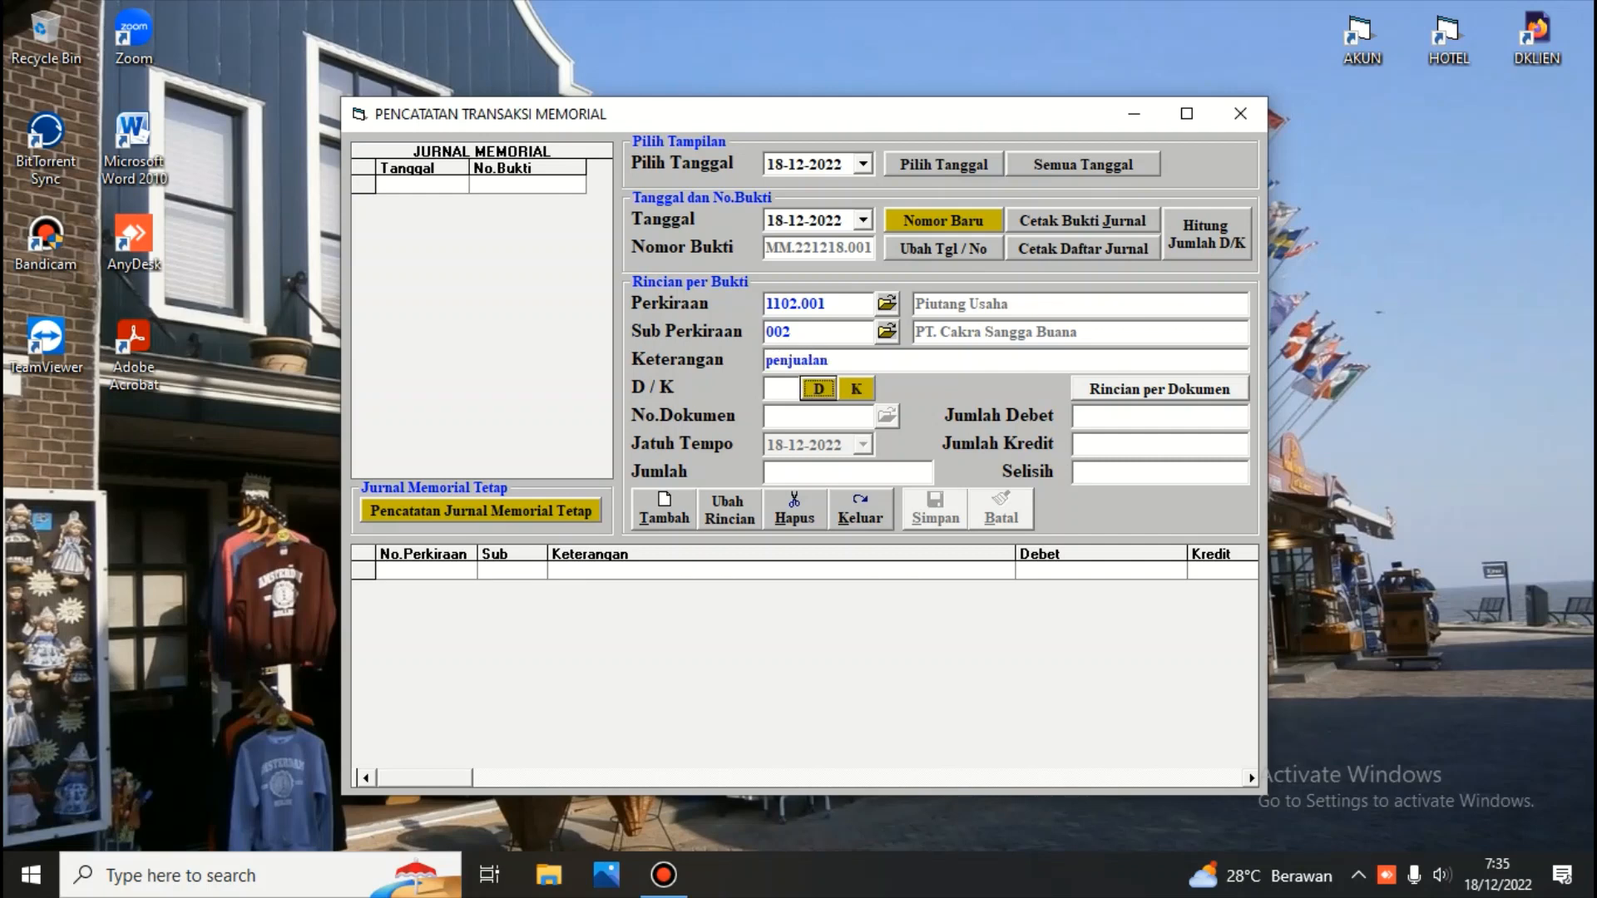
left_click(815, 386)
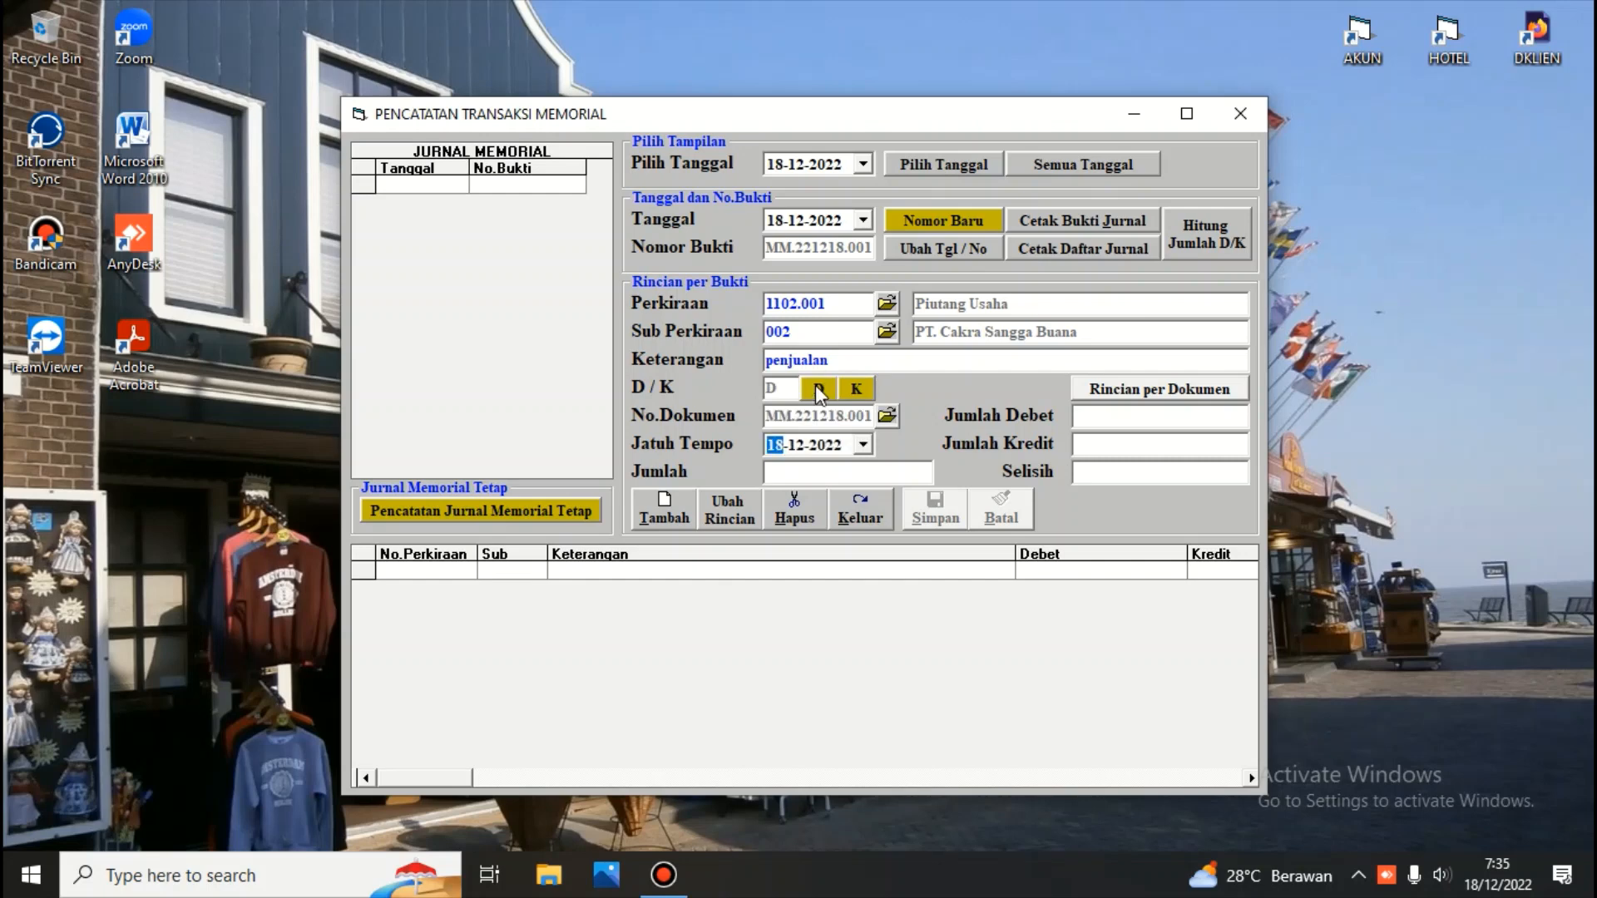
key("Return")
type("1")
type("0.000.")
type("000,00")
key("Return")
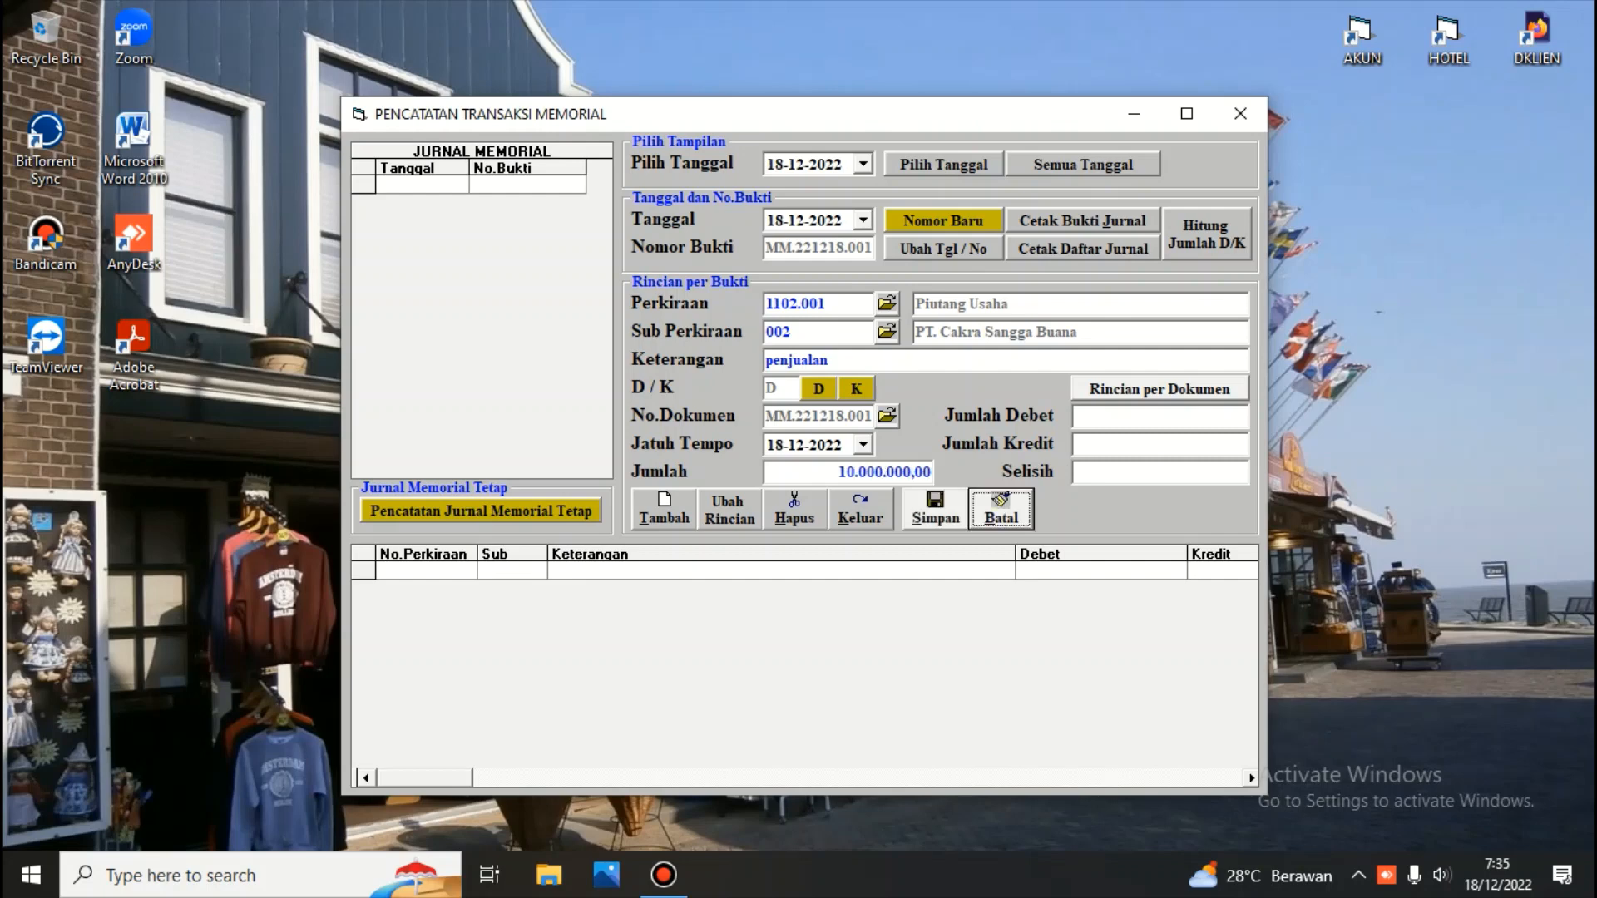
left_click(935, 509)
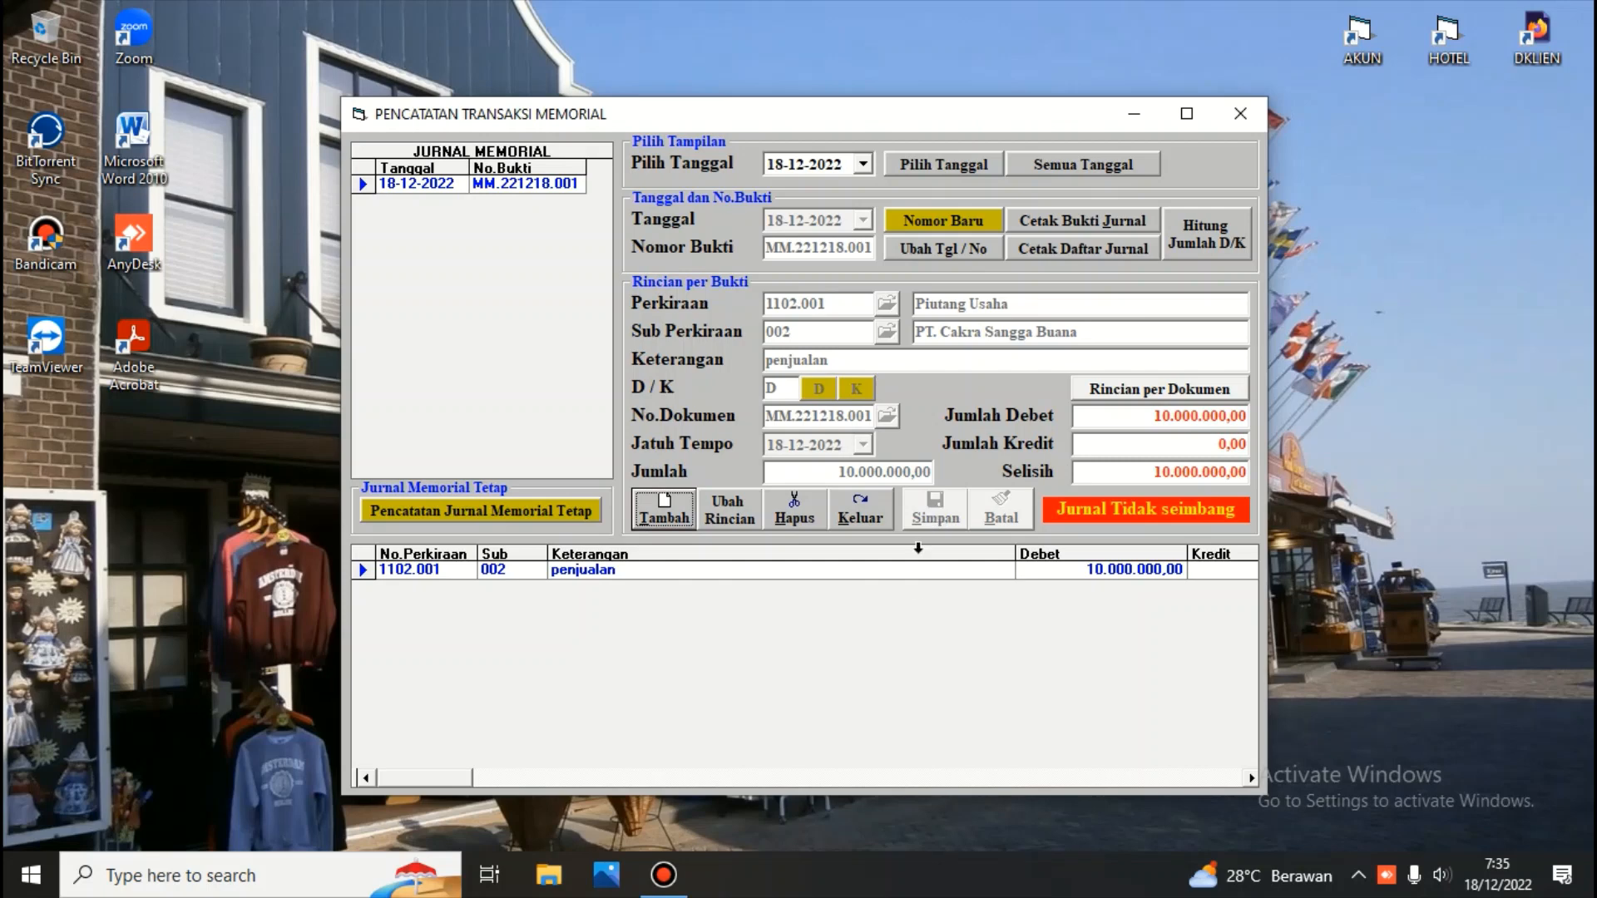
Add a second line and look up account code 4101 to pick 4101.001 Penjualan Barang
left_click(663, 520)
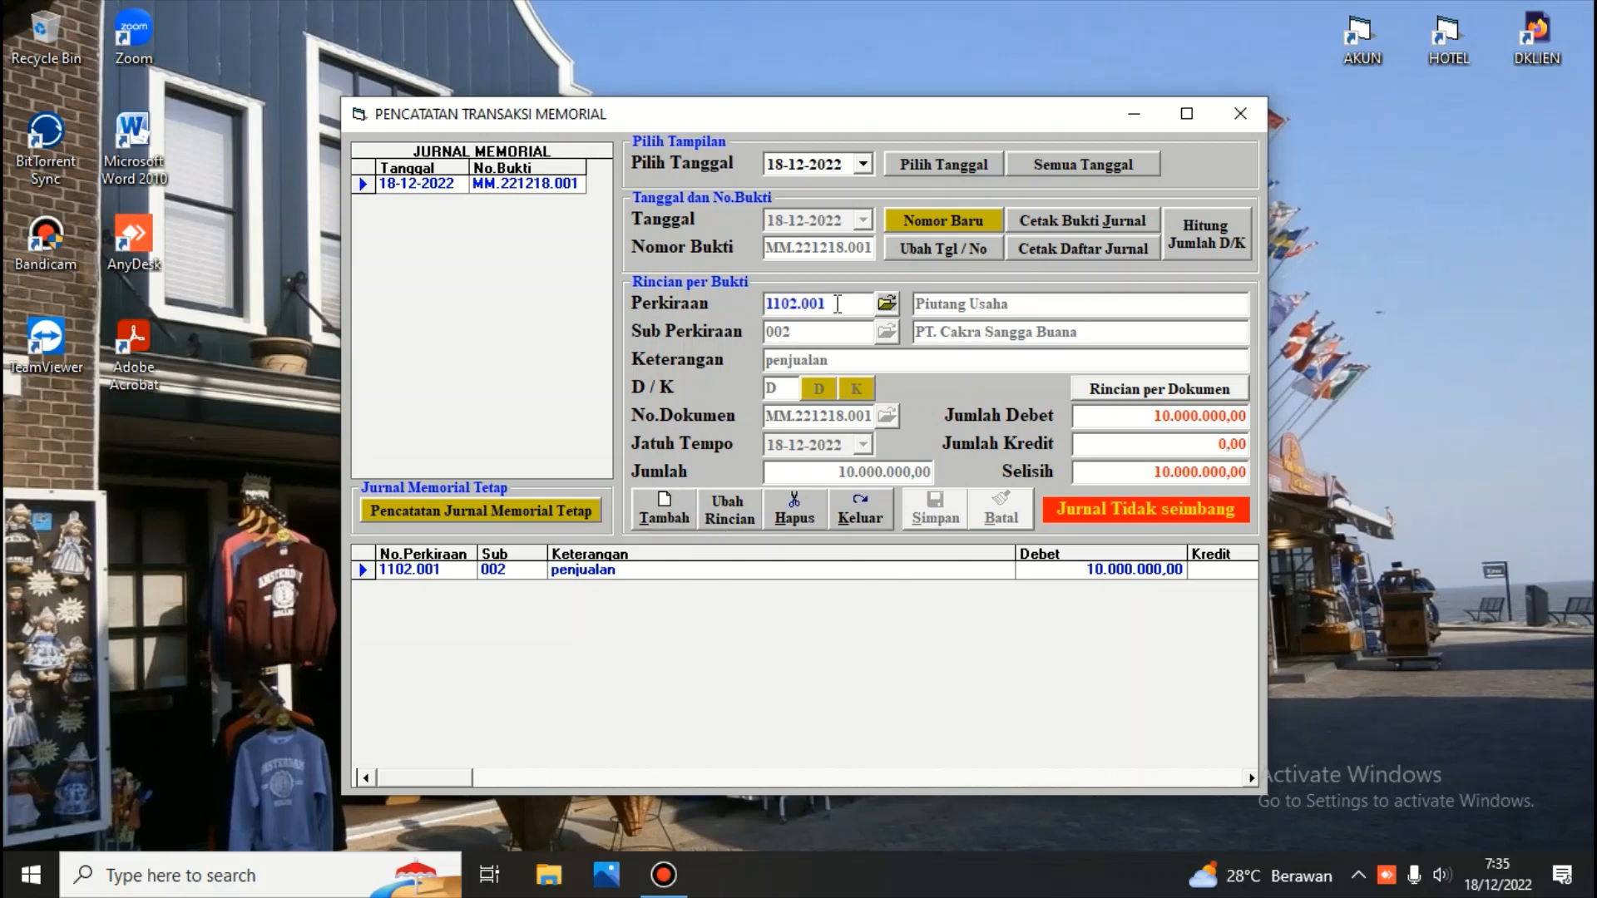
left_click_drag(839, 304, 667, 317)
key("BackSpace")
type("/")
key("Return")
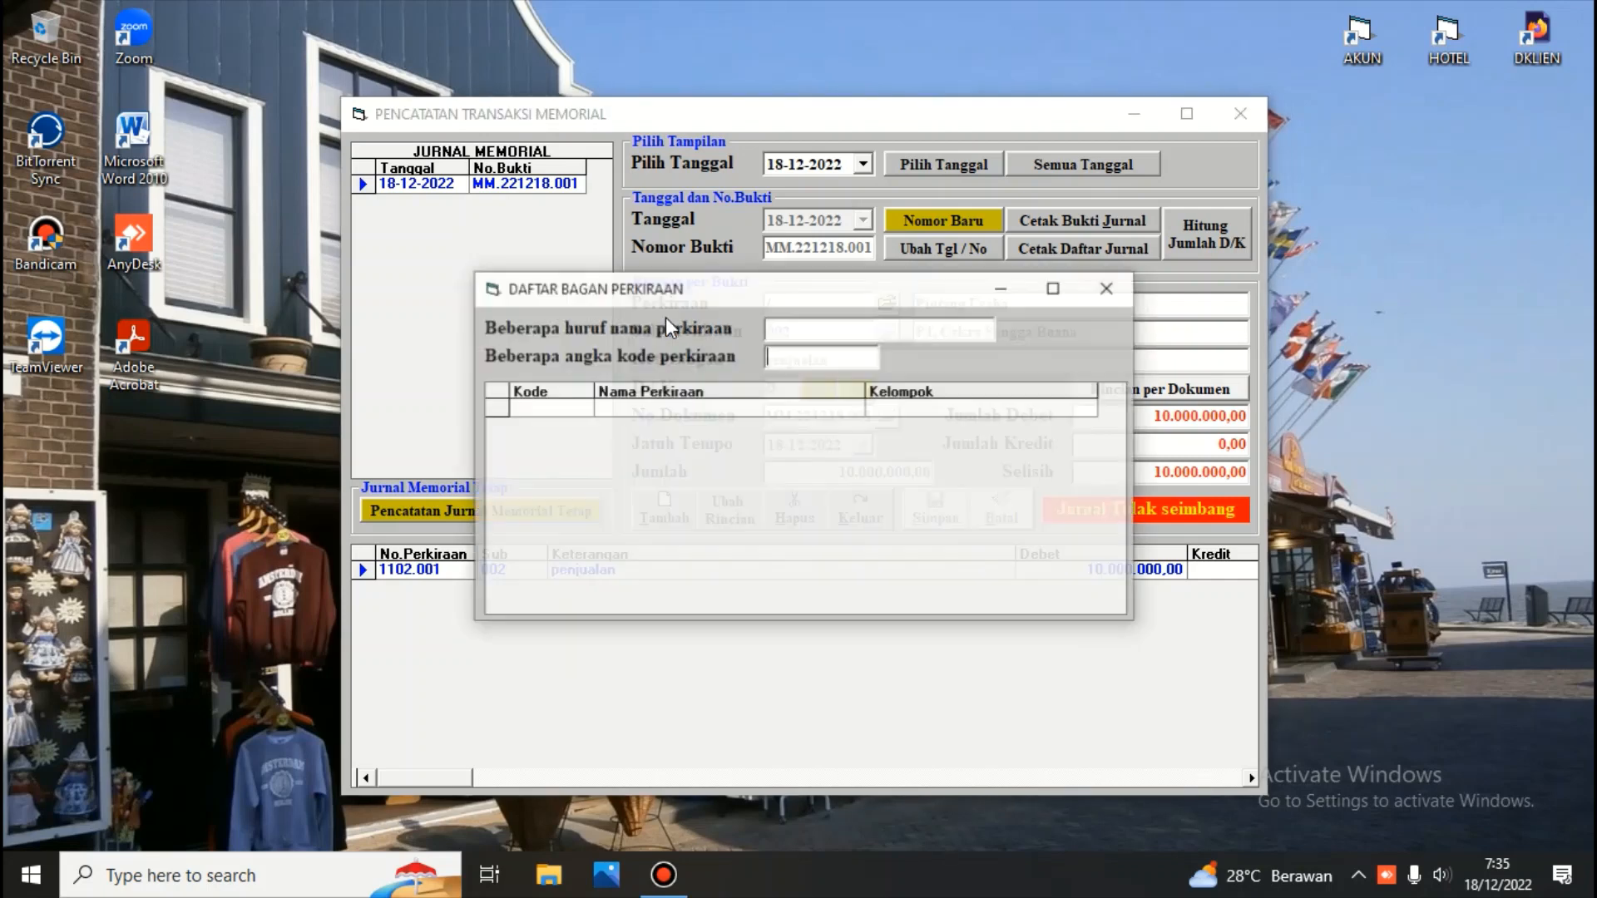
type("4")
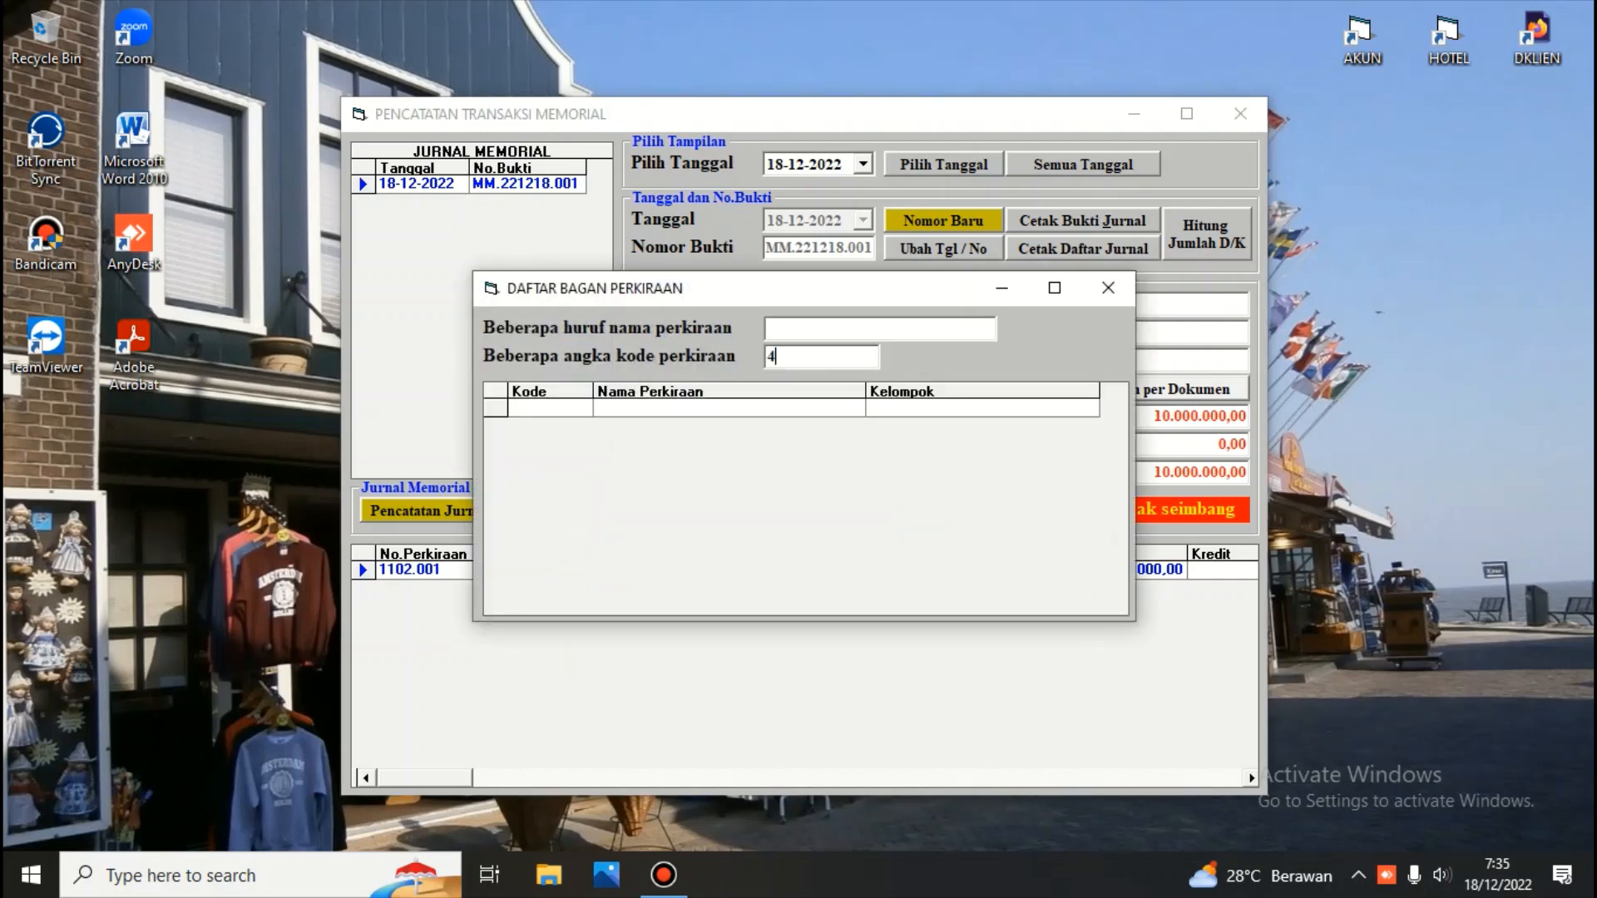
type("101")
key("Return")
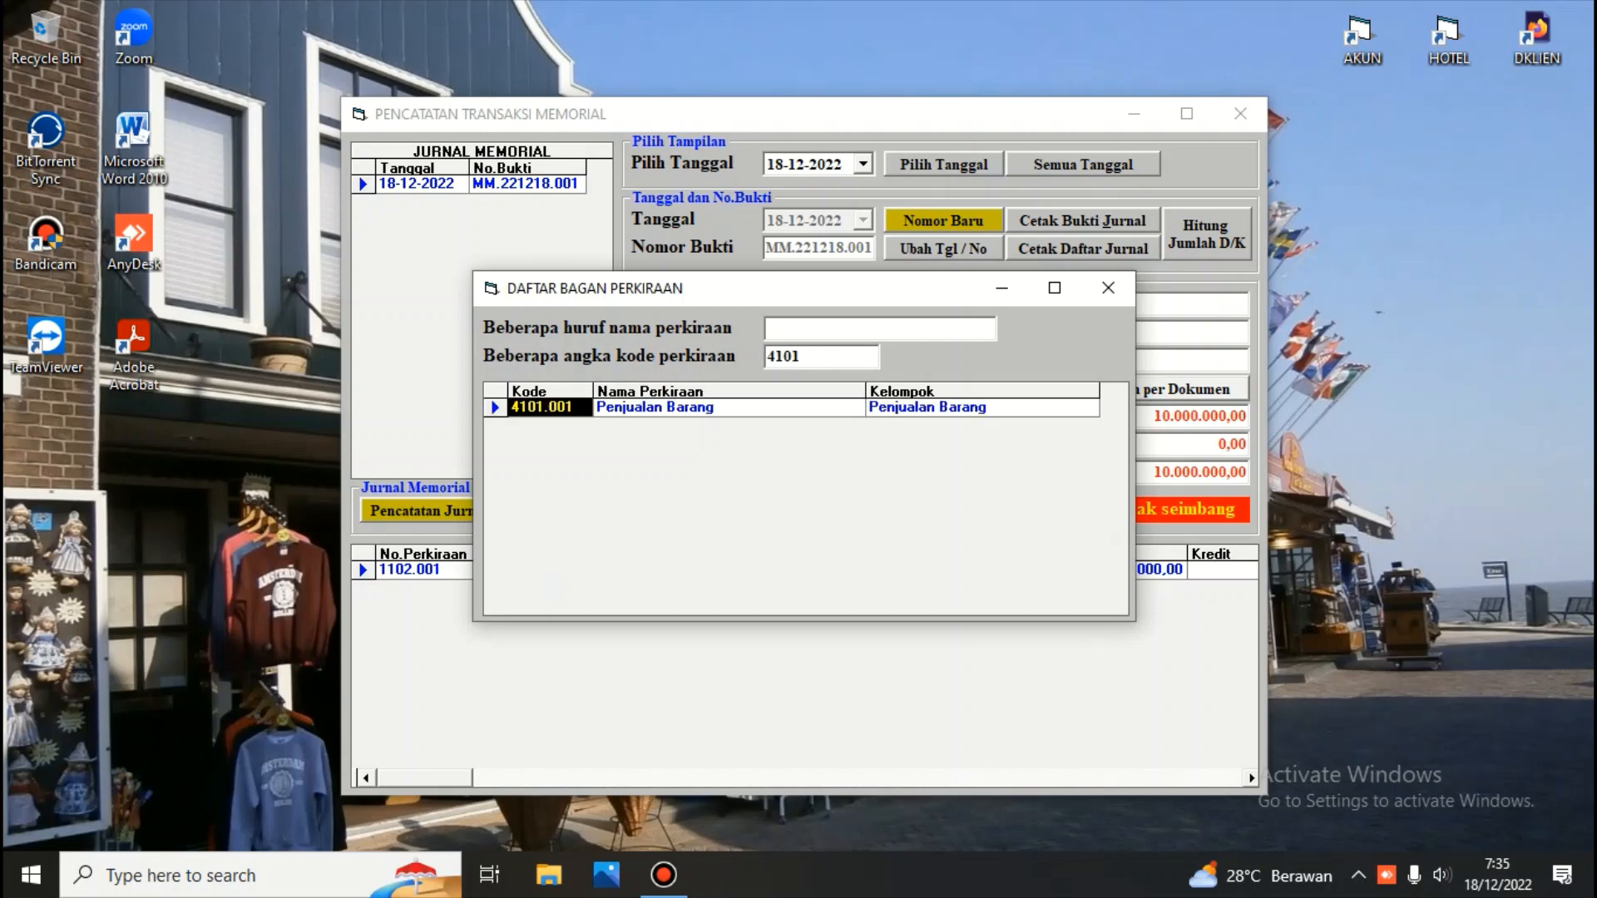
key("Return")
key("Return")
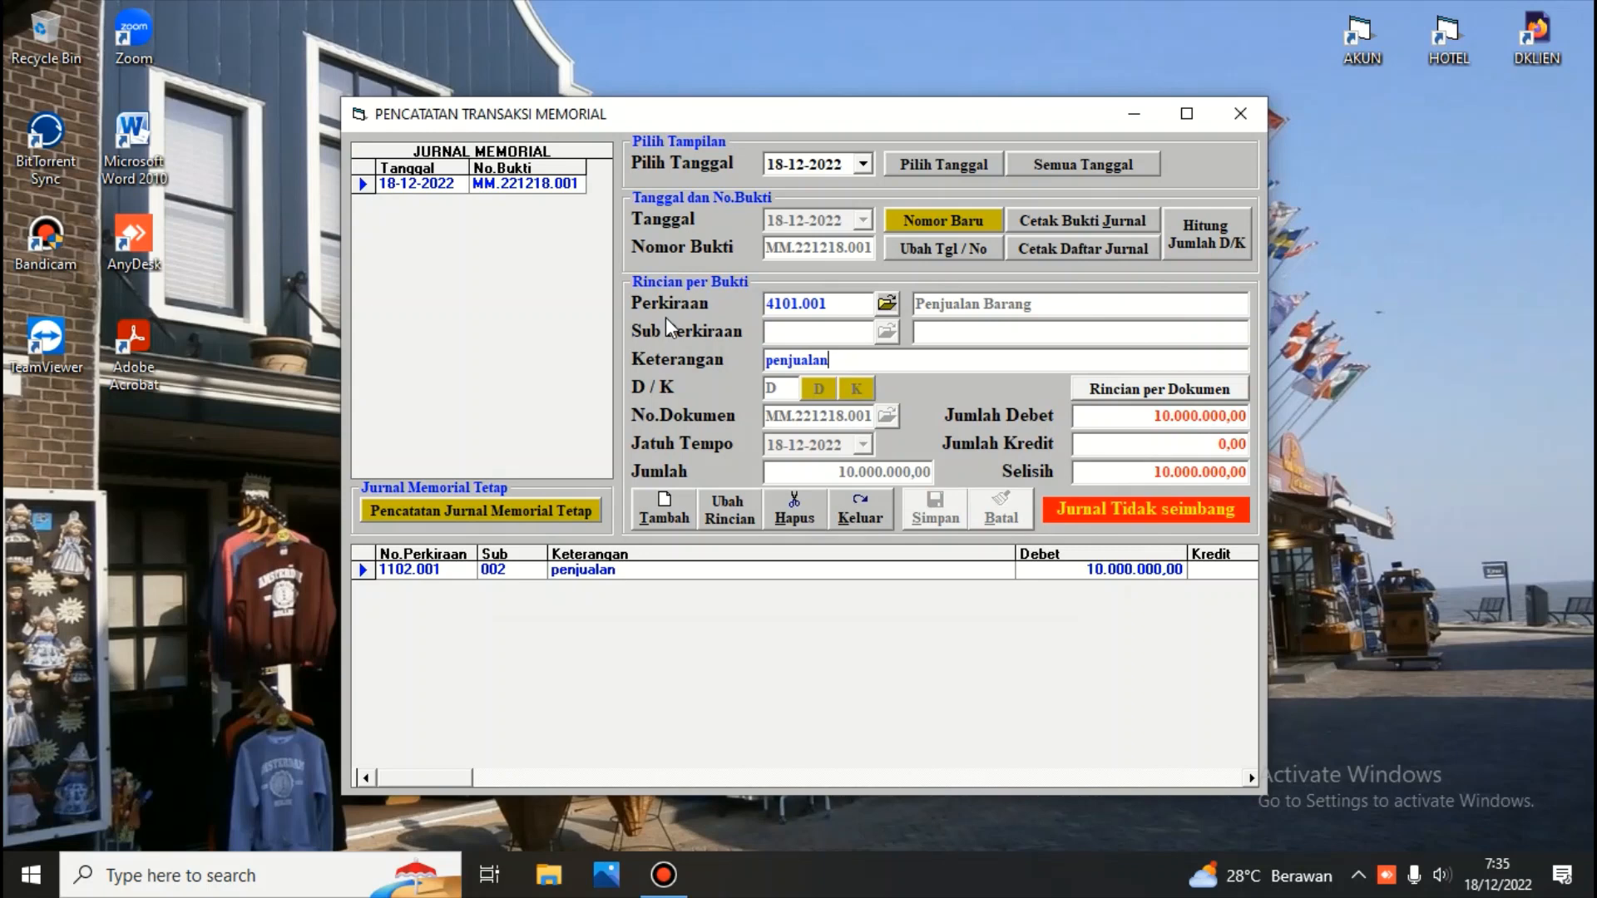
Set the second line to credit, keeping description penjualan and amount 10.000.000,00, and save it
key("Return")
left_click(858, 391)
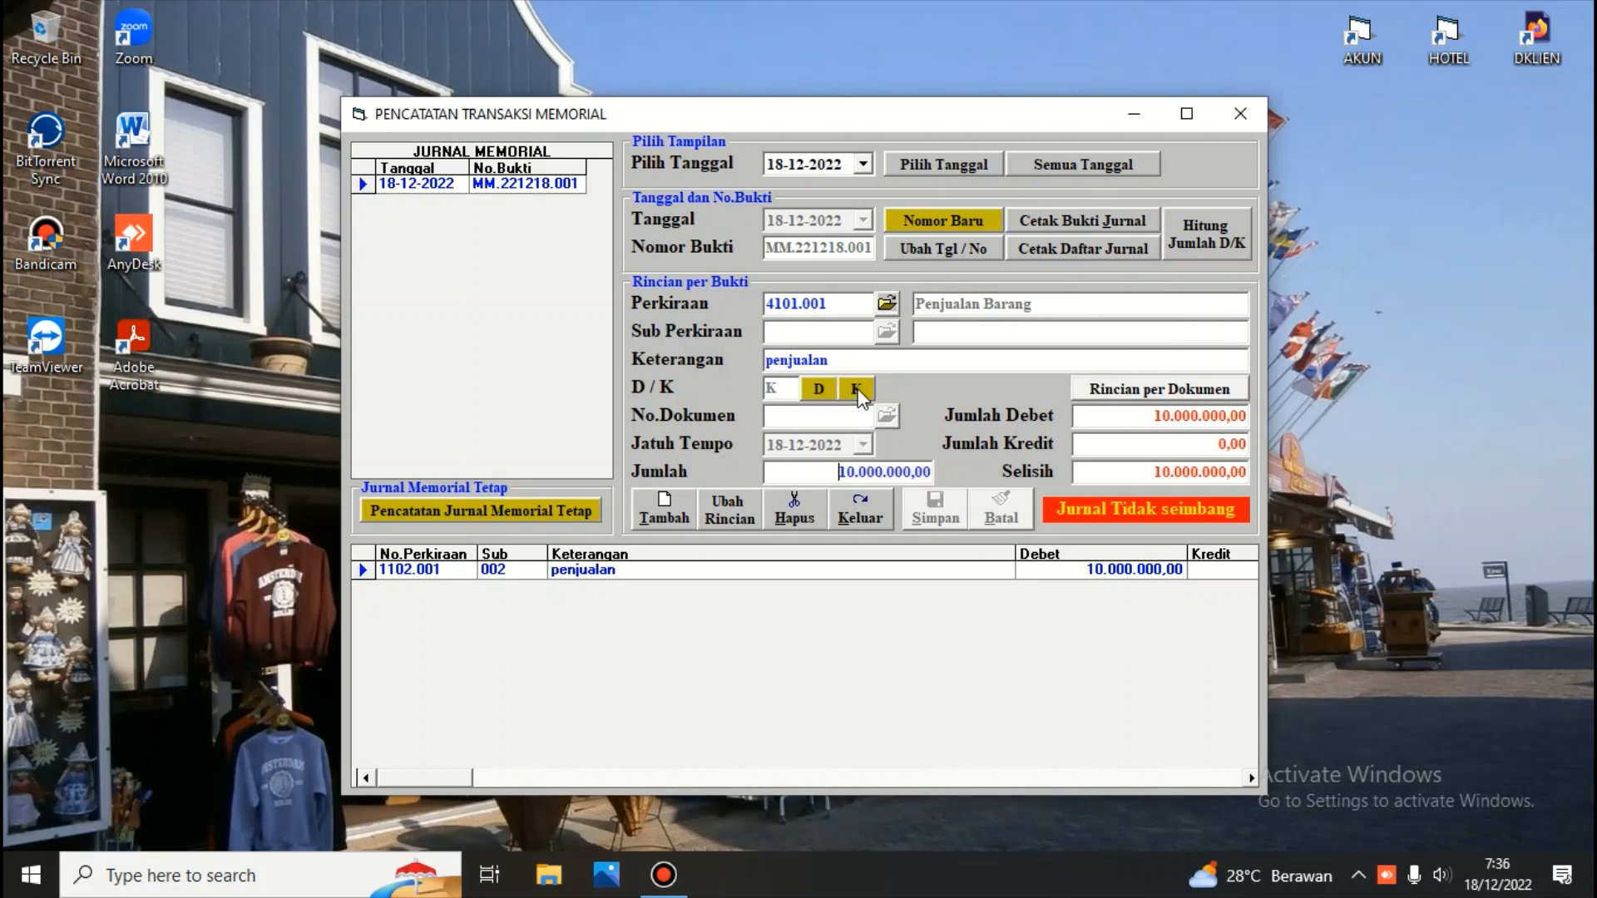
key("Return")
left_click(940, 513)
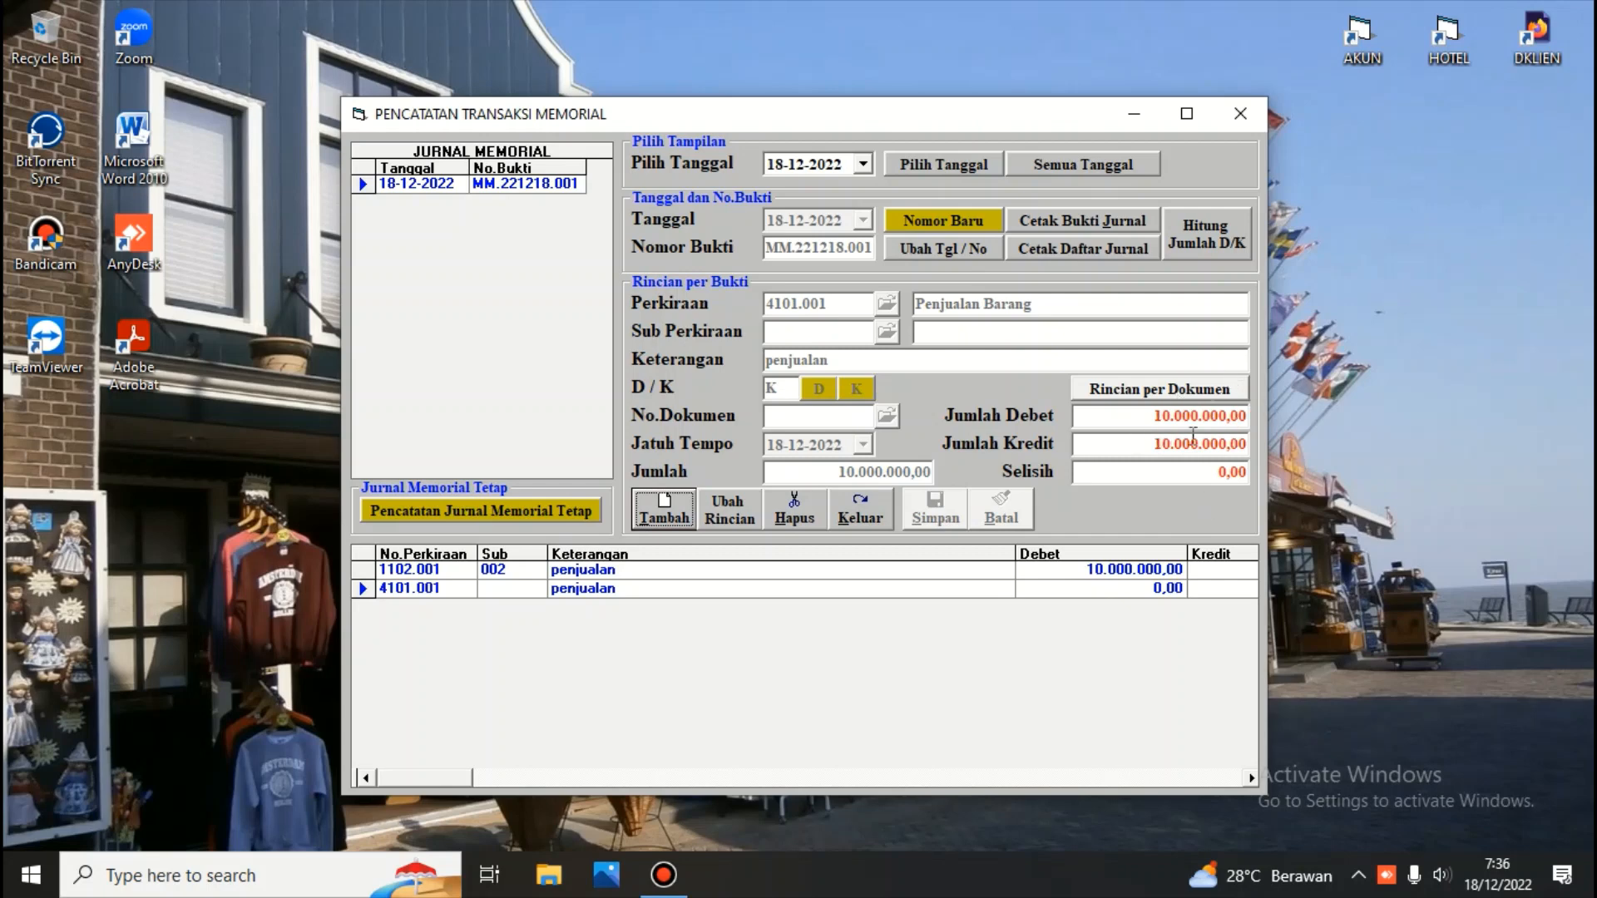
Preview the printed journal voucher, close the preview, and exit the memorial transaction window
left_click(1088, 233)
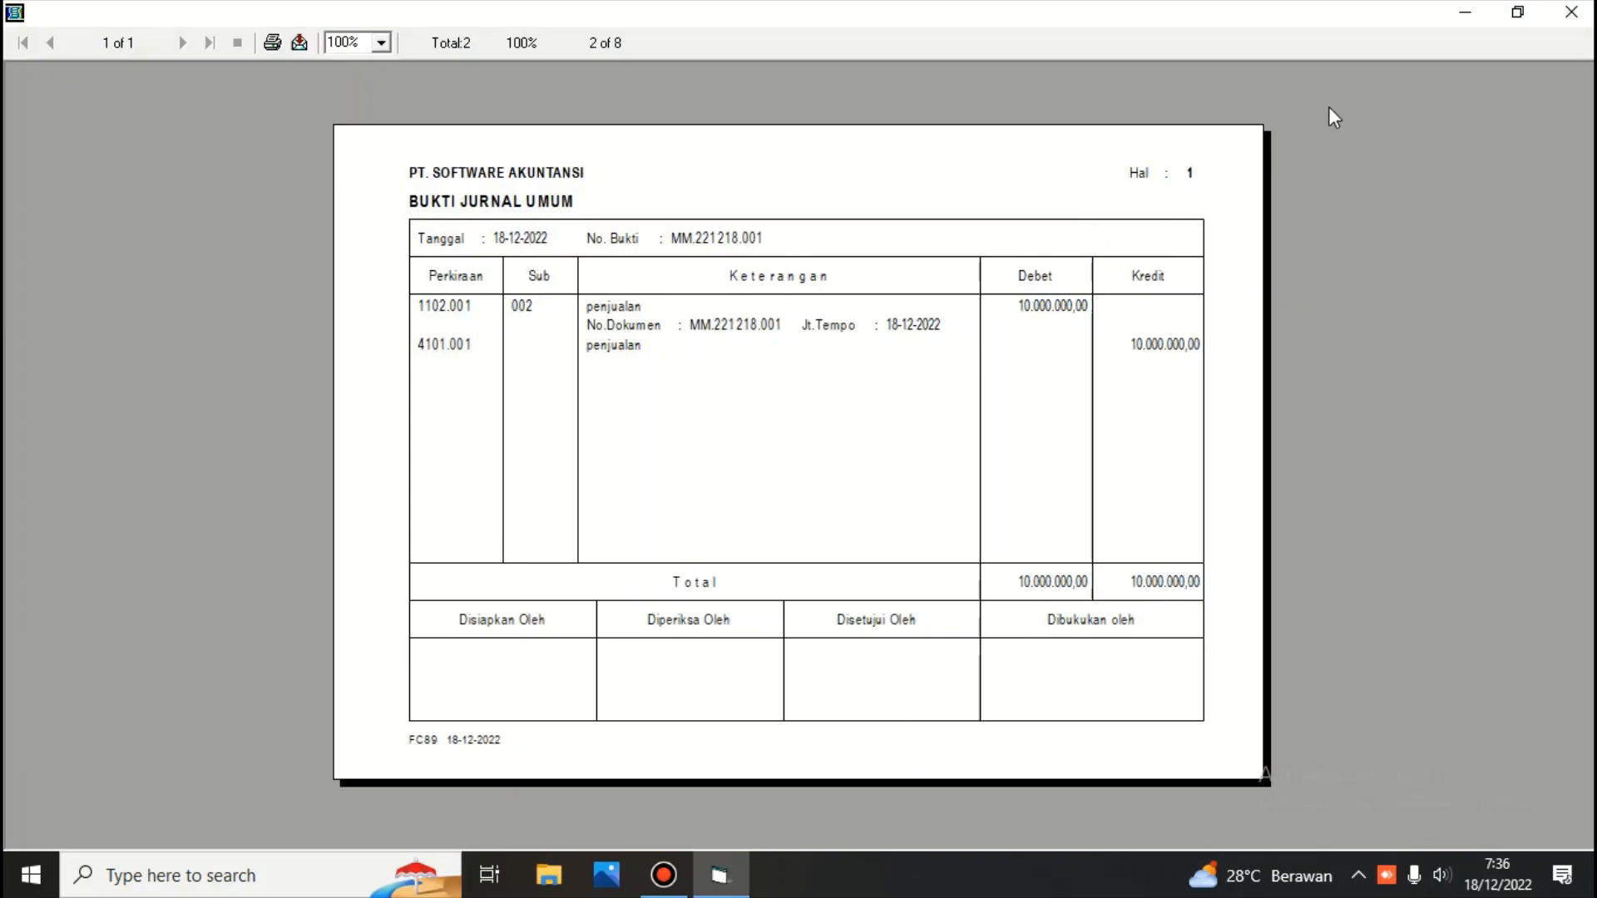
left_click(1572, 13)
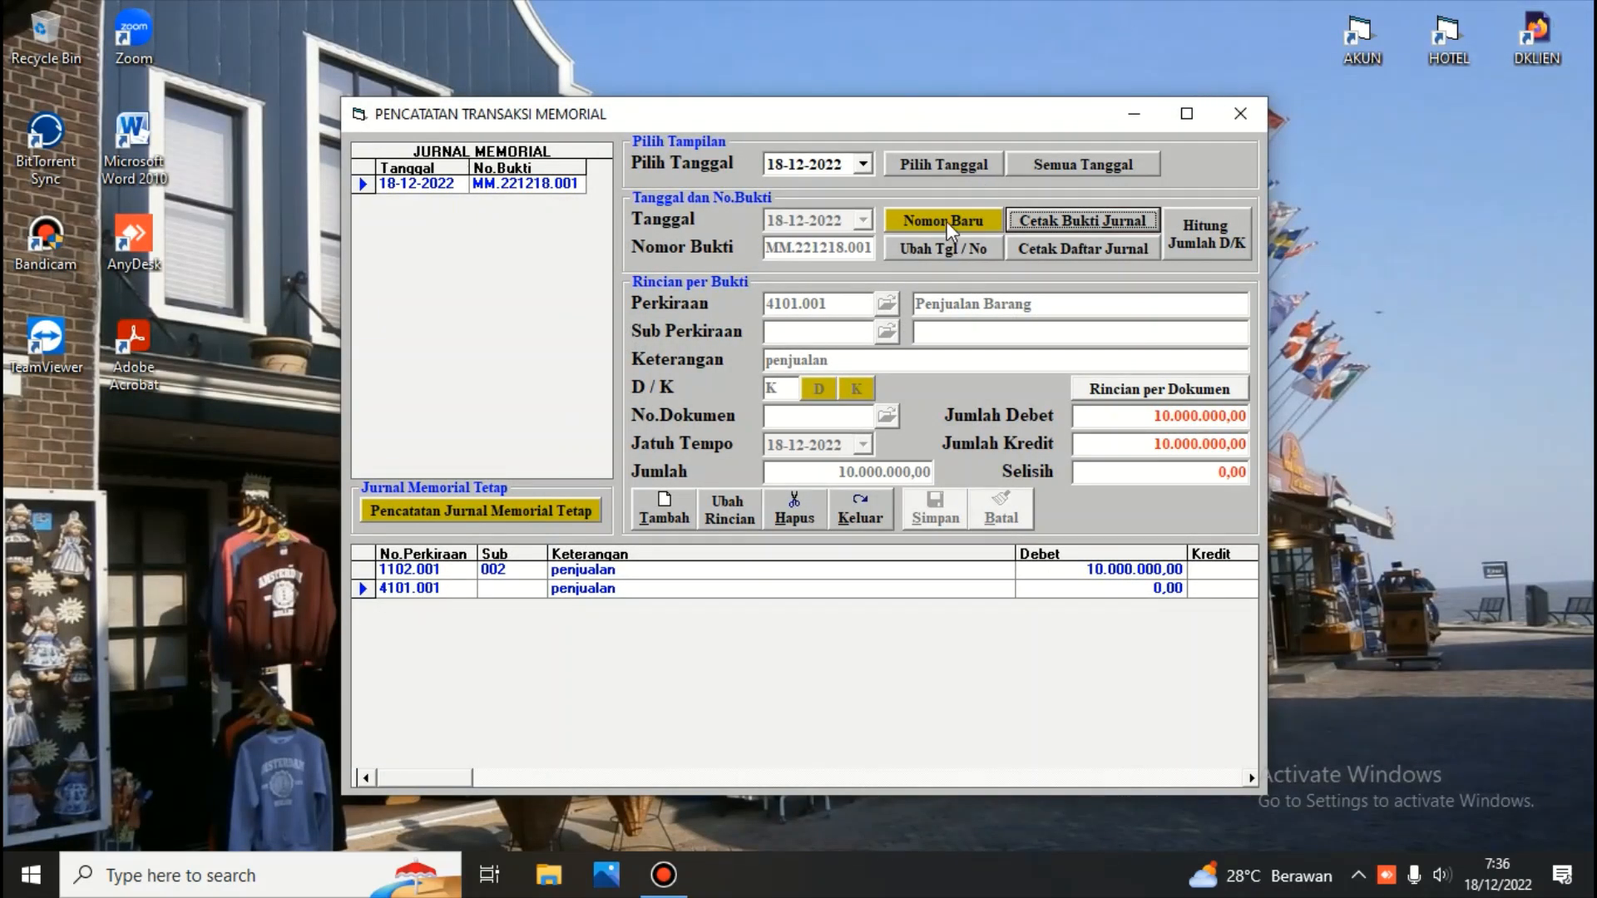
left_click(409, 571)
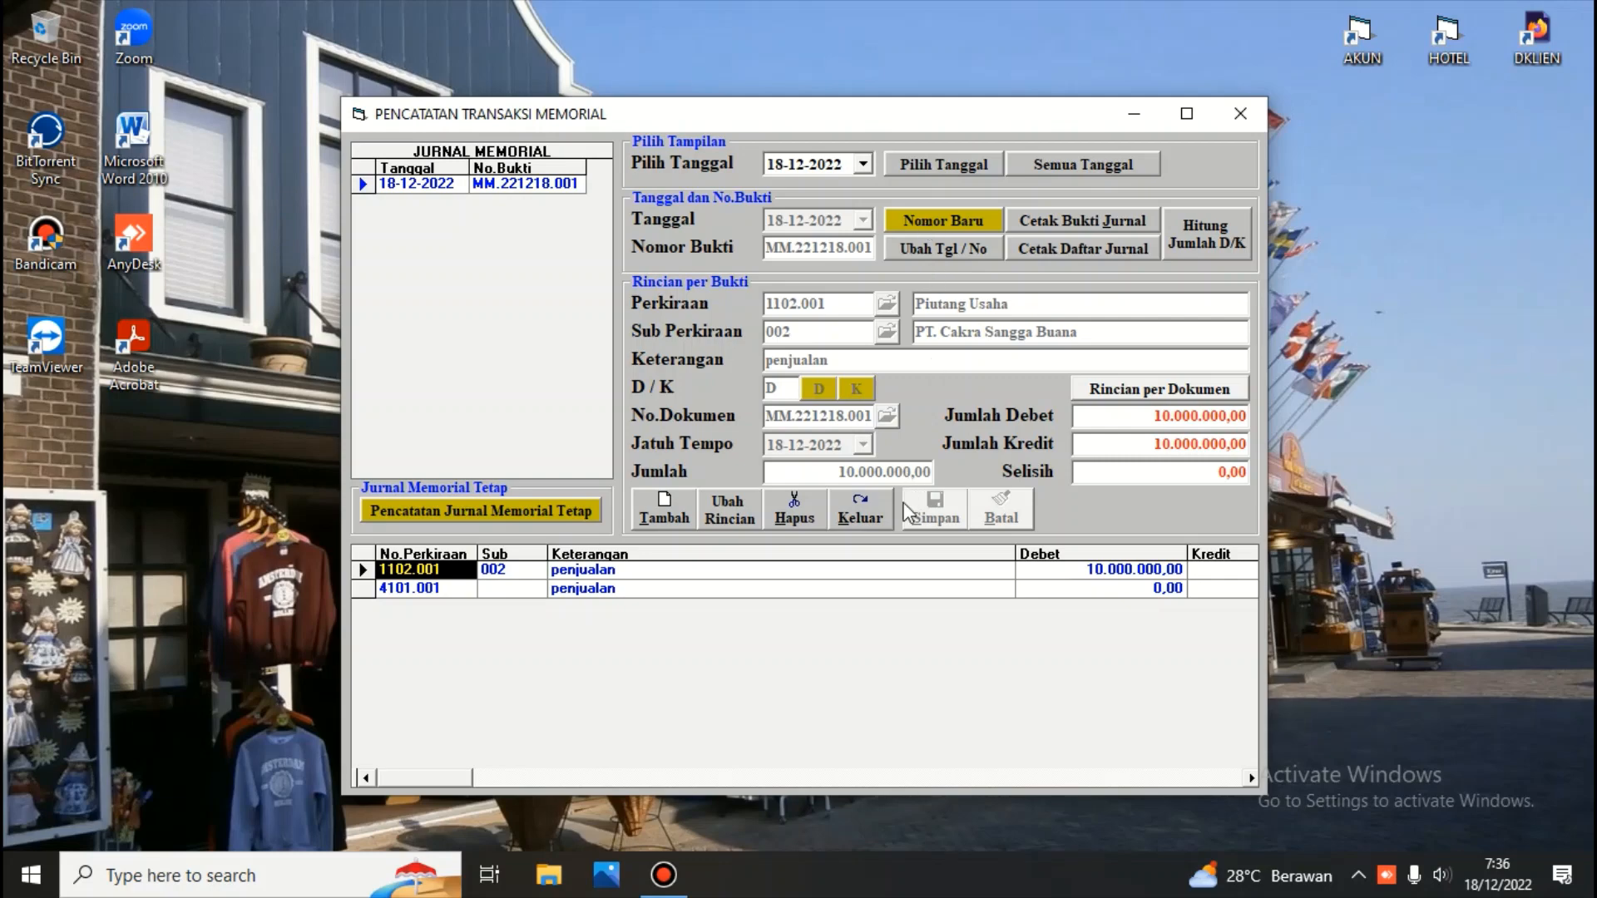
left_click(850, 512)
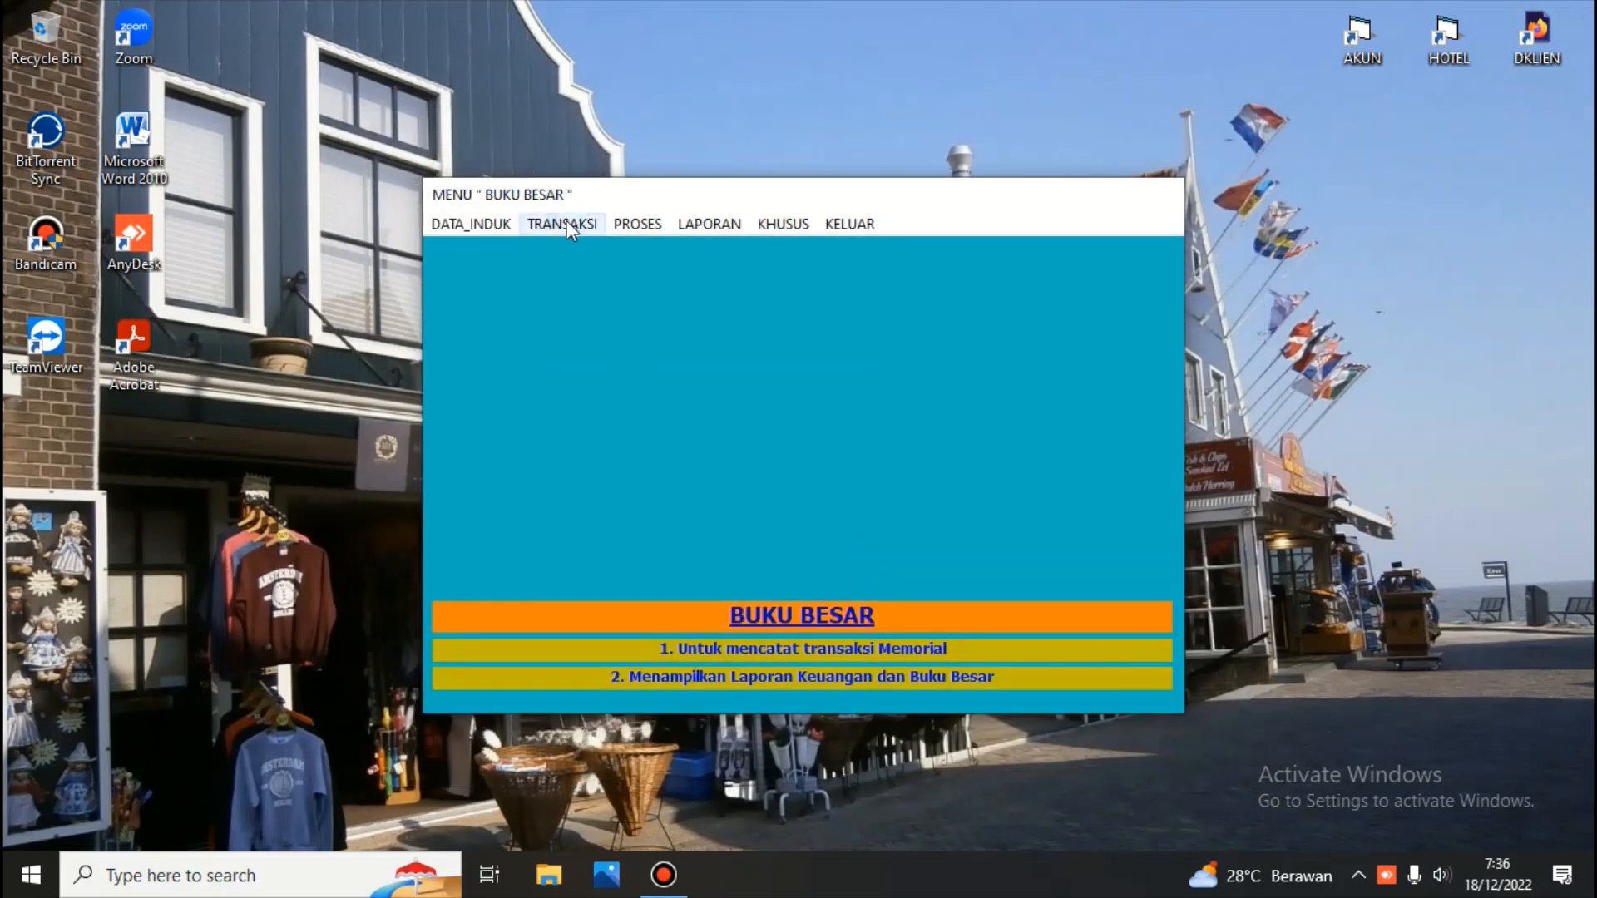
Open the fixed memorial journal recording window and view Jurnal Penyusutan Bangunan's lines
left_click(565, 221)
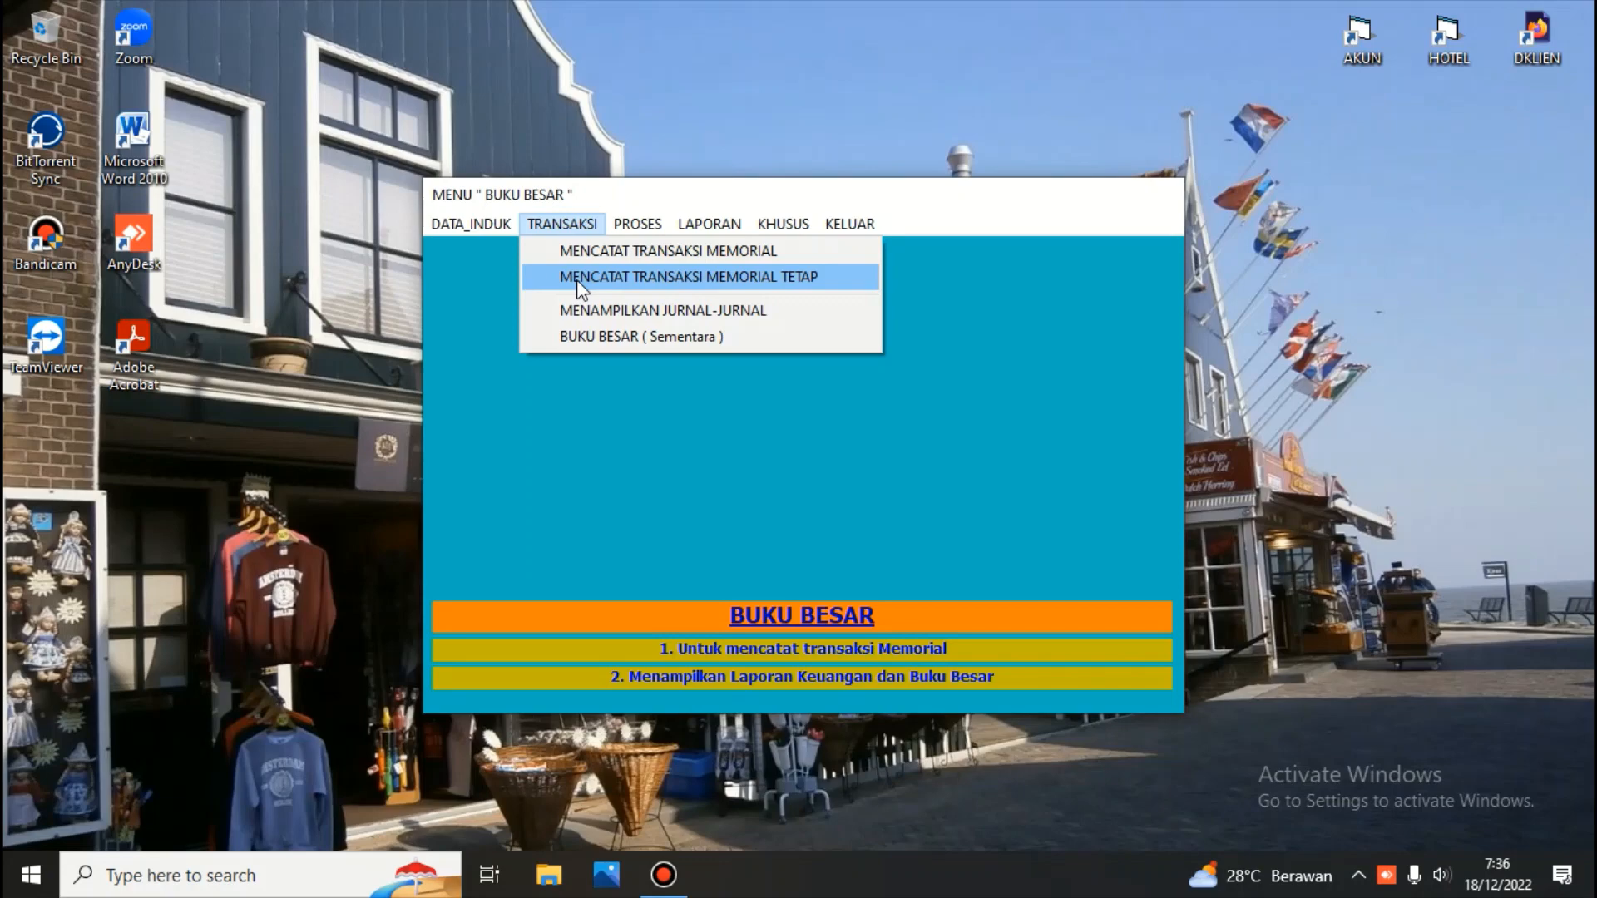
left_click(577, 280)
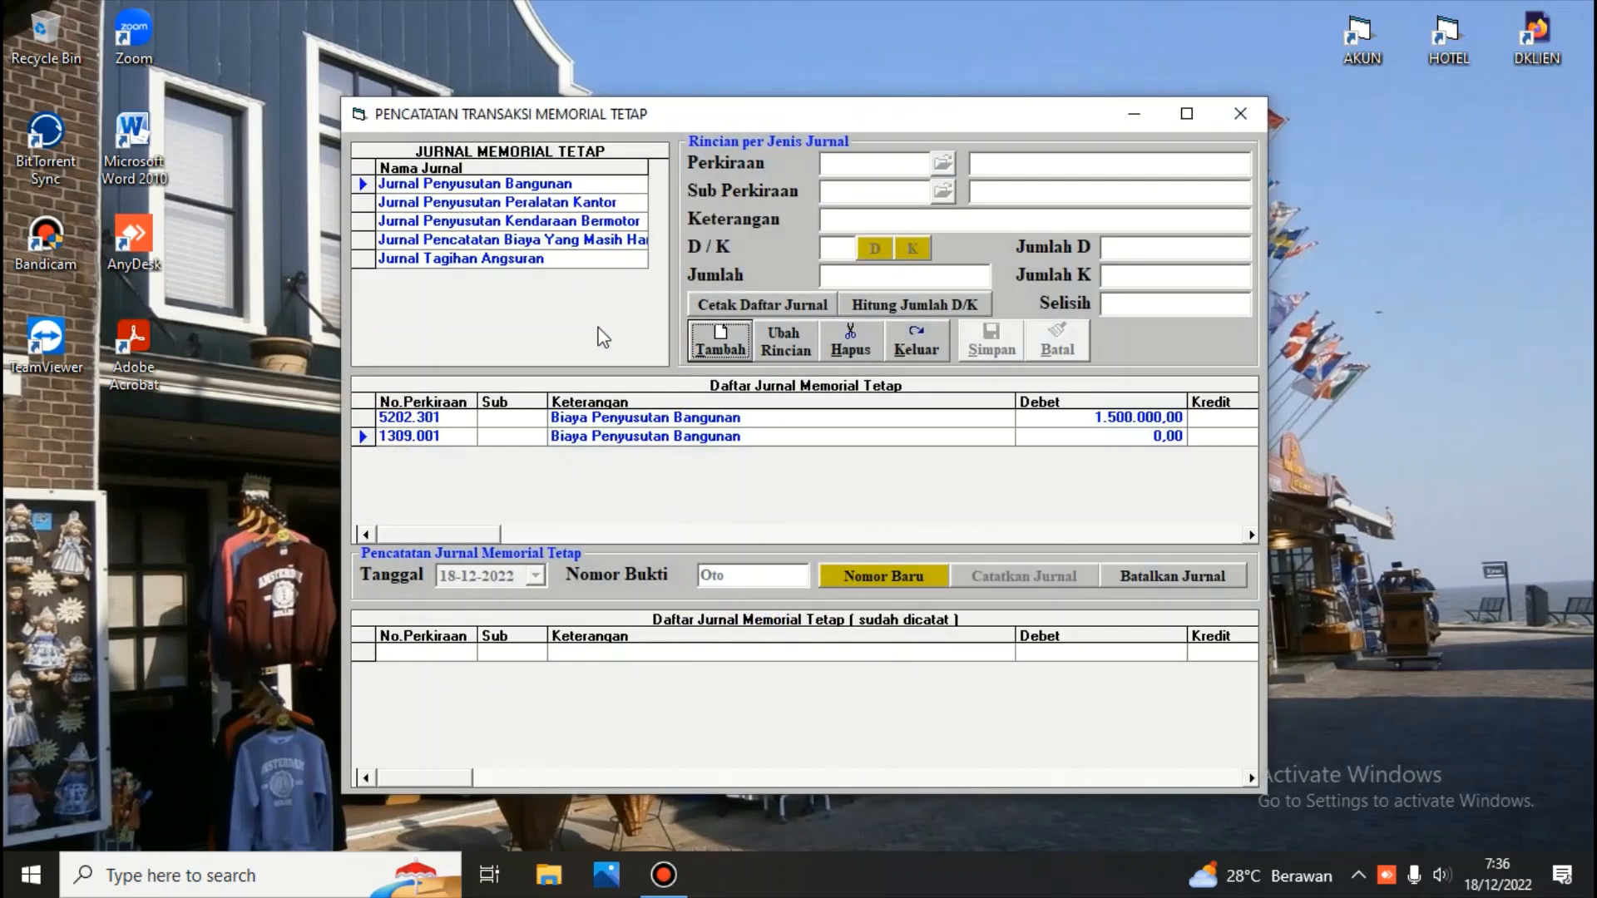
left_click(657, 417)
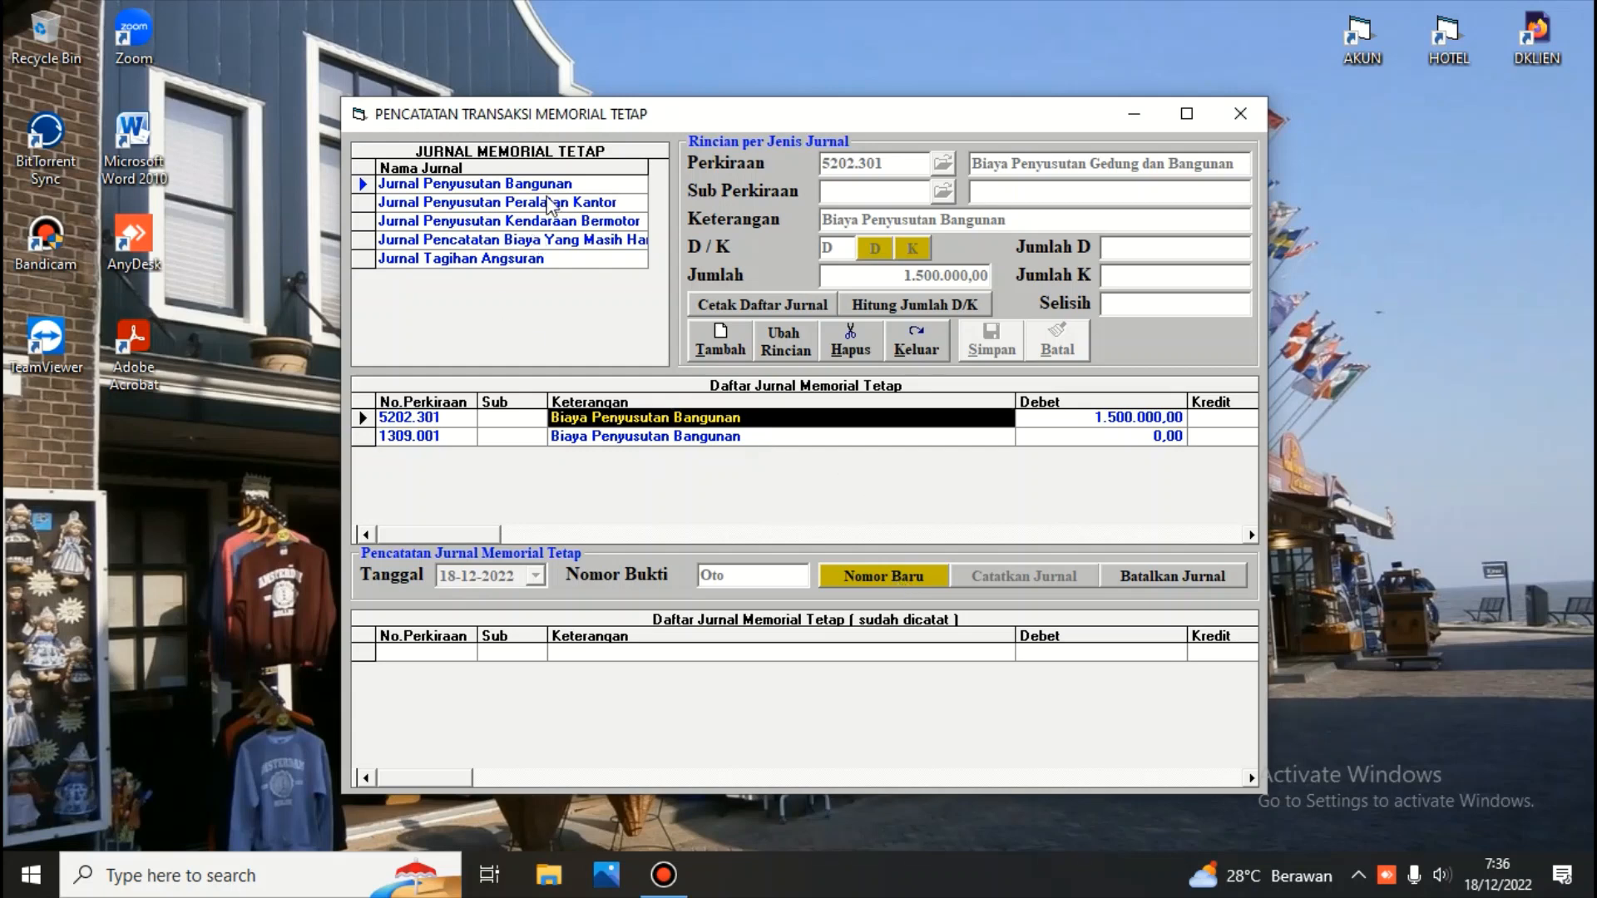
Record Jurnal Penyusutan Bangunan under a new voucher number, then cancel that recorded journal
left_click(913, 574)
left_click(911, 572)
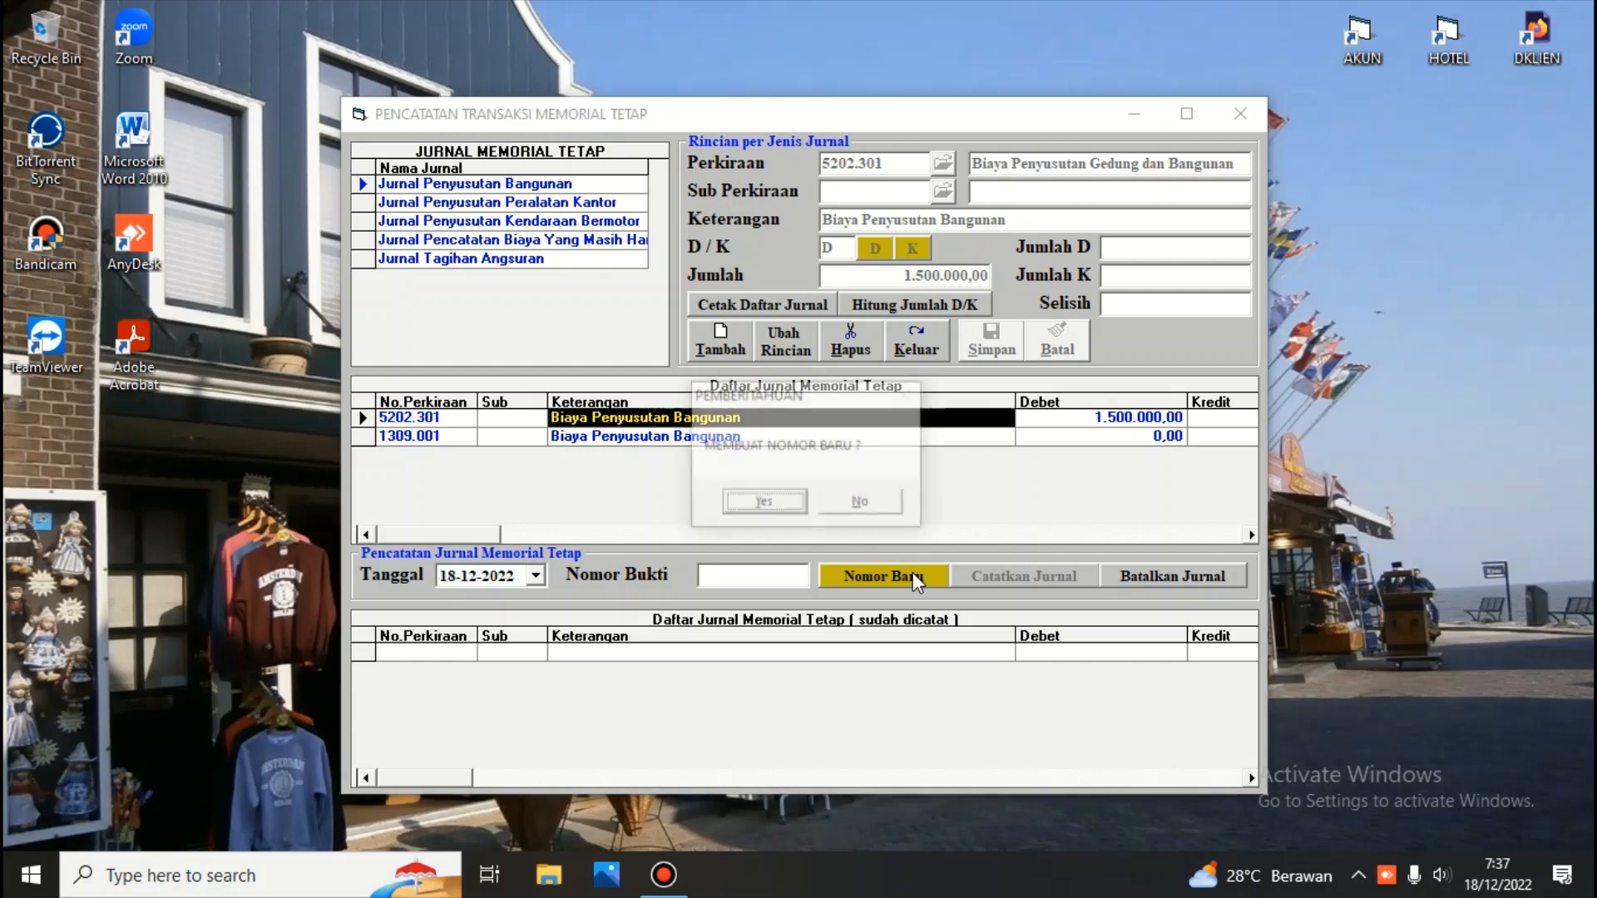
left_click(776, 500)
left_click(990, 579)
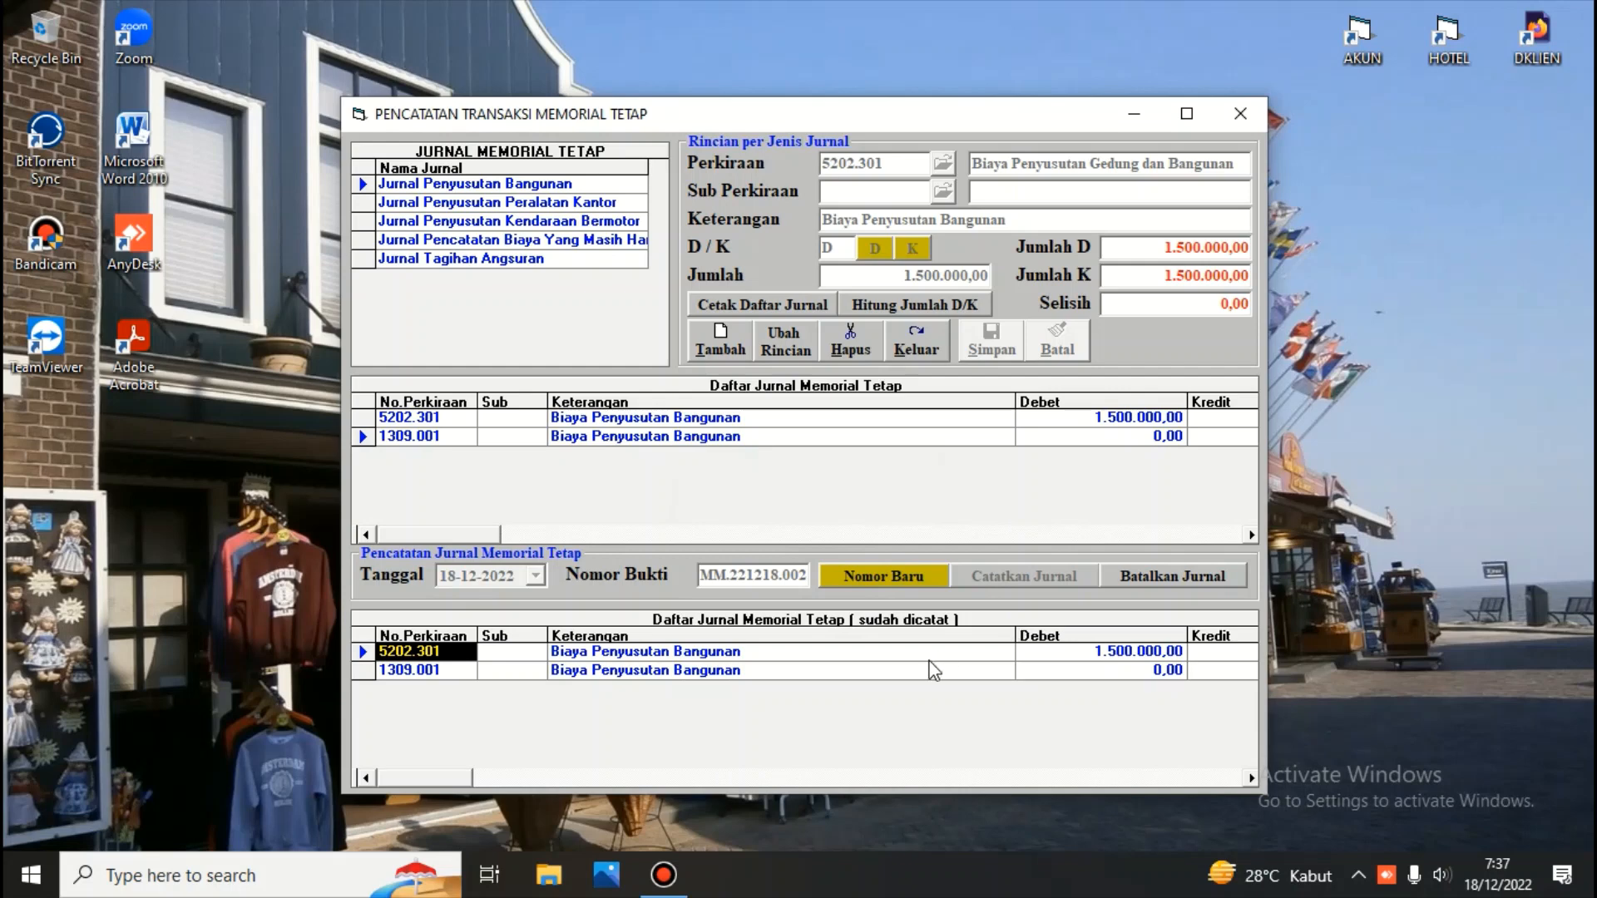
left_click(1146, 573)
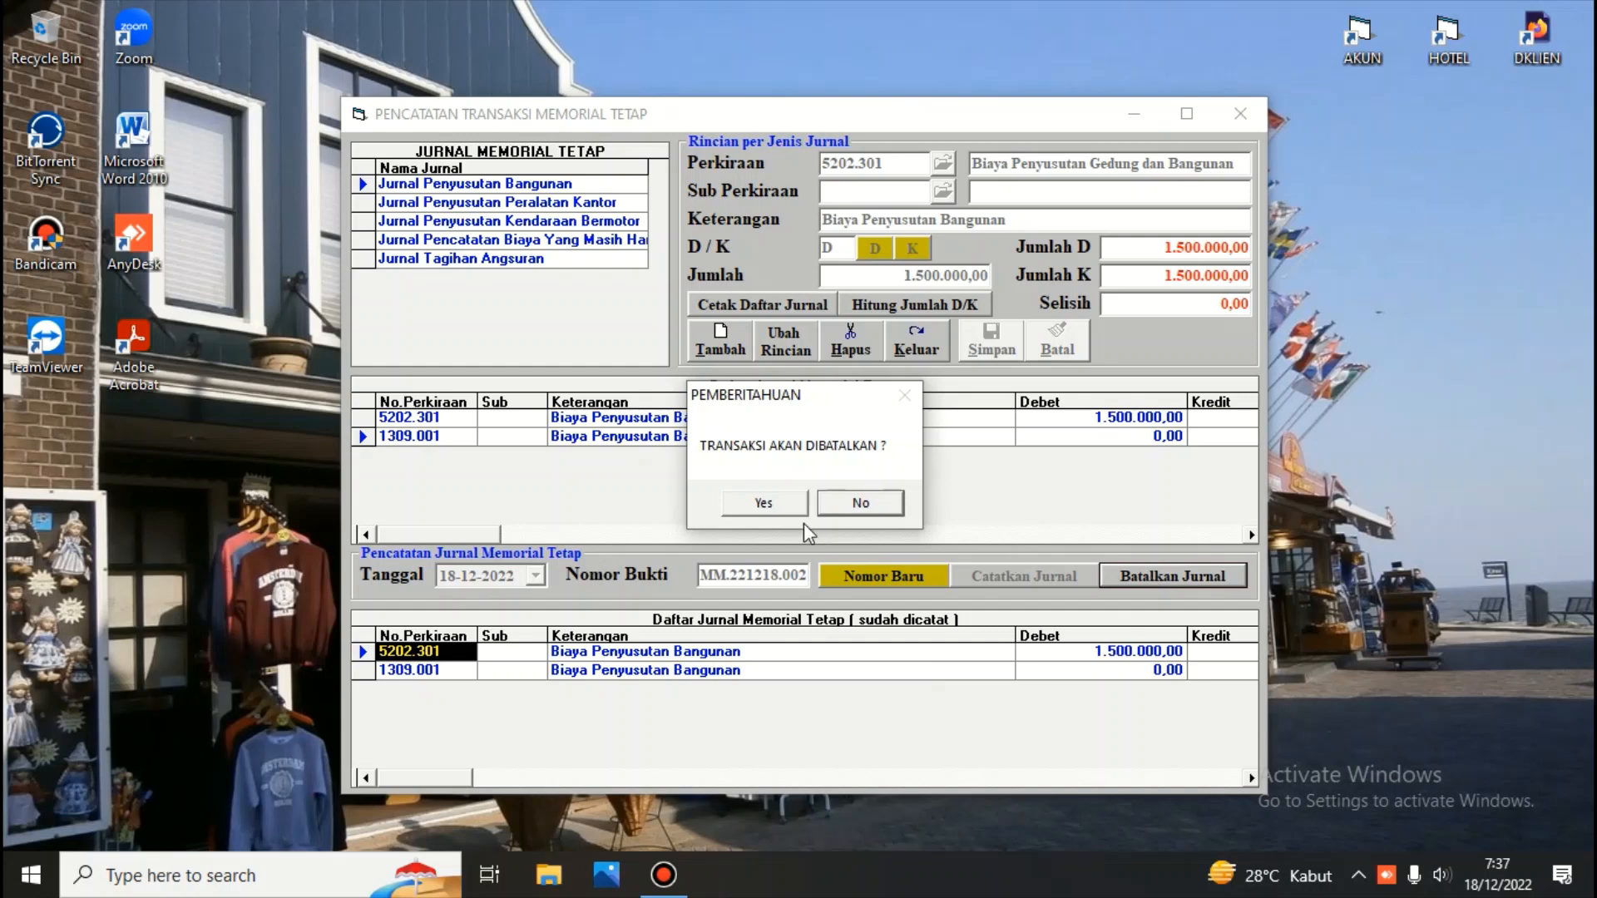
left_click(763, 503)
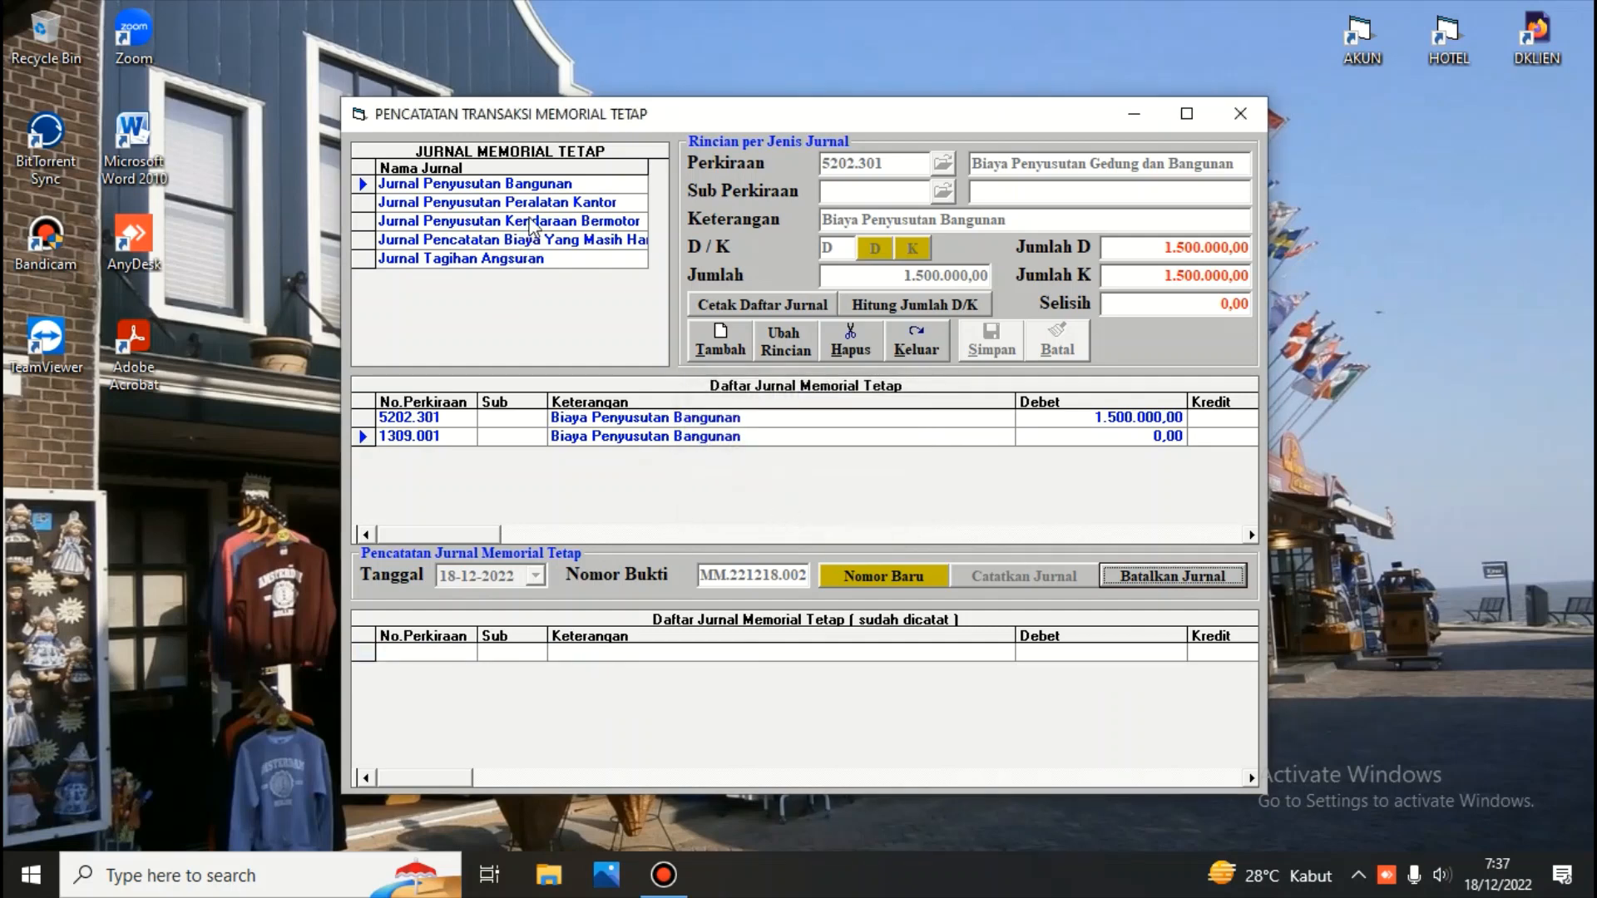
Select Jurnal Penyusutan Bangunan, generate a new voucher number for 18-12-2022, and record the journal
left_click(522, 189)
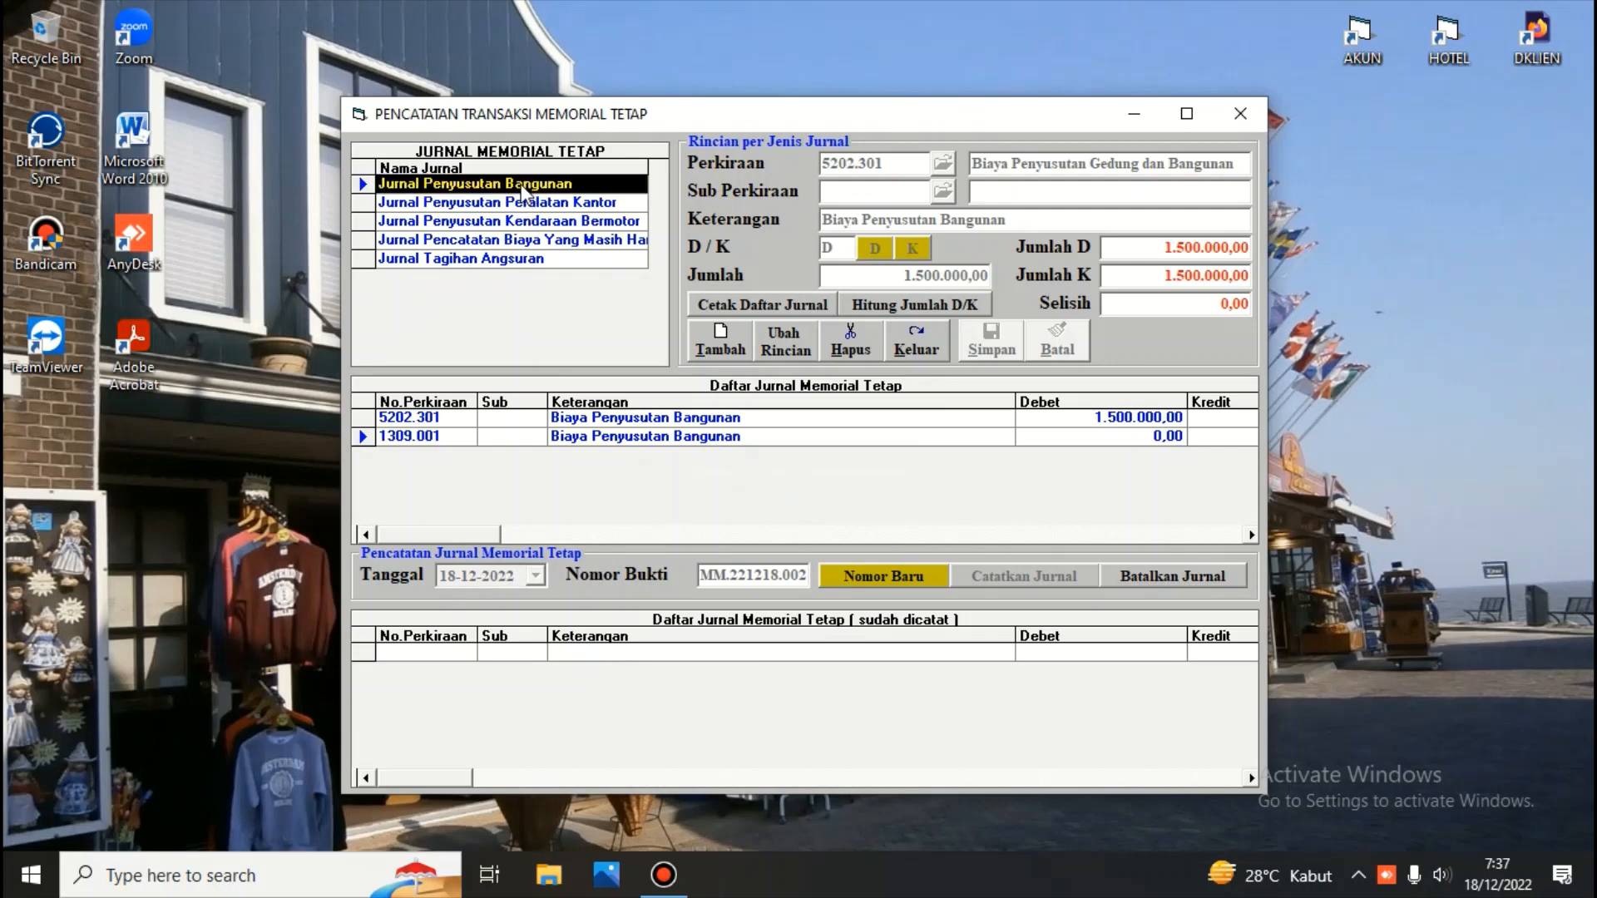
left_click(901, 577)
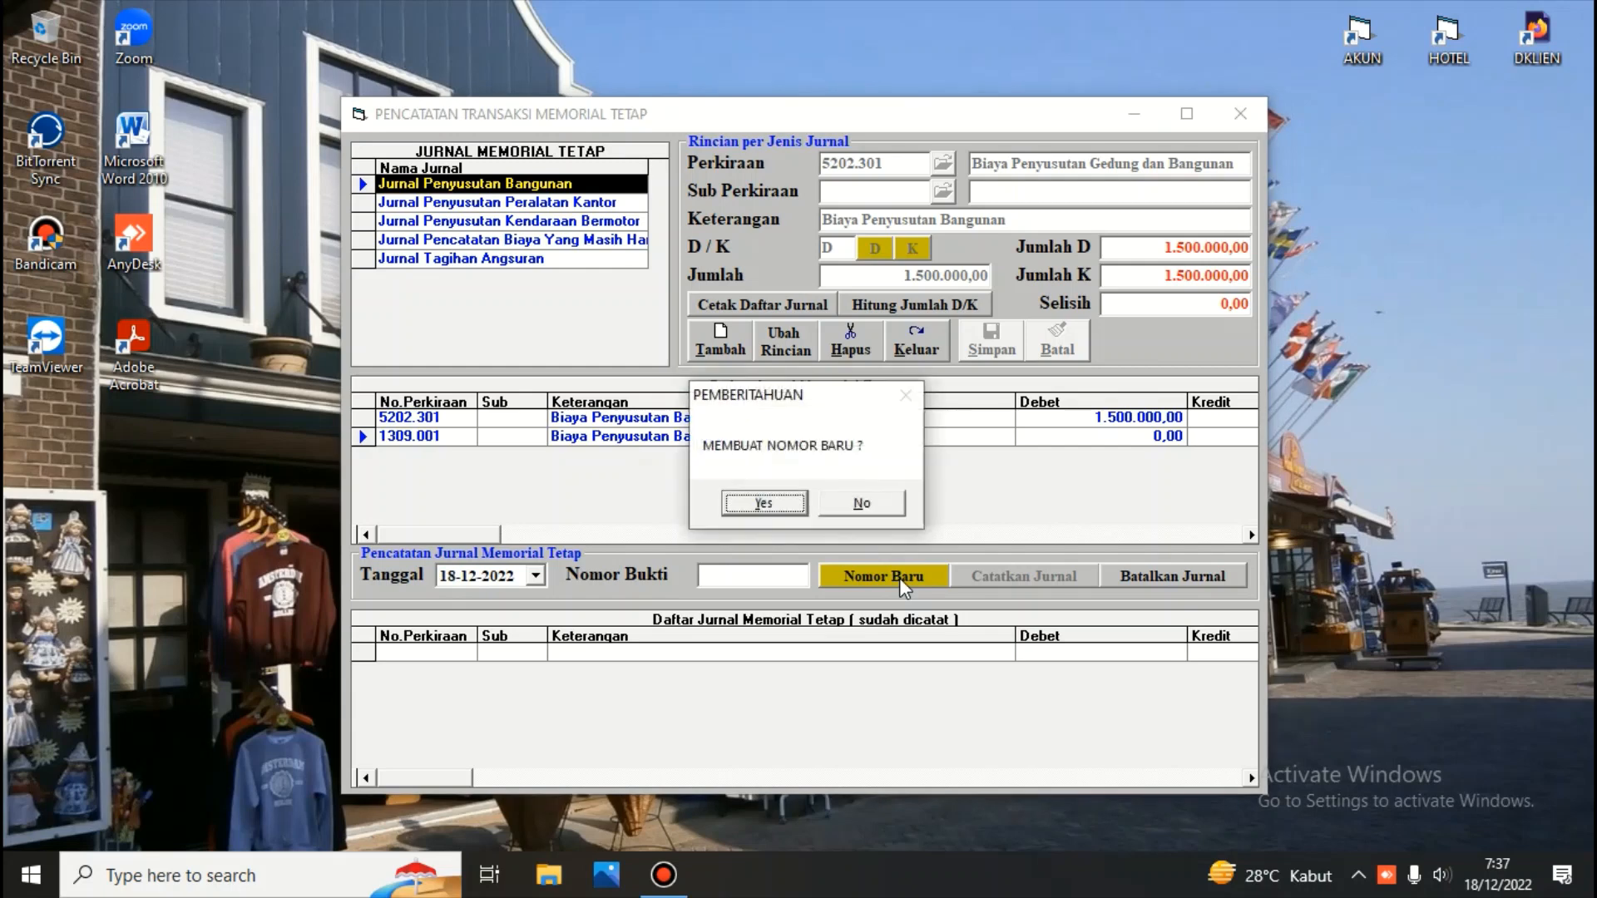
key("Return")
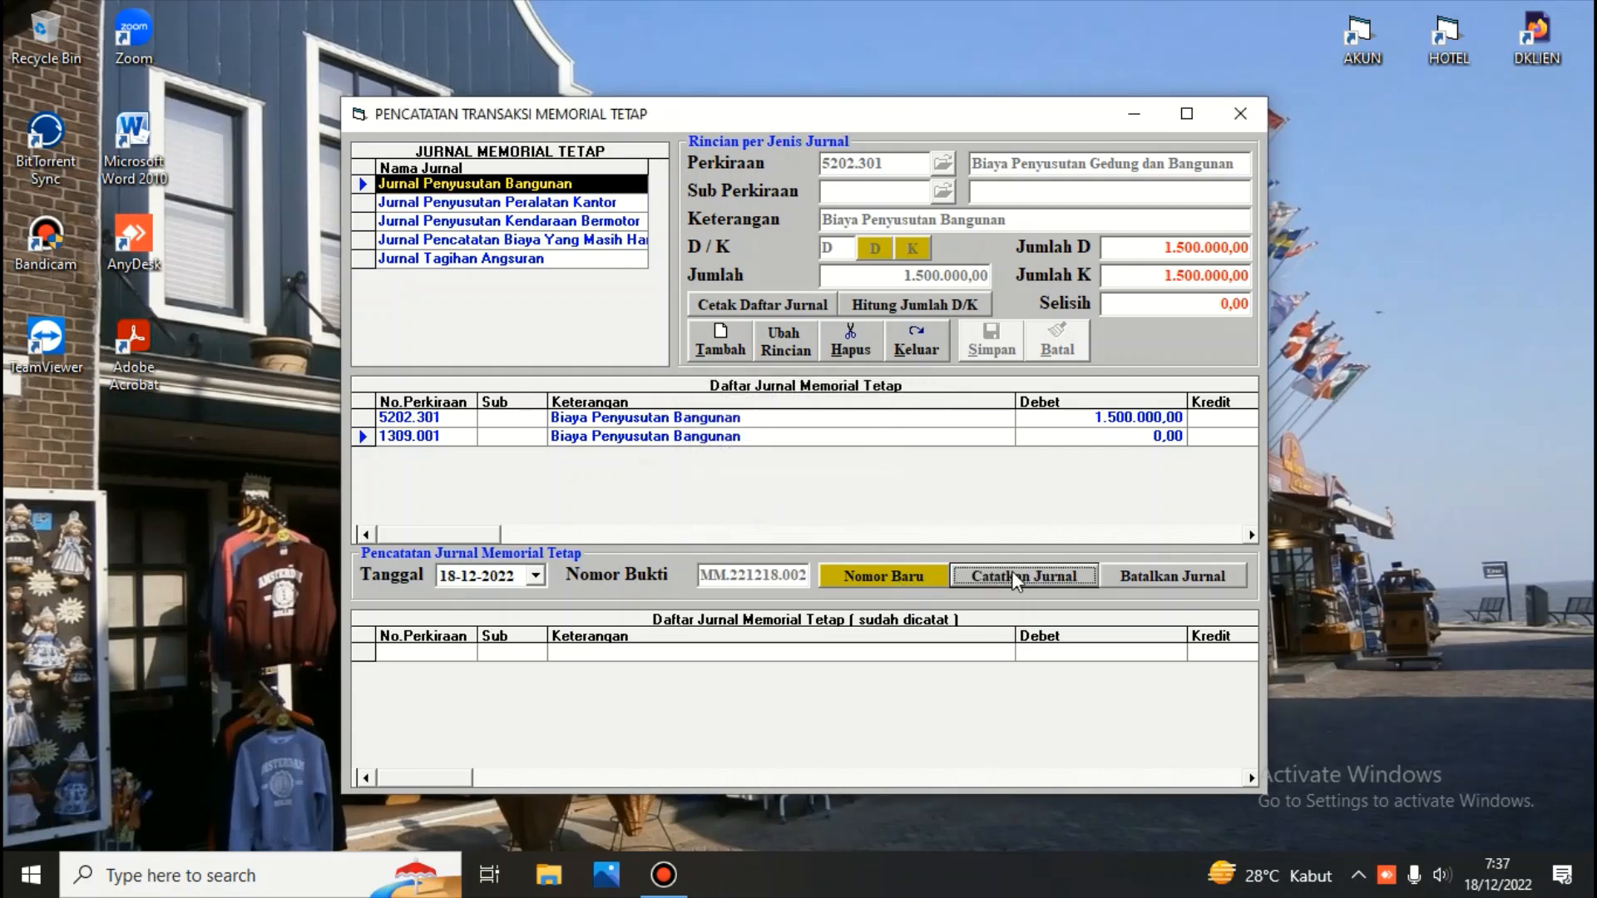
left_click(1014, 576)
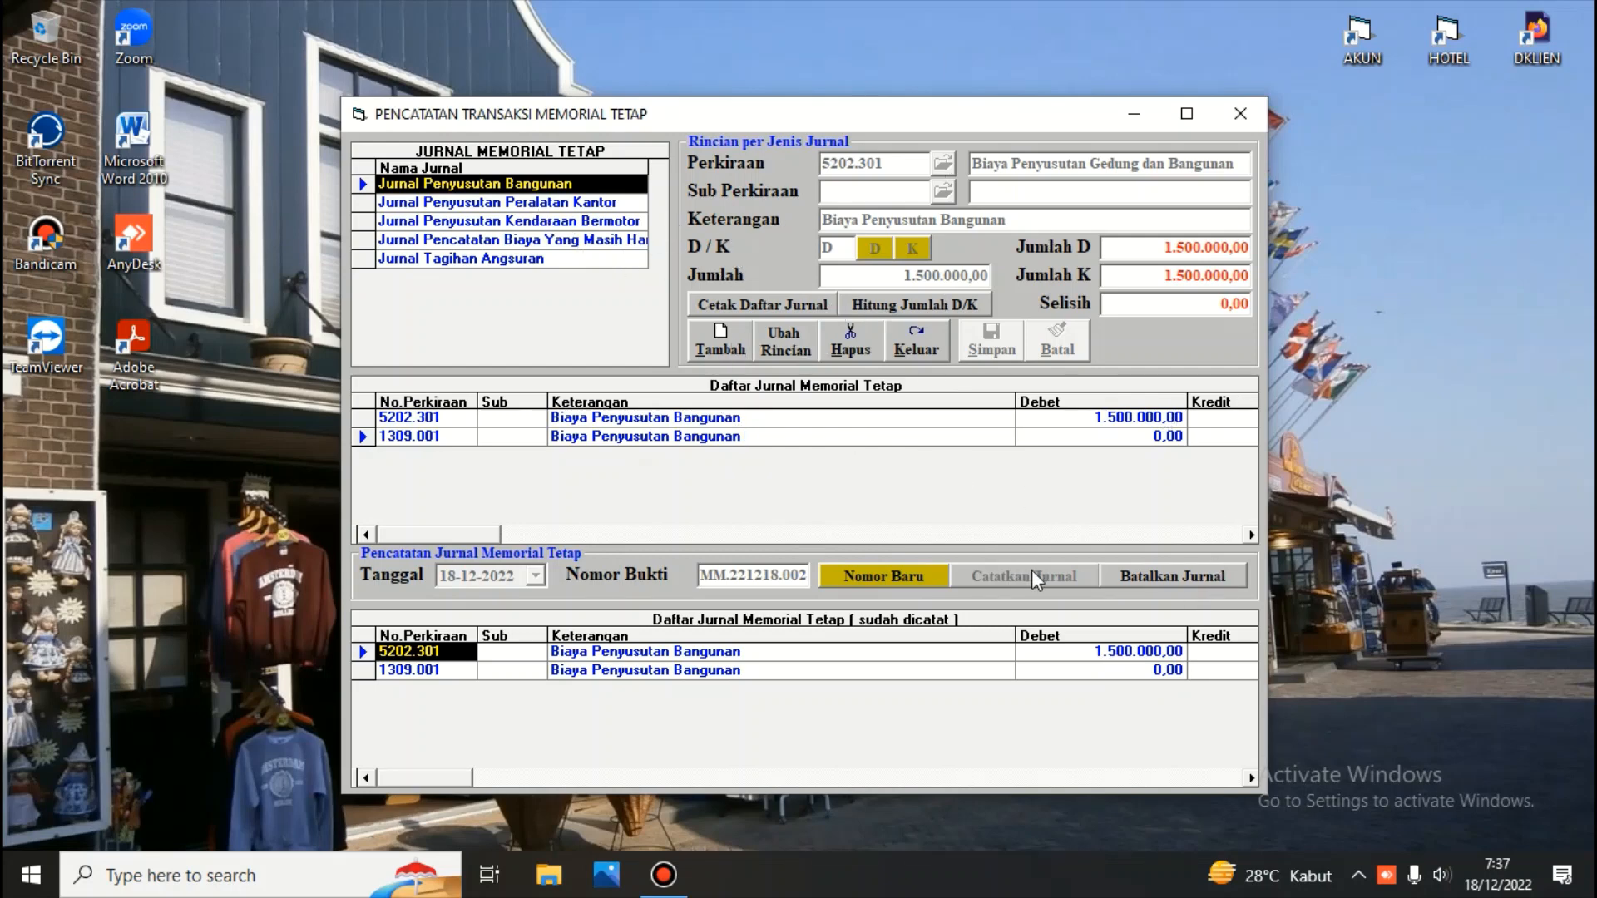
Close the fixed memorial window and open the journal display window
left_click(928, 336)
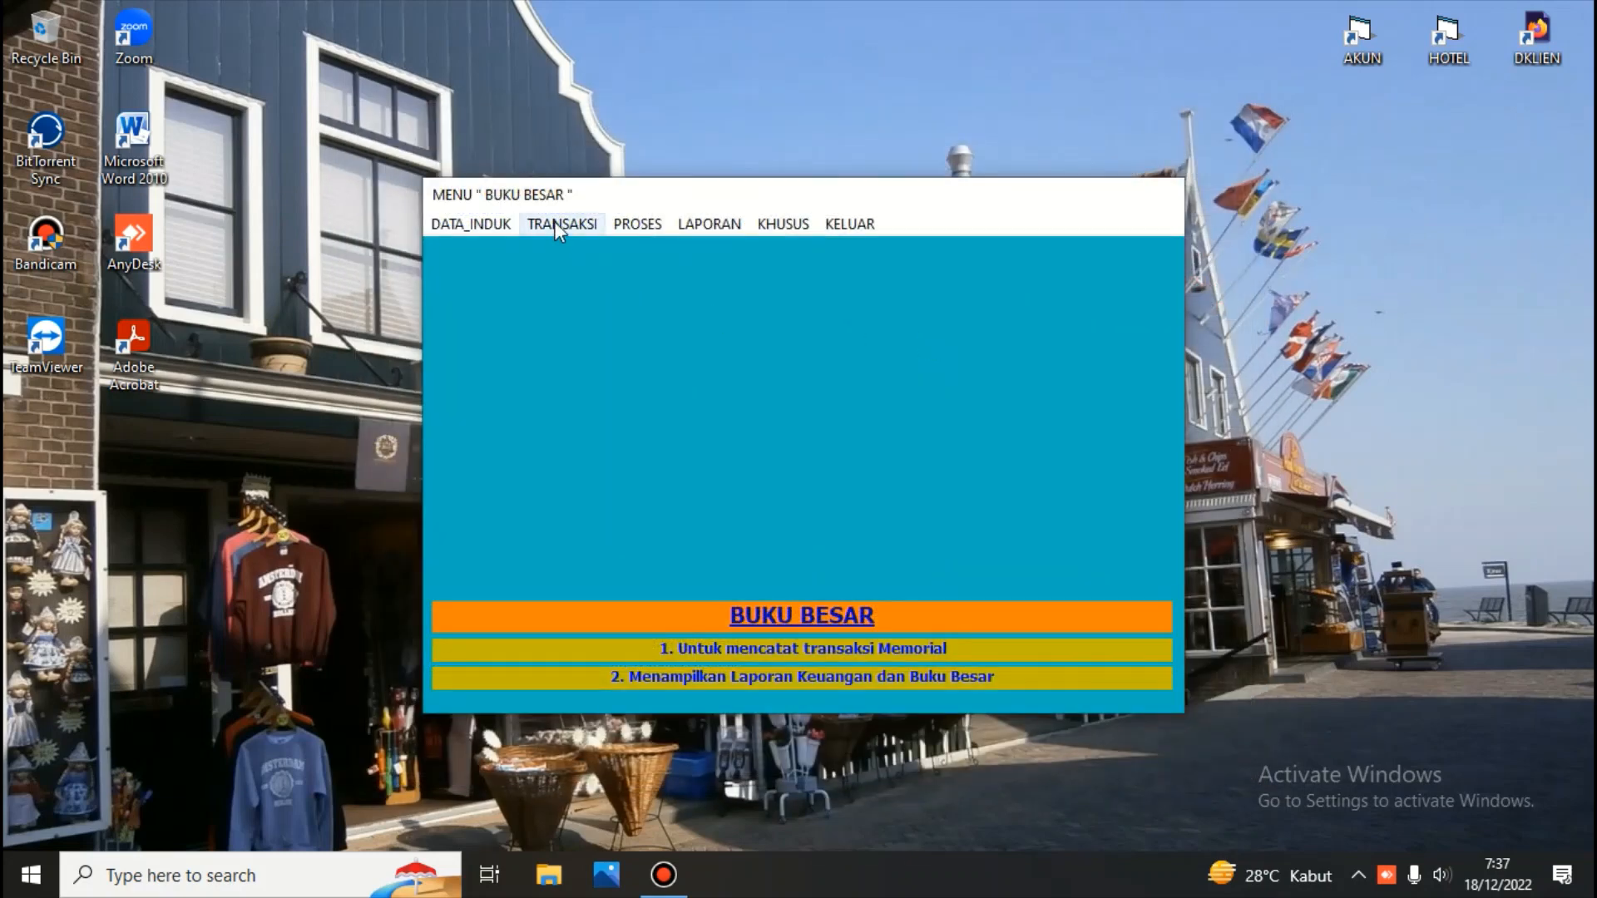
left_click(554, 221)
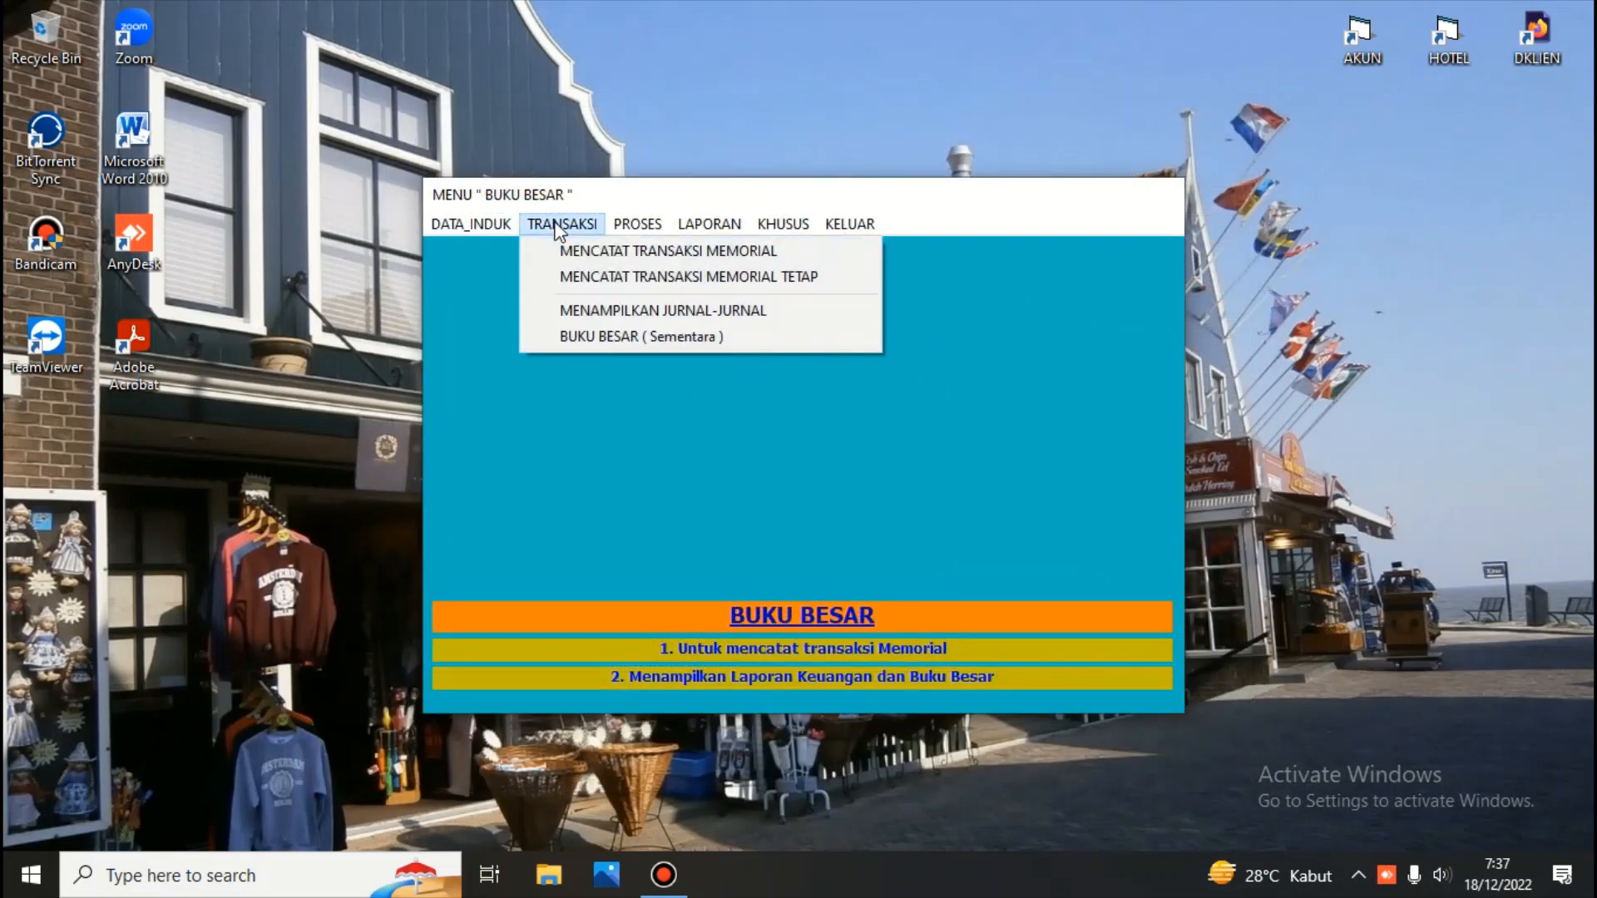
left_click(580, 312)
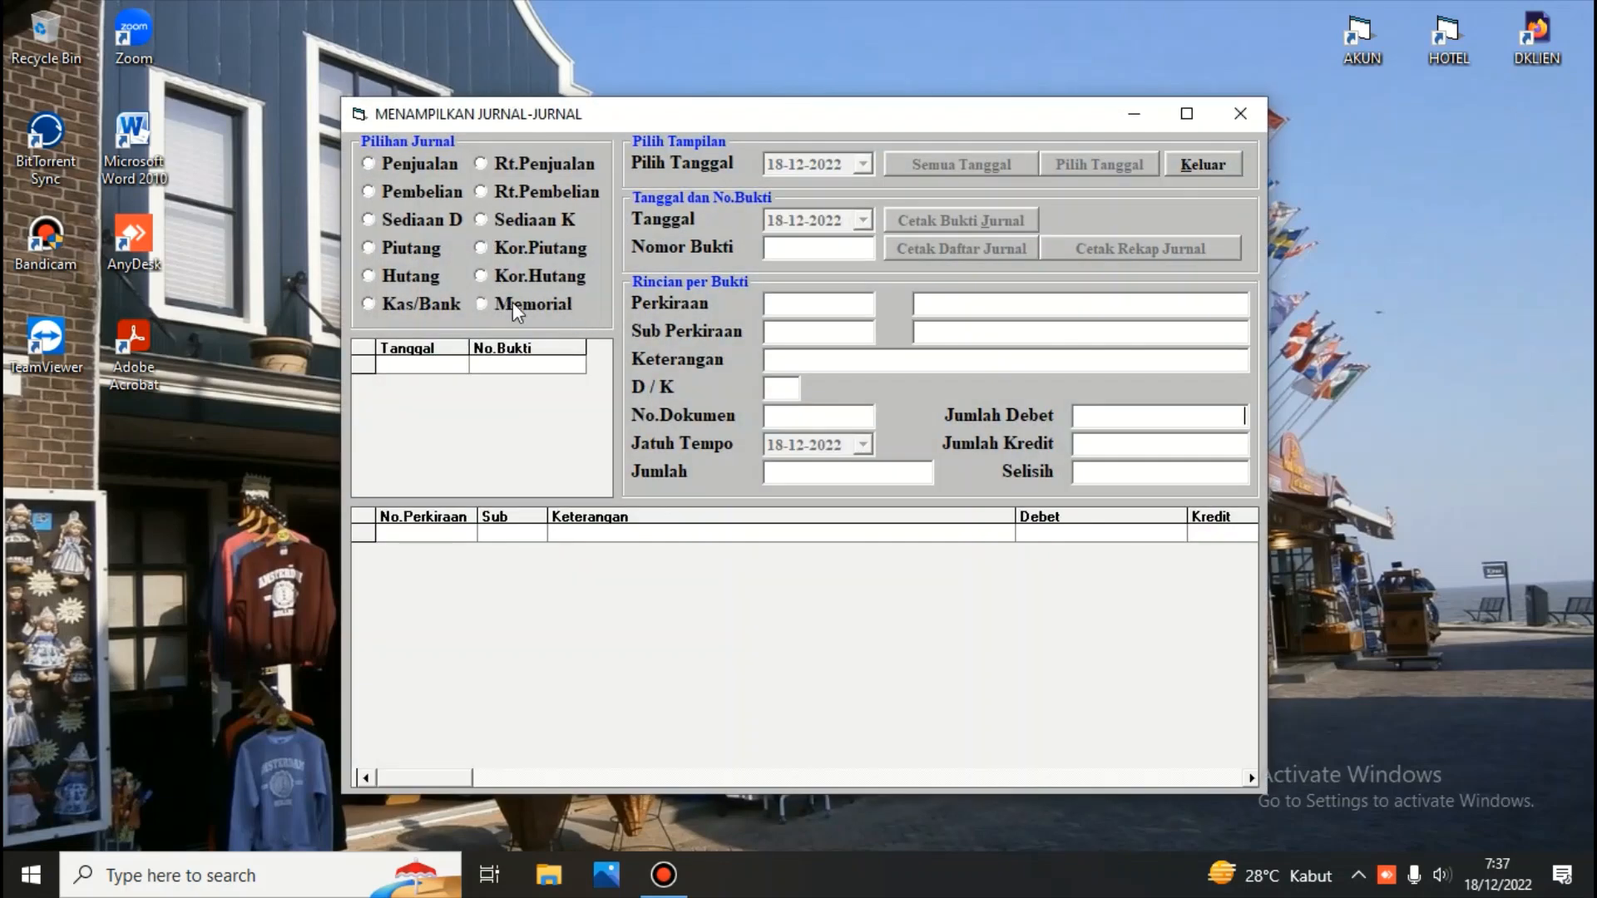
Show memorial journals for all dates and browse each voucher's entries
left_click(483, 303)
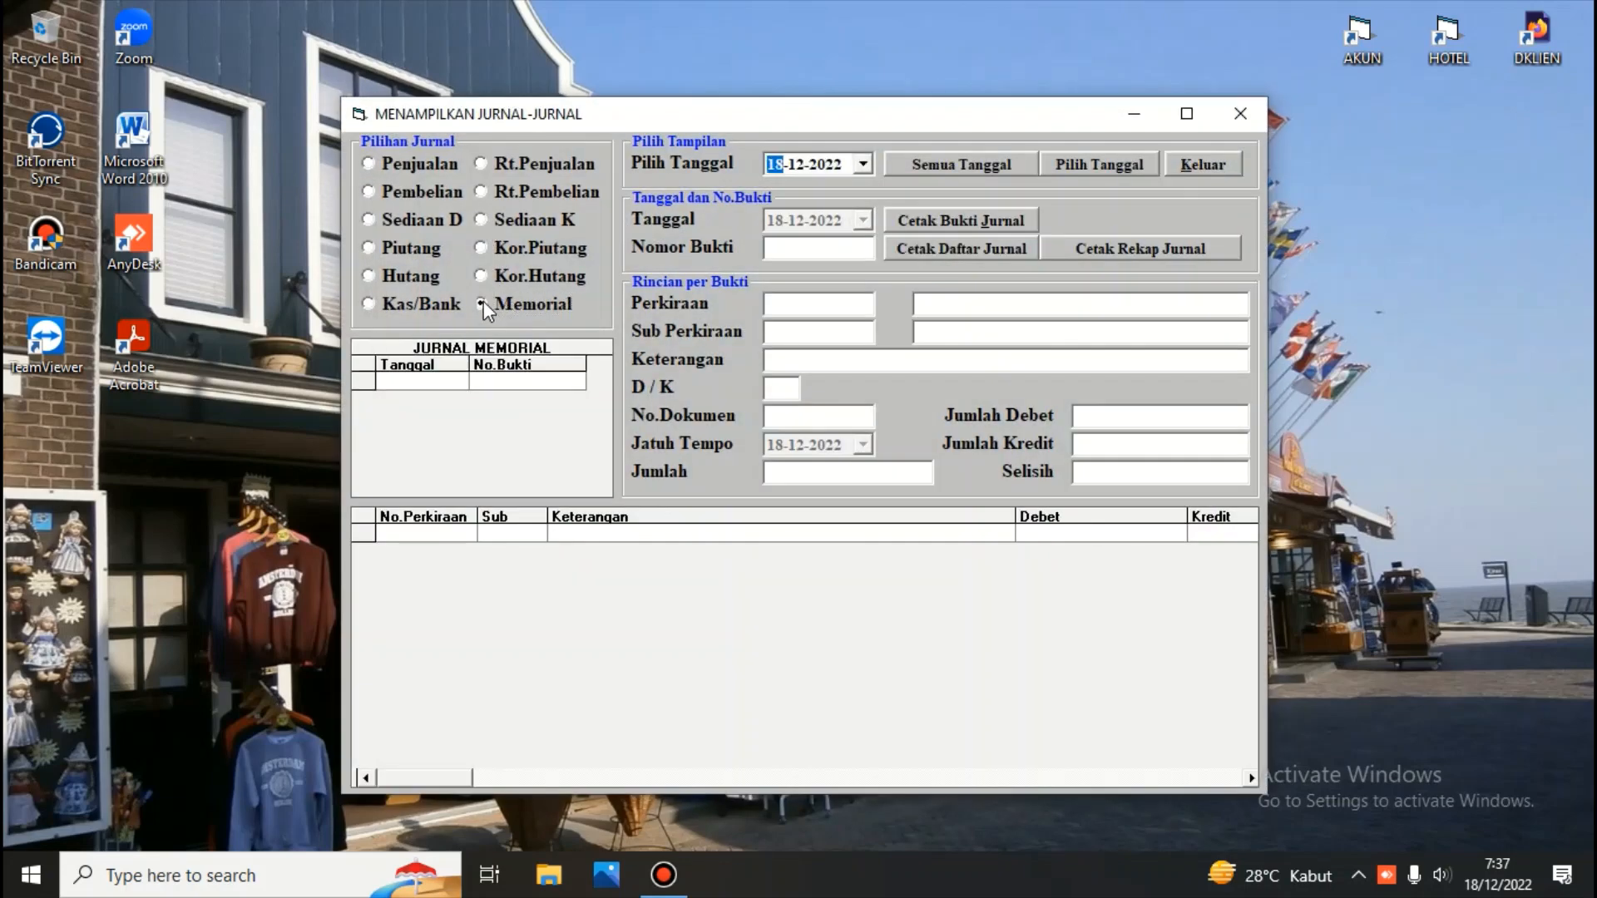
left_click(910, 167)
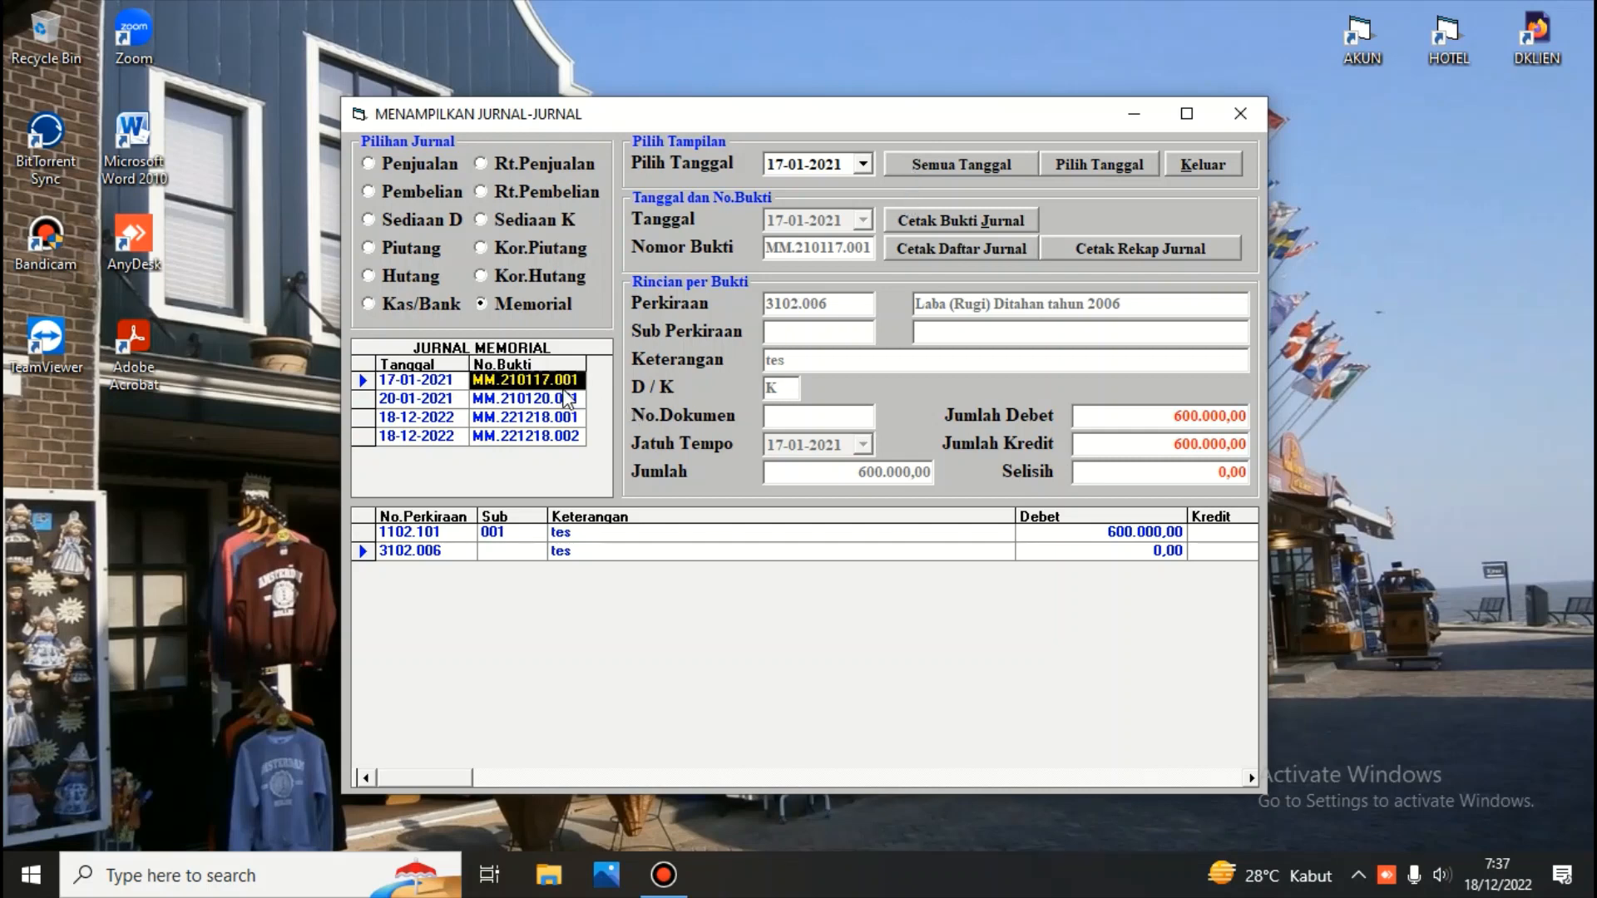
left_click(563, 396)
left_click(565, 417)
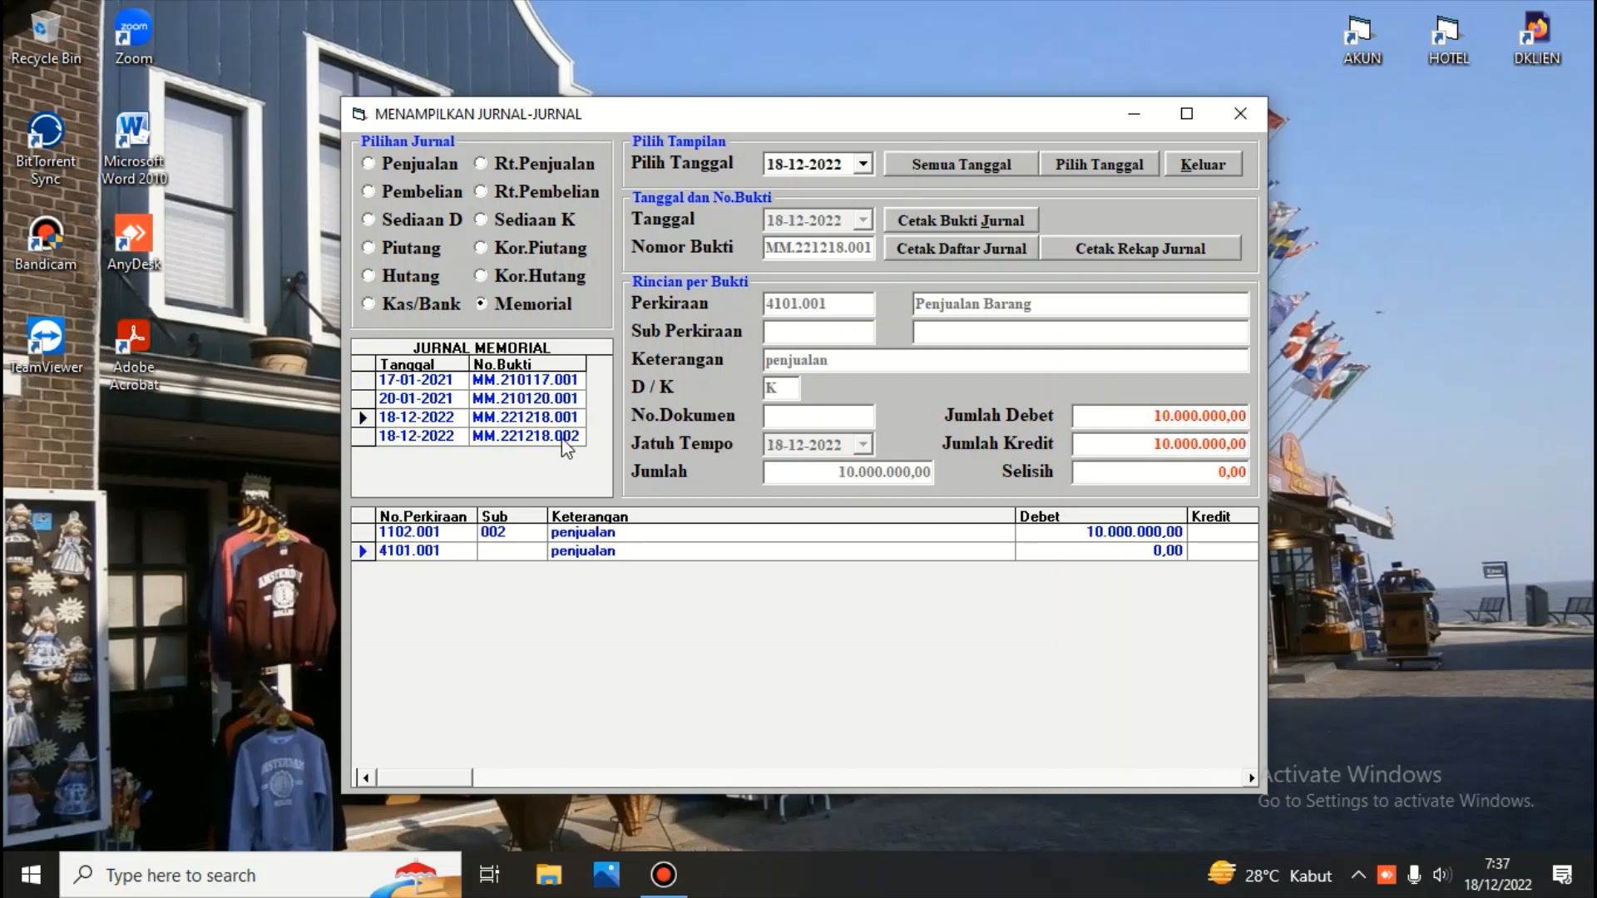
left_click(566, 439)
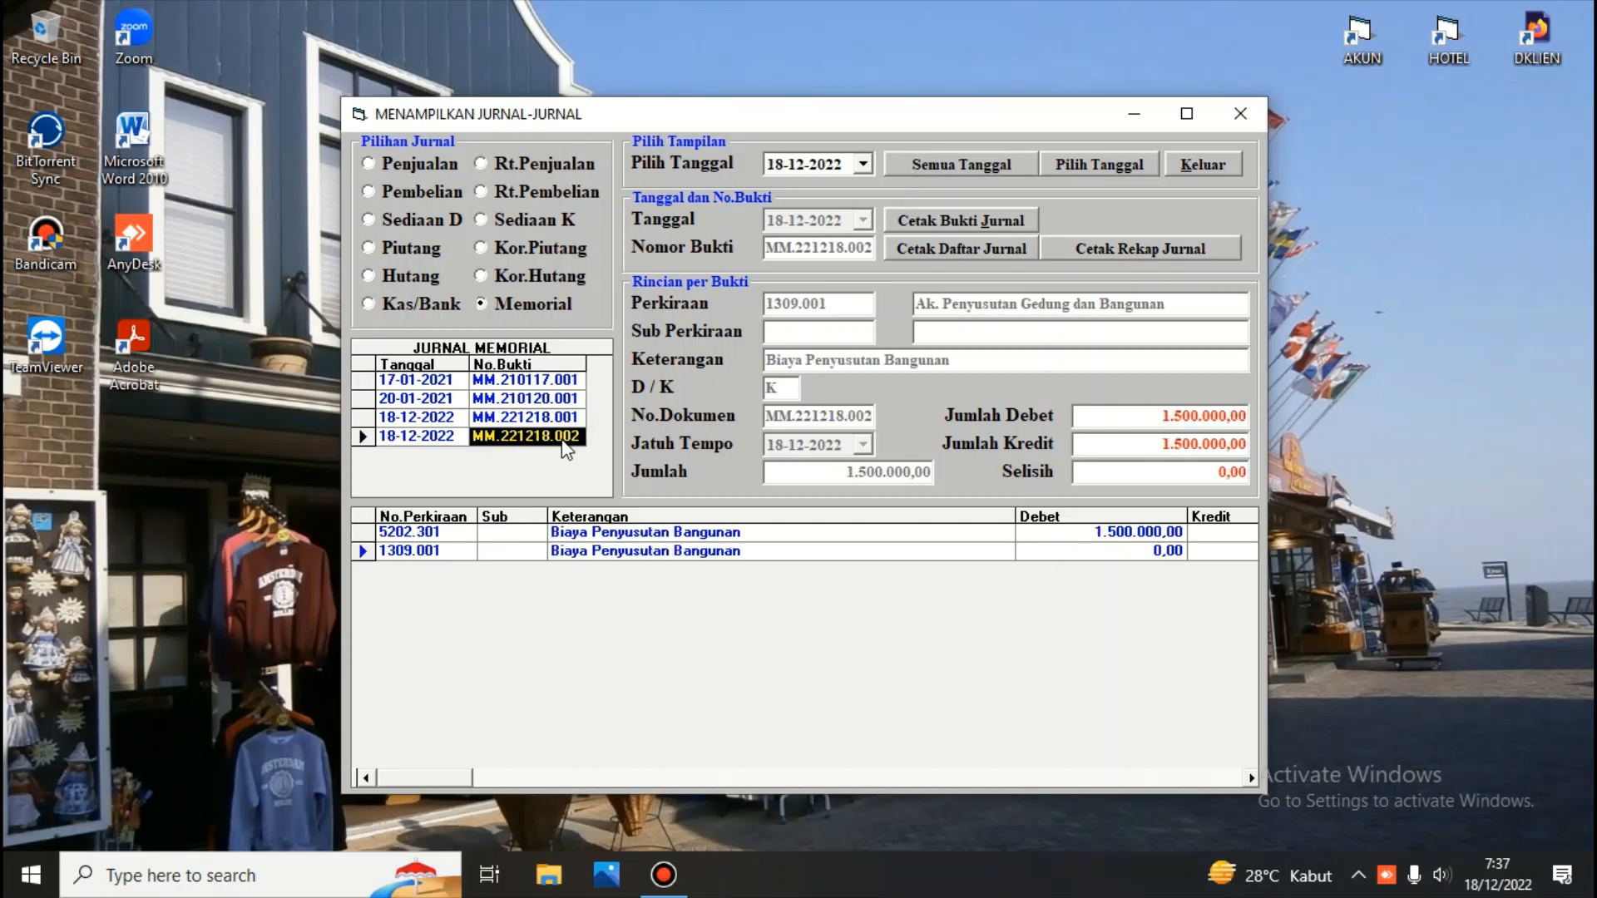
Print the memorial journal list from 17-01-2021 to 18-12-2022 and close the report preview
left_click(559, 384)
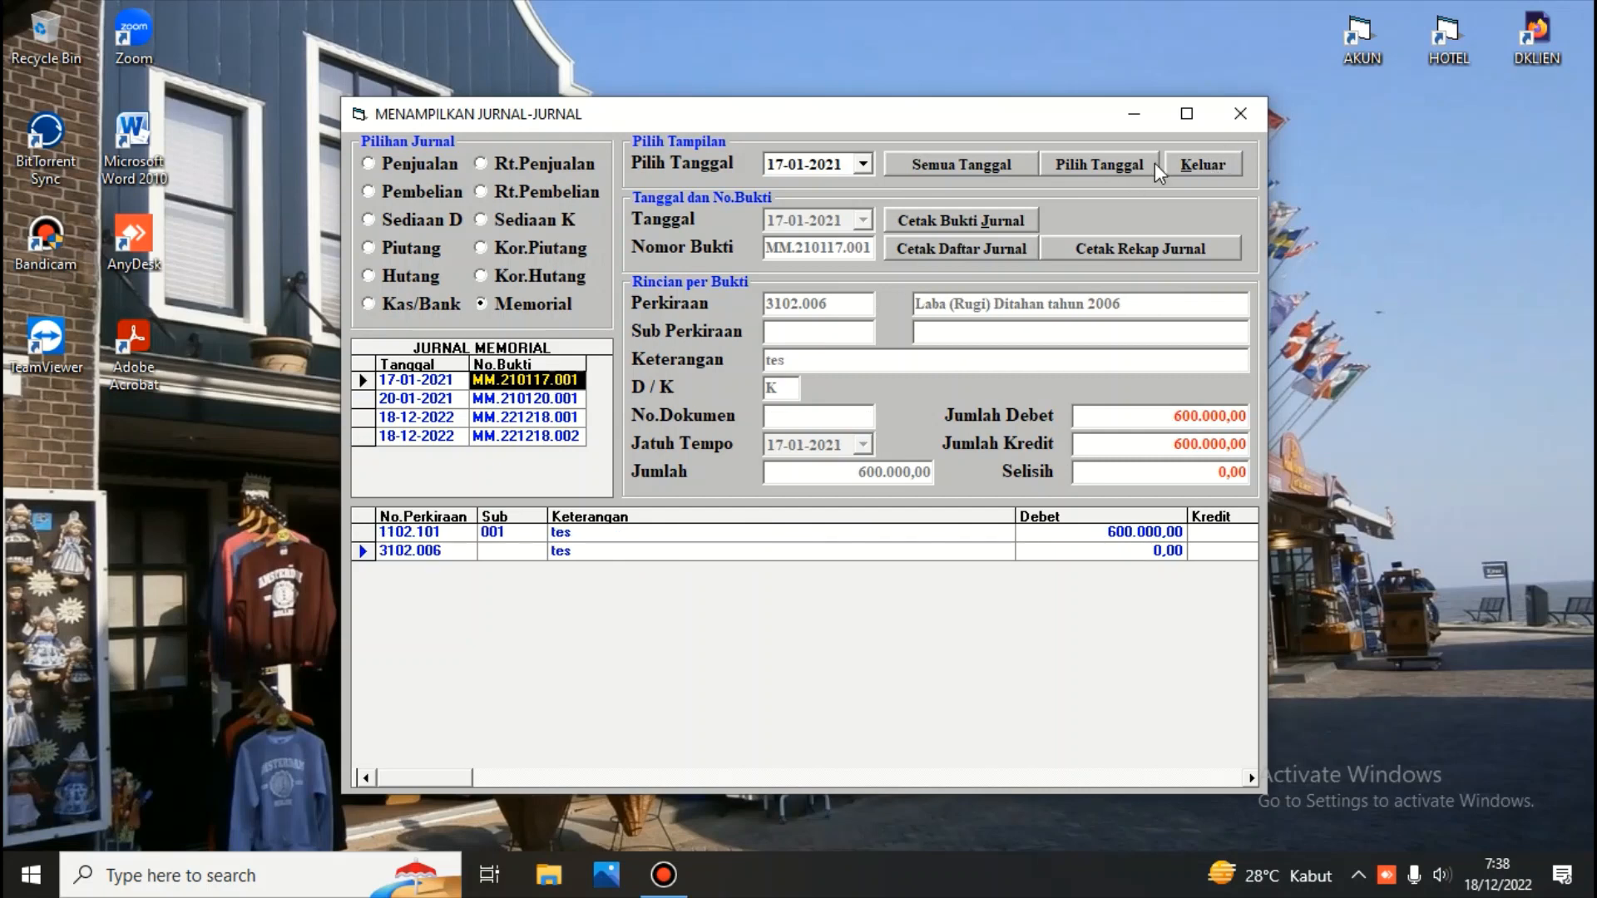
left_click(976, 248)
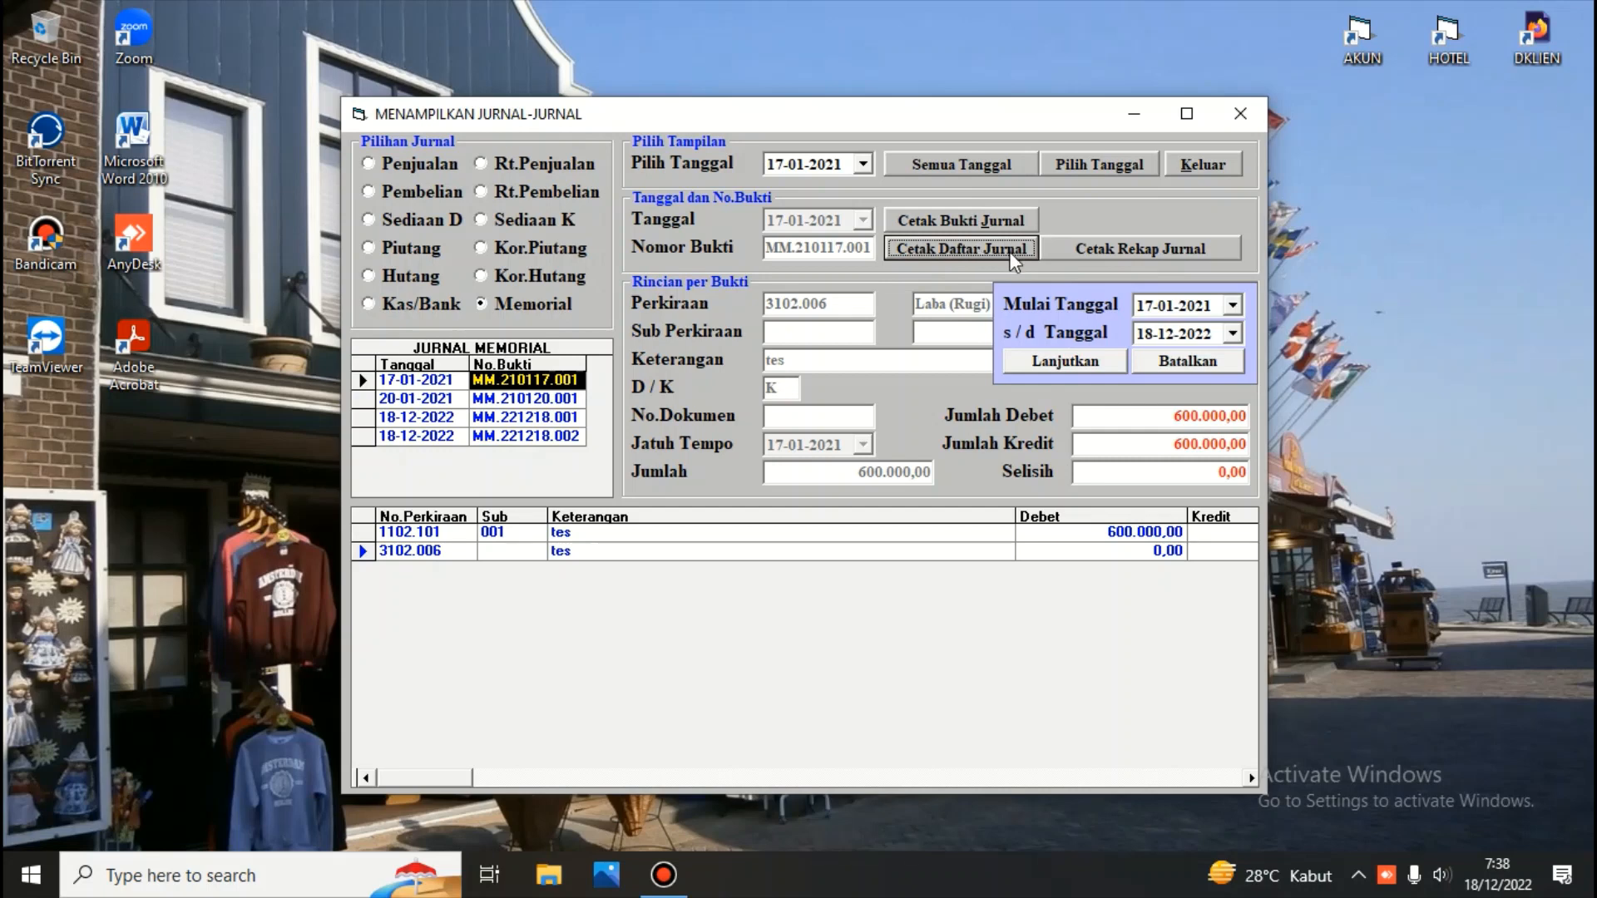
left_click(1068, 363)
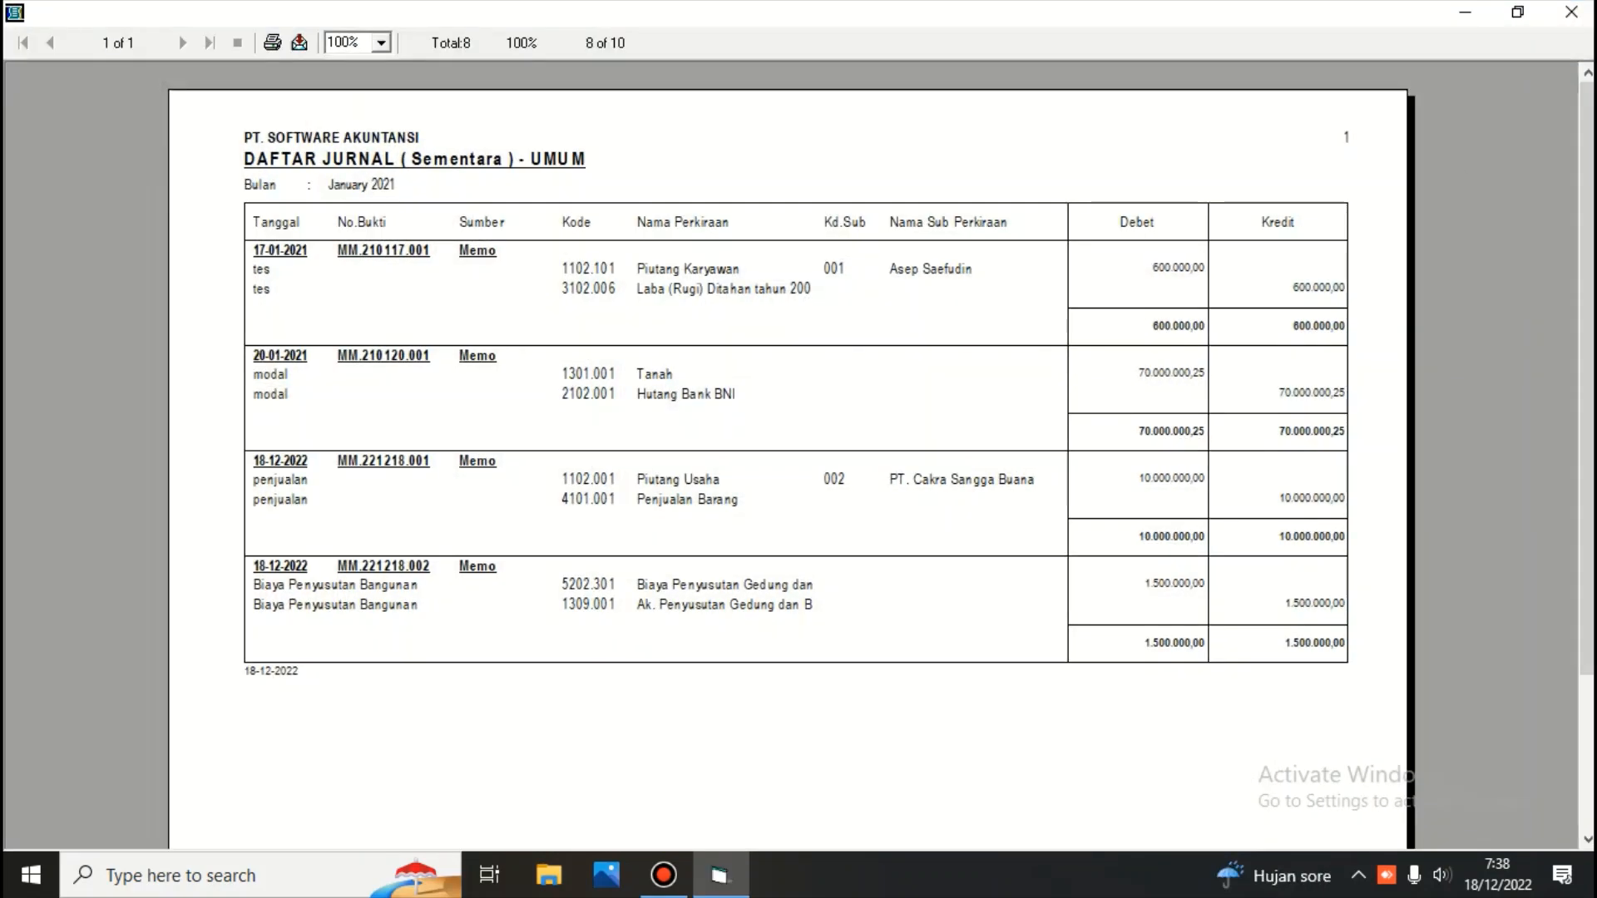
left_click(1571, 14)
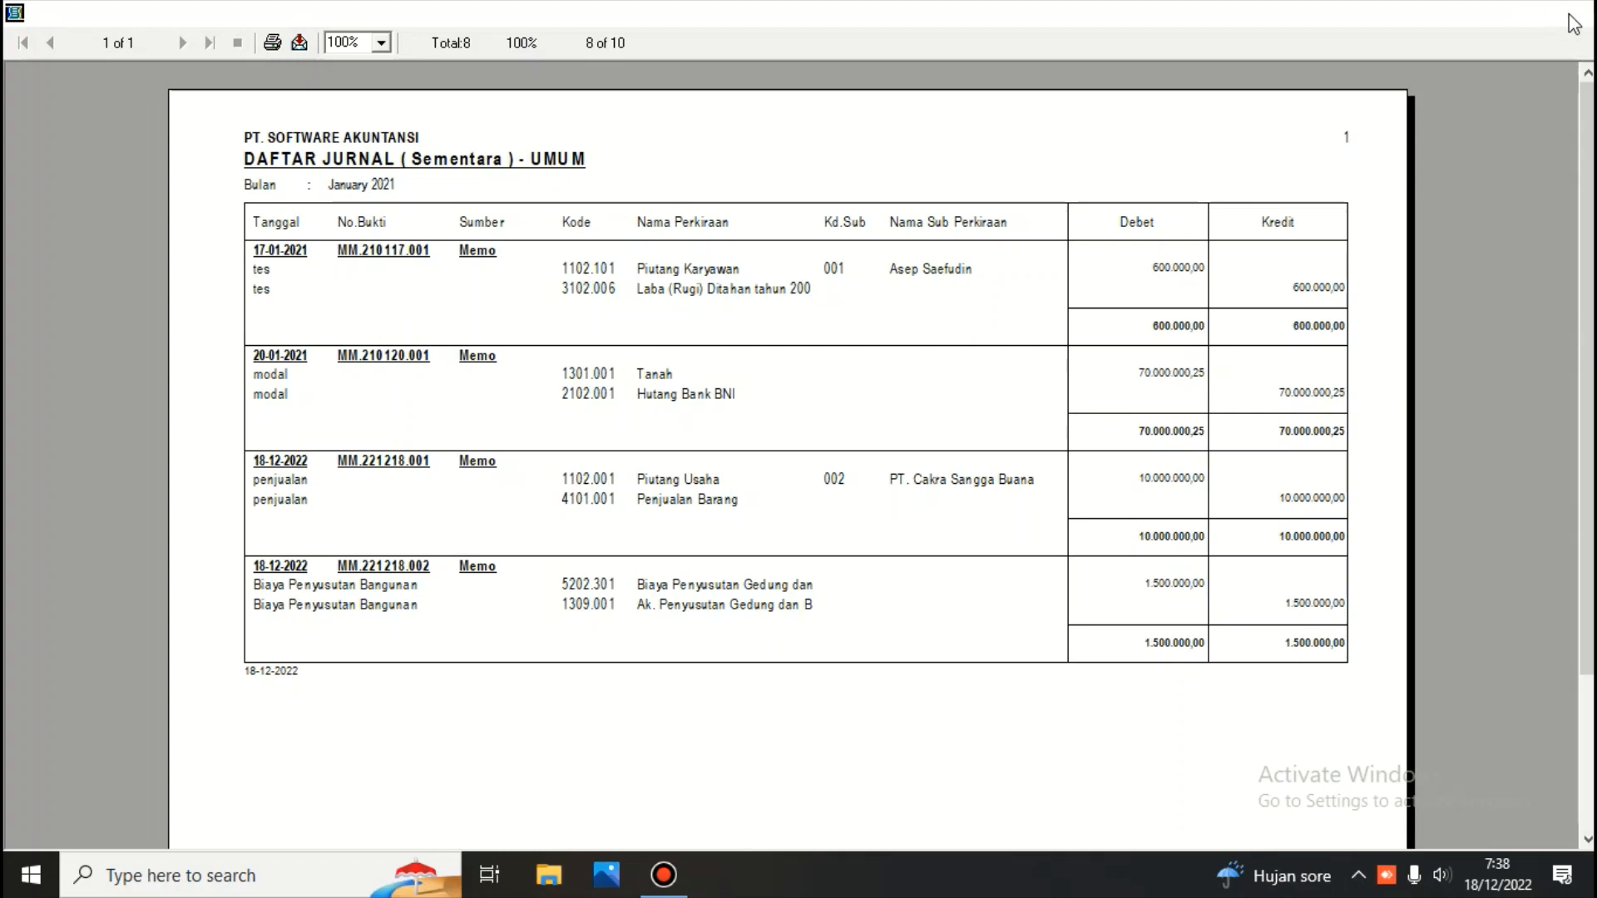
Close the journal display window and open the temporary general ledger (Buku Besar Sementara)
left_click(1216, 172)
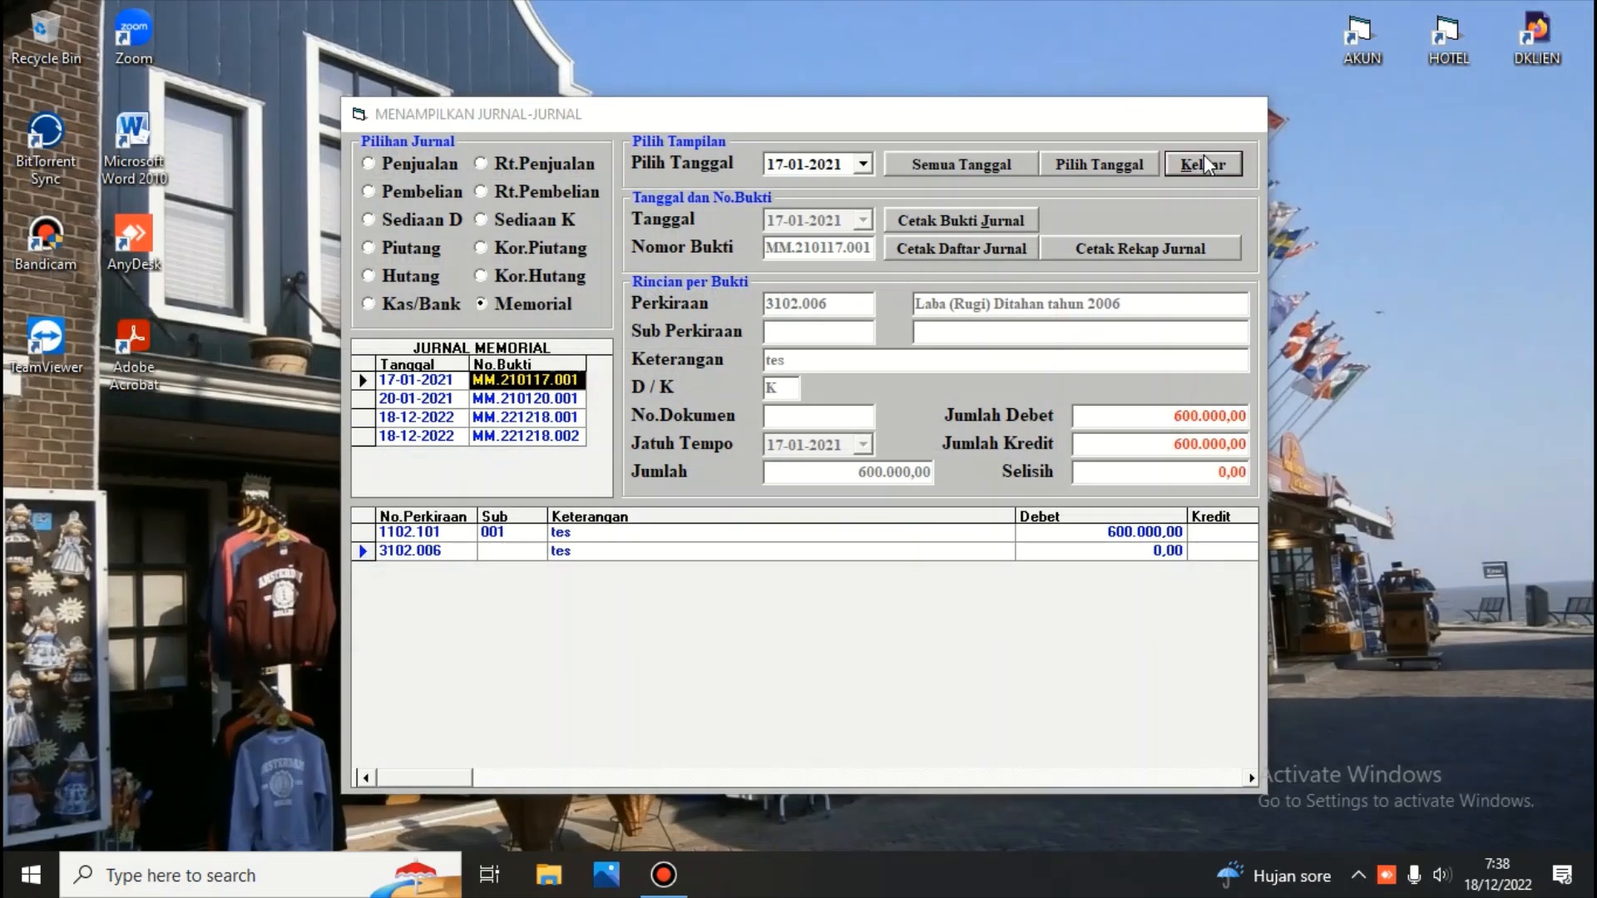
left_click(556, 230)
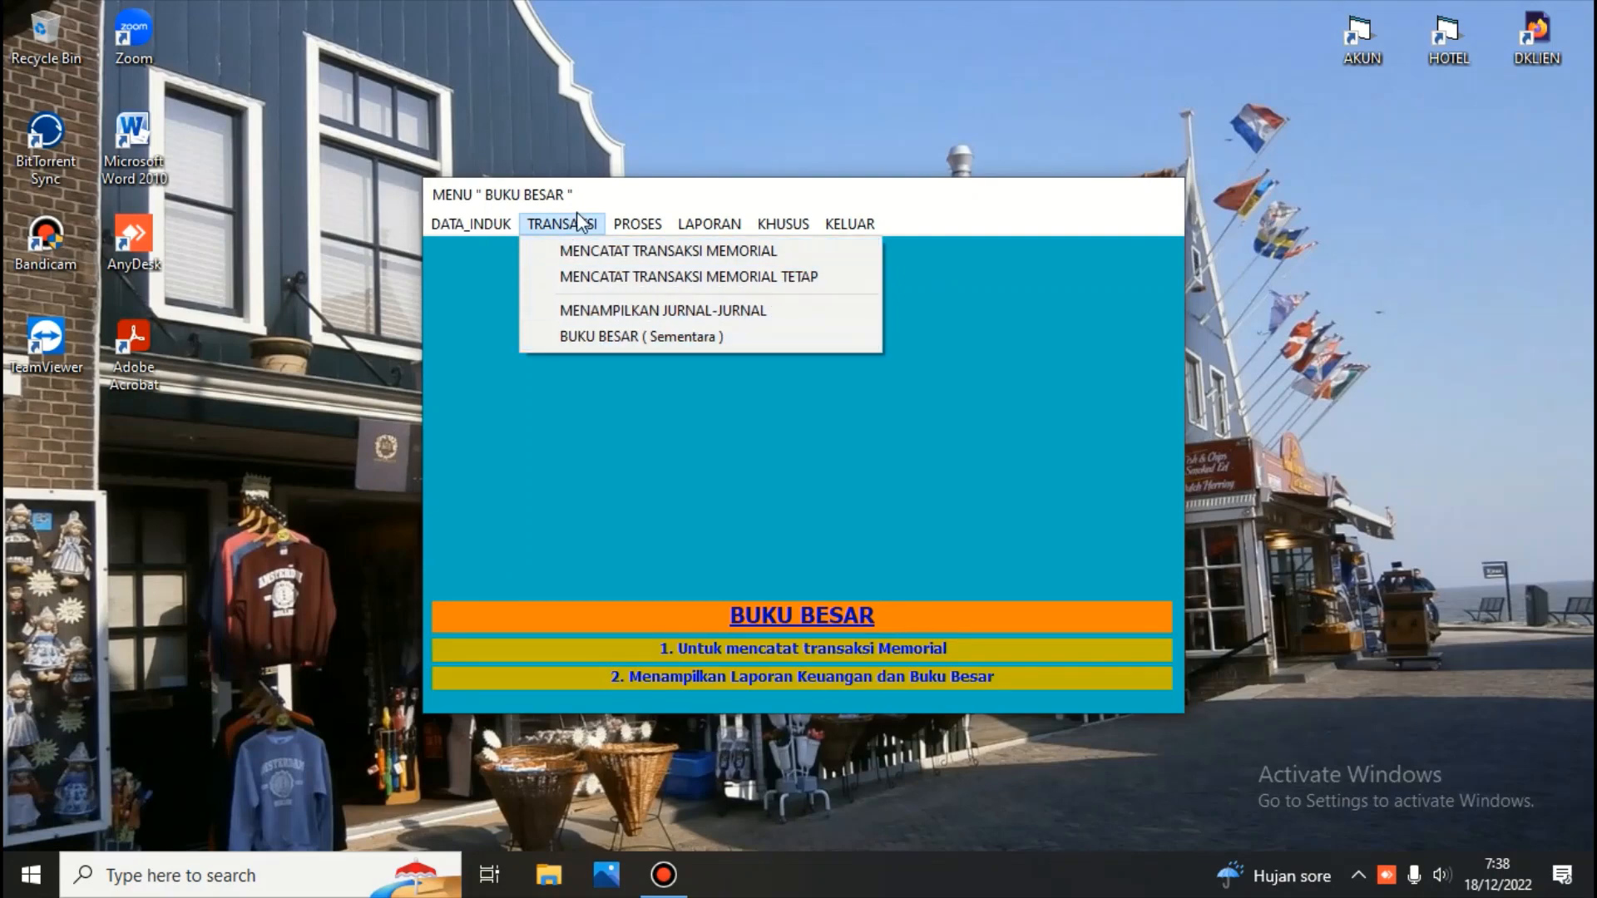
left_click(589, 338)
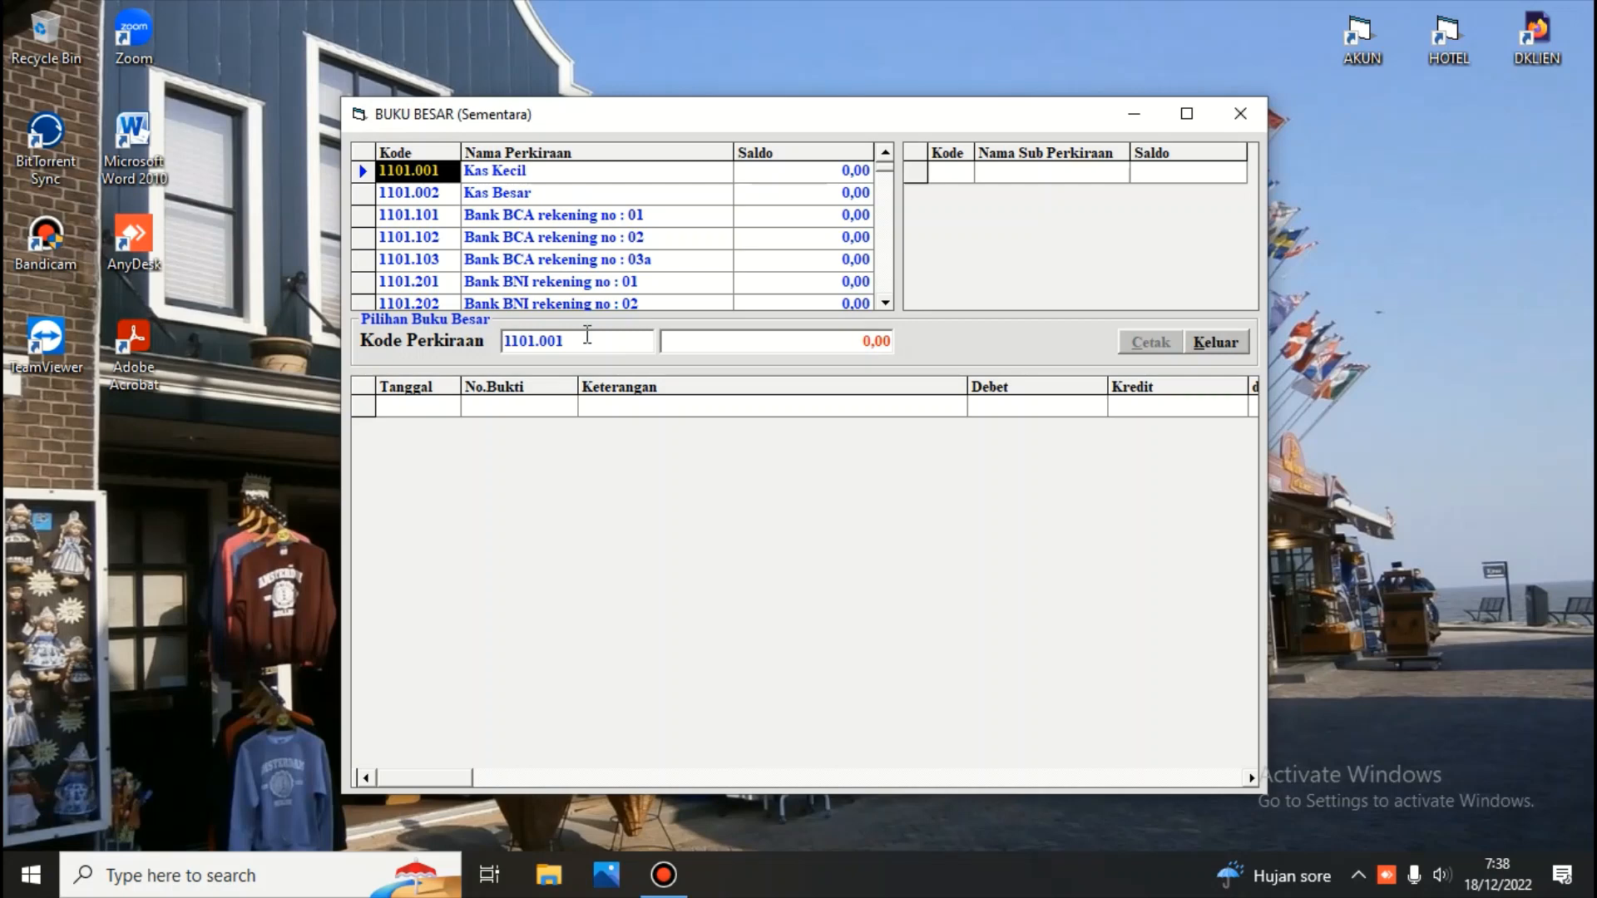
Print the 1102.001 Piutang Usaha ledger with all sub-ledgers (Dengan Sub Buku Besar Semua) and close the preview
left_click(887, 304)
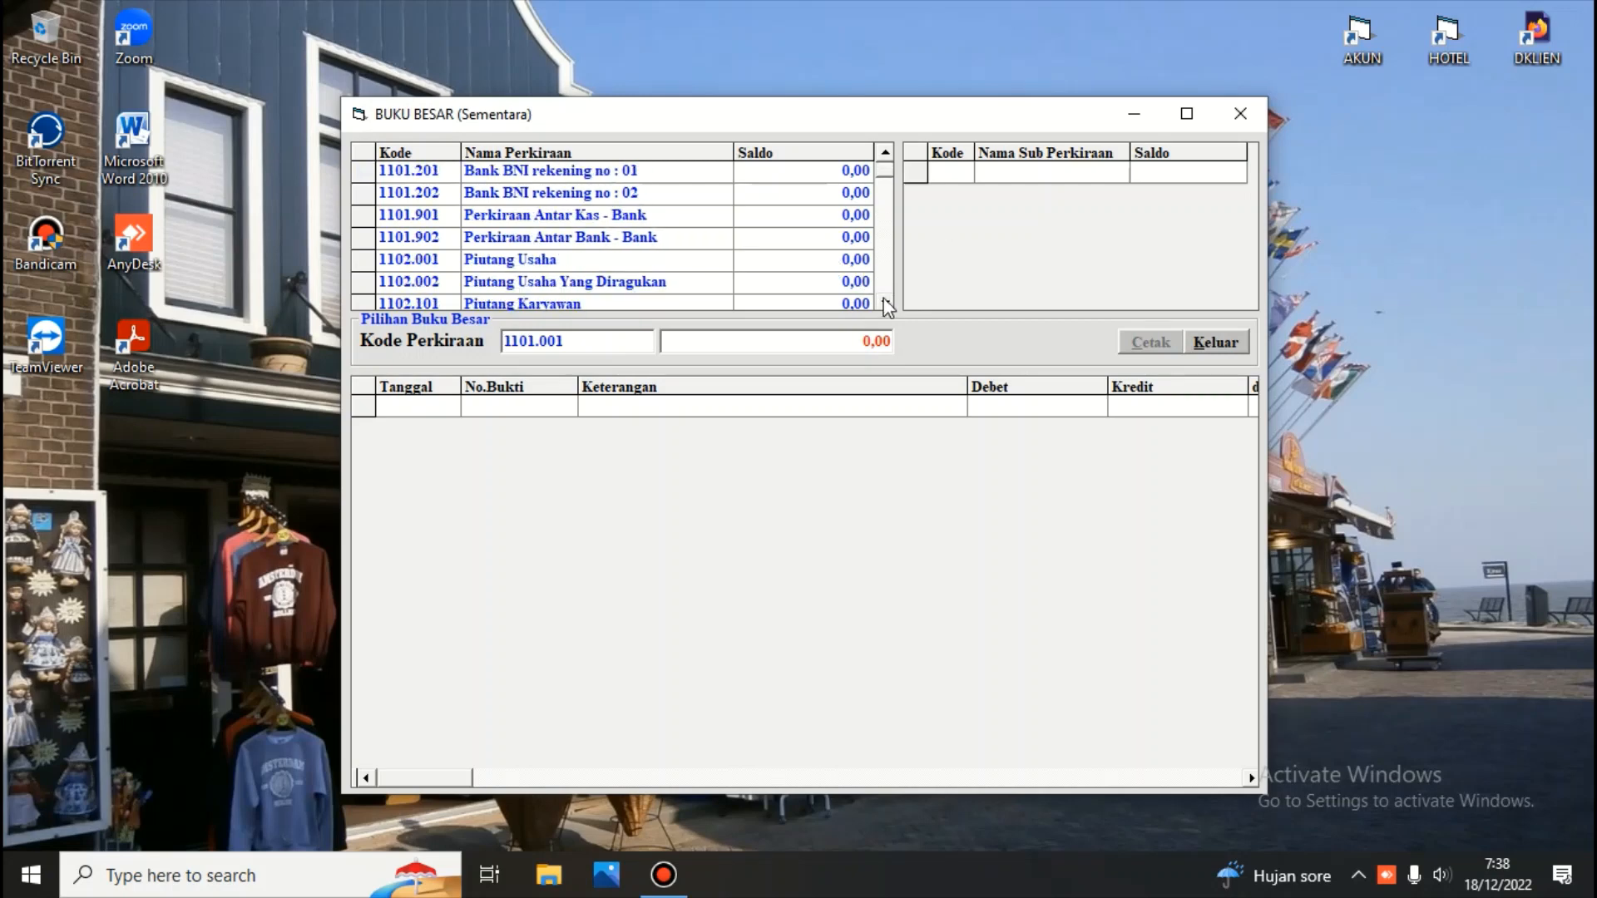
left_click(528, 260)
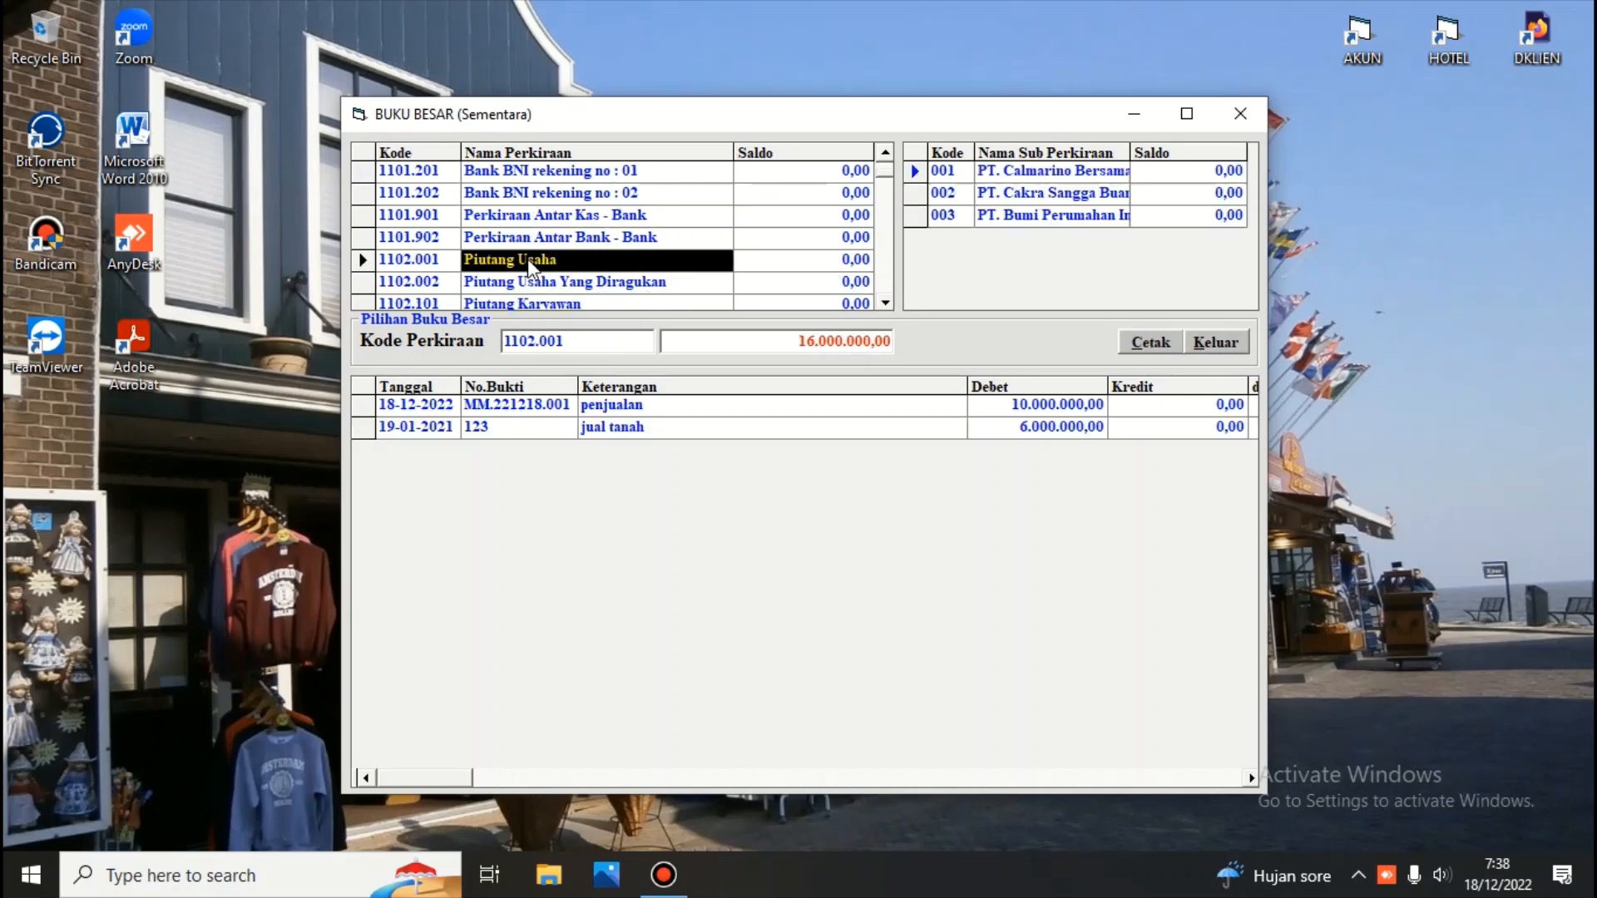
left_click(1148, 345)
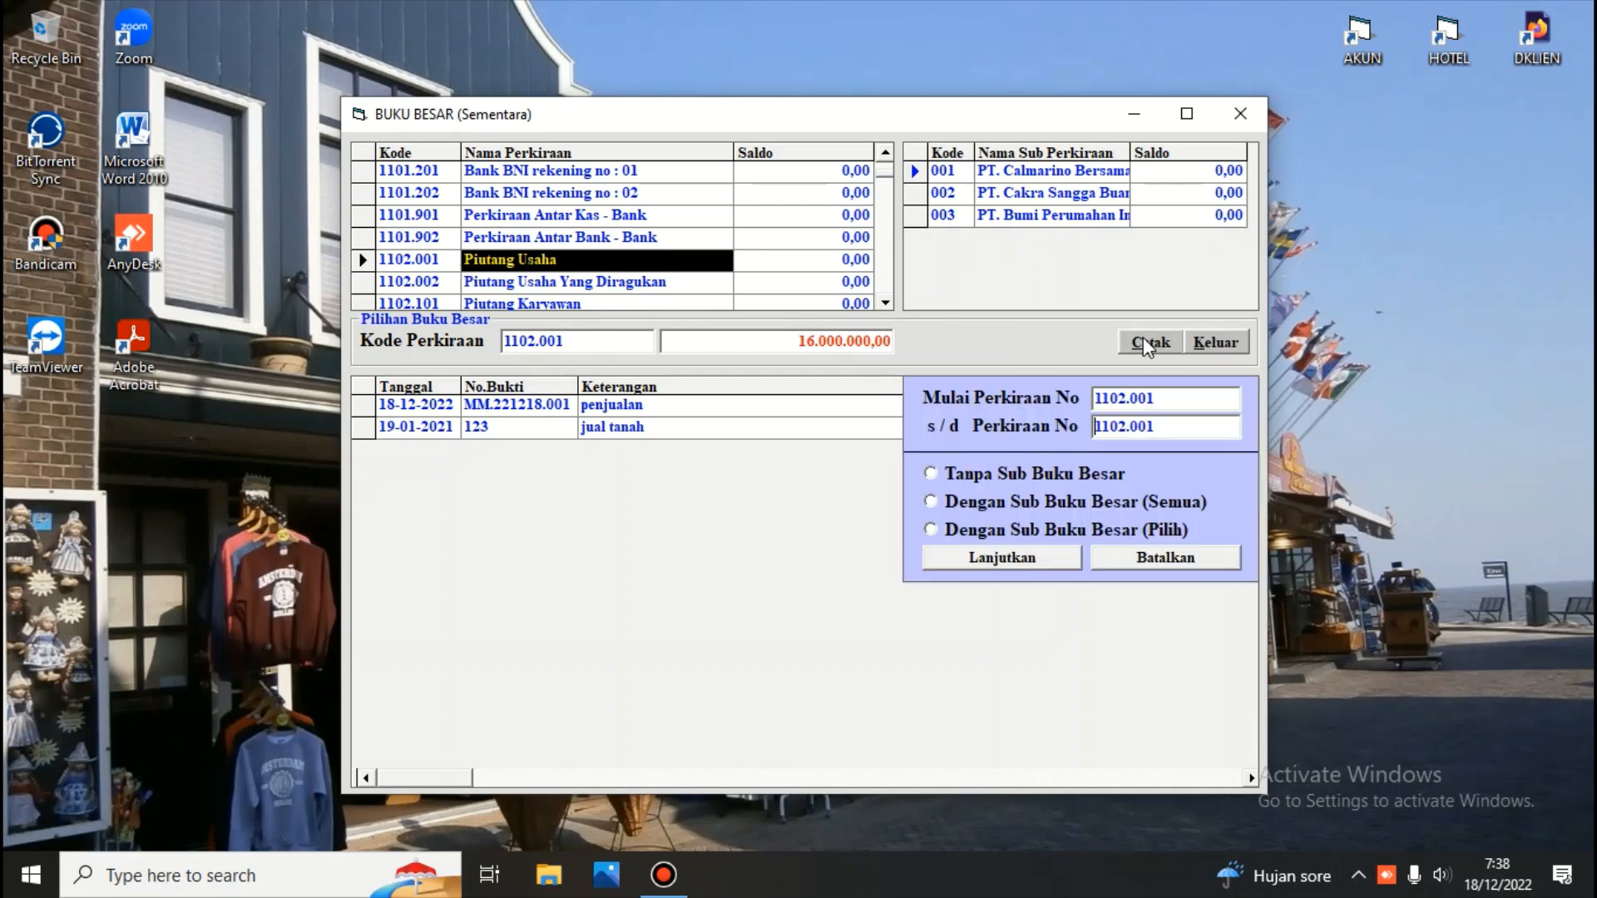
left_click(946, 507)
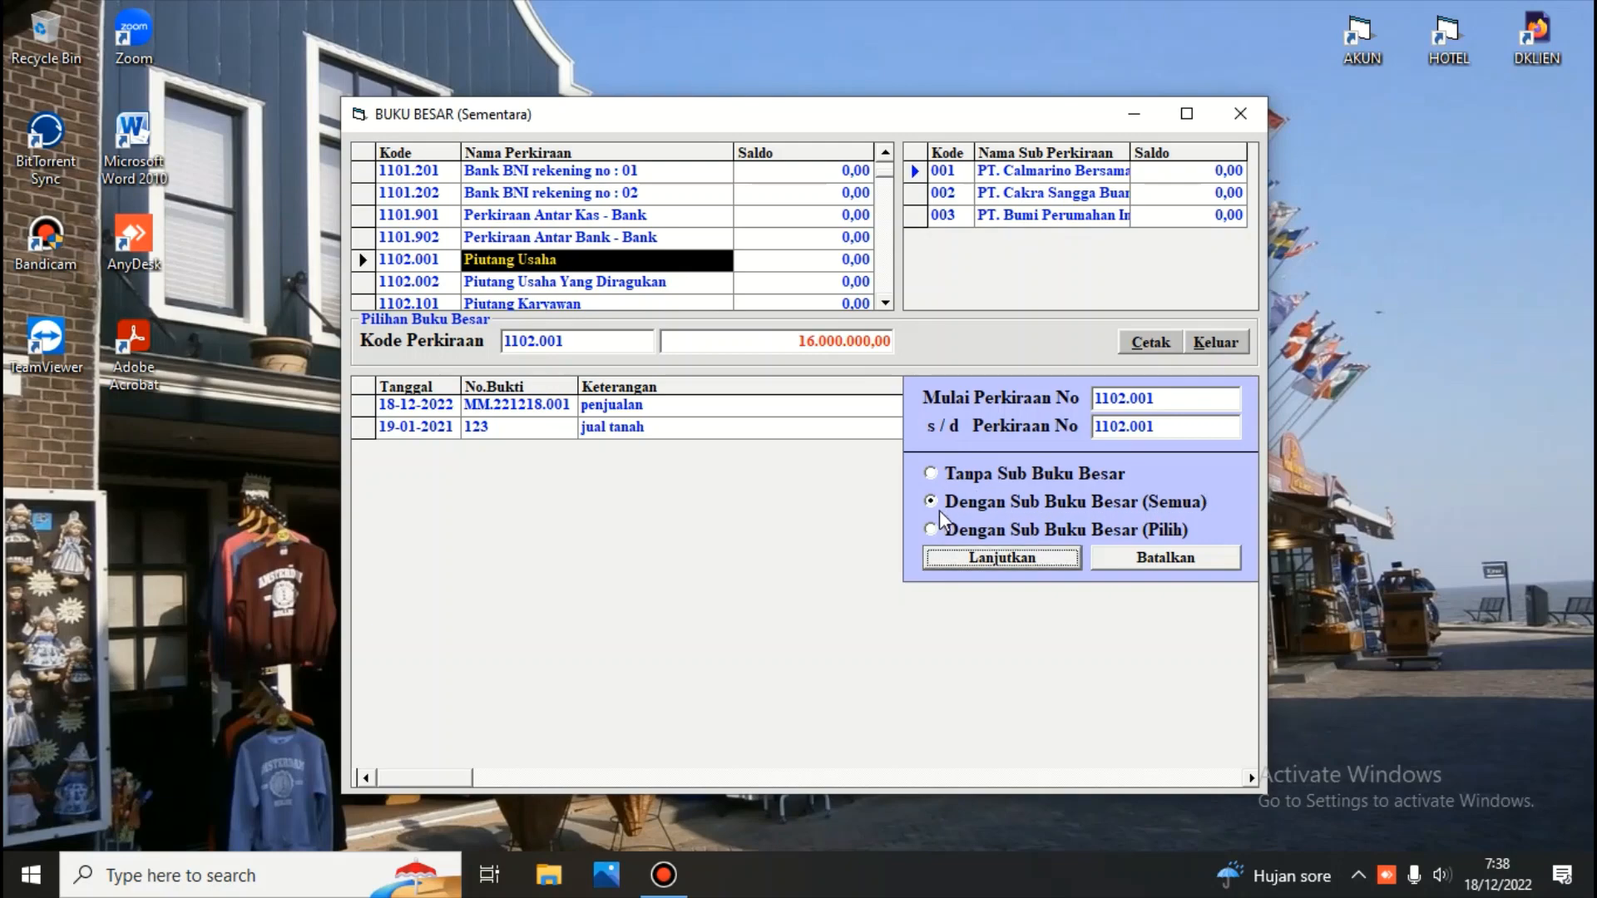
left_click(964, 559)
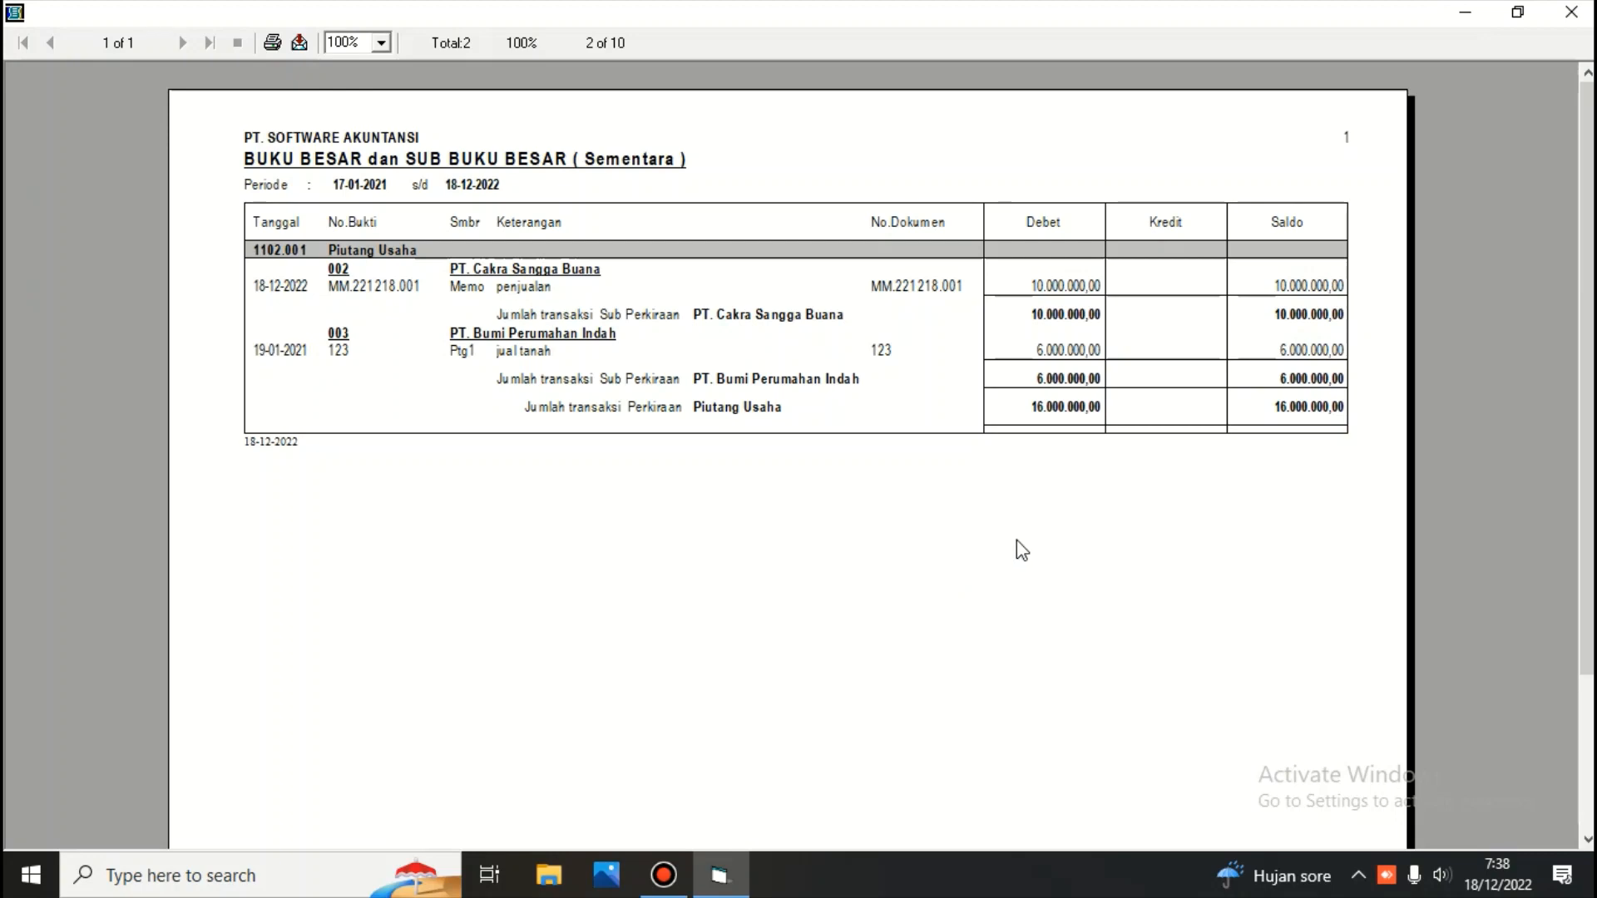
left_click(1571, 11)
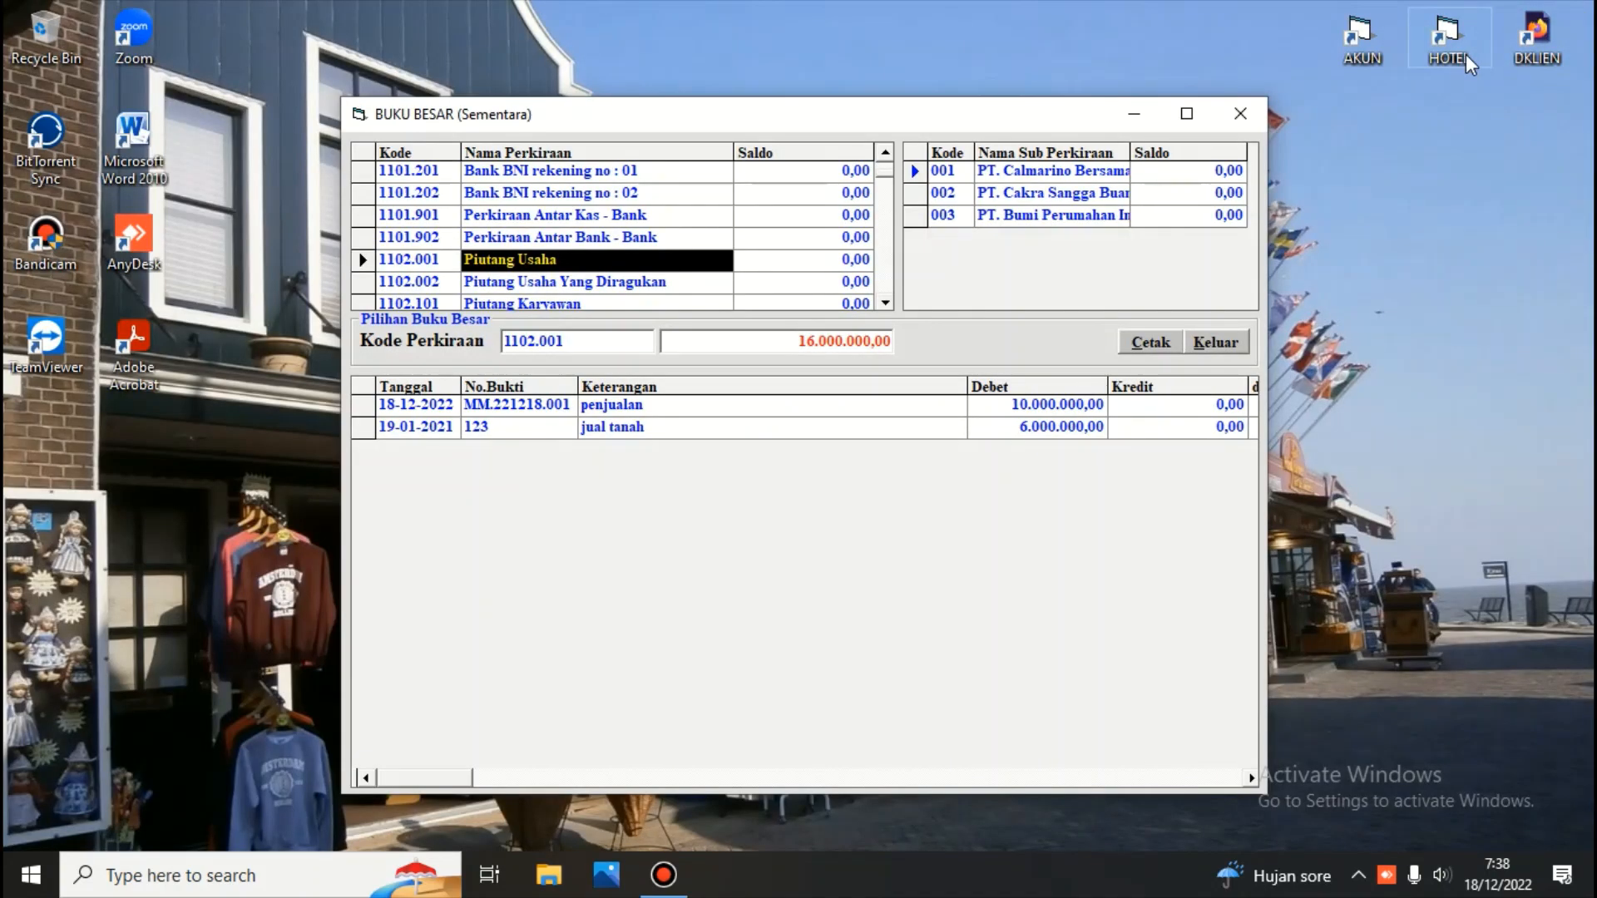
Close the ledger, print the Neraca scontro report for year 2000 month 01, and close the report dialog
left_click(1208, 341)
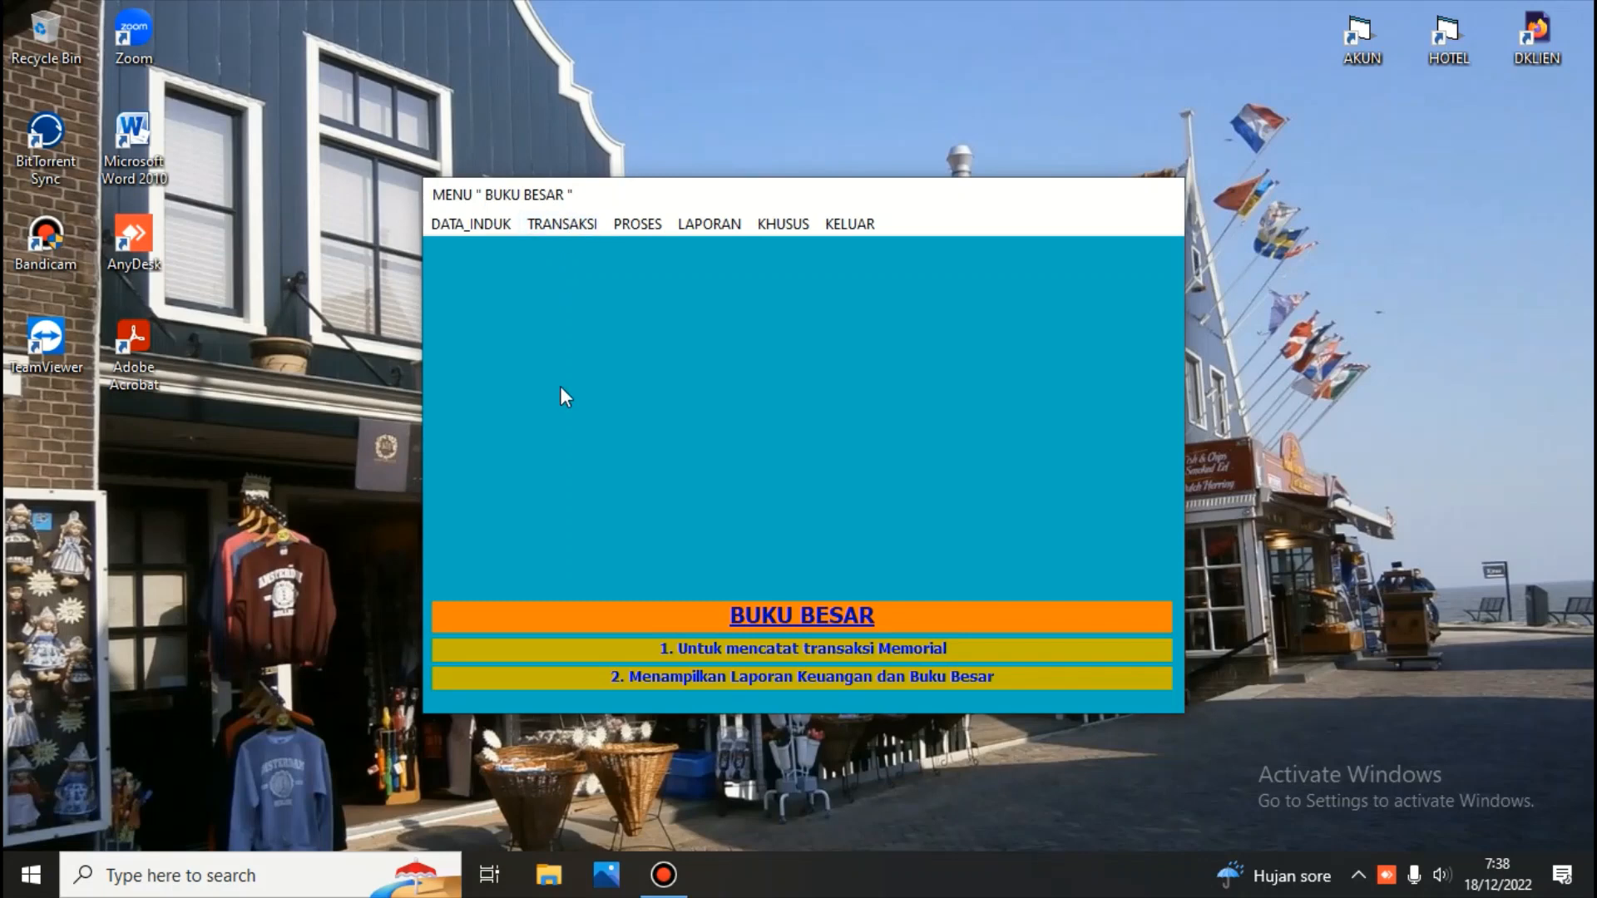
left_click(700, 224)
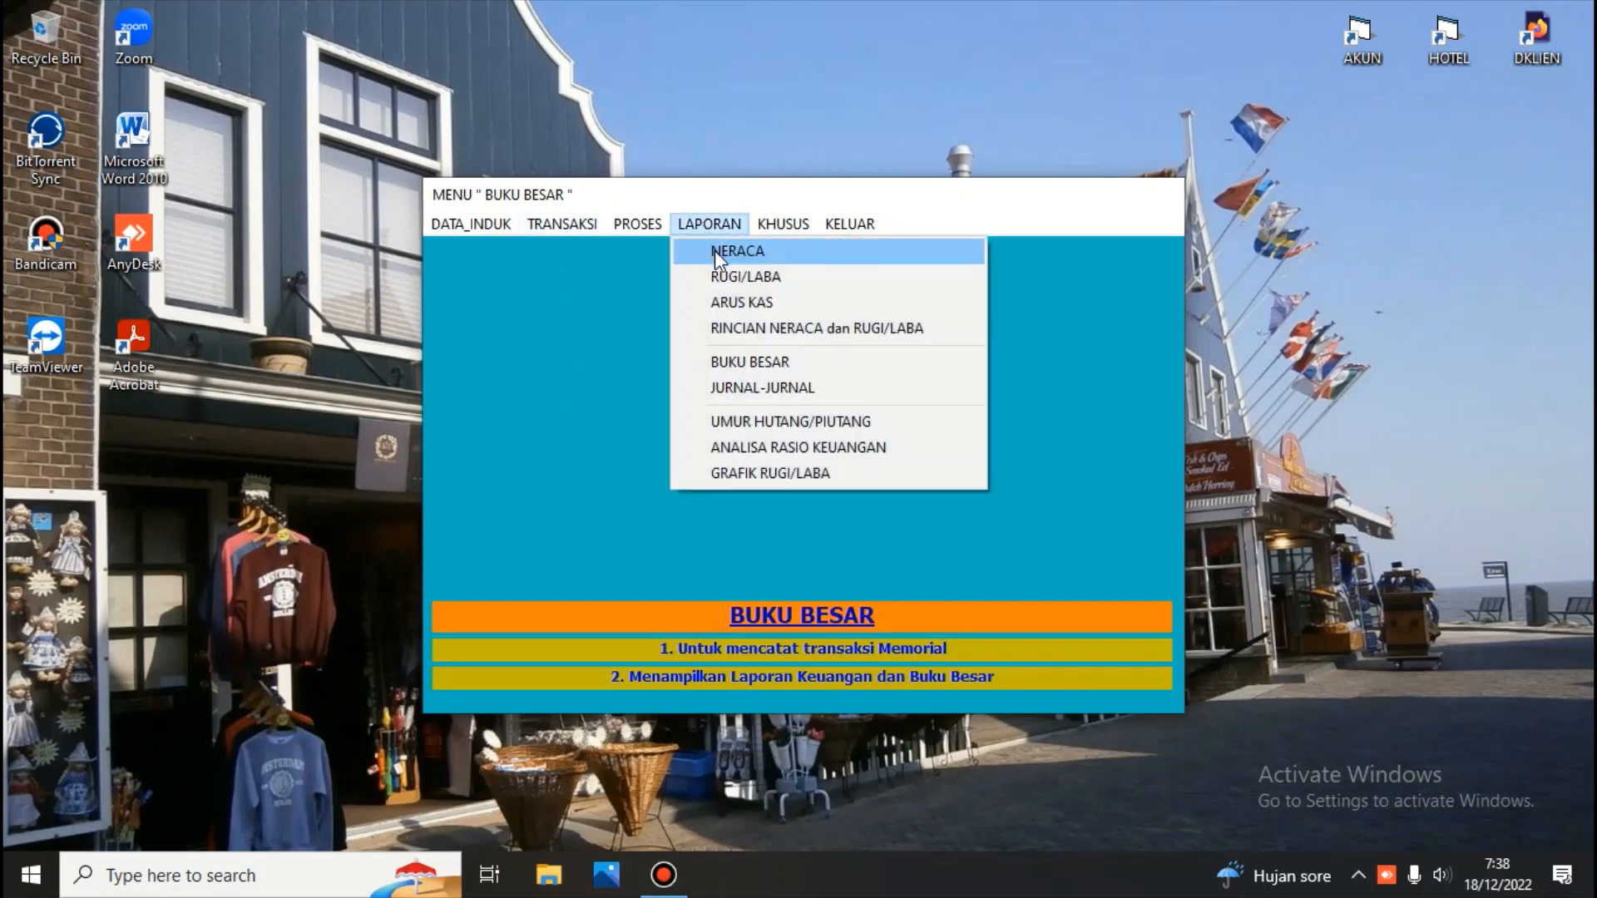
left_click(715, 251)
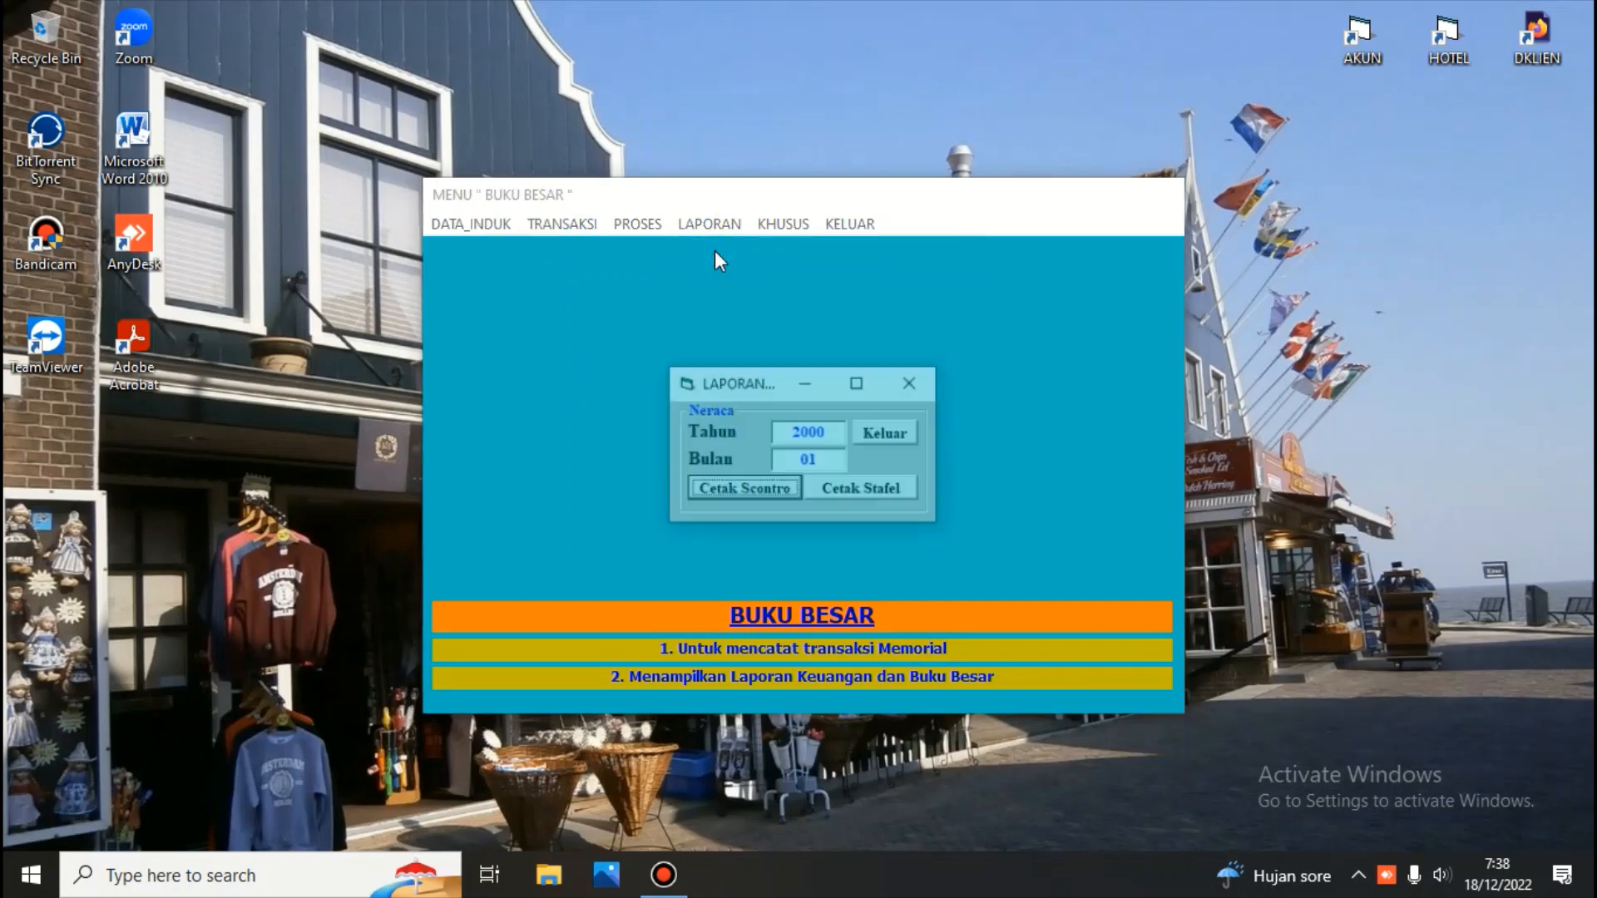
left_click(760, 496)
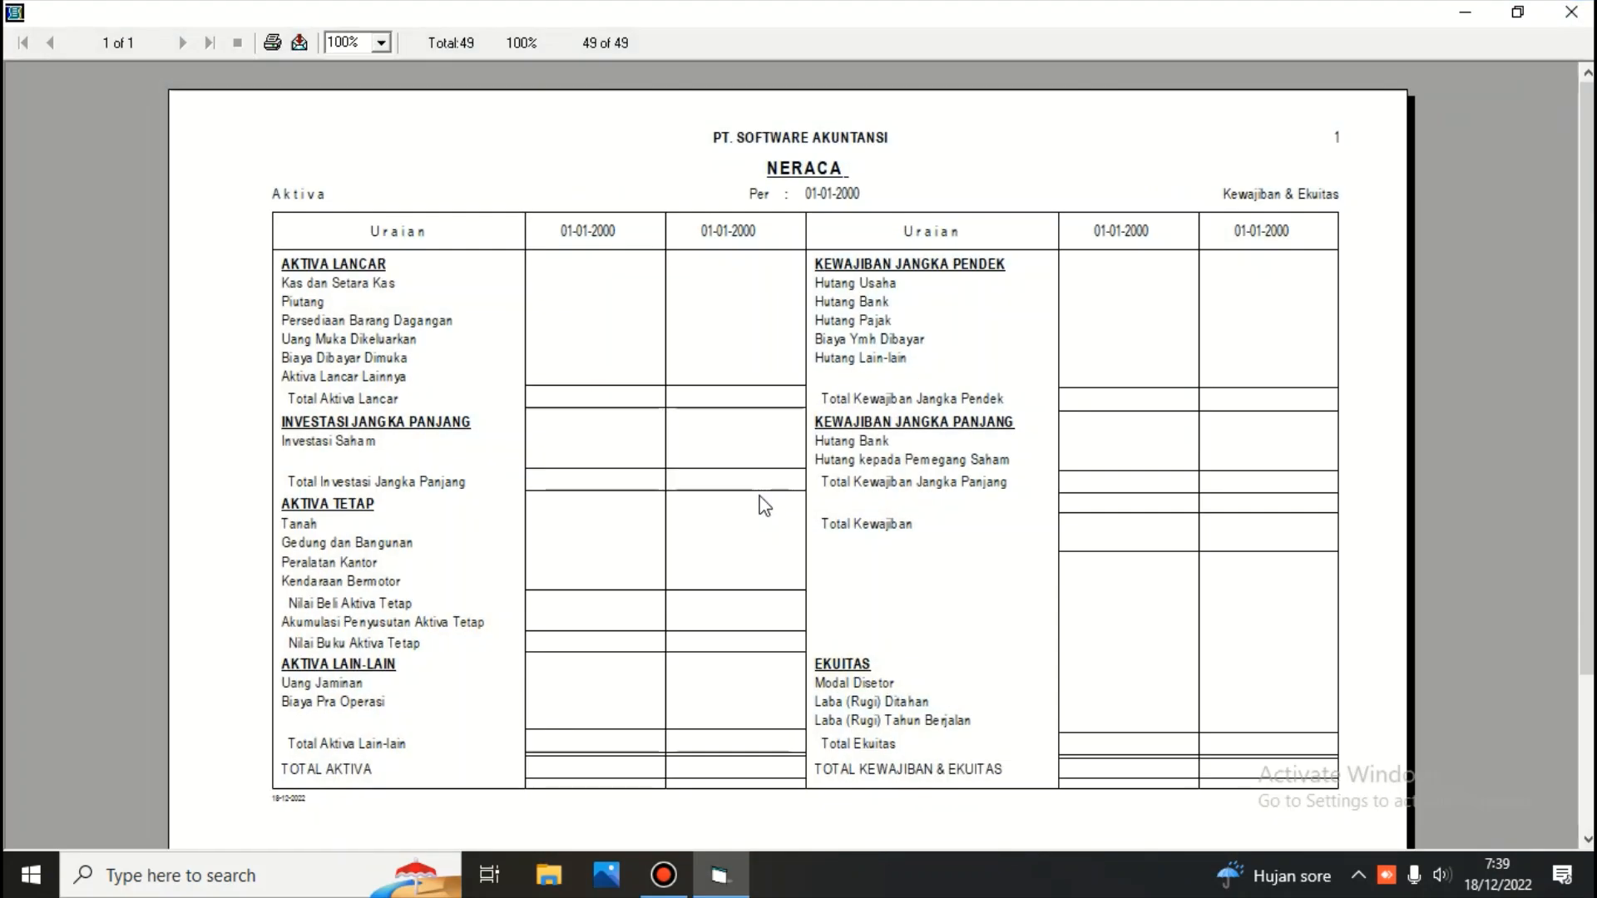
left_click(1570, 12)
left_click(872, 435)
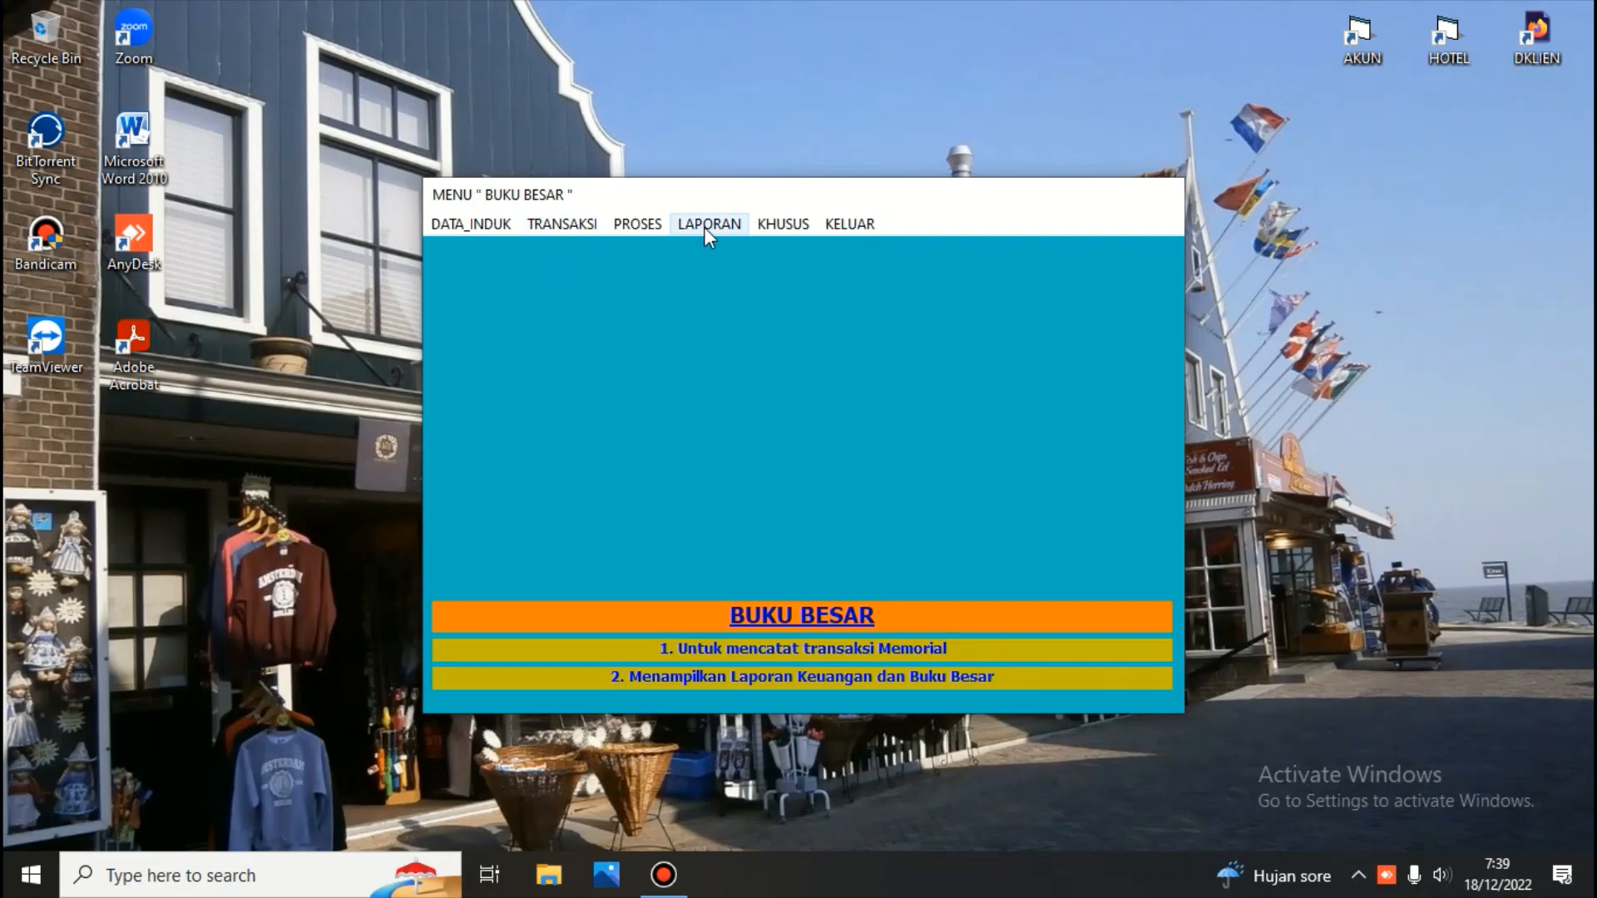
Run the transaction posting process to transfer transactions into the general ledger
left_click(640, 225)
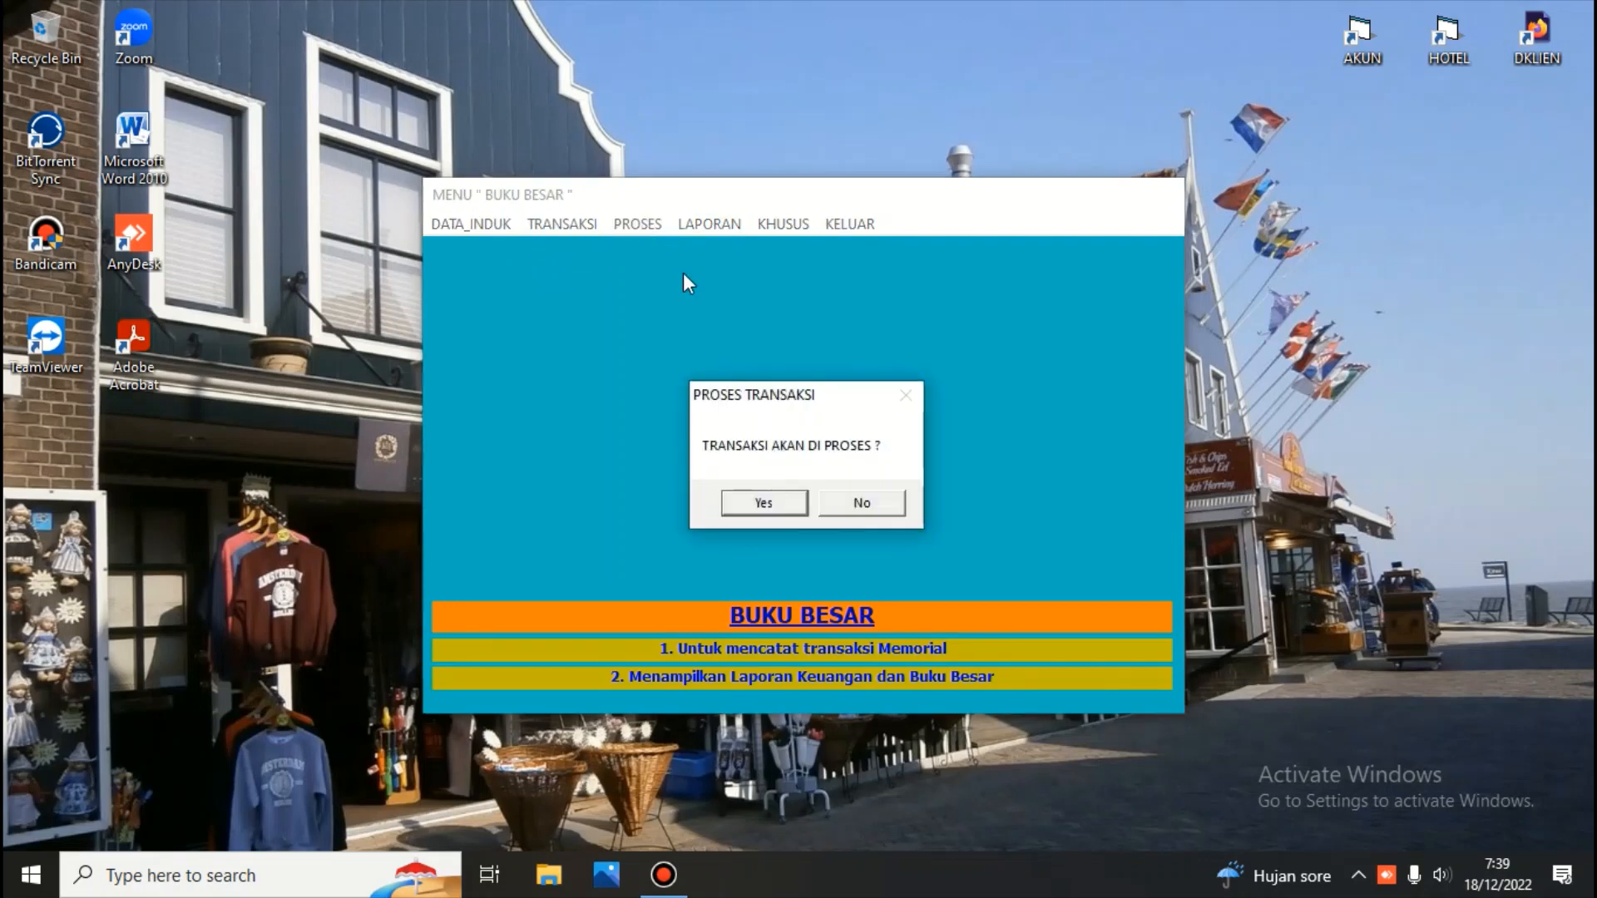
left_click(783, 499)
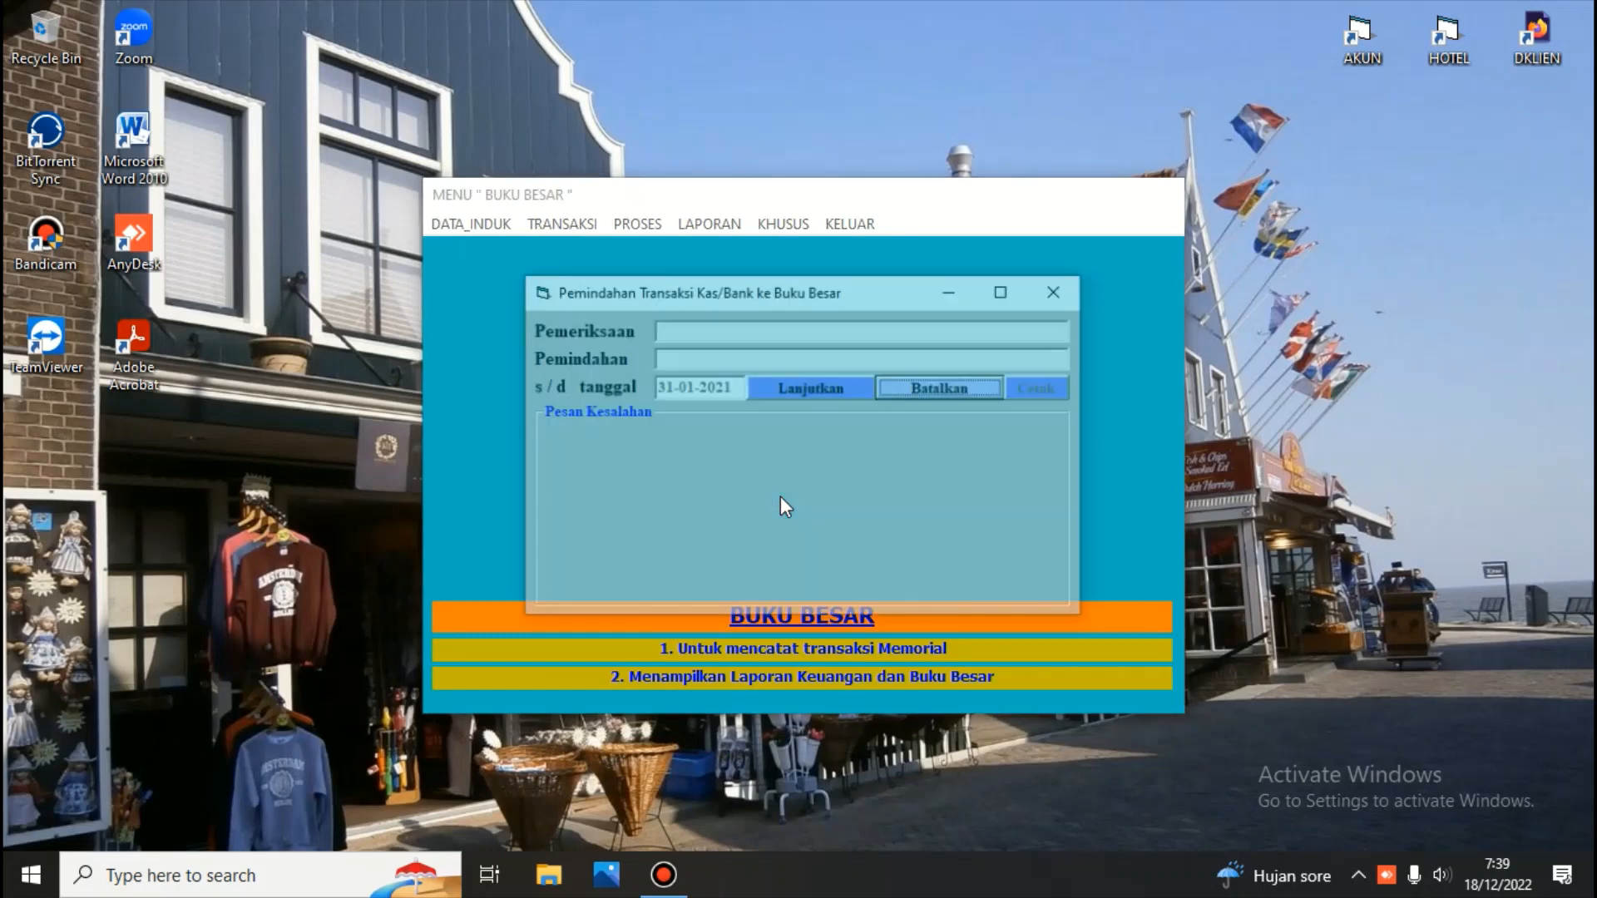
left_click(782, 385)
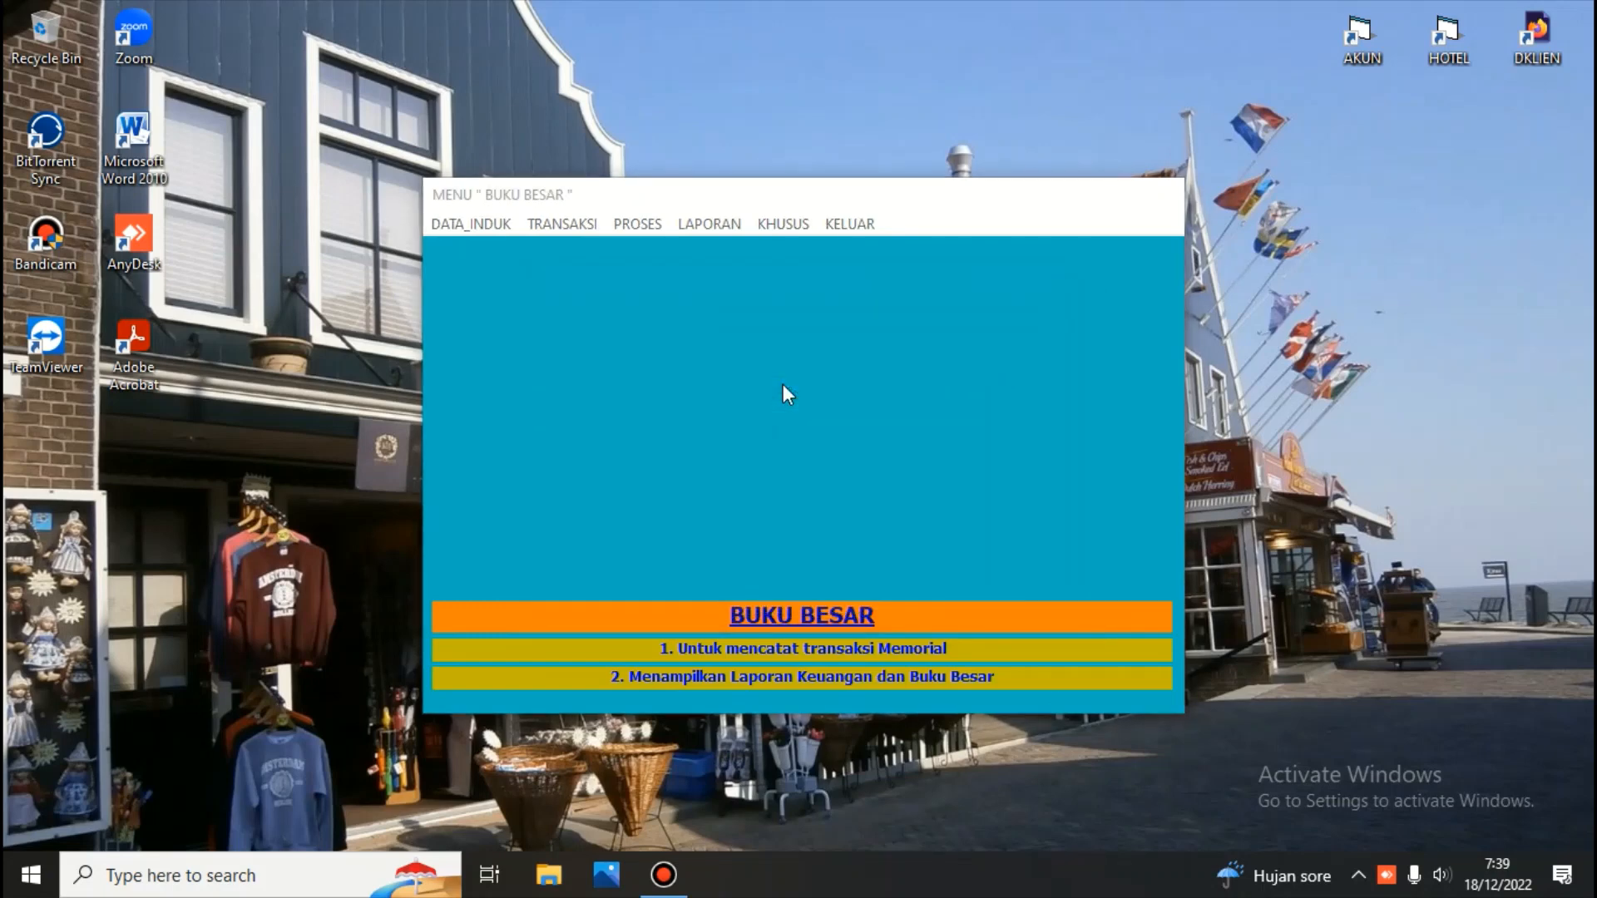
left_click(781, 374)
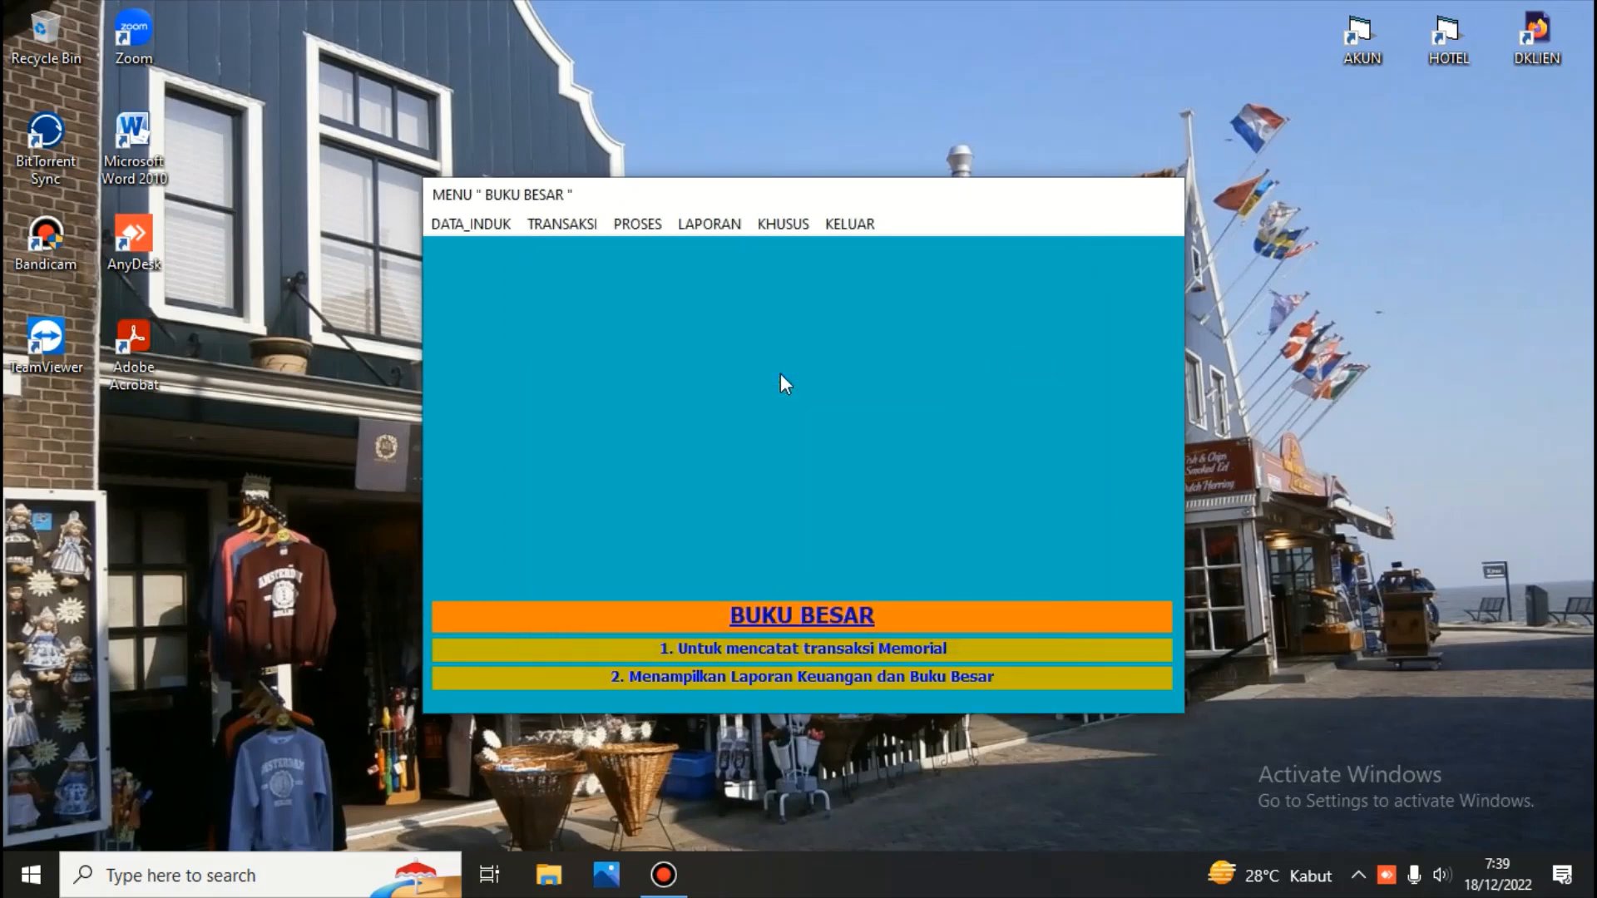
Print the Neraca scontro balance sheet for year 2021 month 01, then close the preview and dialog
left_click(702, 222)
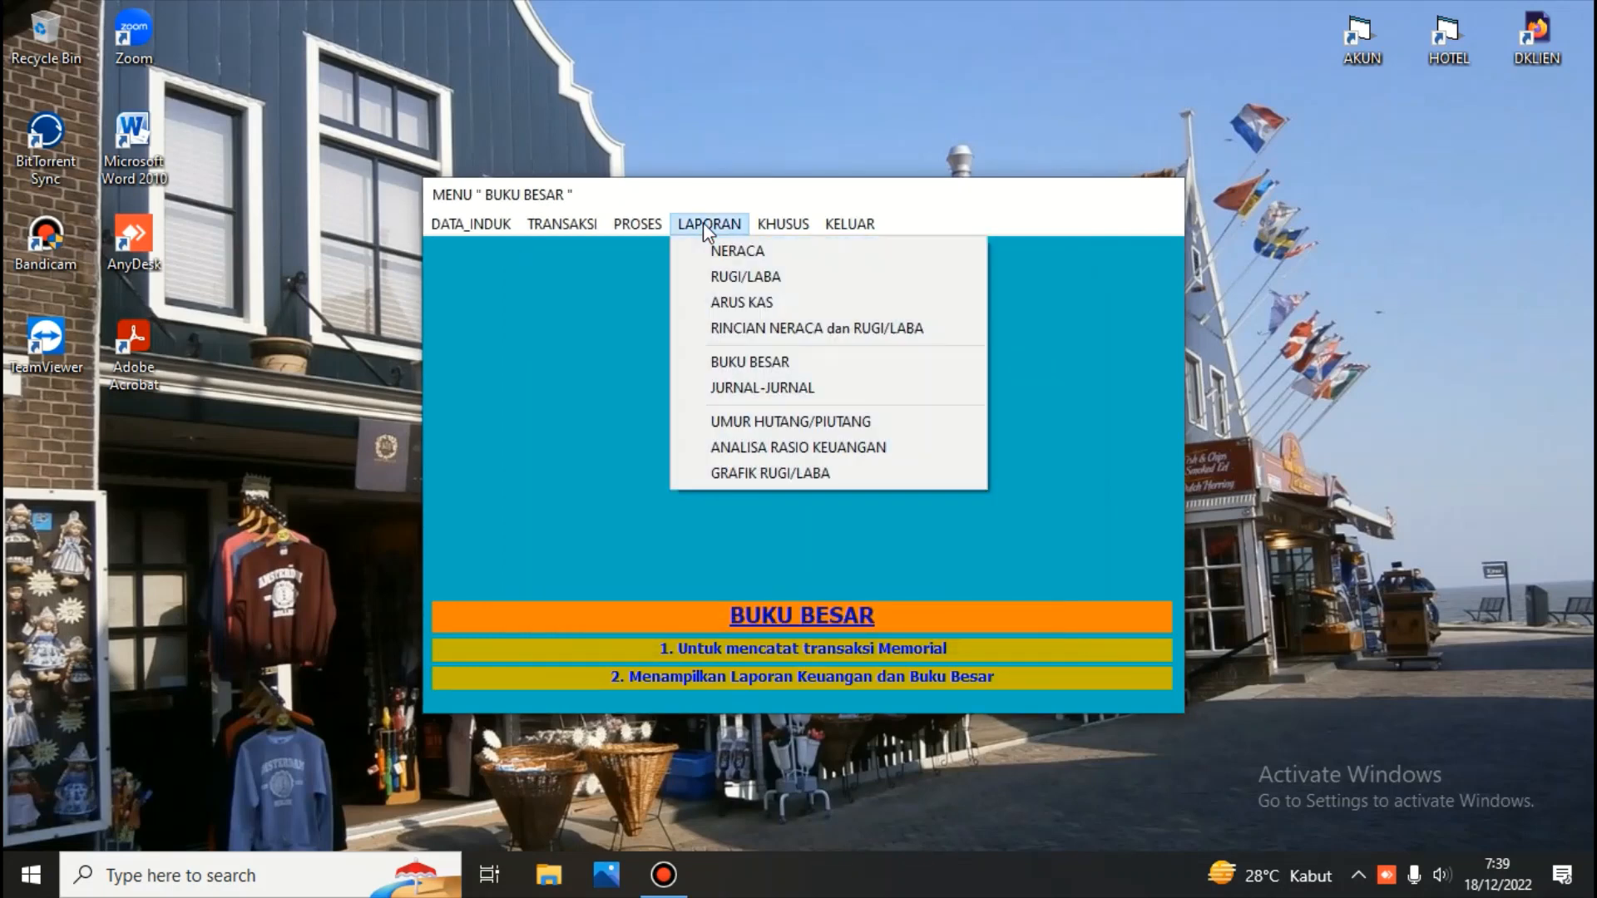
left_click(720, 248)
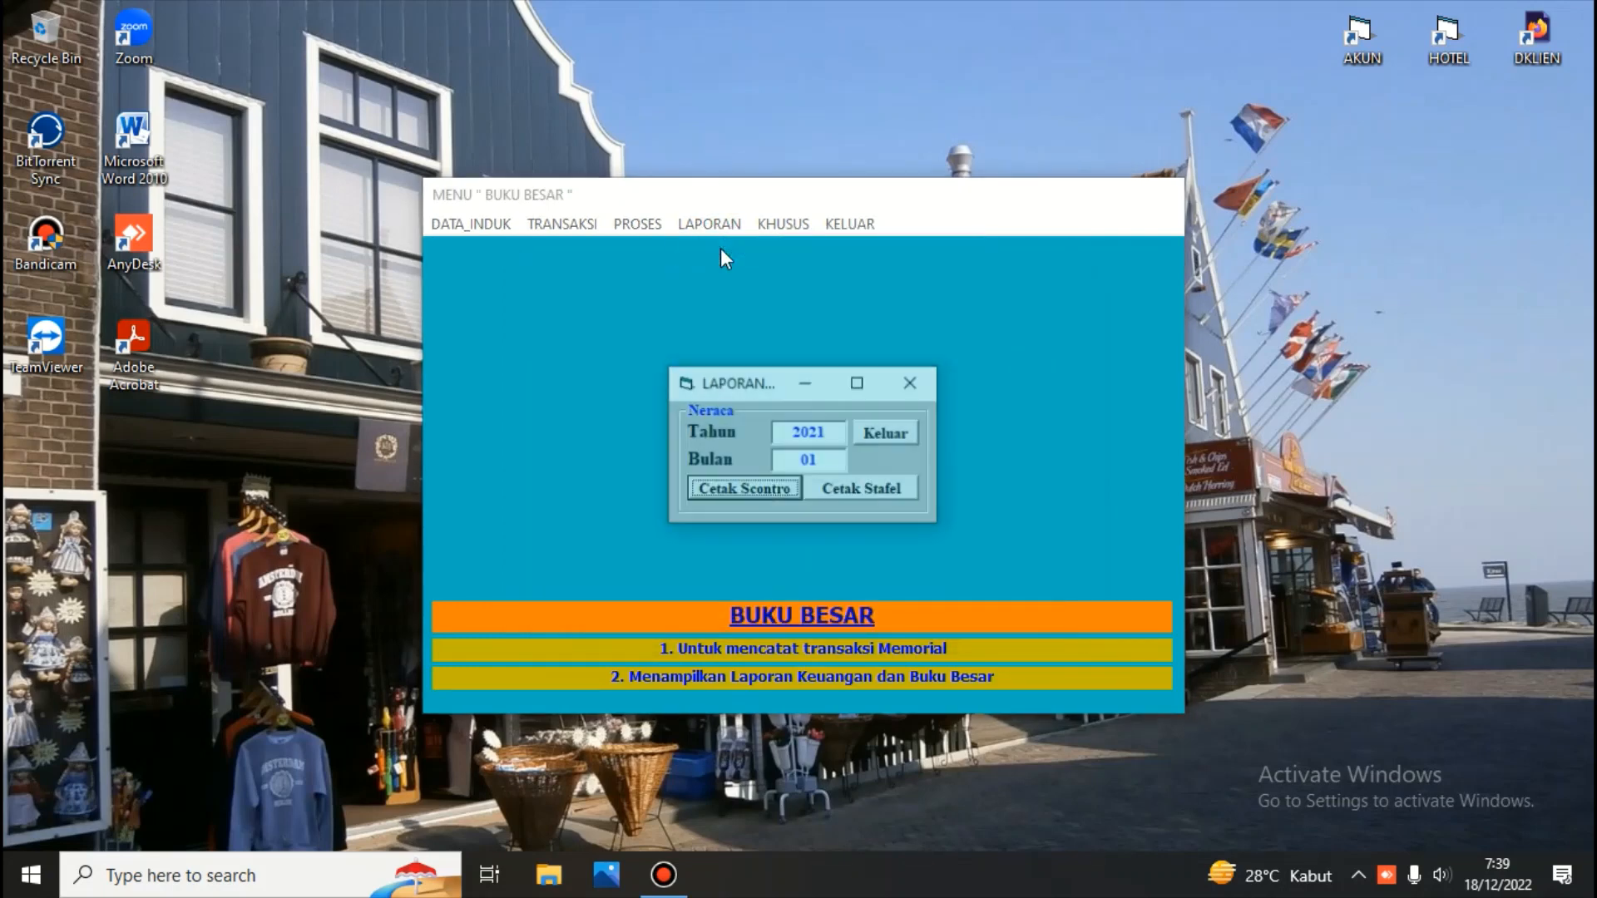
left_click(751, 491)
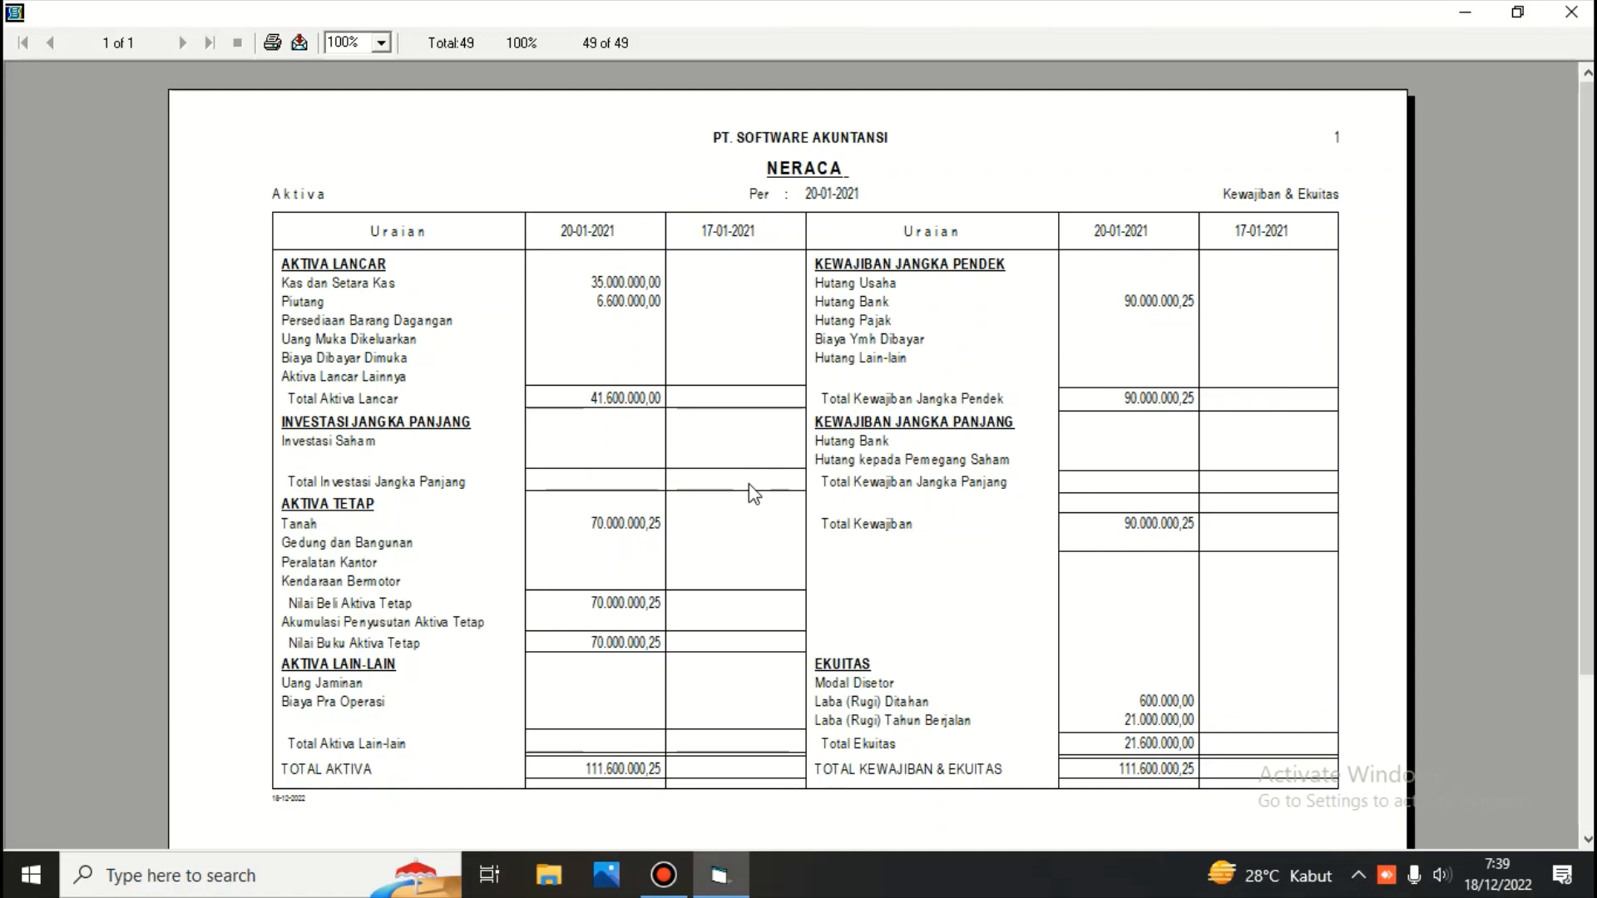
left_click(1572, 12)
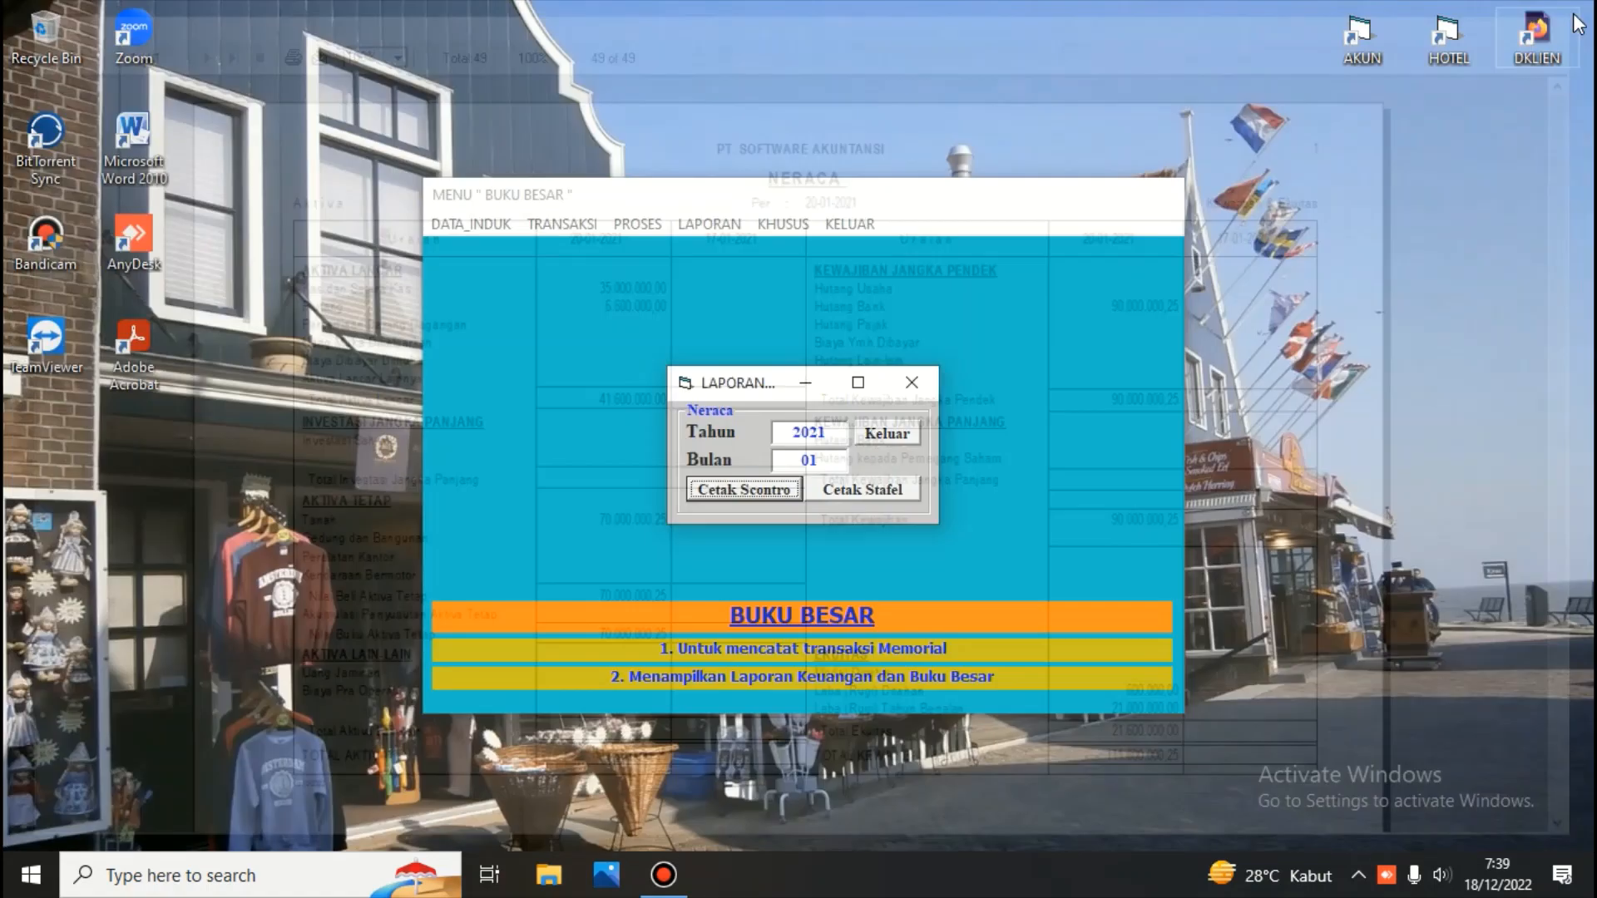
left_click(904, 437)
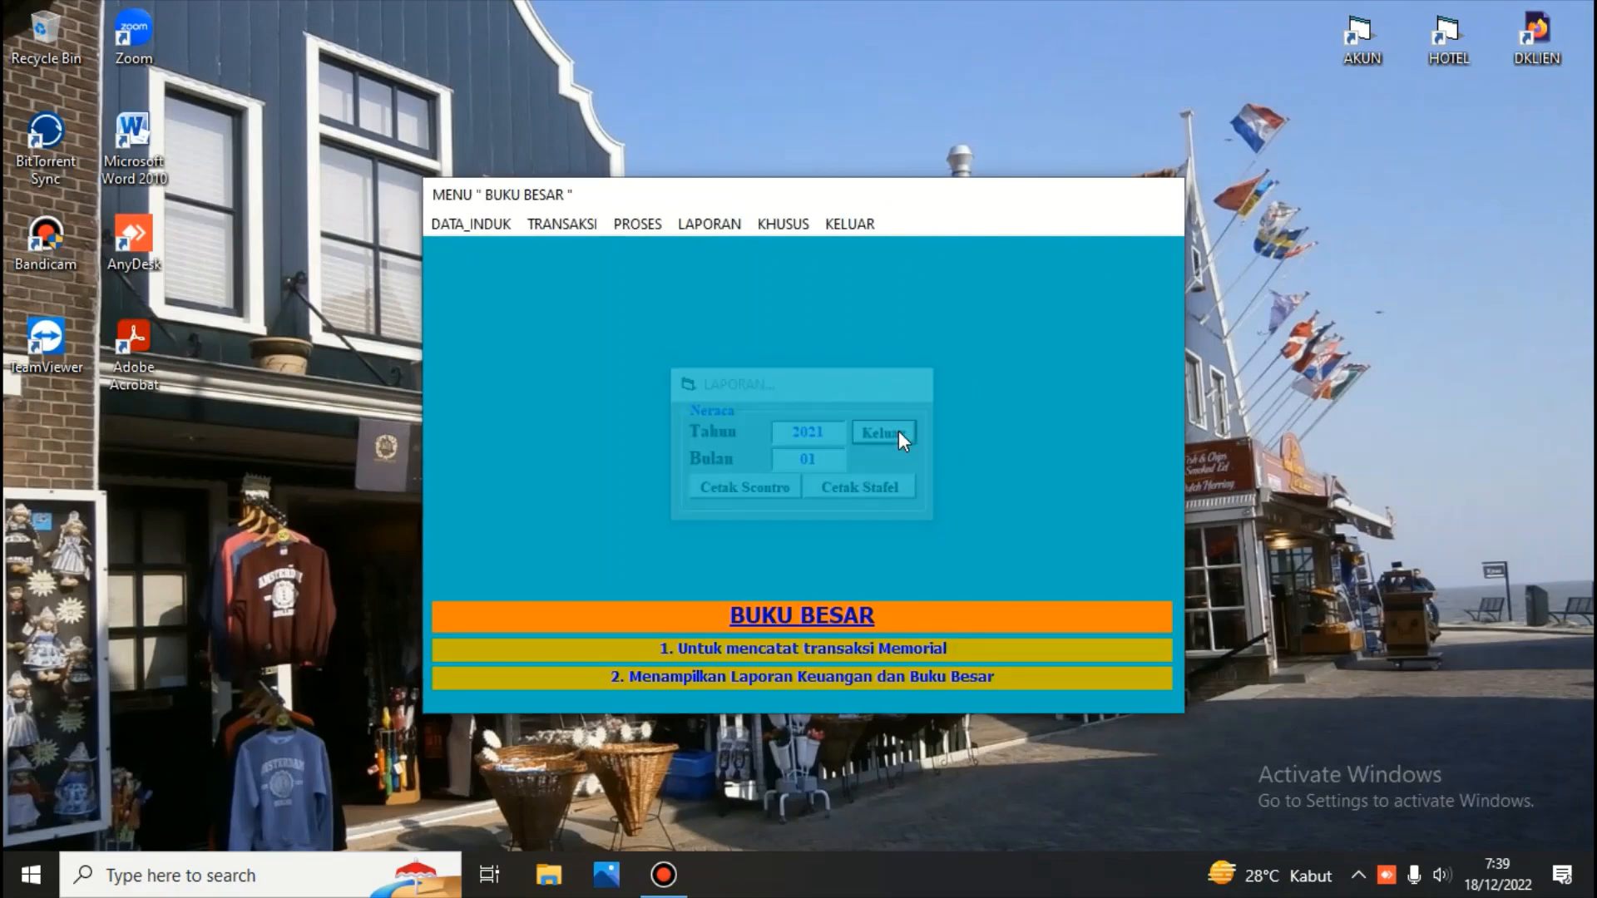
Open memorial transaction recording, list journals for all dates, browse both 18-12-2022 vouchers, and close the window
left_click(566, 225)
left_click(585, 250)
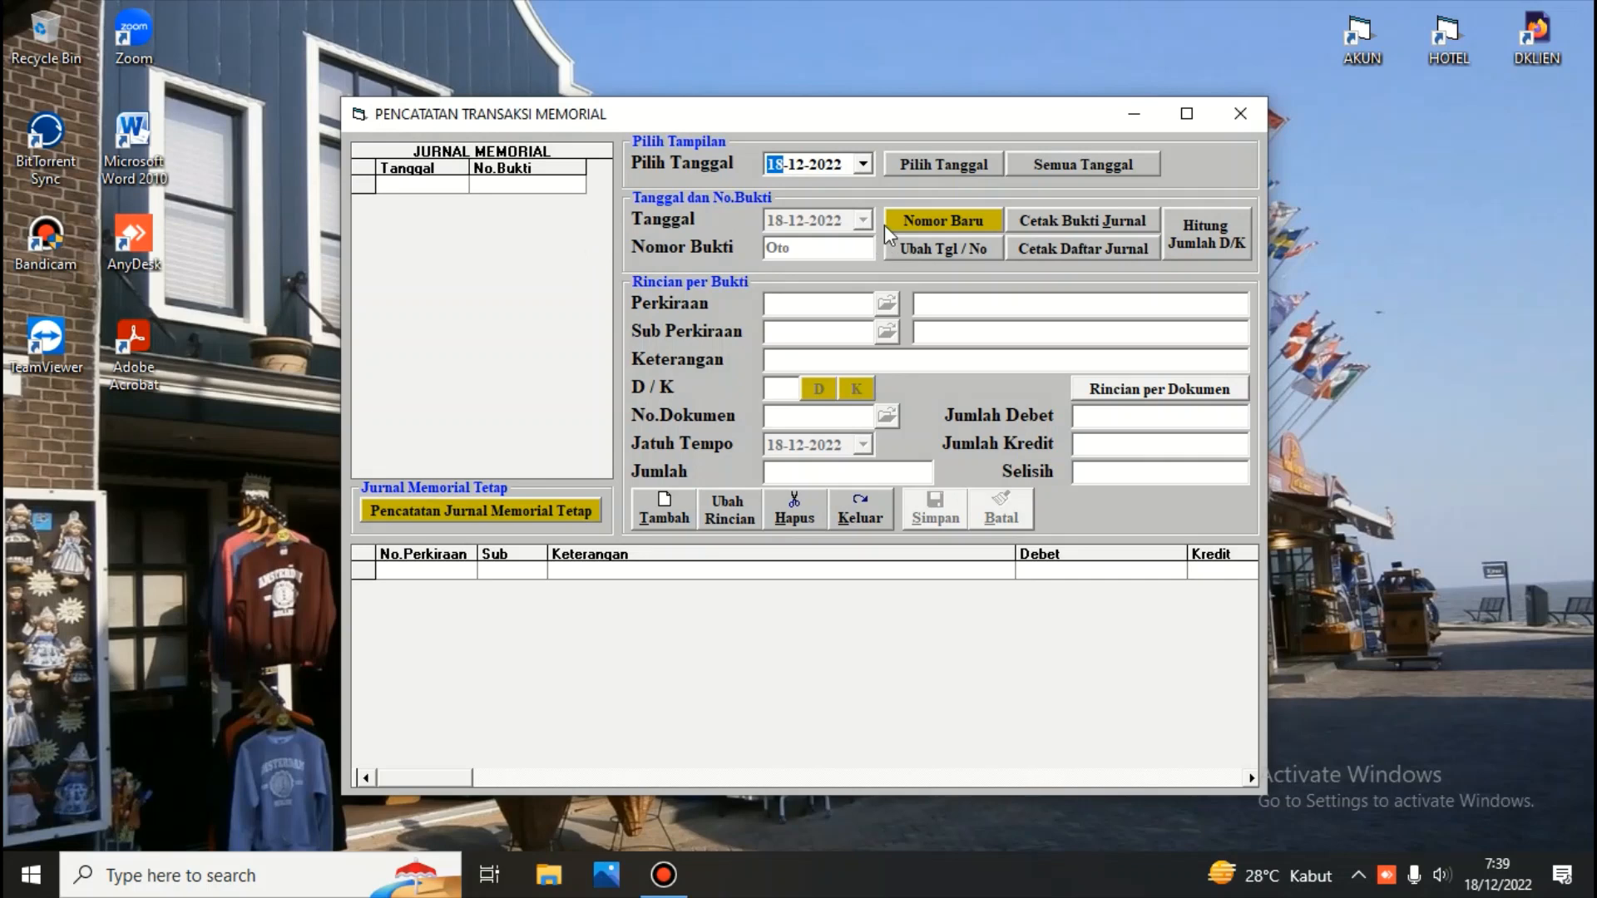
left_click(895, 221)
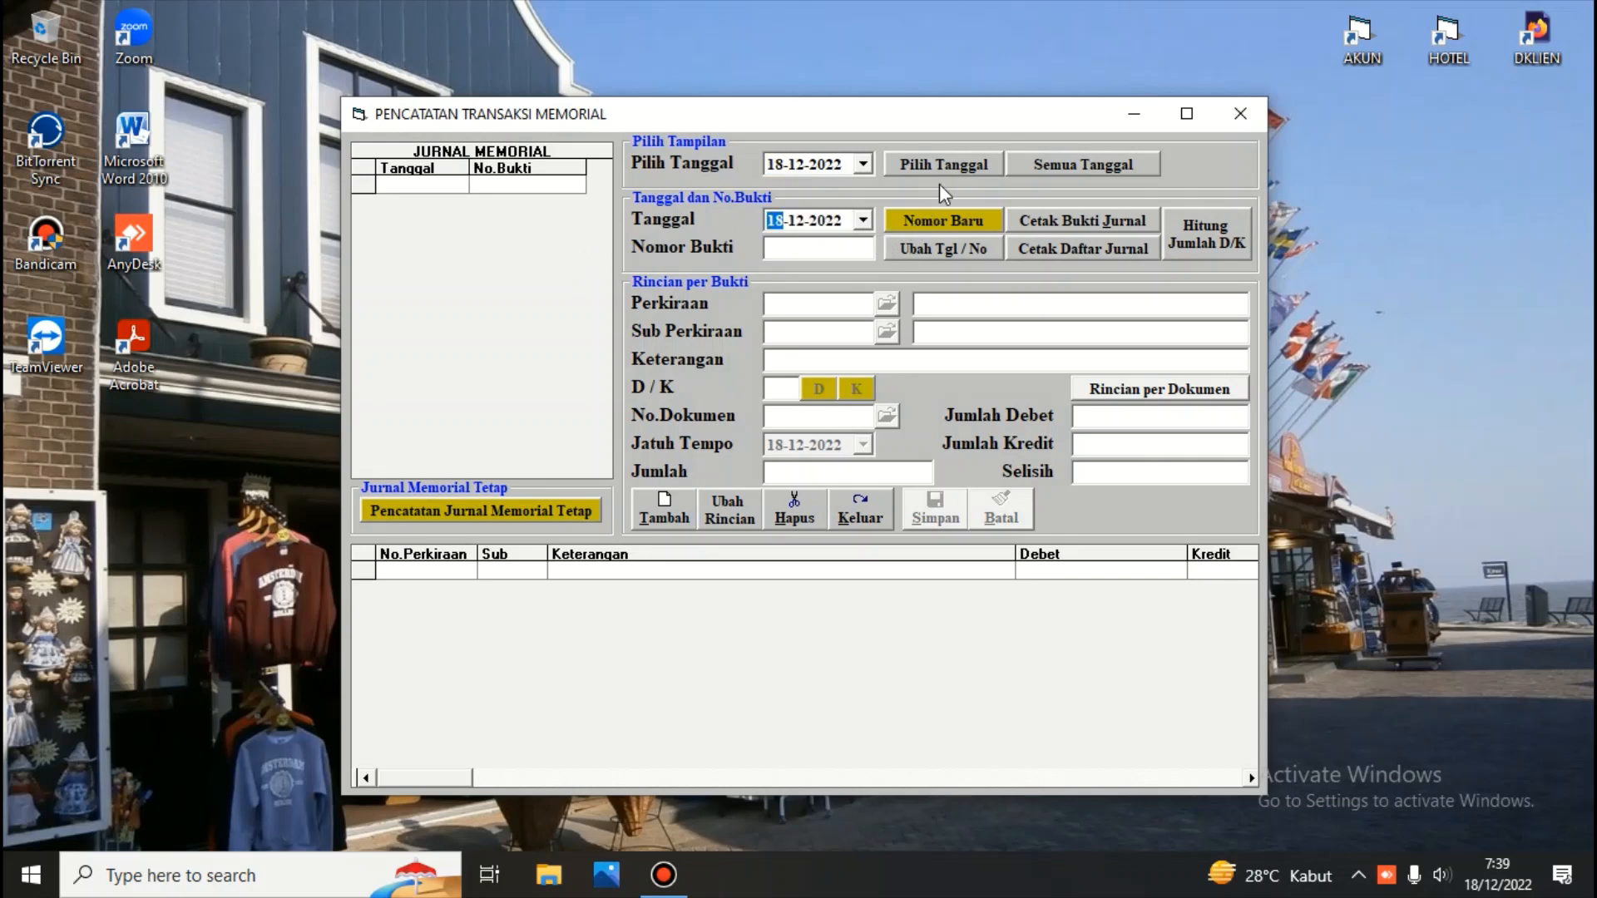
left_click(1085, 163)
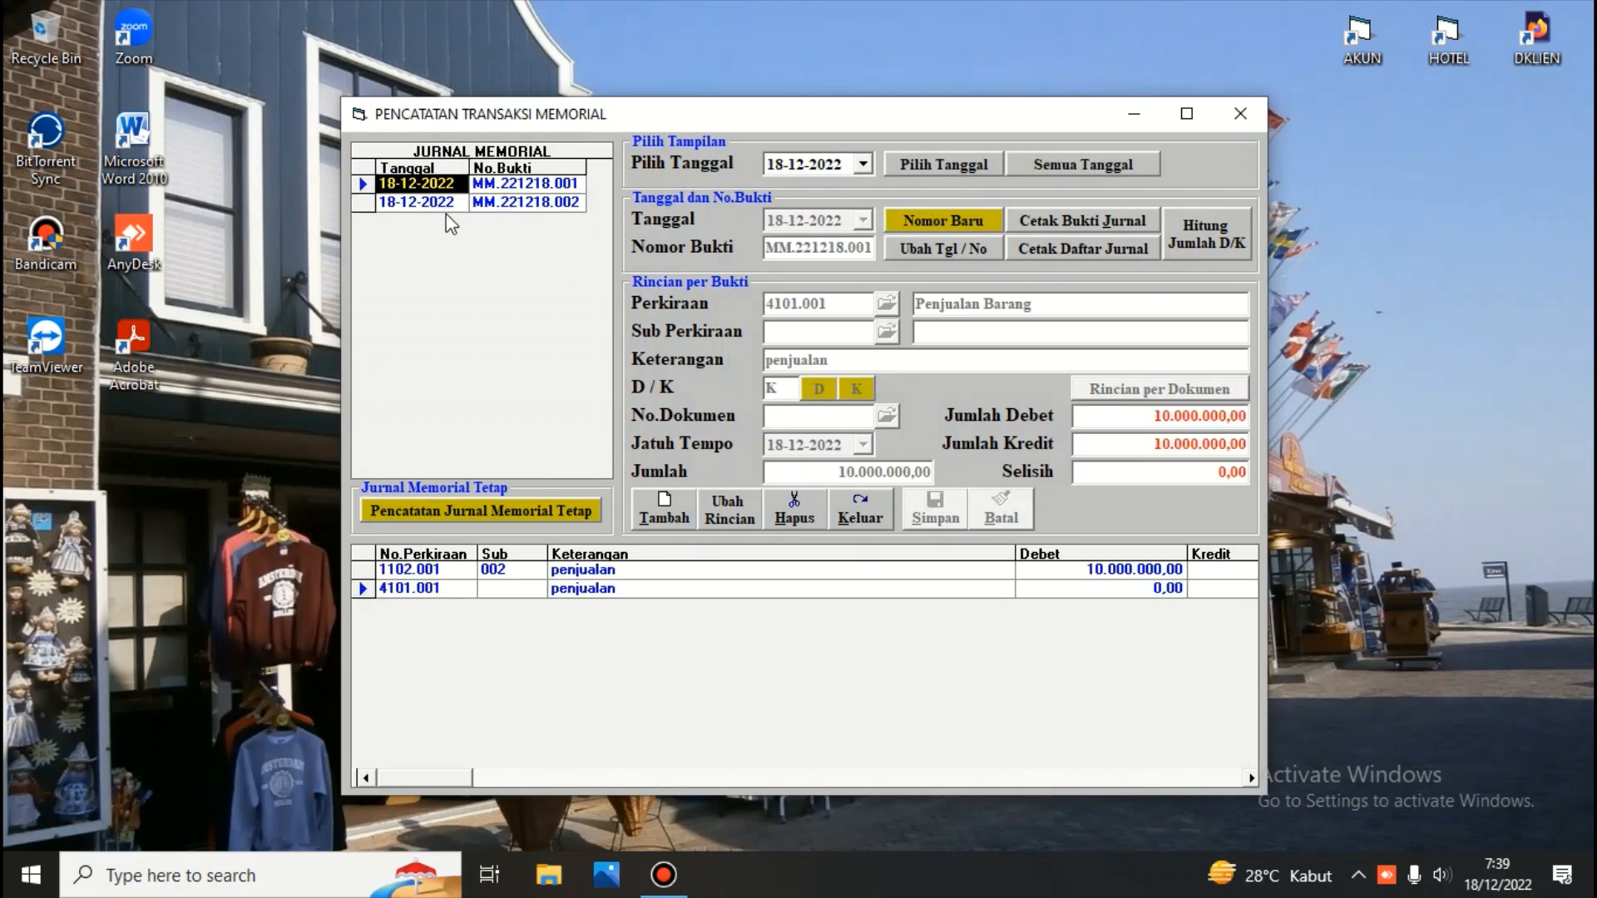
left_click(440, 202)
left_click(432, 185)
left_click(439, 205)
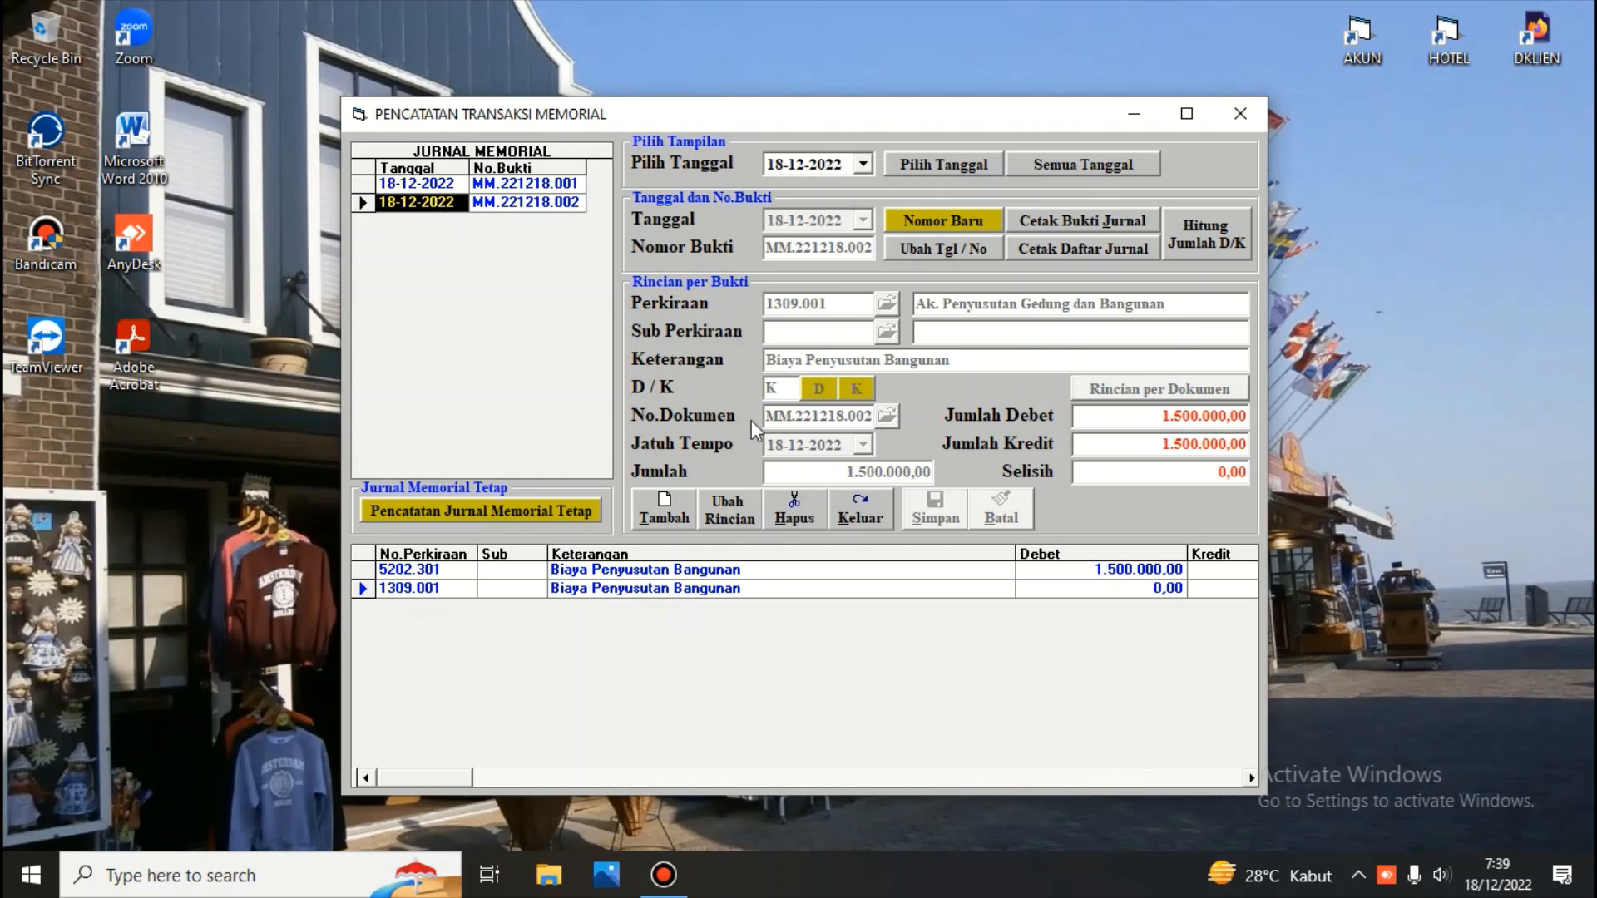
left_click(865, 520)
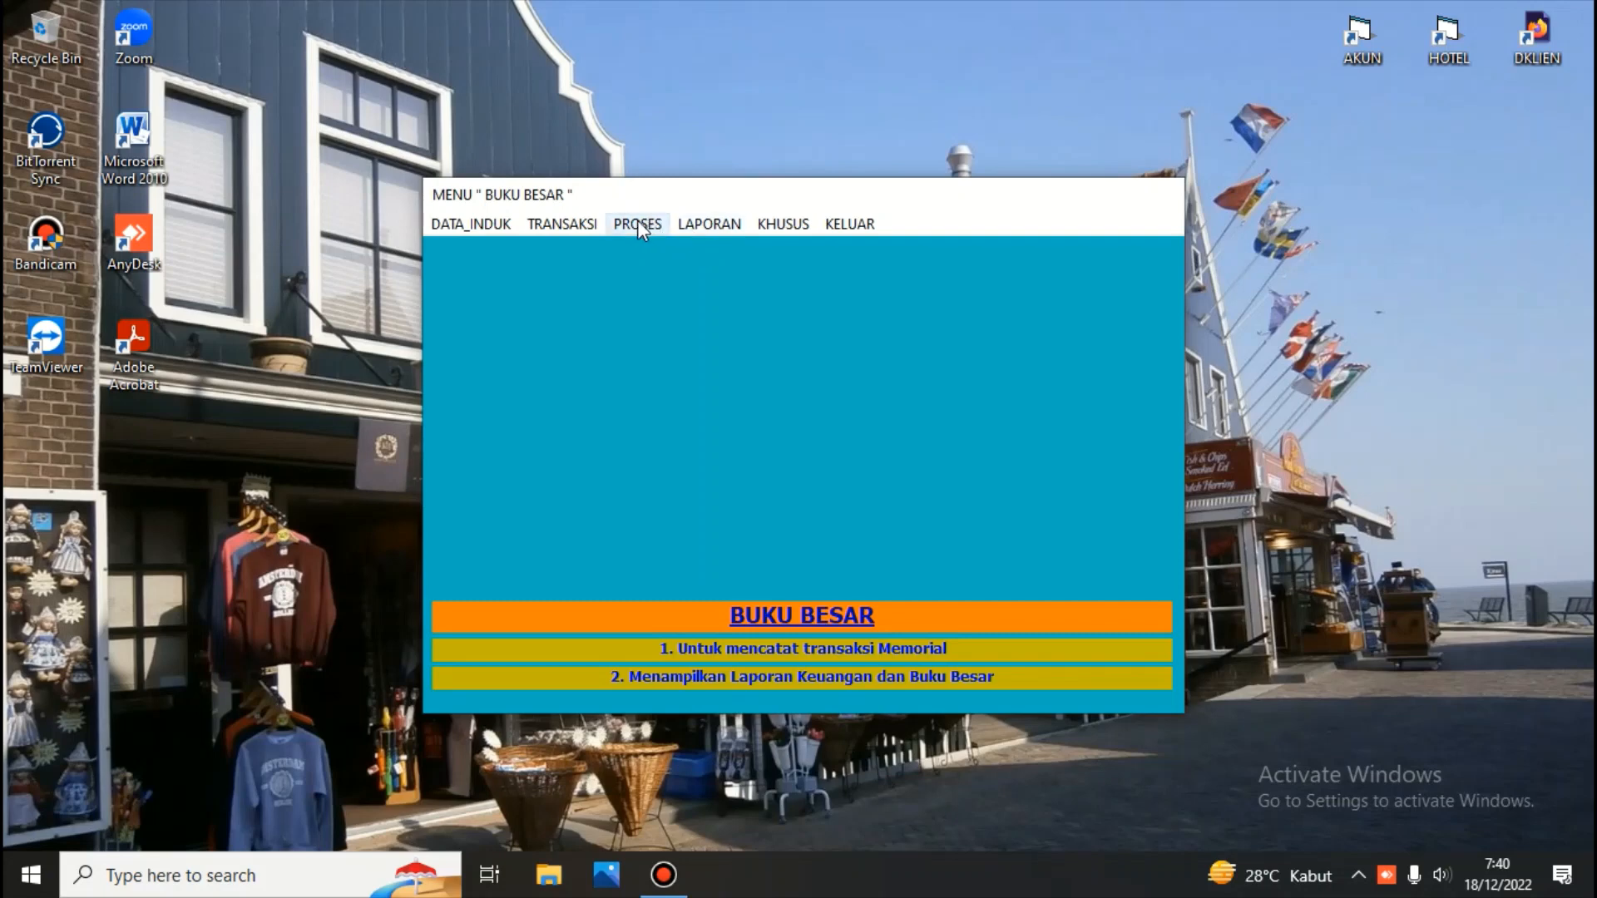
Reopen the Neraca report and print the scontro balance sheet for 2021 month 01, closing the preview
left_click(703, 224)
left_click(734, 250)
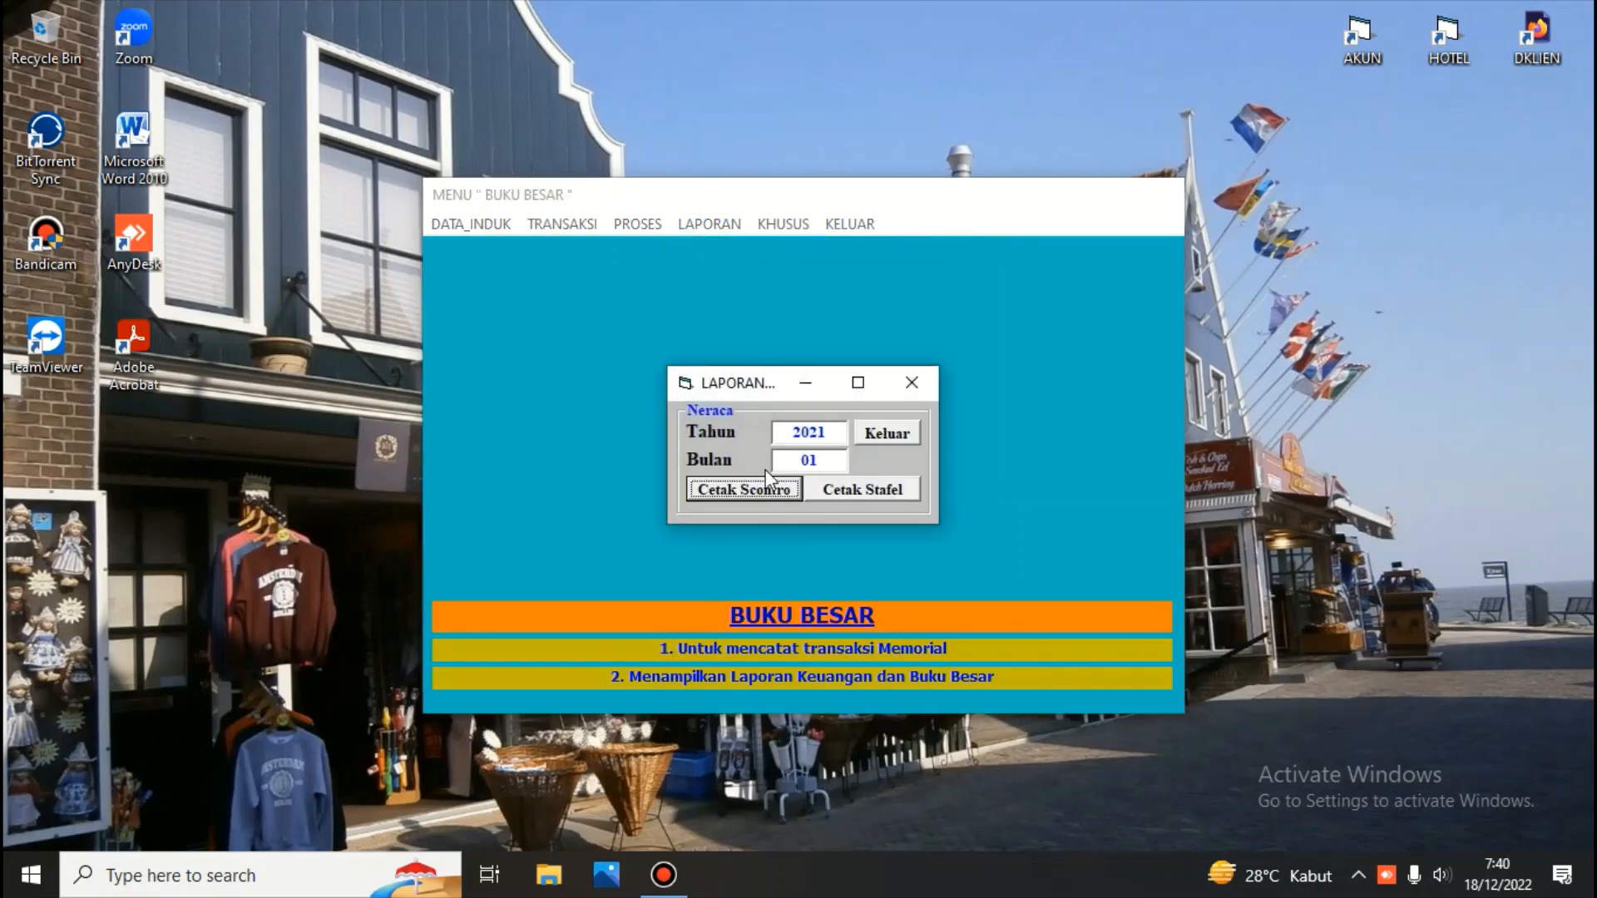
left_click(761, 489)
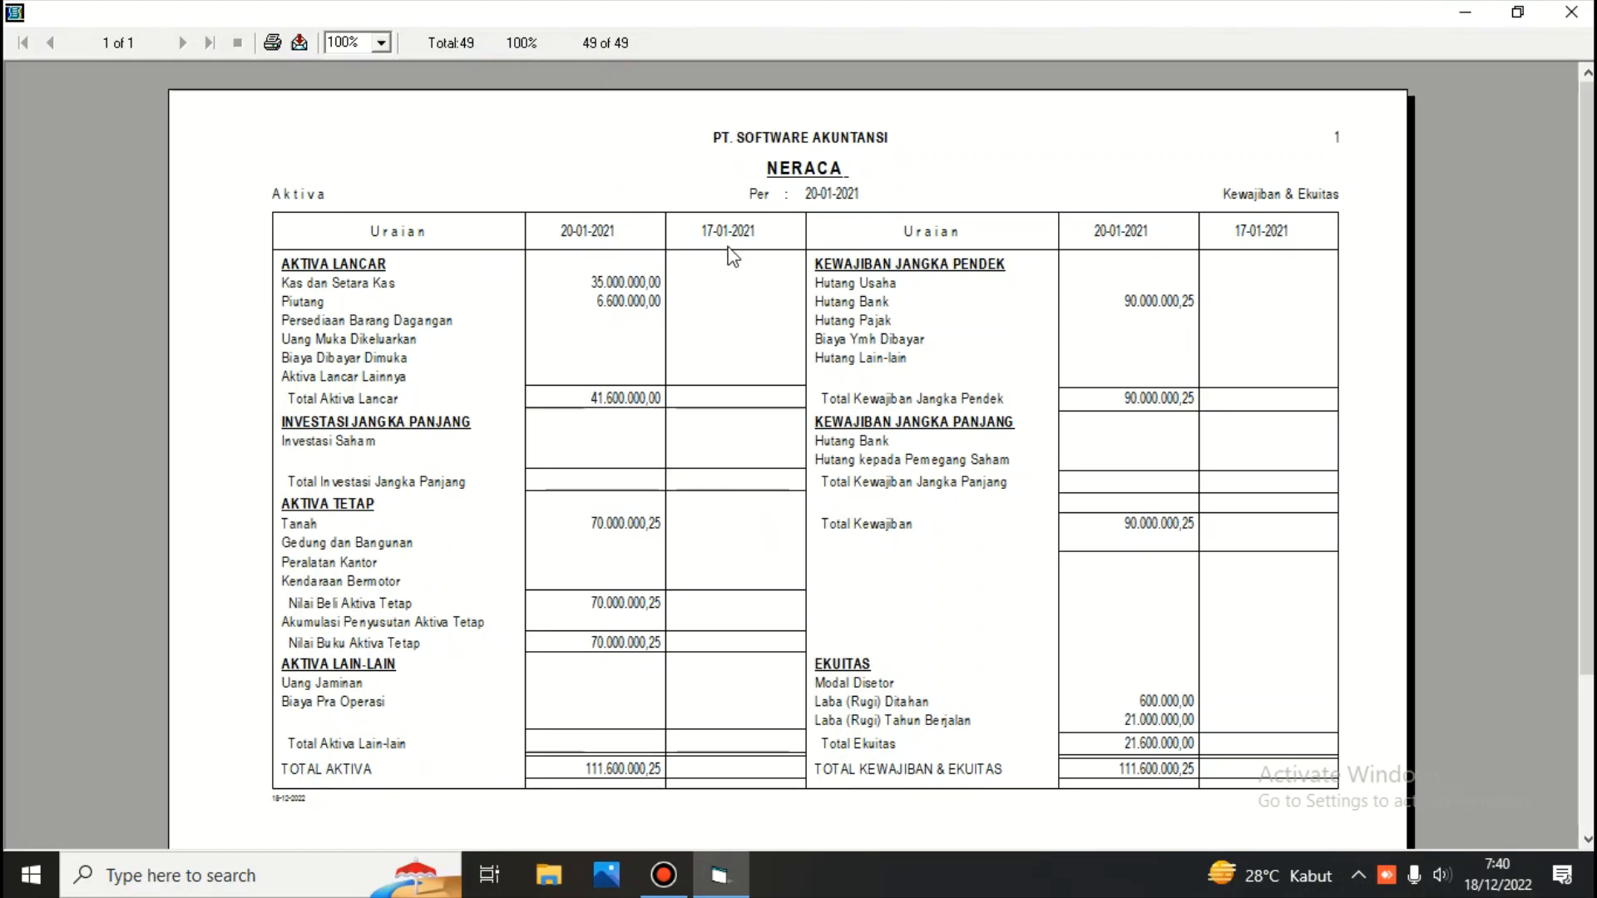
left_click(1571, 13)
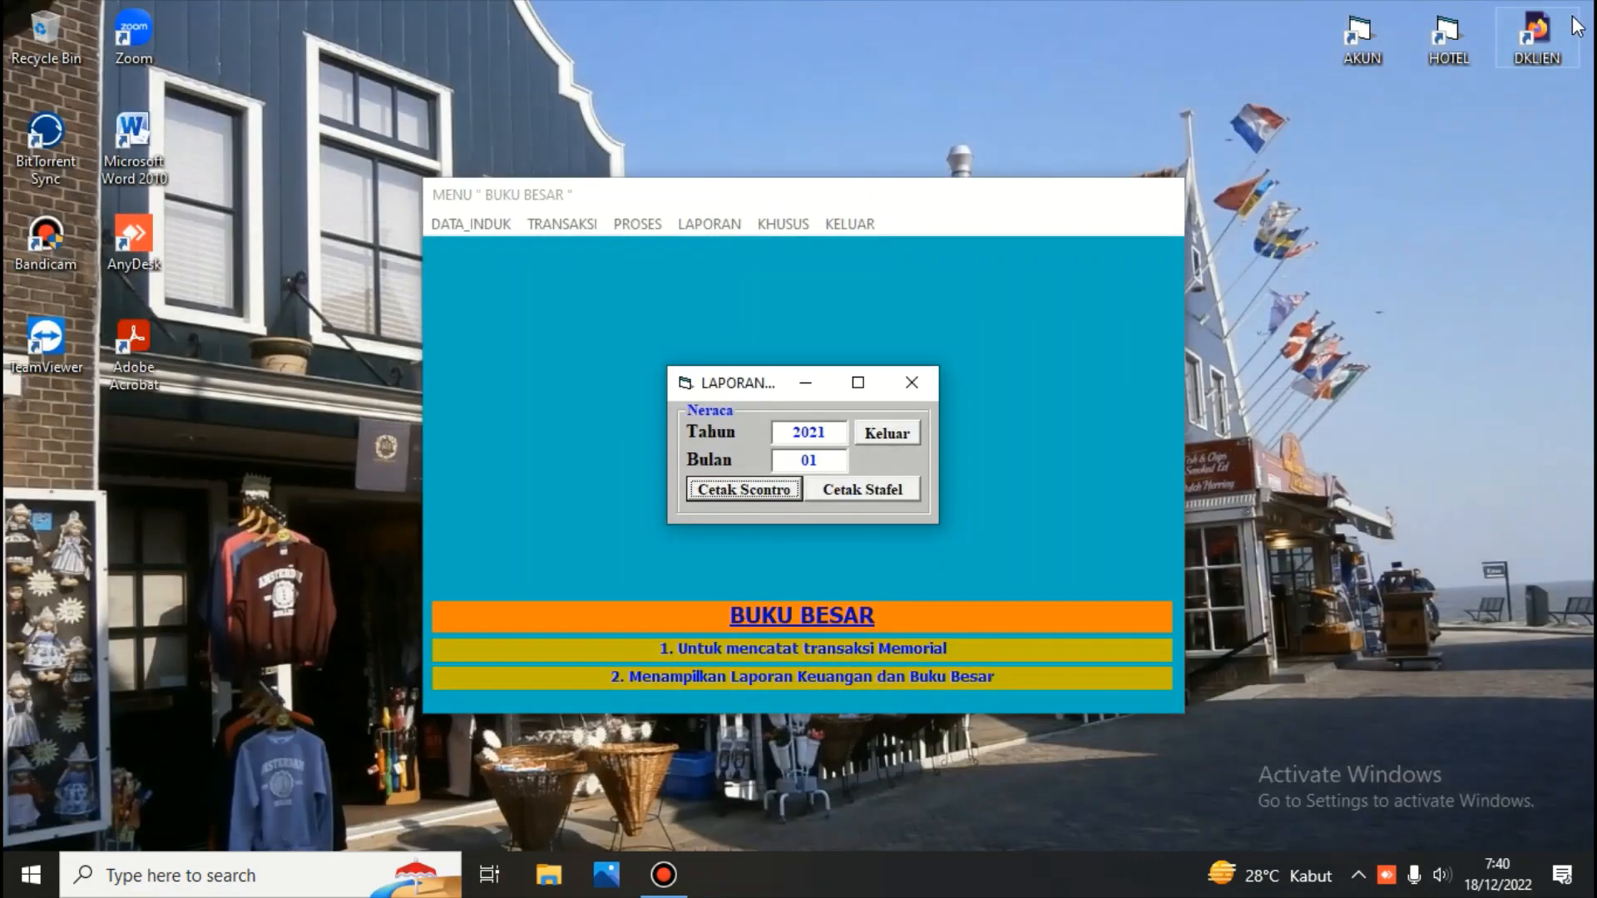
Open memorial transaction recording, list journals for all dates, browse both 18-12-2022 vouchers, and close the window
left_click(876, 437)
left_click(550, 223)
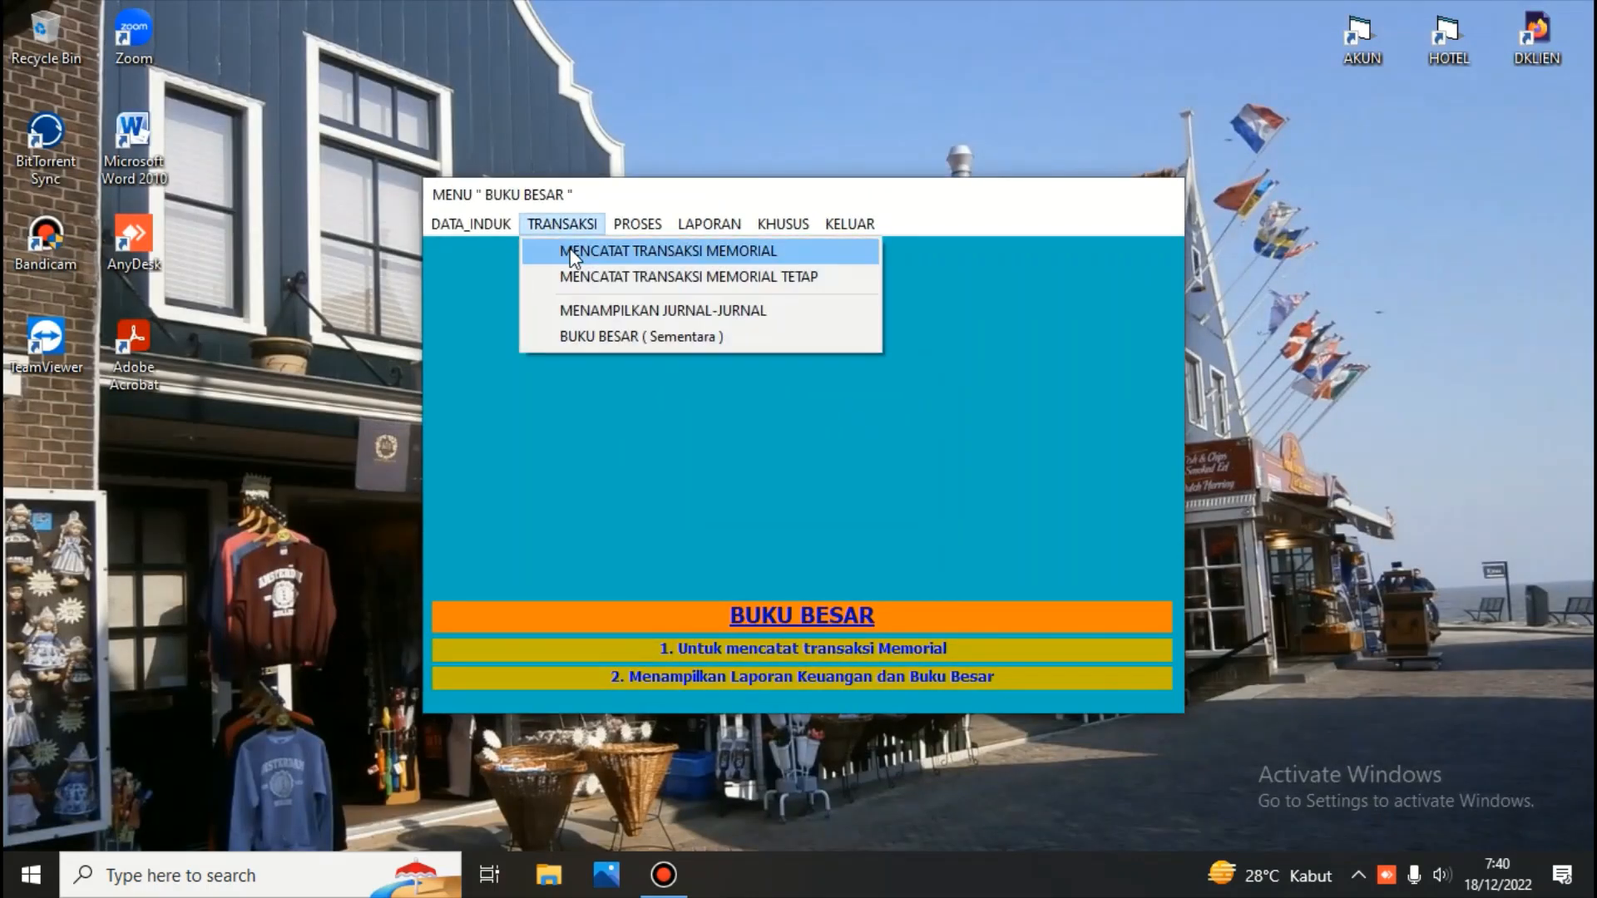
left_click(571, 250)
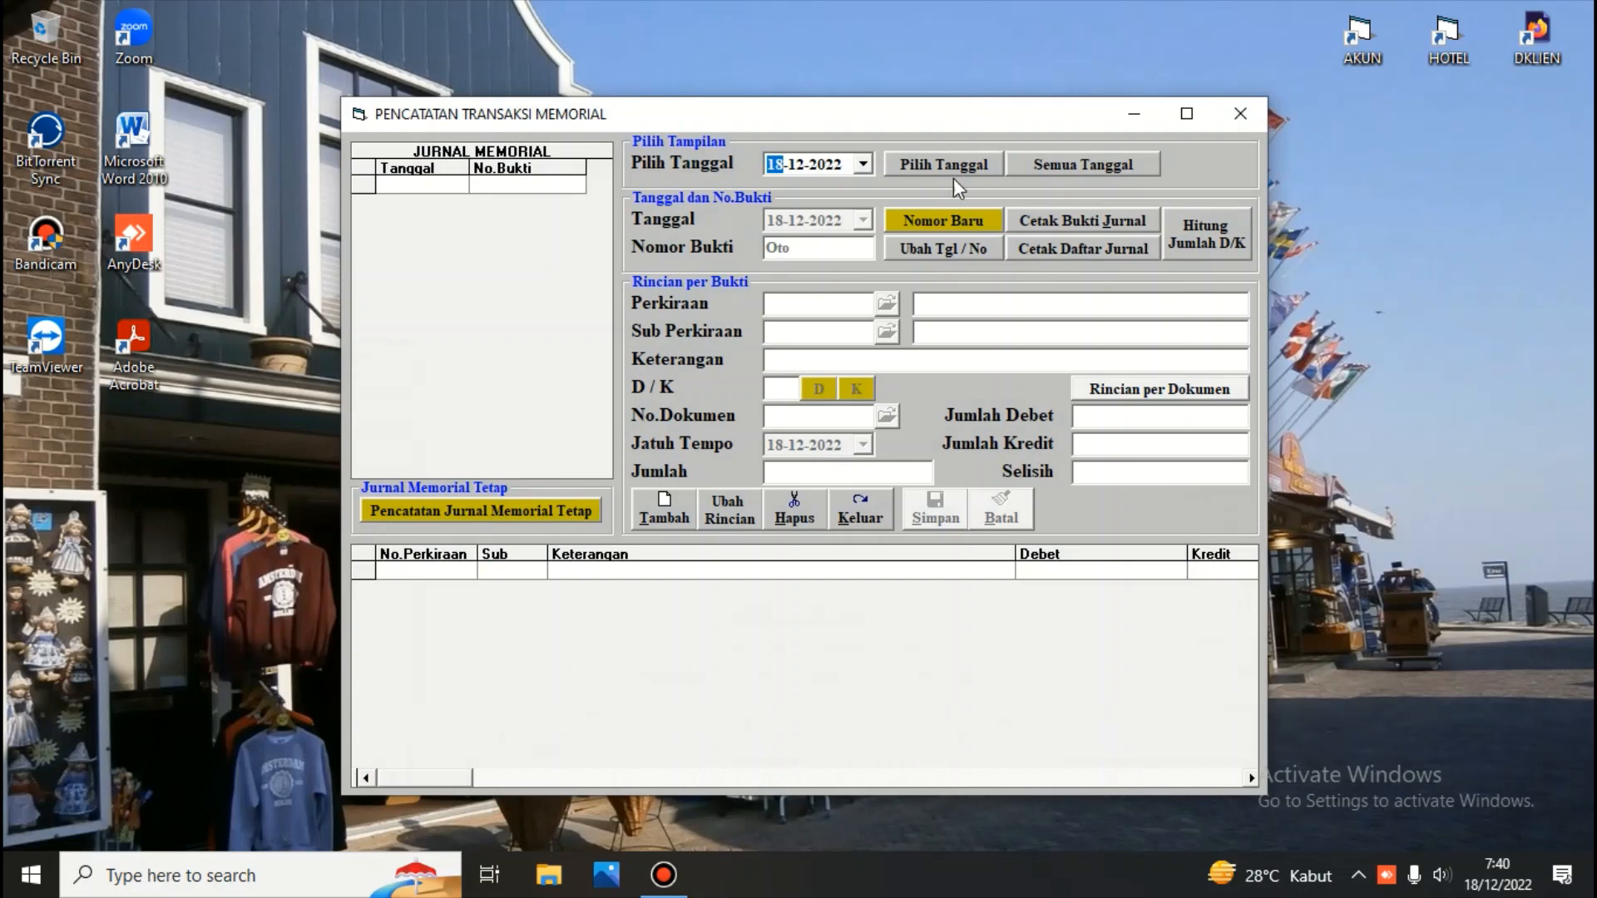
left_click(1036, 165)
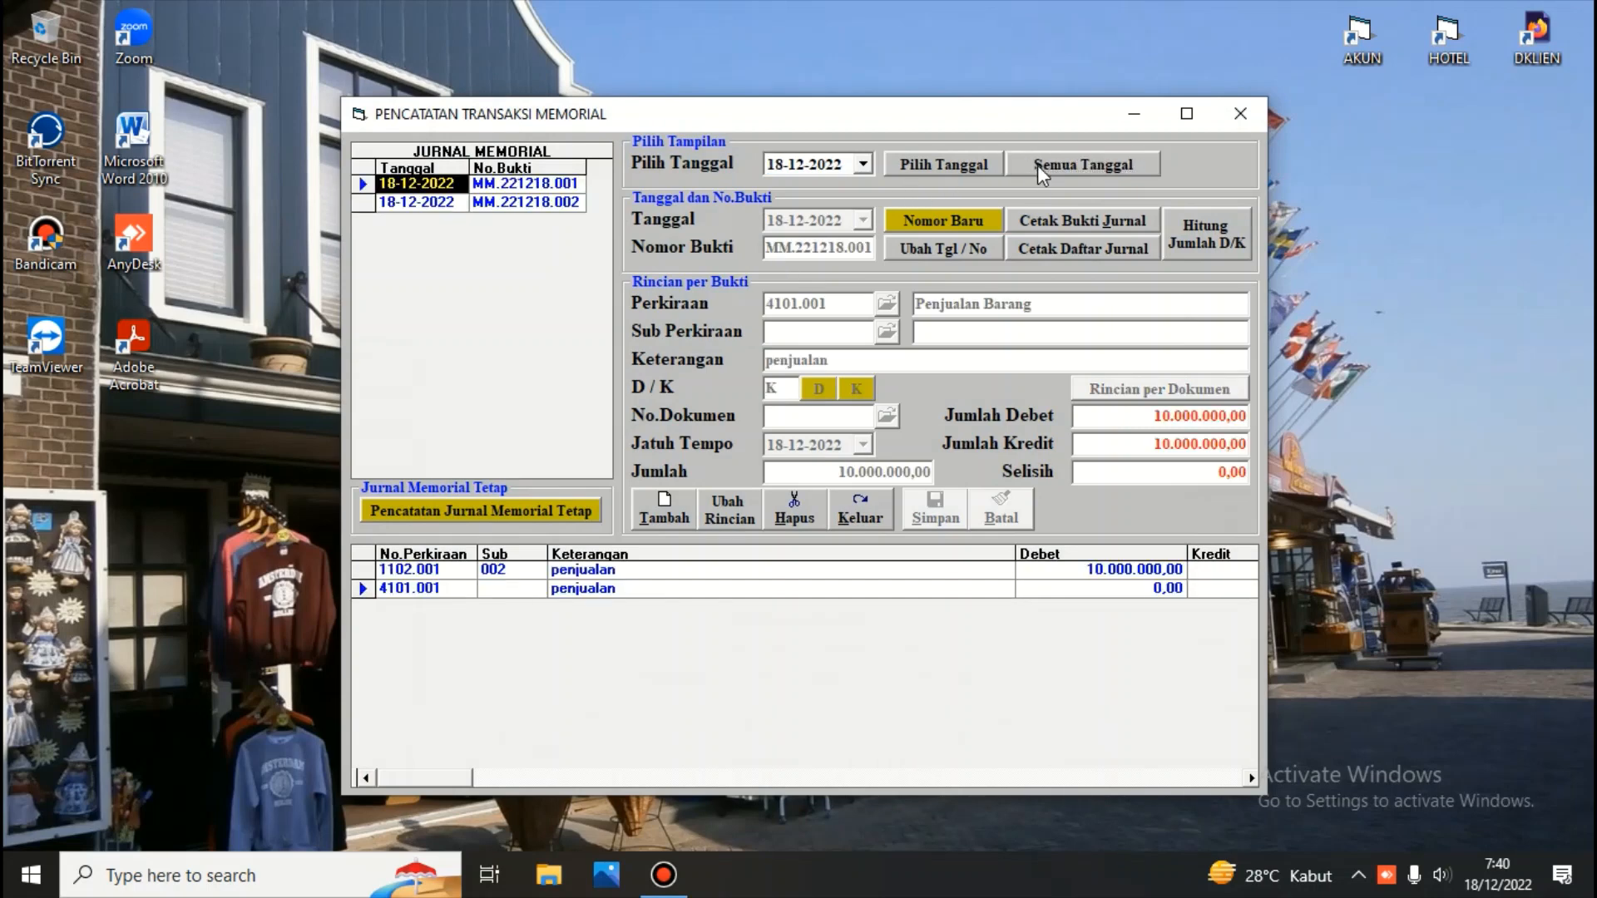
left_click(445, 198)
left_click(445, 185)
left_click(859, 513)
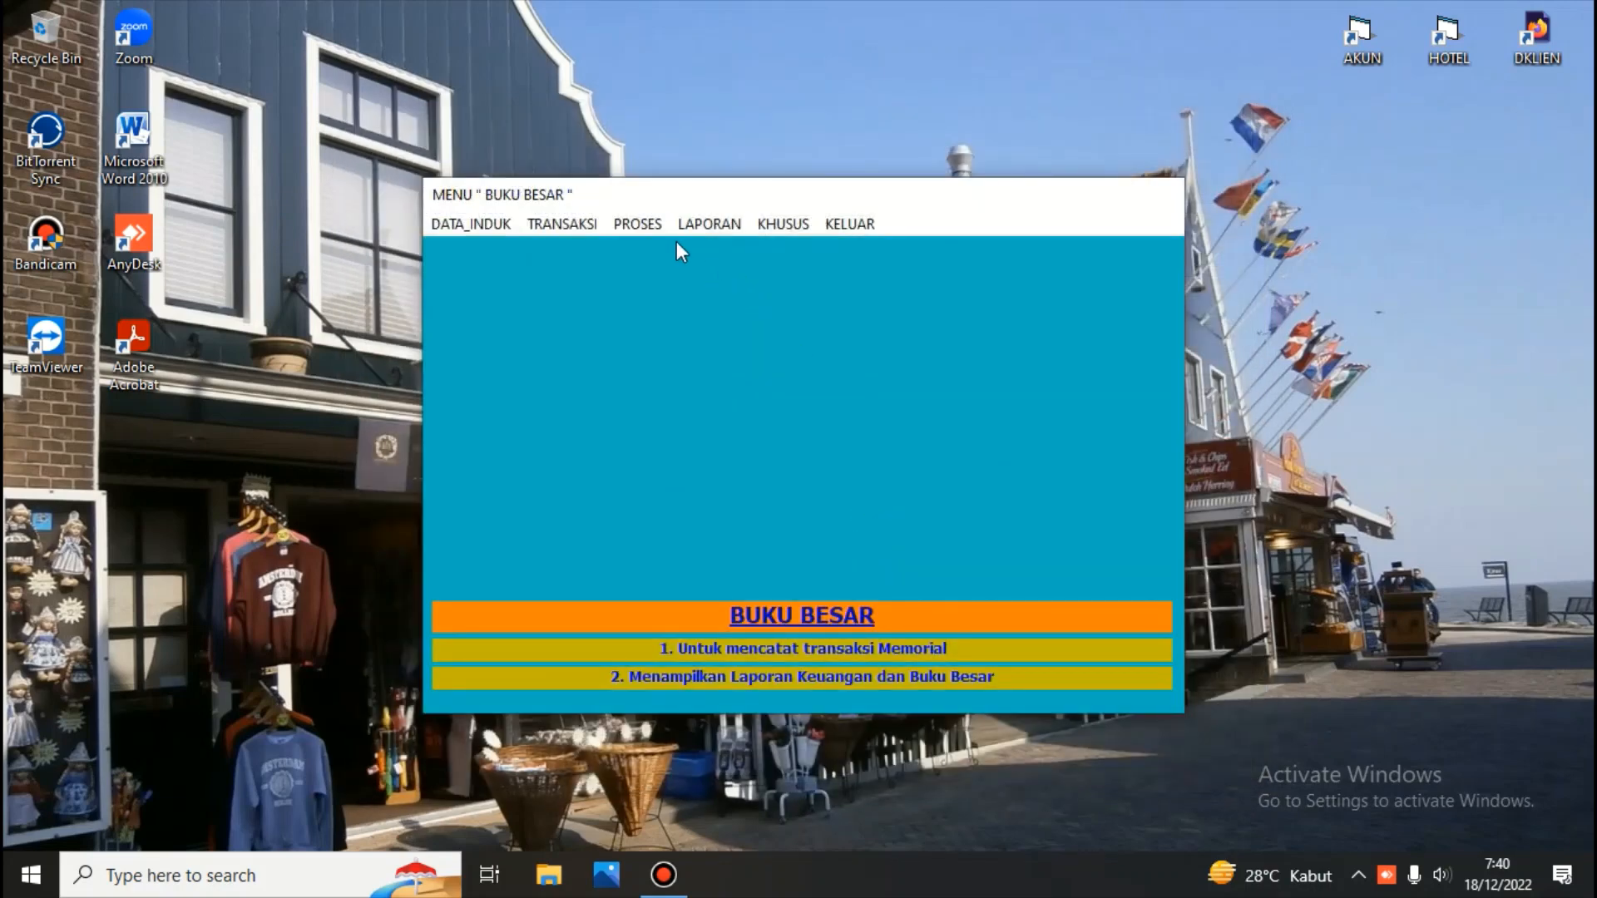
Print the Rugi/Laba report for year 2021 month 01, then close the preview and the dialog
left_click(708, 223)
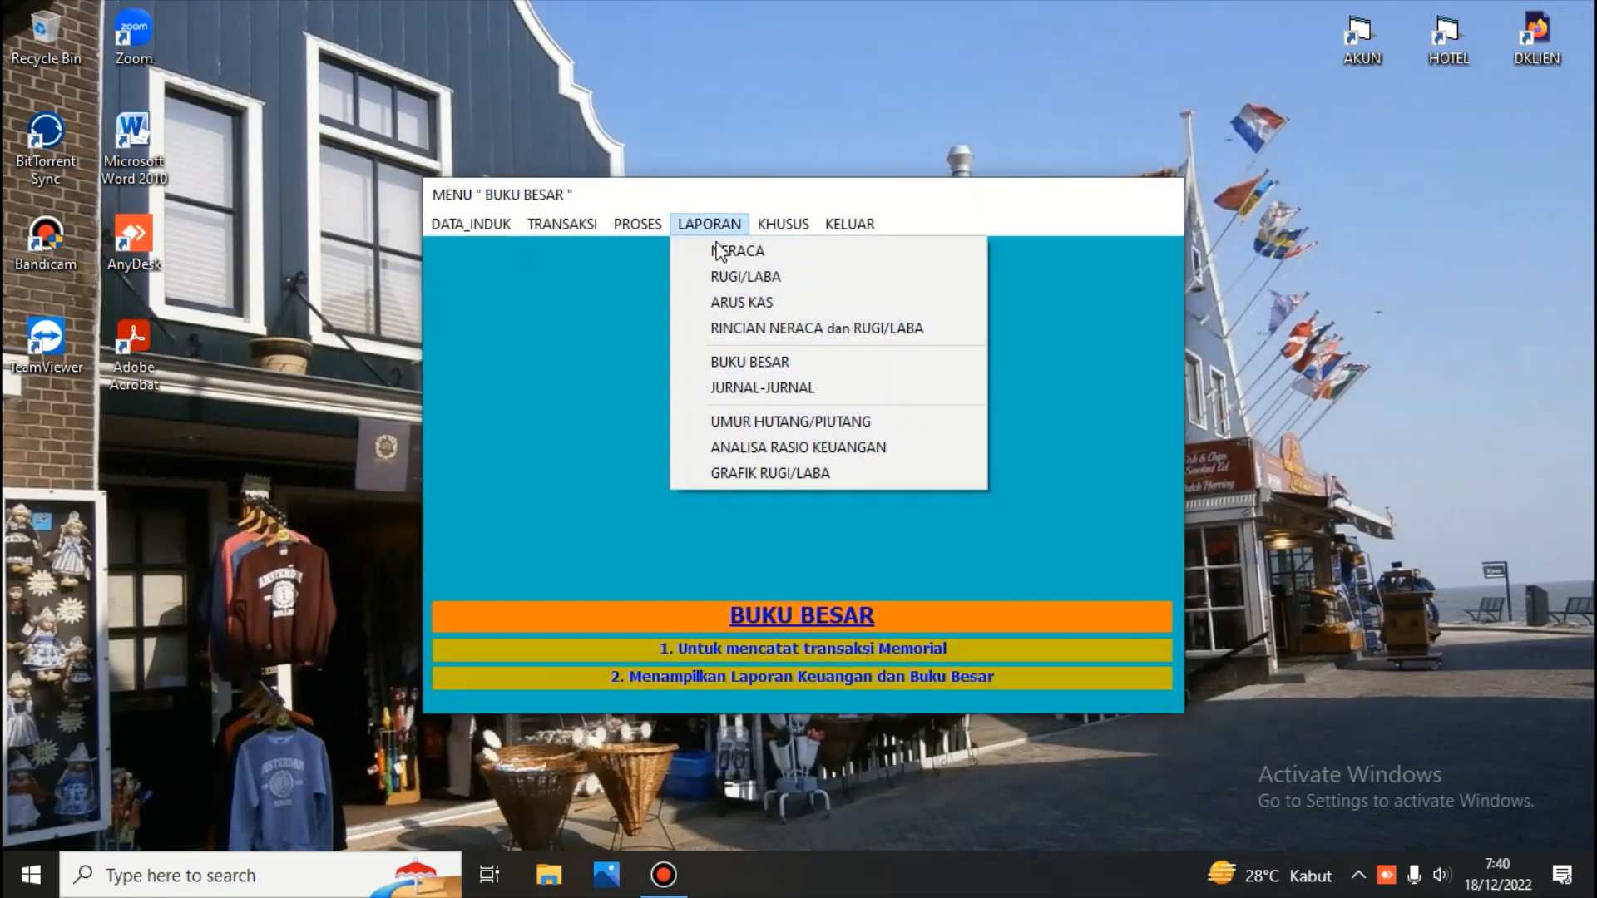
left_click(726, 277)
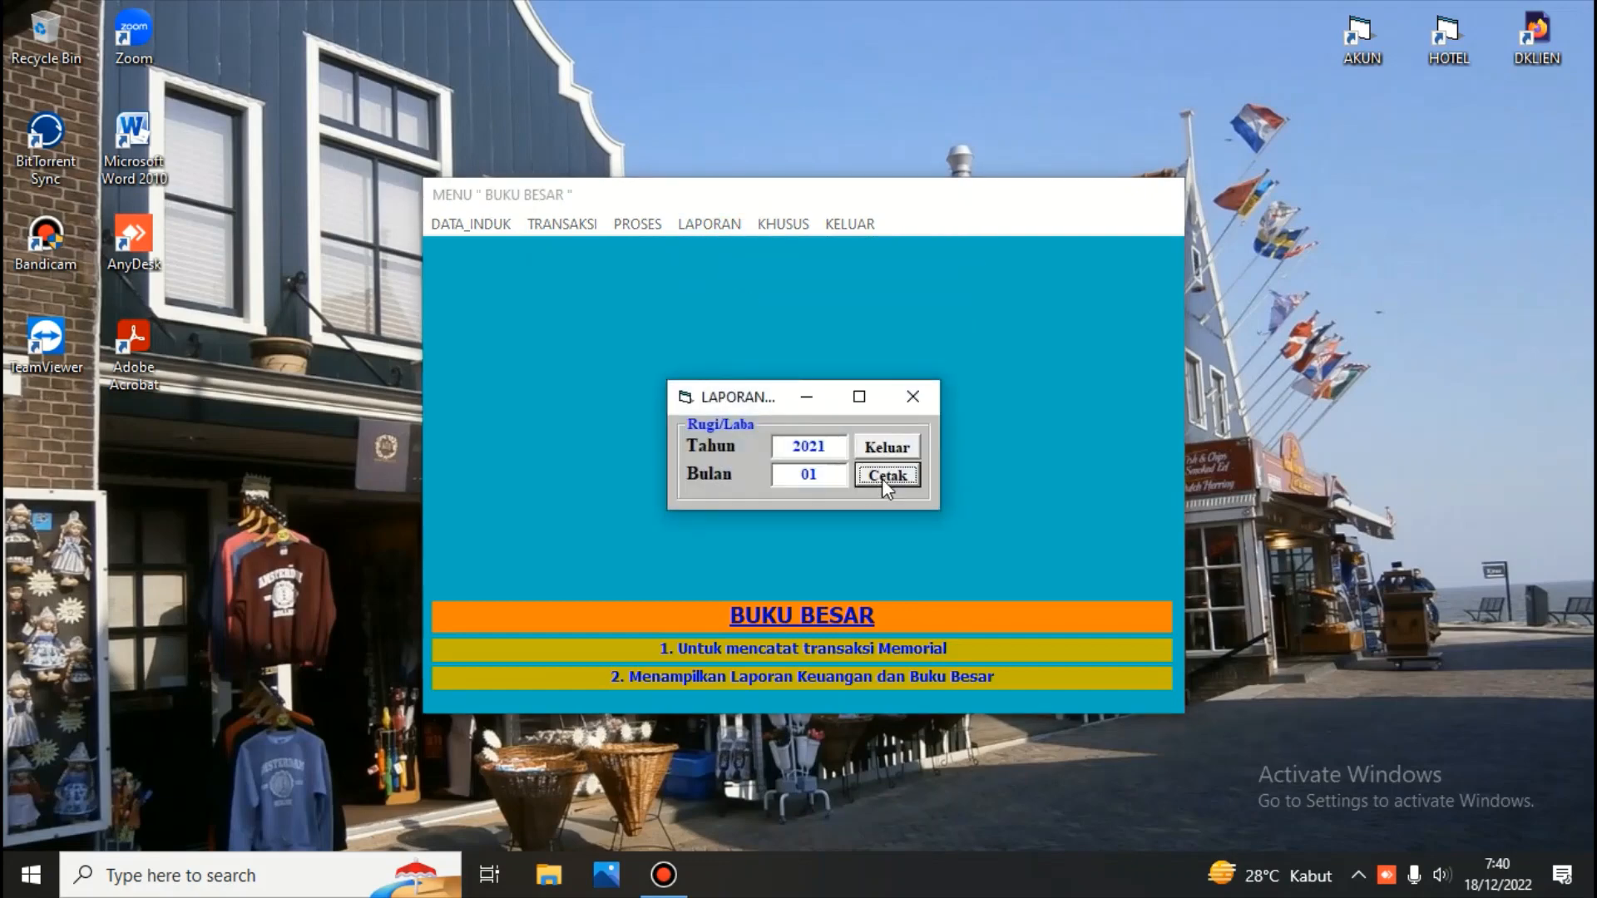
left_click(883, 477)
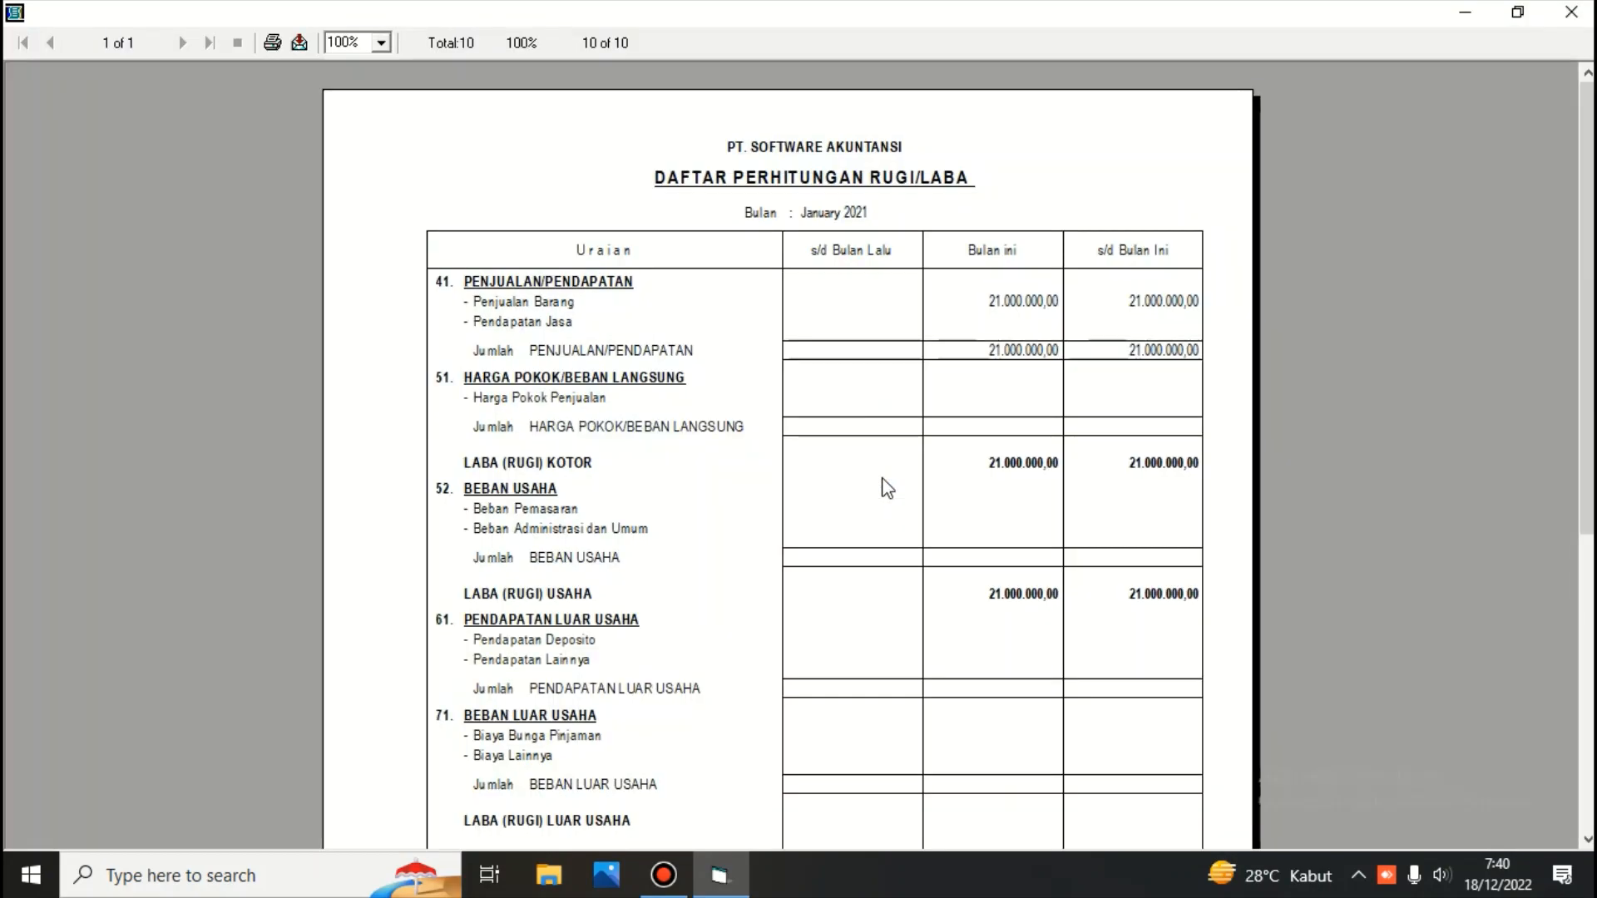
left_click(1572, 13)
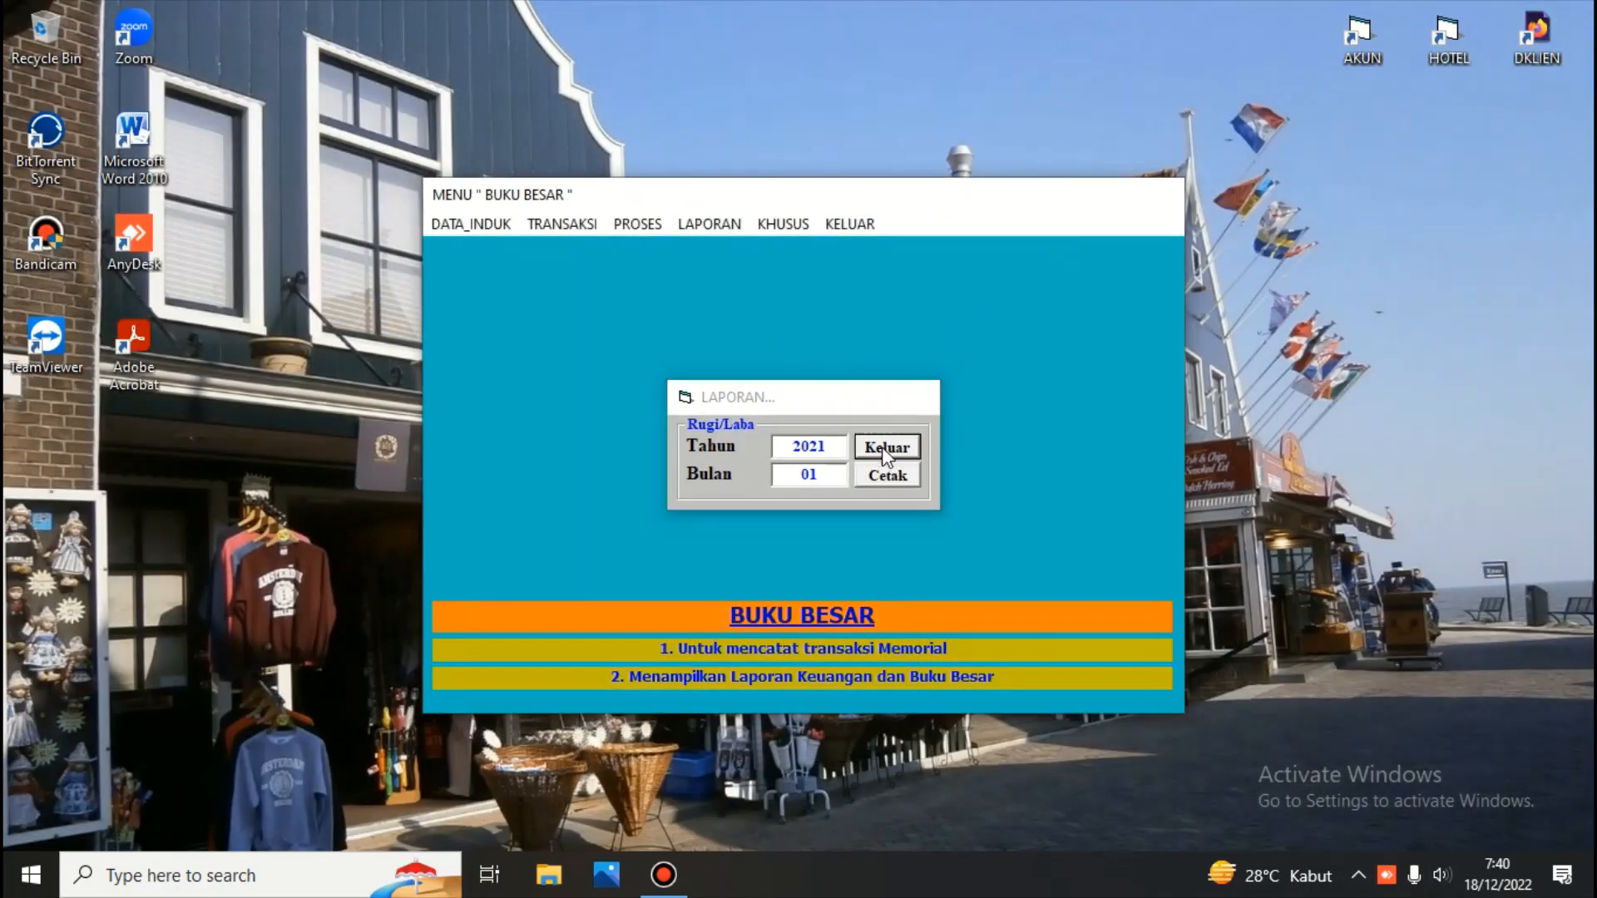
left_click(887, 453)
Print the Arus Kas cash flow report for 2021 month 01, then close the preview and the dialog
left_click(703, 222)
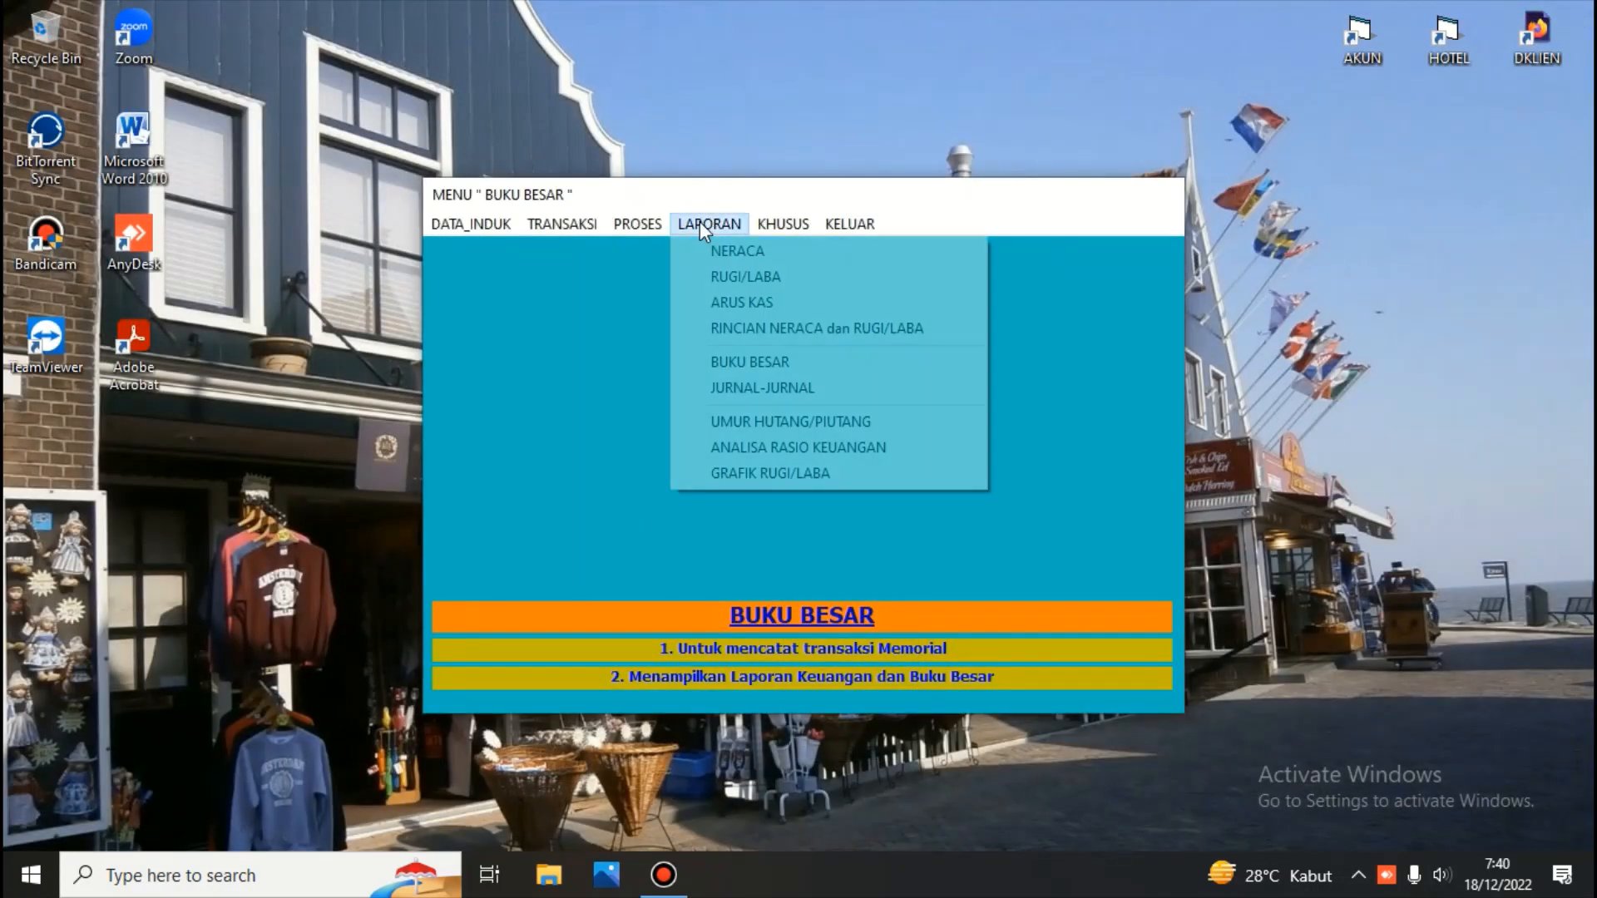
left_click(732, 301)
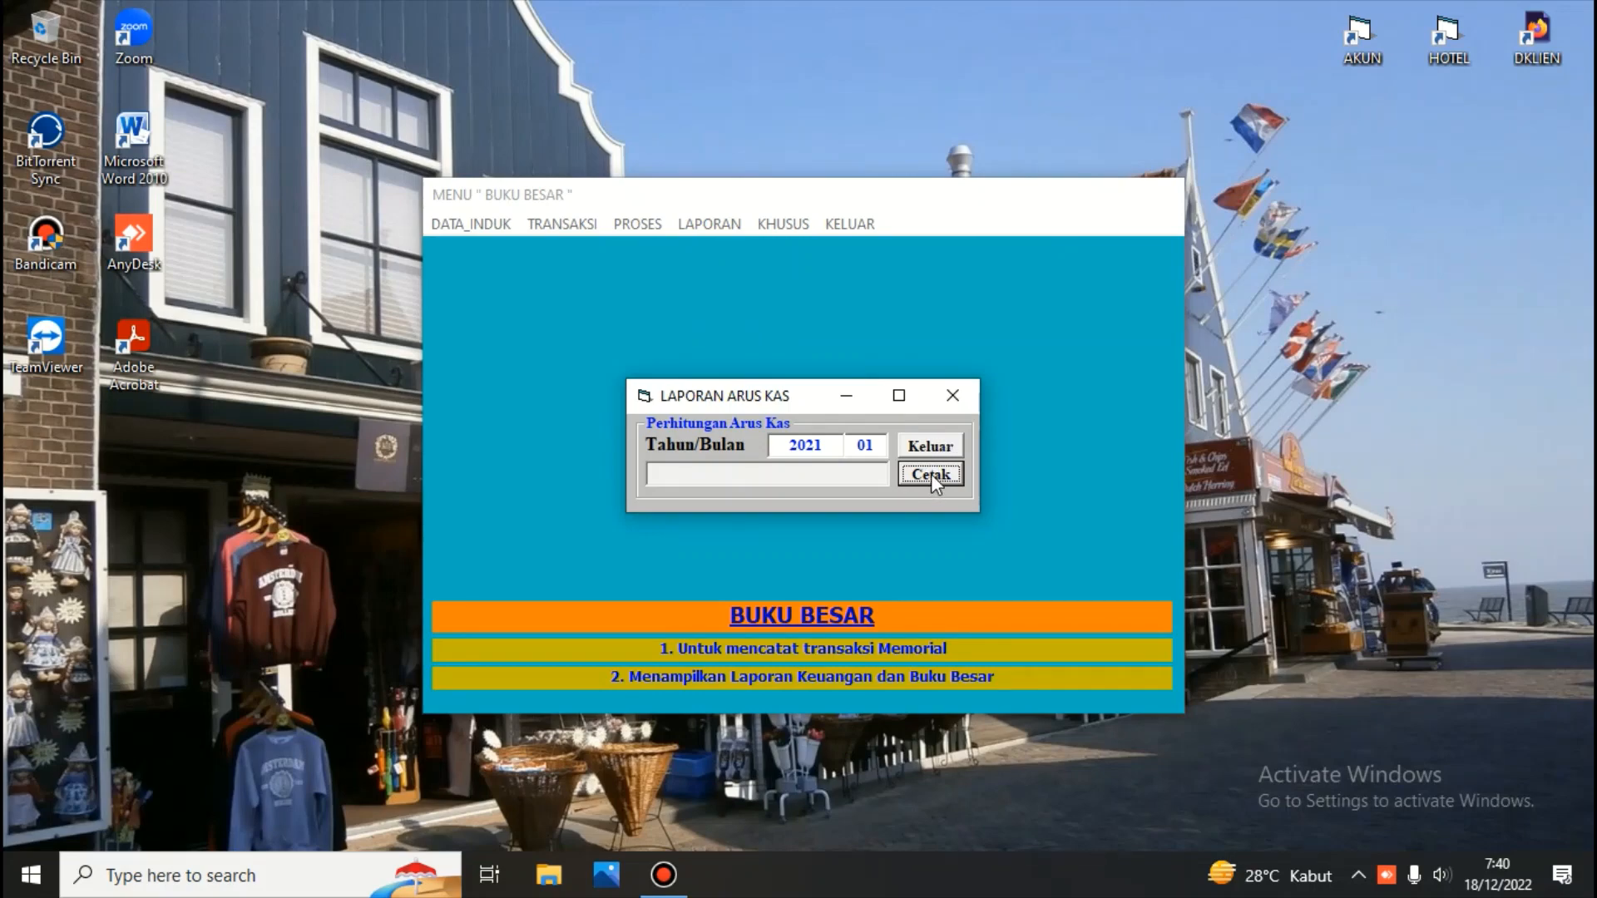
left_click(931, 472)
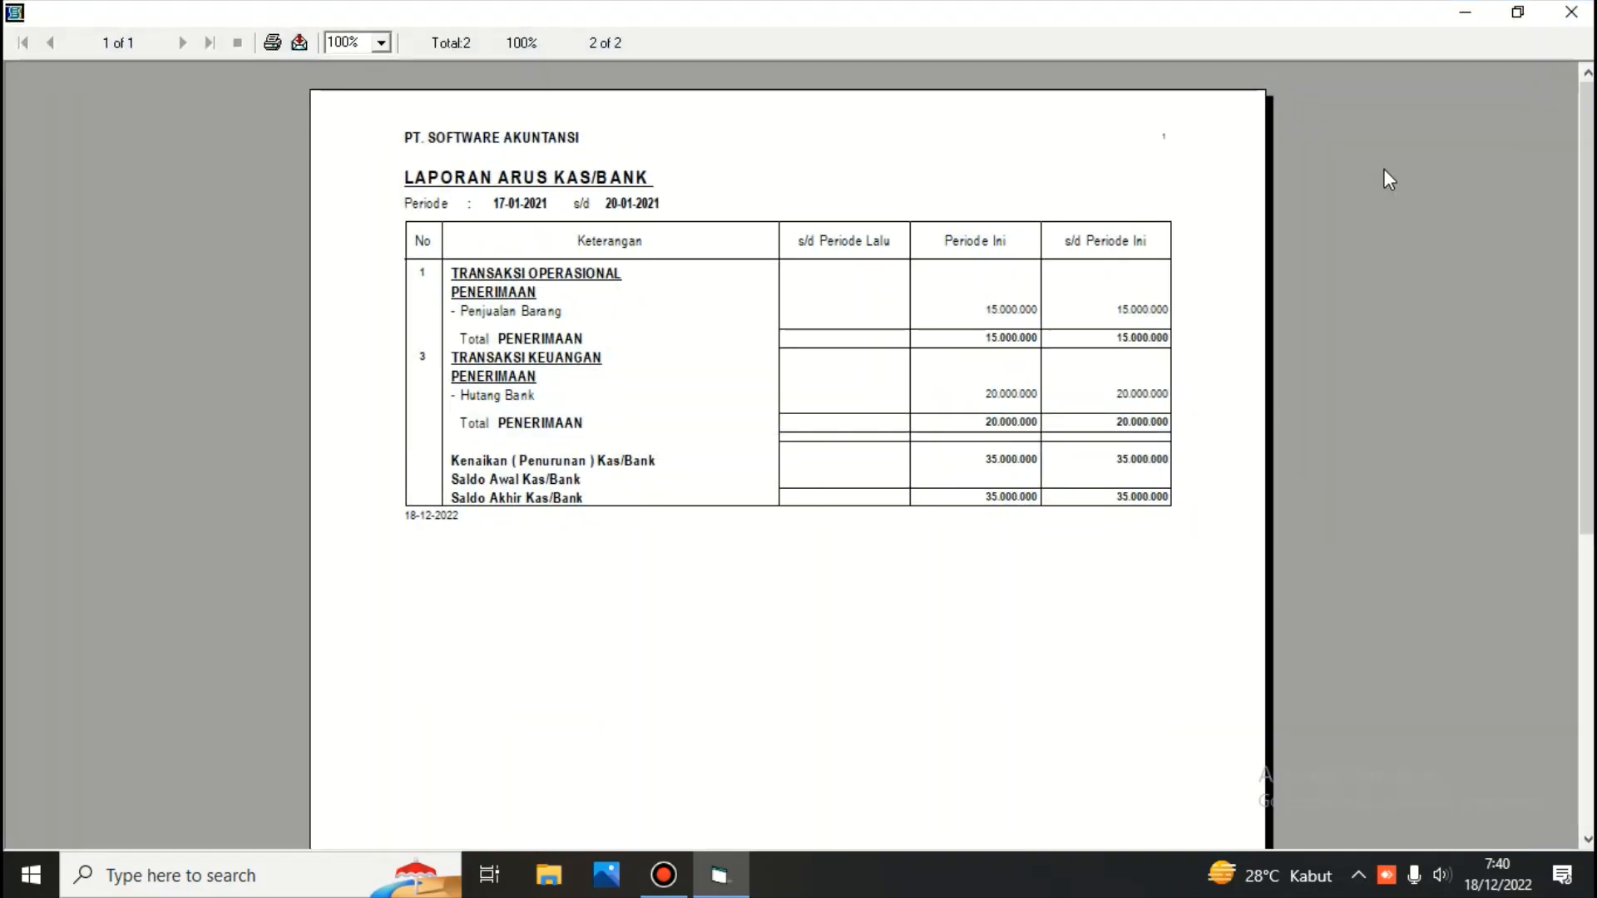
left_click(1571, 11)
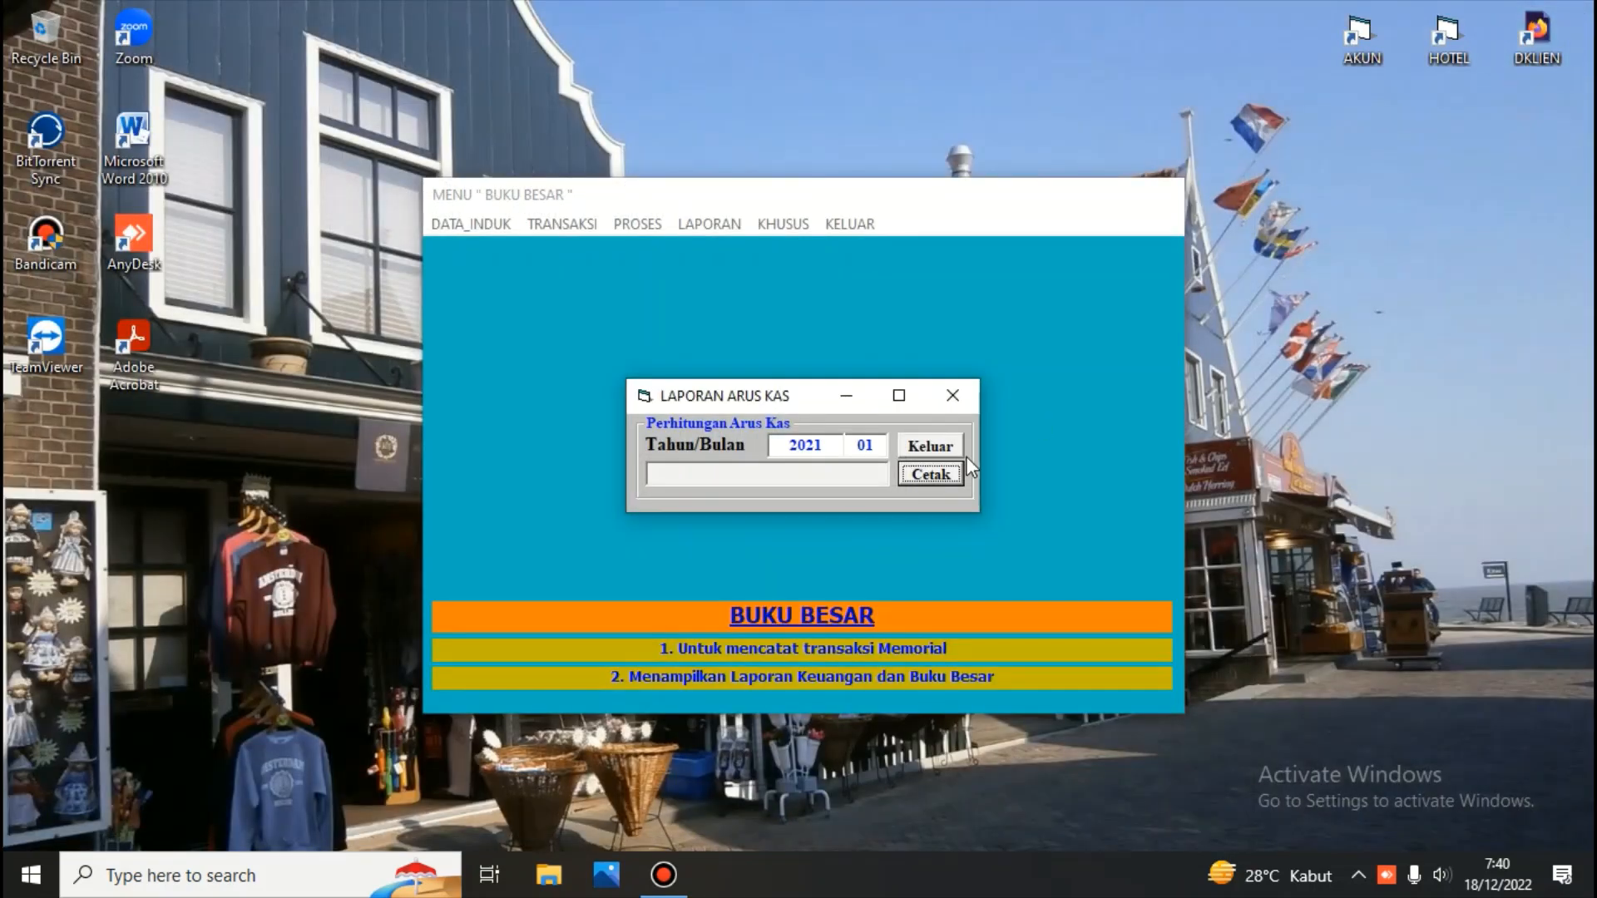
left_click(930, 446)
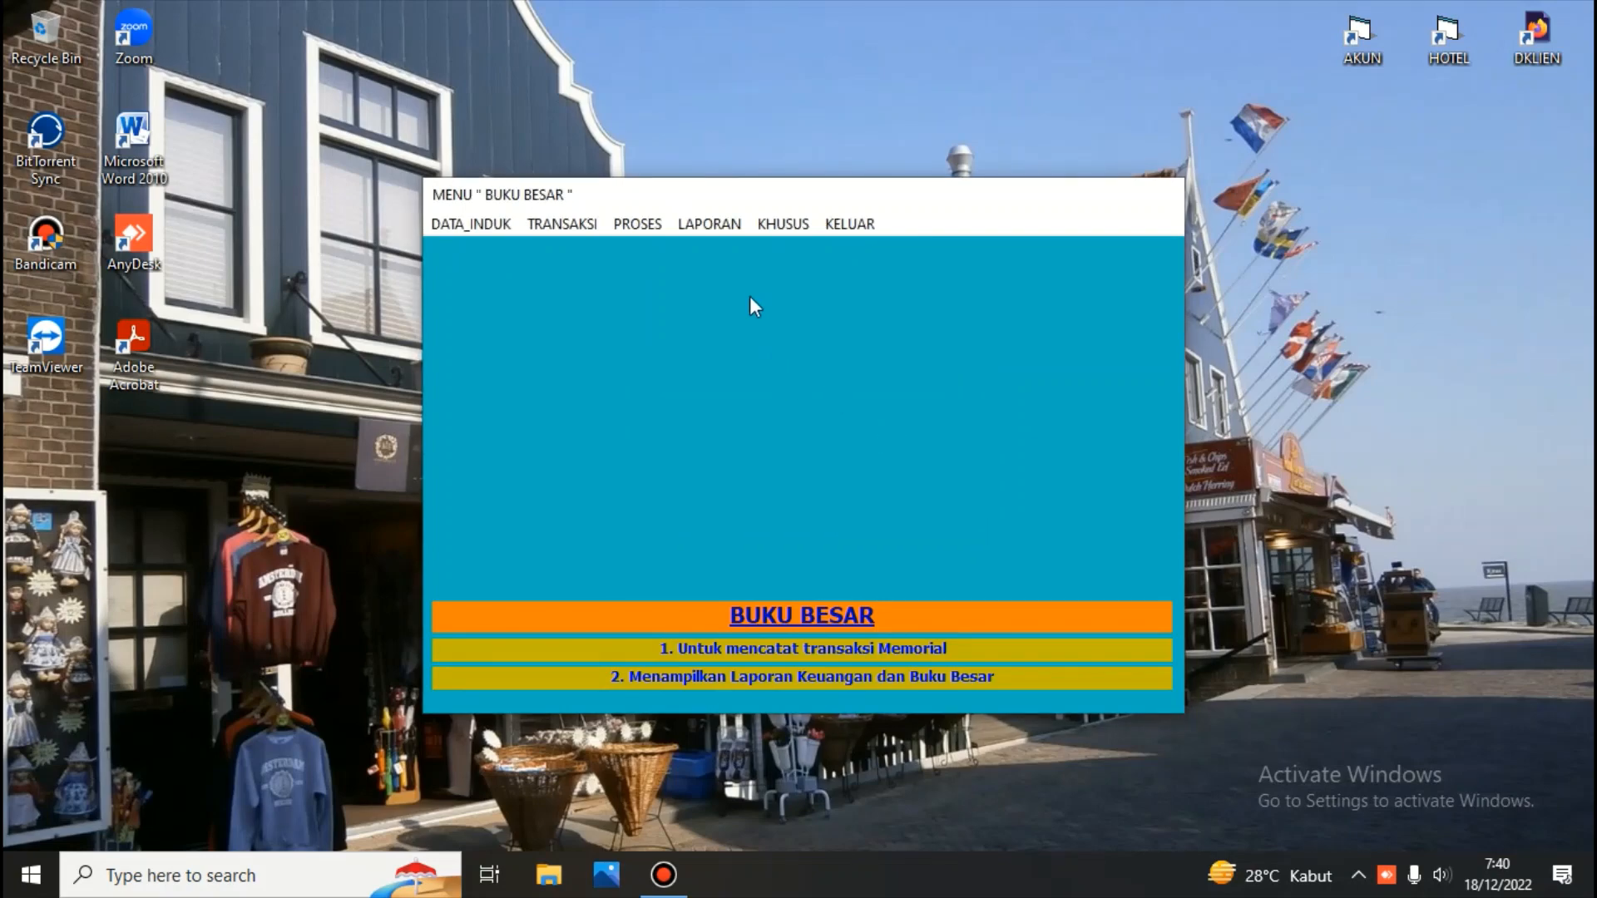
Print the Mutasi Perkiraan Neraca dan Rugi/Laba detail report including zero values, browse to its last page, and close the preview
left_click(716, 224)
left_click(737, 322)
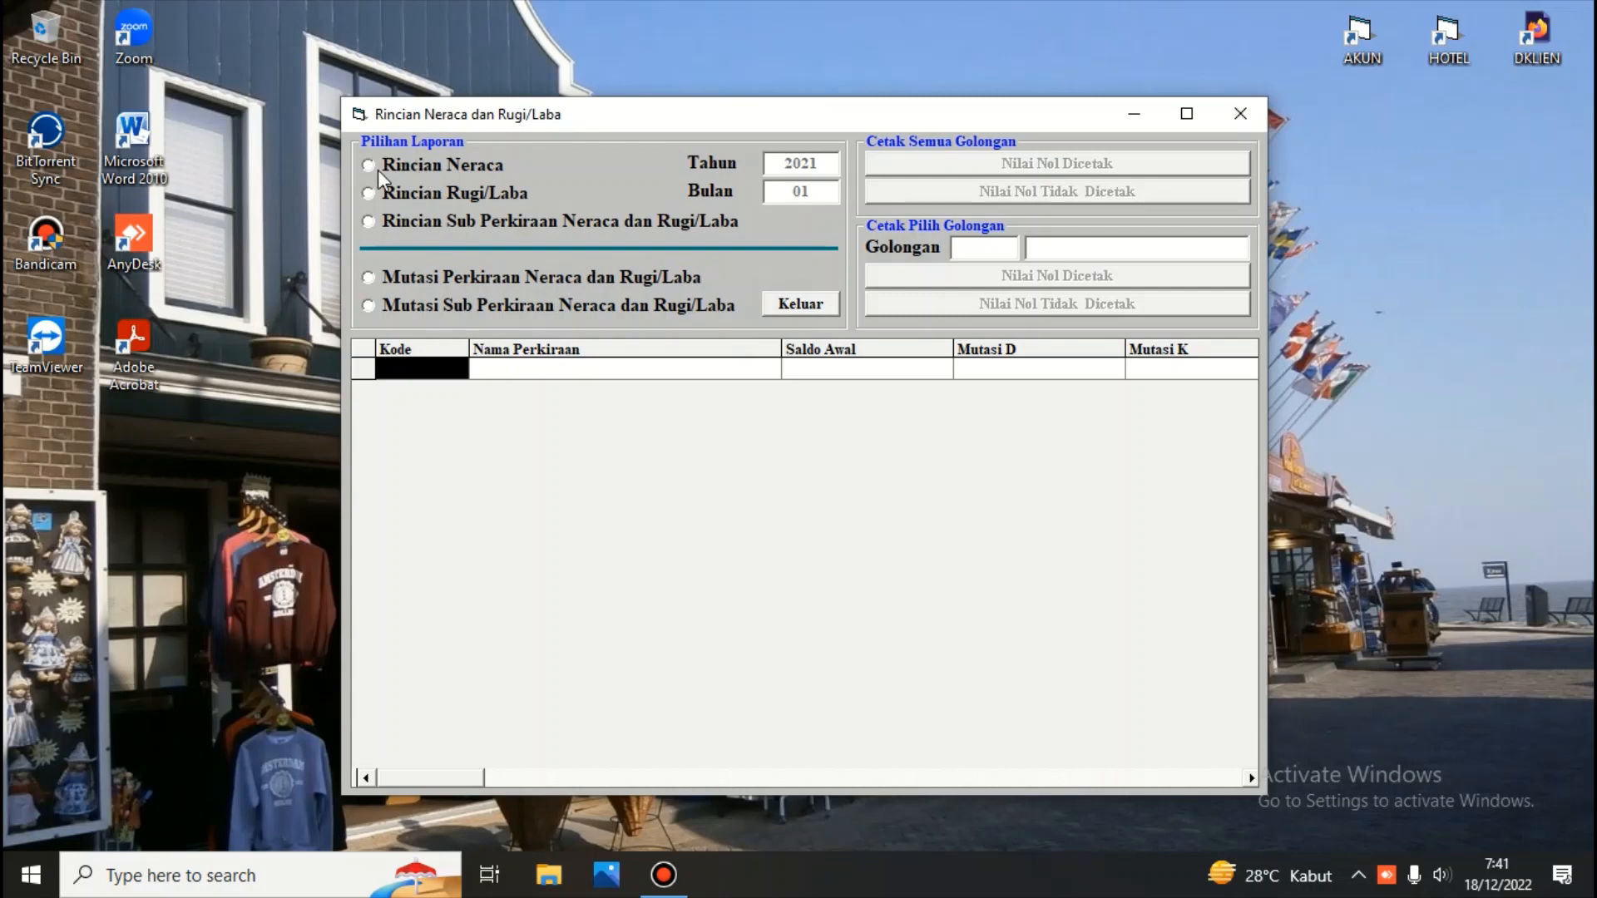
left_click(371, 277)
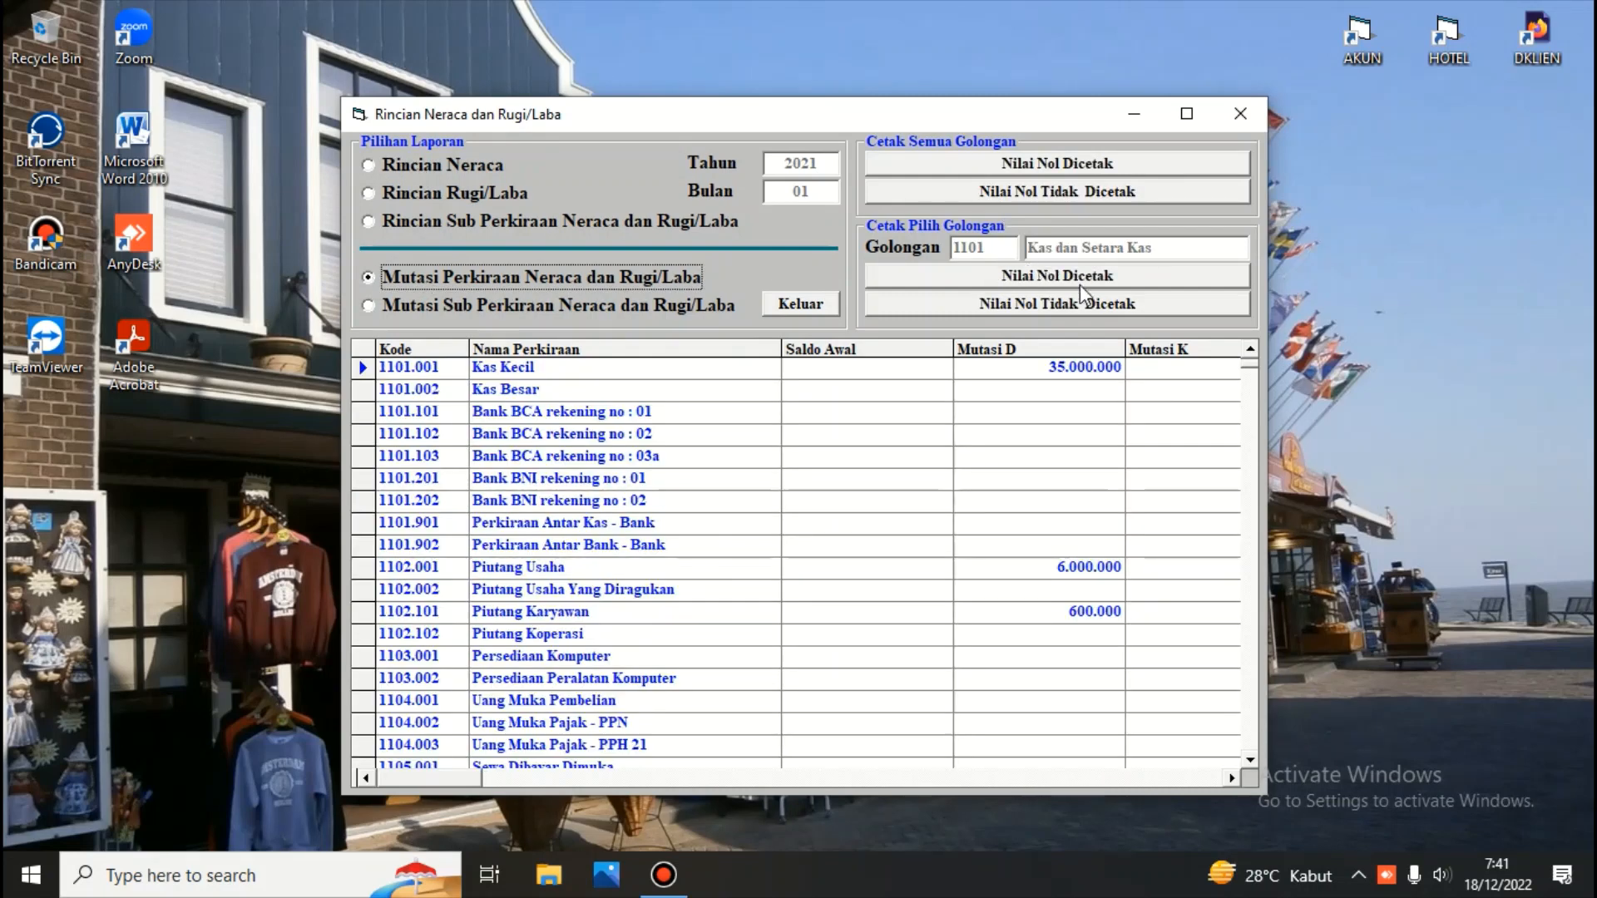
left_click(1051, 167)
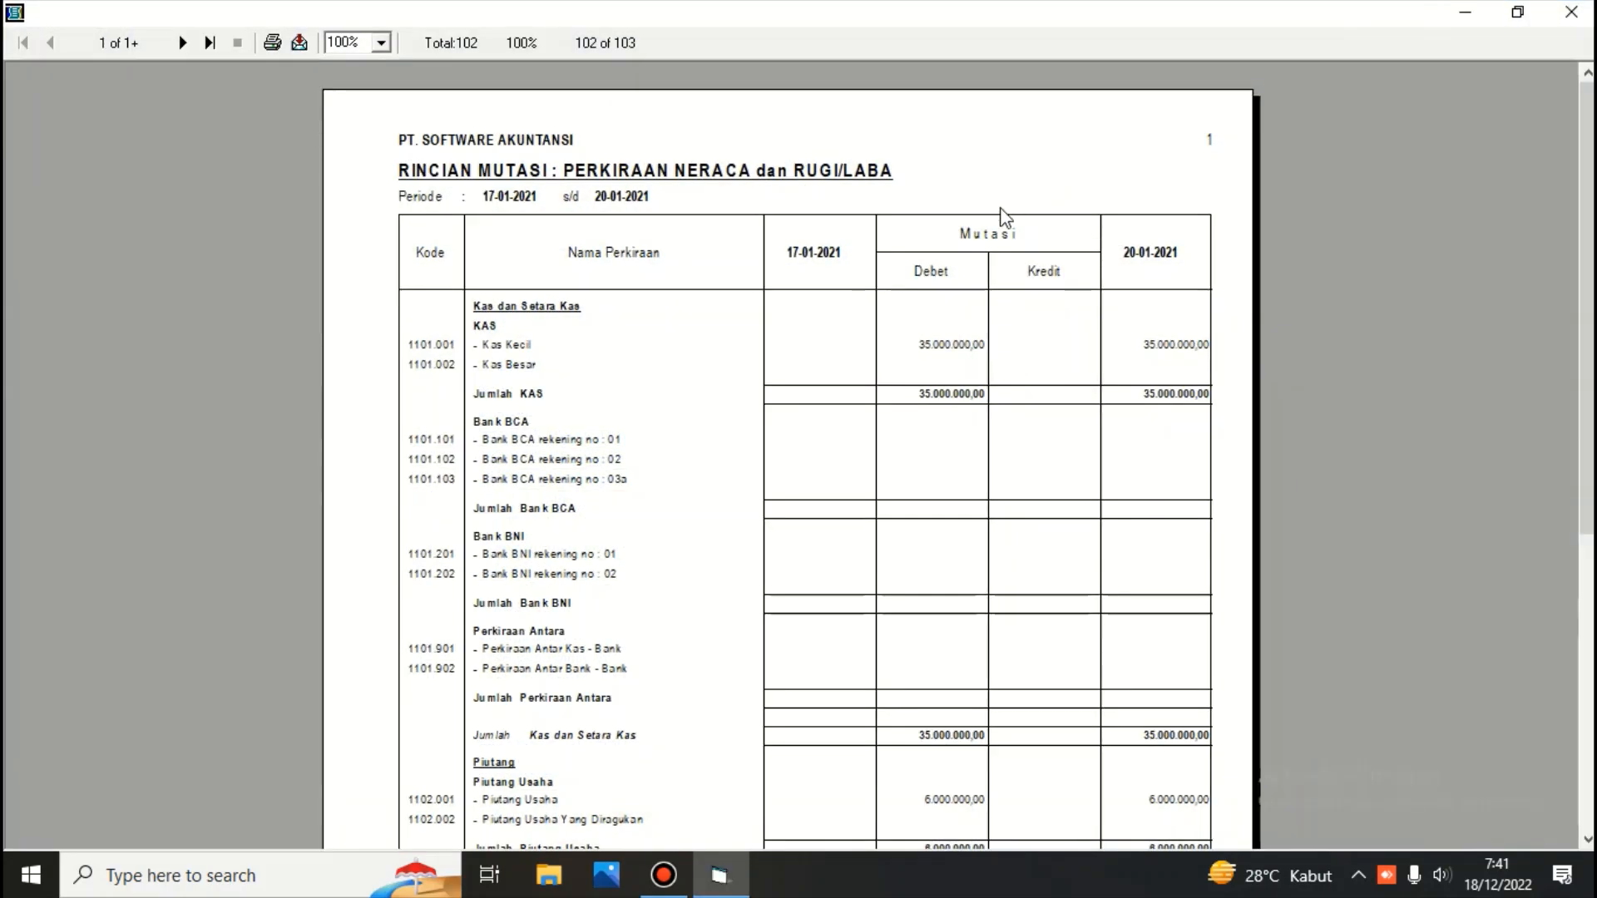
scroll(1058, 474, "down", 2)
scroll(1059, 474, "down", 3)
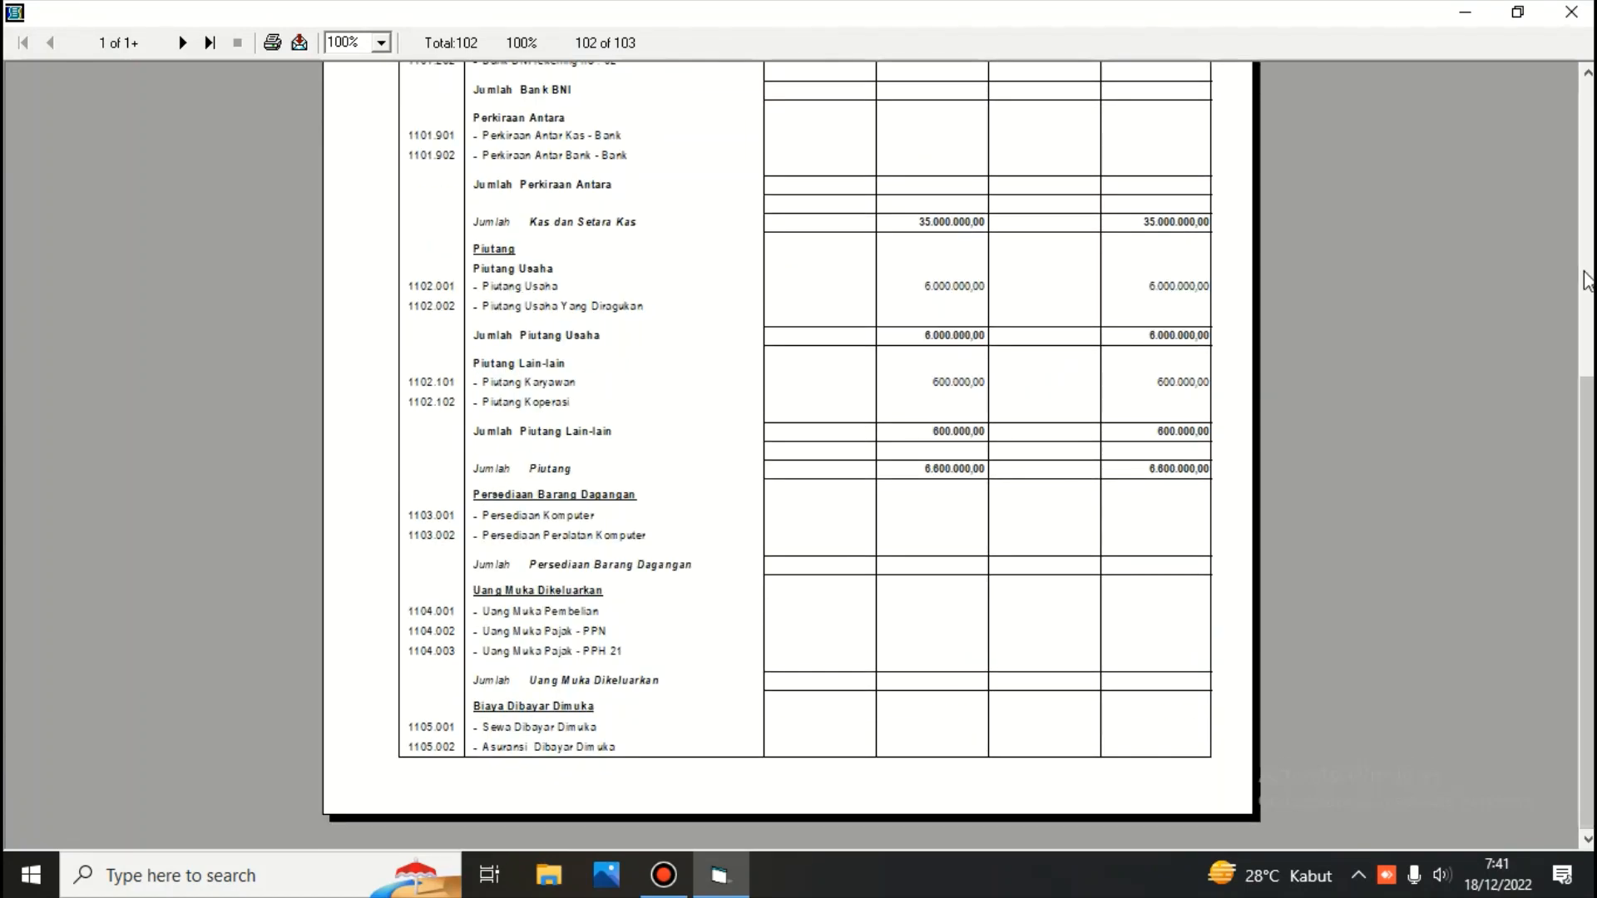
left_click_drag(1586, 444, 1569, 146)
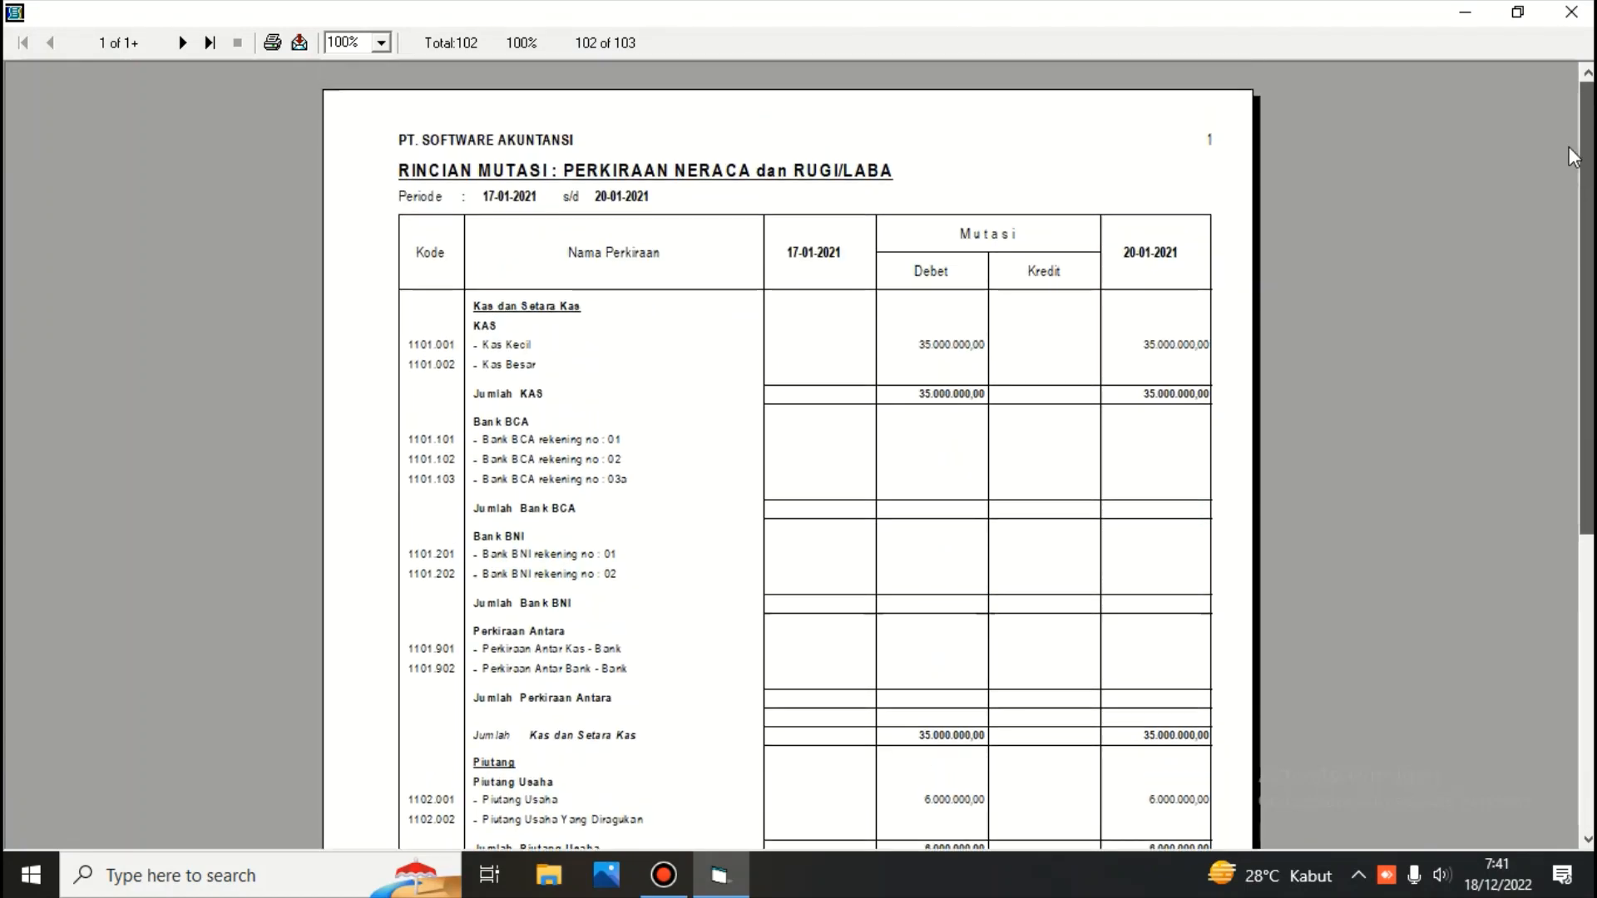
left_click(208, 43)
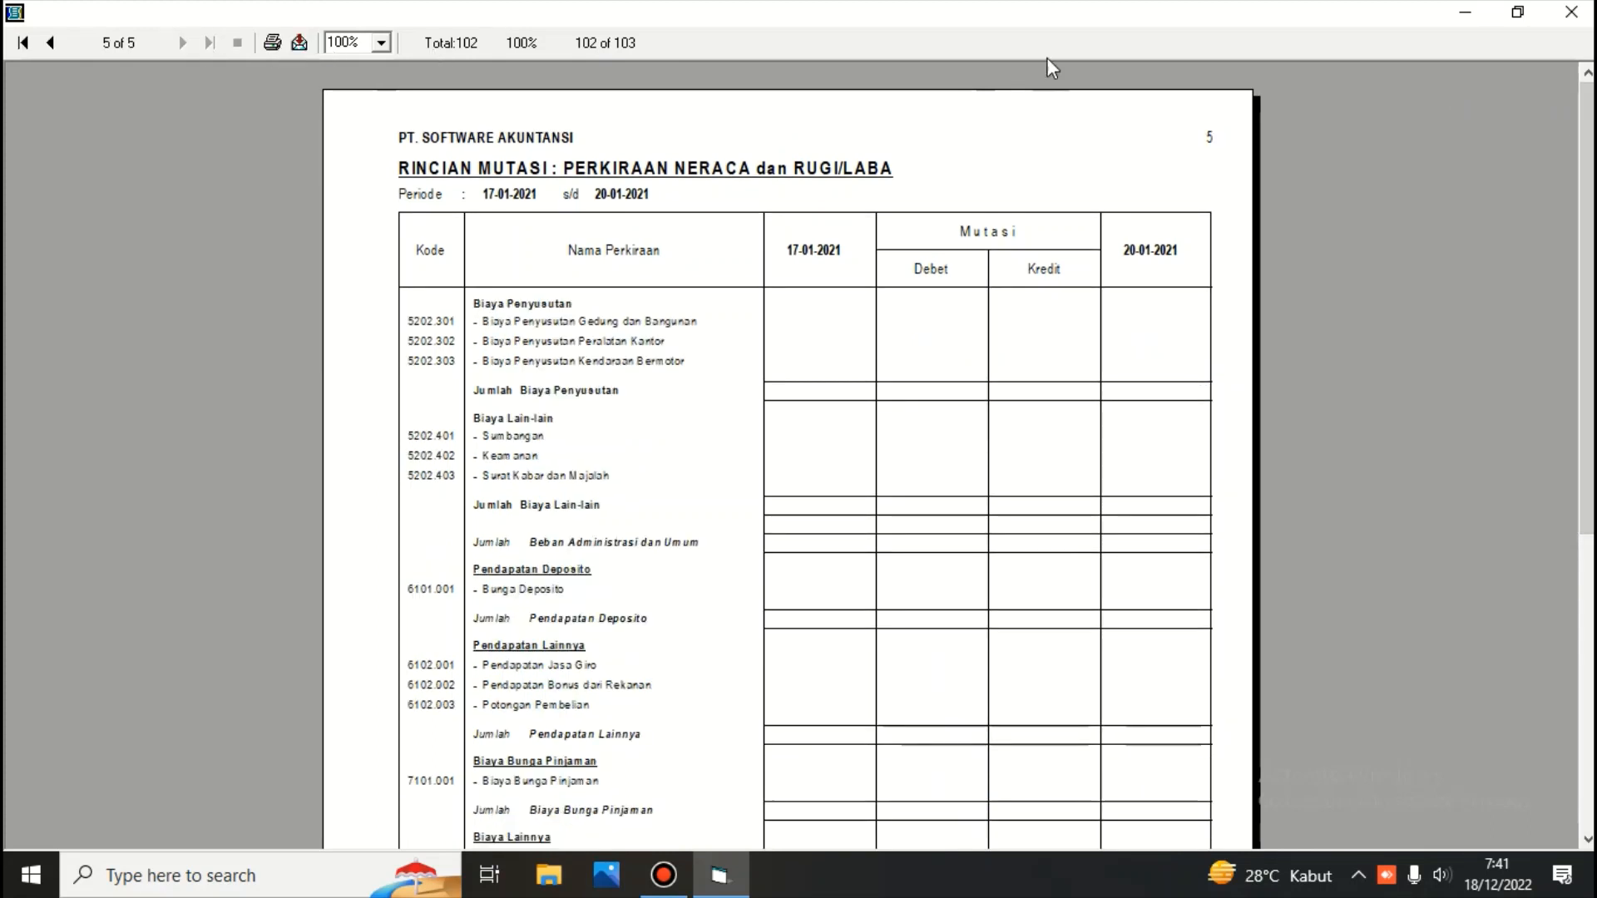
left_click_drag(1588, 153, 1589, 366)
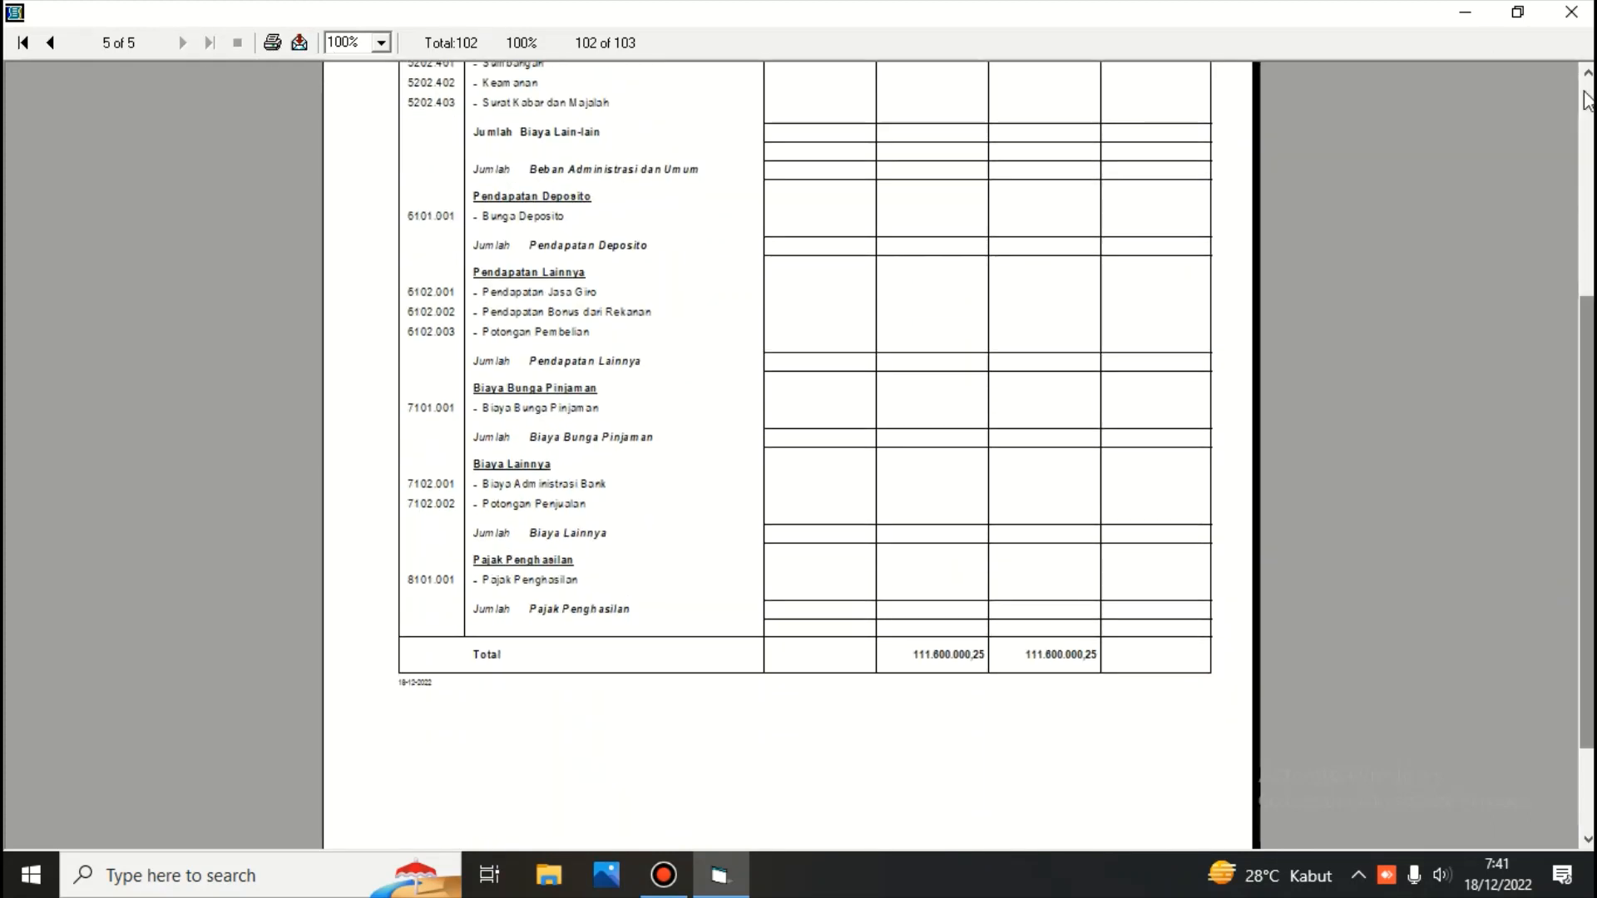
left_click(1571, 12)
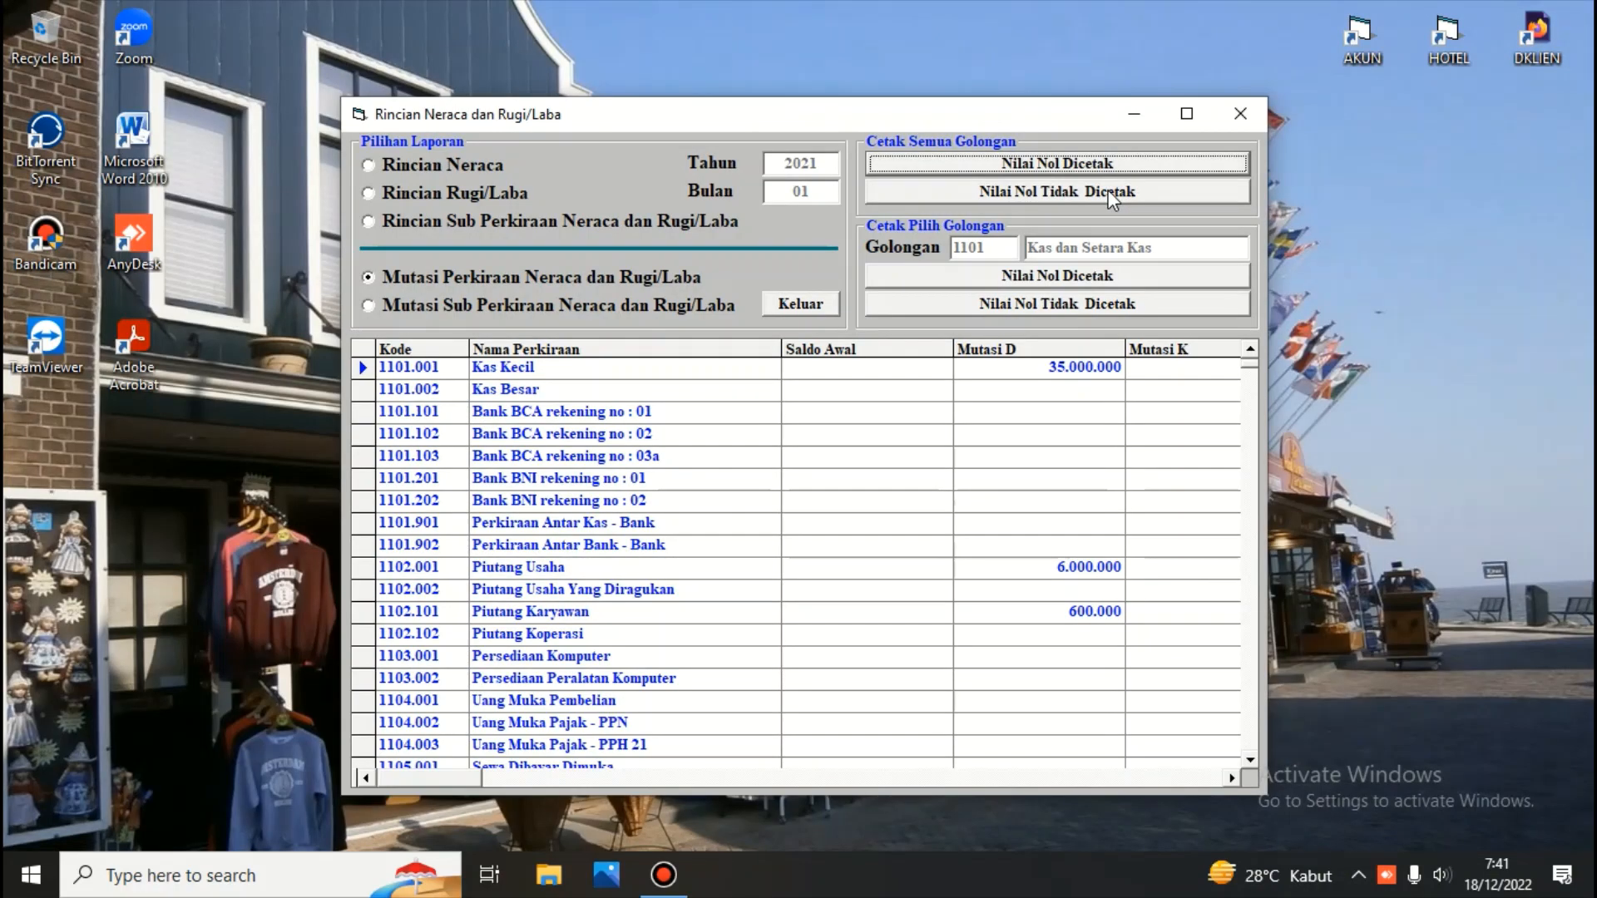
Print the same mutation report excluding zero values, then close the preview and the detail report window
left_click(1108, 189)
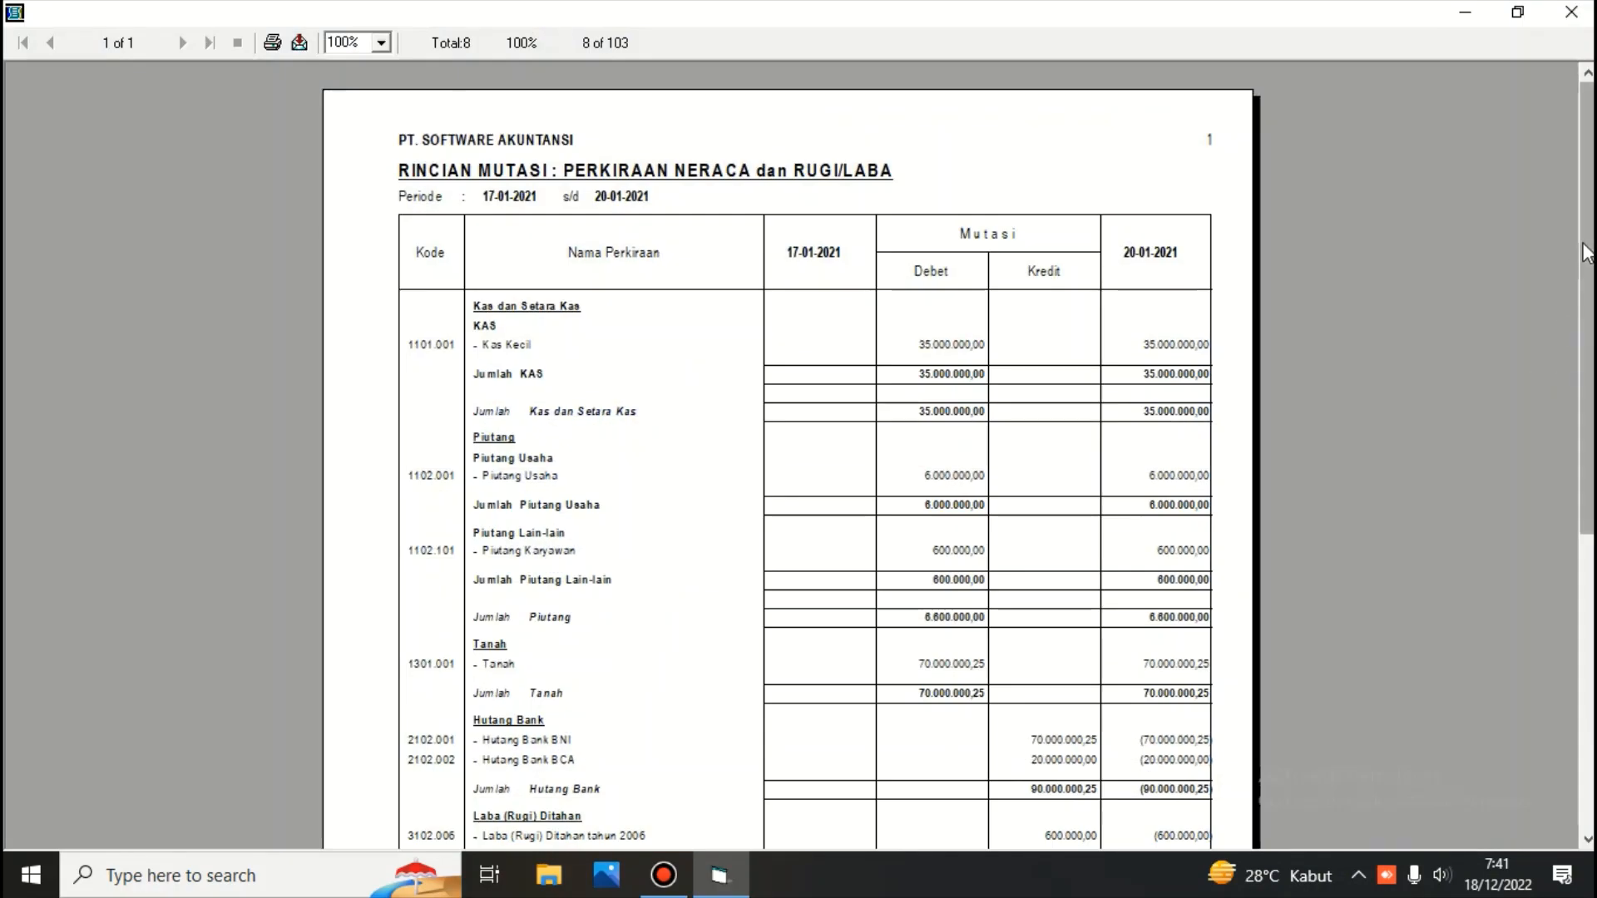
left_click_drag(1589, 249, 1561, 186)
left_click(1574, 10)
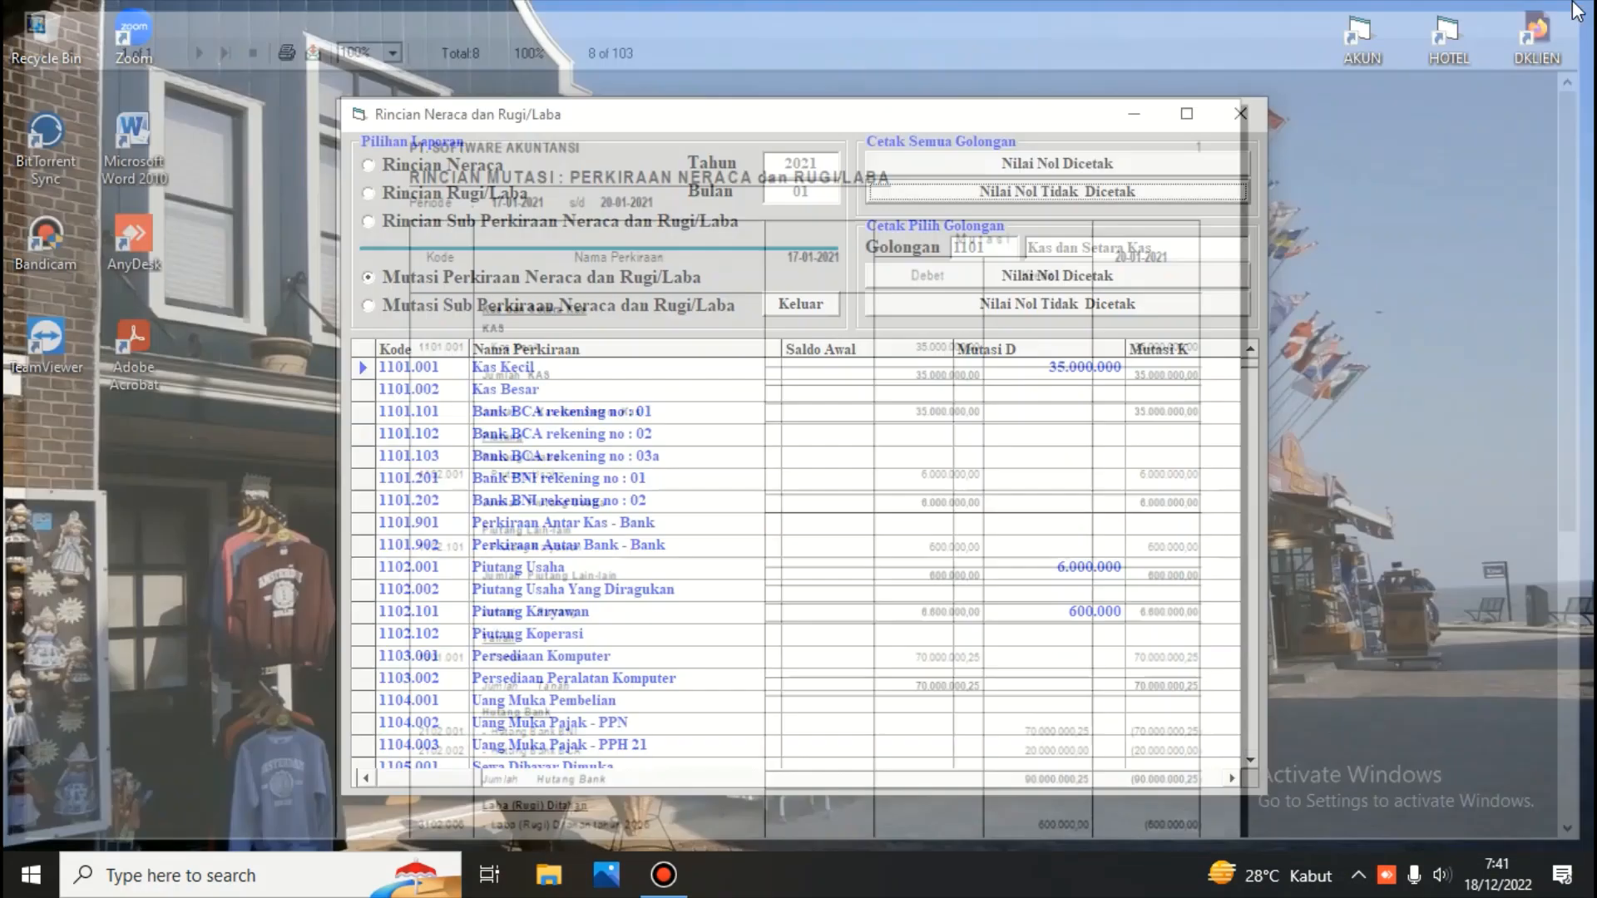
left_click(805, 301)
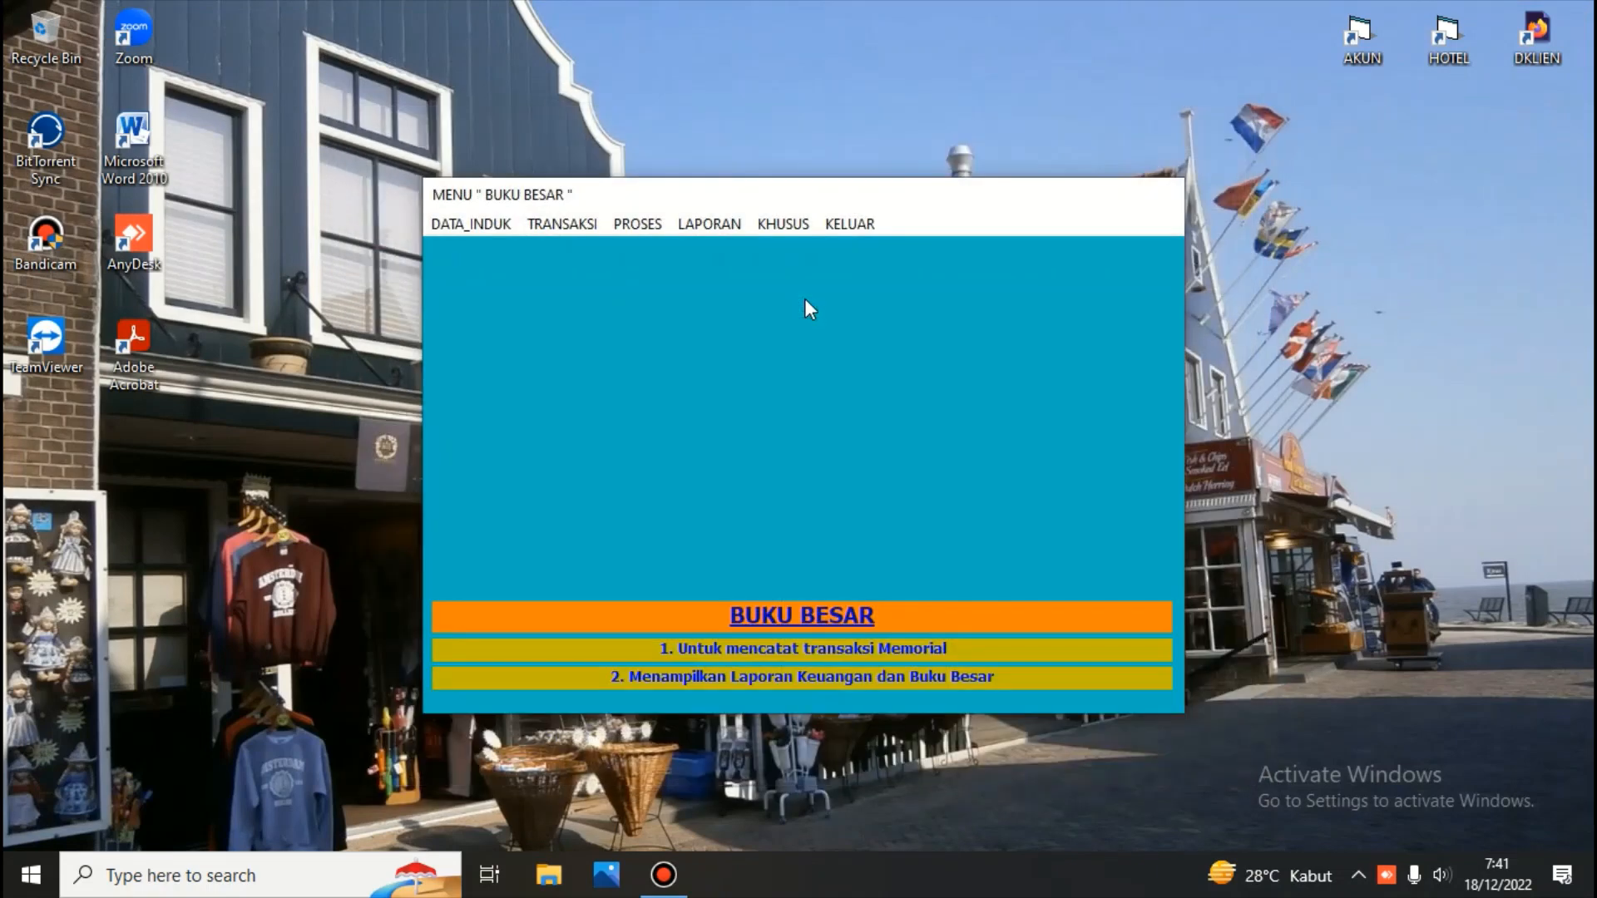
left_click(708, 225)
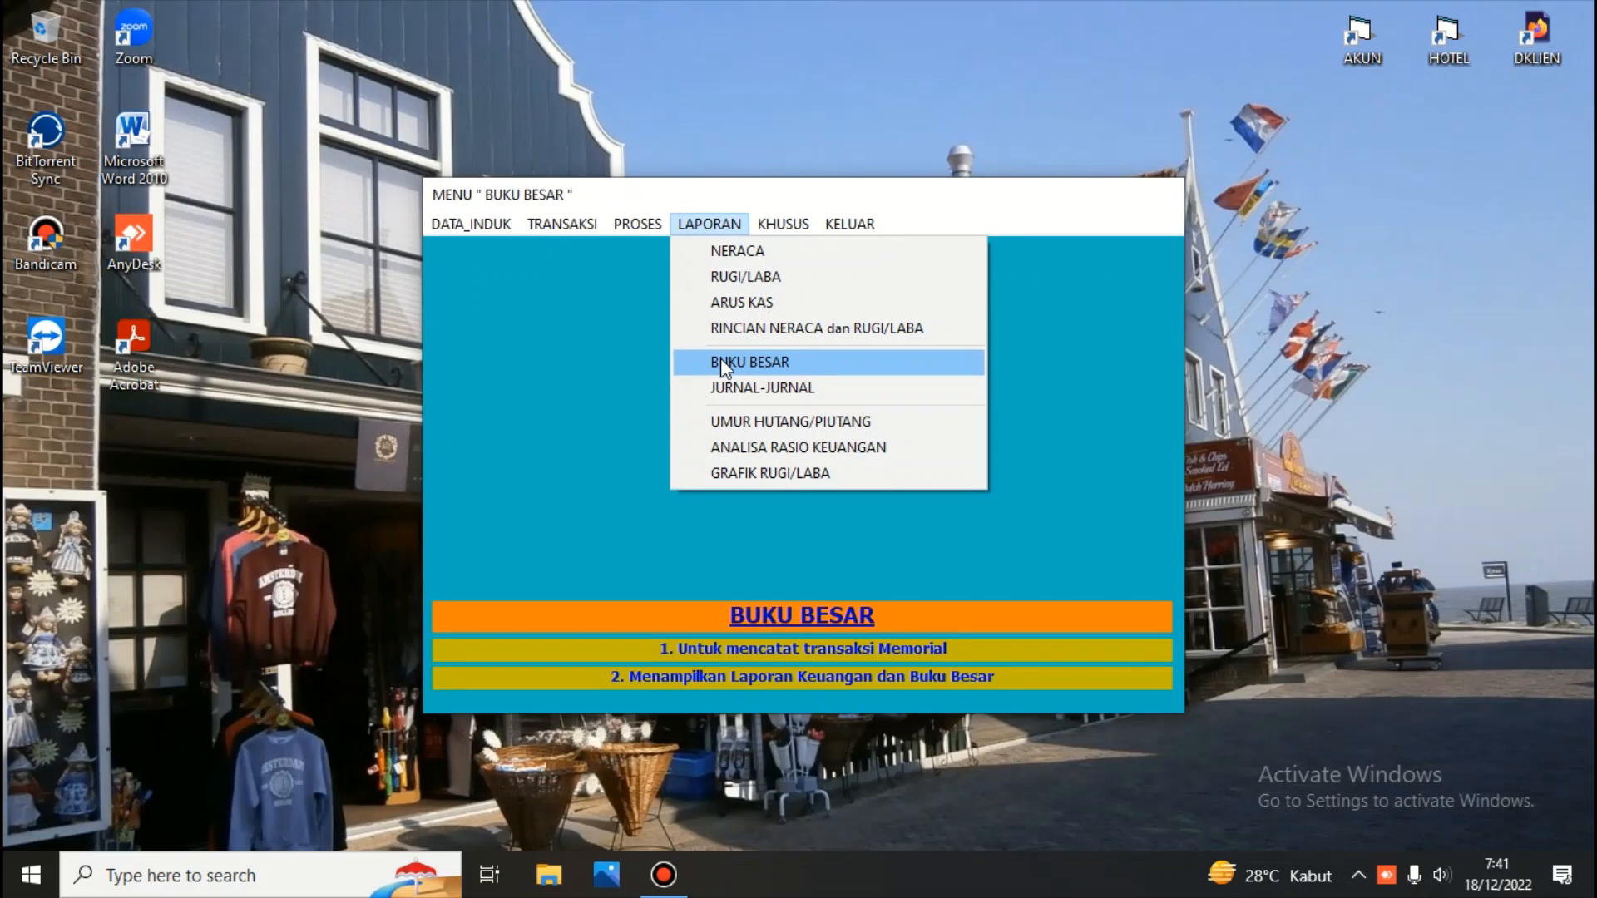
left_click(709, 224)
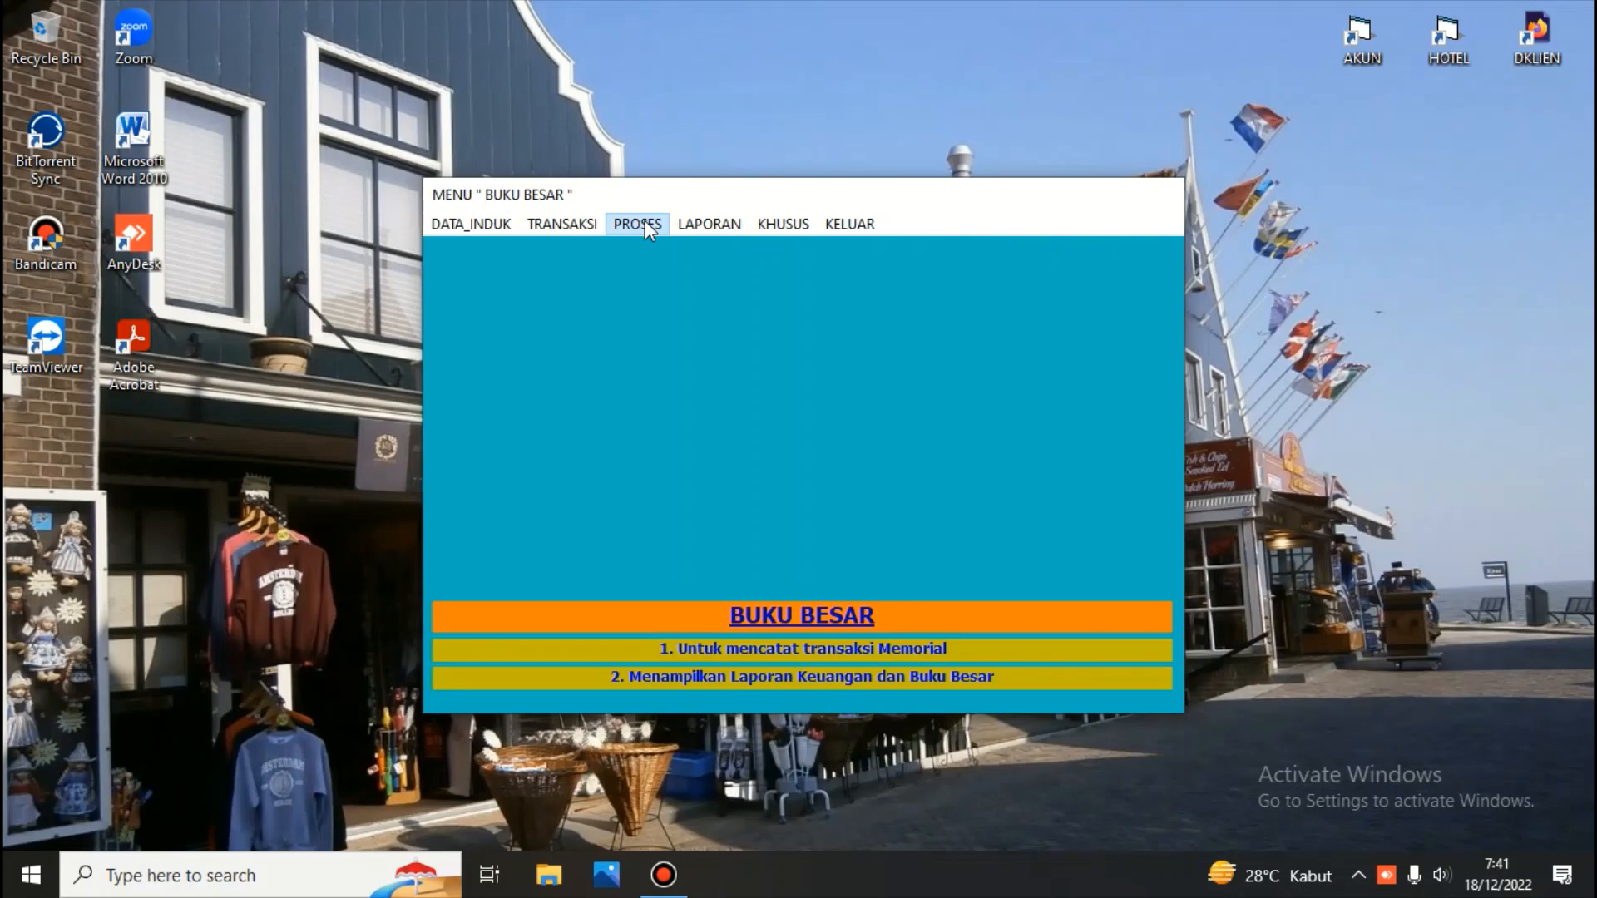
left_click(778, 226)
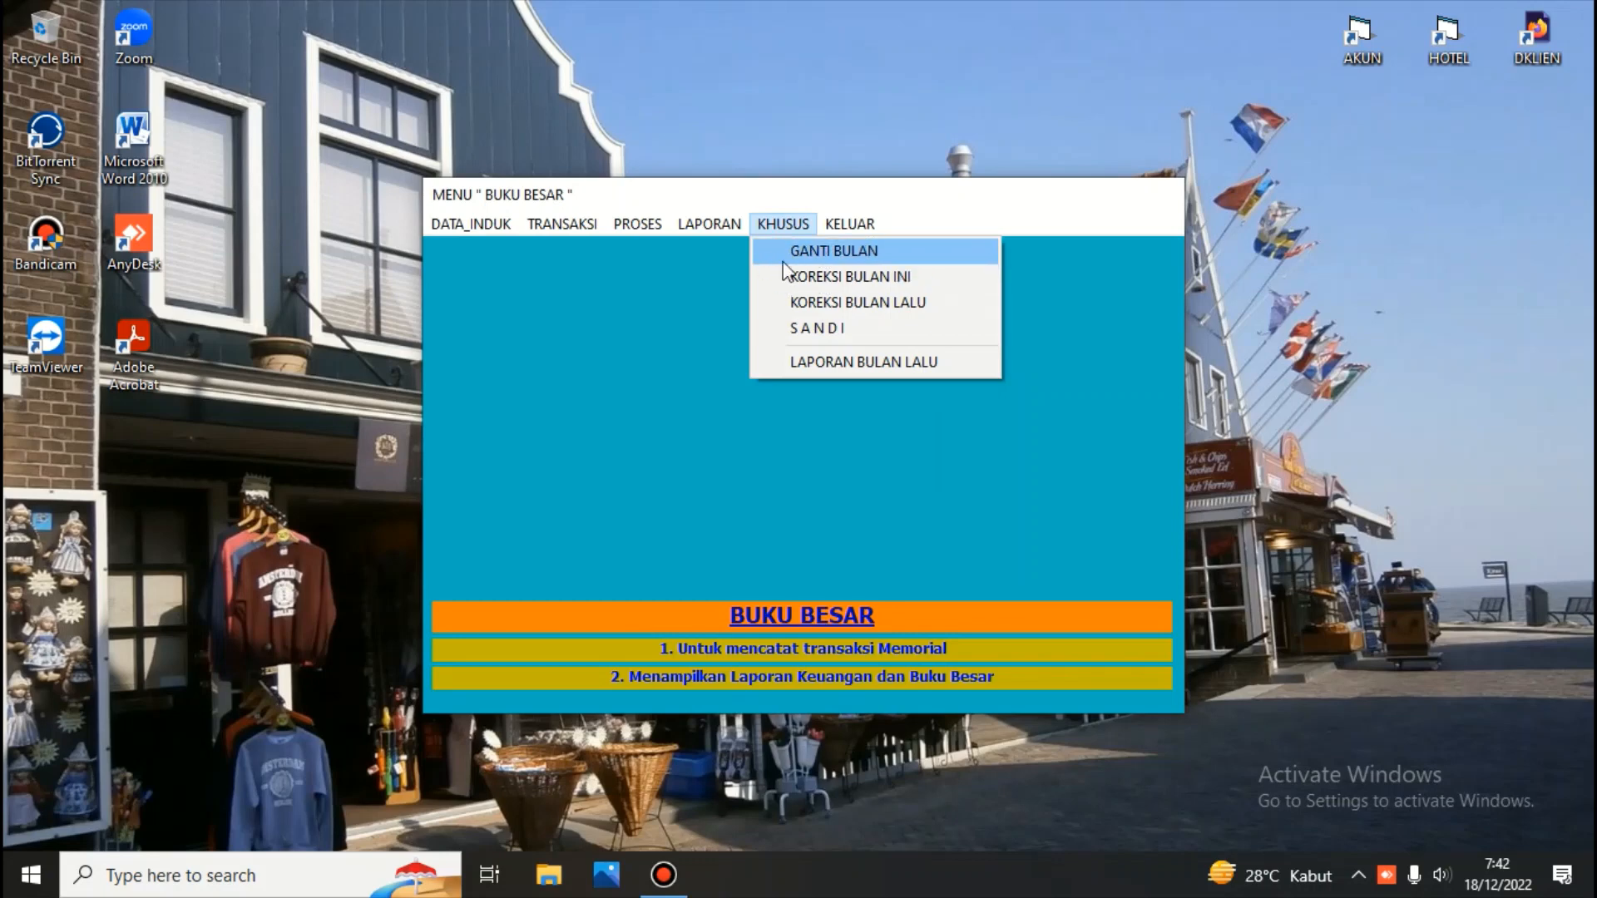
Reopen memorial transaction recording, list all dates, view the second voucher, and close the window
left_click(587, 224)
left_click(577, 224)
left_click(591, 248)
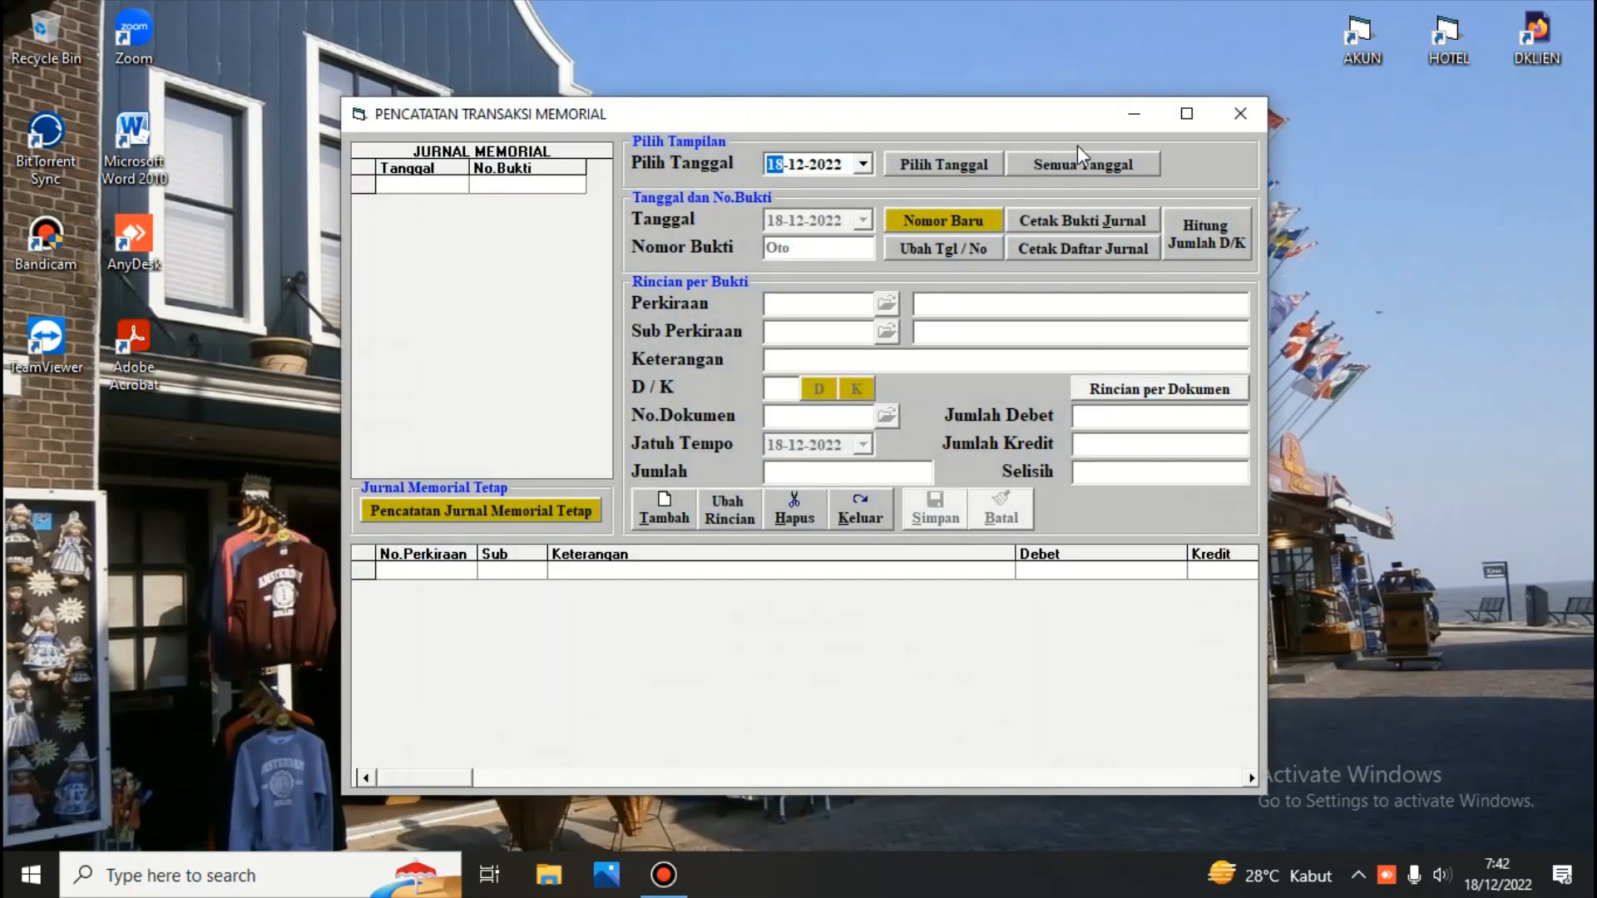
left_click(1076, 157)
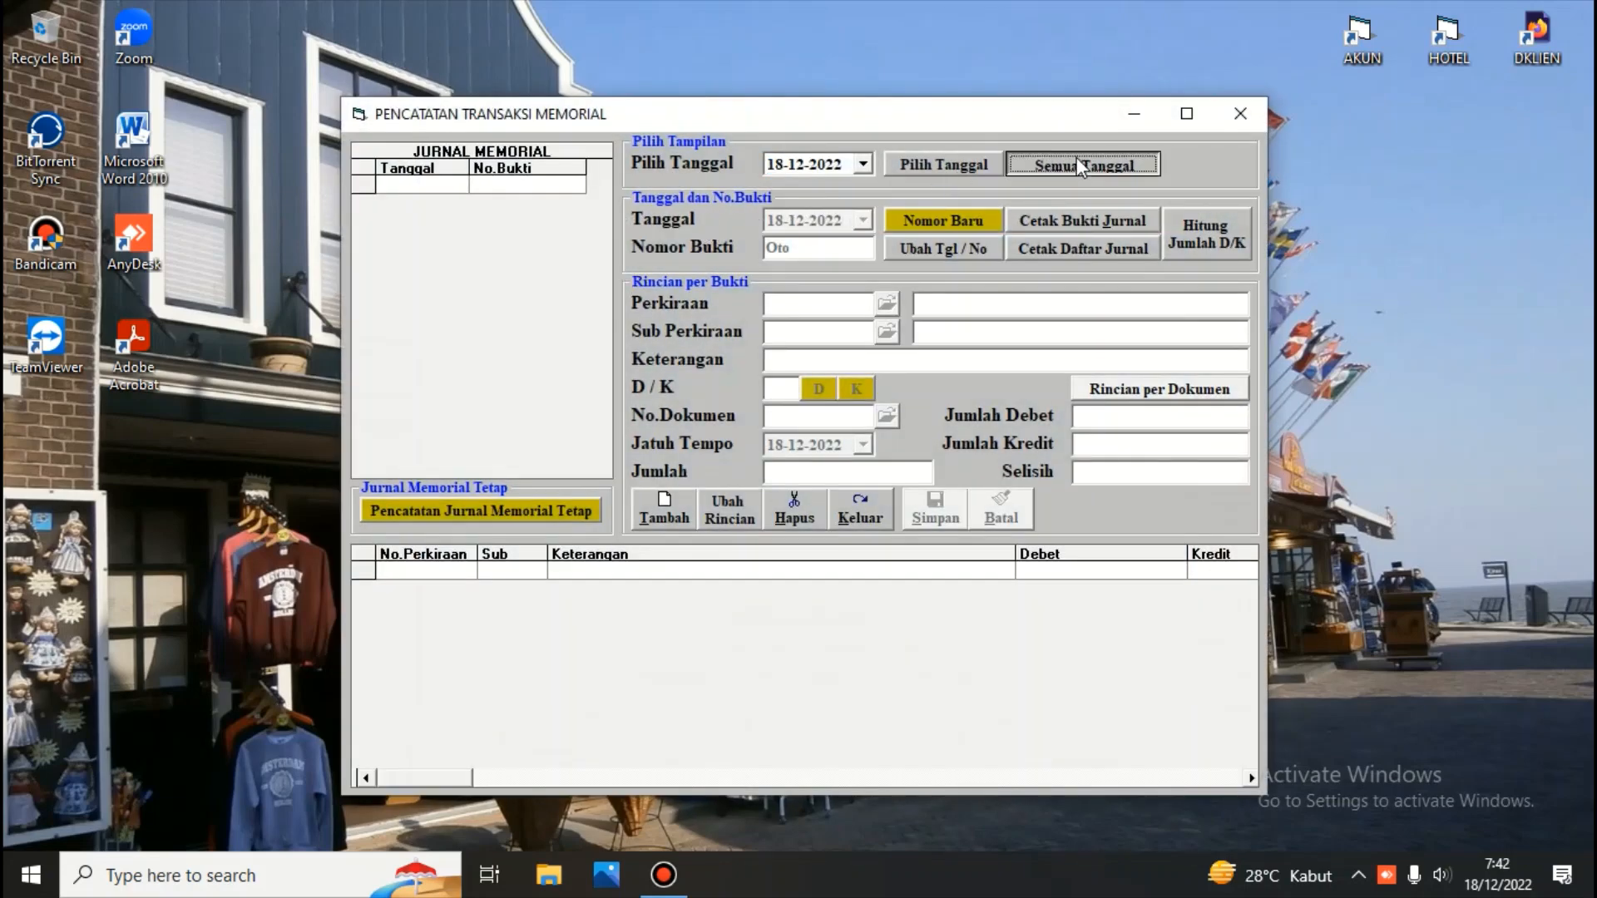
left_click(449, 207)
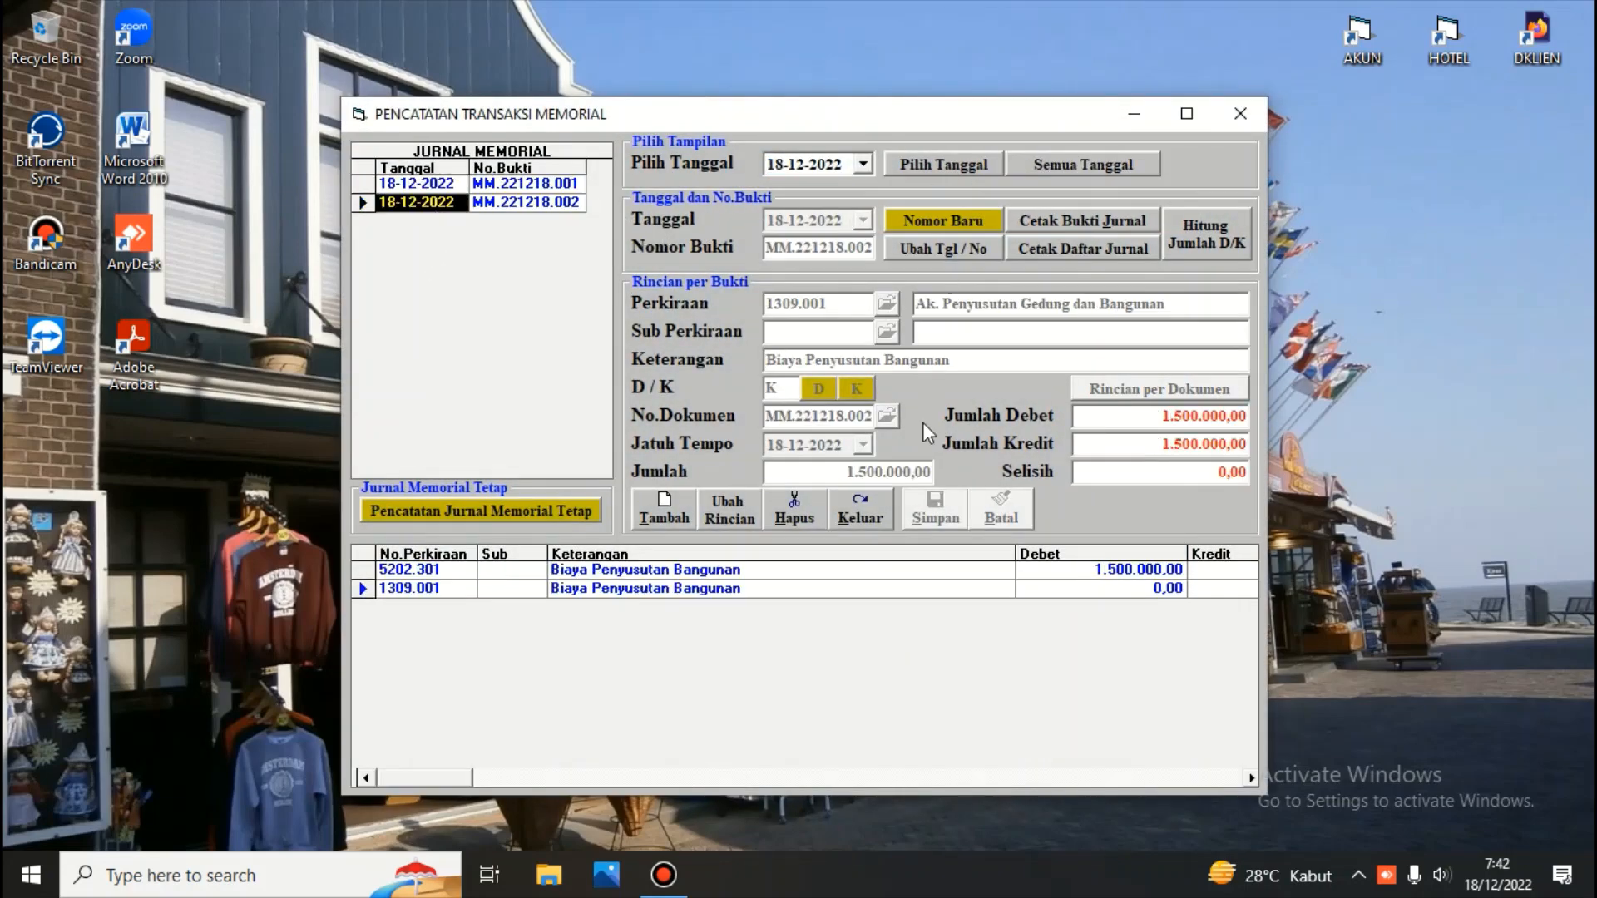
left_click(861, 507)
Run Koreksi Bulan Ini to revert this month's transactions to their pre-posting state, confirming and continuing
left_click(785, 224)
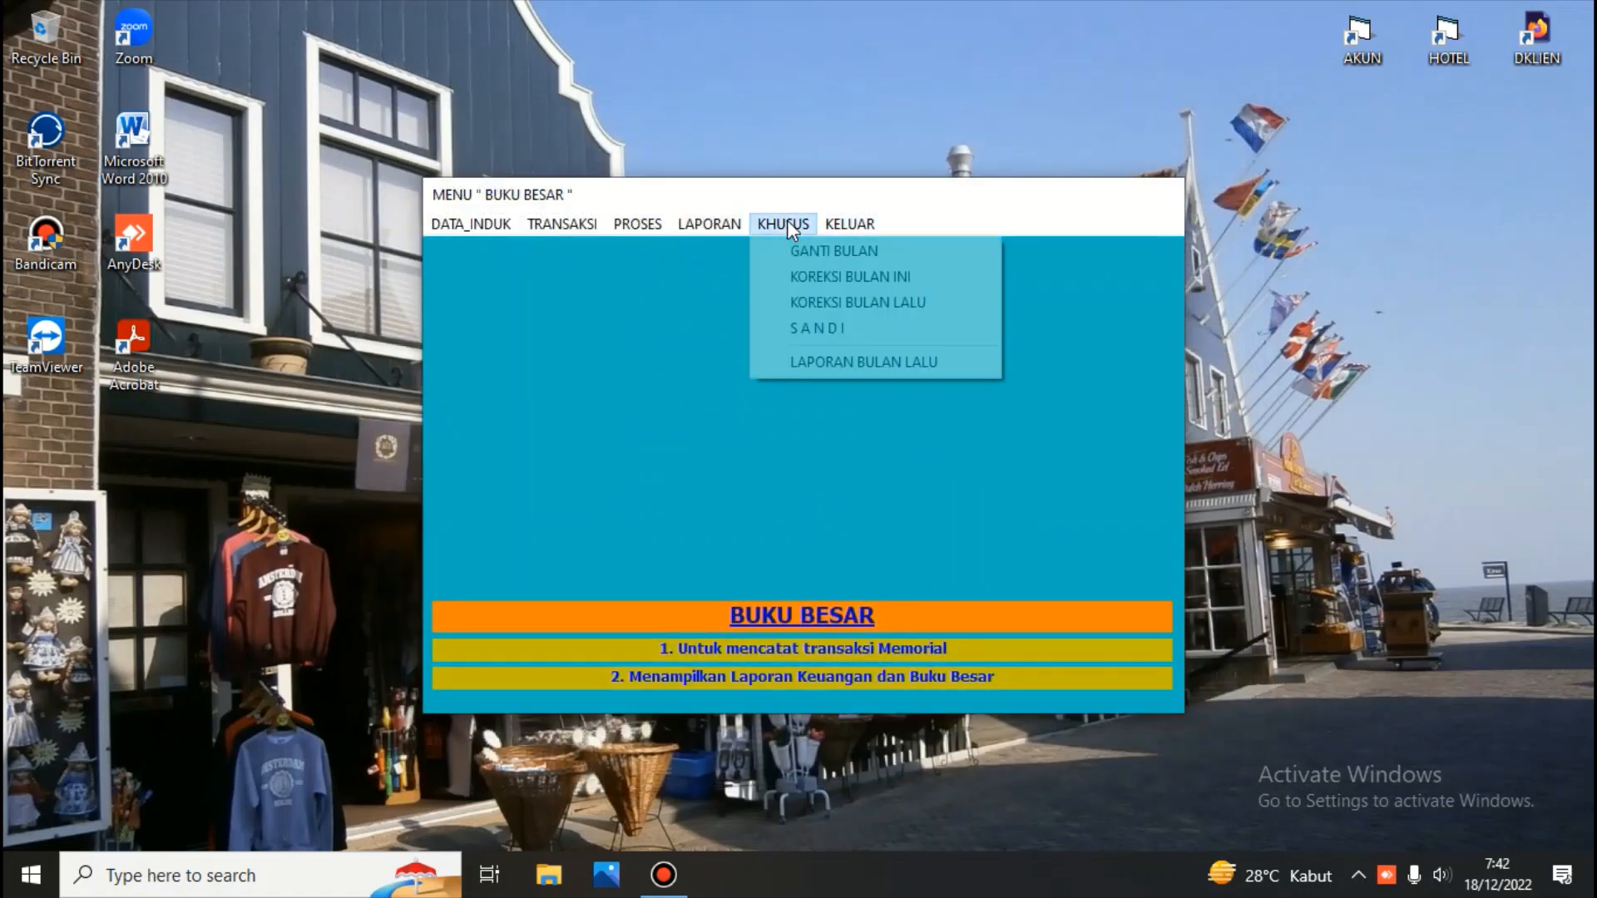
left_click(836, 277)
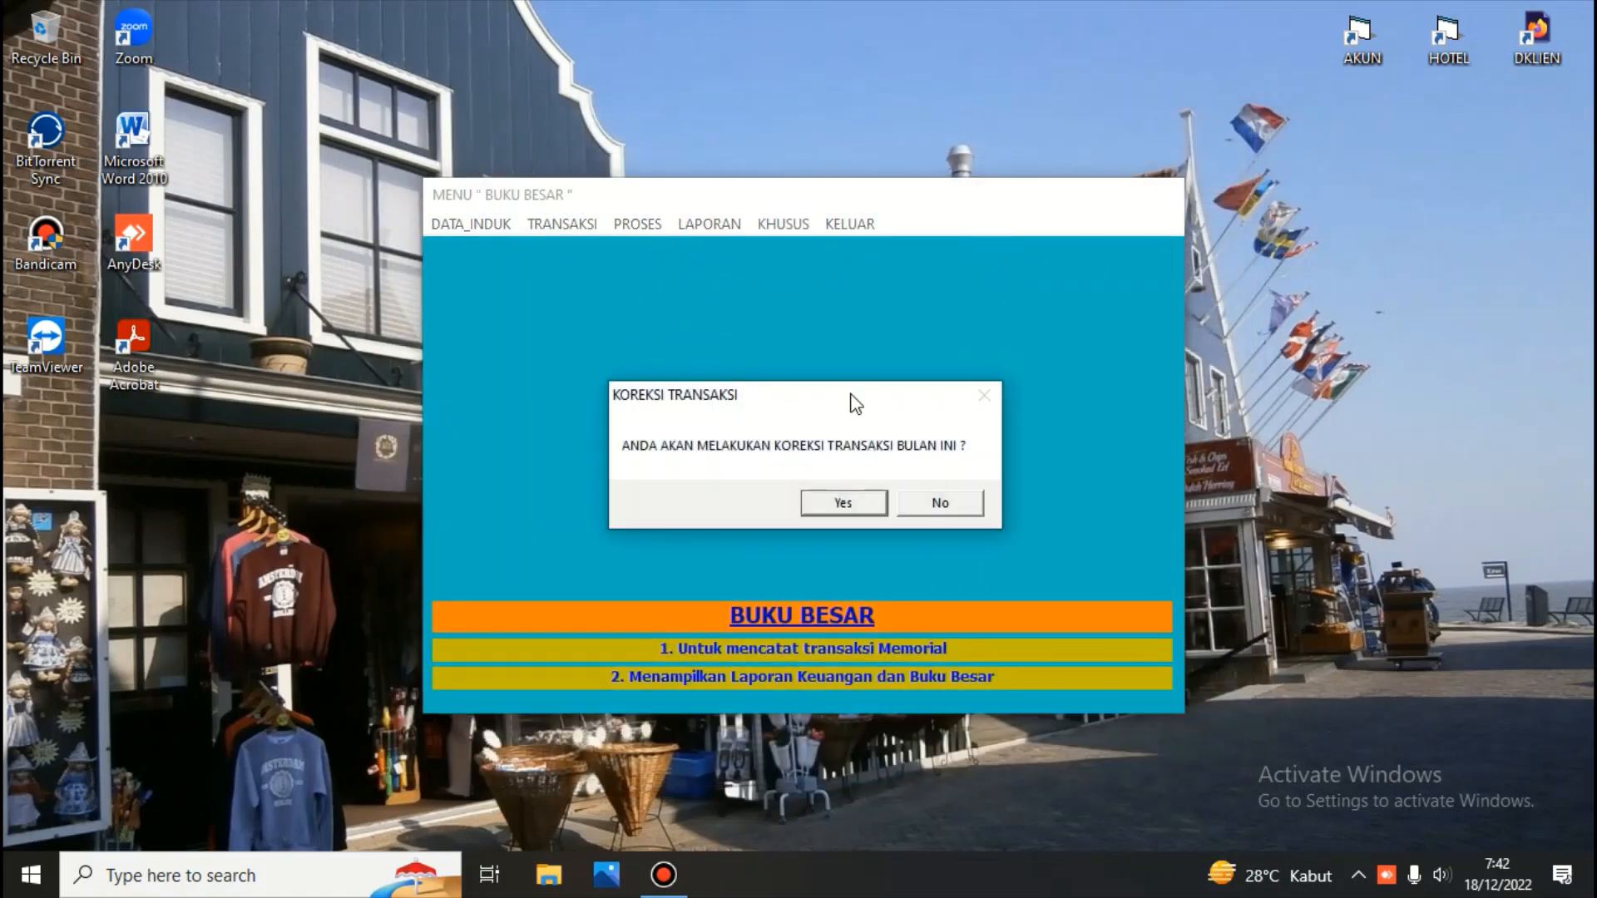
left_click(848, 502)
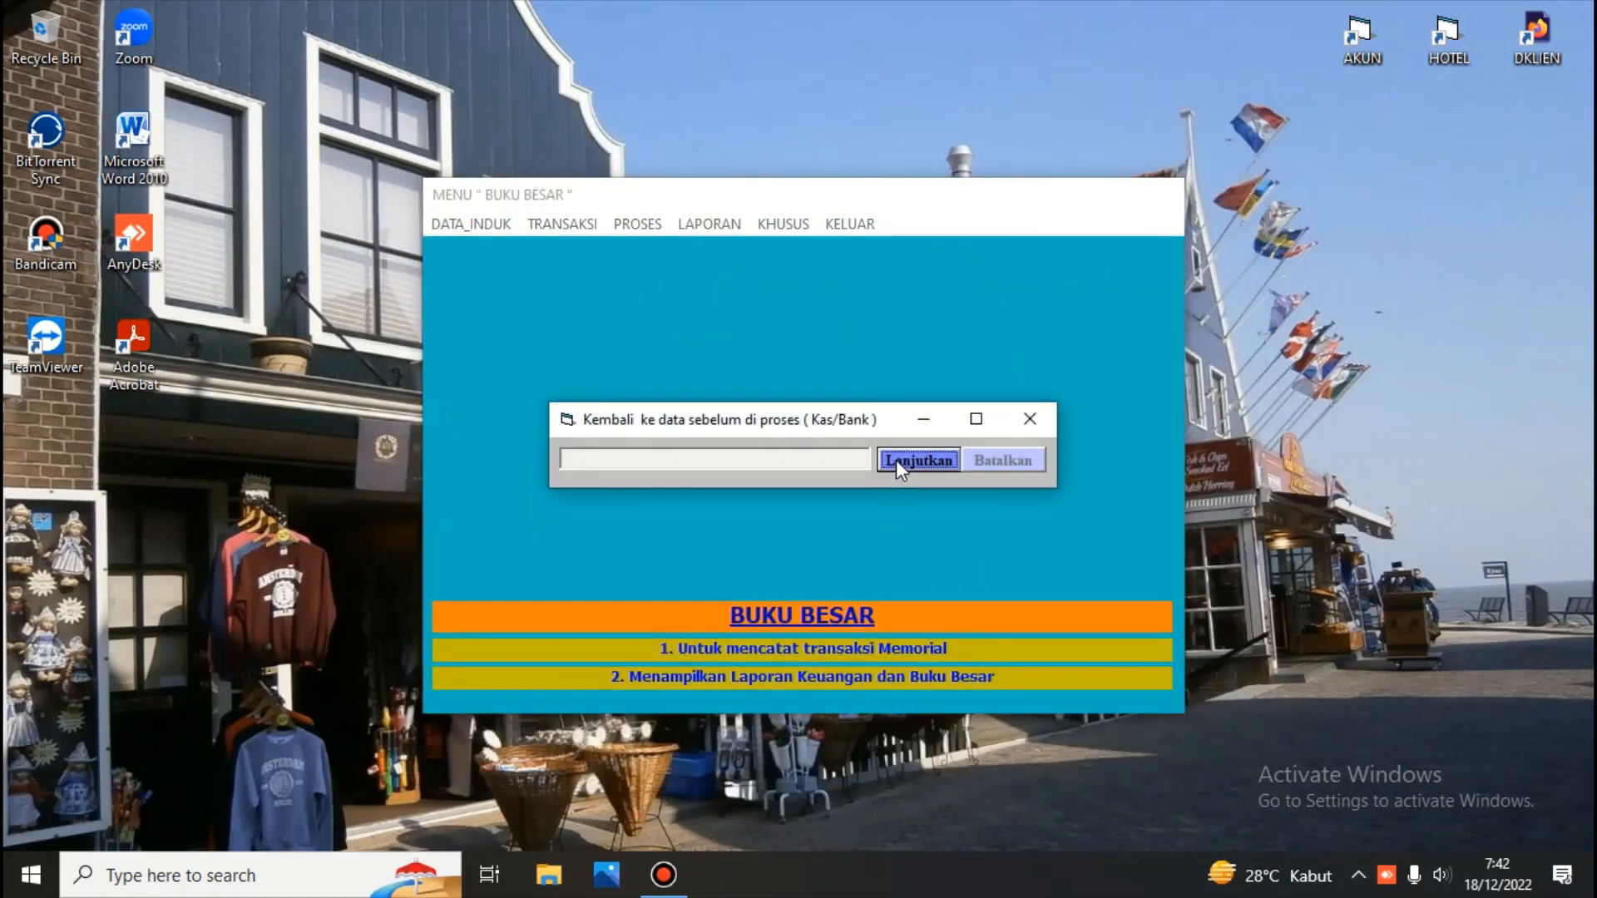
left_click(896, 461)
left_click(570, 221)
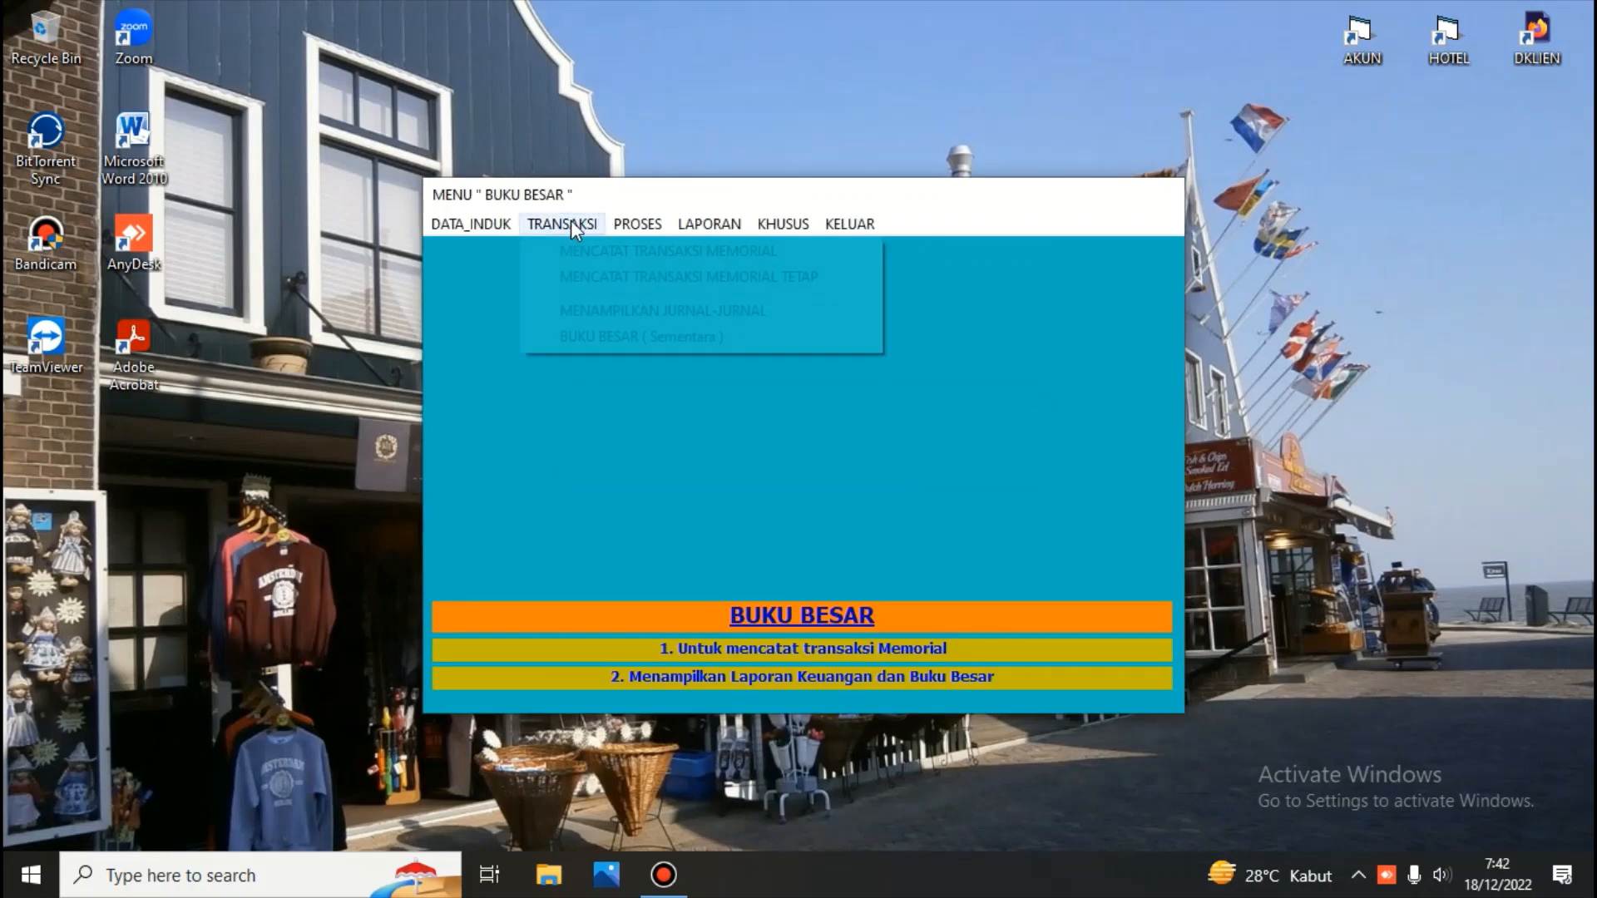
Open memorial transaction recording, list all dates, and browse through the listed vouchers
left_click(568, 248)
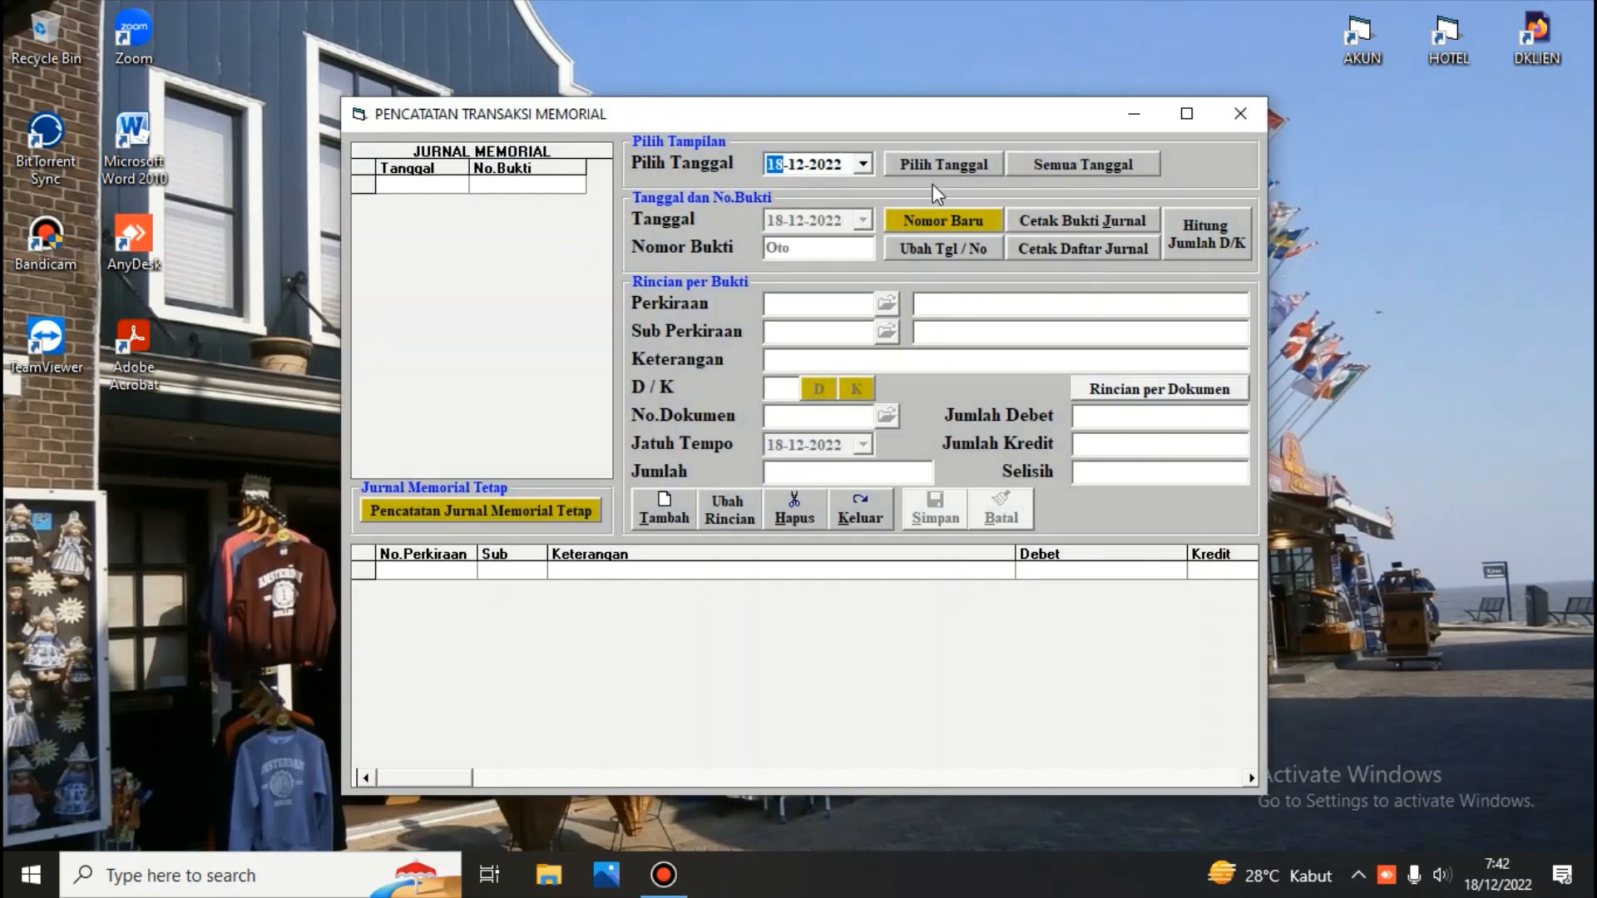
left_click(1058, 164)
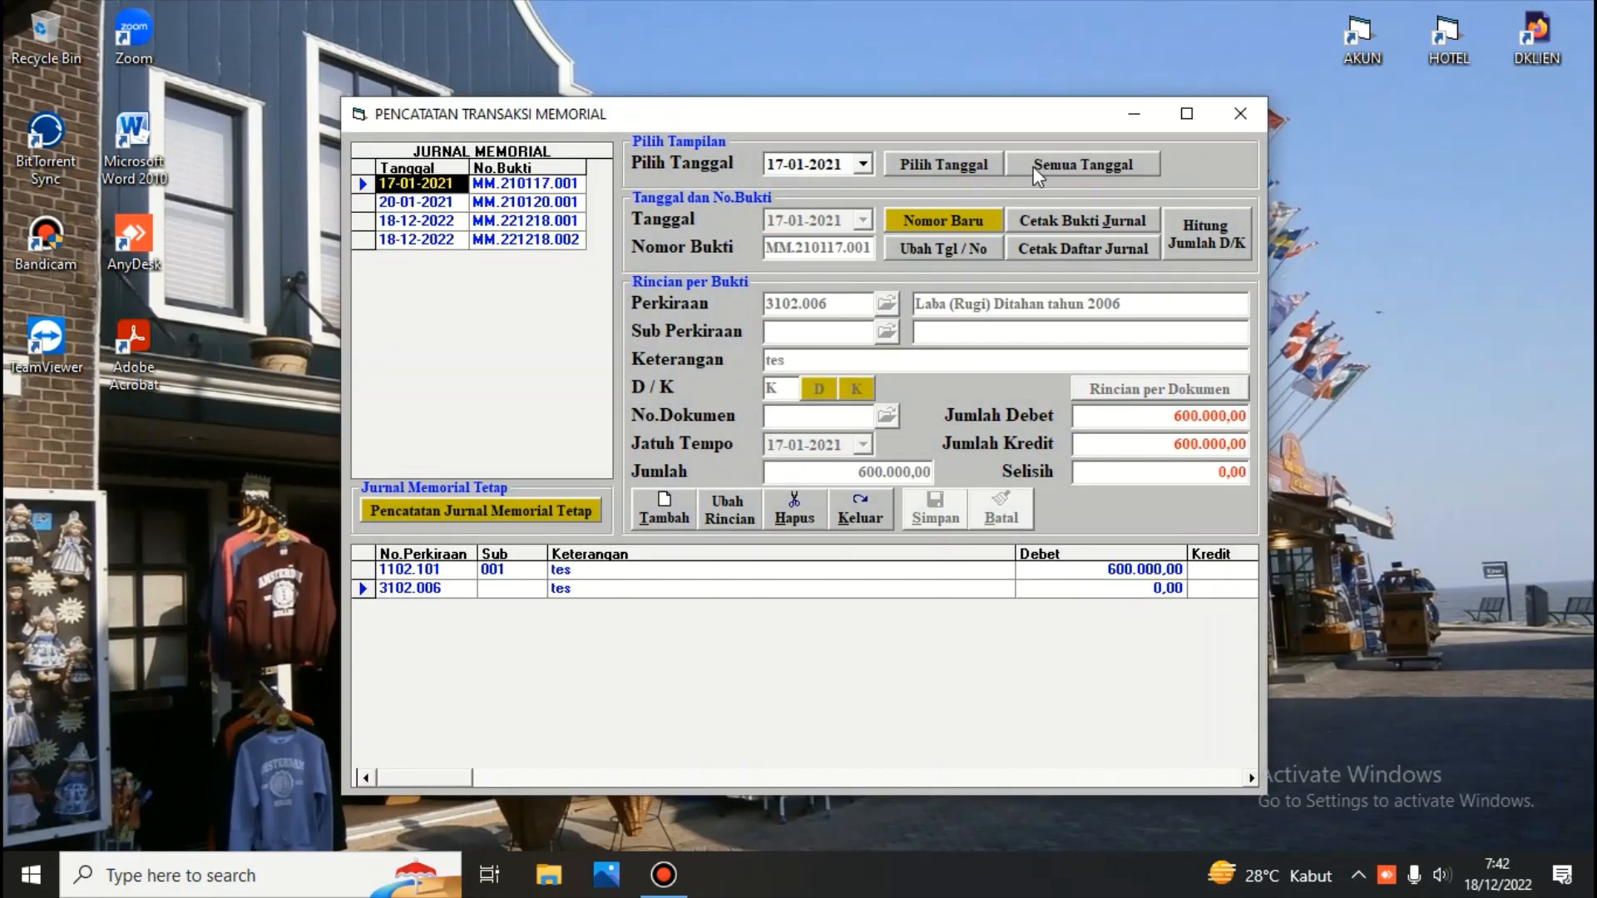
left_click(450, 205)
left_click(449, 222)
left_click(450, 241)
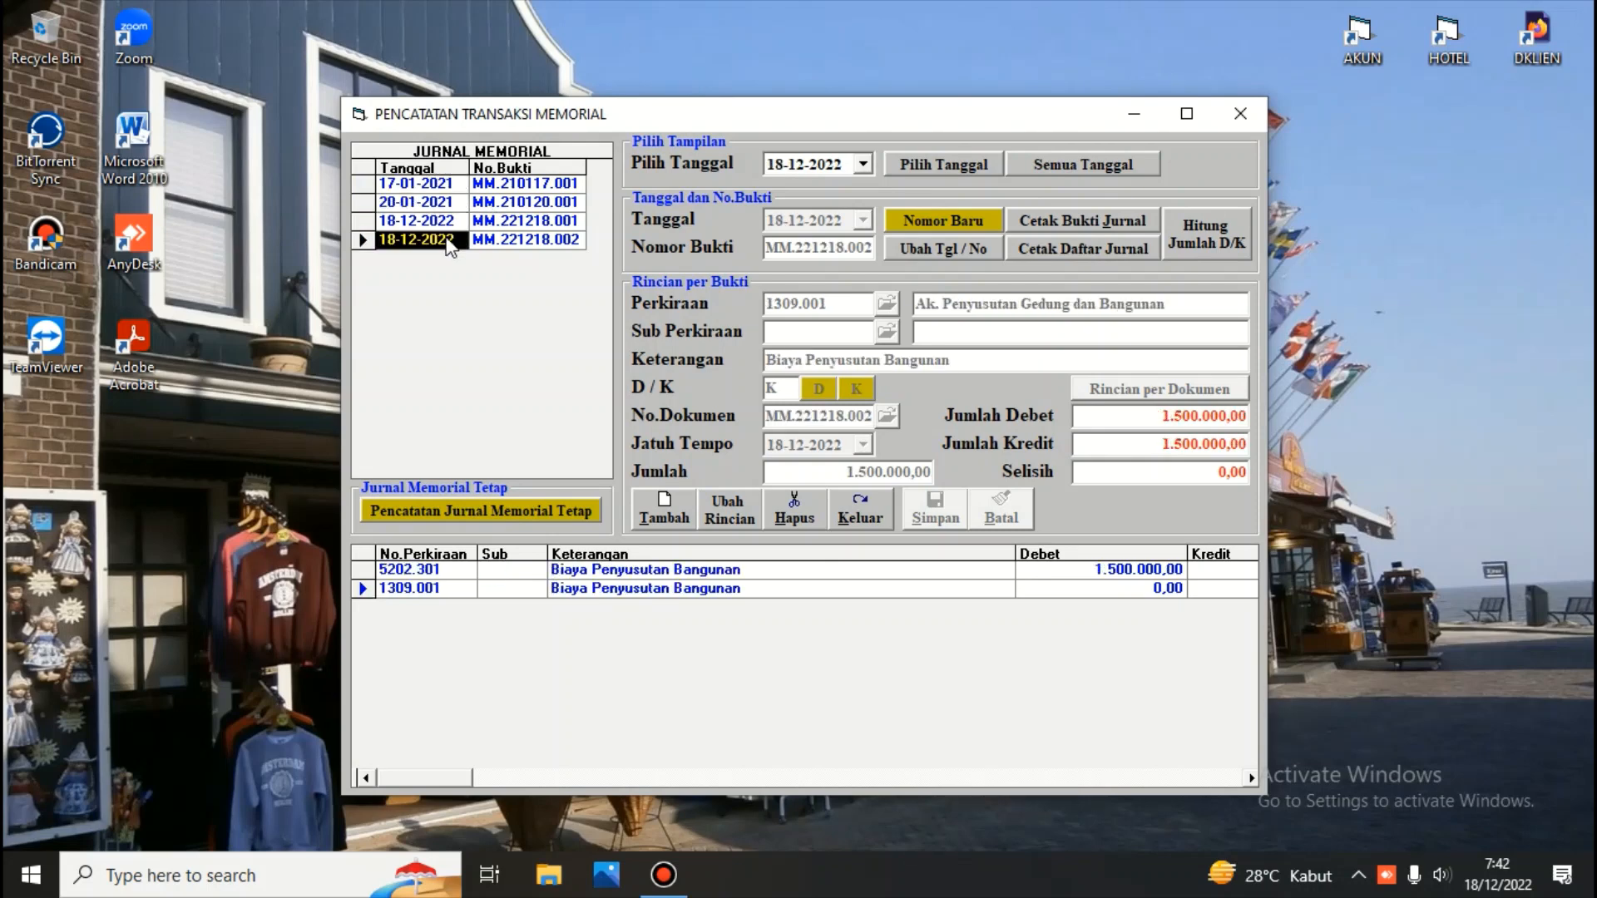
left_click(449, 203)
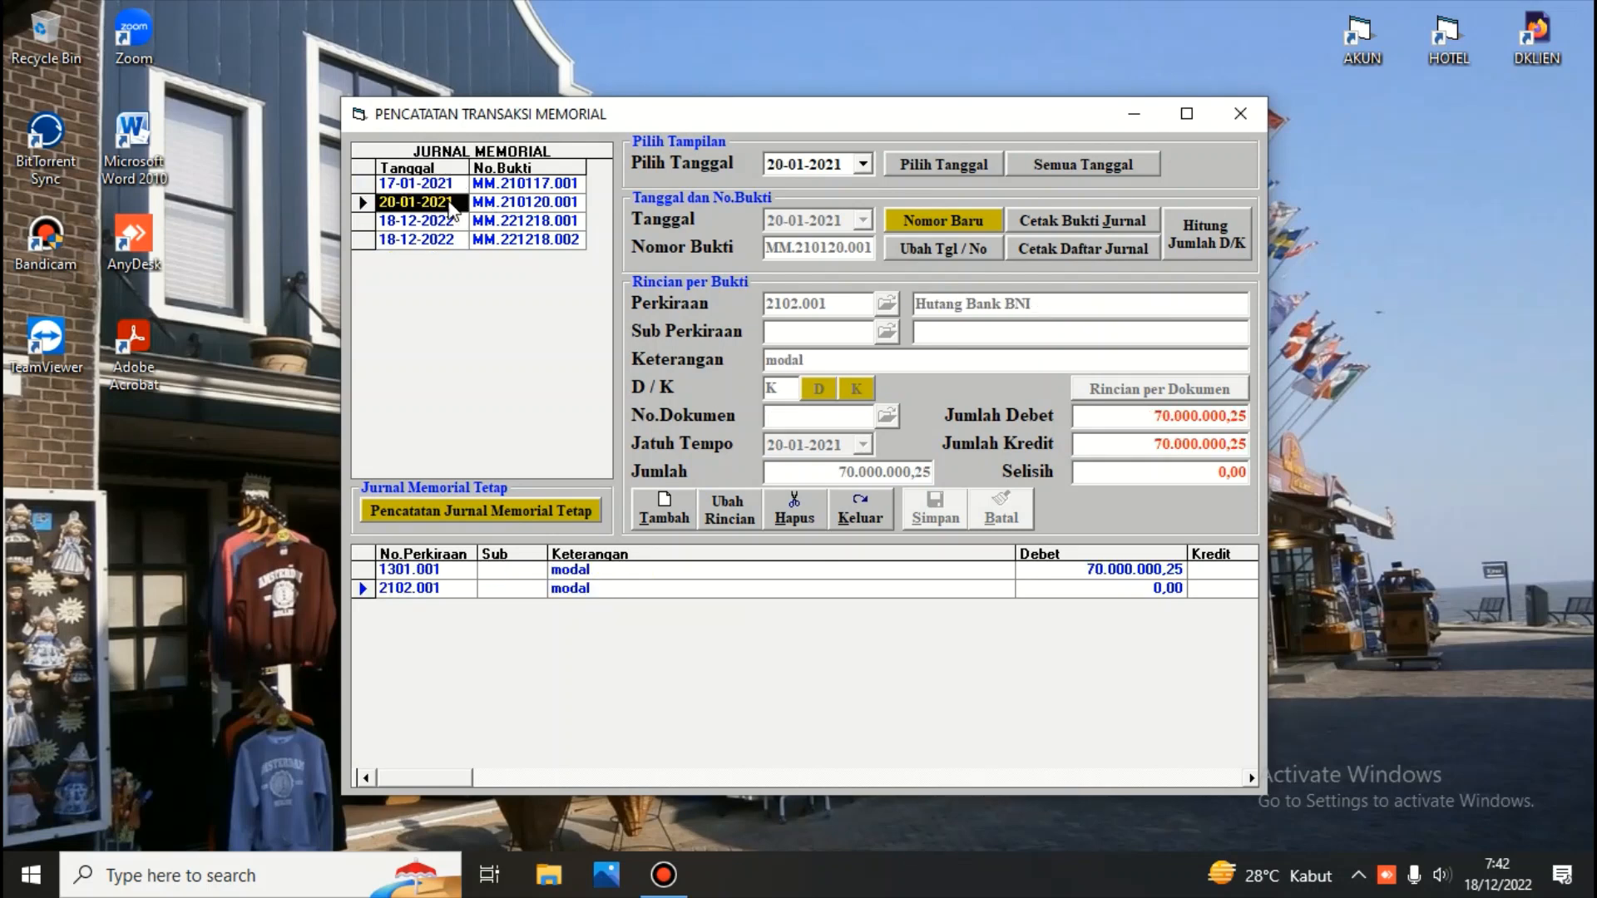
Change the 20-01-2021 voucher's date to 20-11-2022, confirm the date and number change, and save it
left_click(968, 246)
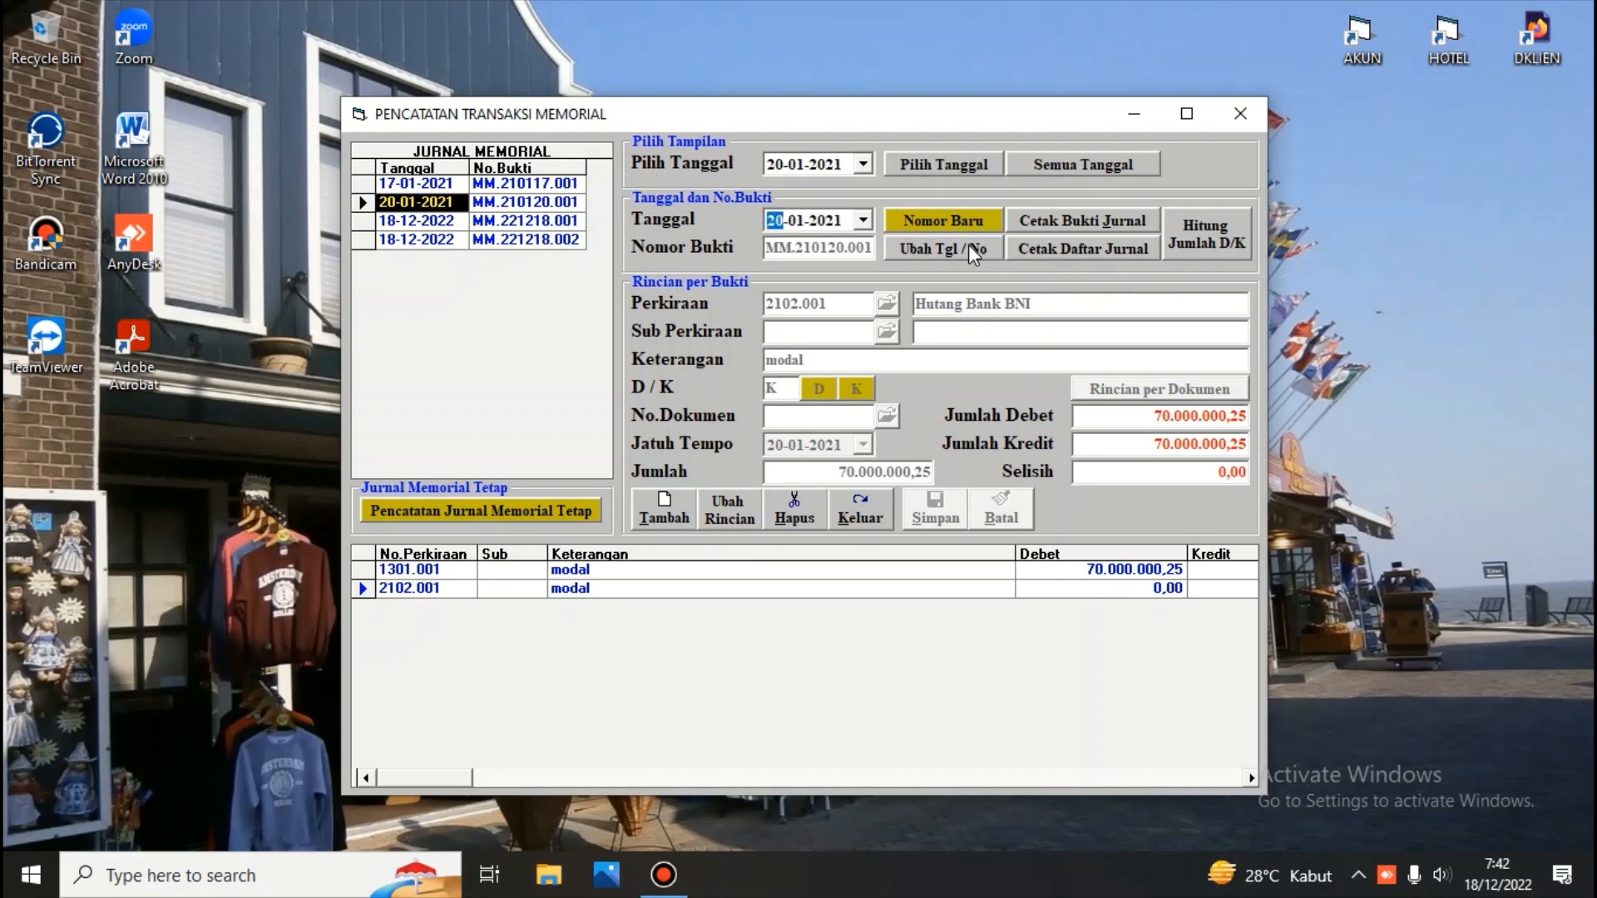
key("Right")
type("11")
key("Right")
type("2022")
left_click(968, 244)
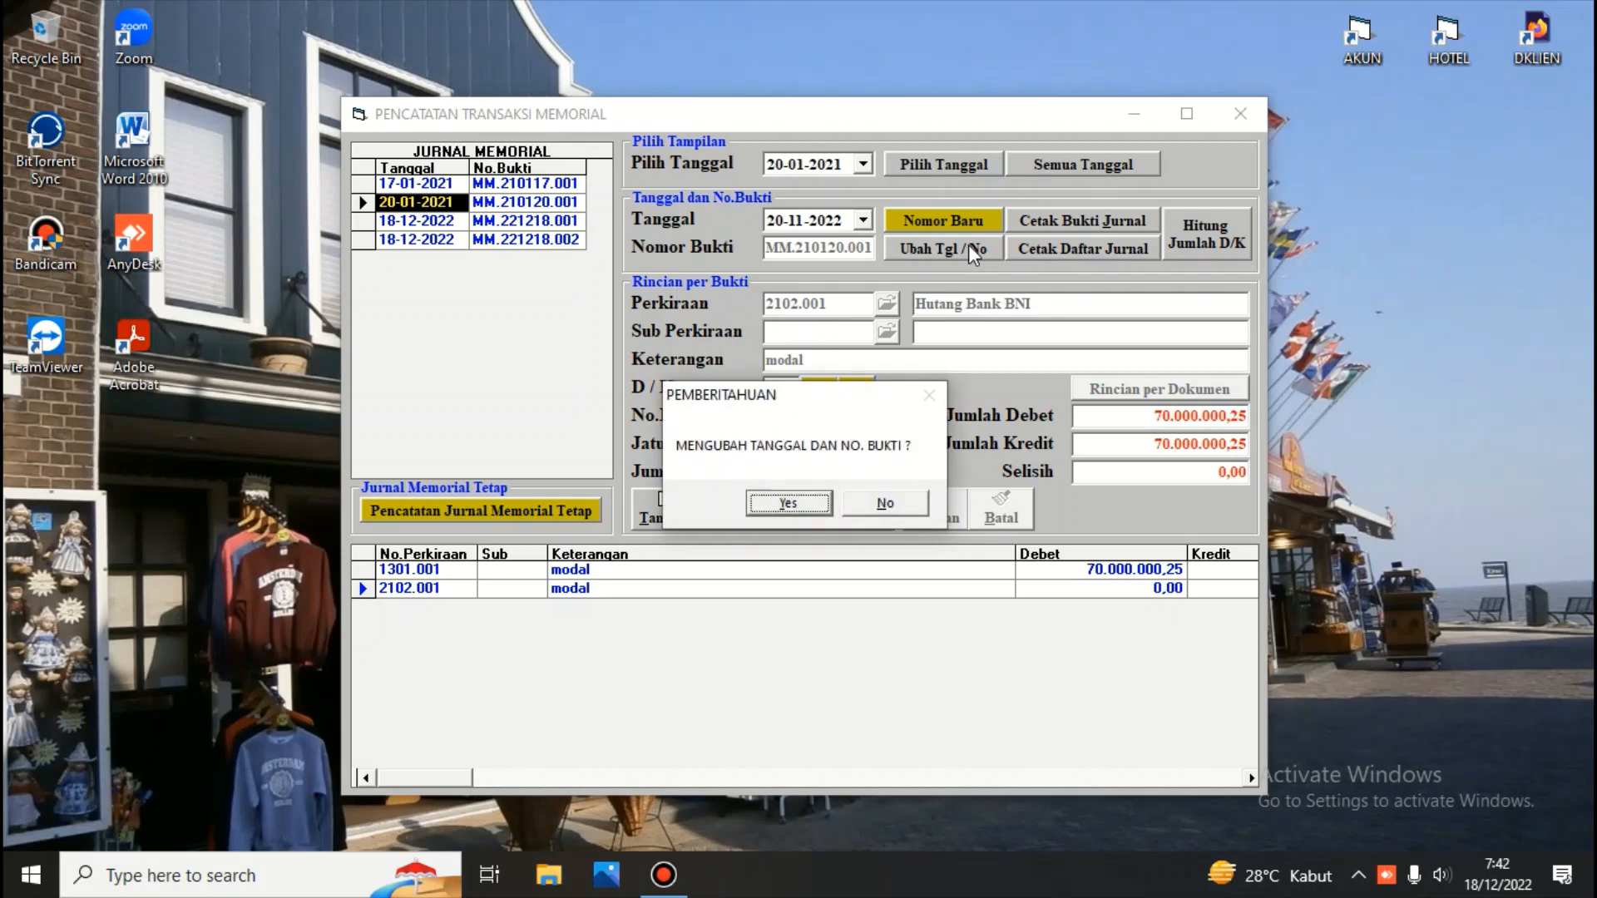
left_click(811, 507)
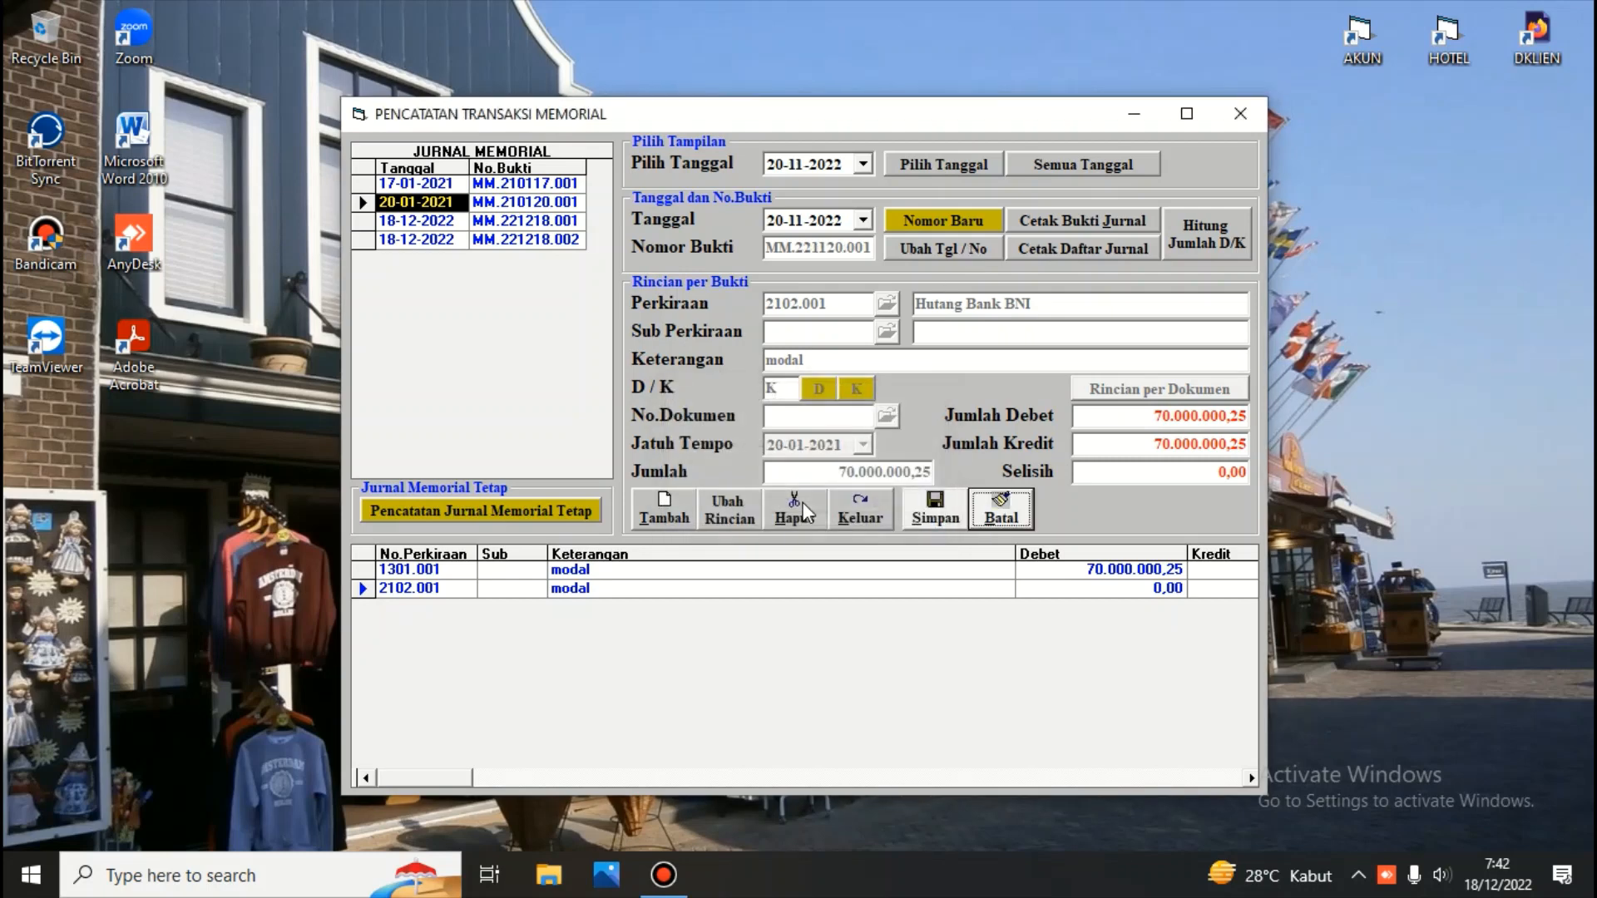
left_click(930, 509)
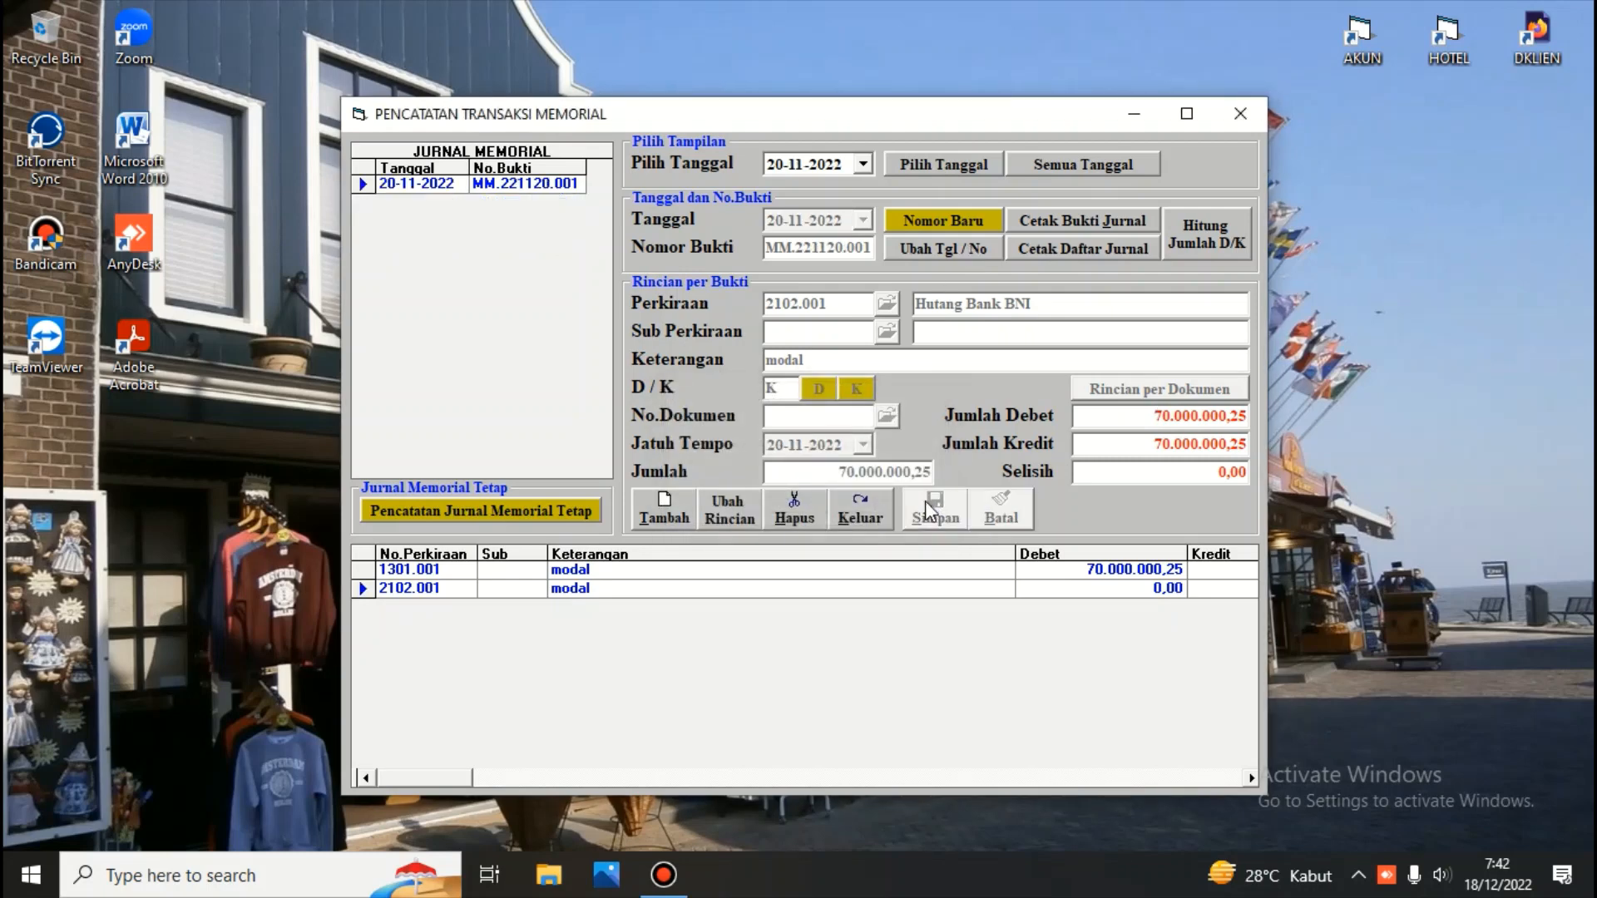
List all dates and try repeatedly to change the date and number of the 17-01-2021 voucher
left_click(1066, 165)
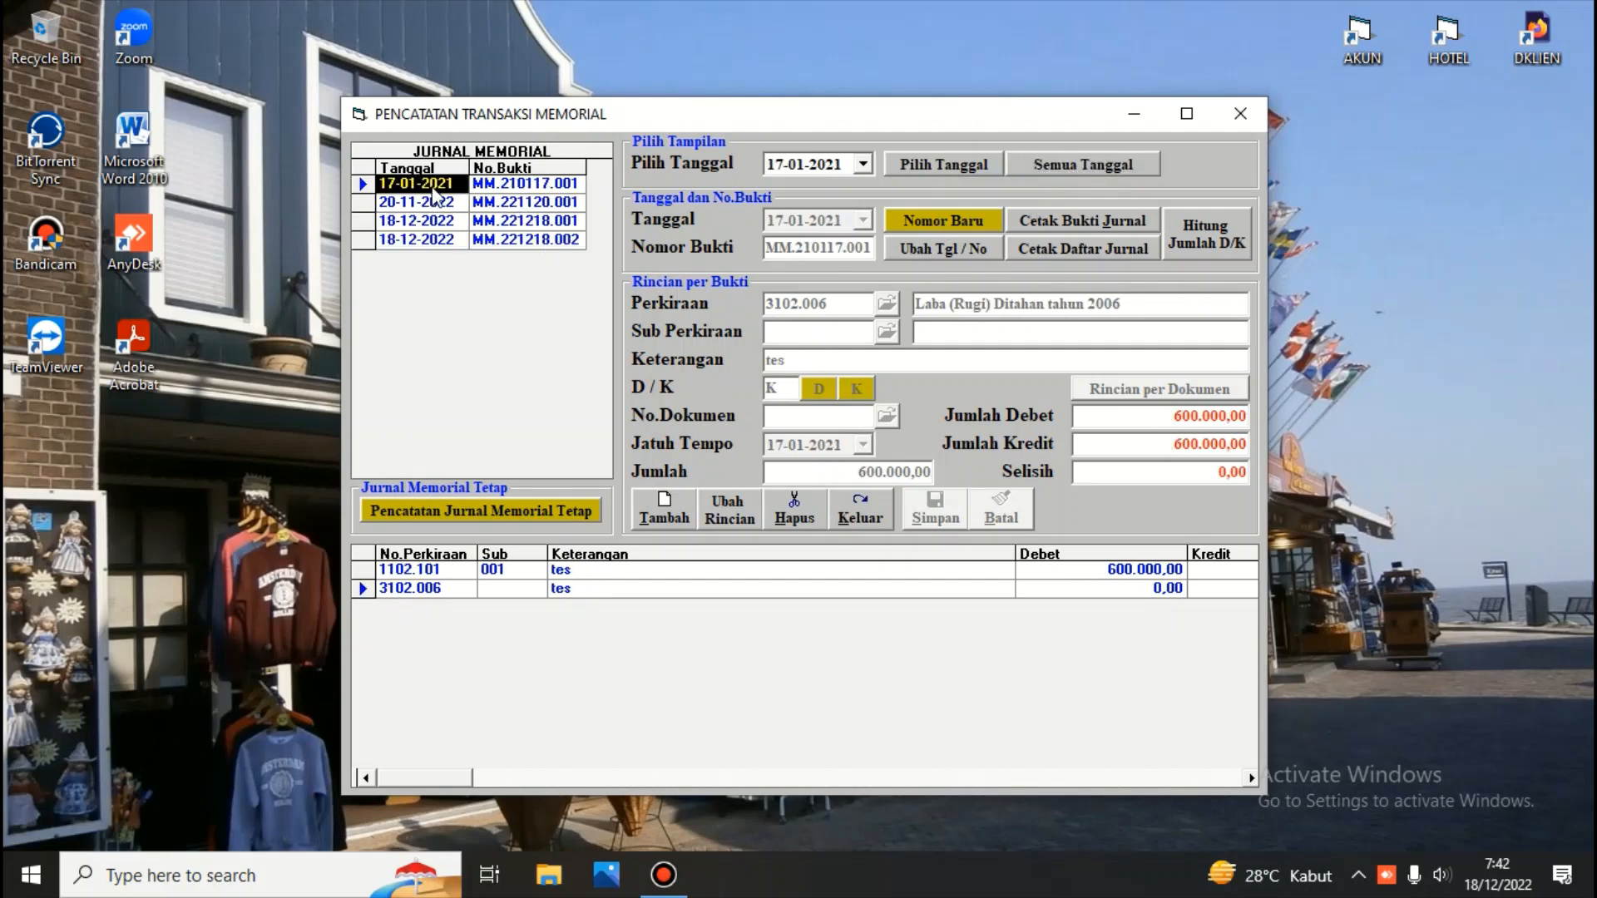
left_click(927, 251)
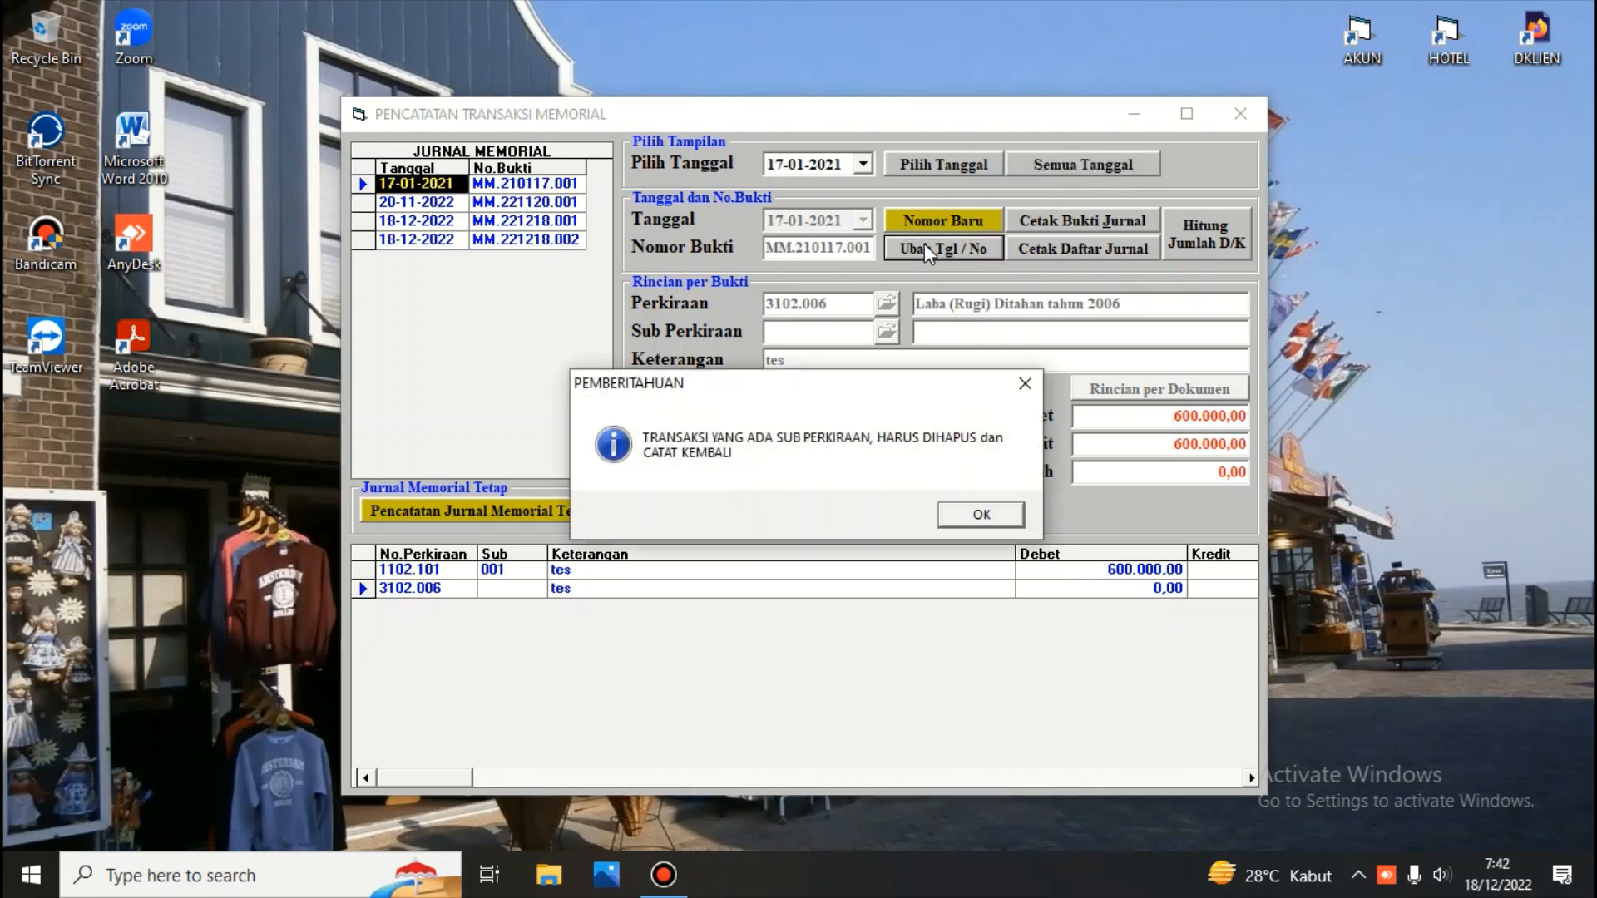
left_click(981, 516)
left_click(462, 203)
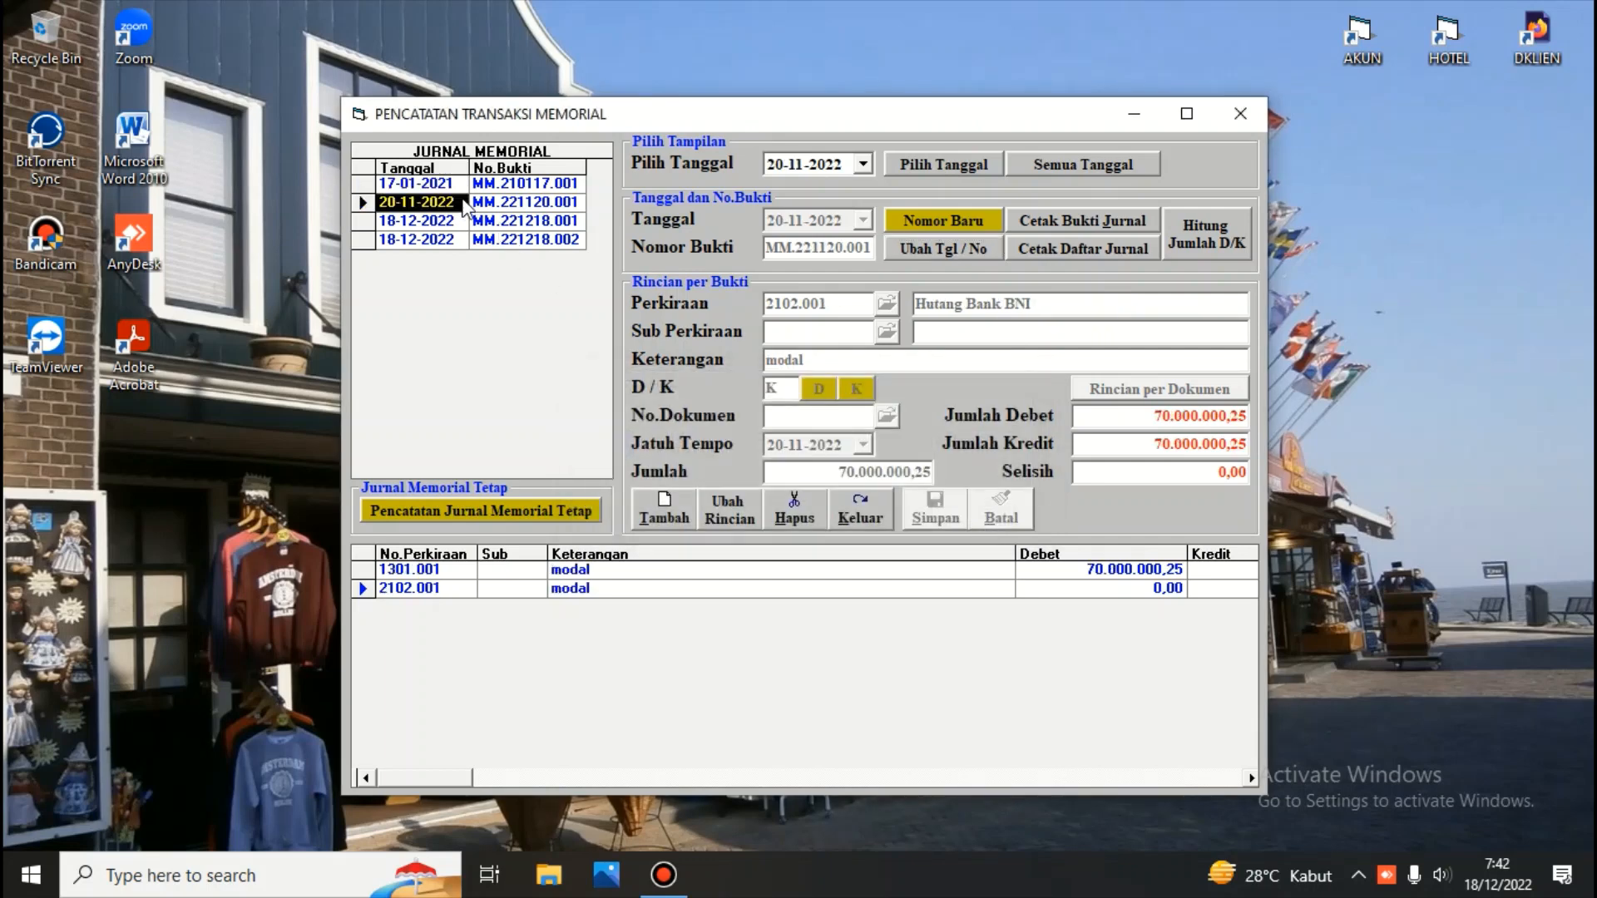
left_click(452, 182)
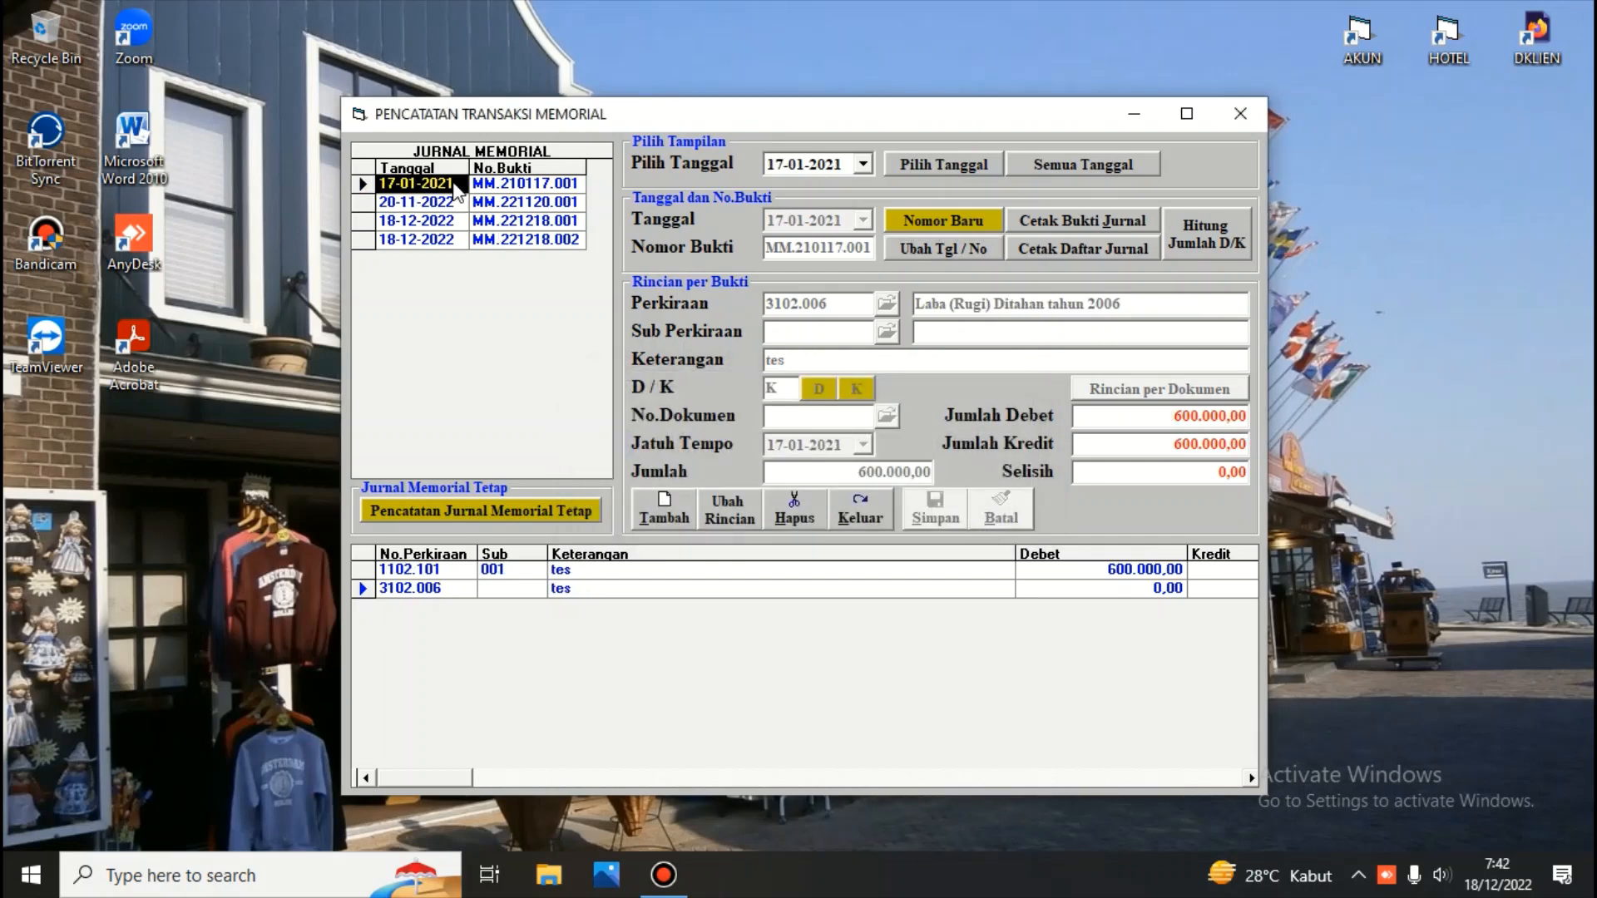
left_click(907, 248)
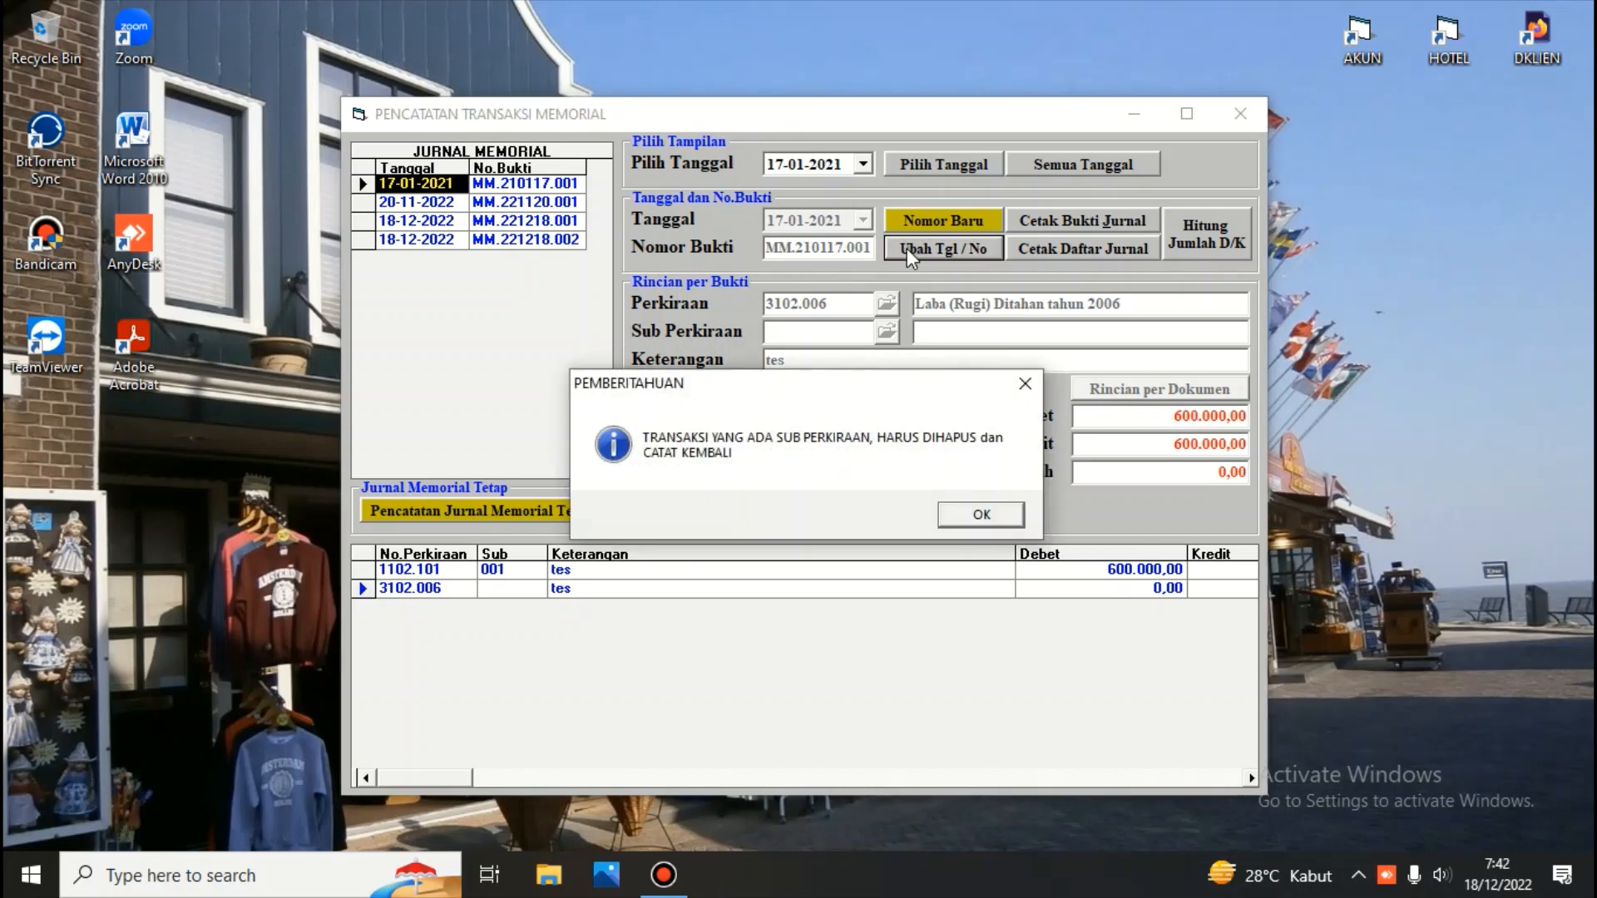
left_click(984, 517)
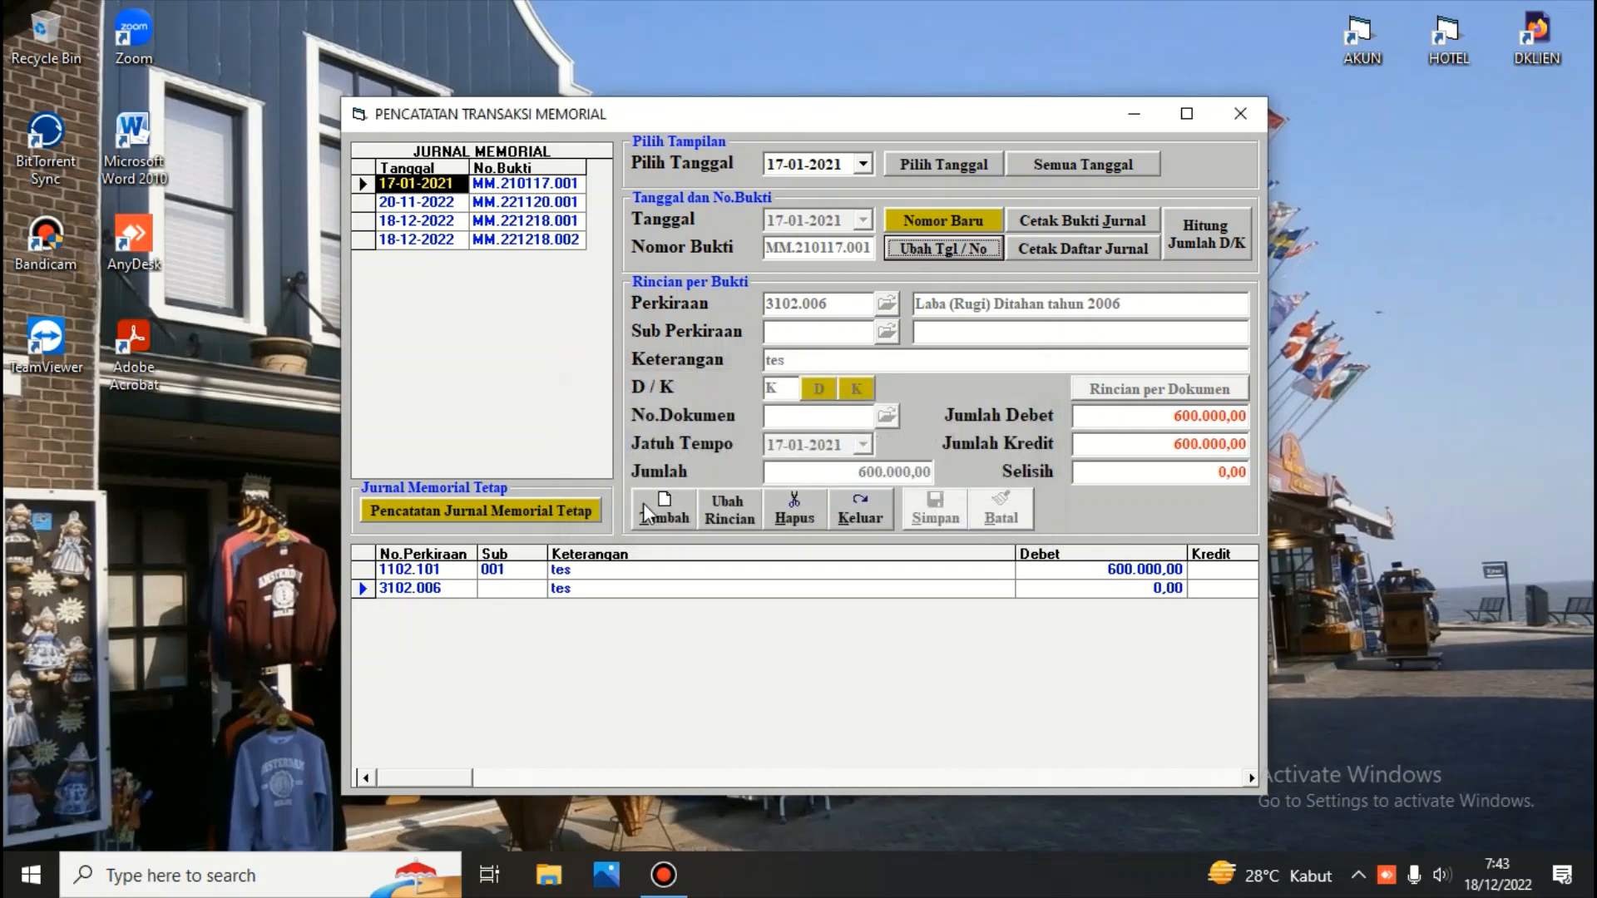
left_click(475, 574)
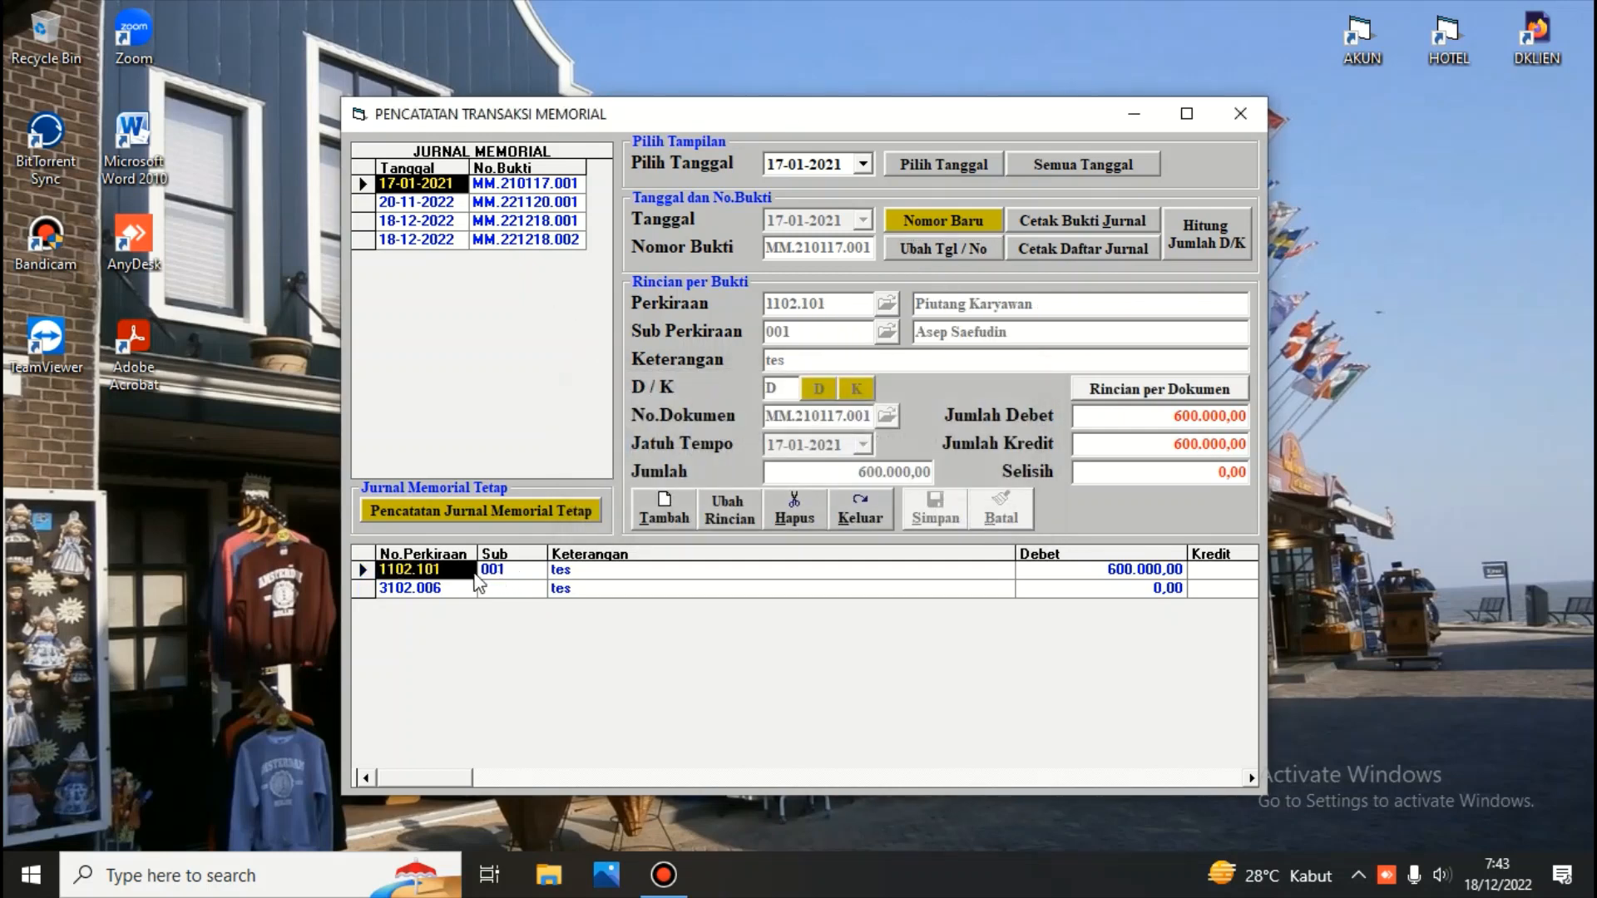
left_click(918, 251)
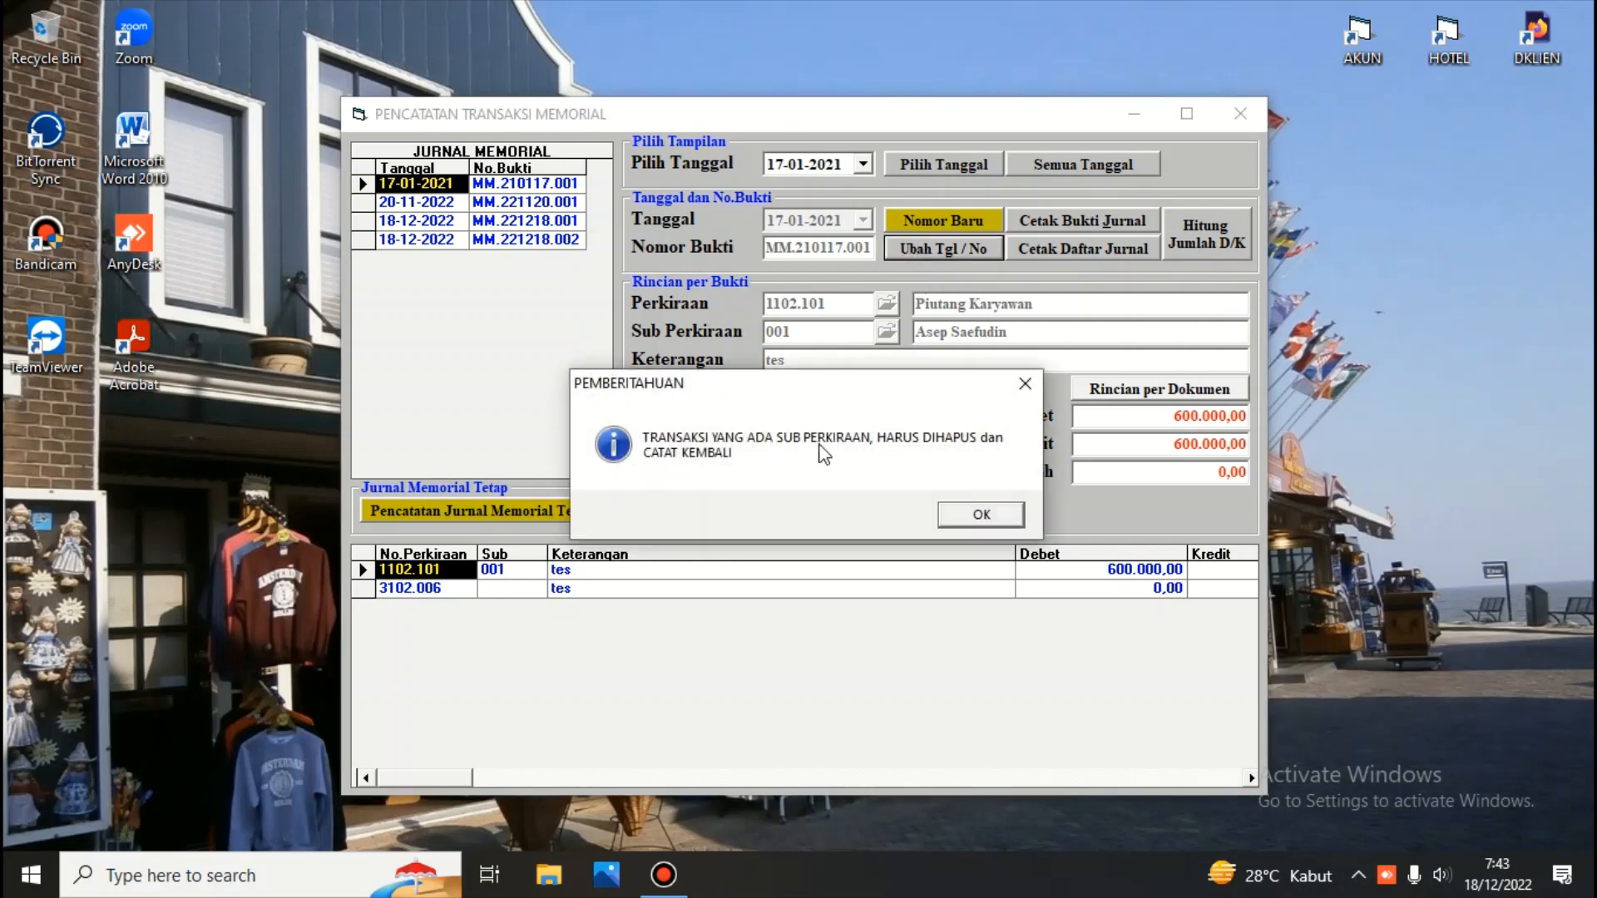
left_click(980, 516)
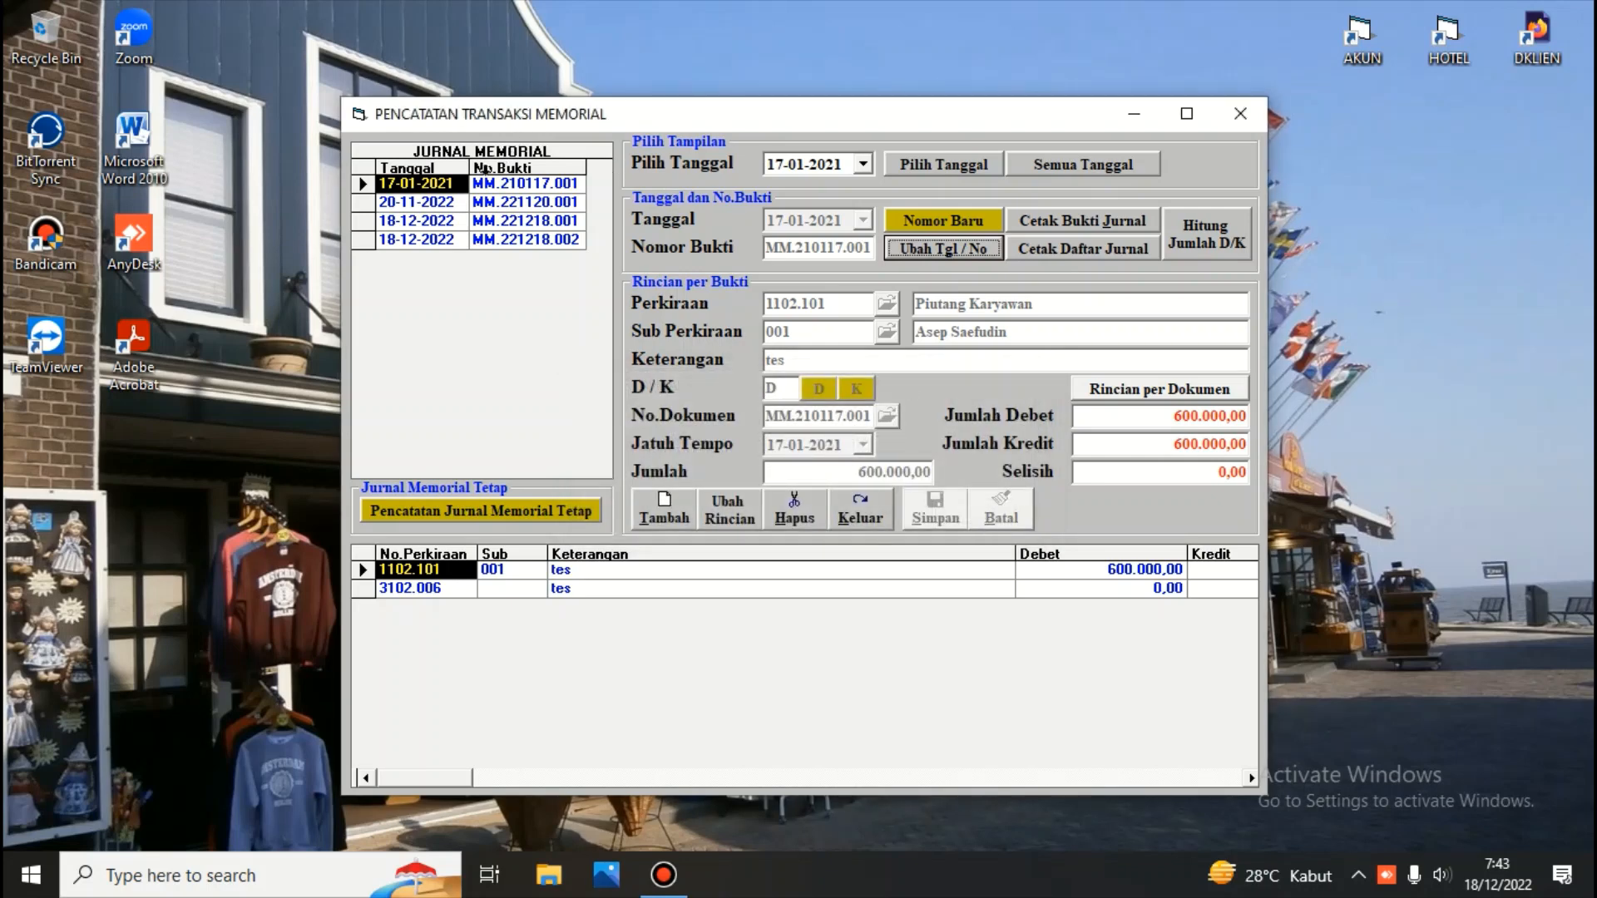
Delete both detail lines of the 17-01-2021 voucher, confirming each deletion
left_click(361, 183)
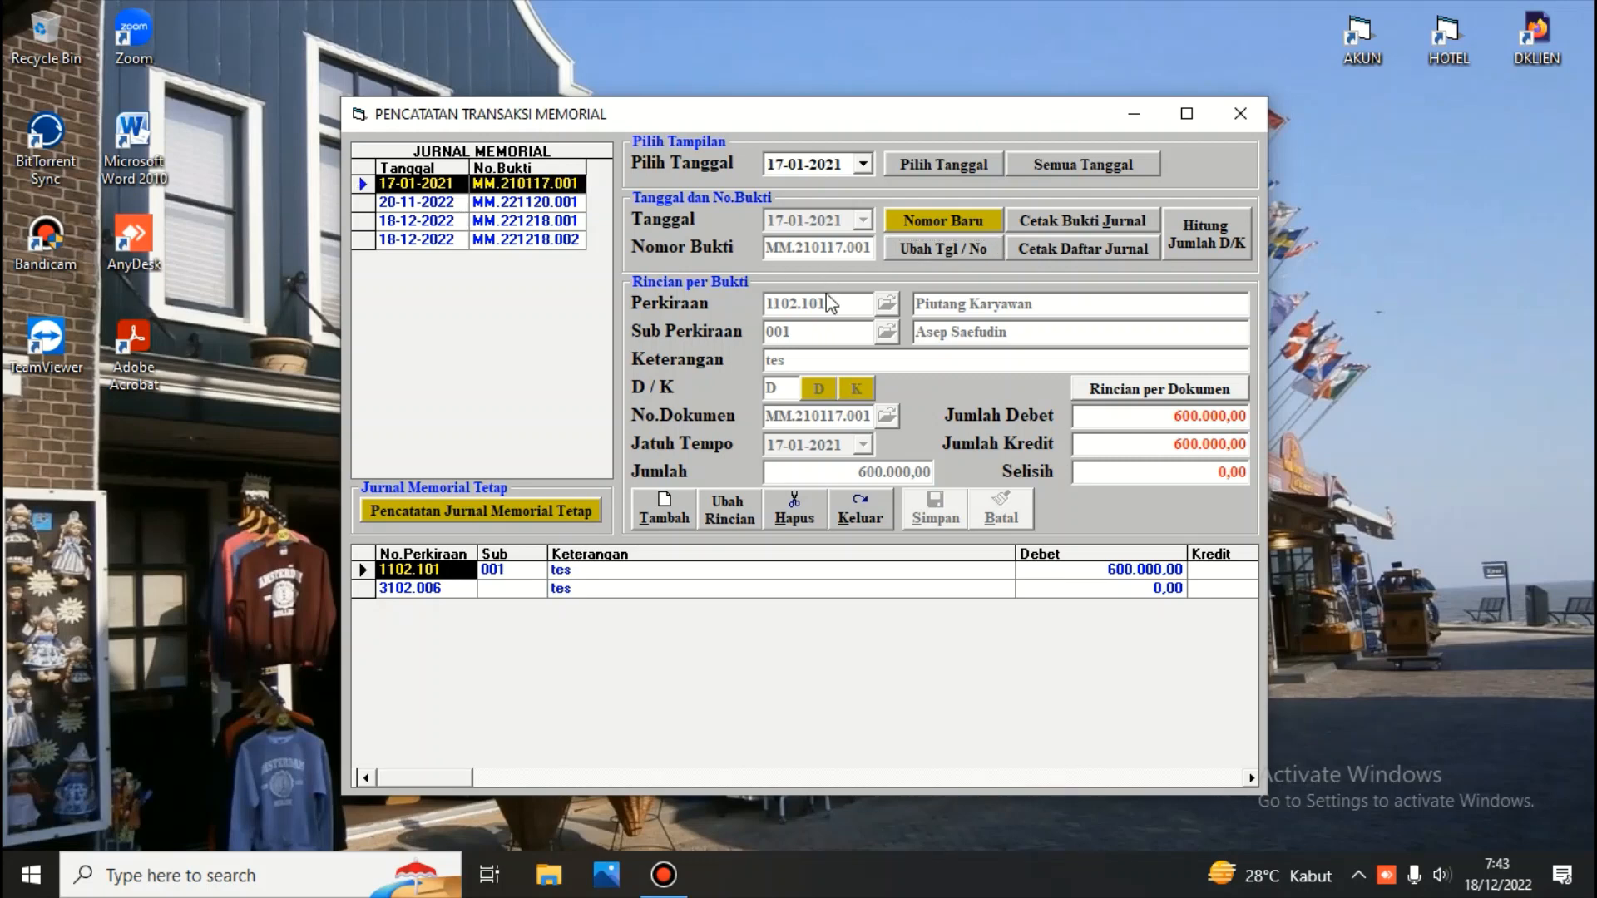
left_click(784, 516)
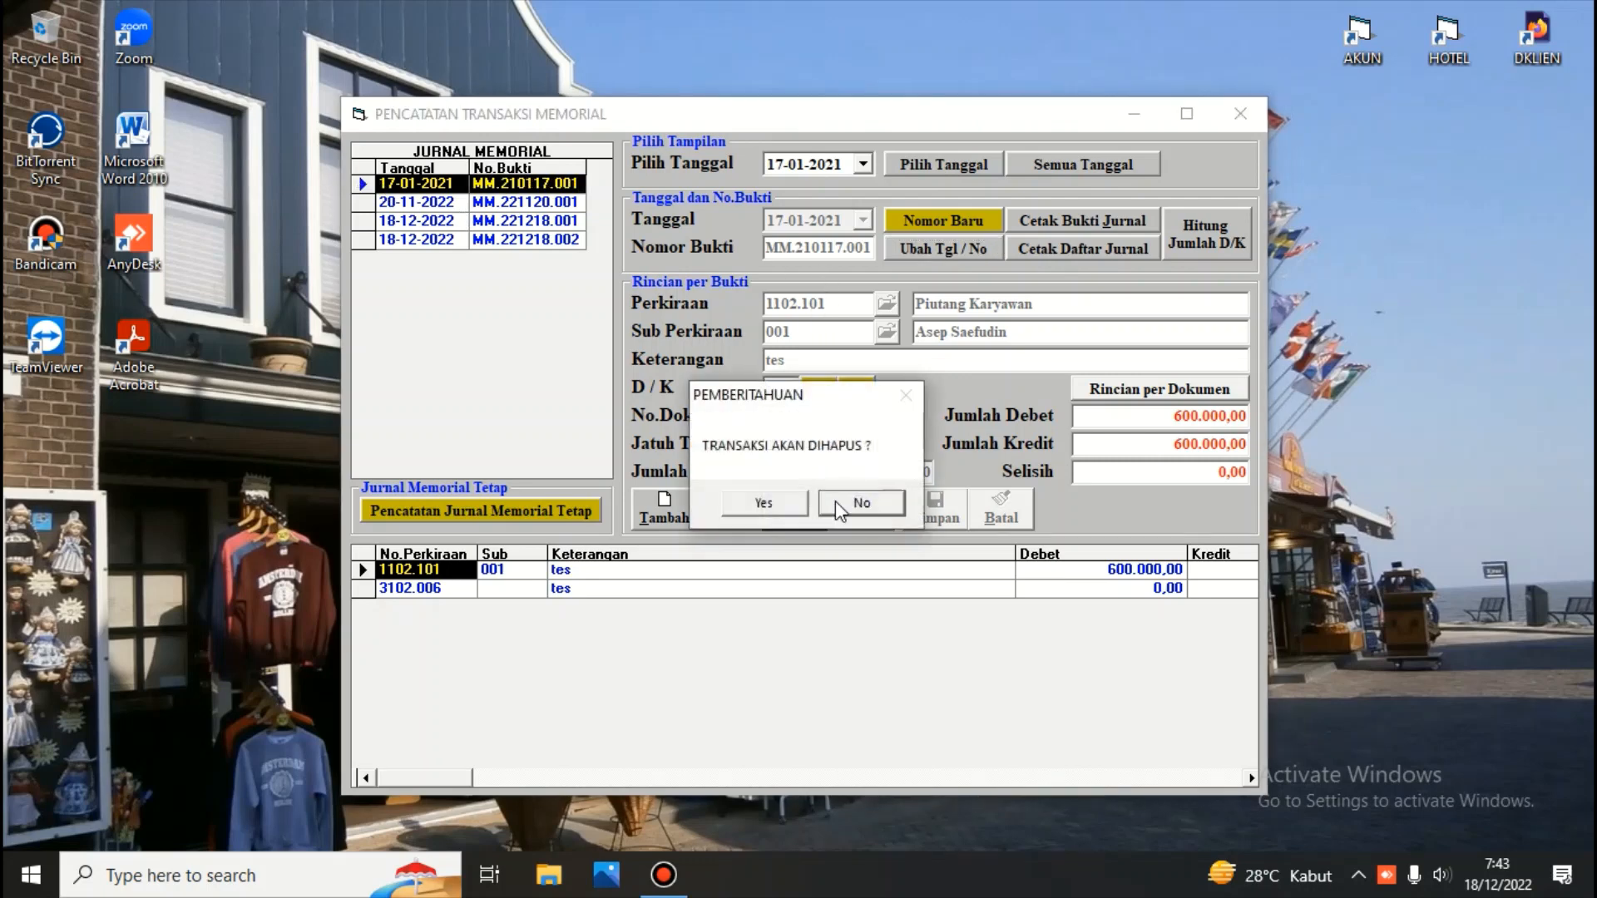
left_click(788, 504)
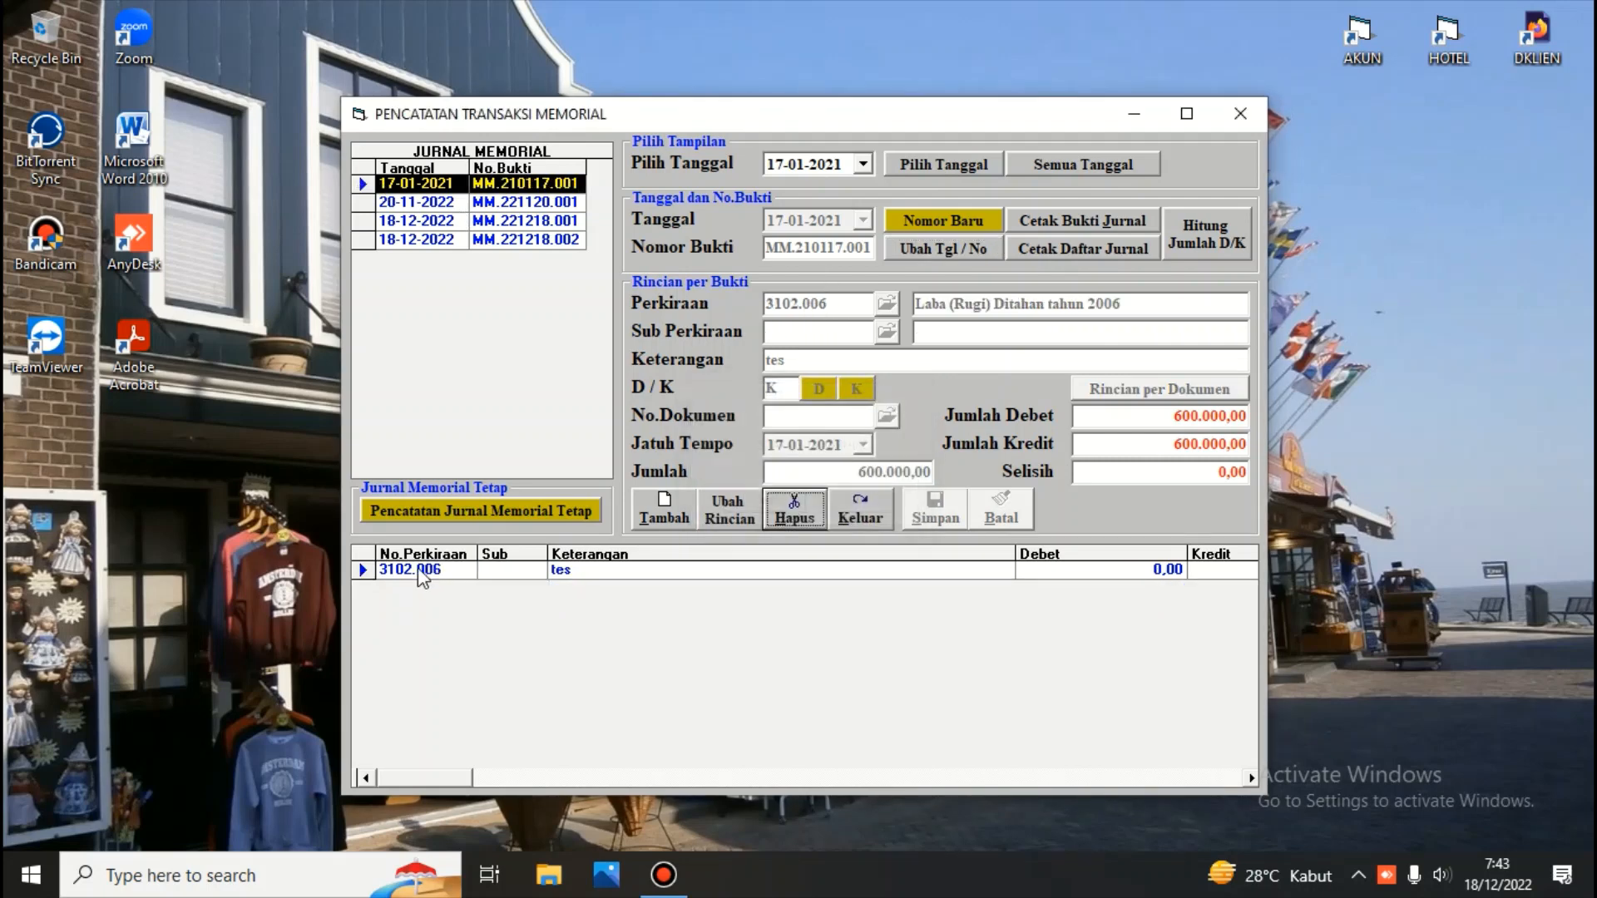
left_click(420, 572)
left_click(795, 509)
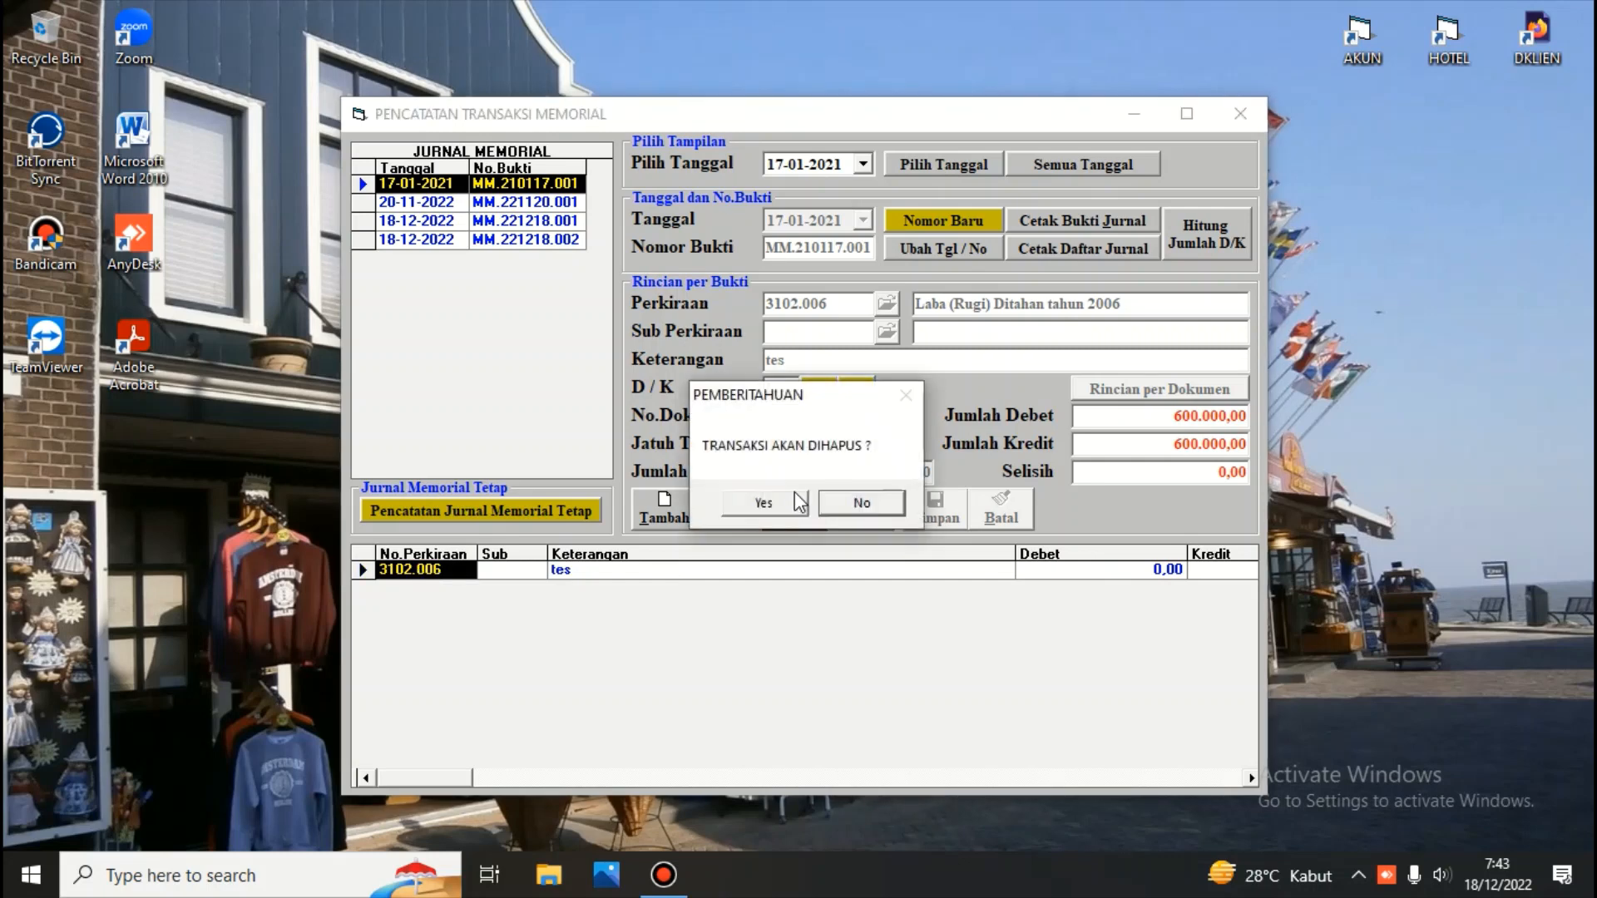
left_click(790, 505)
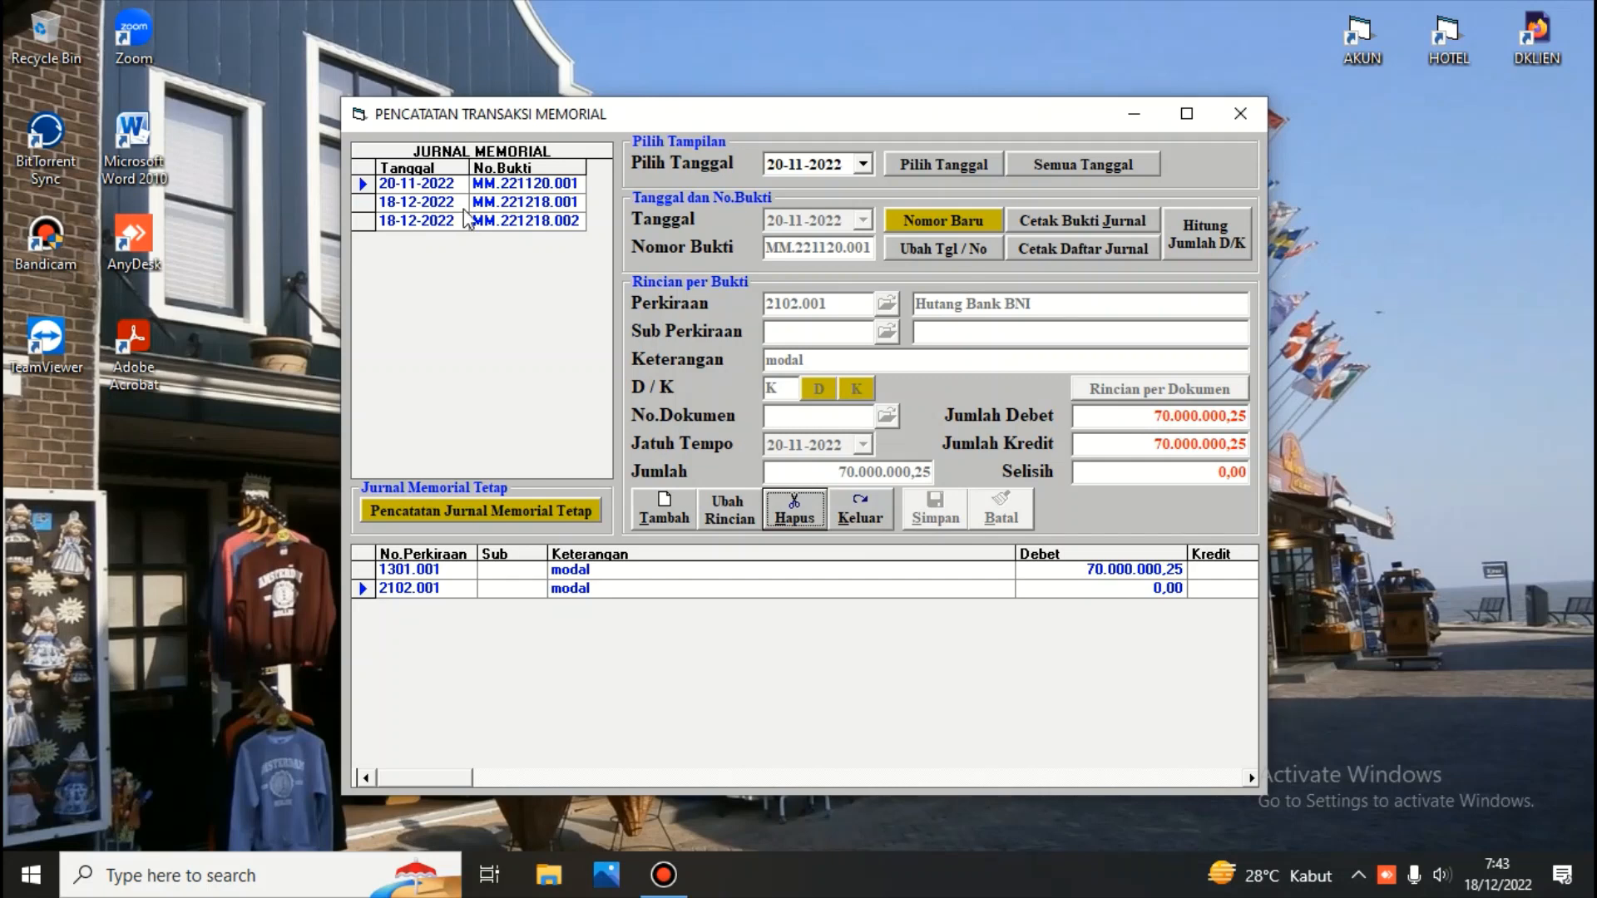
Review the remaining vouchers and close the memorial transaction window
left_click(444, 186)
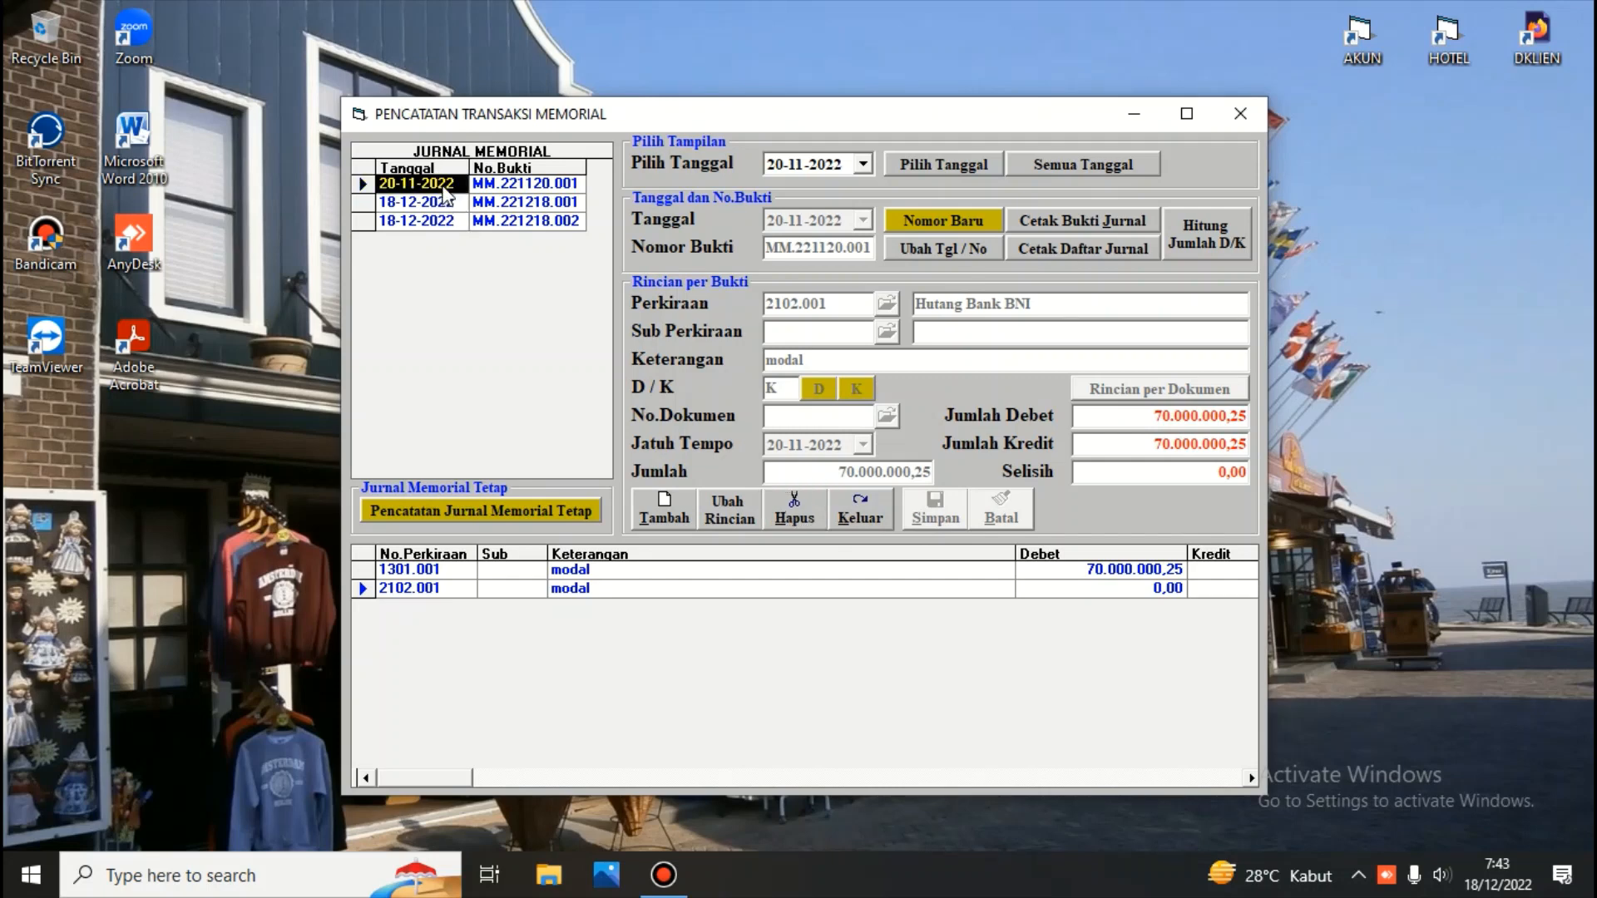
left_click(449, 202)
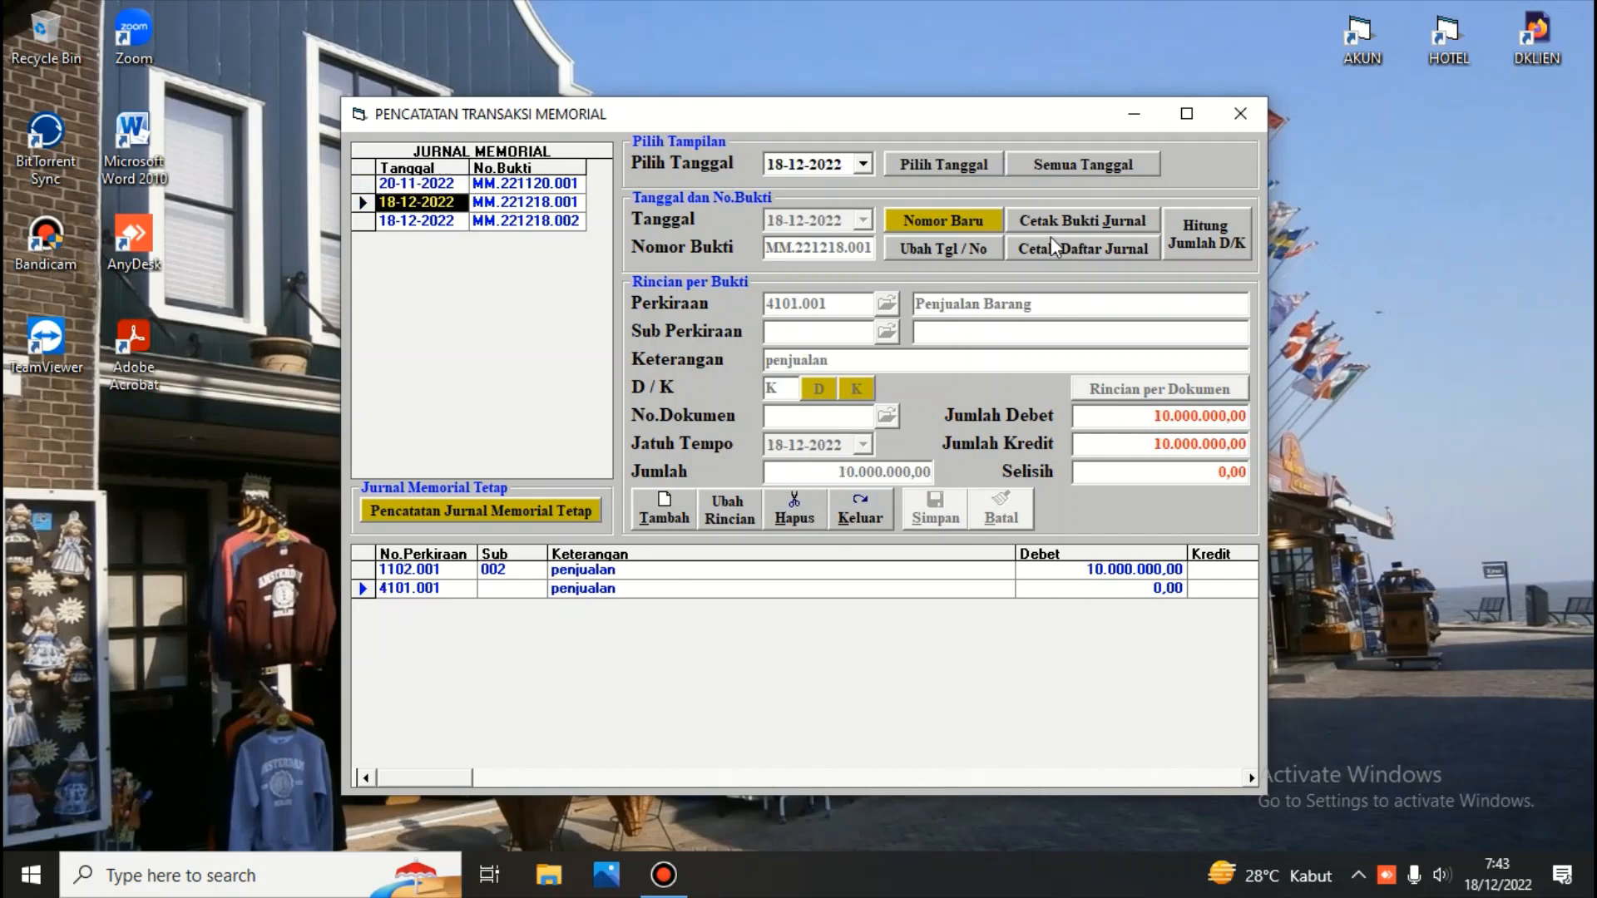
left_click(872, 510)
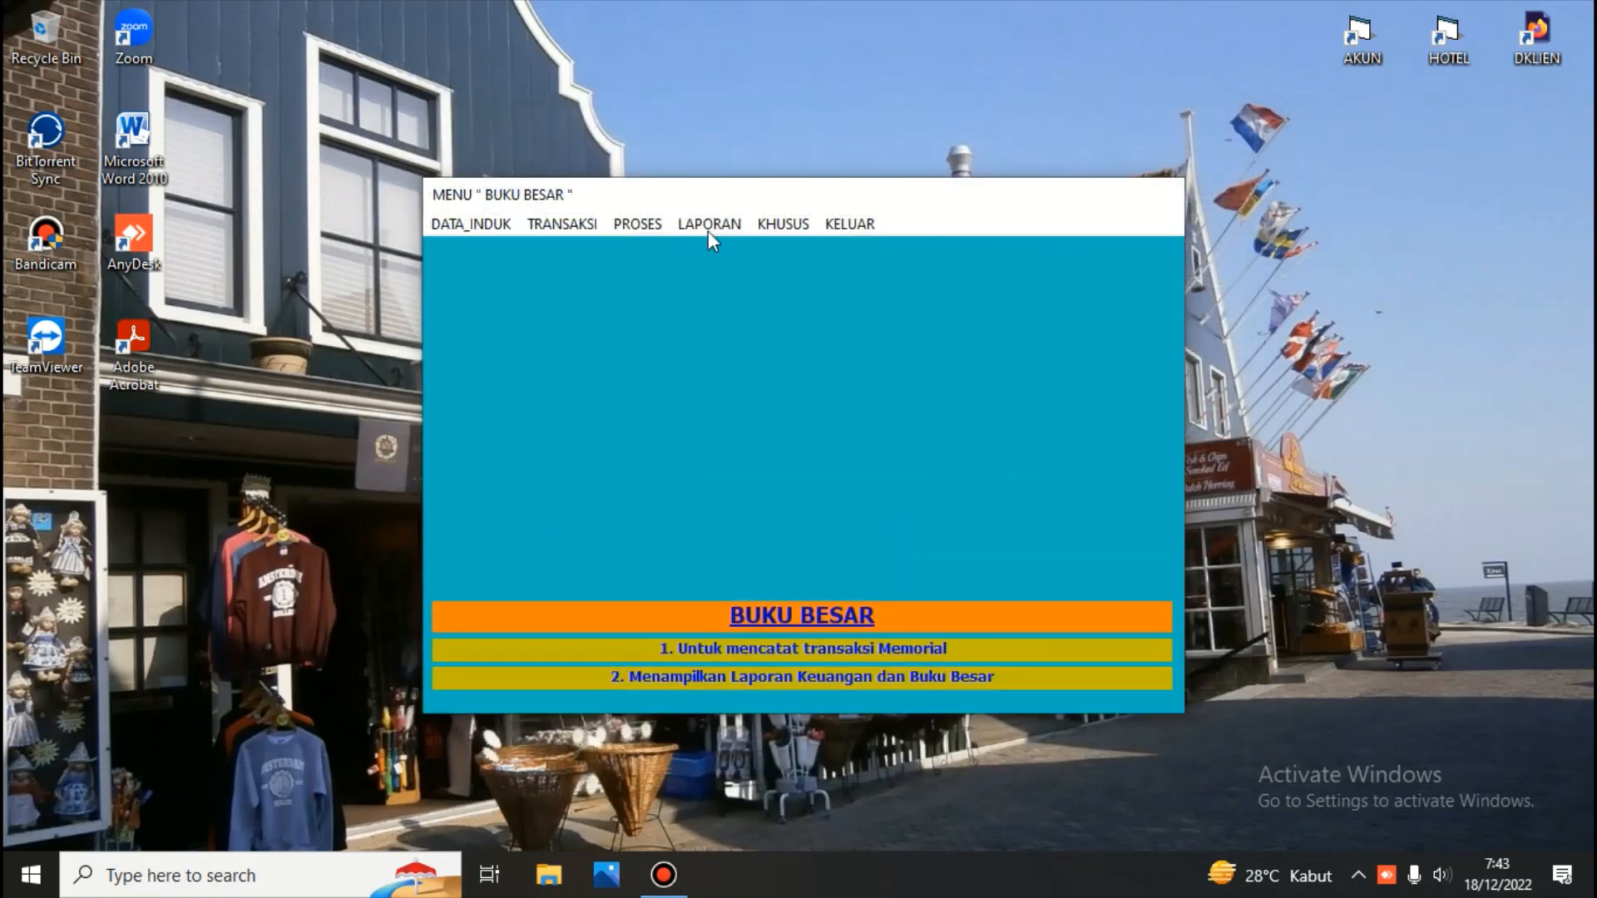
Run the transfer of transactions to the ledger up to 31-01-2021 and continue
left_click(636, 225)
left_click(752, 503)
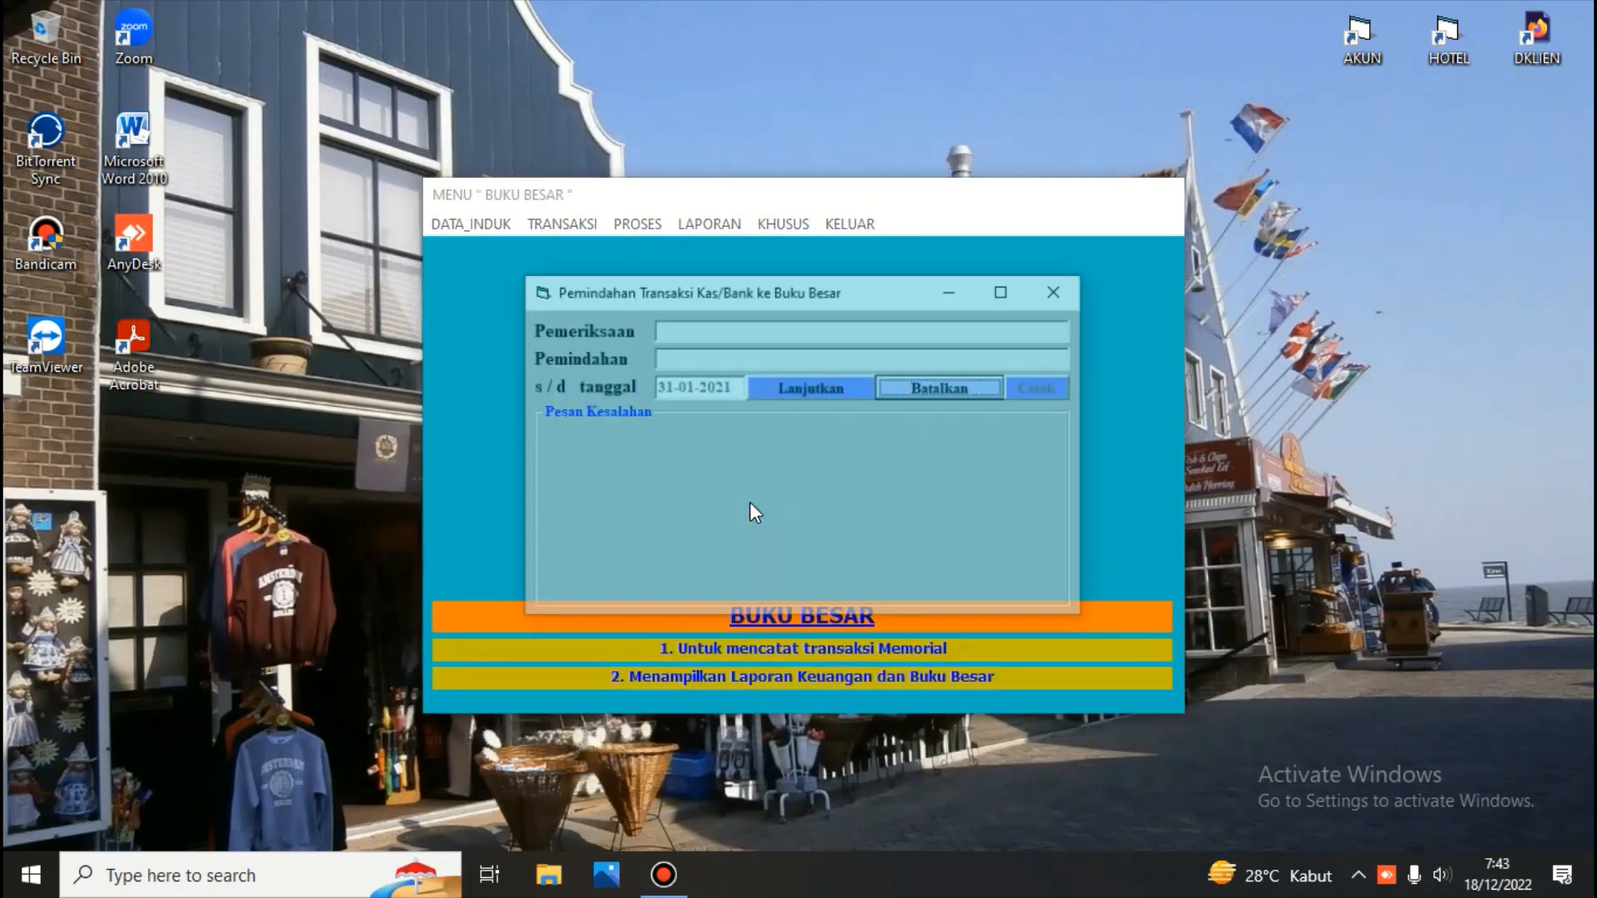
left_click(810, 386)
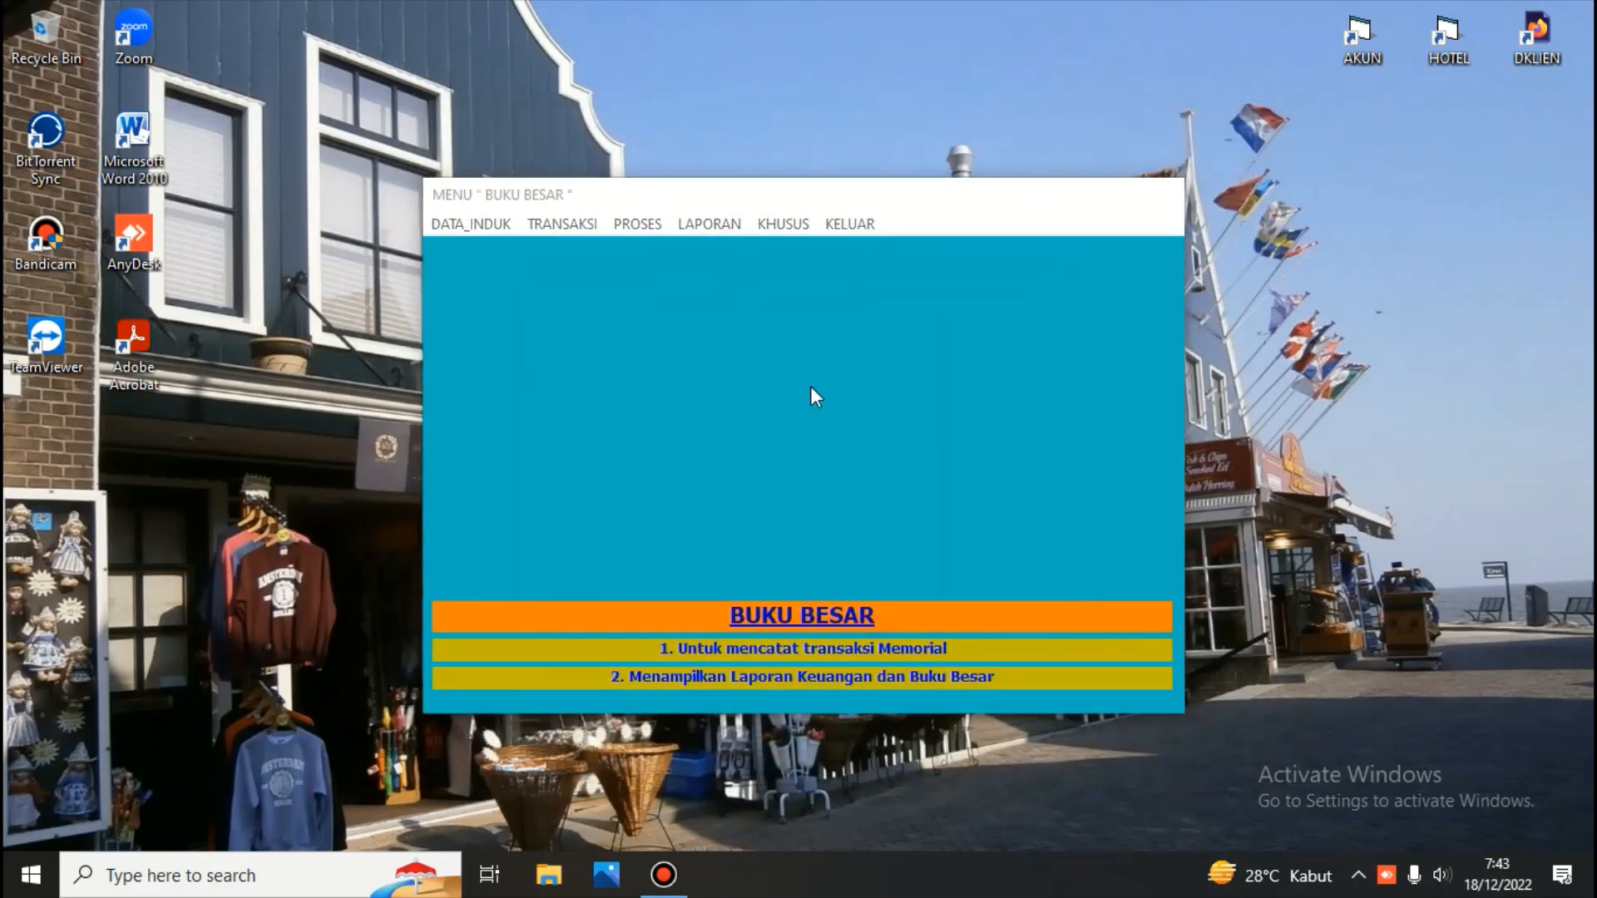
left_click(815, 371)
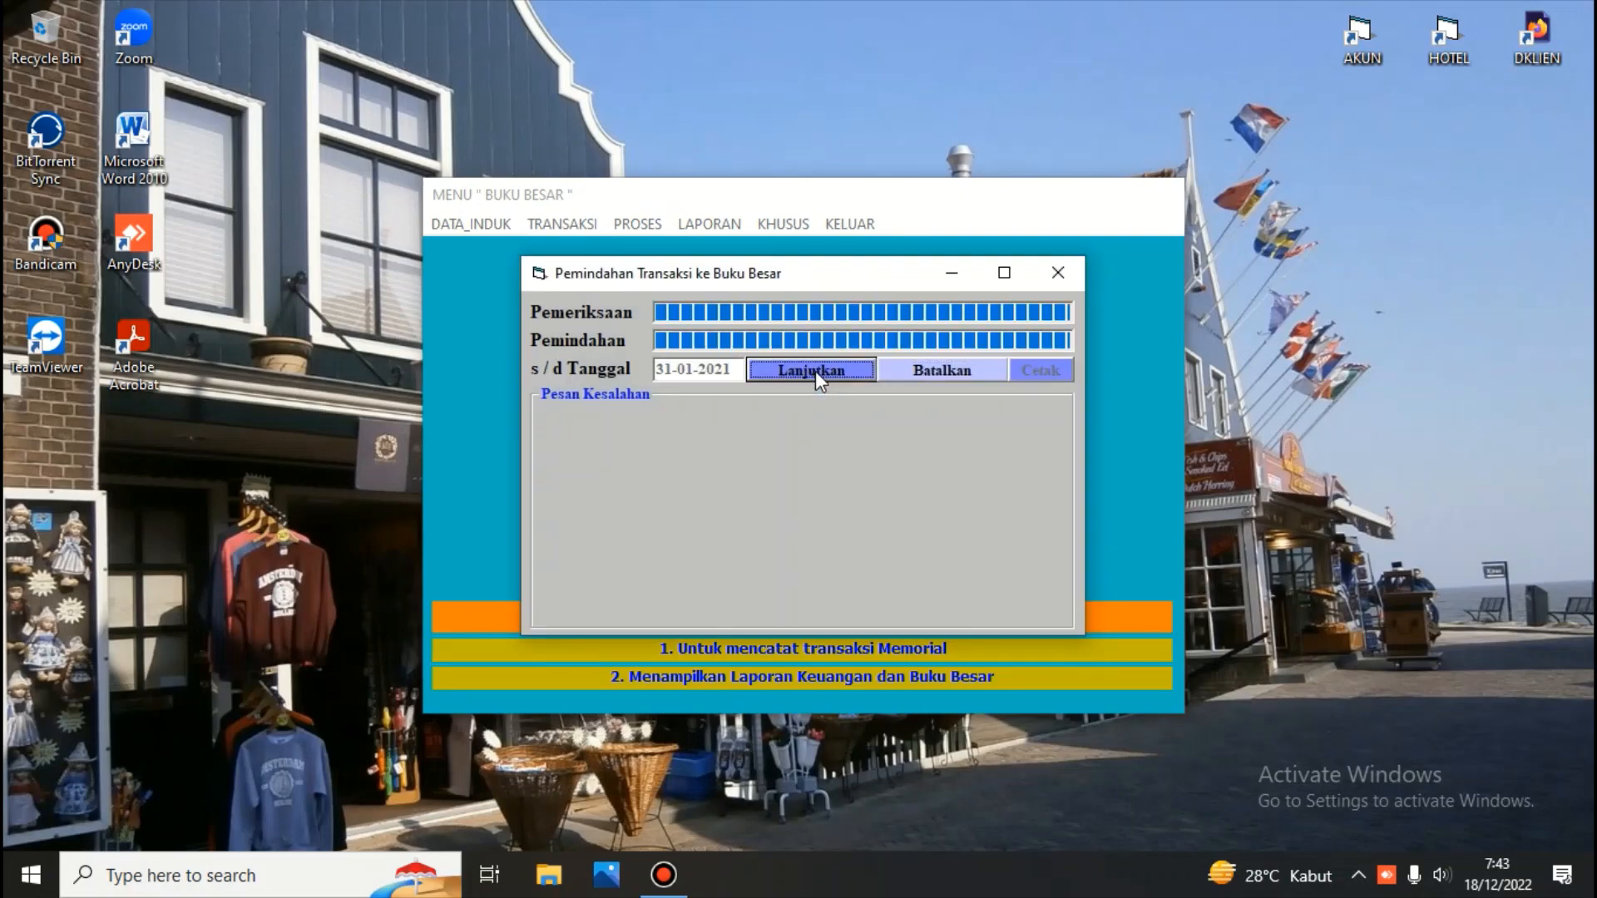
Reopen memorial transaction recording, list all dates, and close the window
left_click(567, 223)
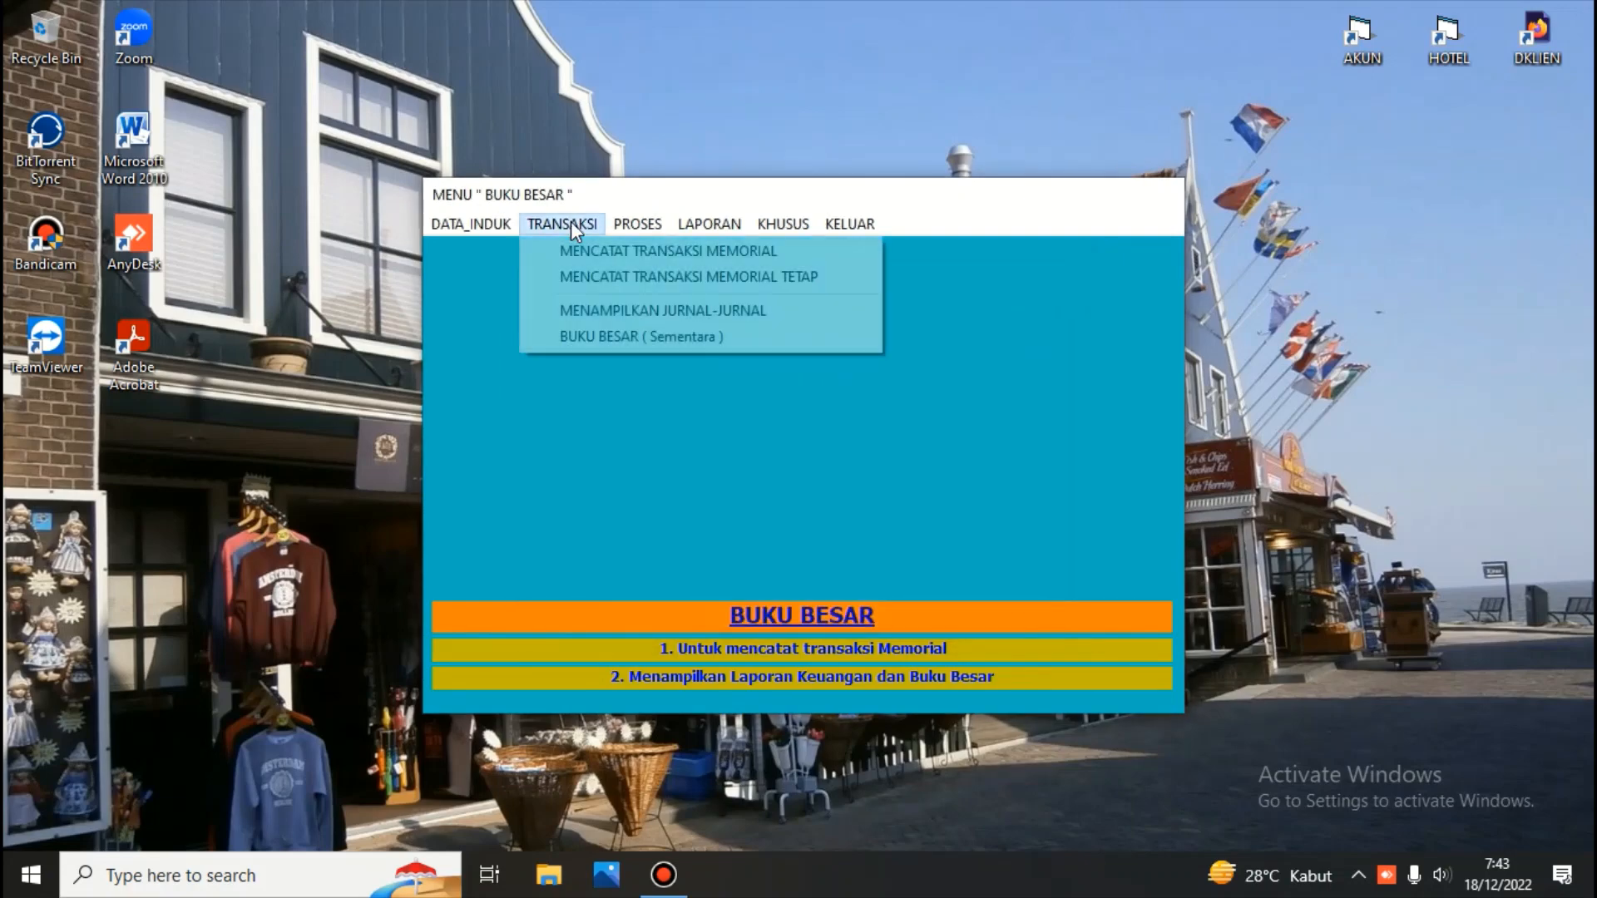
left_click(584, 250)
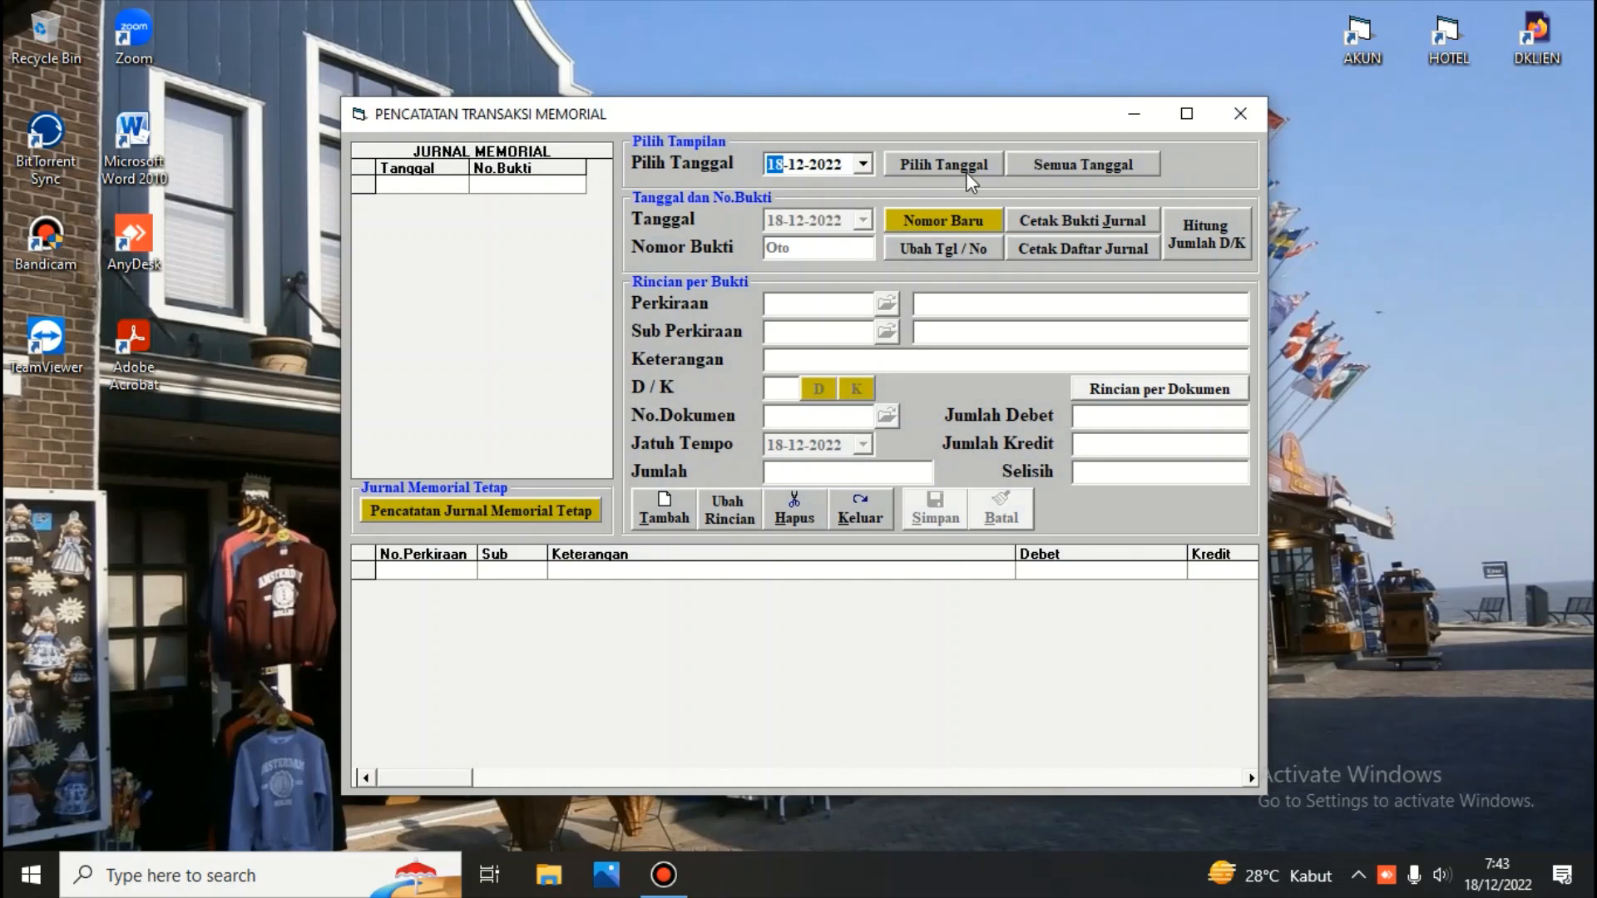
left_click(1118, 160)
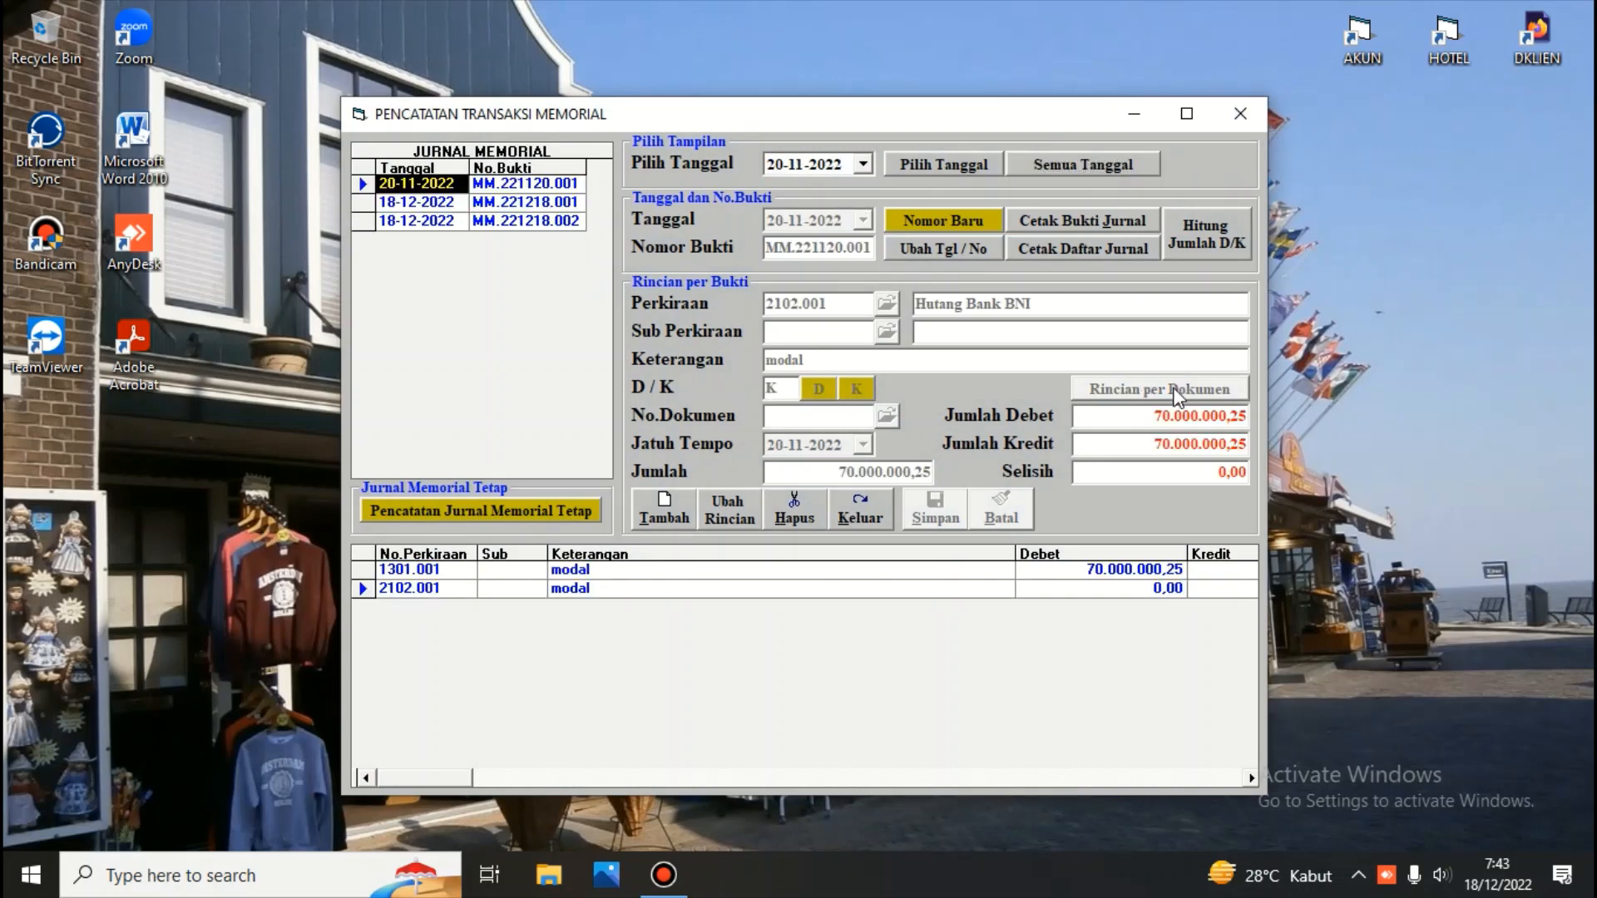
left_click(863, 496)
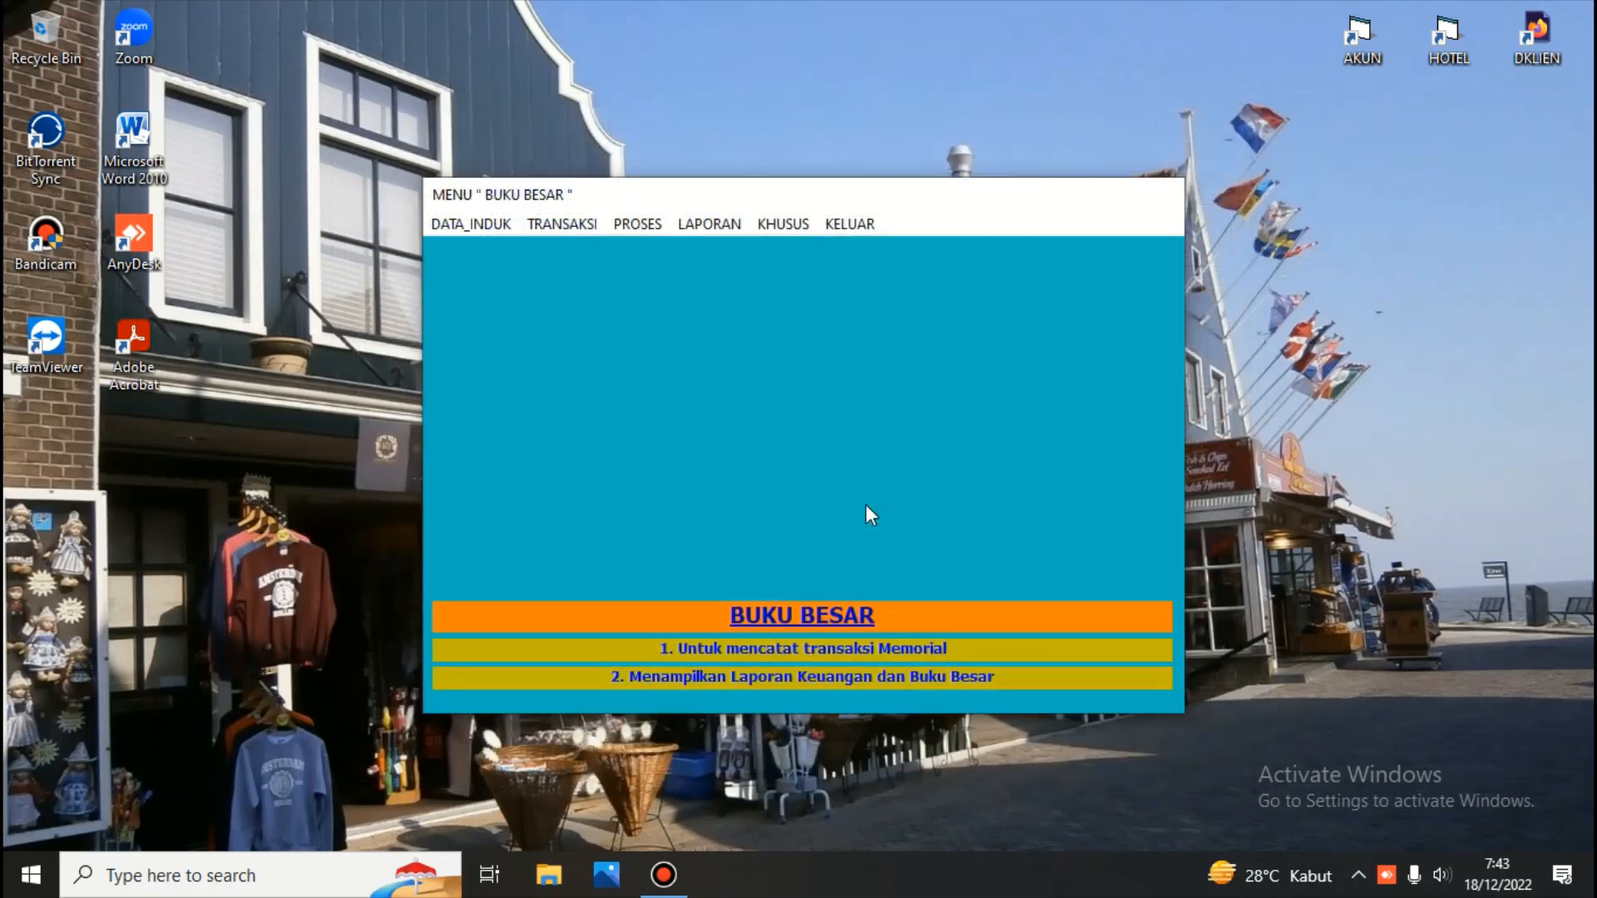
Exit the Buku Besar menu and open the Kas/Bank module by entering its password
left_click(851, 225)
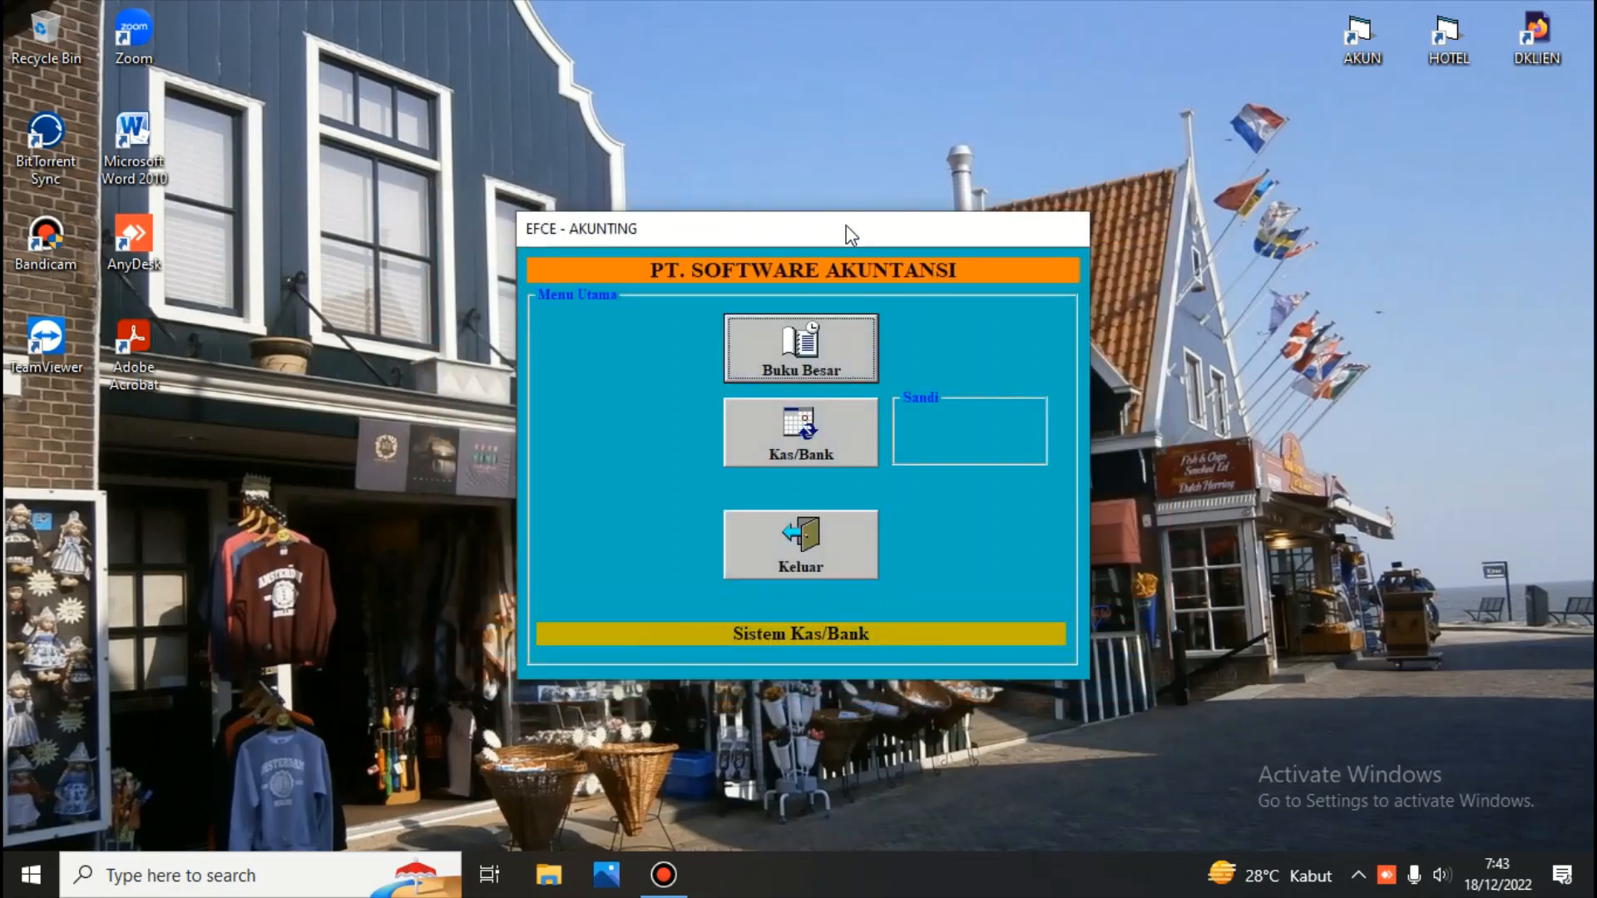
left_click(817, 426)
type("**")
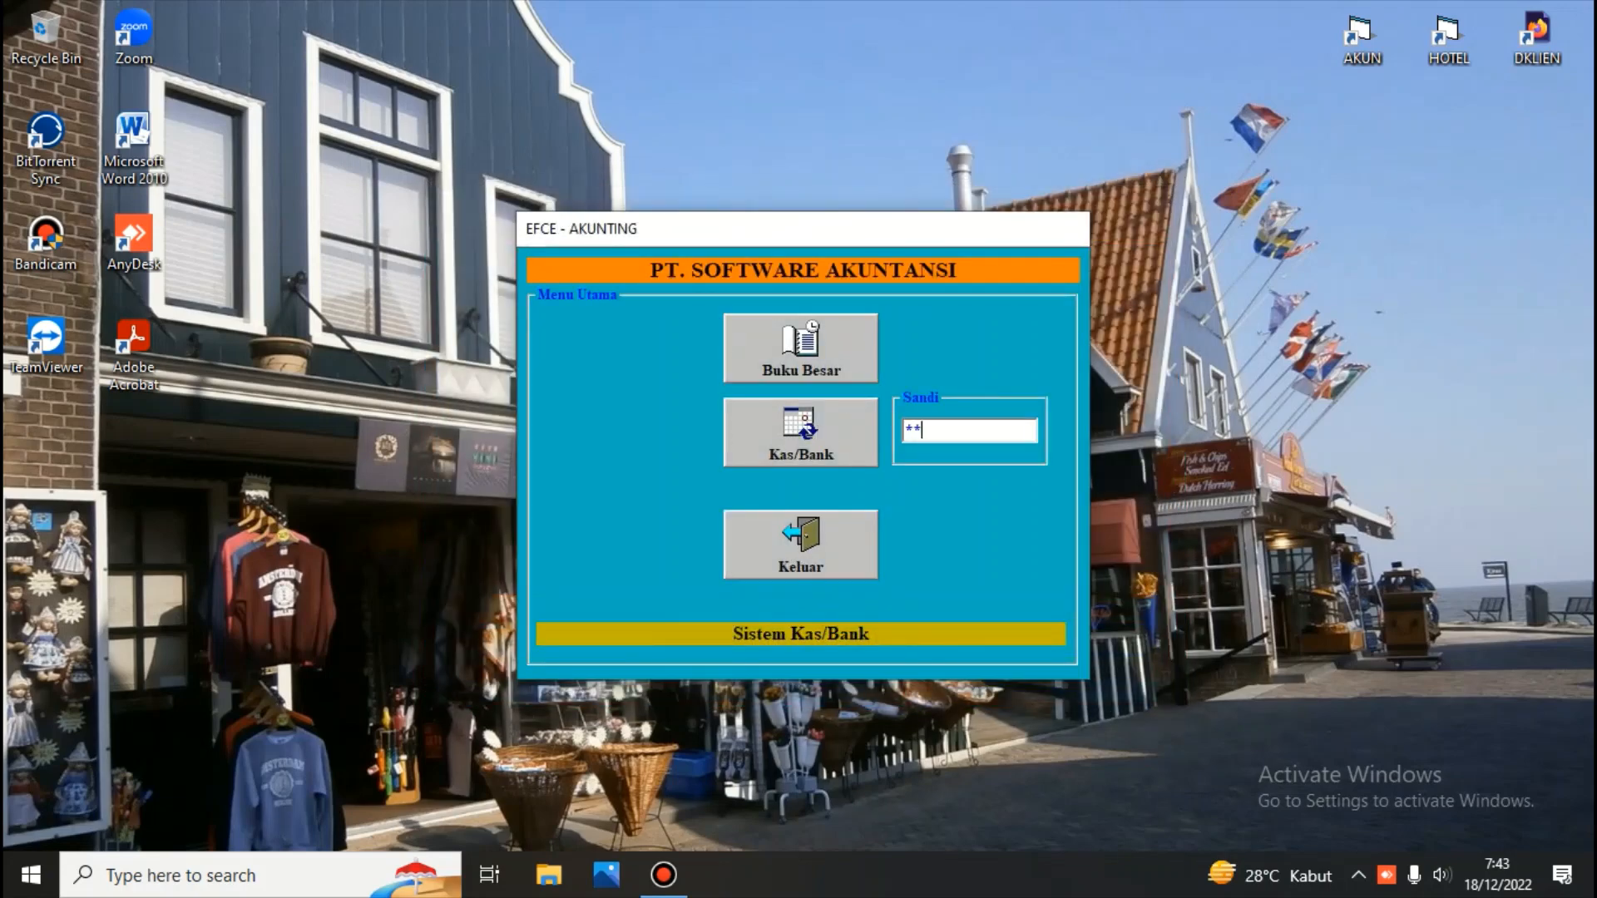
type("*")
key("Return")
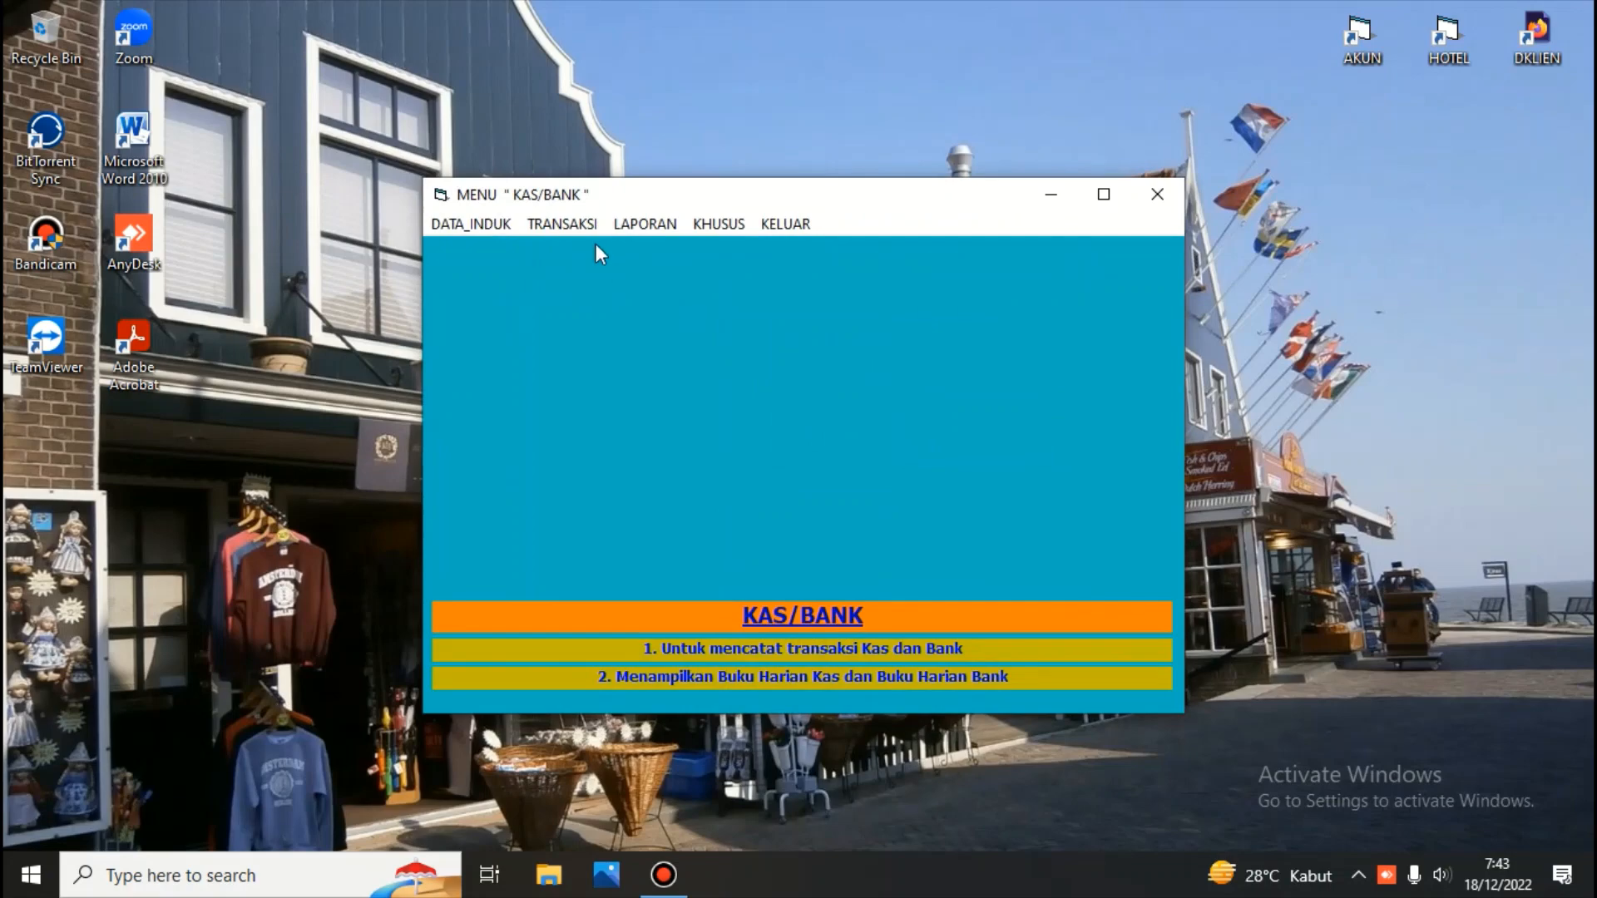
Open the cash receipts transaction window, browse the Kas Kecil and Kas Besar vouchers, and close it
left_click(575, 226)
left_click(586, 247)
left_click(516, 176)
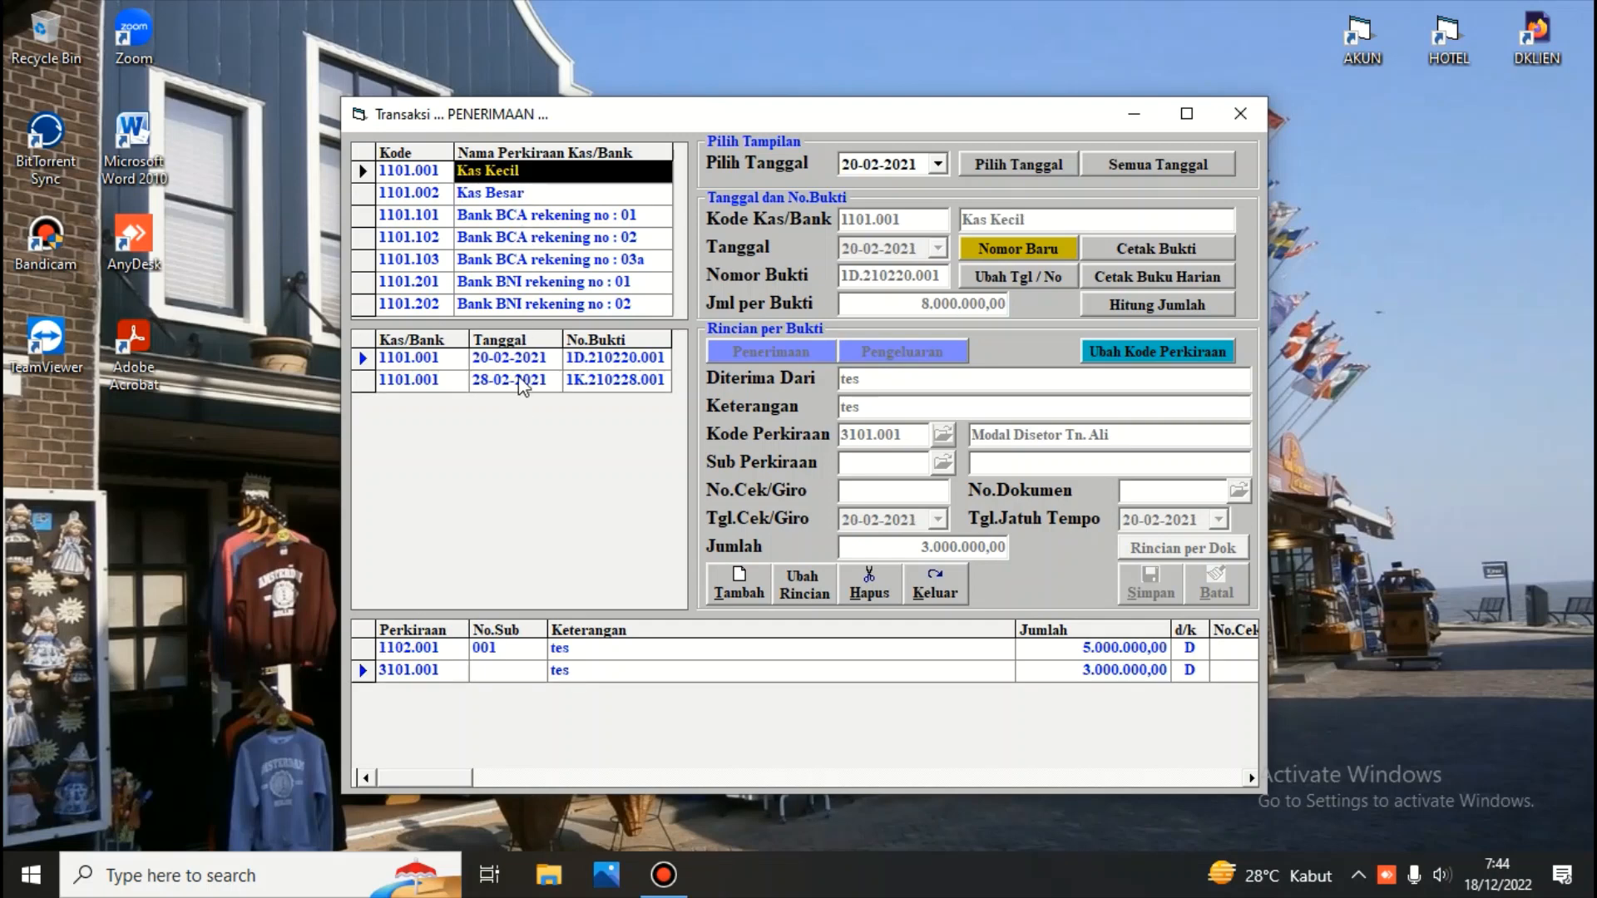
left_click(477, 200)
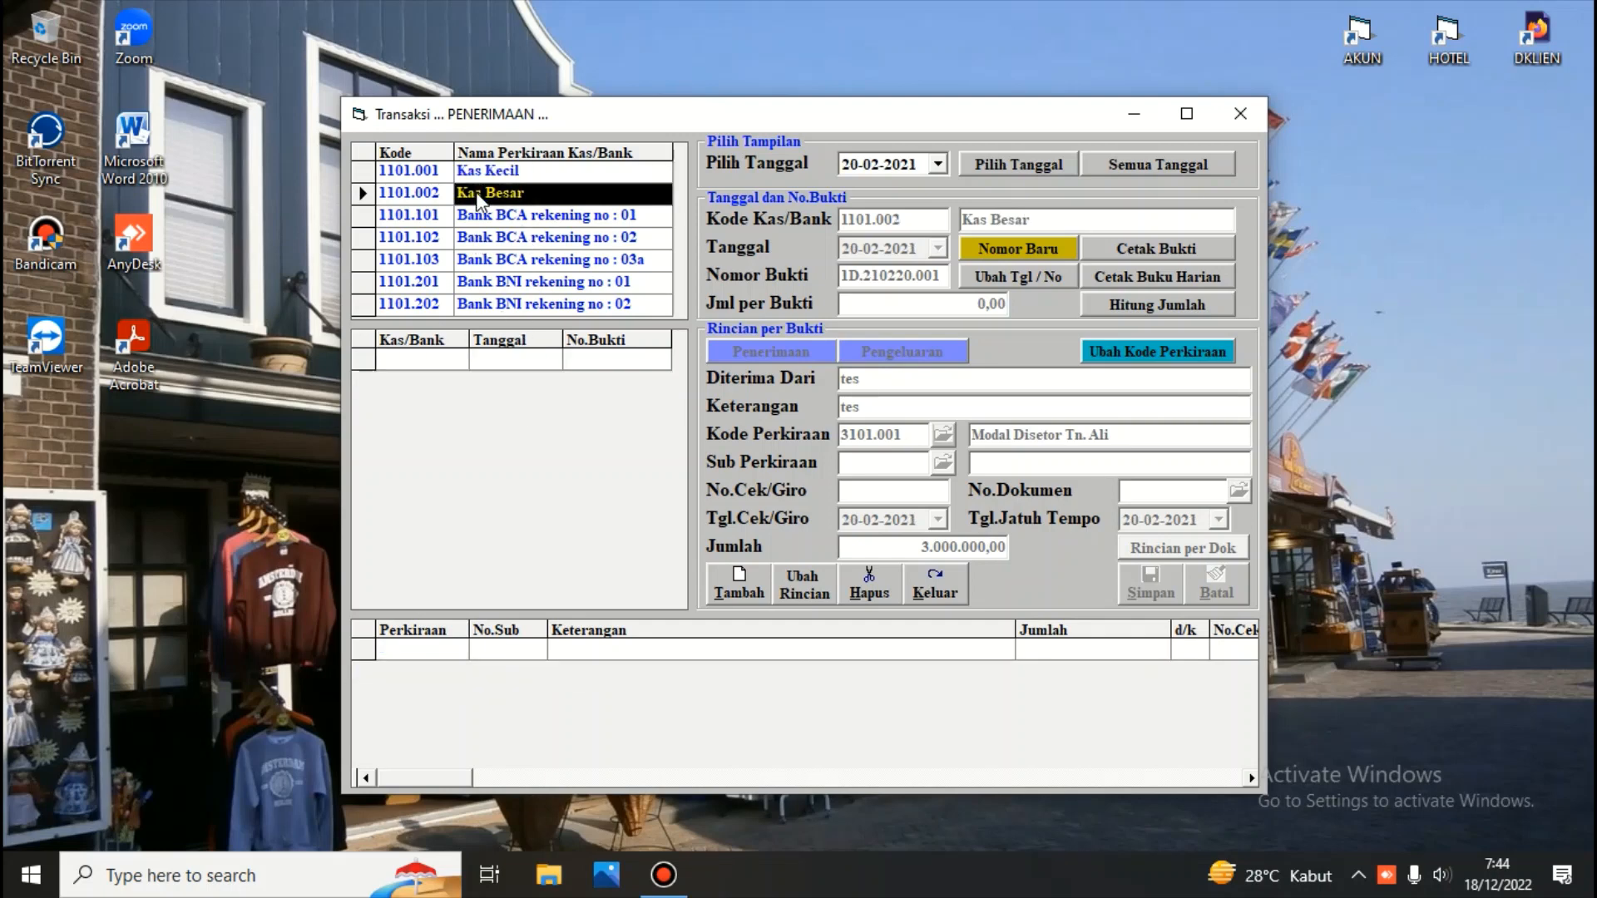
key("Up")
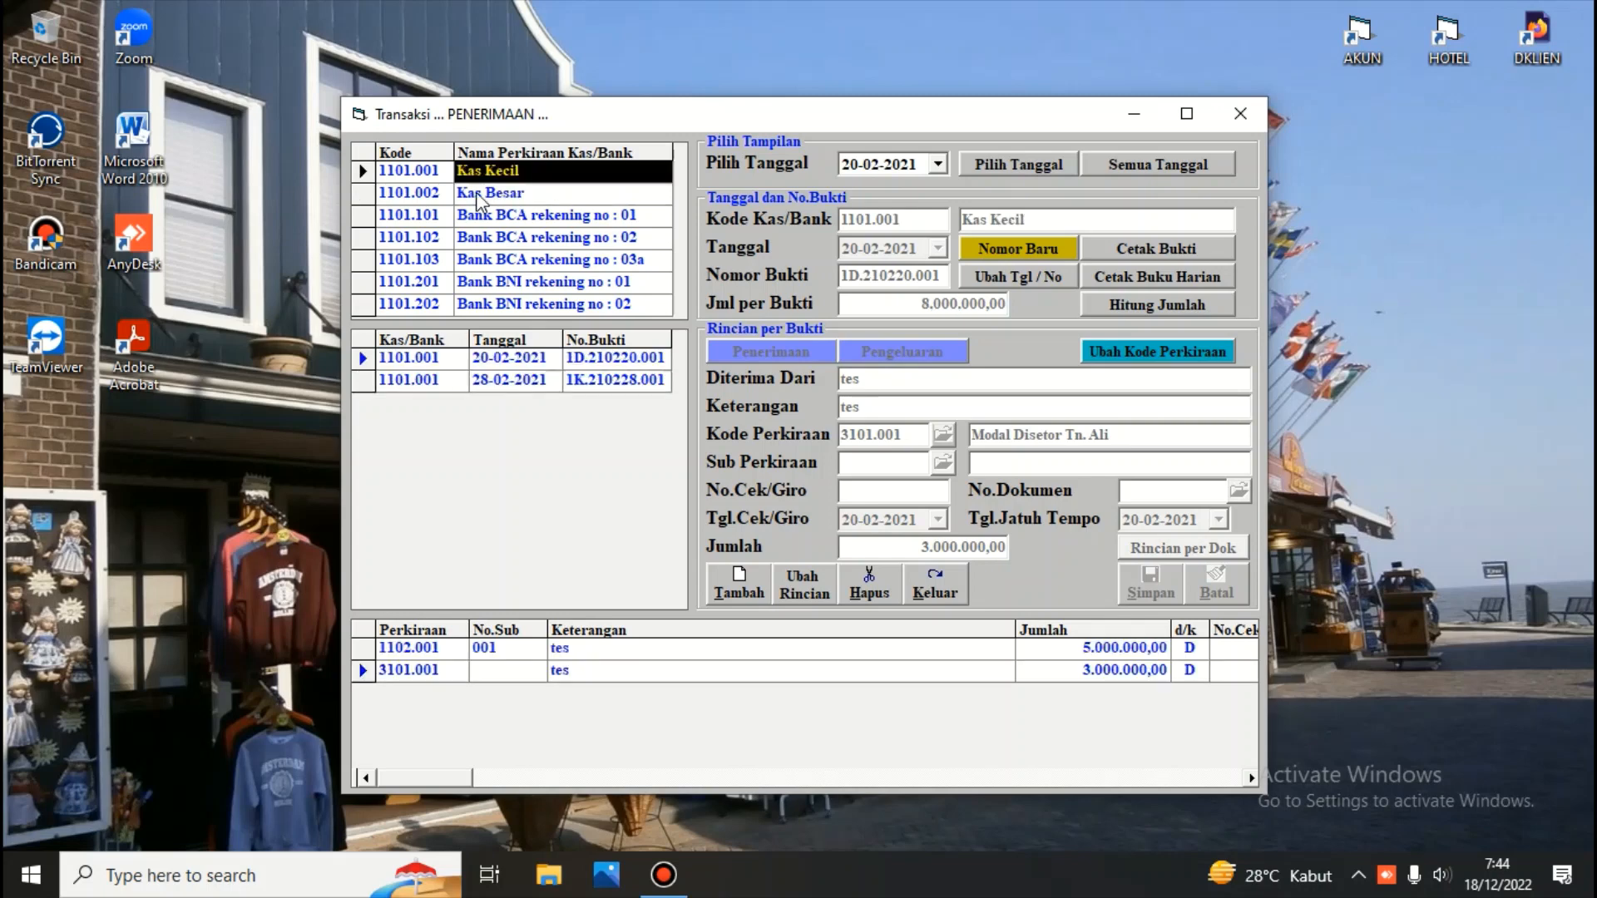
key("Down")
key("Up")
left_click(935, 584)
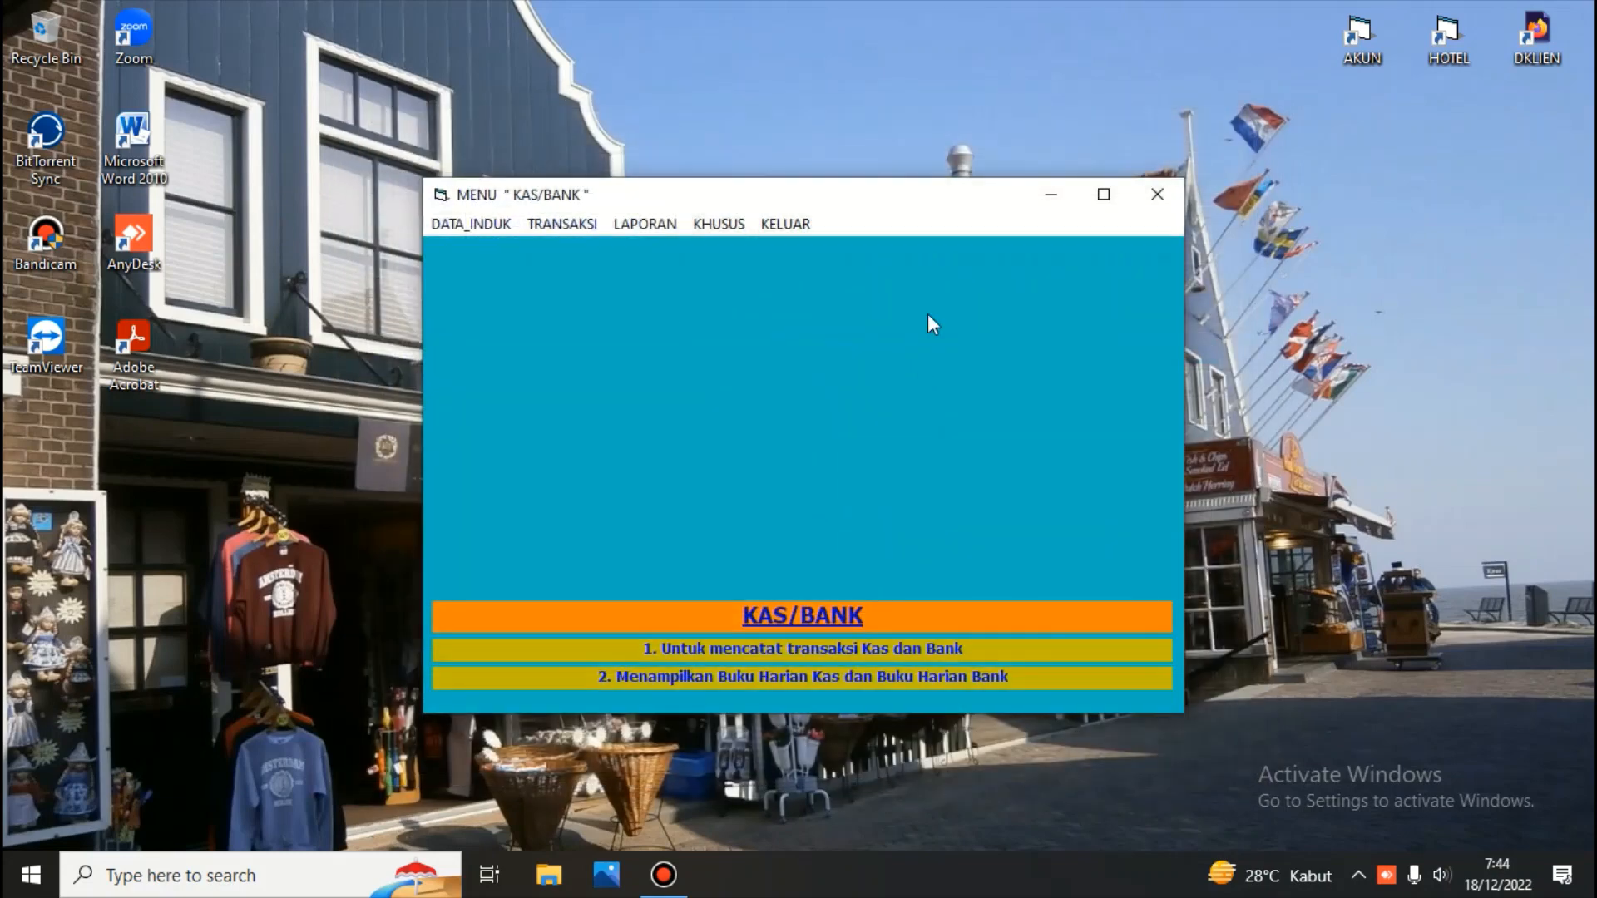
Exit the Kas/Bank menu and open the Buku Besar module by entering its password
left_click(771, 222)
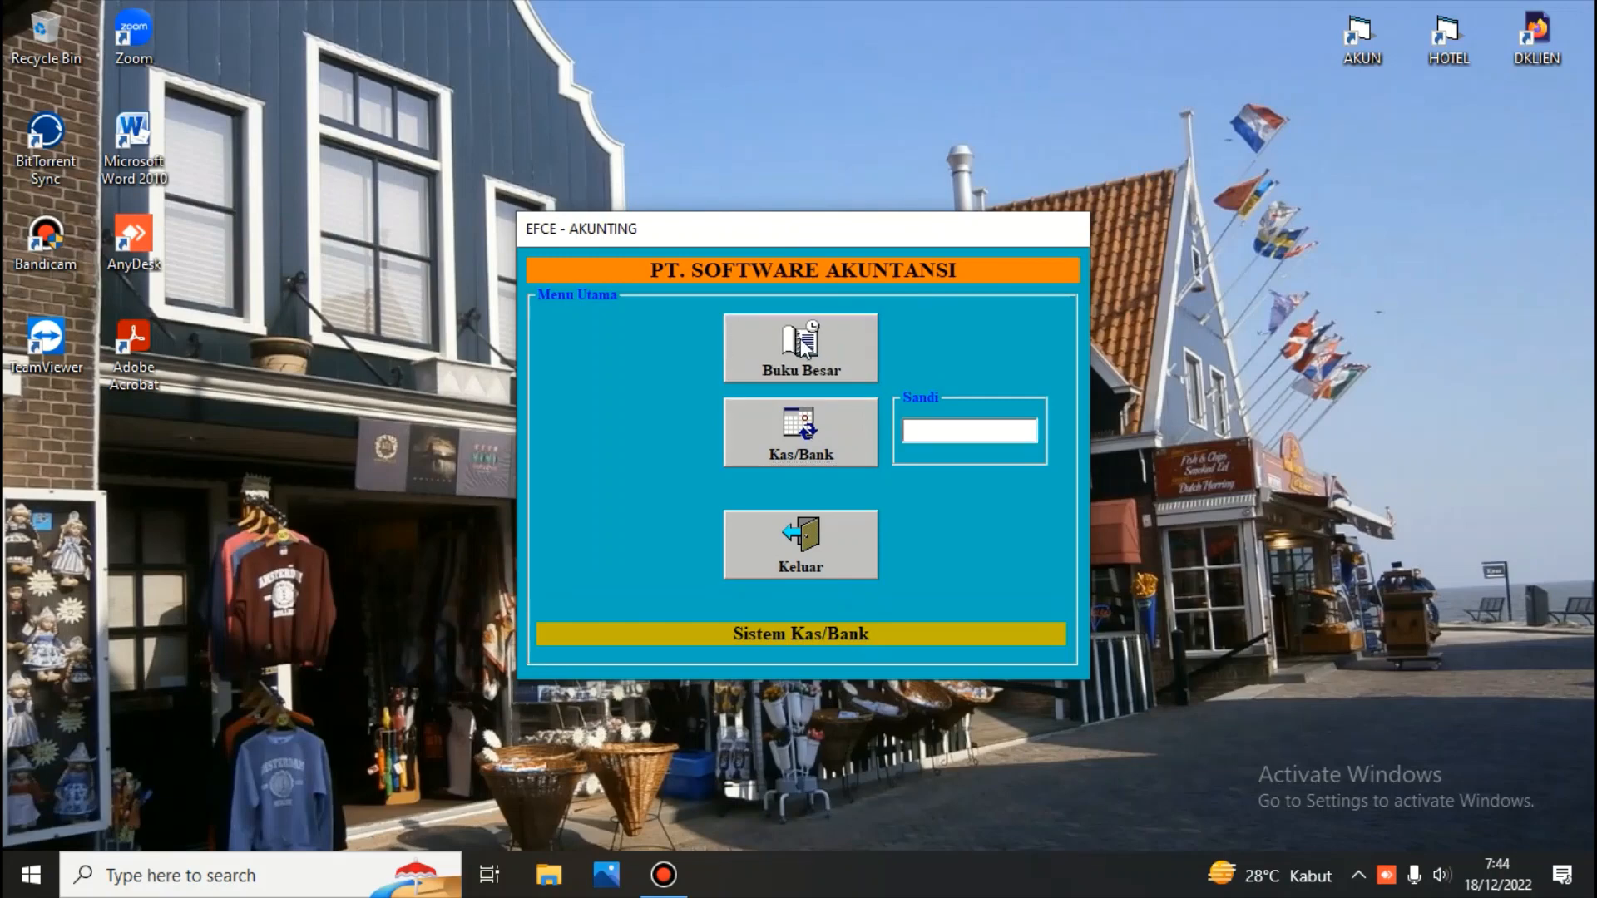
type("123")
left_click(801, 346)
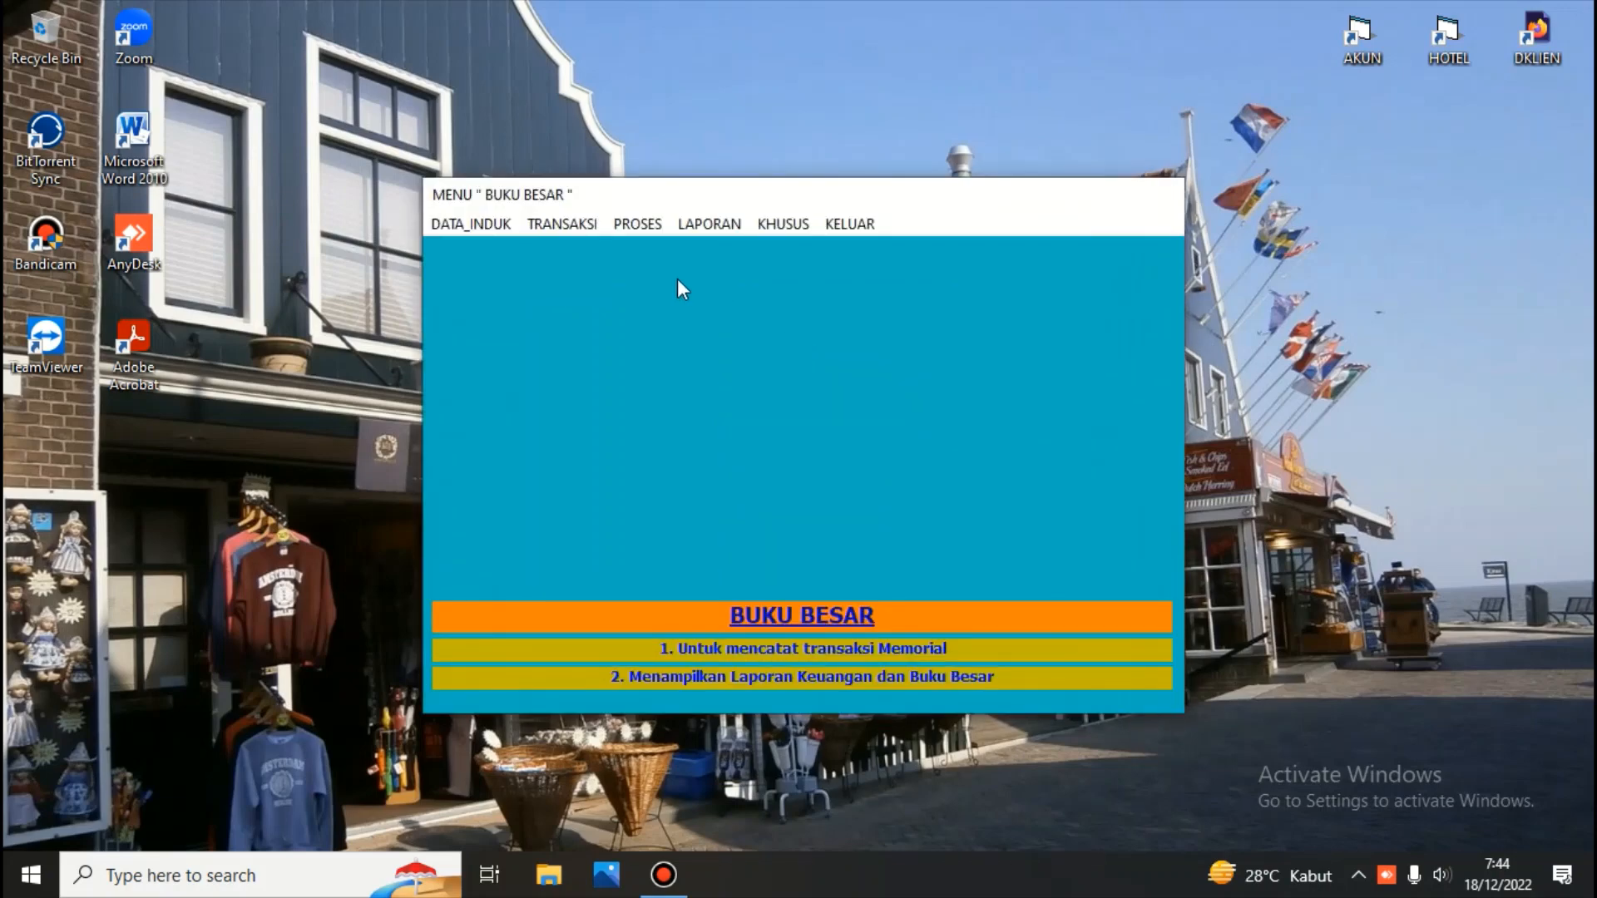
Open memorial transaction recording, list all dates, view the 18-12-2022 voucher, and close the window
left_click(599, 228)
left_click(599, 250)
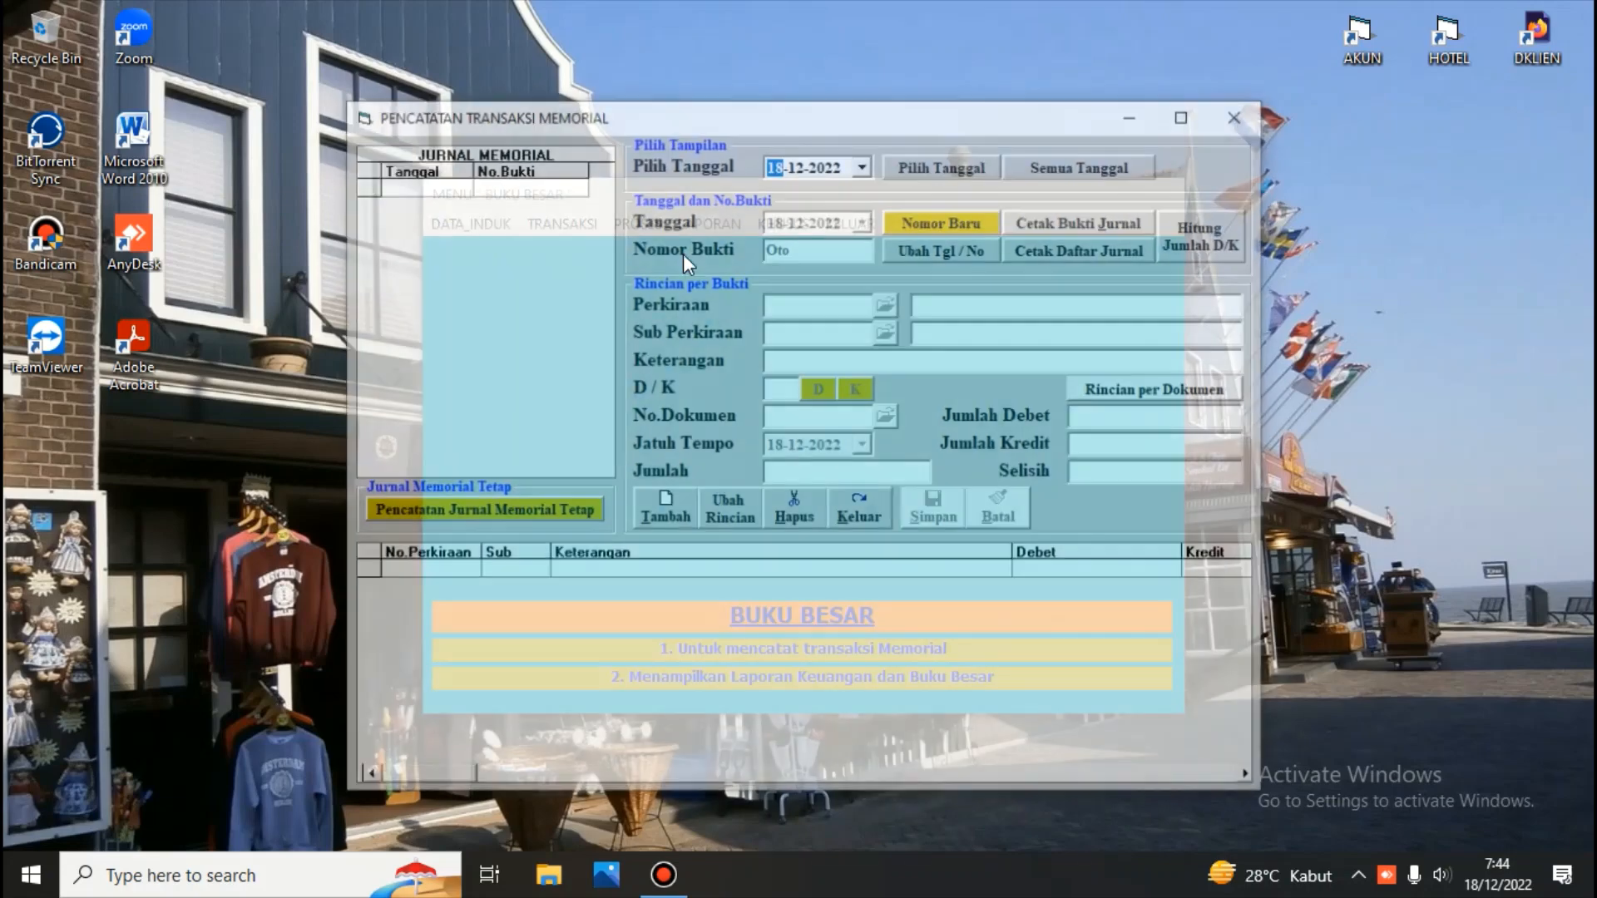
left_click(1052, 172)
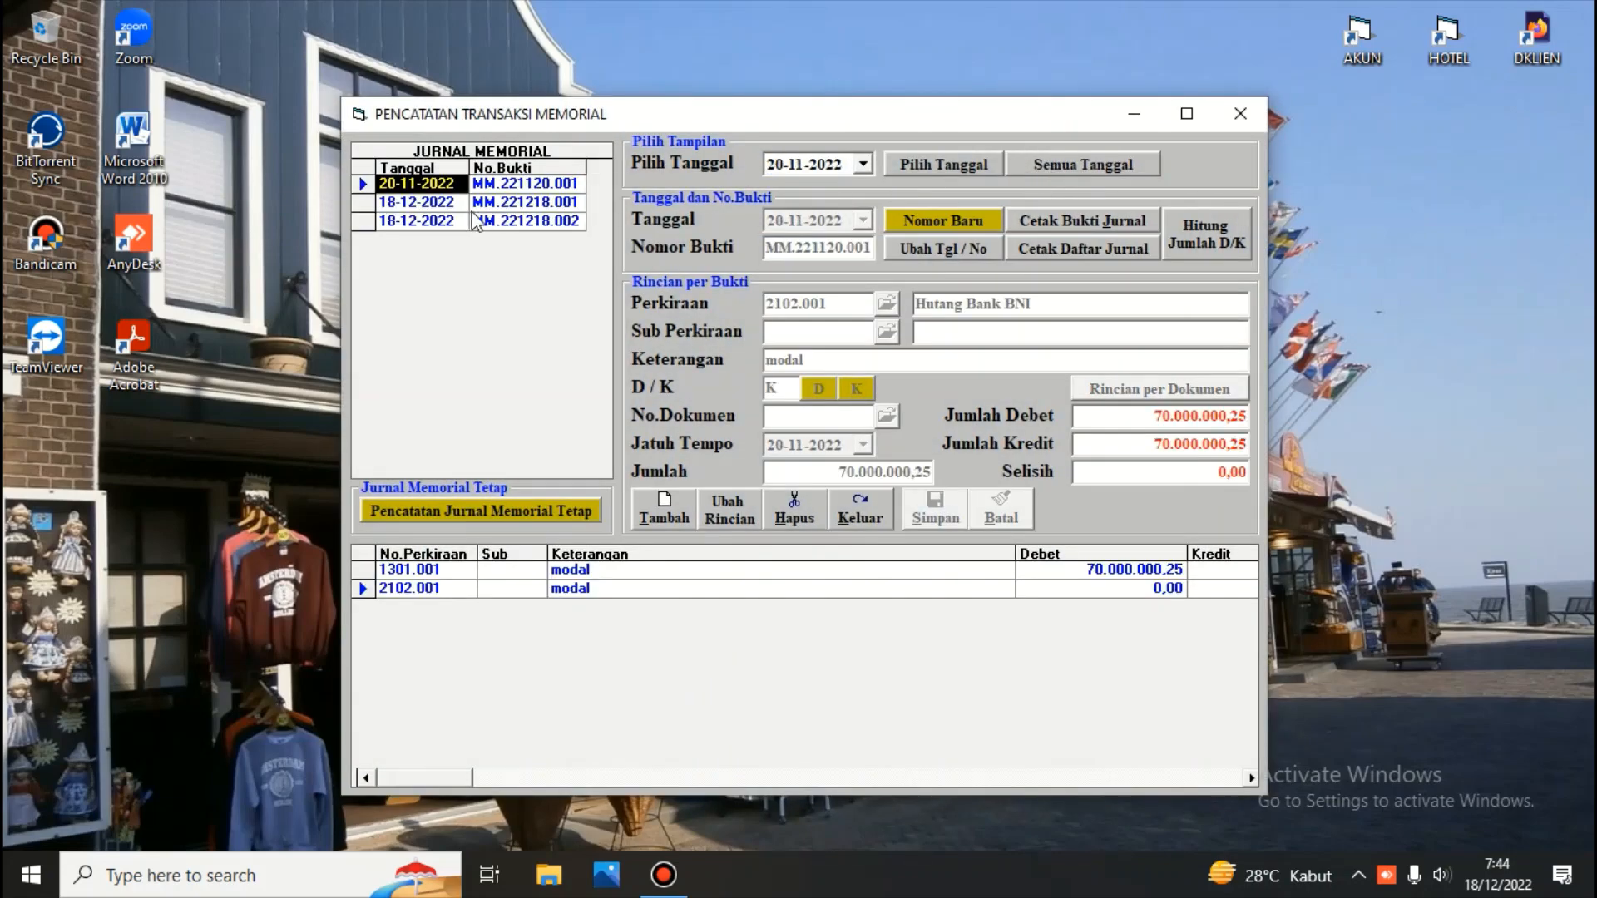
left_click(456, 207)
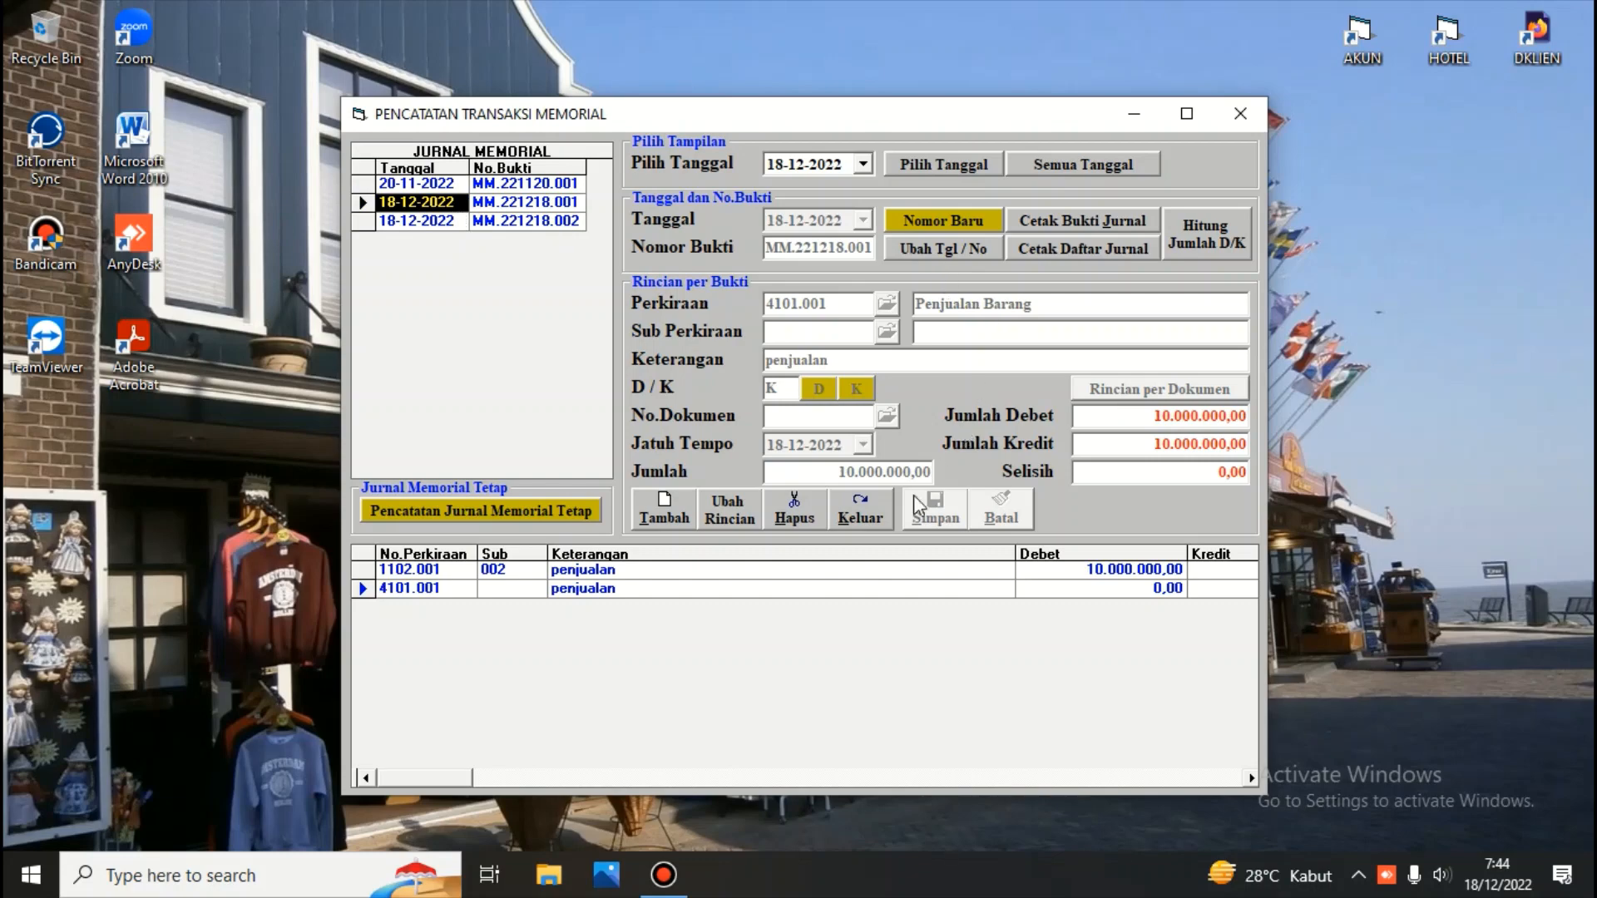
left_click(861, 516)
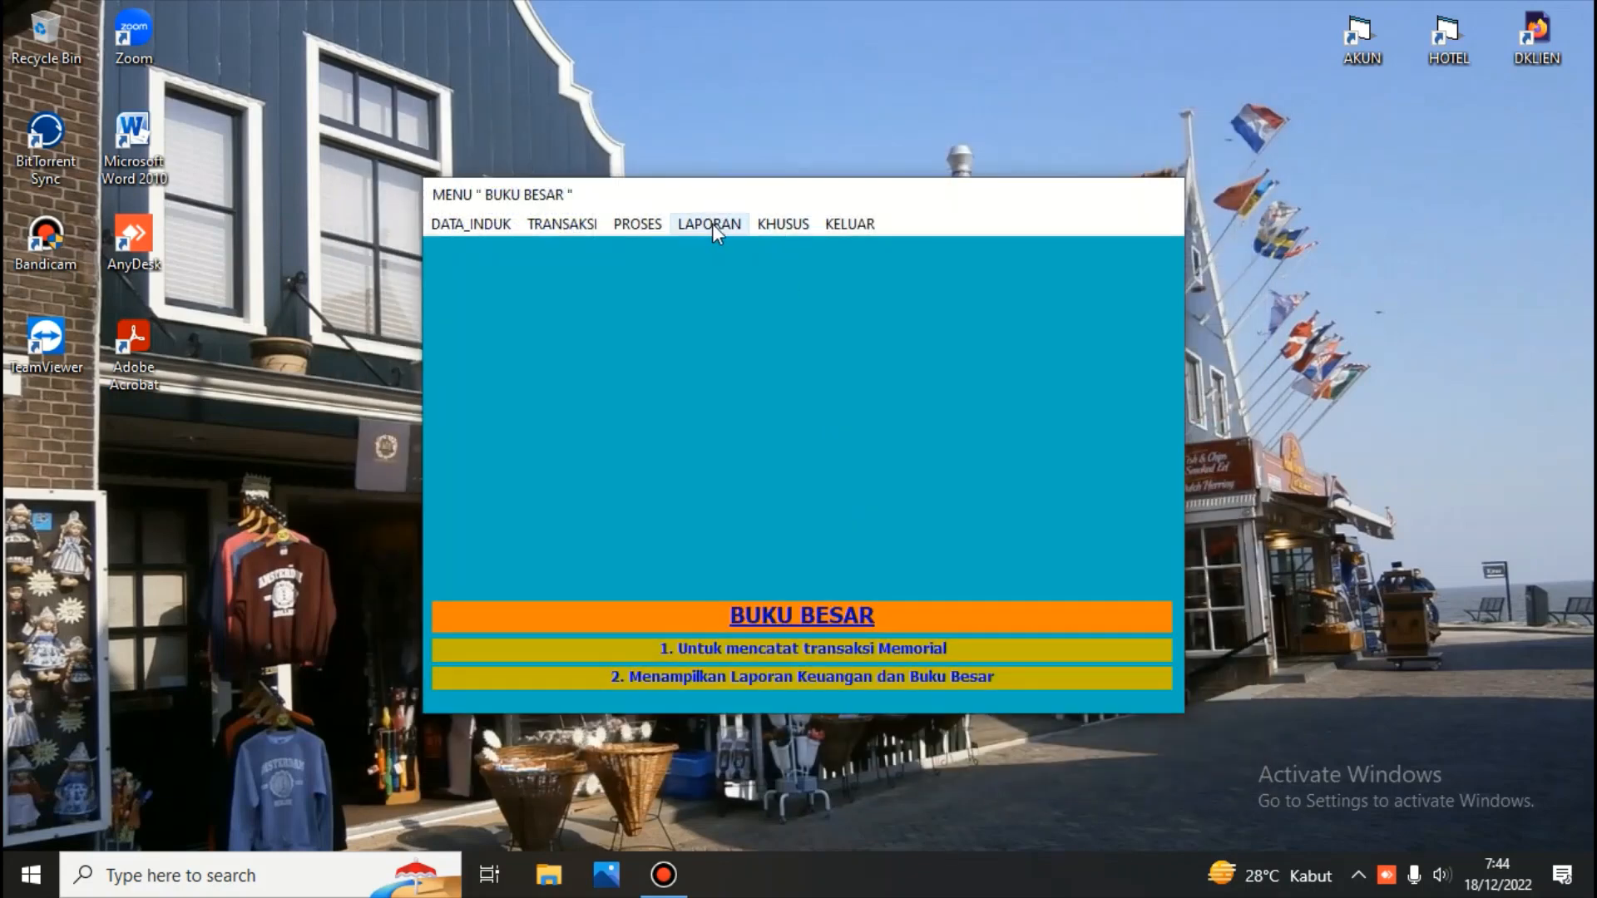
Preview the Neraca scontro report for January 2021, then close the preview and the report dialog
left_click(709, 224)
left_click(727, 251)
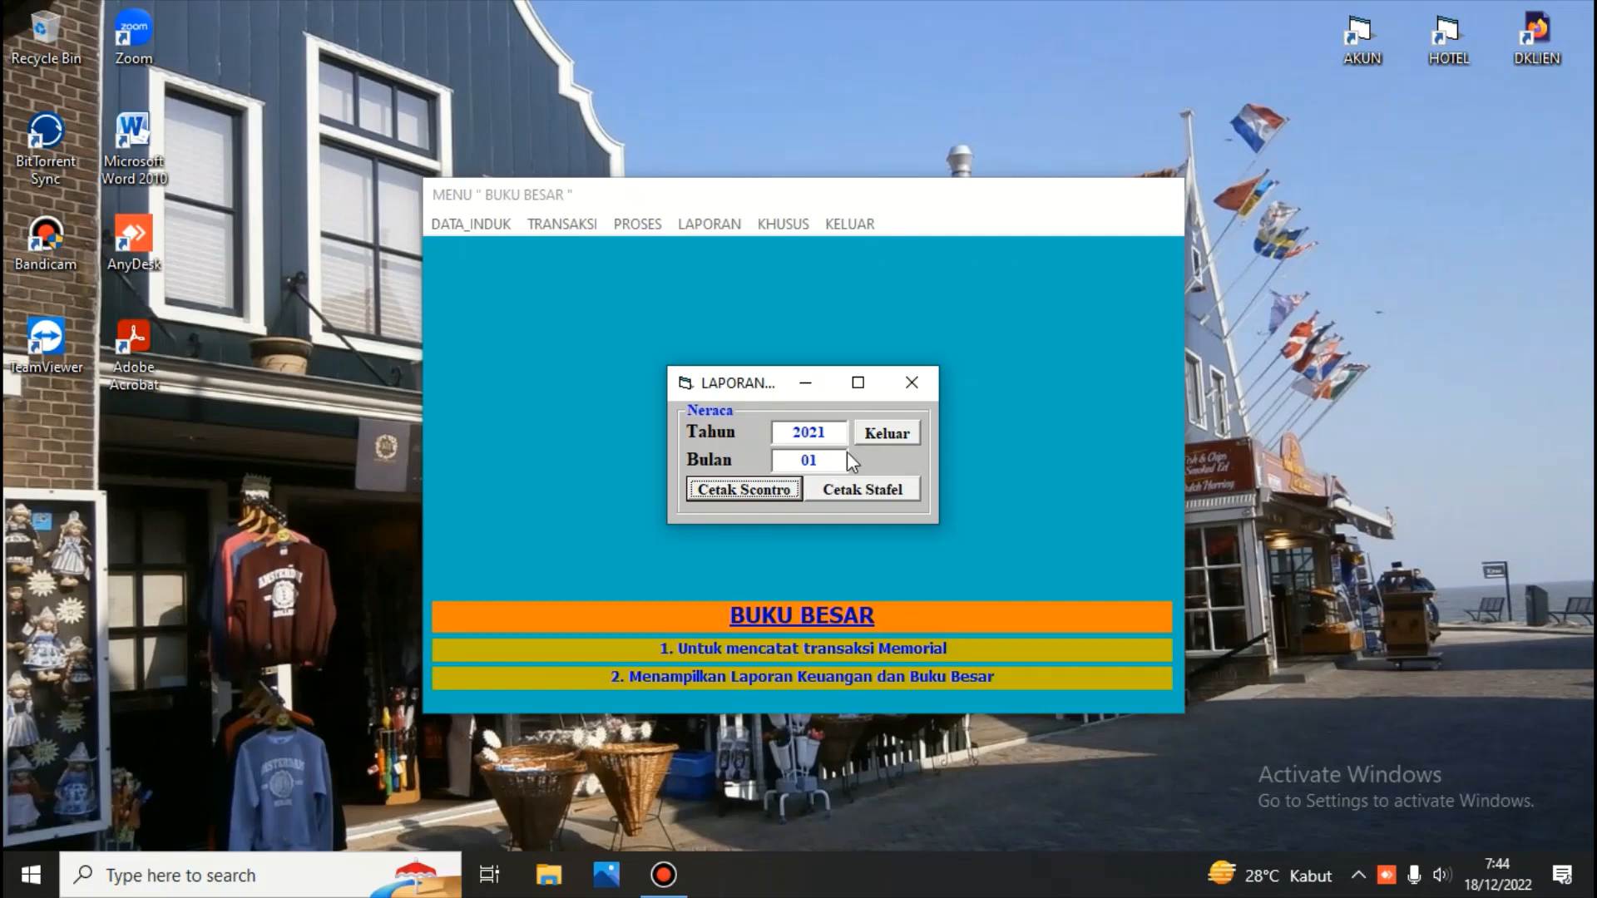
left_click(734, 491)
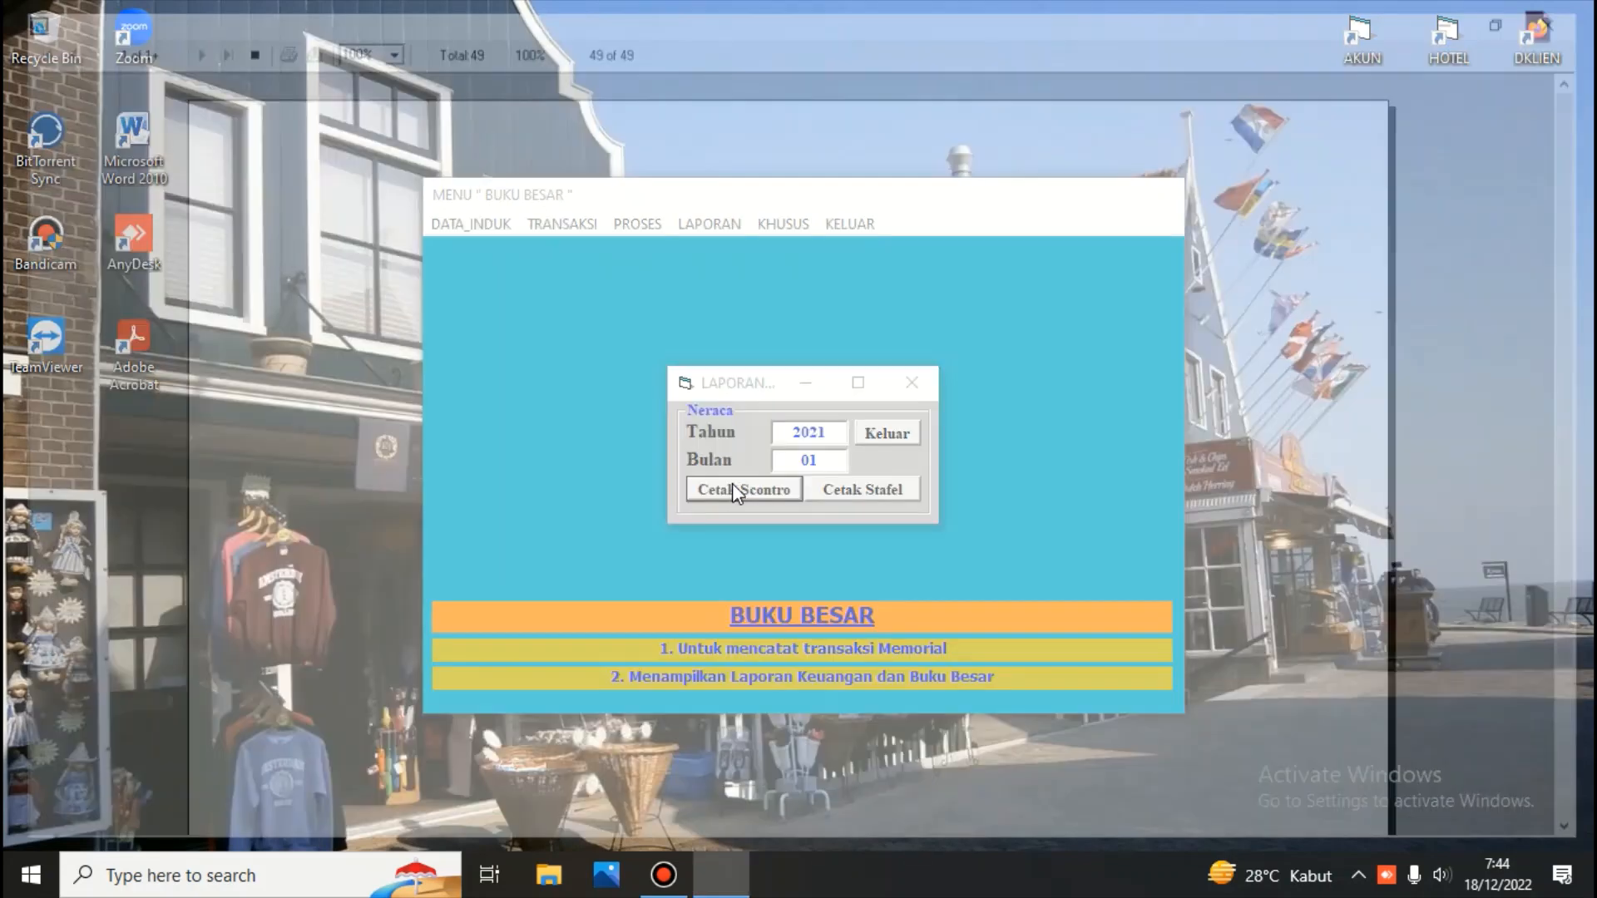
left_click(1571, 13)
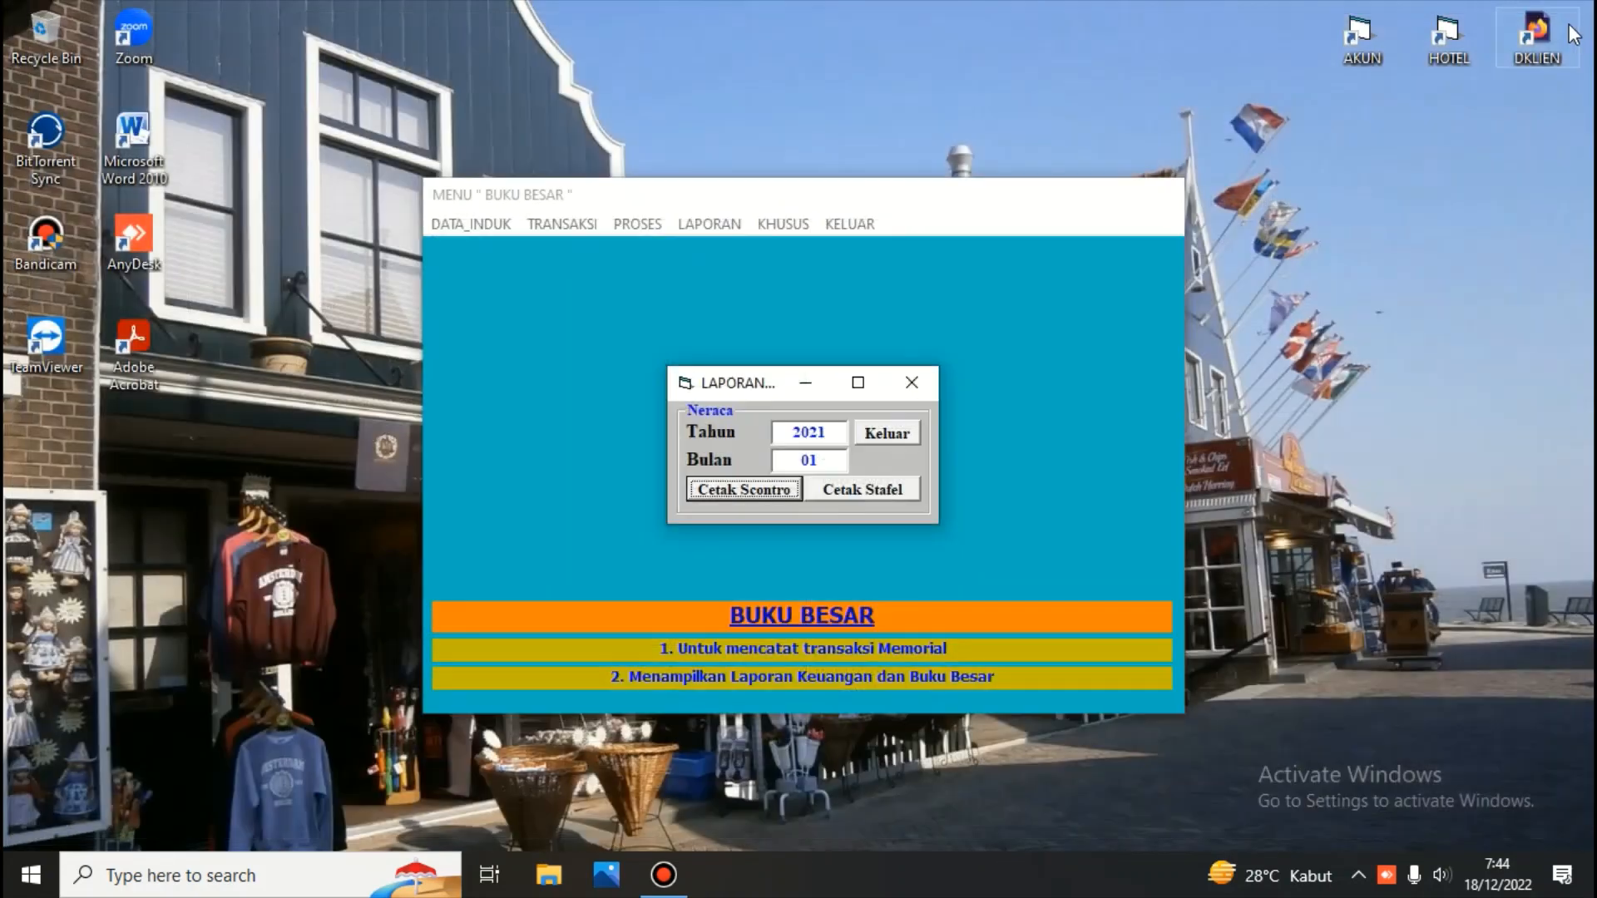
left_click(884, 433)
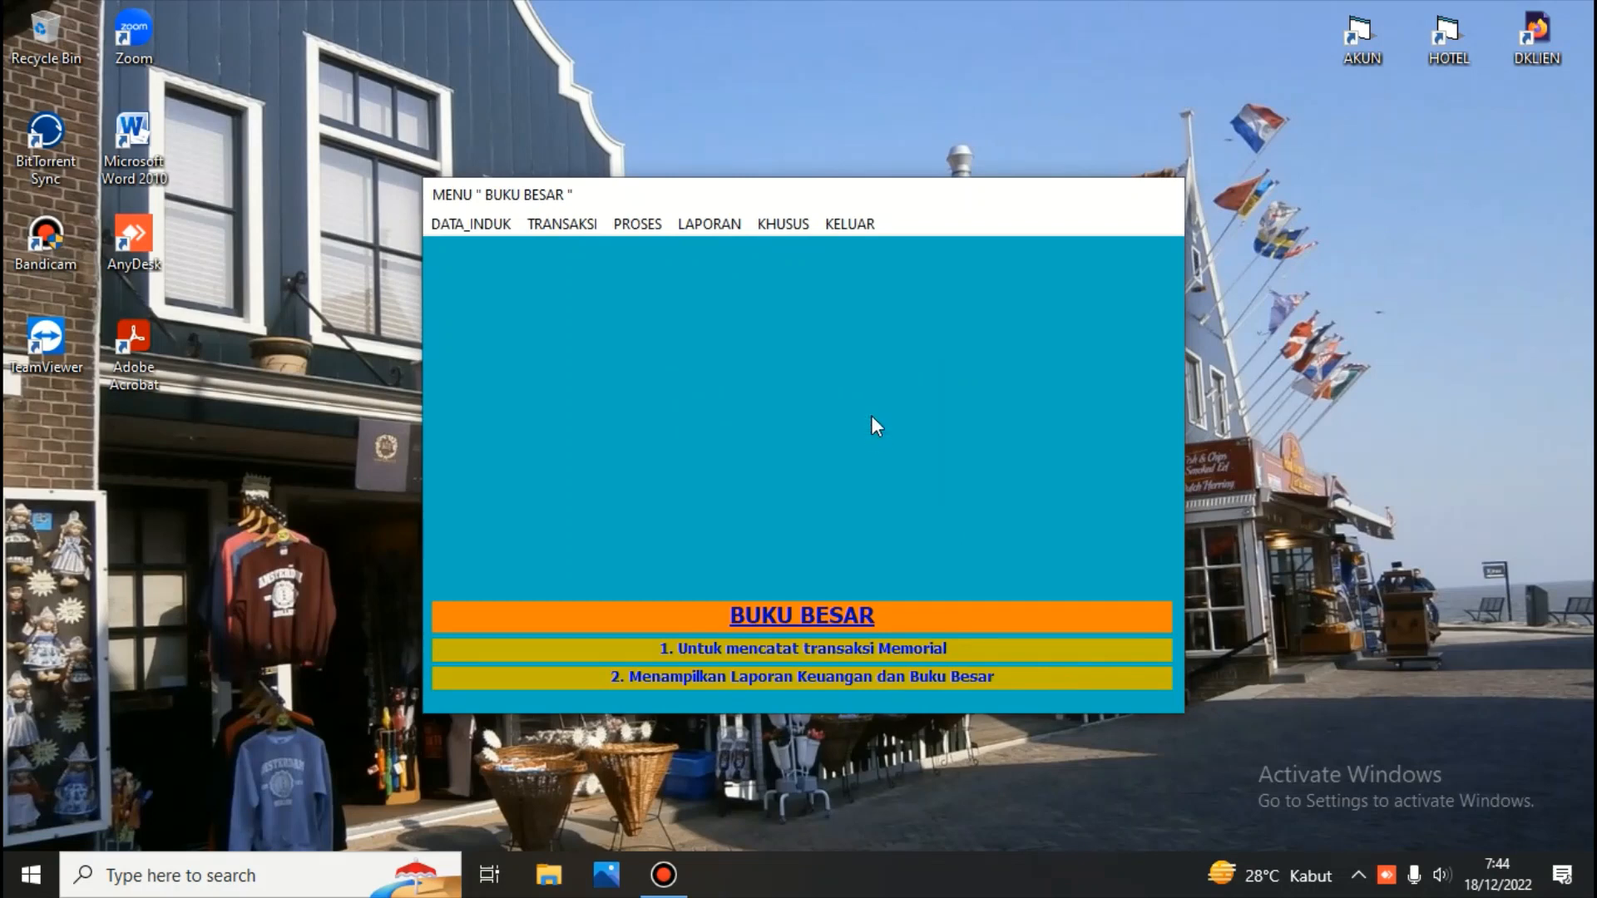
Open the financial ratio analysis, print-preview the ratio report, then close the preview and the window
left_click(708, 225)
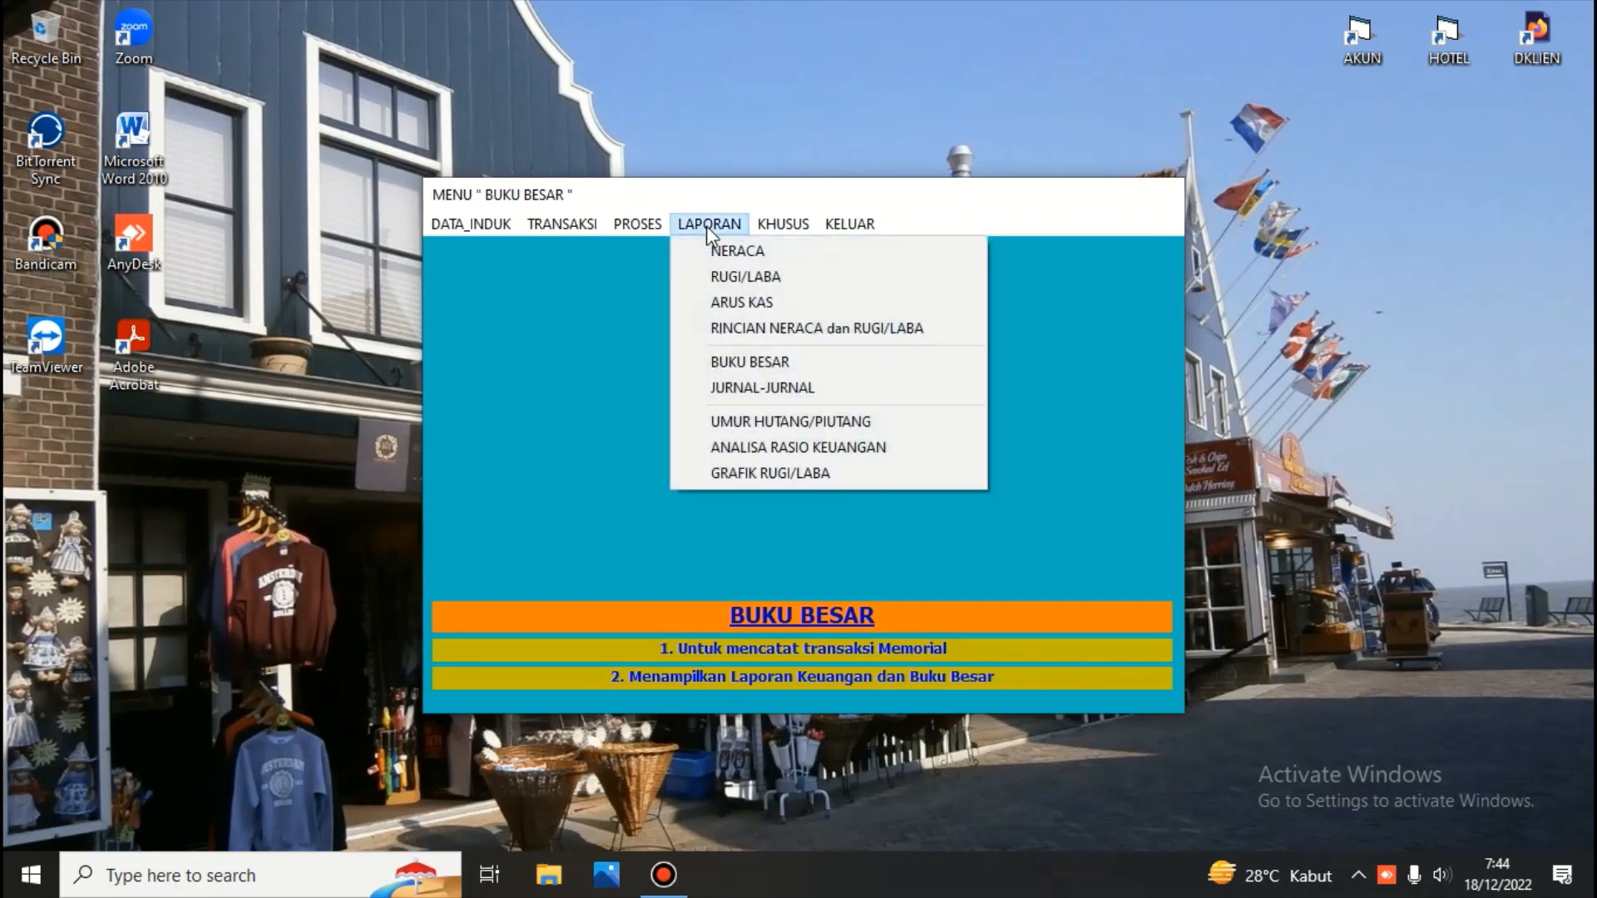
left_click(775, 449)
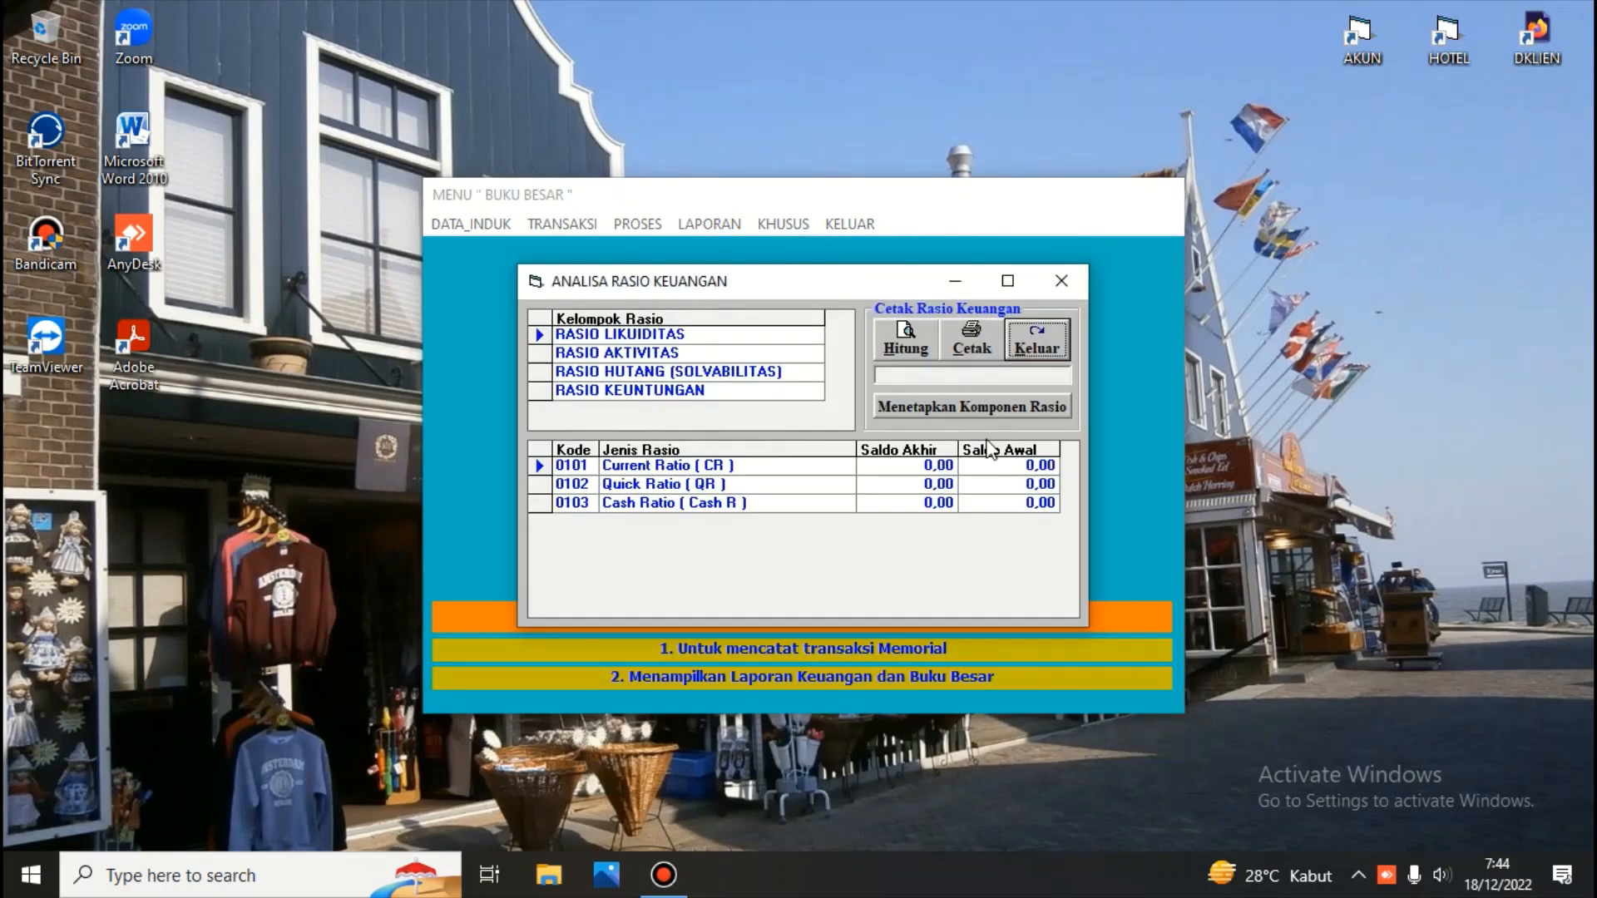
left_click(974, 346)
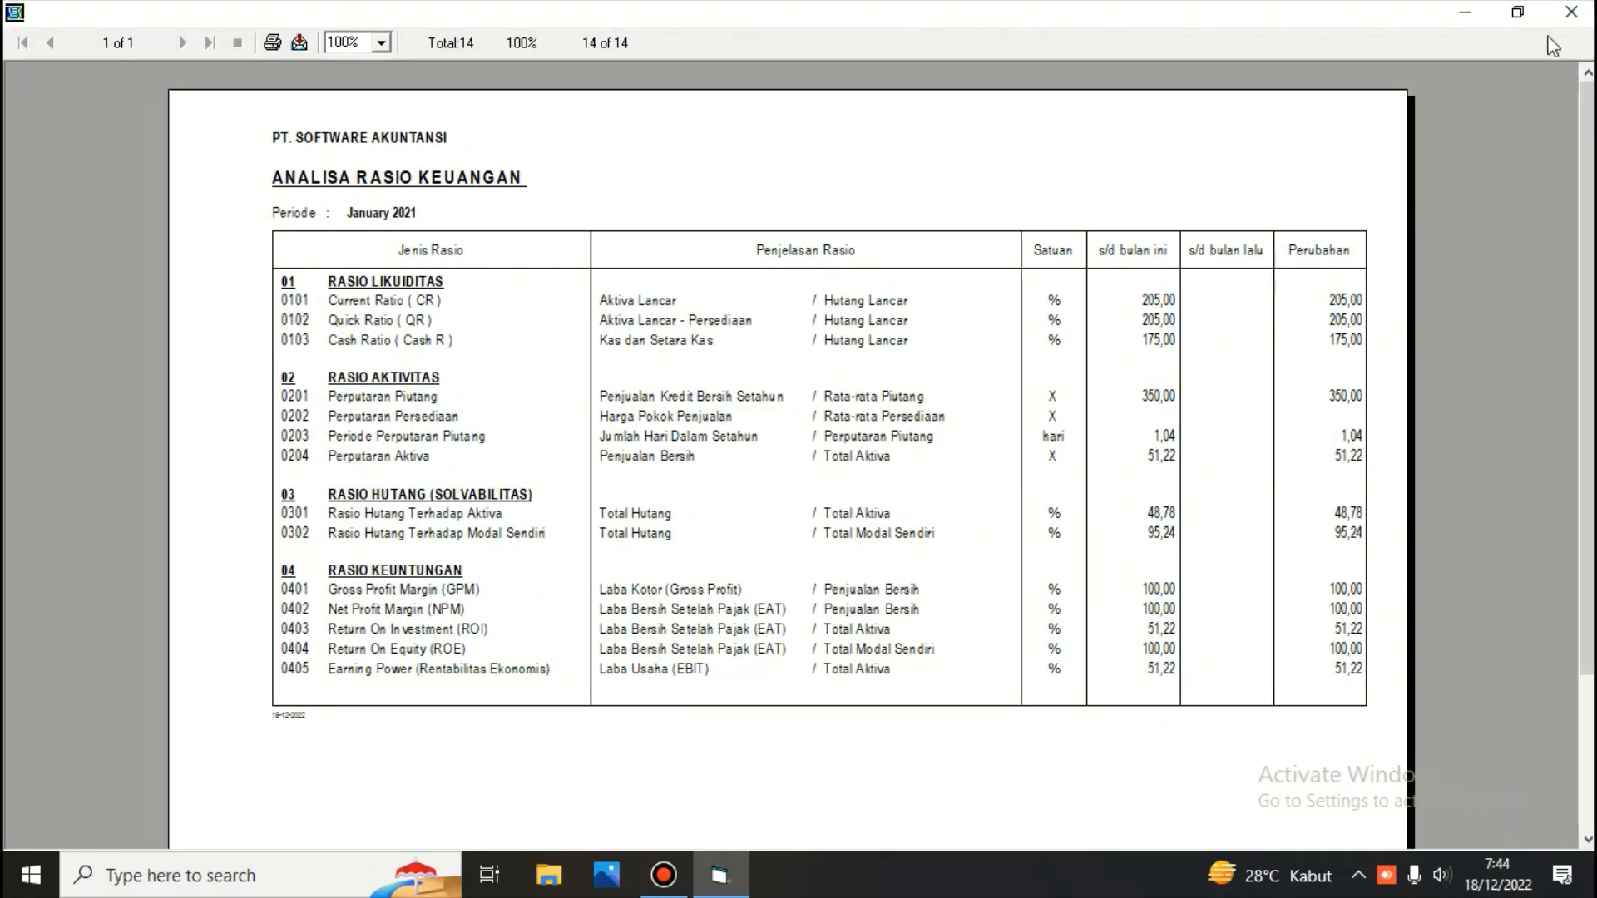
left_click(1571, 12)
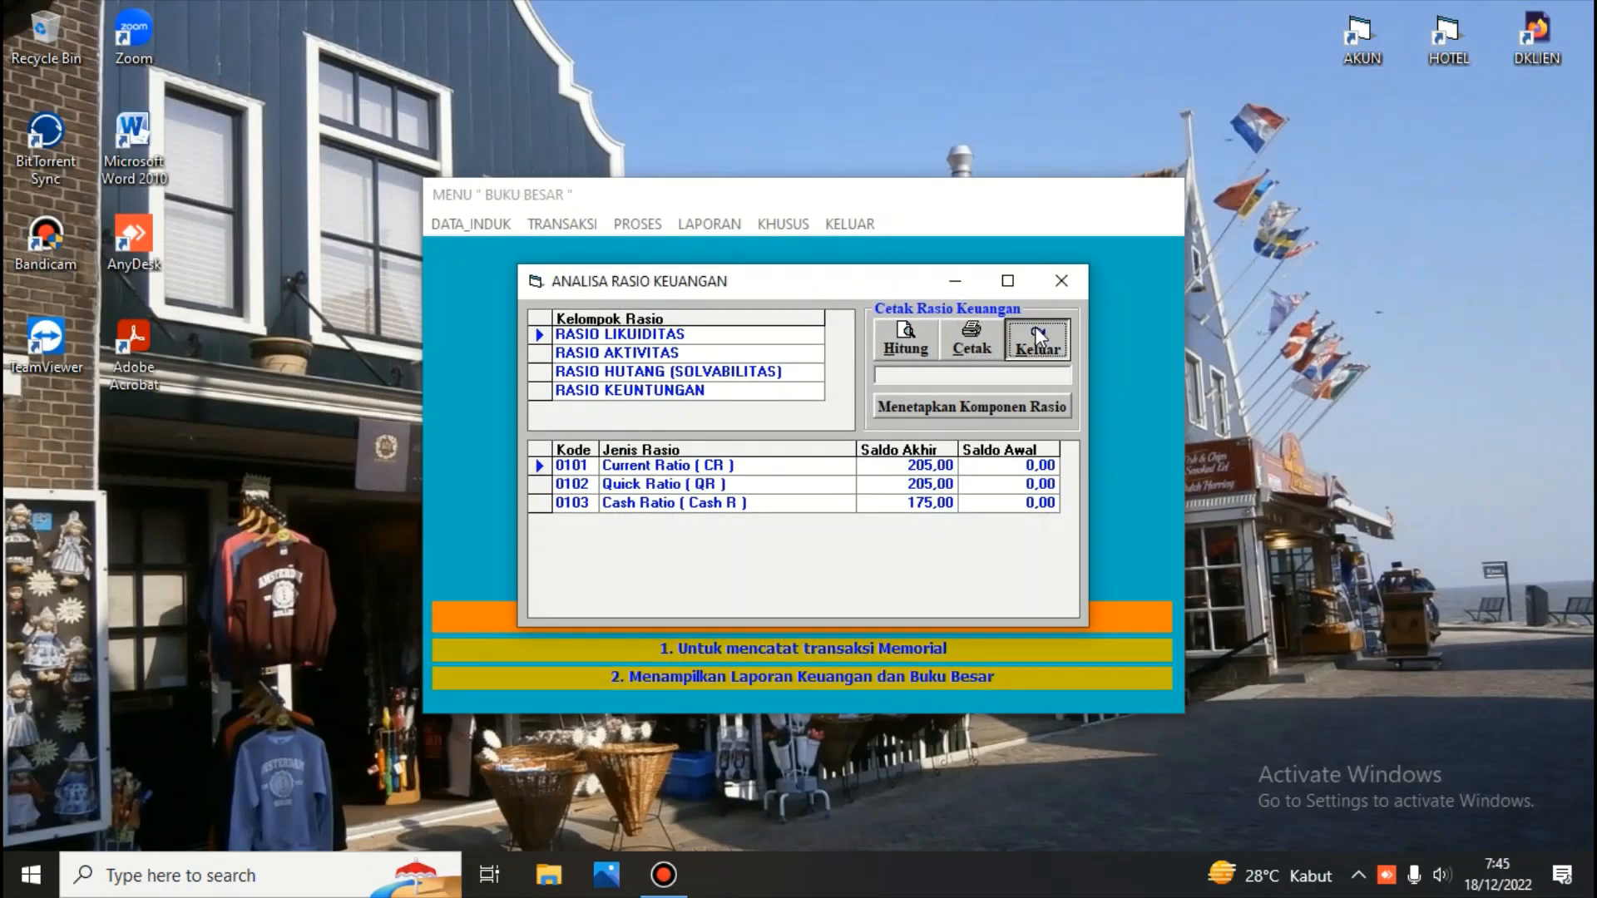
left_click(1037, 338)
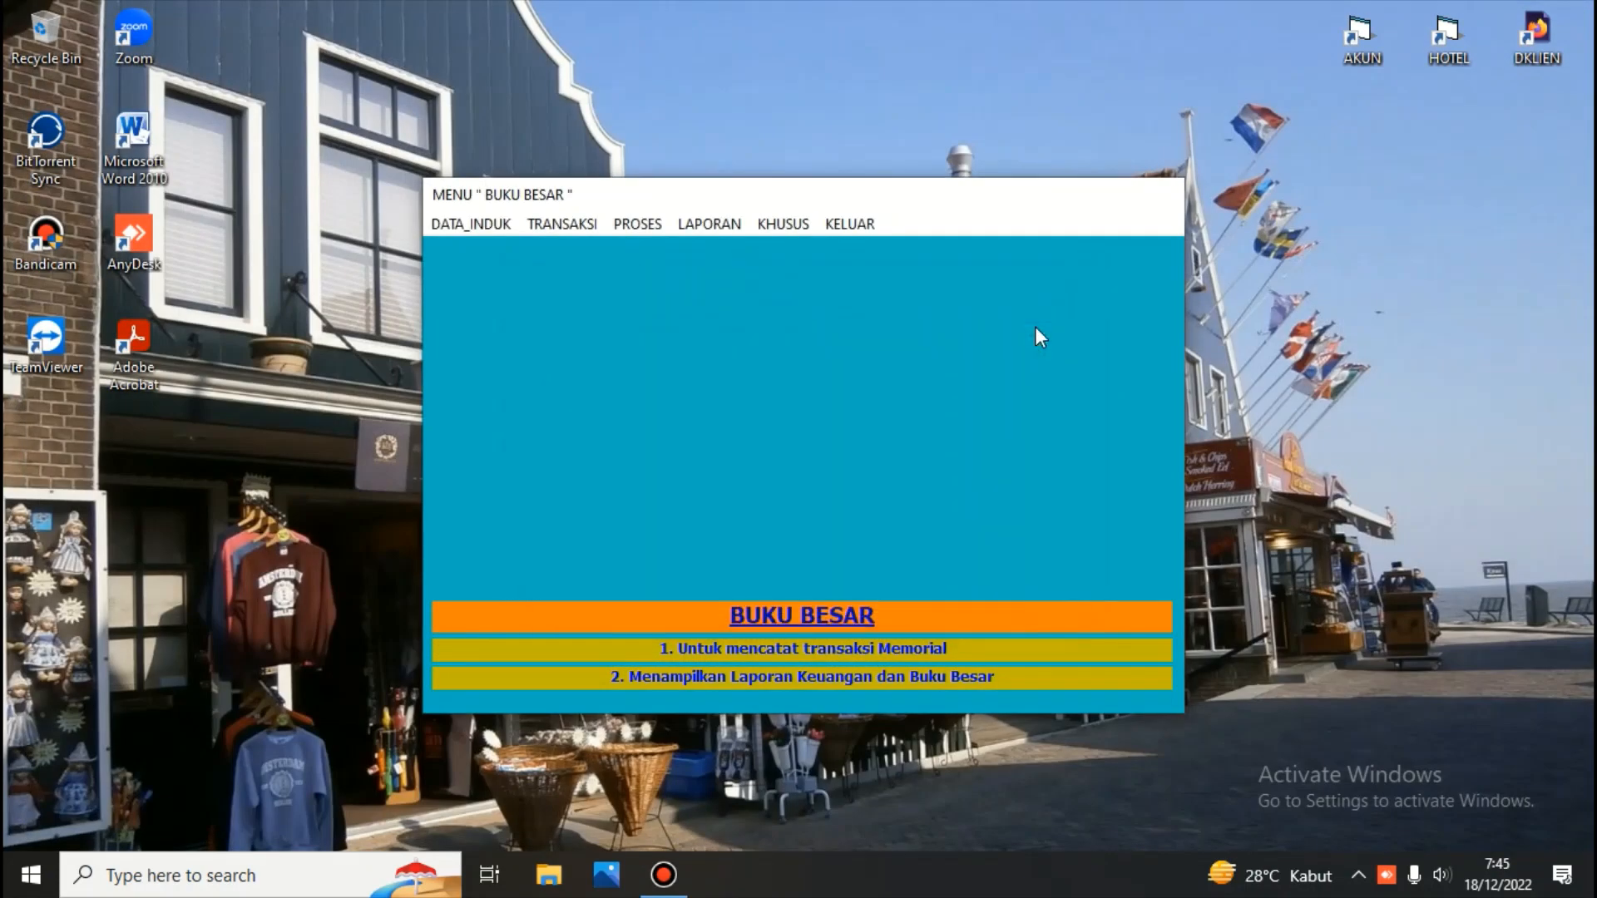
Open the previous-month reports menu, open its Neraca dialog, then close the dialog and the menu
left_click(772, 223)
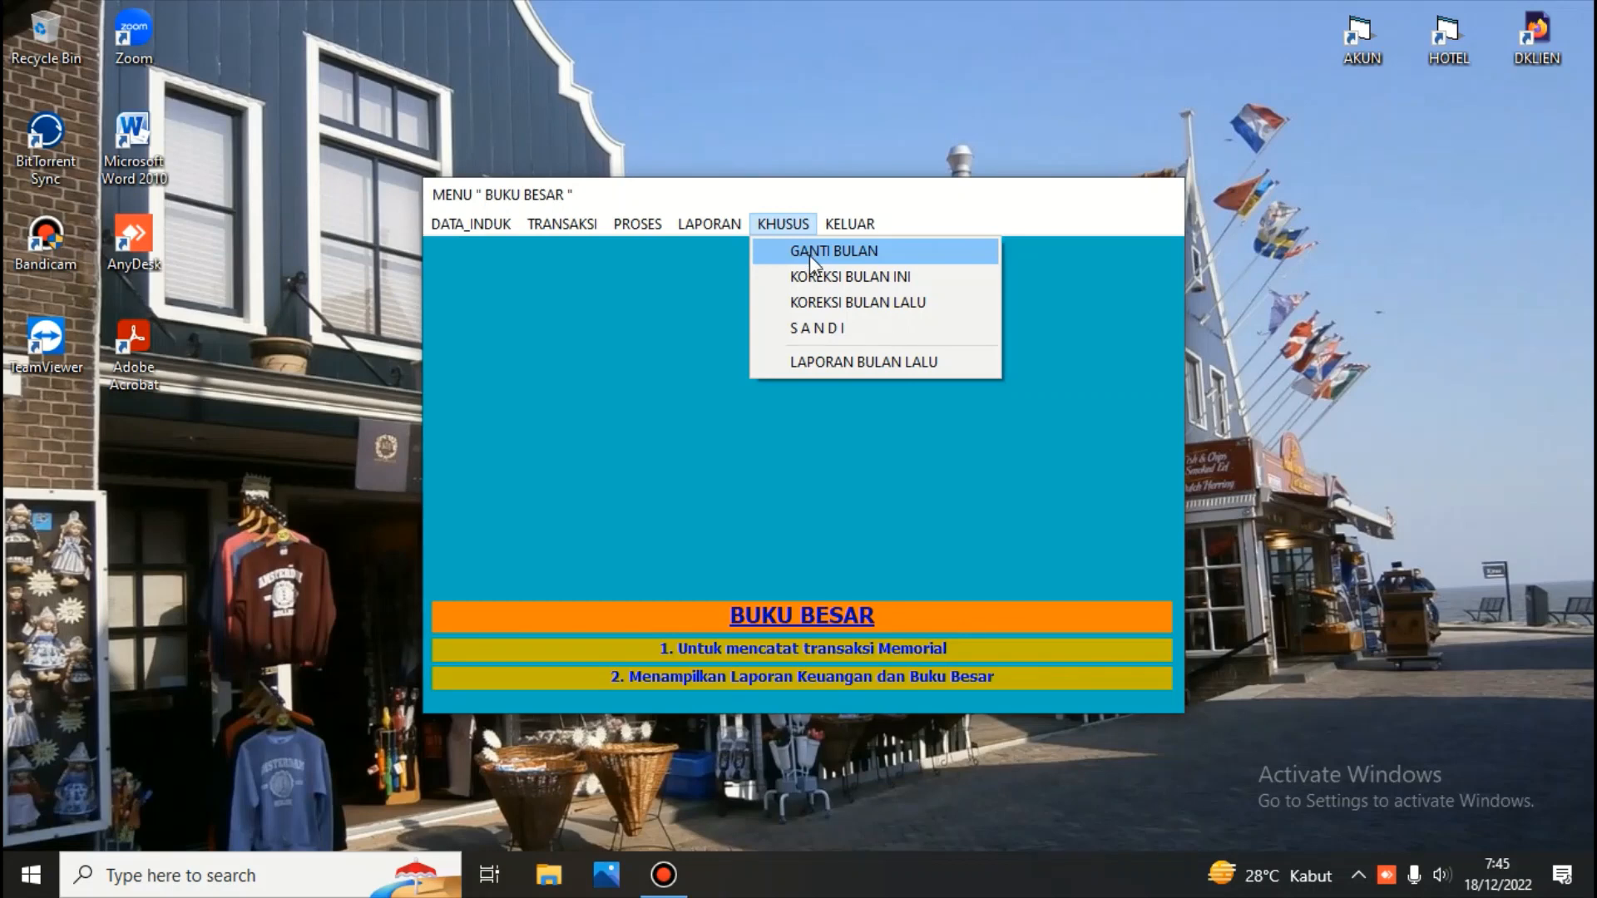
left_click(865, 362)
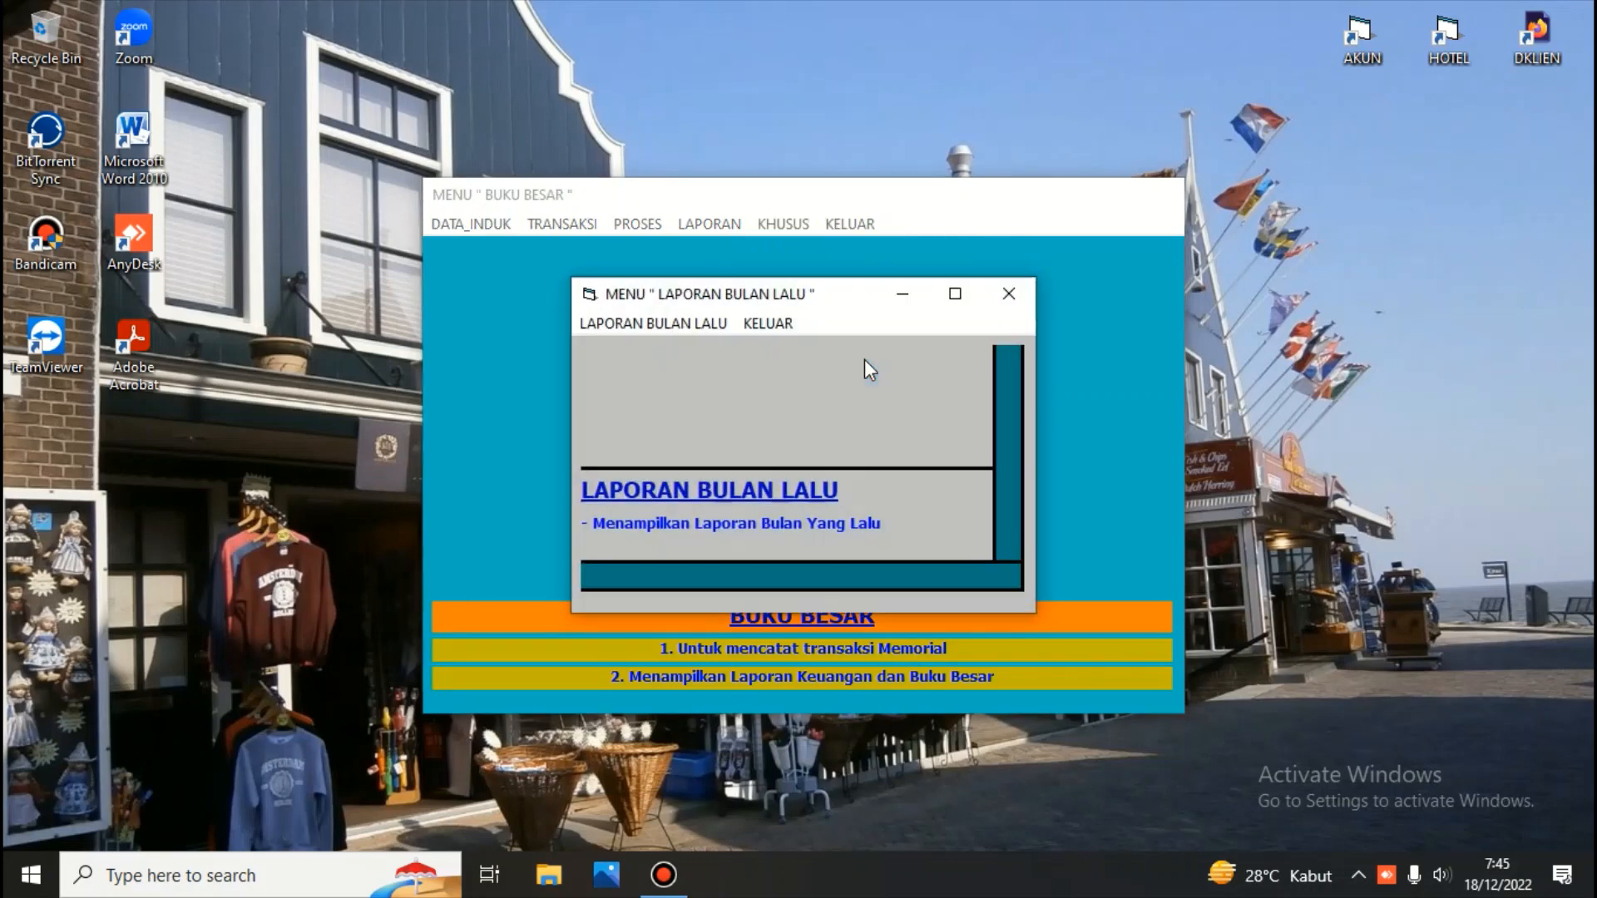
left_click(674, 324)
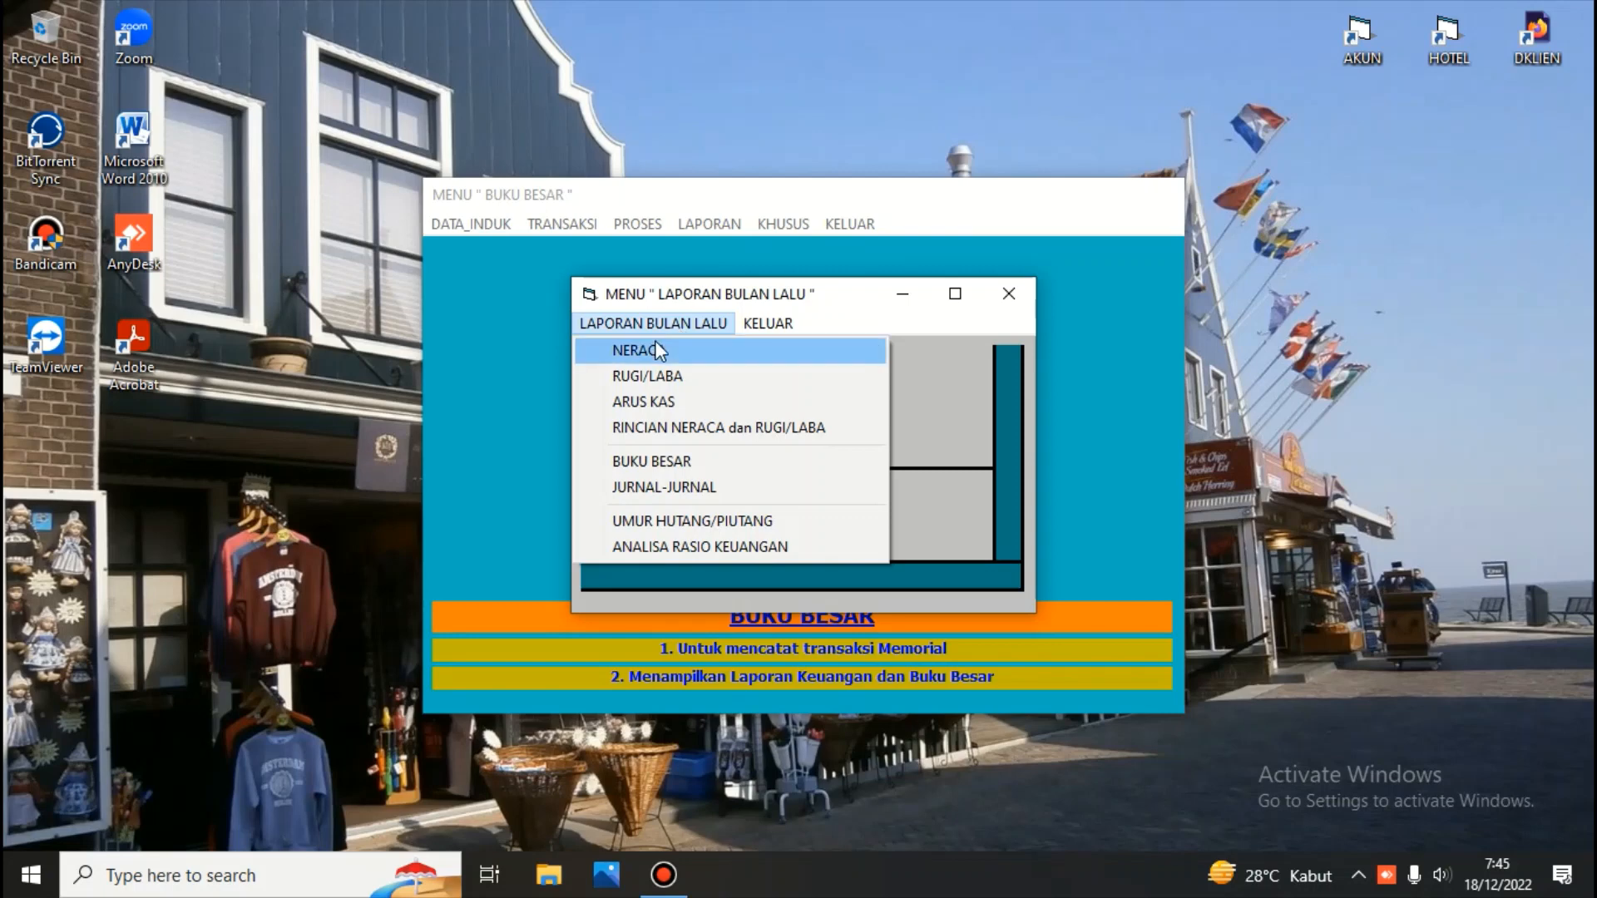
left_click(655, 342)
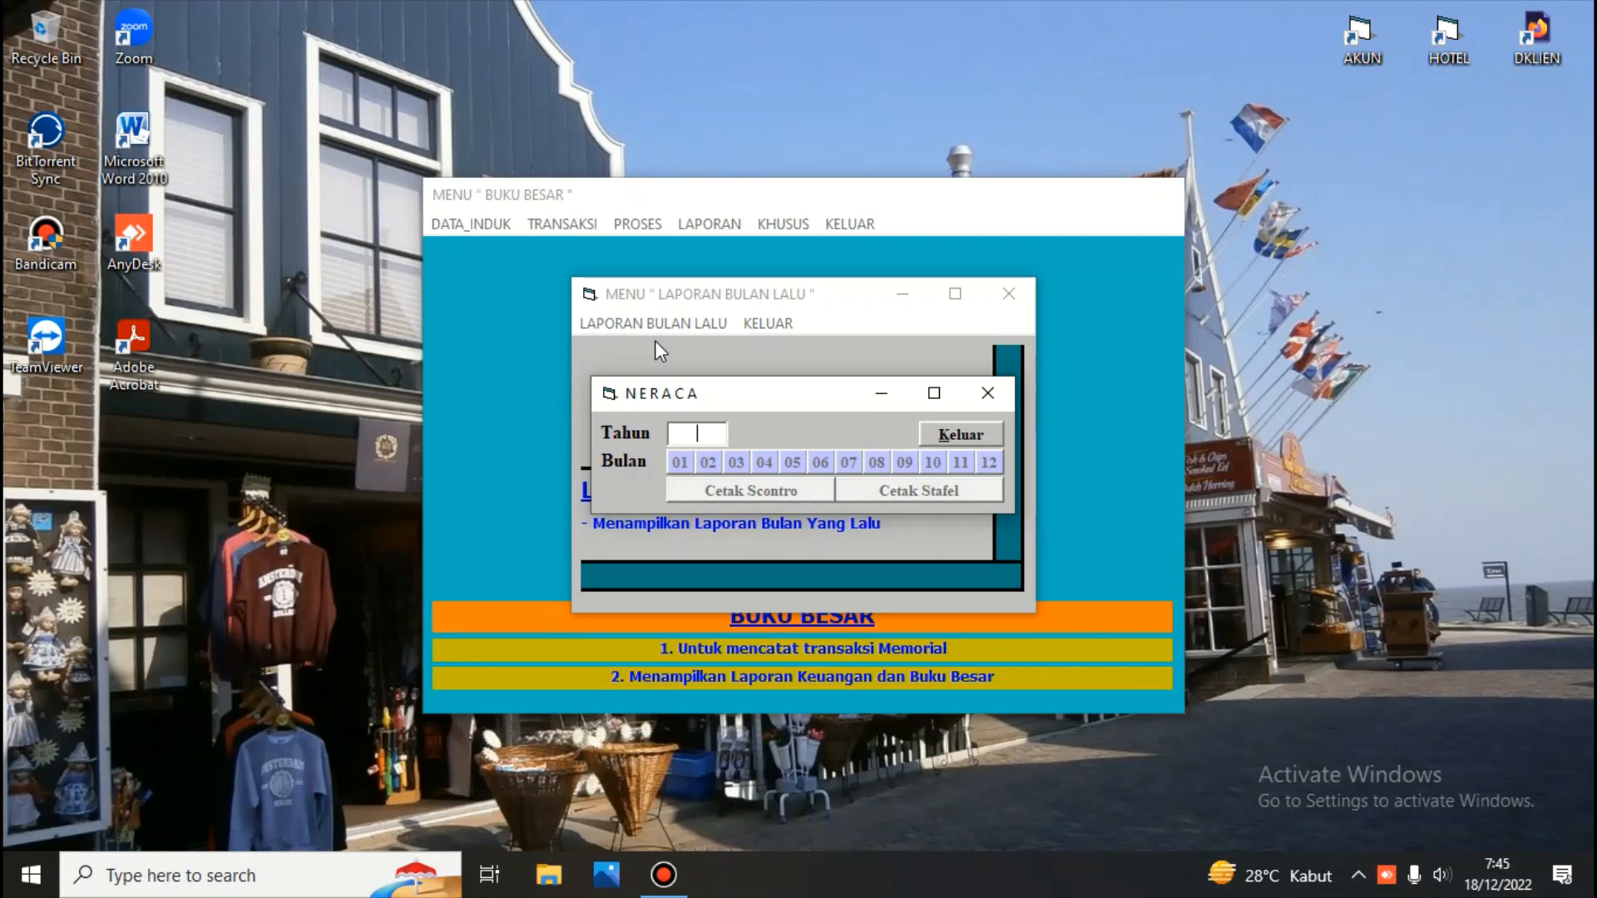
left_click(970, 433)
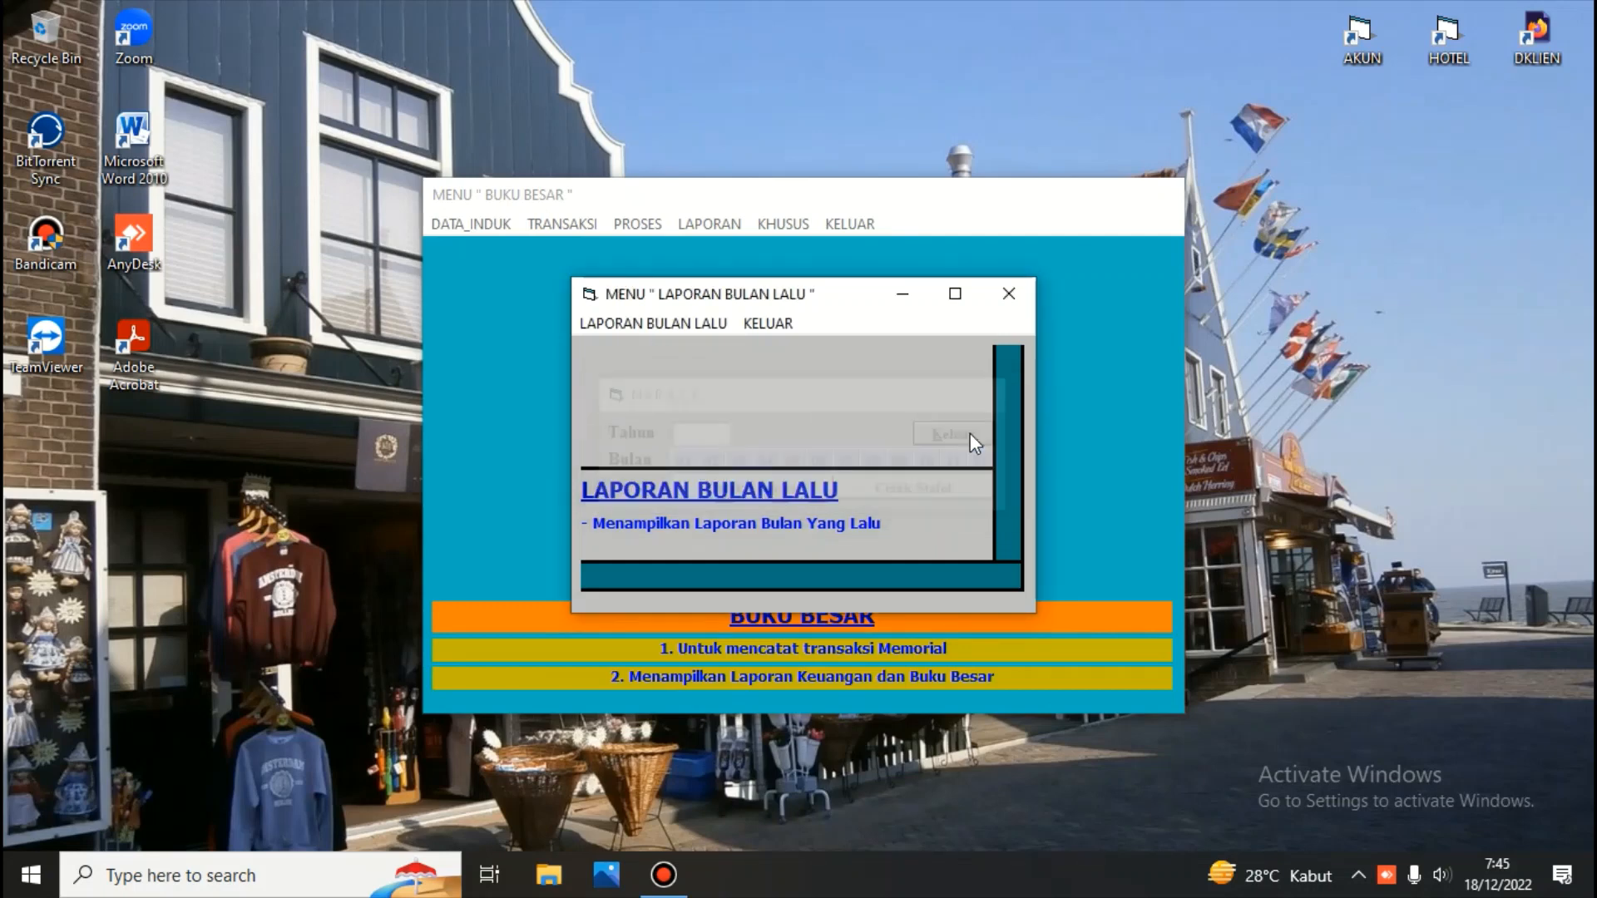
left_click(789, 322)
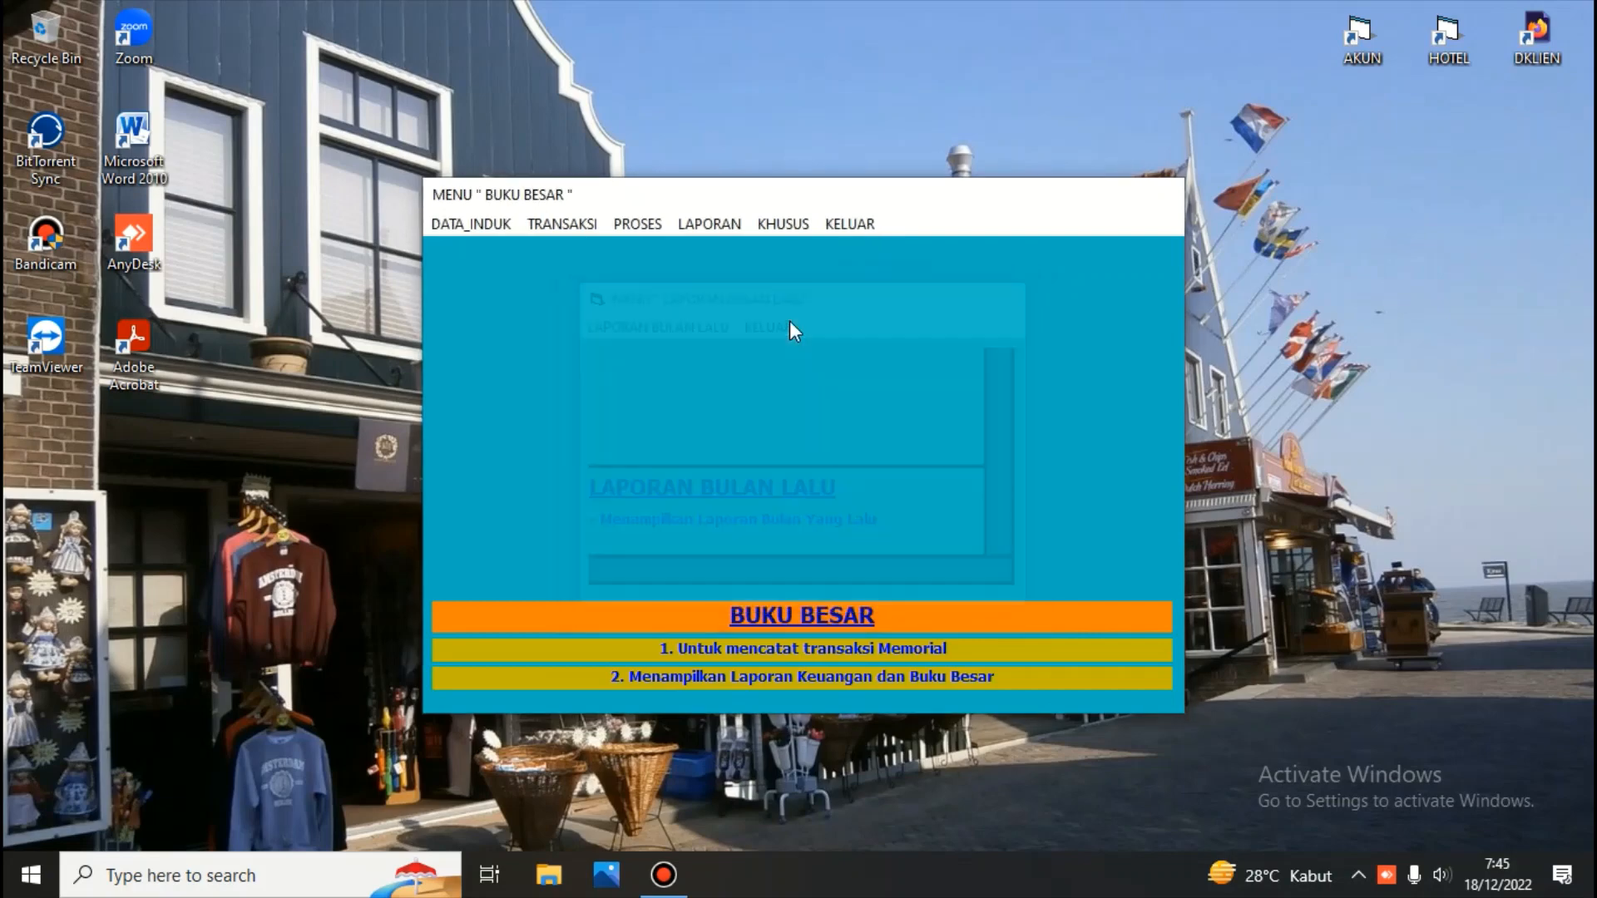
Exit the Buku Besar menu and quit the accounting program
left_click(841, 229)
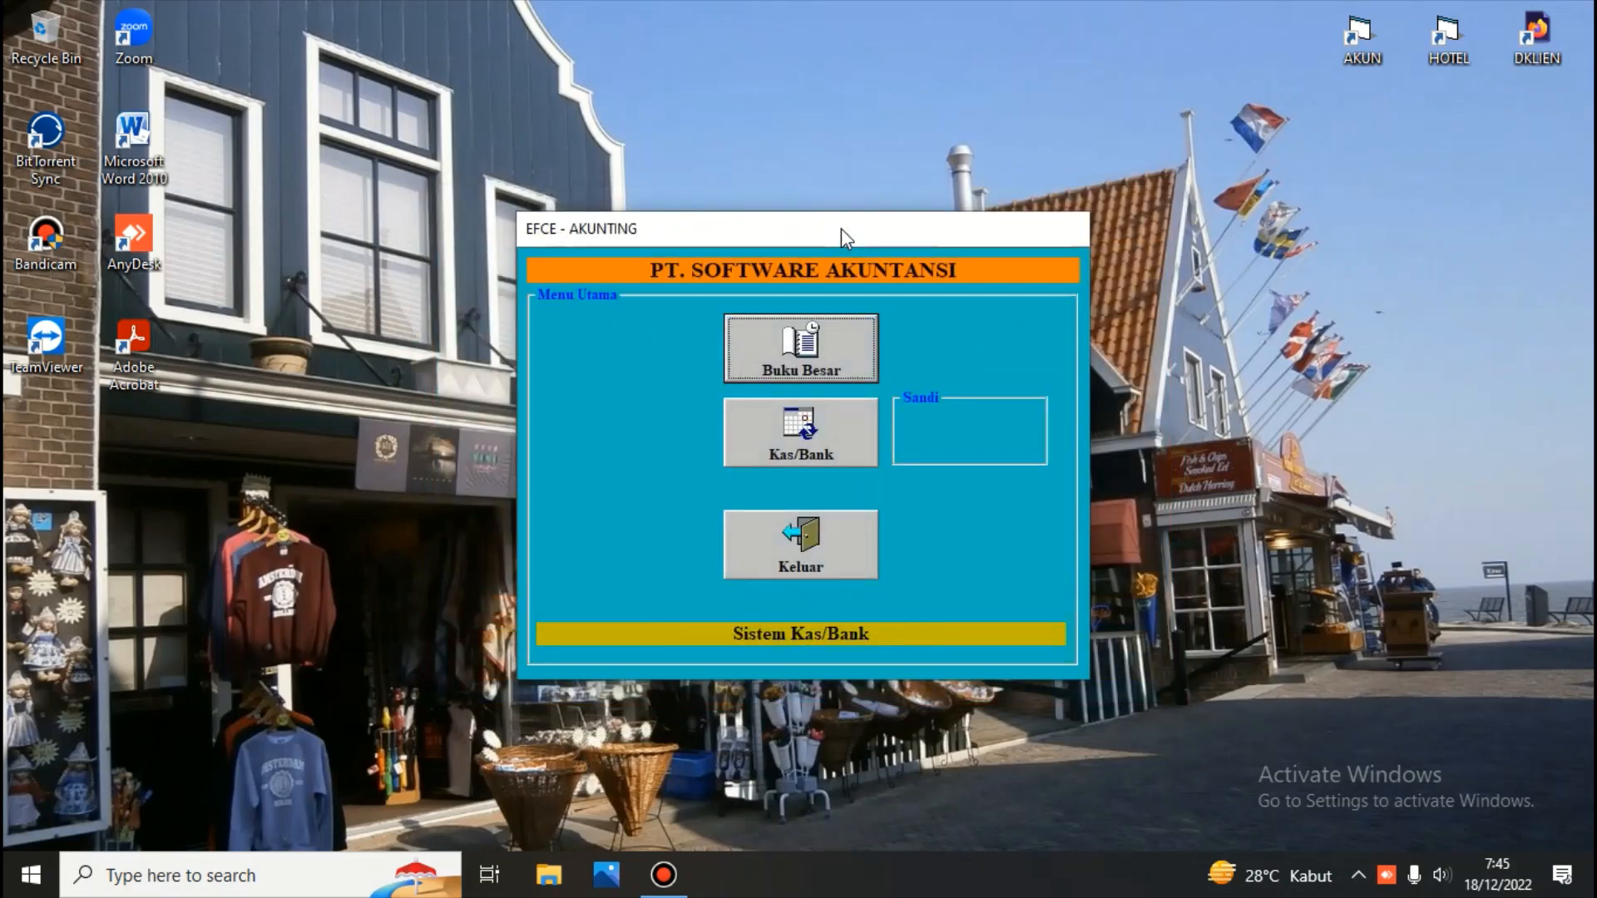
left_click(806, 547)
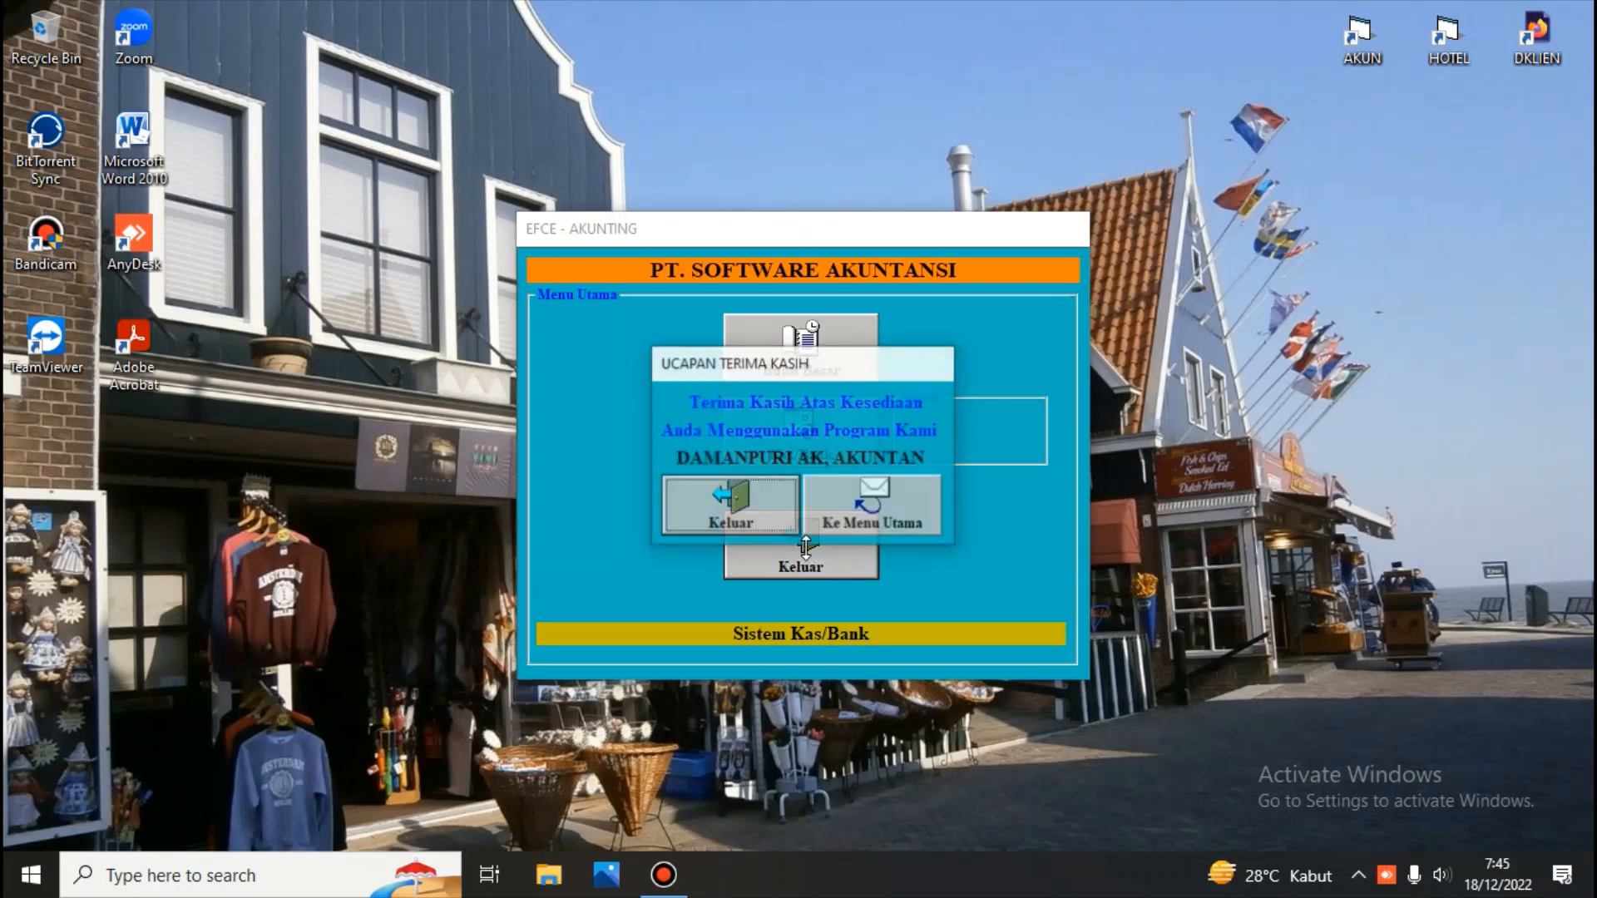
left_click(751, 493)
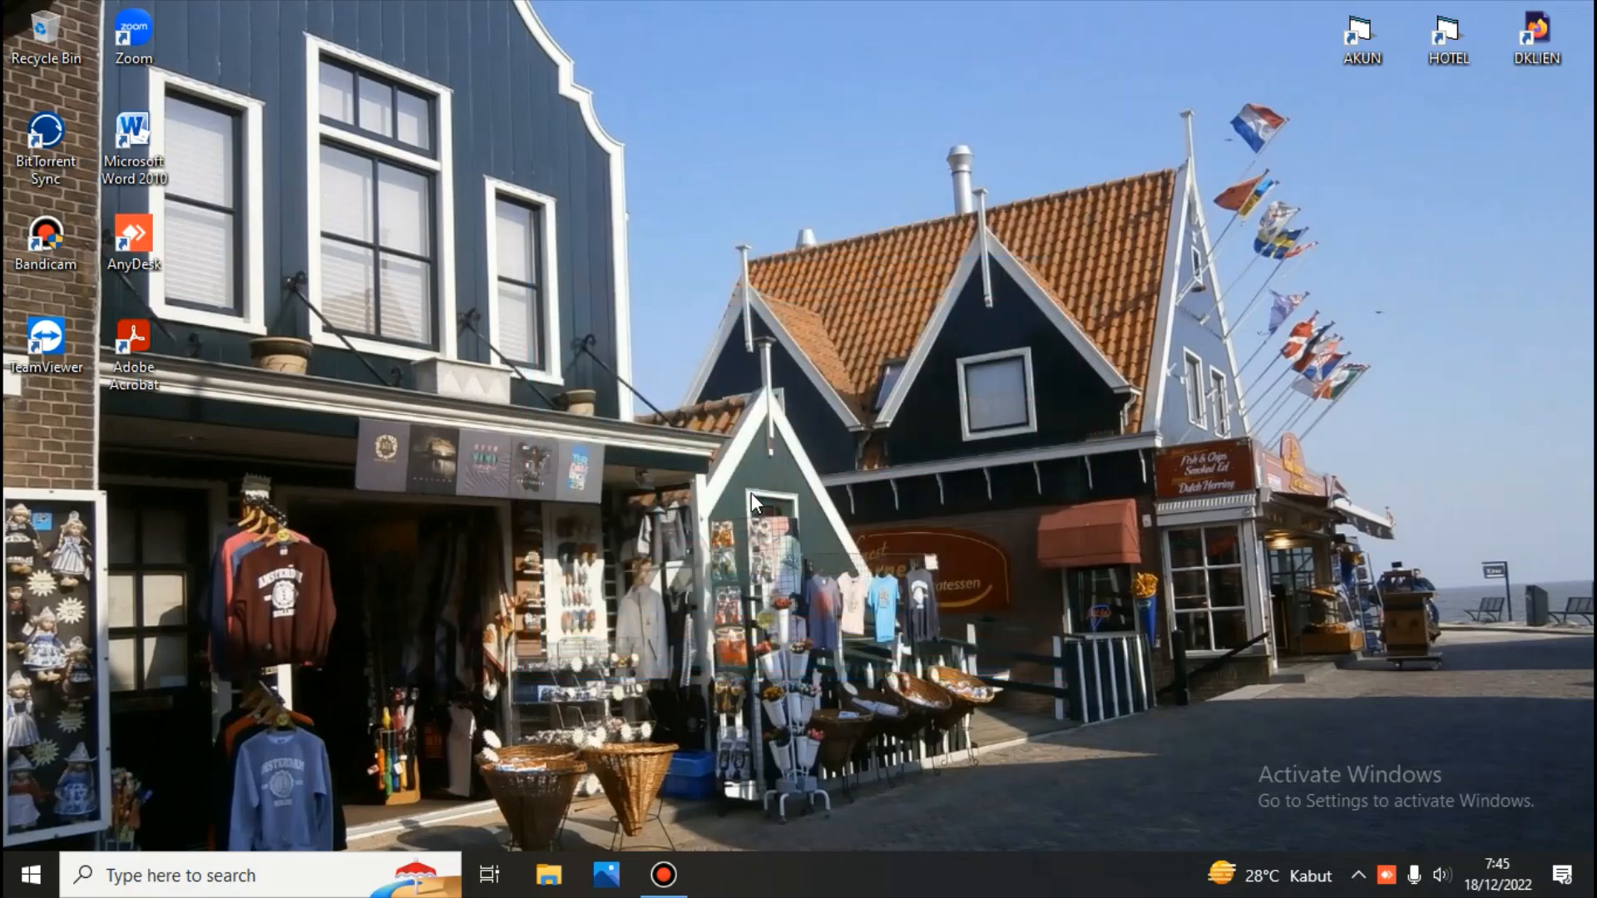